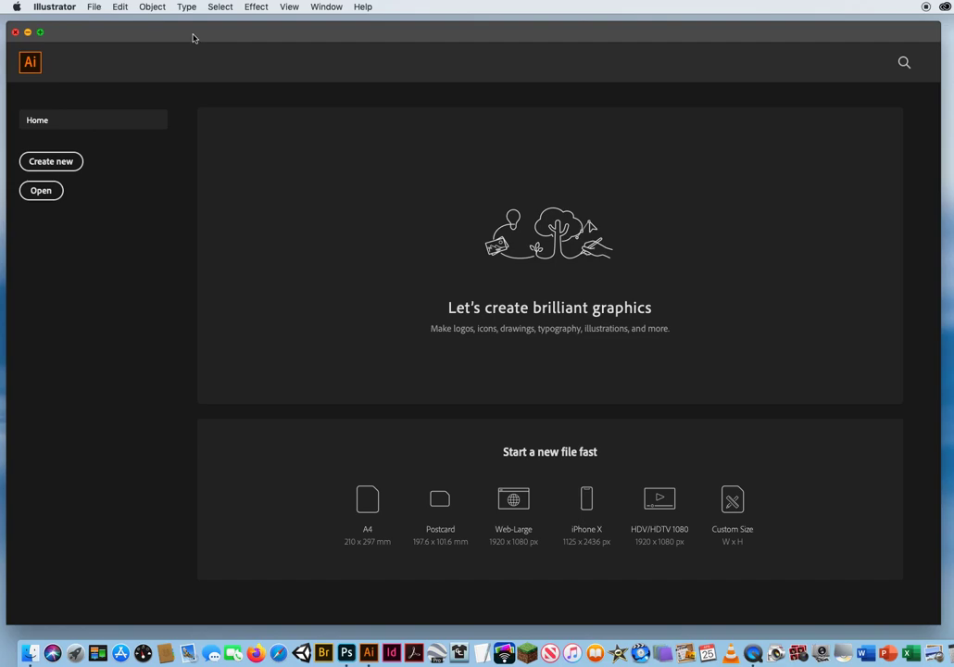
# Open the document Ai Typography.ai from the 8.0 Illustrator Typography folder.
pyautogui.click(95, 7)
pyautogui.click(88, 44)
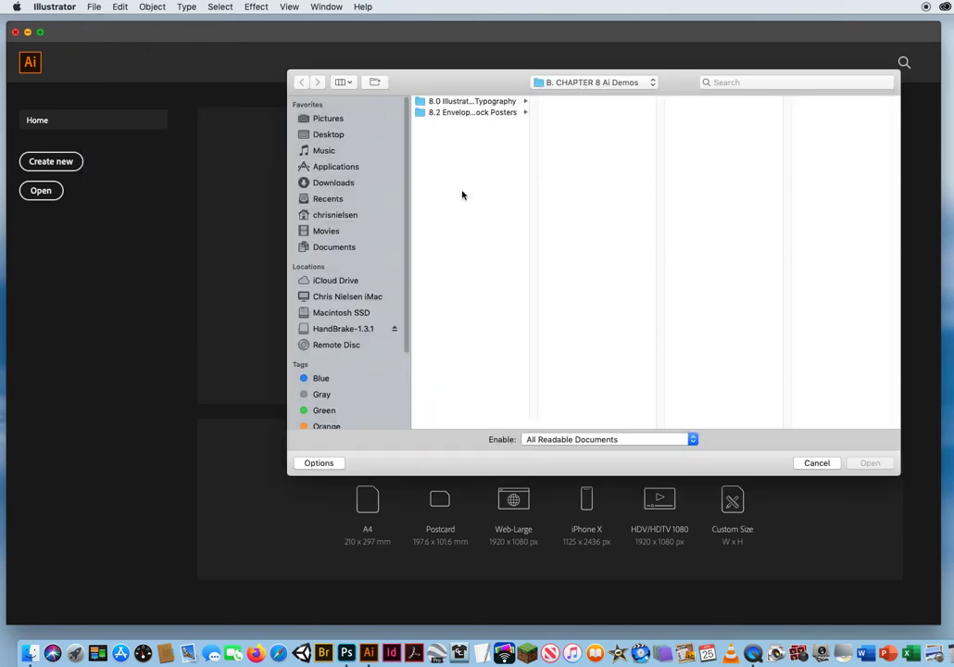
pyautogui.click(452, 102)
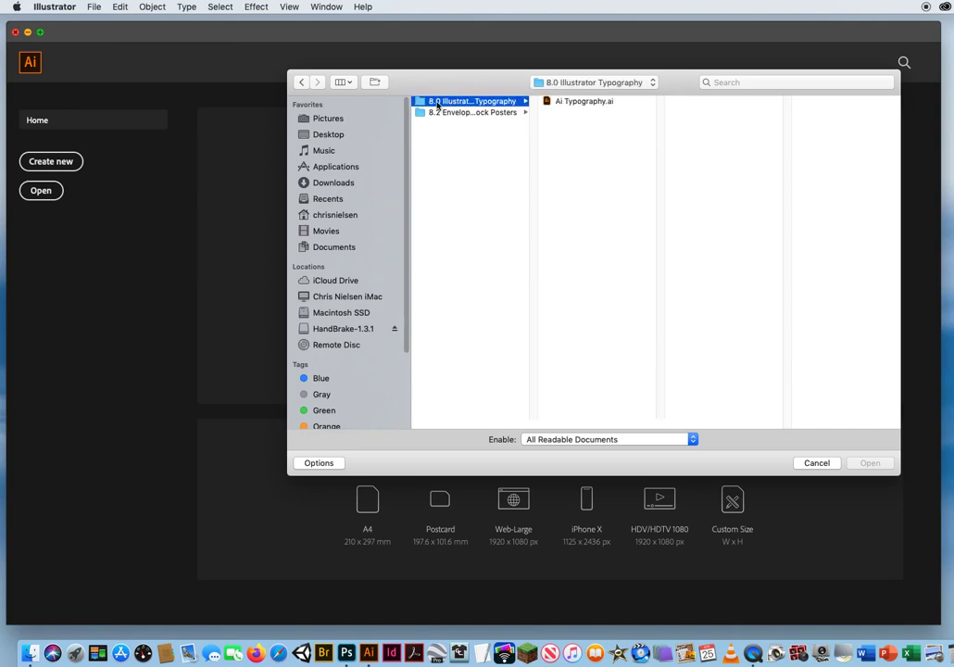
pyautogui.click(571, 102)
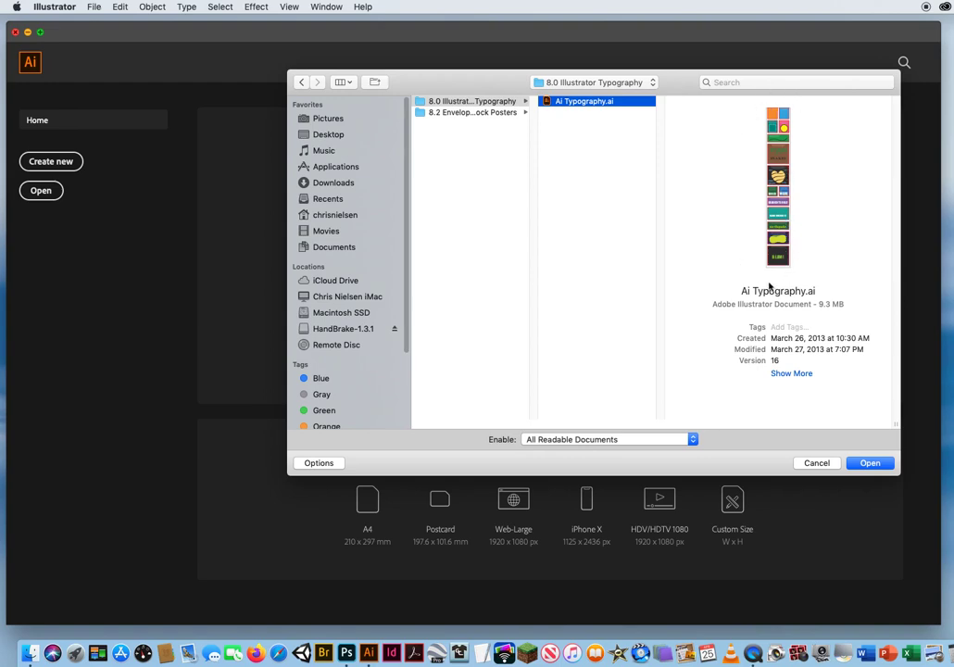
pyautogui.click(874, 465)
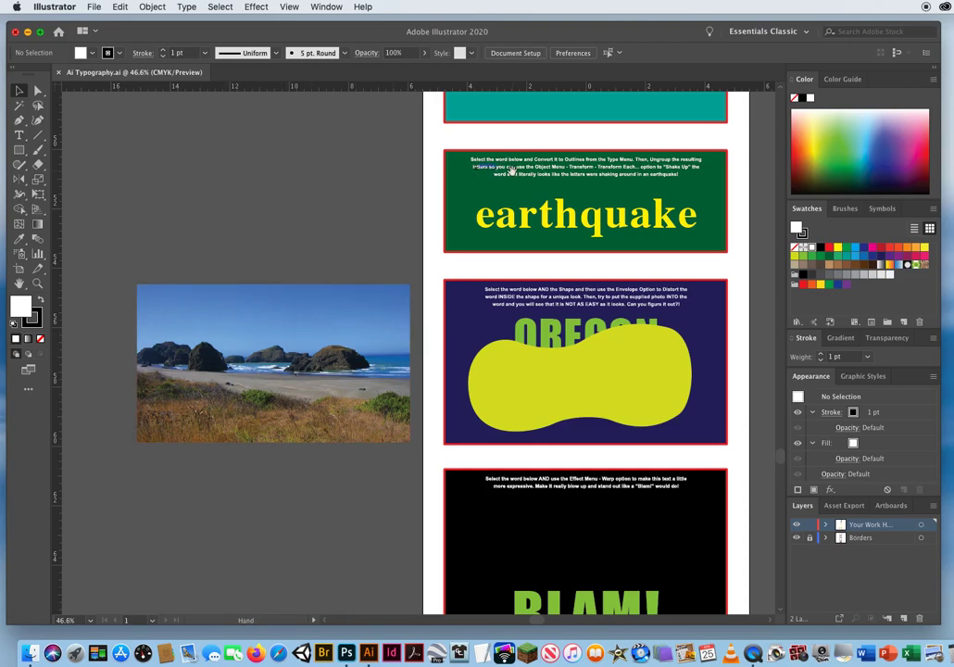
# Look through the typography exercise boxes, working up from the lower part of the page to its top.
pyautogui.moveTo(522, 181); pyautogui.dragTo(411, 403)
pyautogui.moveTo(410, 131); pyautogui.dragTo(395, 367)
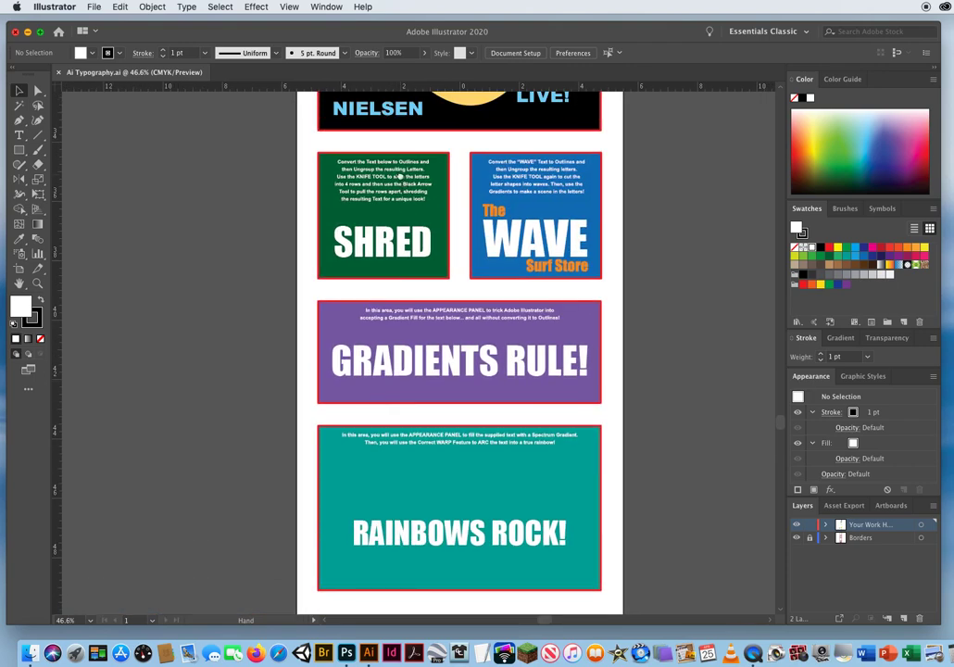
pyautogui.moveTo(322, 142); pyautogui.dragTo(326, 347)
pyautogui.moveTo(320, 185); pyautogui.dragTo(322, 202)
pyautogui.moveTo(389, 199); pyautogui.dragTo(388, 440)
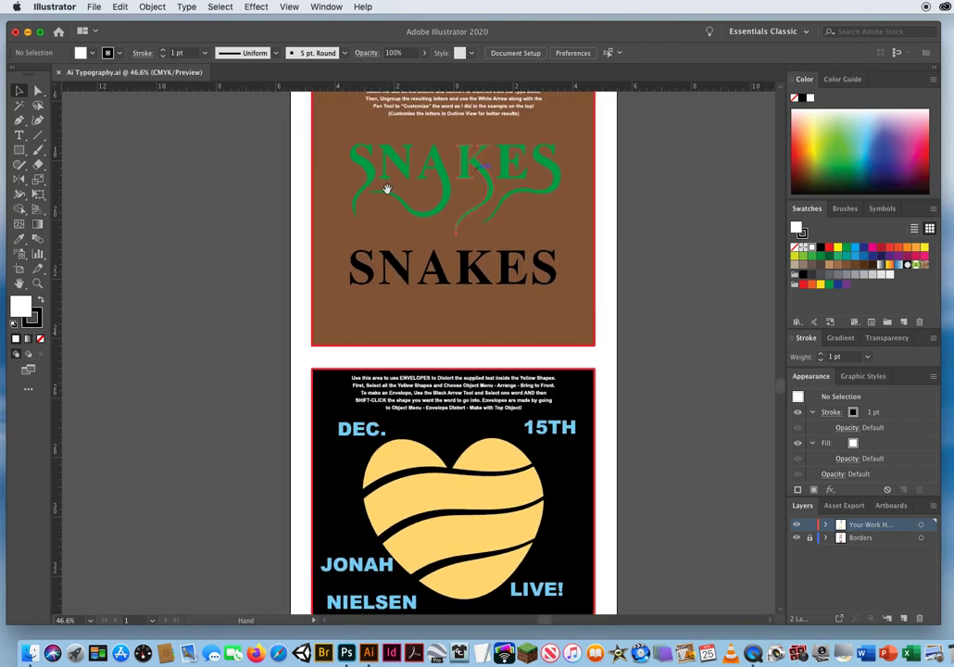
pyautogui.moveTo(386, 187); pyautogui.dragTo(388, 485)
pyautogui.moveTo(383, 247); pyautogui.dragTo(396, 460)
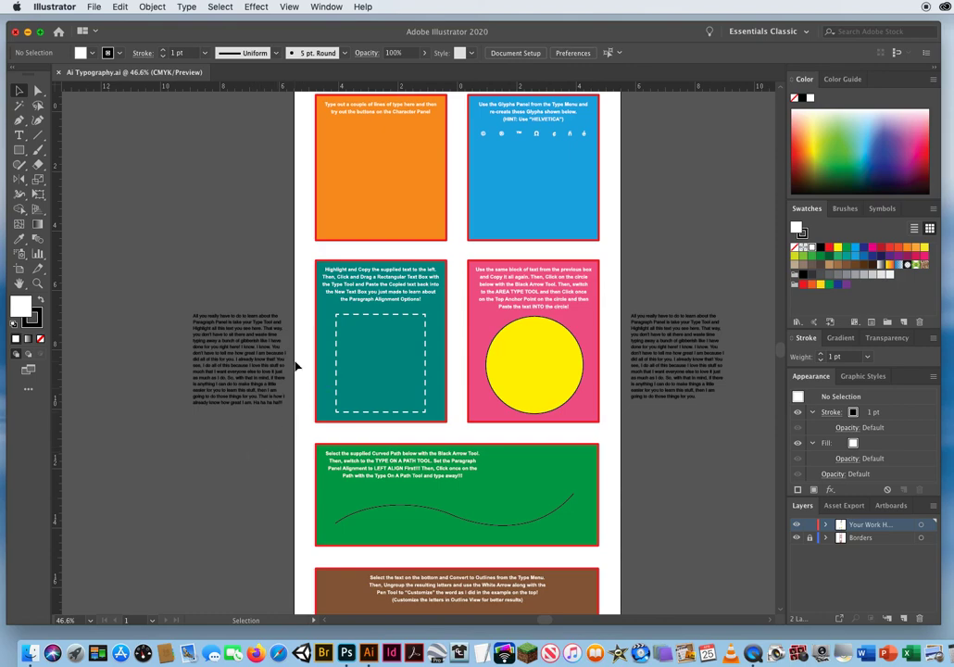
pyautogui.moveTo(298, 292); pyautogui.dragTo(312, 331)
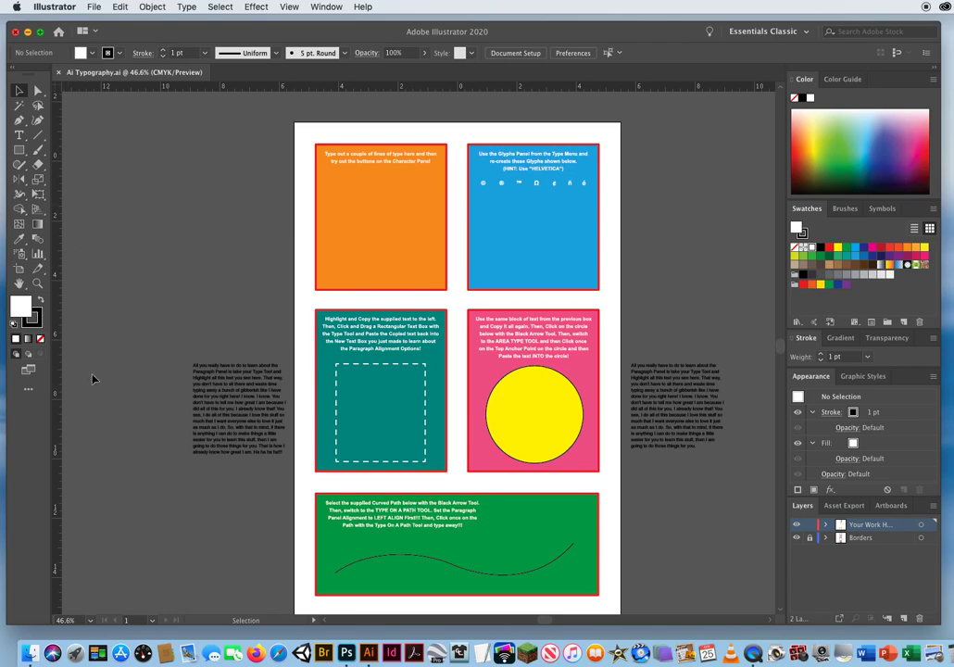
pyautogui.press('a')
pyautogui.press('v')
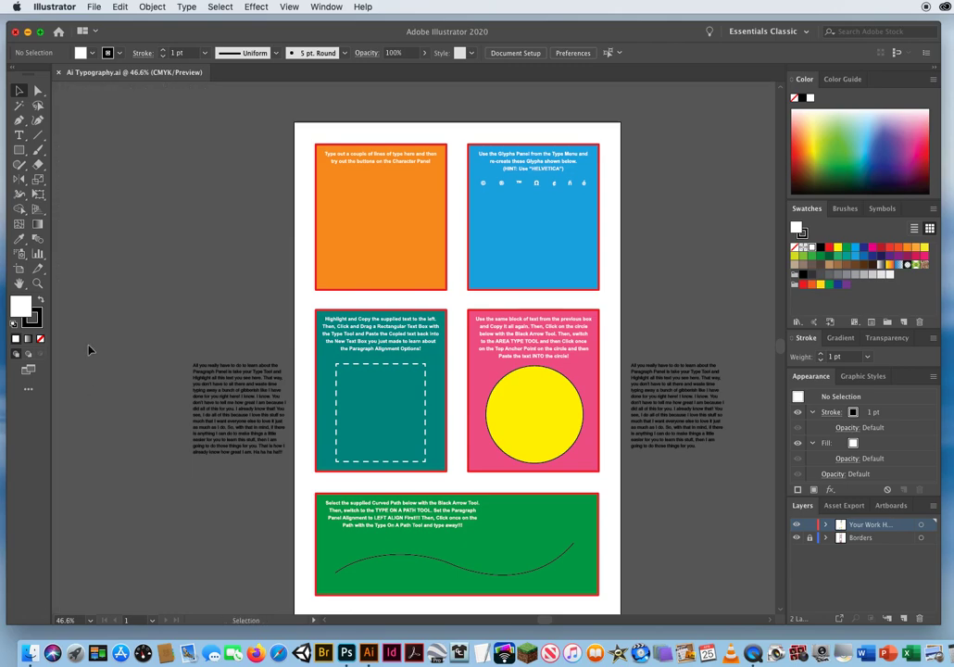
# Detach the Layers panel as a floating panel and enlarge it so the full layer names fit.
pyautogui.press('z')
pyautogui.click(392, 248)
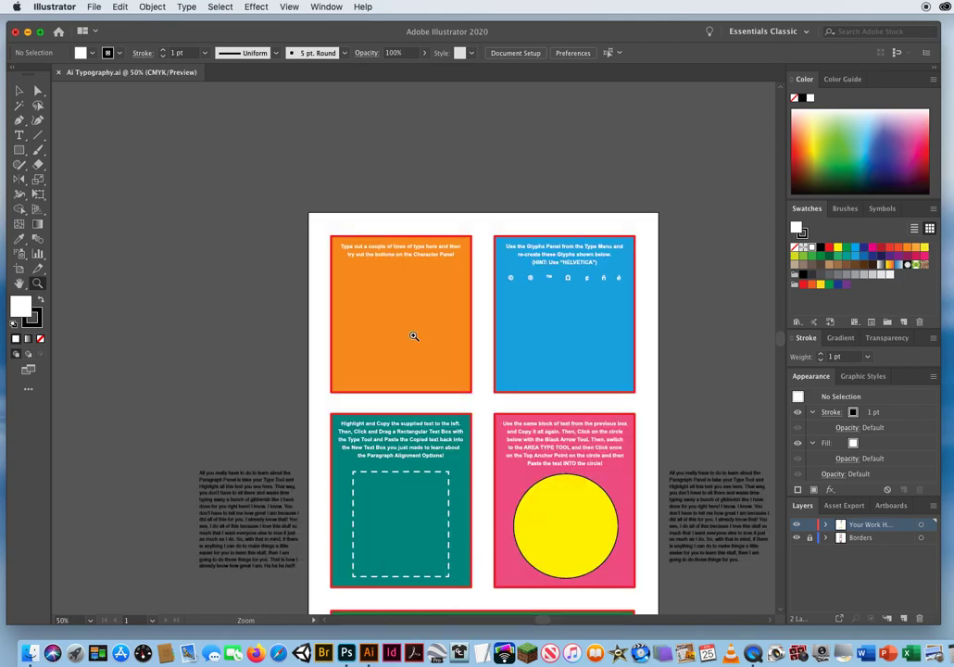
pyautogui.click(410, 305)
pyautogui.moveTo(423, 368); pyautogui.dragTo(252, 252)
pyautogui.click(341, 301)
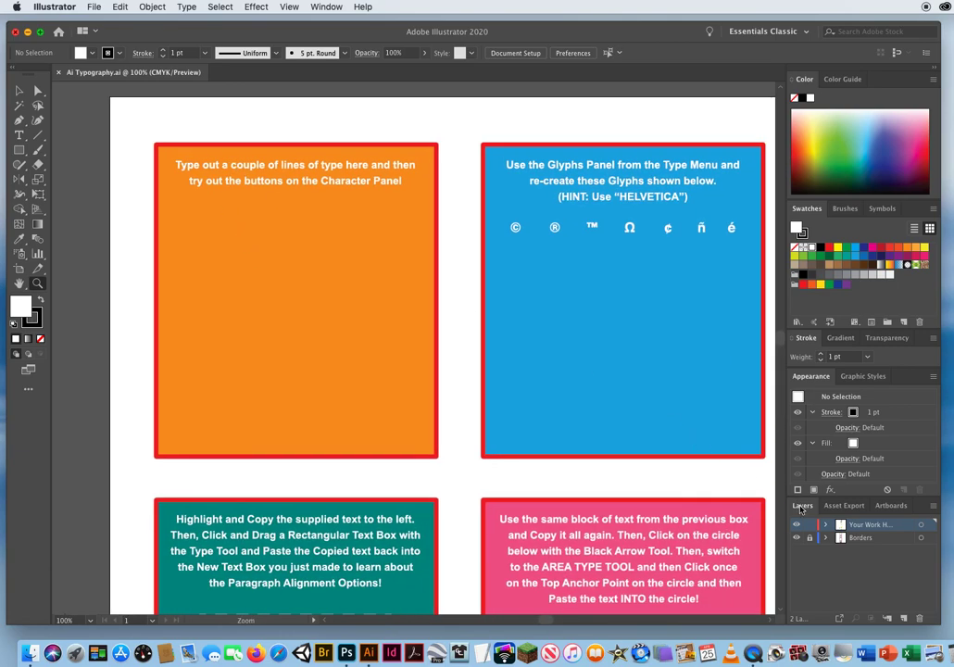
pyautogui.moveTo(801, 506); pyautogui.dragTo(540, 163)
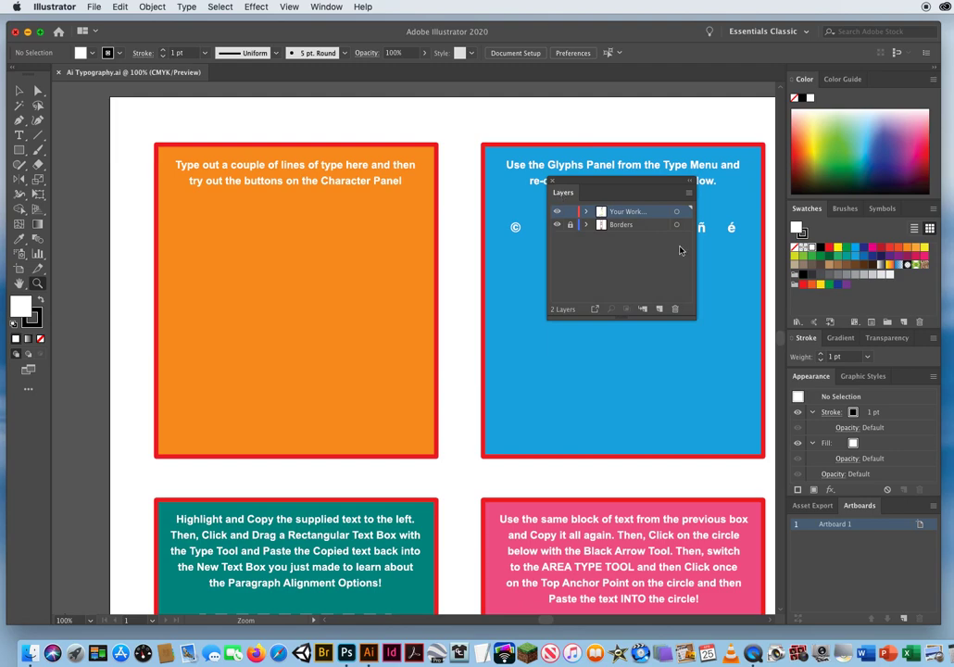
pyautogui.moveTo(695, 318); pyautogui.dragTo(762, 398)
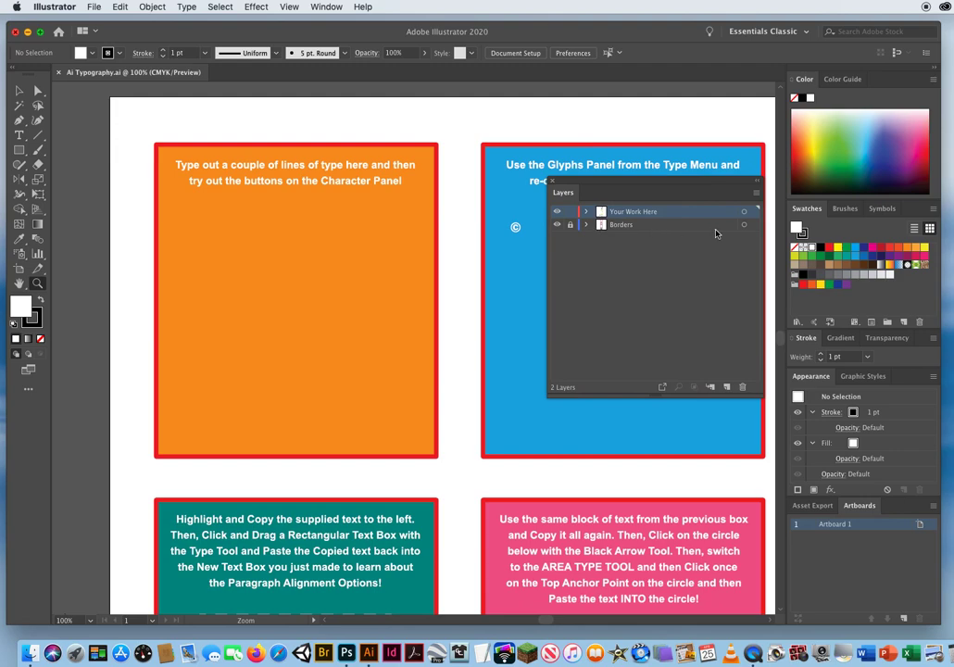
# Hide the Borders layer and show it again to check which artwork it holds.
pyautogui.click(557, 225)
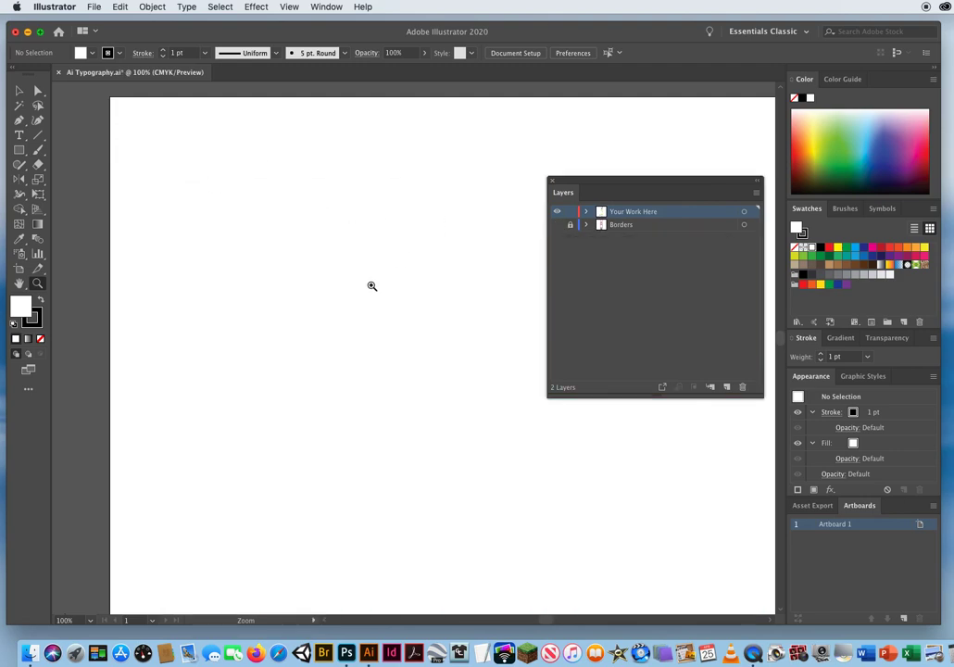
pyautogui.click(558, 225)
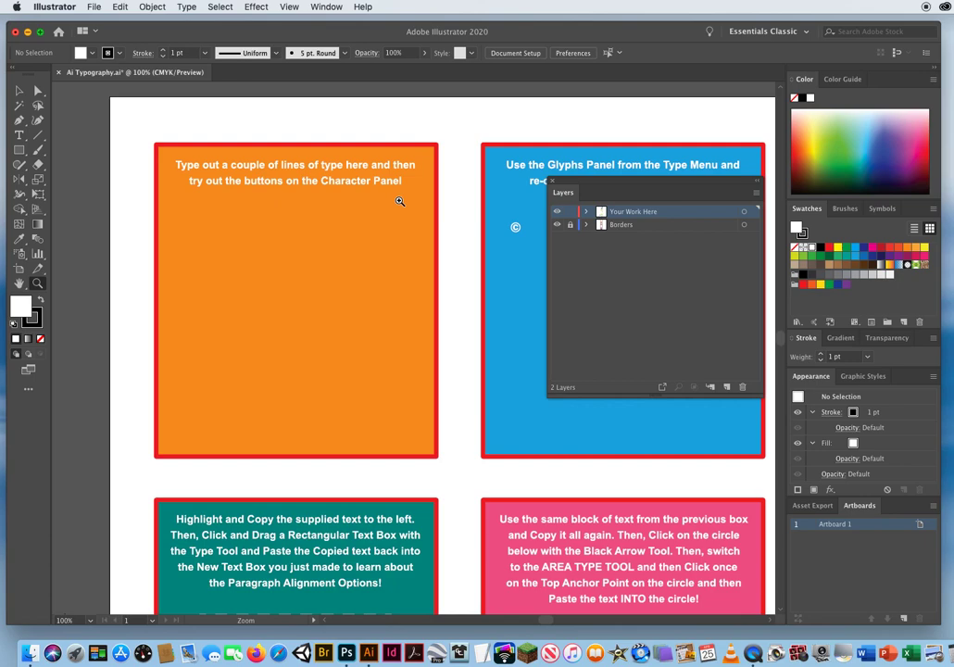
pyautogui.moveTo(558, 181); pyautogui.dragTo(565, 185)
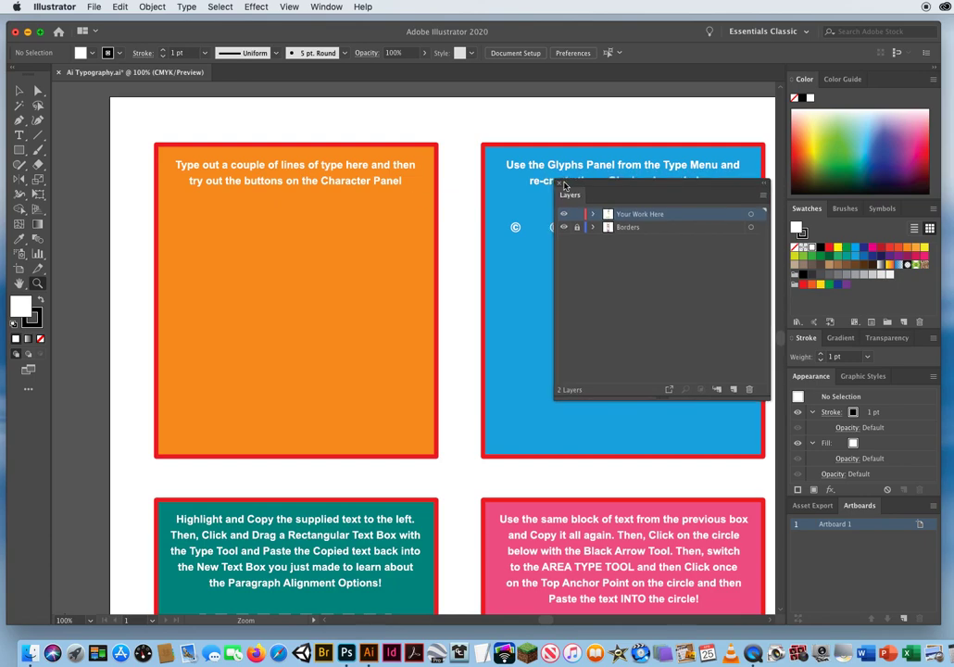
# Activate the Type tool, bring up the Character panel and arrange it clear of the floating Layers panel.
pyautogui.click(19, 135)
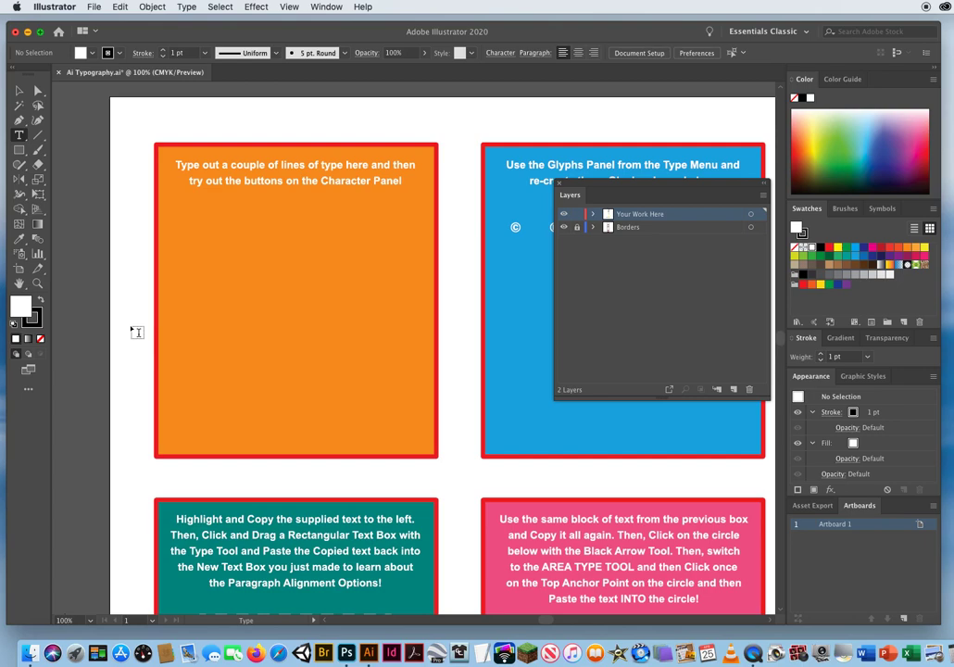
pyautogui.press('super')
pyautogui.press('super+t')
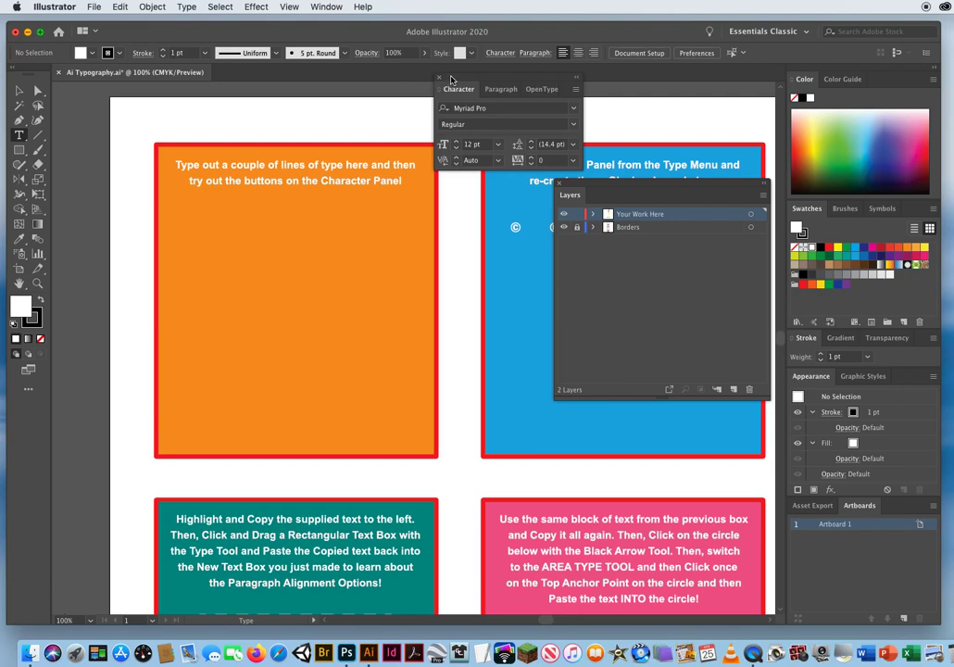
pyautogui.moveTo(446, 85); pyautogui.dragTo(249, 234)
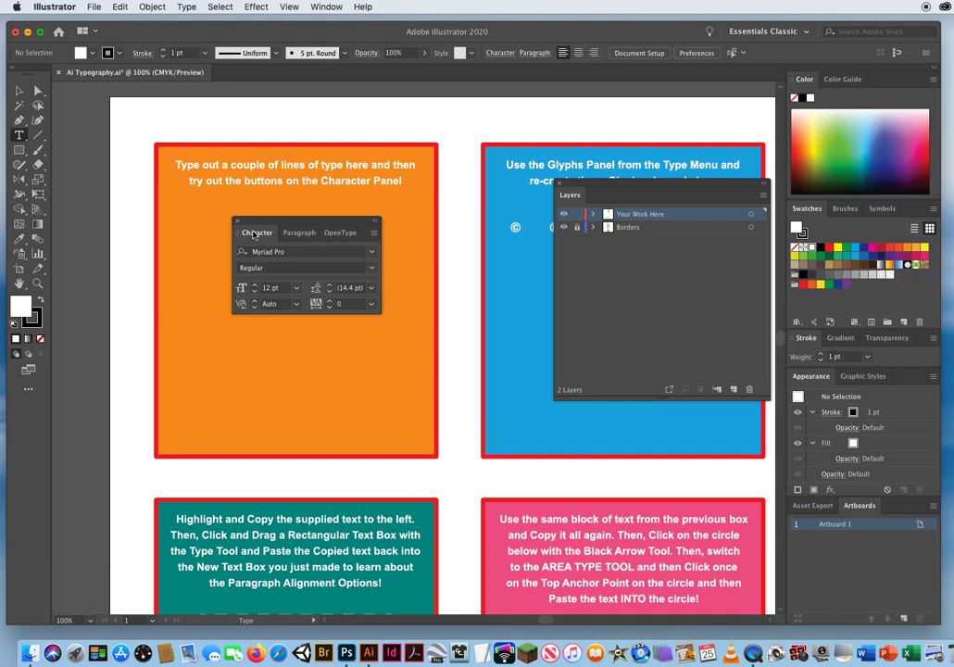
pyautogui.moveTo(254, 233)
pyautogui.mouseDown()
pyautogui.moveTo(220, 232)
pyautogui.moveTo(325, 304)
pyautogui.moveTo(260, 240)
pyautogui.mouseUp()
pyautogui.moveTo(579, 188); pyautogui.dragTo(686, 114)
pyautogui.moveTo(305, 247); pyautogui.dragTo(378, 184)
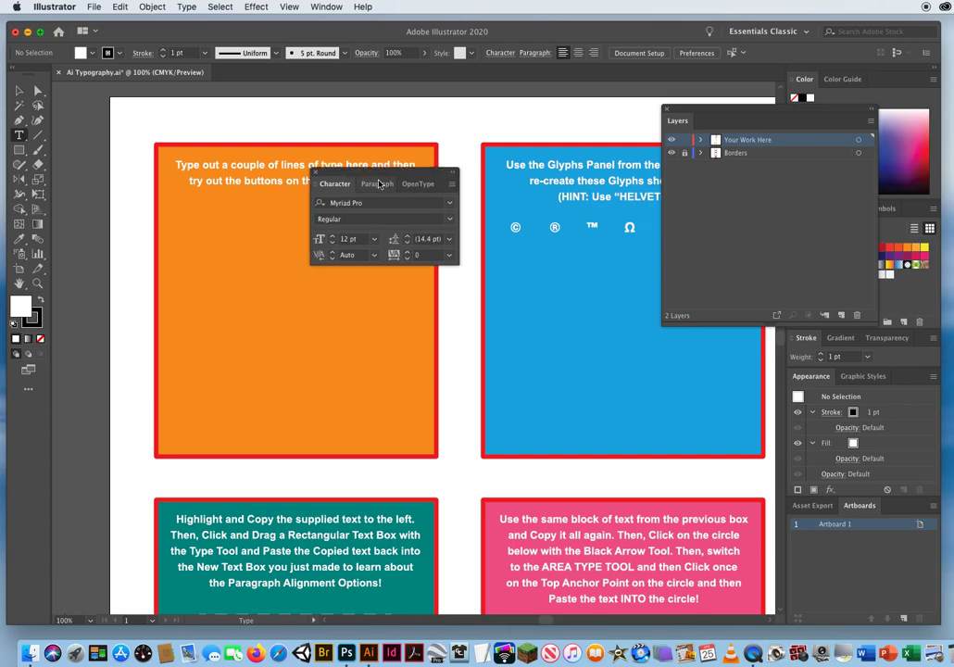
# Expand the Character panel to show all its options and place it over the orange box.
pyautogui.click(452, 186)
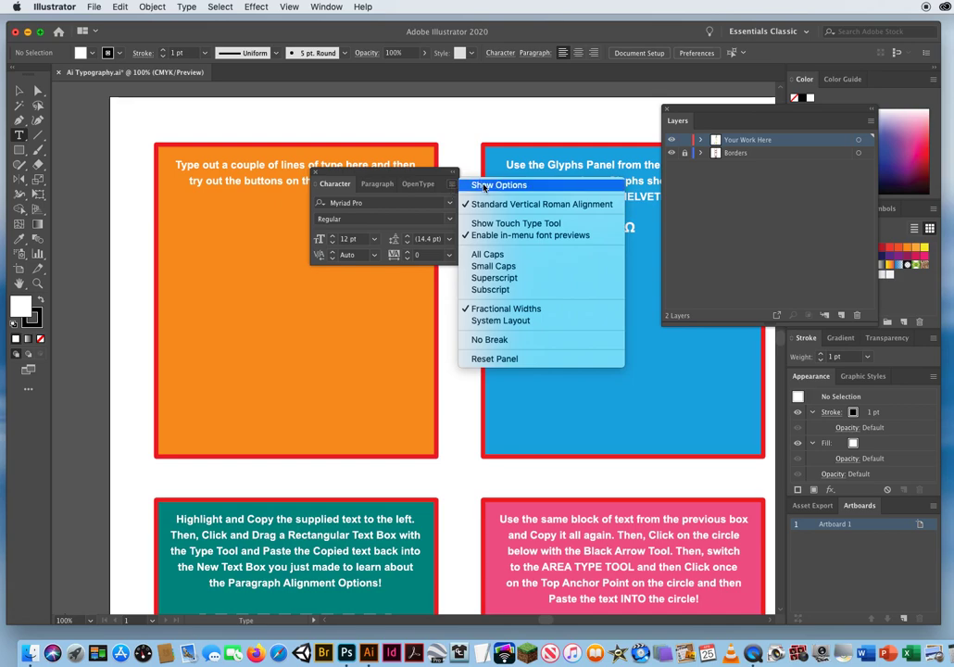
pyautogui.click(484, 186)
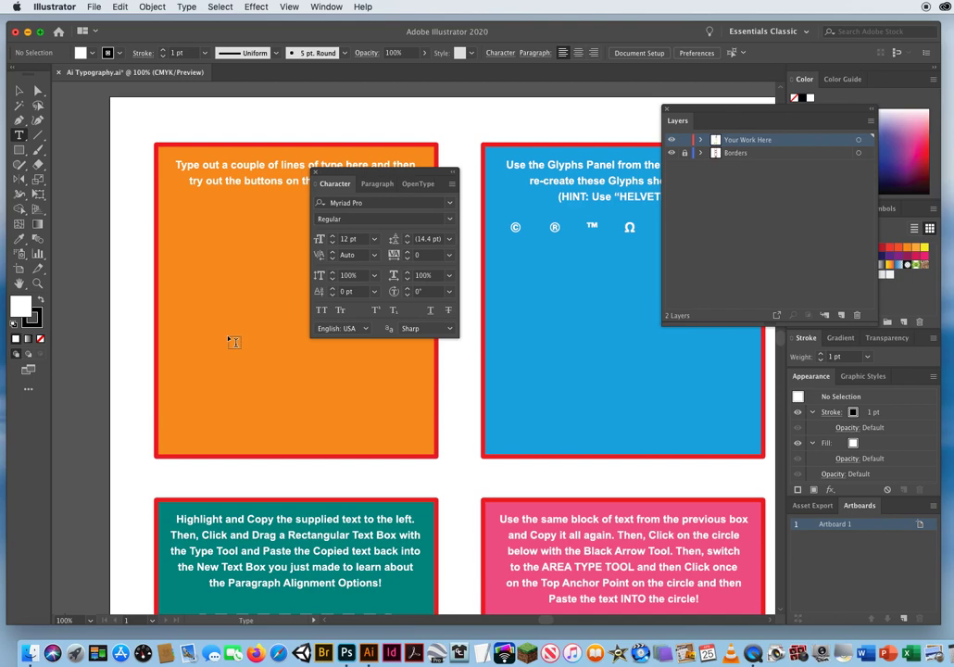
pyautogui.moveTo(340, 177); pyautogui.dragTo(212, 257)
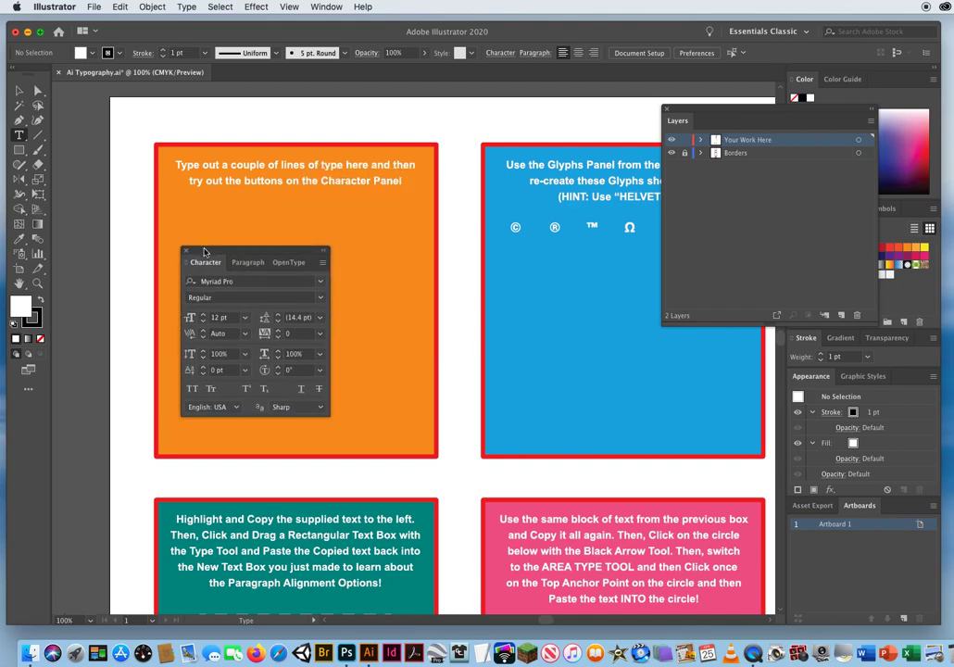
# Set the font size for new type to 24 pt and move the Character panel off the orange box.
pyautogui.click(245, 279)
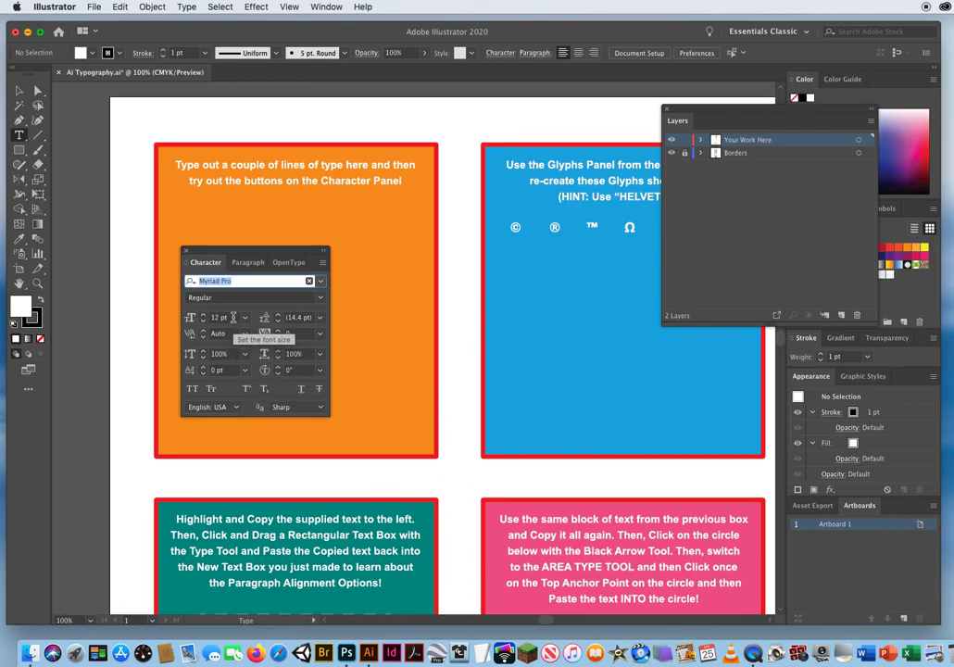
pyautogui.click(224, 316)
pyautogui.moveTo(225, 317); pyautogui.dragTo(181, 322)
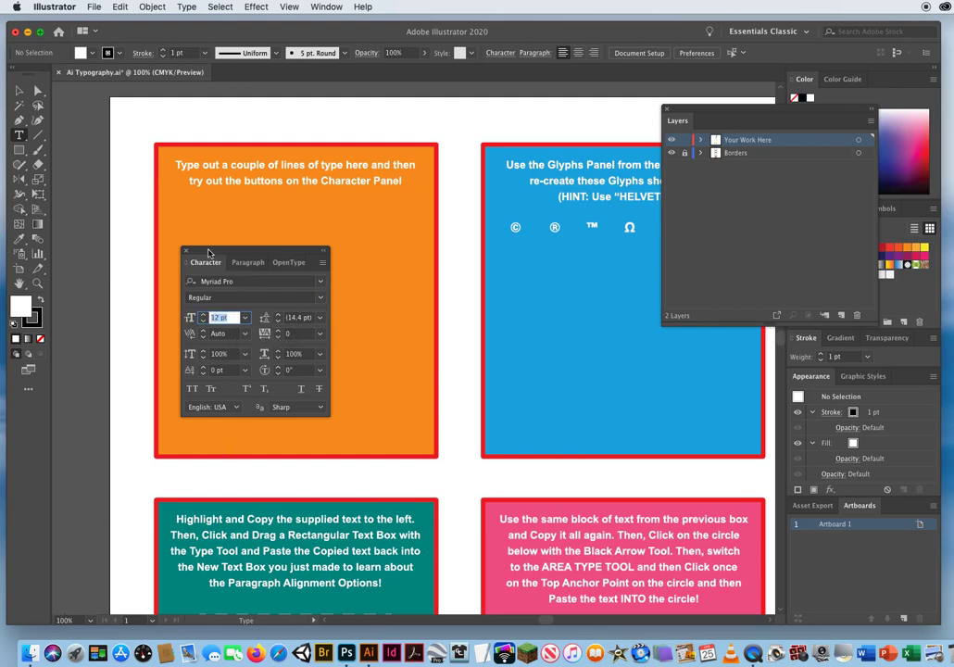
pyautogui.moveTo(207, 252); pyautogui.dragTo(293, 240)
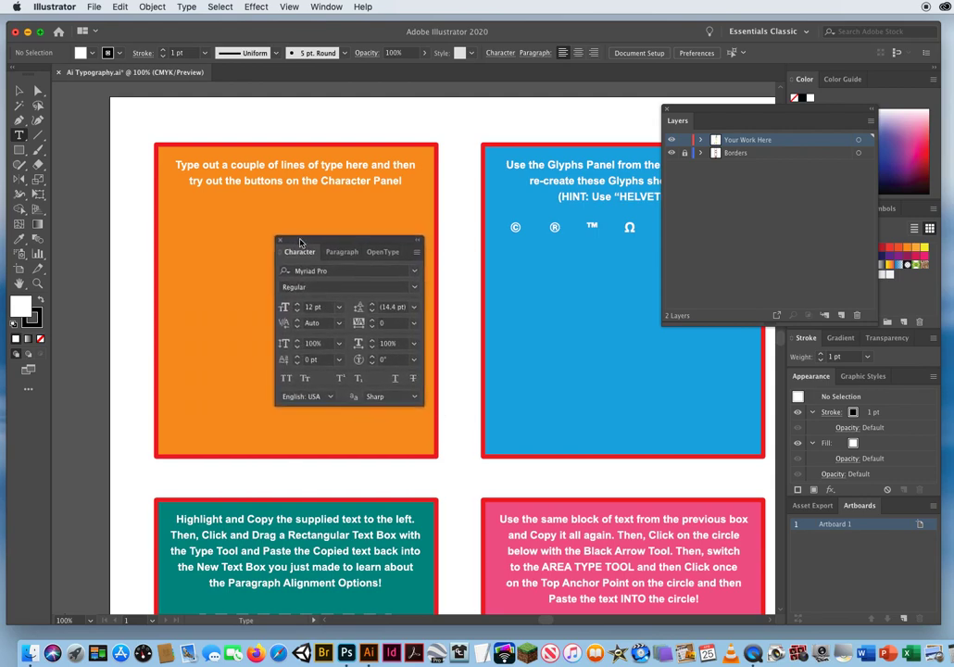
pyautogui.click(313, 305)
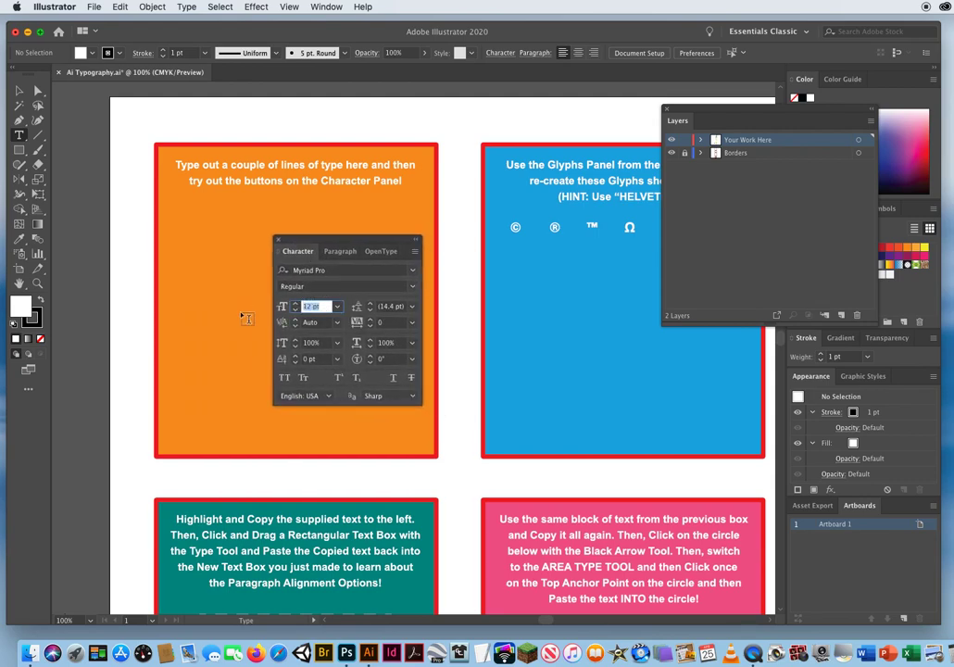
pyautogui.click(337, 308)
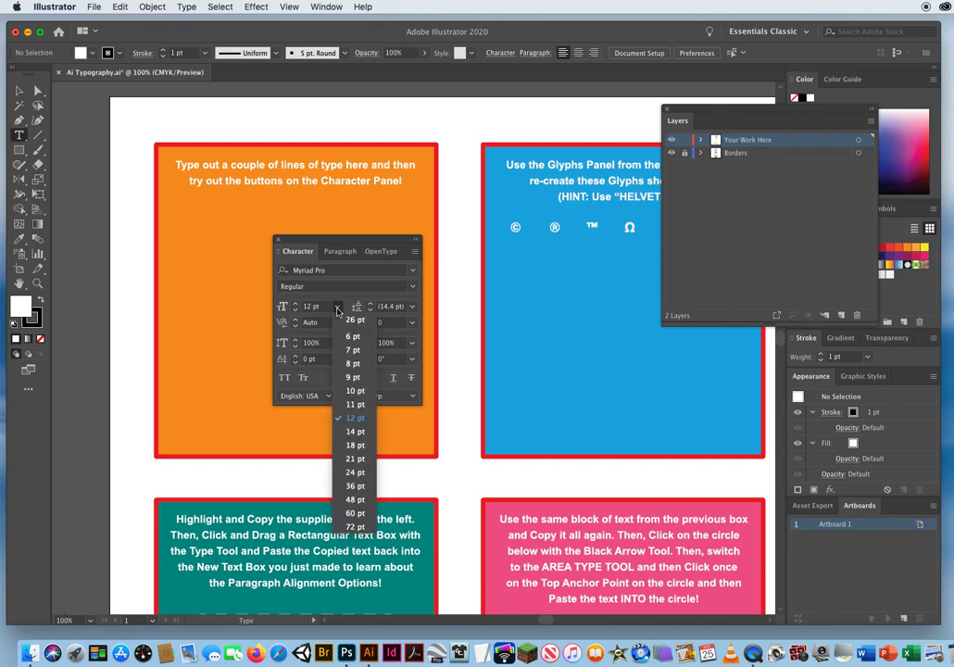
pyautogui.click(351, 474)
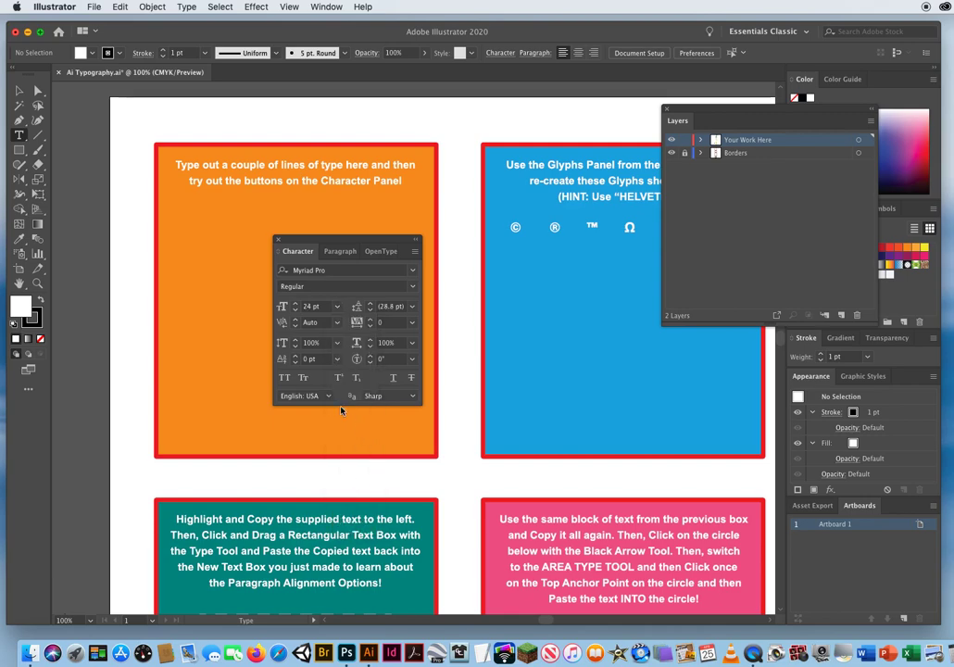
pyautogui.moveTo(296, 242); pyautogui.dragTo(469, 201)
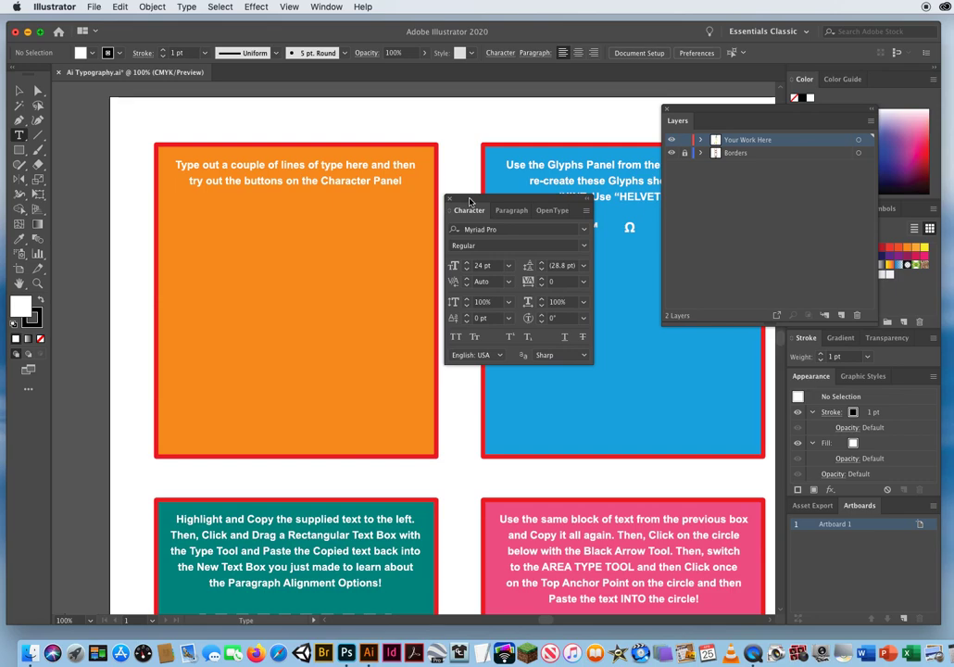
# Examine the Type preferences, including the size/leading, tracking and baseline shift increments, and close the dialog.
pyautogui.click(54, 8)
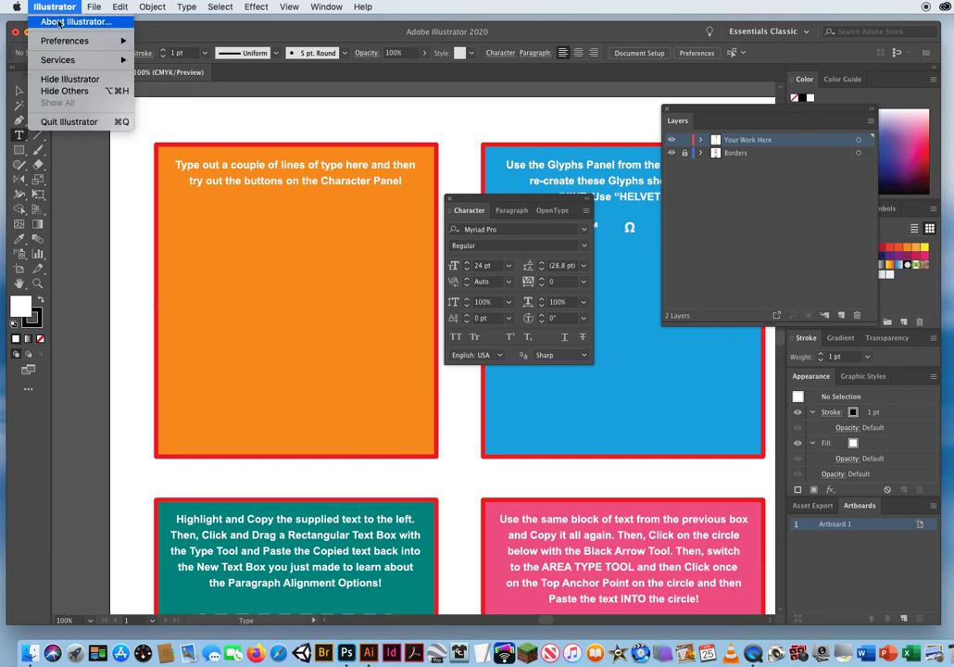
pyautogui.moveTo(55, 41)
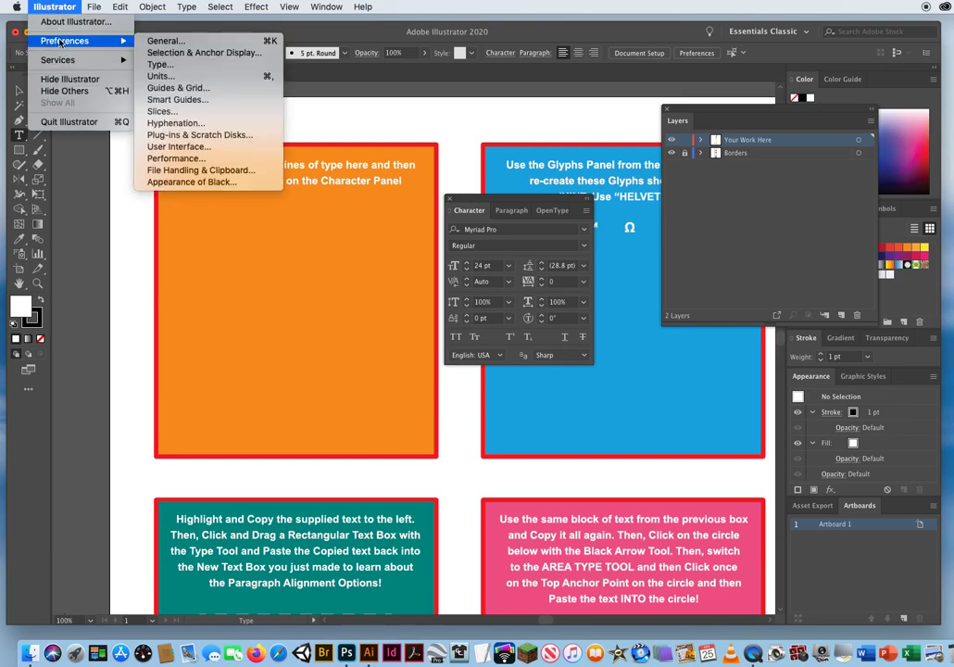
pyautogui.click(167, 65)
pyautogui.moveTo(368, 113); pyautogui.dragTo(291, 97)
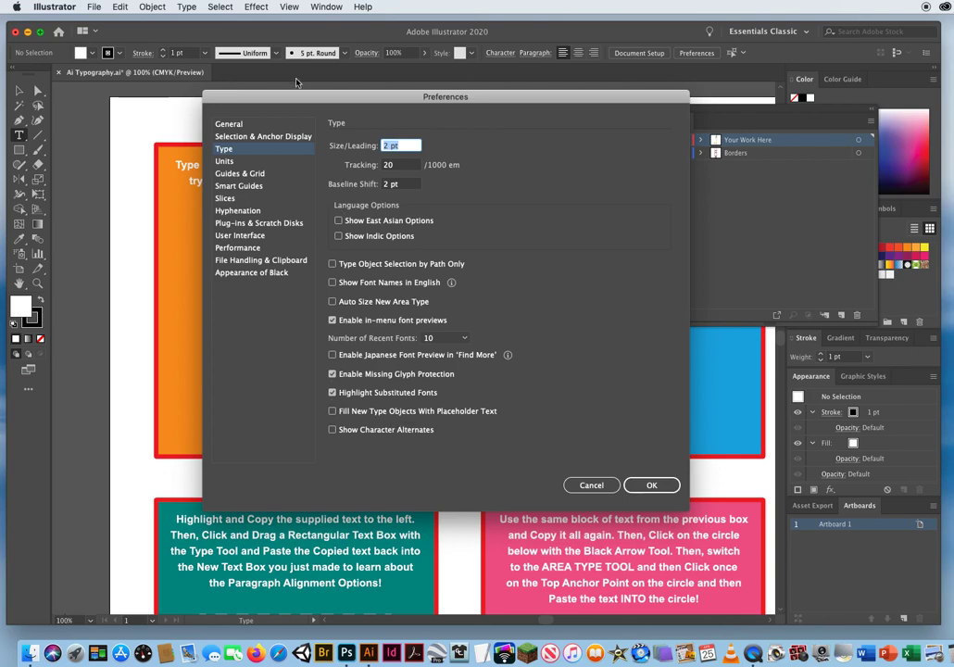
pyautogui.moveTo(293, 97); pyautogui.dragTo(480, 104)
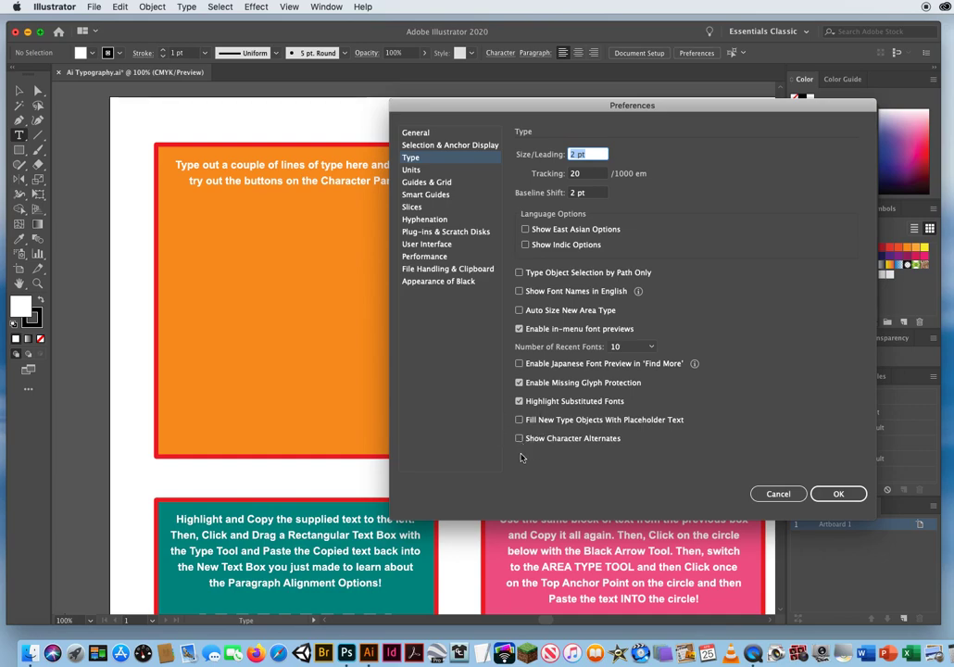
pyautogui.click(830, 496)
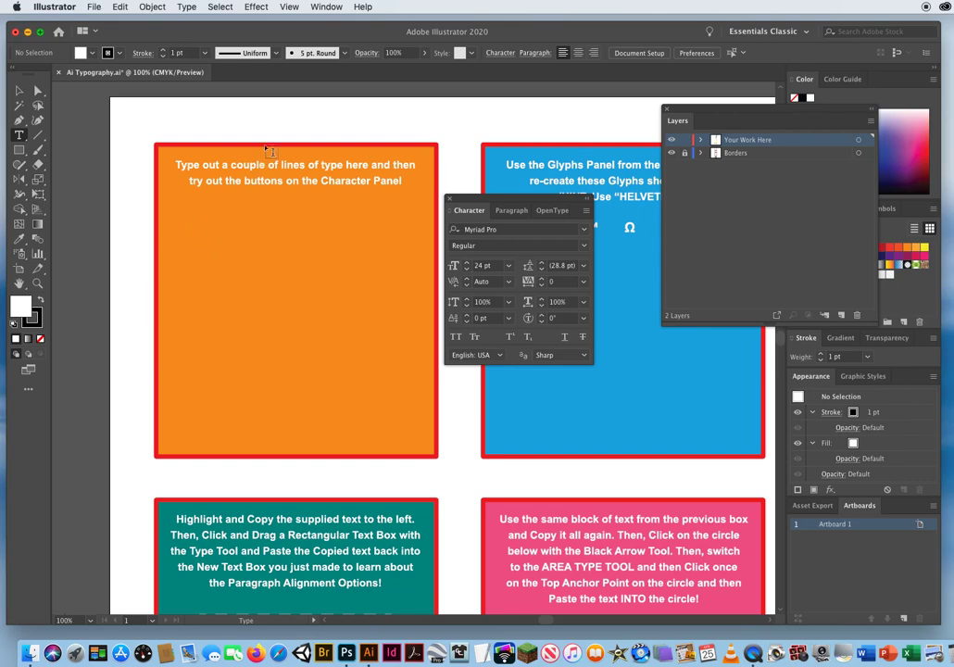
# Turn off Smart Guides and Snap to Point.
pyautogui.click(288, 7)
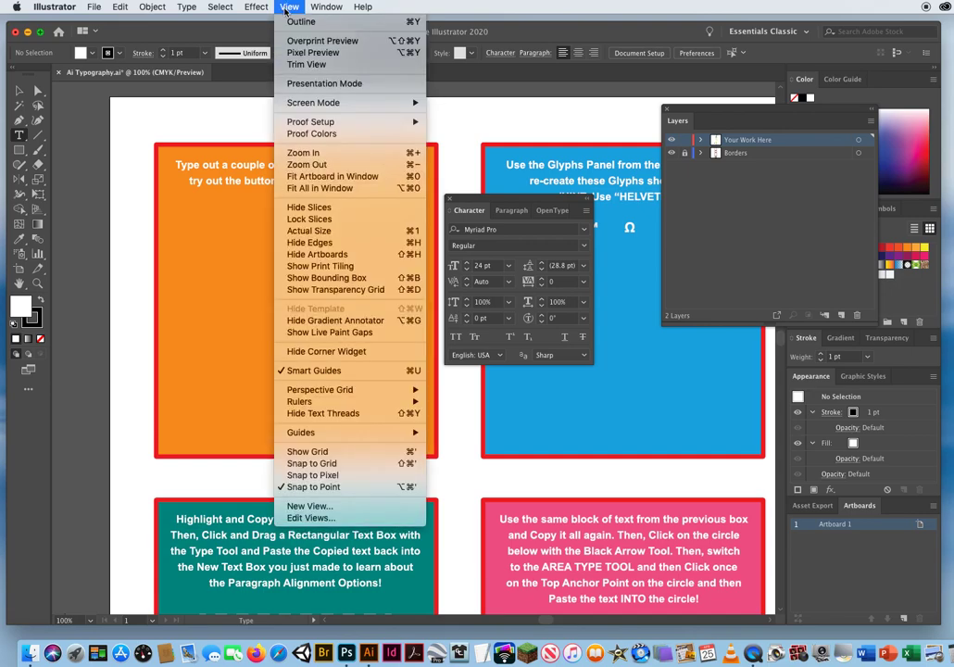
pyautogui.click(299, 371)
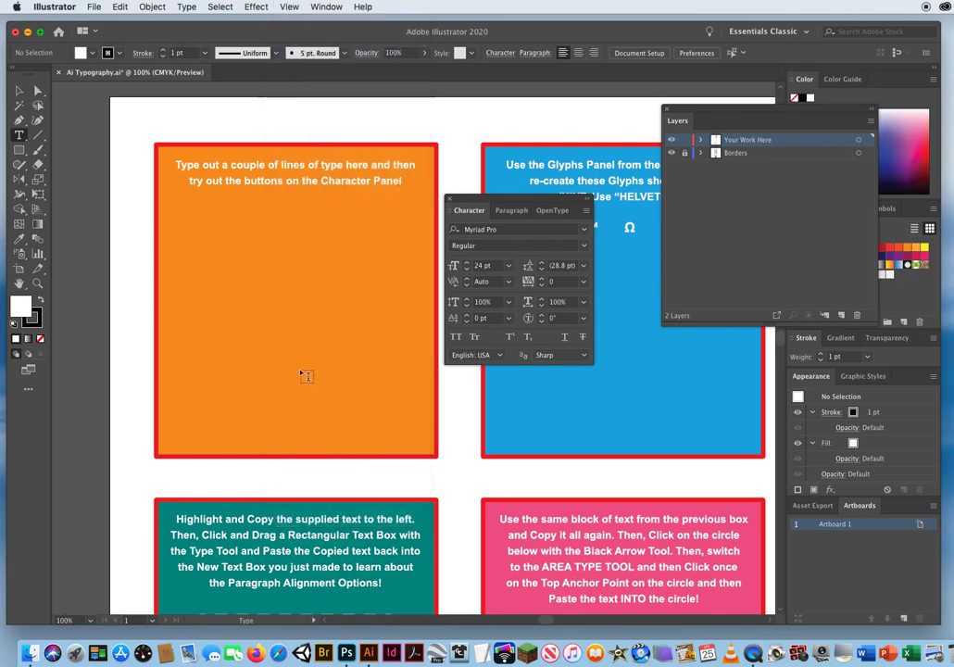
pyautogui.click(287, 6)
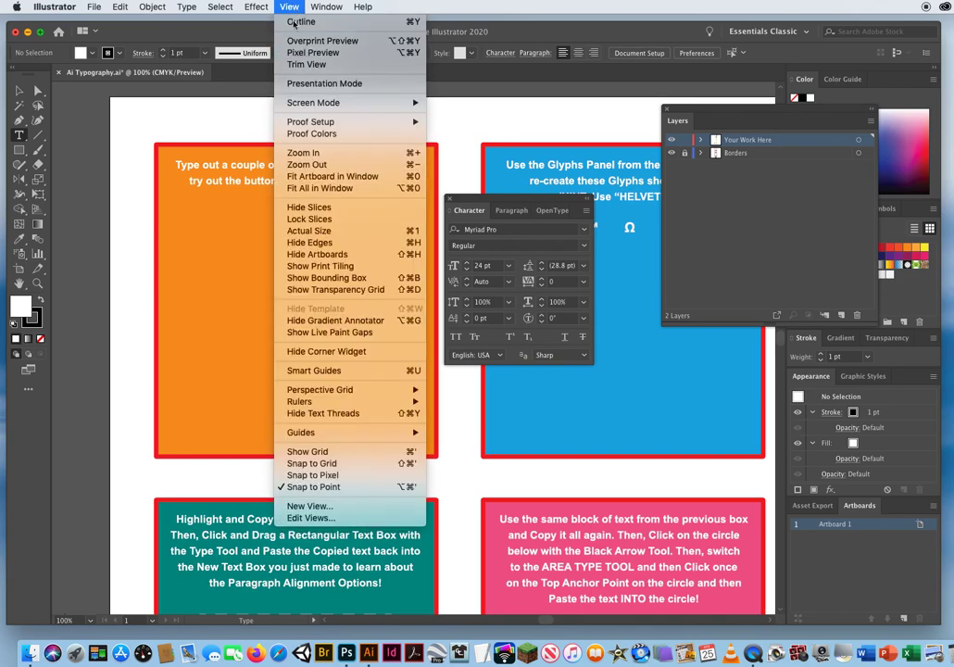
pyautogui.click(308, 487)
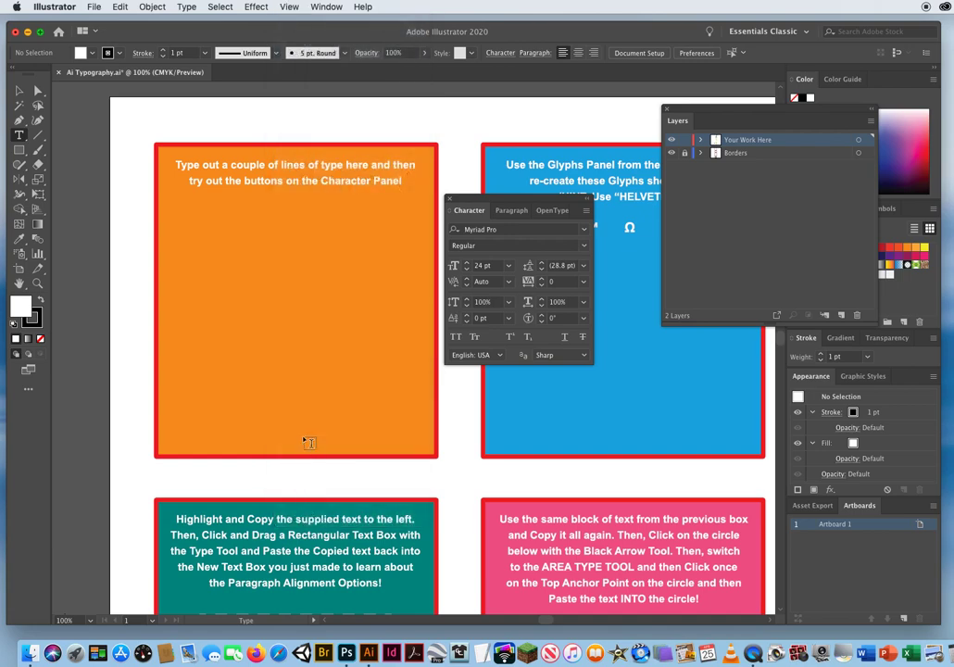
# Start point type in the orange box and enter two lines: "This is the first." and "This is another line of type.".
pyautogui.click(192, 238)
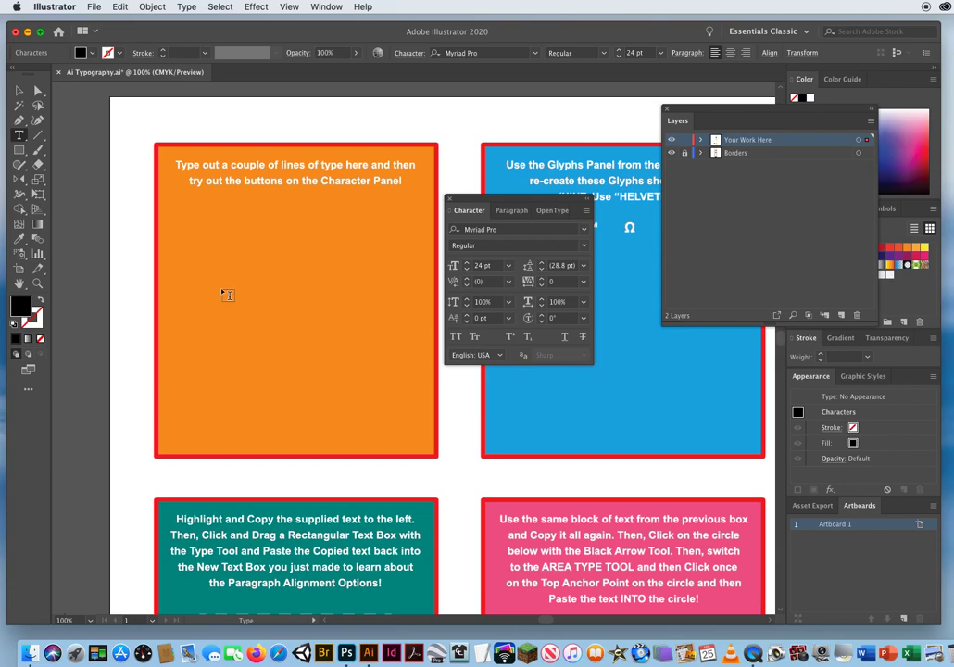
pyautogui.write('This is the fi')
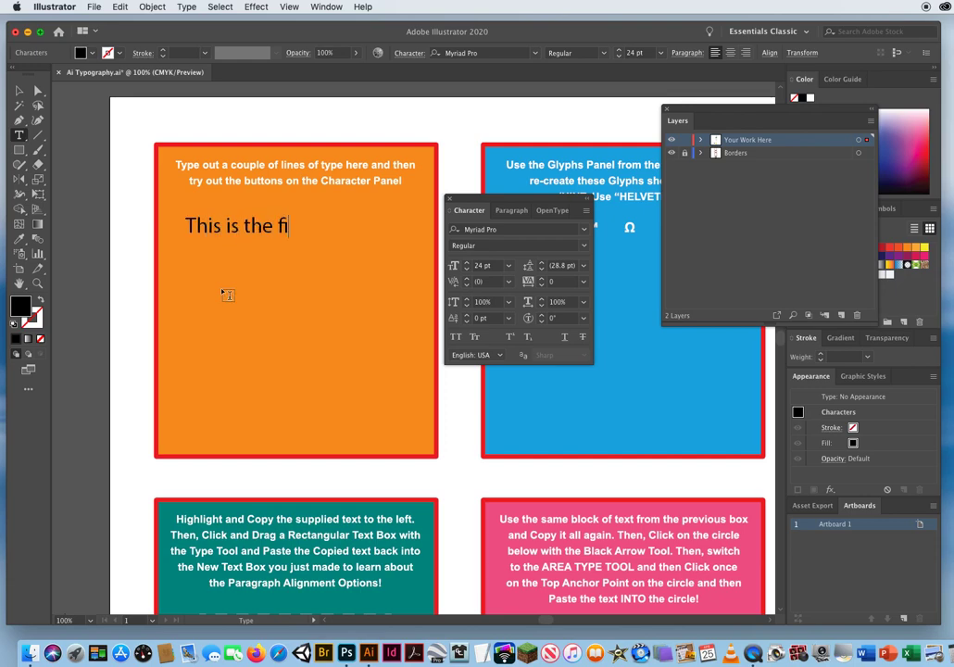
pyautogui.write('rs')
pyautogui.press('BackSpace')
pyautogui.write('rst.')
pyautogui.press('Return')
pyautogui.write('This is another l')
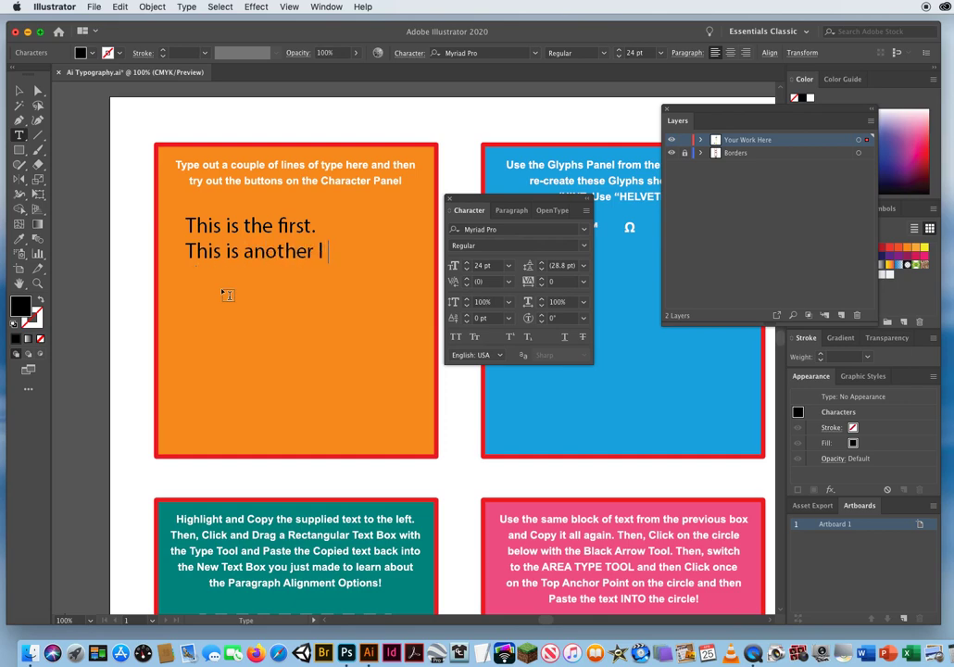
pyautogui.write('ine of type.')
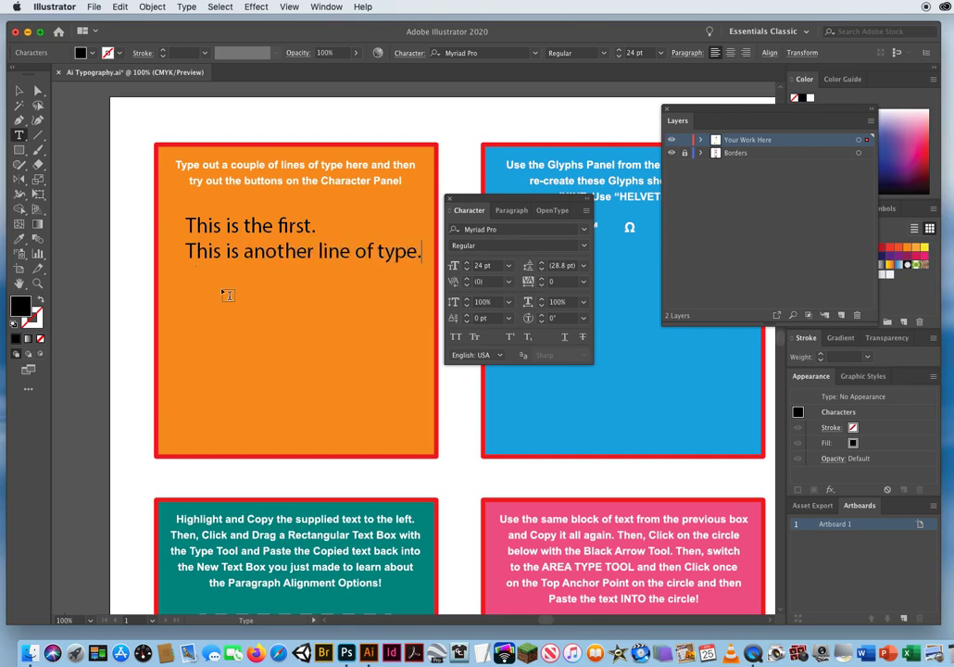
# Add the lines "This is the third line." and "And this is the last line of type here.", moving the Character panel clear of them.
pyautogui.press('Return')
pyautogui.write('This i s the thi')
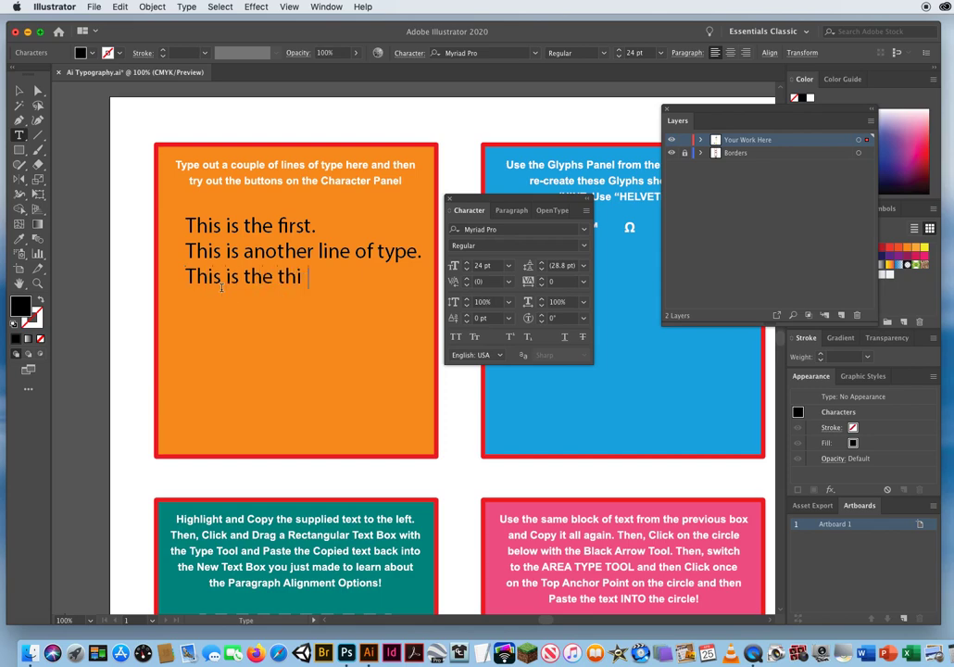
pyautogui.write('rd line.')
pyautogui.press('Return')
pyautogui.write('And this ')
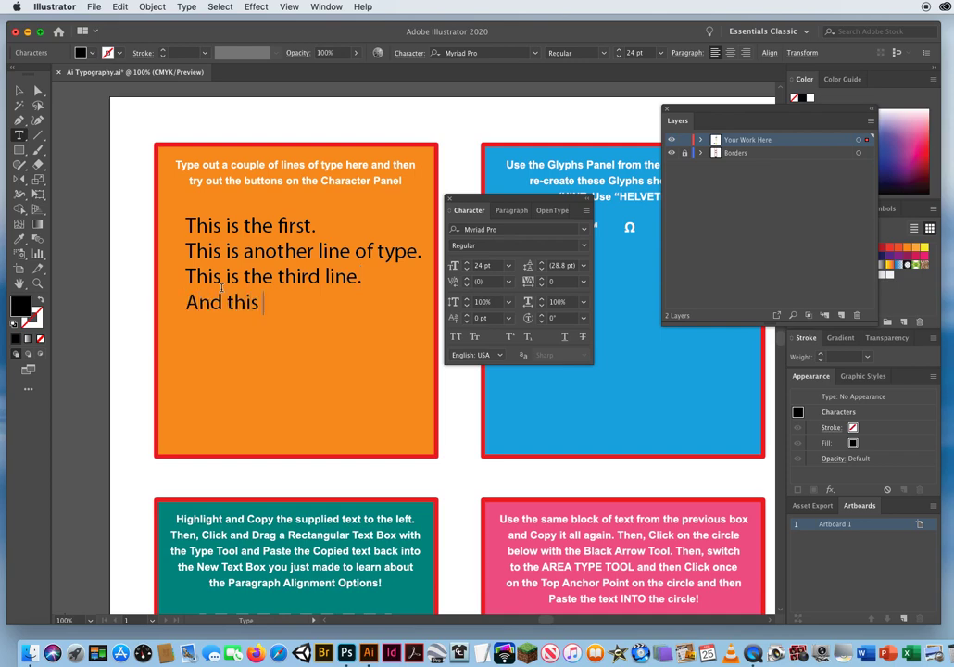
pyautogui.write('is the last lin')
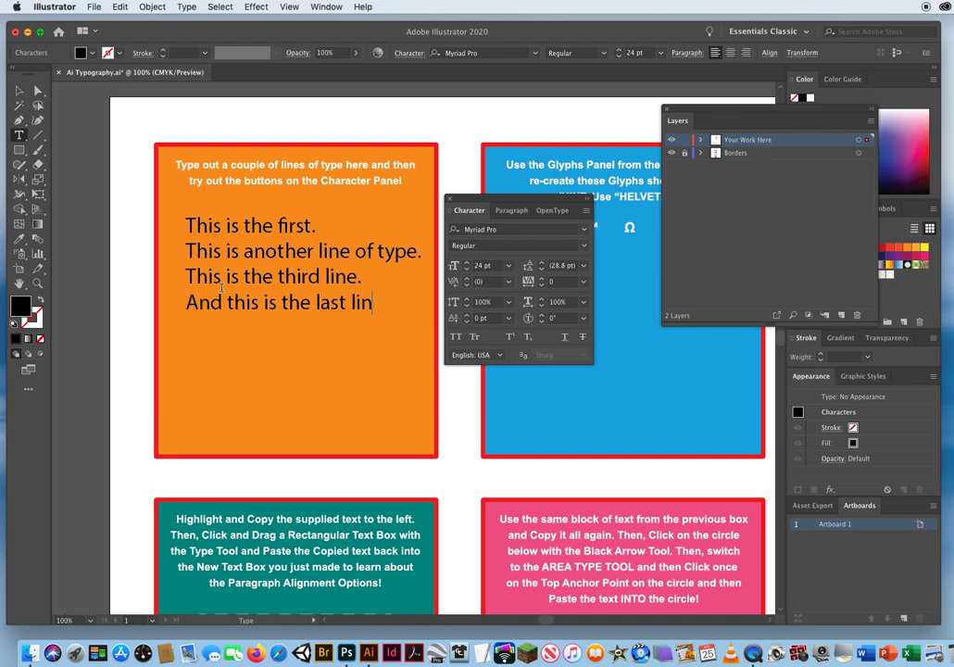
pyautogui.write('e of type')
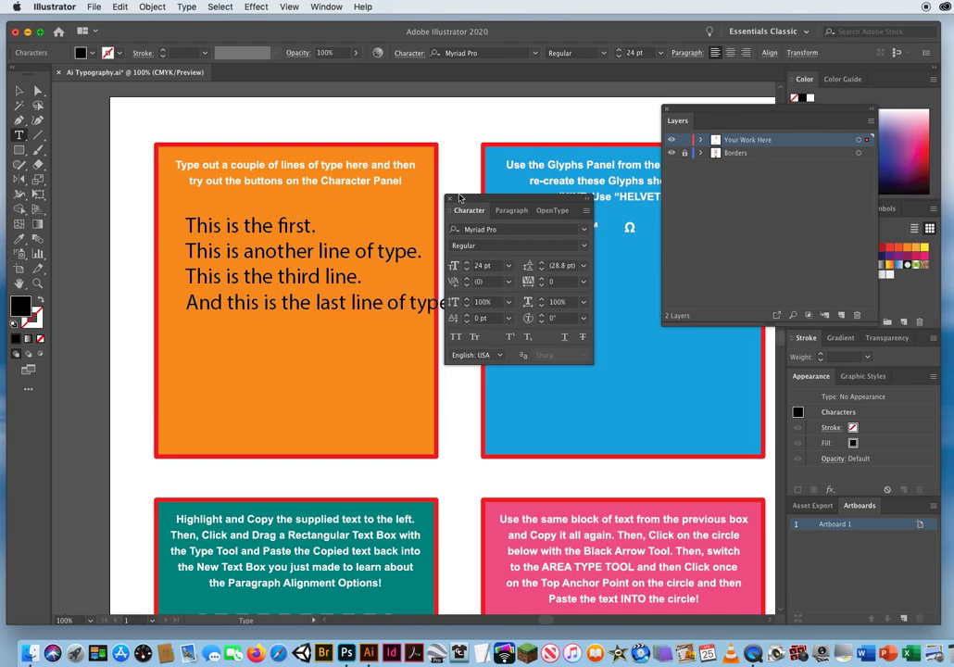
pyautogui.moveTo(467, 202); pyautogui.dragTo(593, 203)
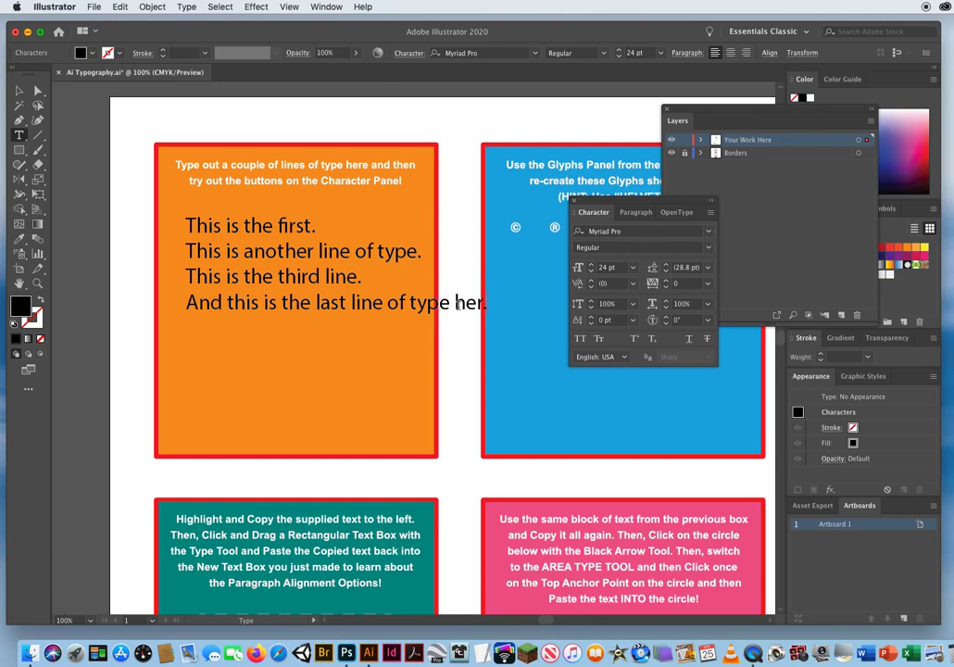
pyautogui.write('here')
# Select the four-line text as an object and rearrange the Layers and Character panels clear of it.
pyautogui.click(19, 92)
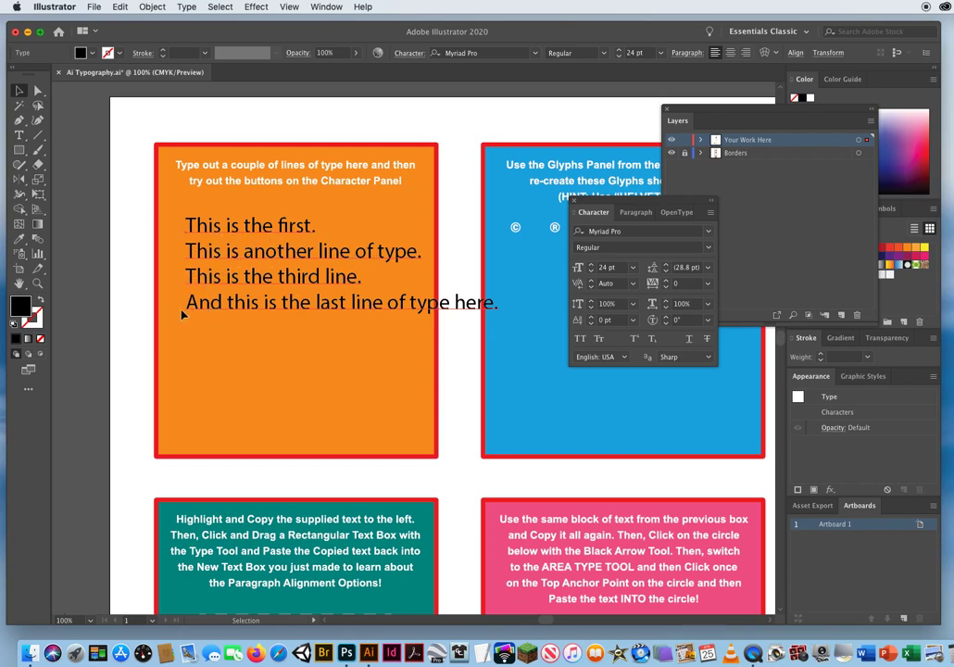
pyautogui.moveTo(592, 201); pyautogui.dragTo(487, 200)
pyautogui.moveTo(700, 108); pyautogui.dragTo(619, 112)
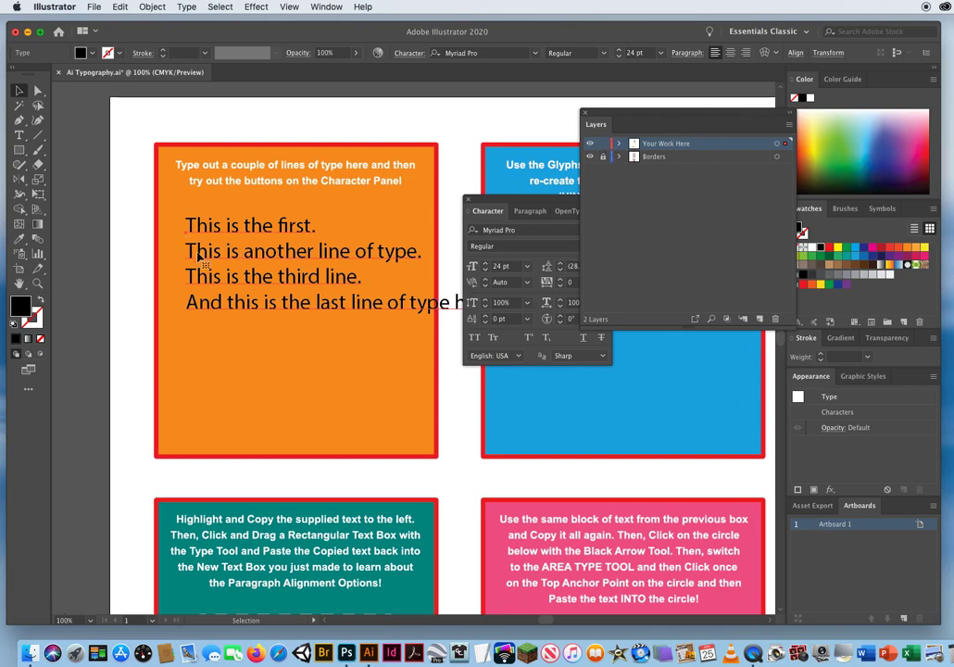
pyautogui.moveTo(492, 216); pyautogui.dragTo(473, 356)
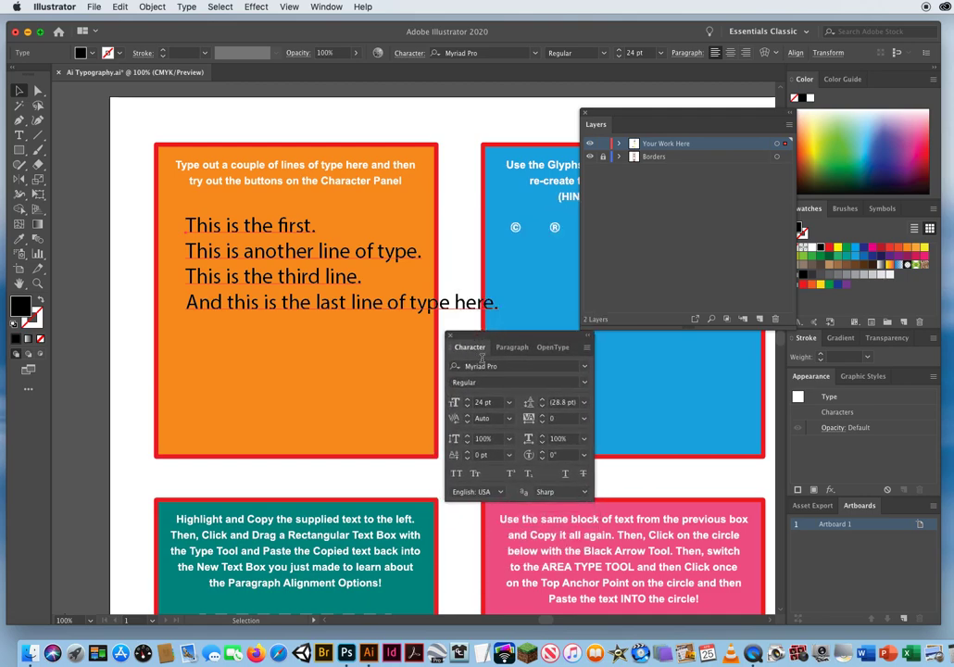
# Move the Character panel higher to make room for the font list and set the text's font to Arial Bold.
pyautogui.click(516, 367)
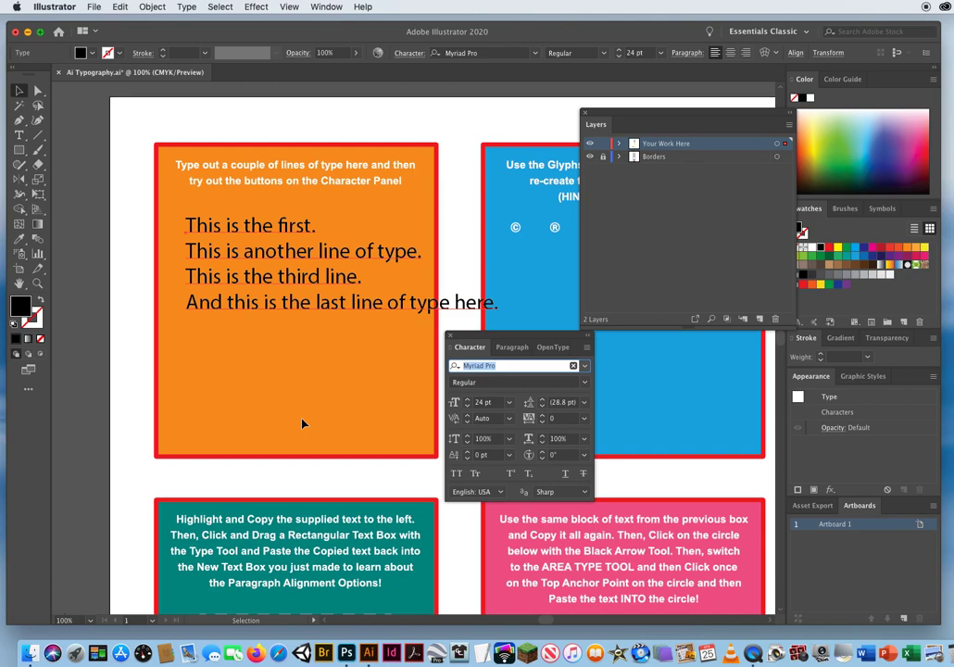
pyautogui.write('aria')
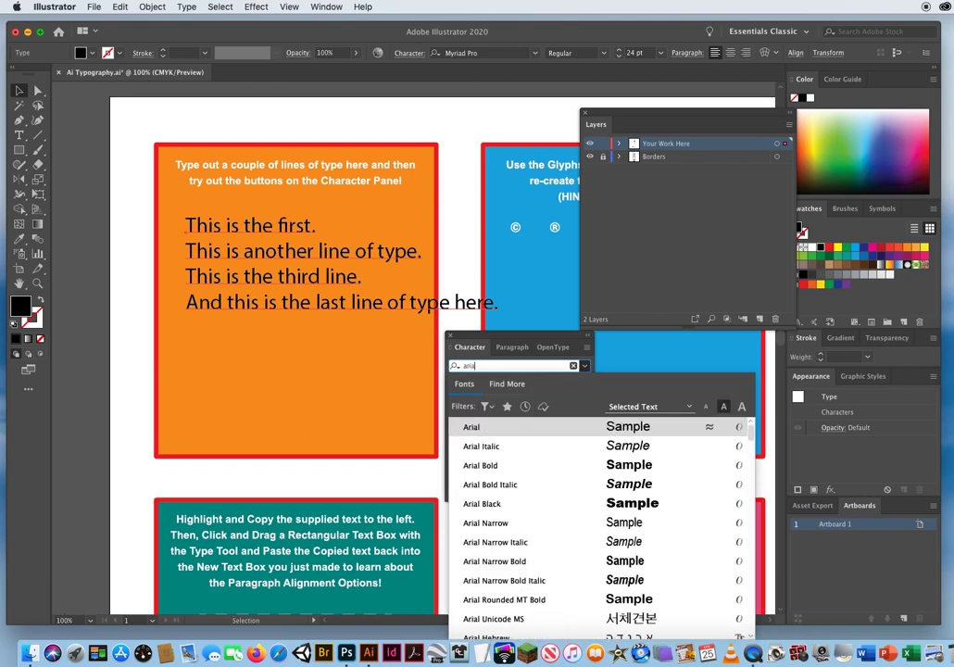
pyautogui.moveTo(489, 334); pyautogui.dragTo(481, 240)
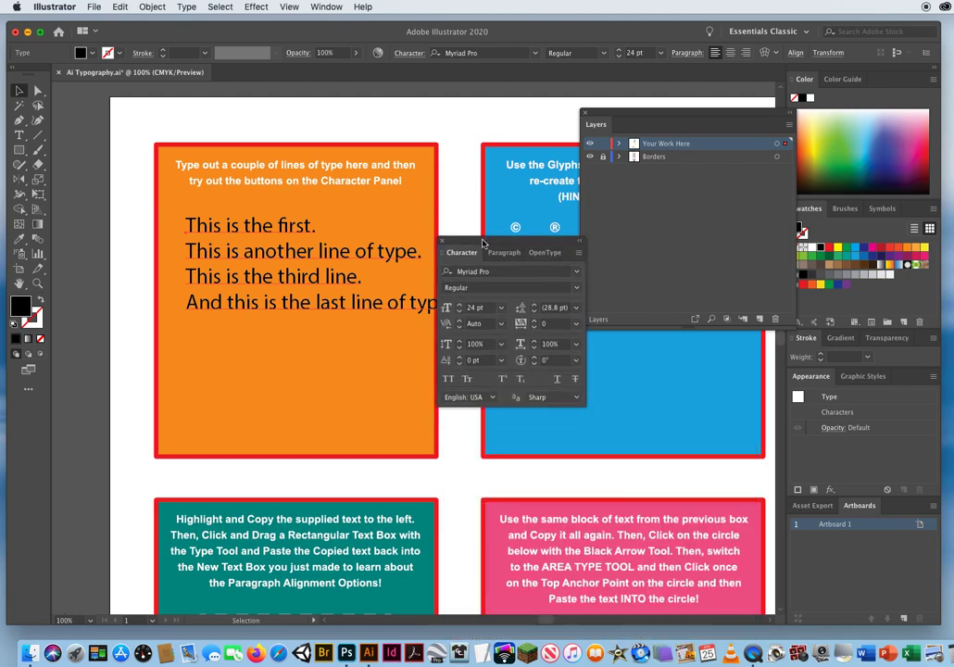
pyautogui.click(504, 272)
pyautogui.write('aria')
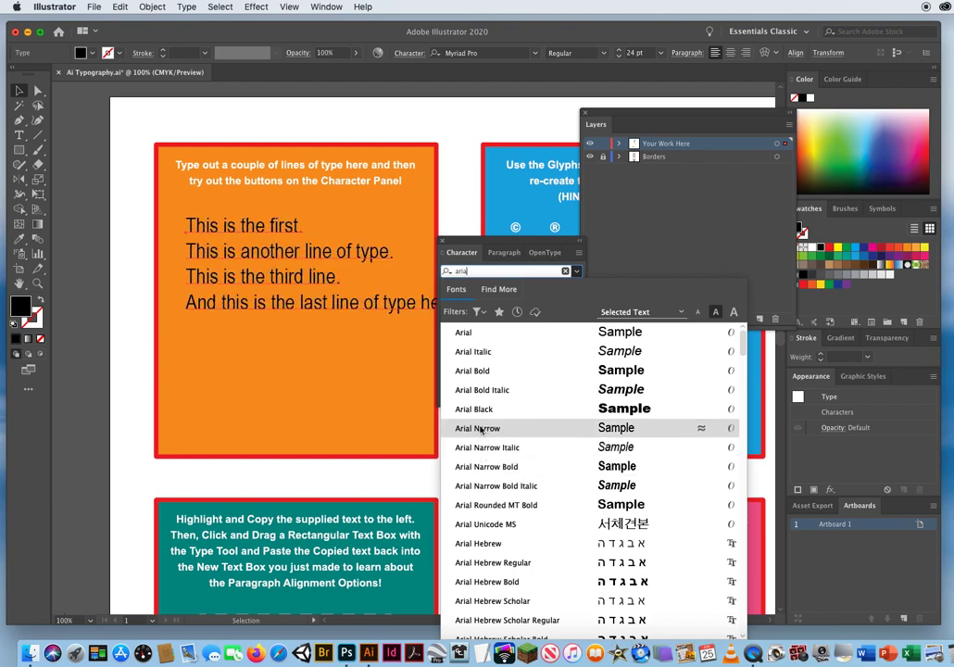
pyautogui.click(479, 374)
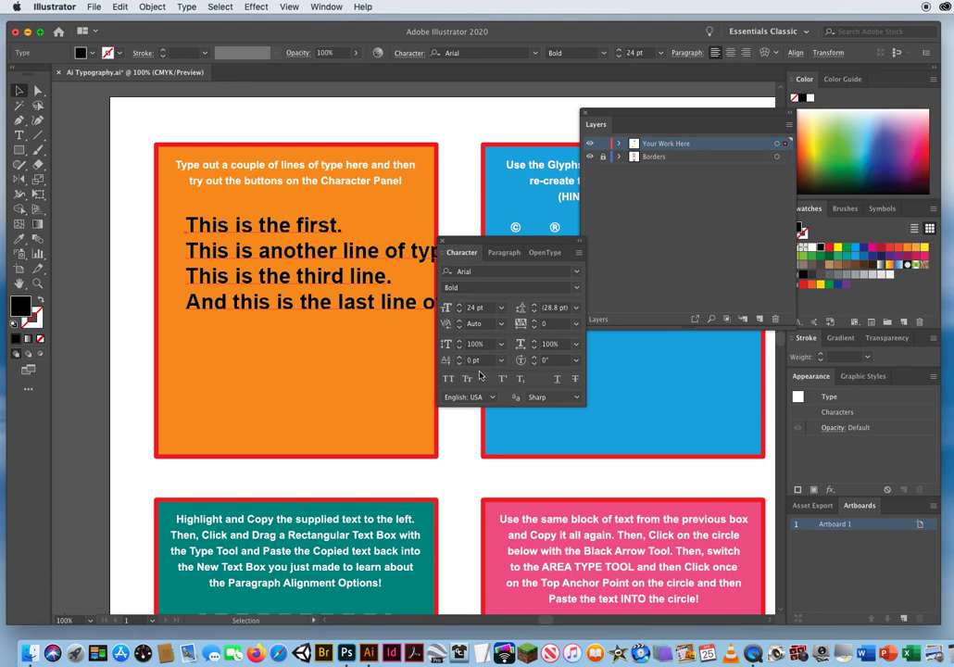
# Move the Character panel off the text and reduce the four lines' font size gradually to 15 pt.
pyautogui.click(489, 310)
pyautogui.moveTo(467, 236); pyautogui.dragTo(569, 237)
pyautogui.click(583, 310)
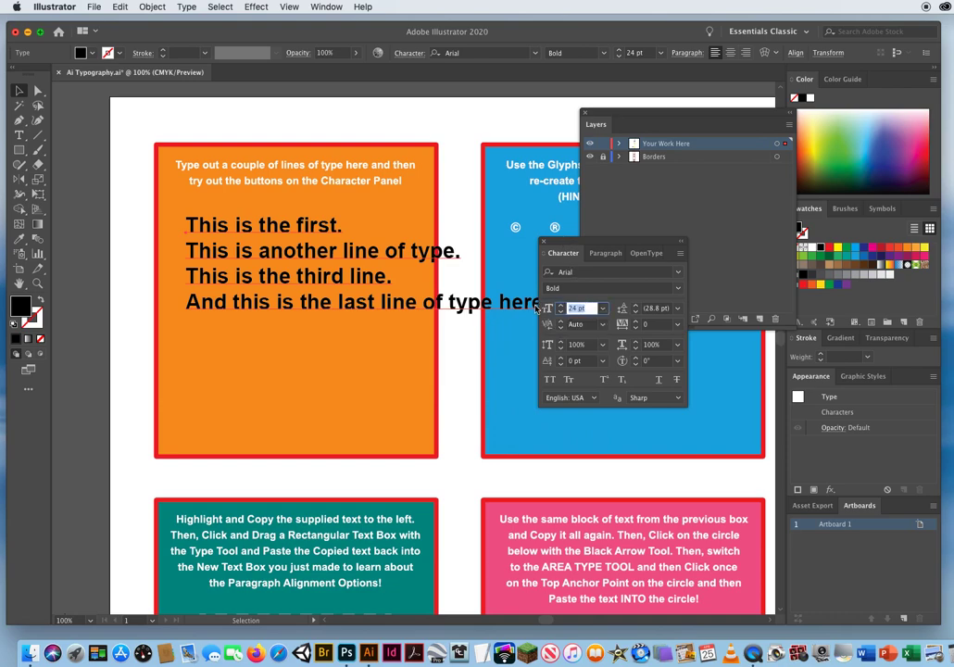
pyautogui.press('Down')
pyautogui.press('Down')
pyautogui.press('Down')
pyautogui.press('Down')
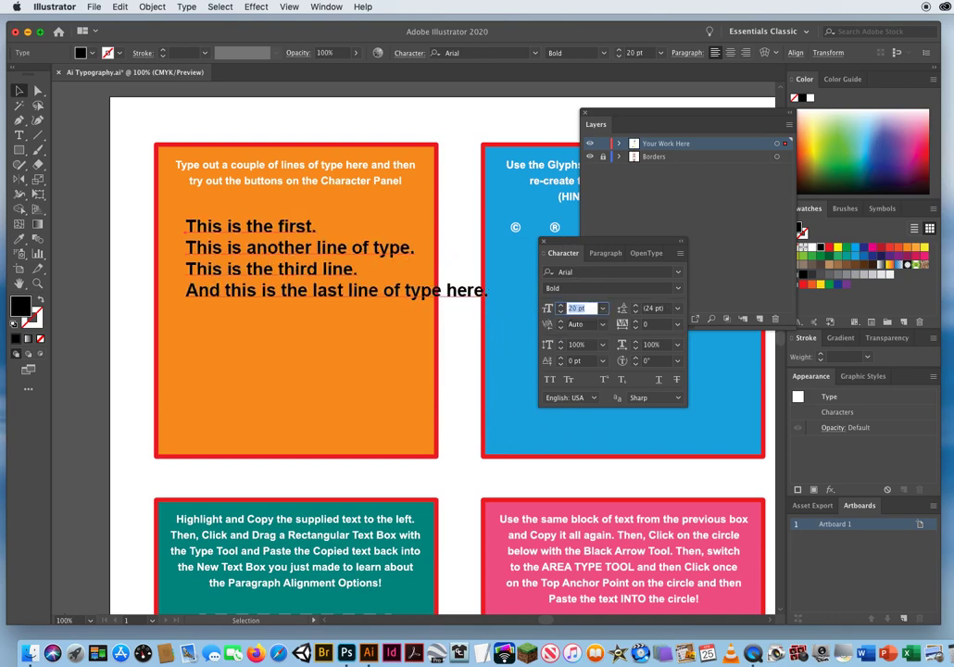
pyautogui.press('Down')
pyautogui.press('Down')
pyautogui.press('Down')
pyautogui.press('Down')
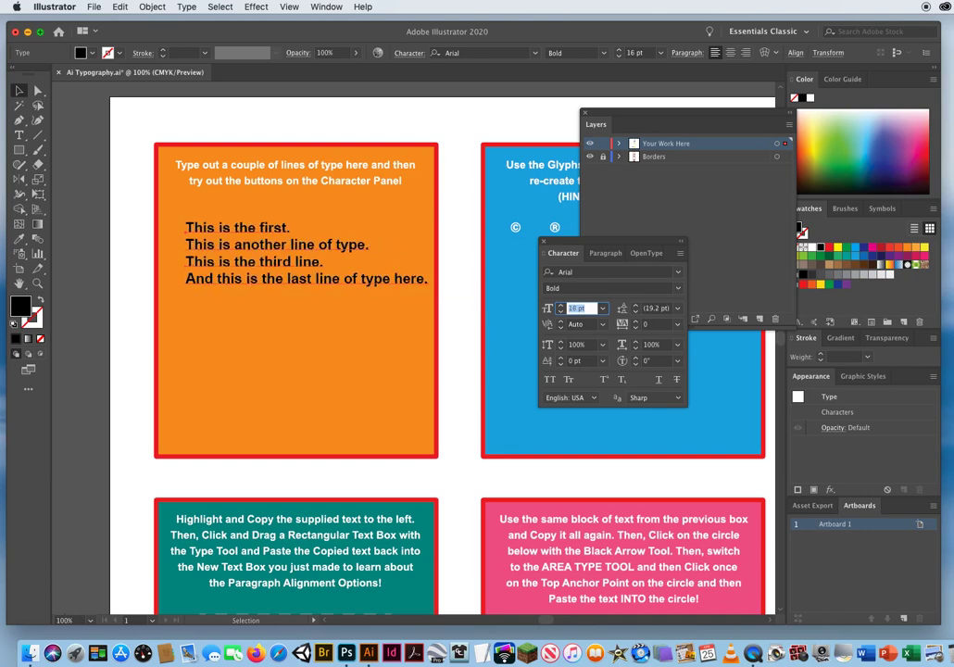
pyautogui.press('Down')
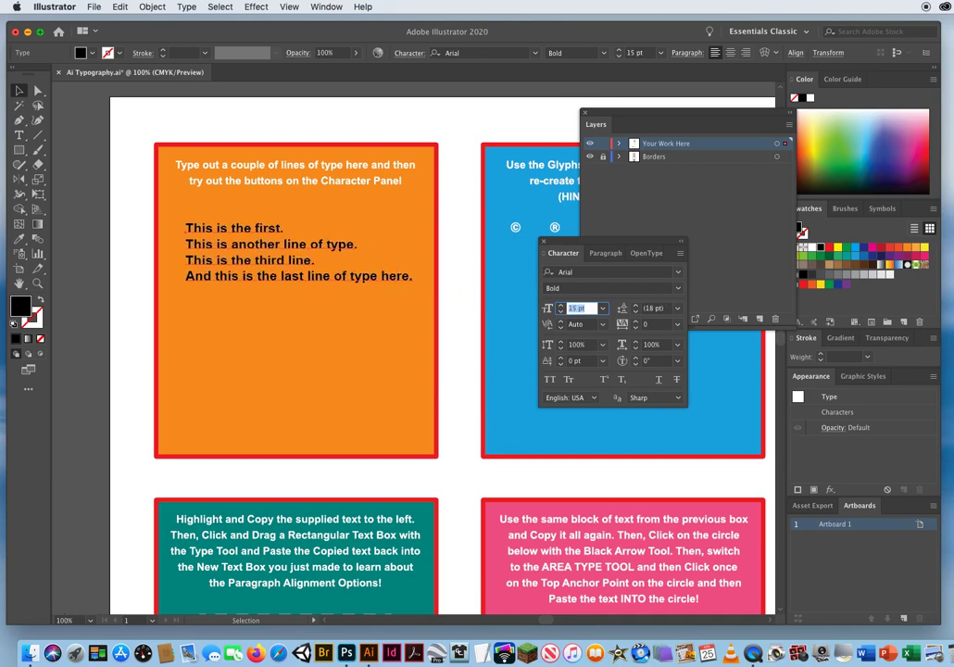
# Increase the four lines' font size gradually to 28 pt.
pyautogui.press('Up')
pyautogui.press('Up')
pyautogui.press('Up')
pyautogui.press('Up')
pyautogui.press('Up')
pyautogui.press('Up')
pyautogui.press('Up')
pyautogui.press('Up')
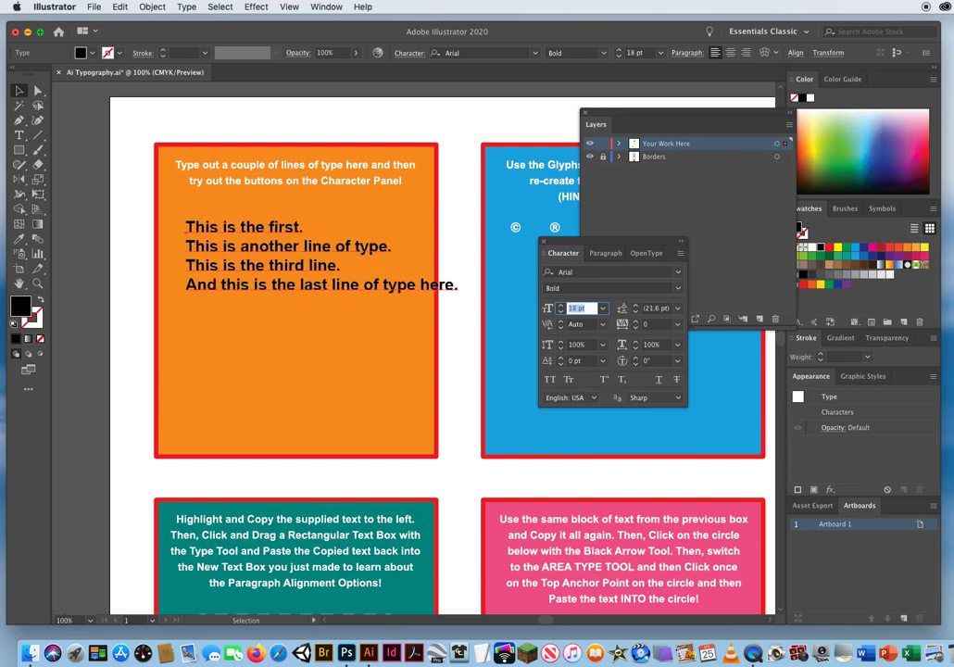
pyautogui.press('Up')
pyautogui.press('Up')
pyautogui.press('Up')
pyautogui.press('Up')
pyautogui.press('Up')
pyautogui.press('Up')
pyautogui.press('Up')
pyautogui.press('Up')
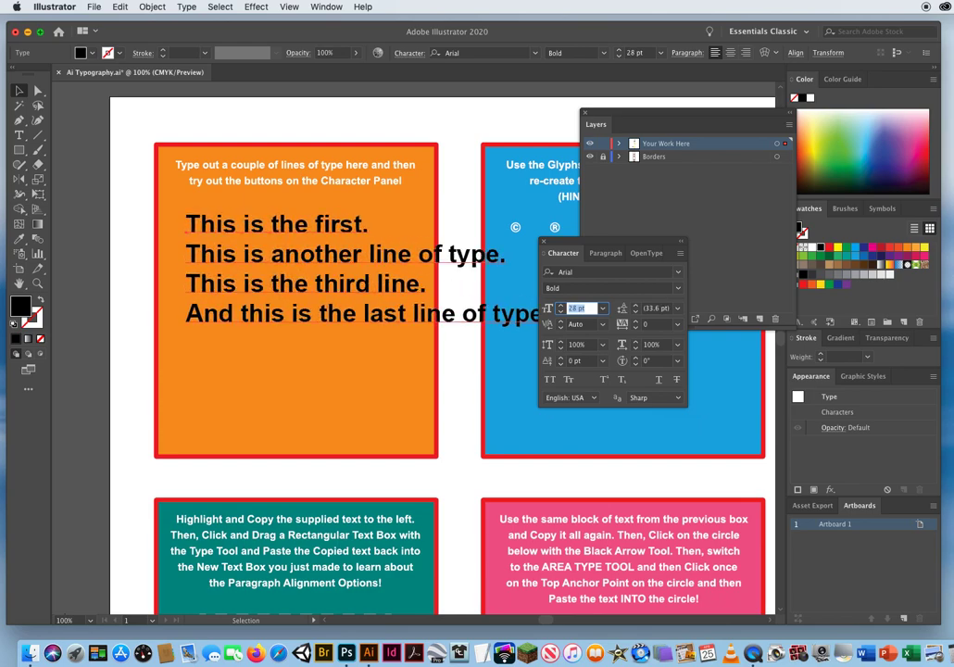
# Reduce the font size to 16 pt so the longest line fits inside the orange box.
pyautogui.press('Down')
pyautogui.press('Down')
pyautogui.press('Down')
pyautogui.press('Down')
pyautogui.press('Down')
pyautogui.press('Down')
pyautogui.press('Down')
pyautogui.press('Down')
pyautogui.press('Down')
pyautogui.press('Down')
pyautogui.press('Down')
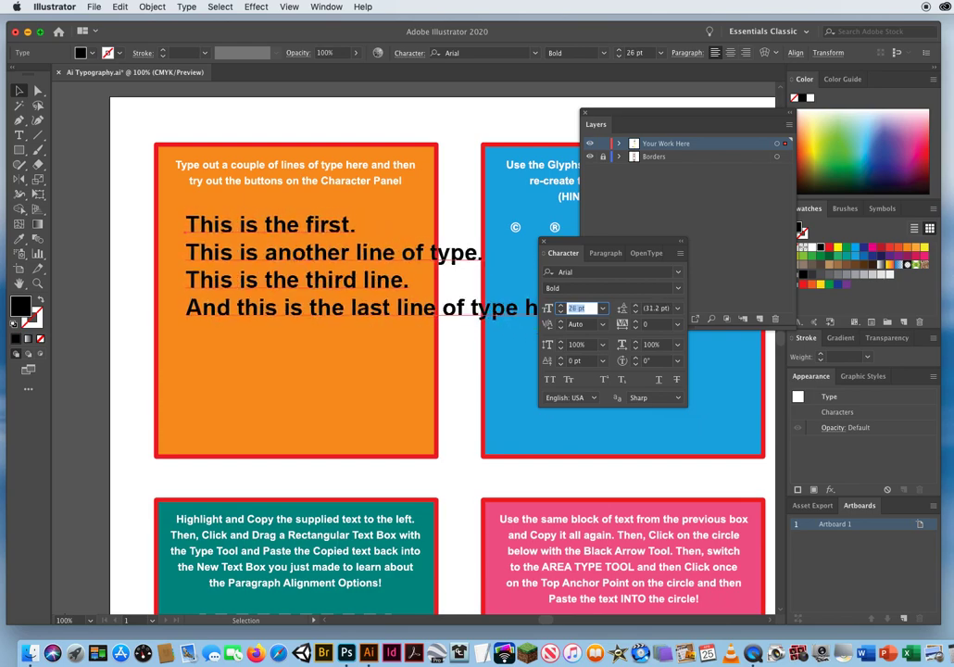
pyautogui.press('Down')
pyautogui.press('Down')
pyautogui.press('Down')
pyautogui.press('Down')
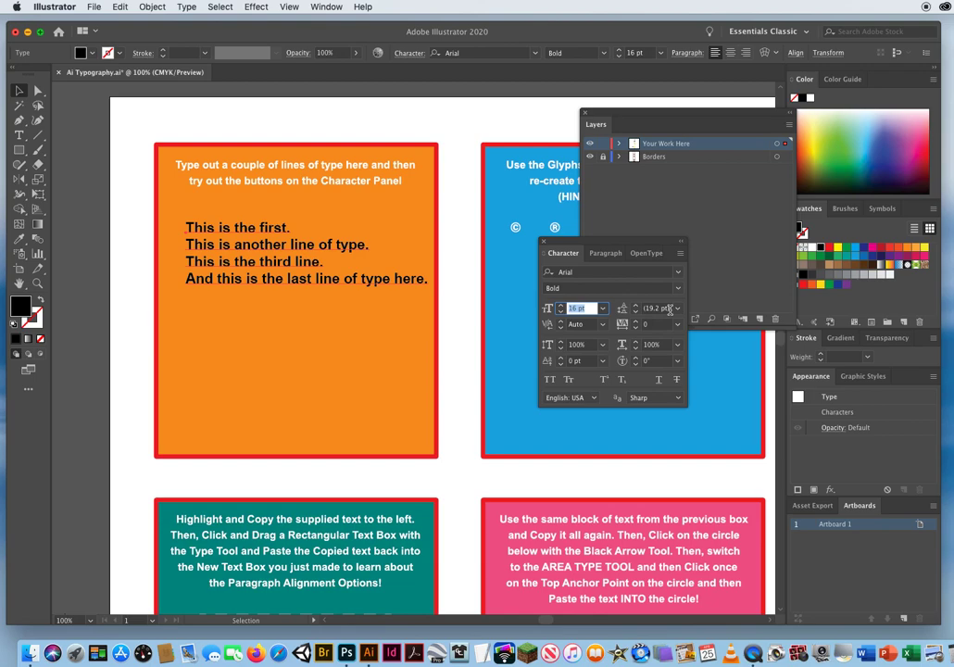
# Move the Character panel below the Layers panel and reduce the leading of the four lines gradually to 8 pt.
pyautogui.moveTo(599, 246); pyautogui.dragTo(587, 350)
pyautogui.click(646, 411)
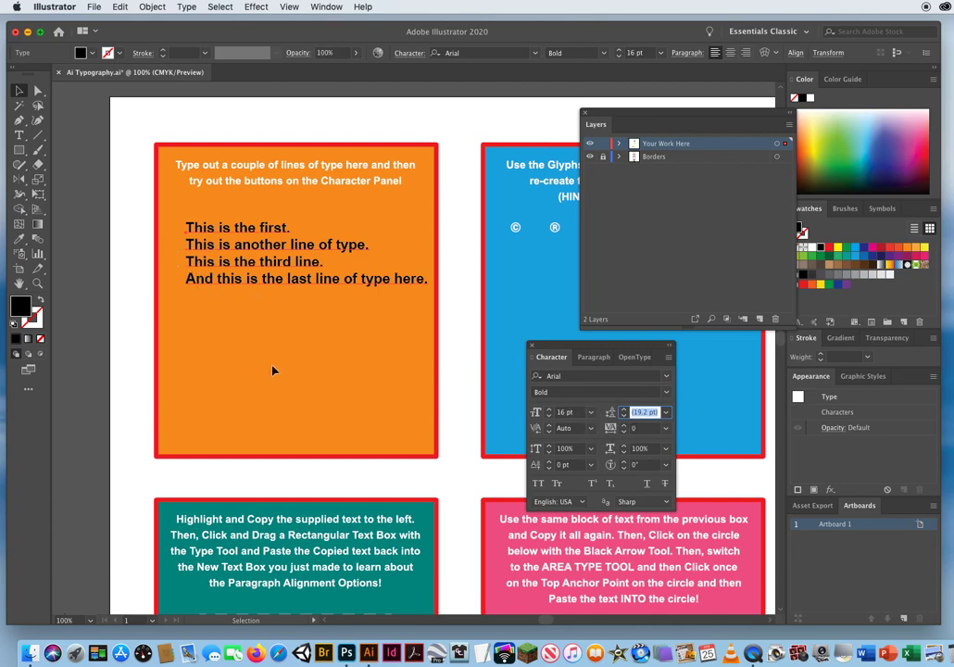
pyautogui.moveTo(581, 413); pyautogui.dragTo(525, 415)
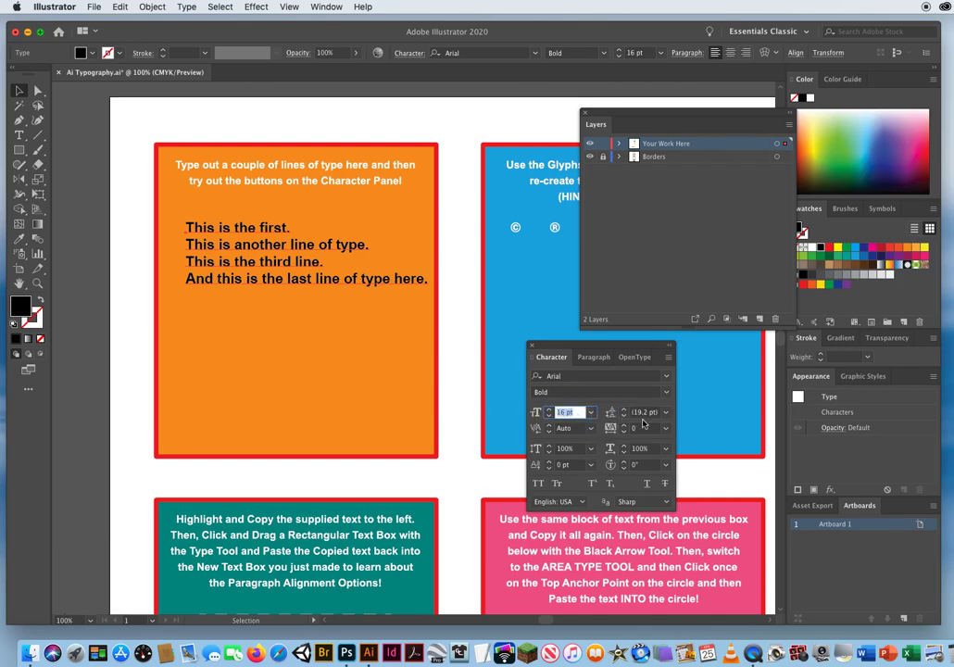
pyautogui.moveTo(659, 413); pyautogui.dragTo(632, 413)
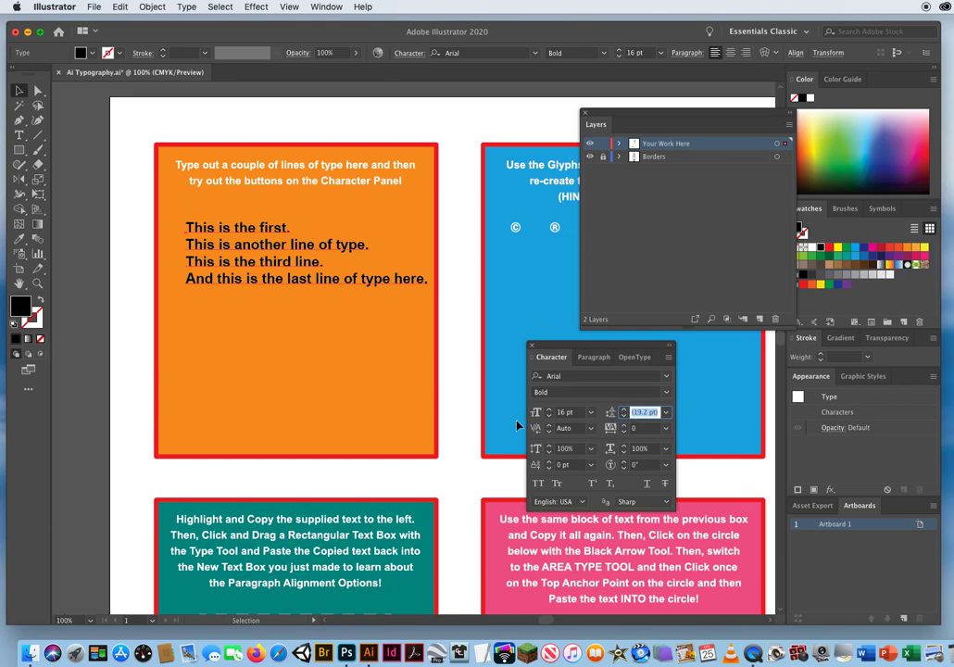
pyautogui.click(656, 411)
pyautogui.moveTo(660, 412); pyautogui.dragTo(591, 413)
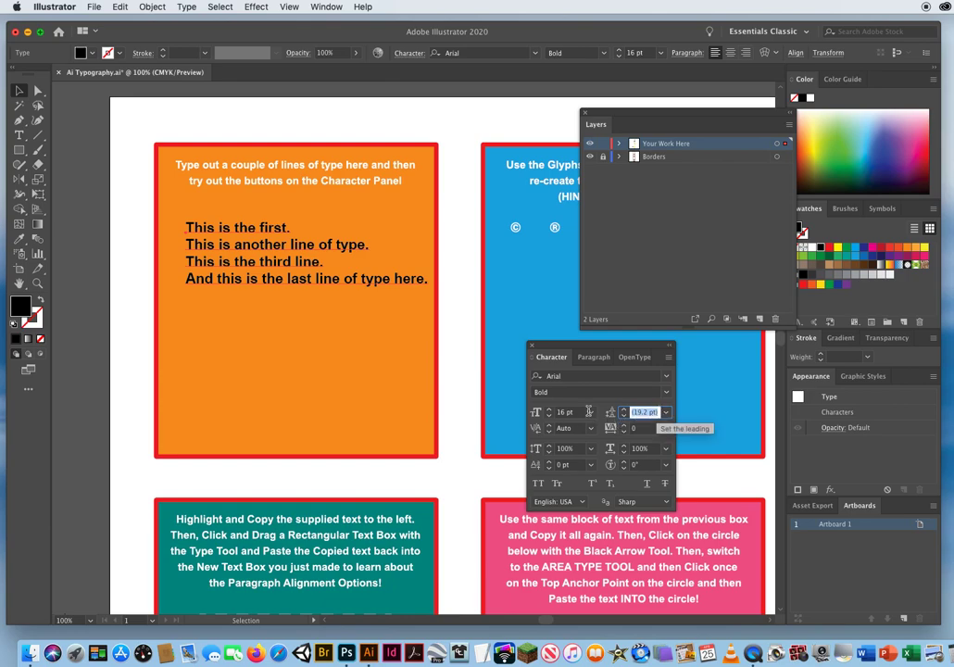
pyautogui.press('Down')
pyautogui.press('Down')
pyautogui.press('Down')
pyautogui.press('Down')
pyautogui.press('Down')
pyautogui.press('Down')
pyautogui.press('Down')
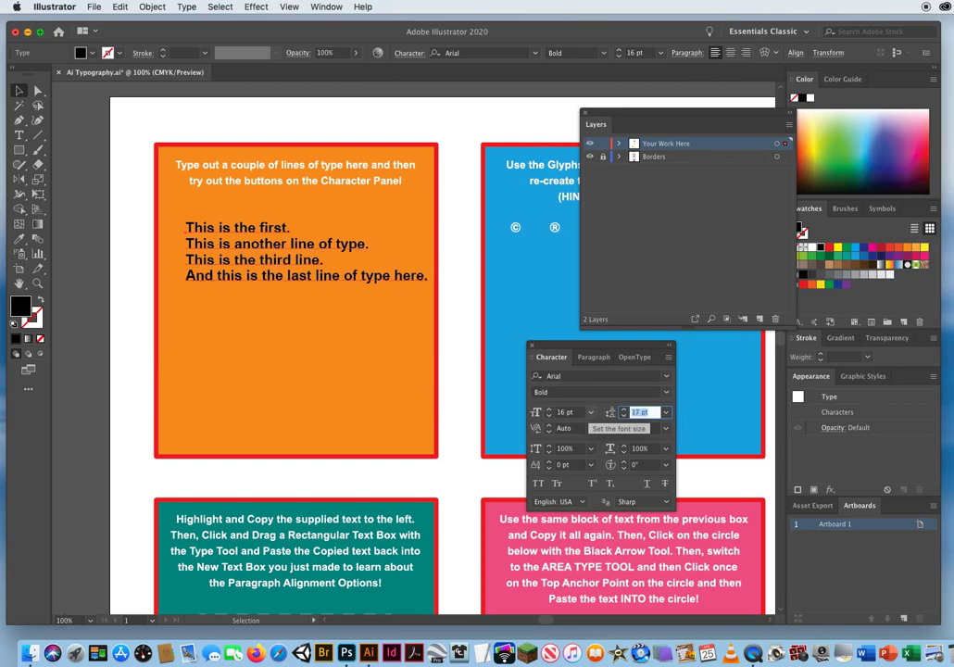
pyautogui.press('Down')
pyautogui.press('Down')
pyautogui.press('Down')
pyautogui.press('Down')
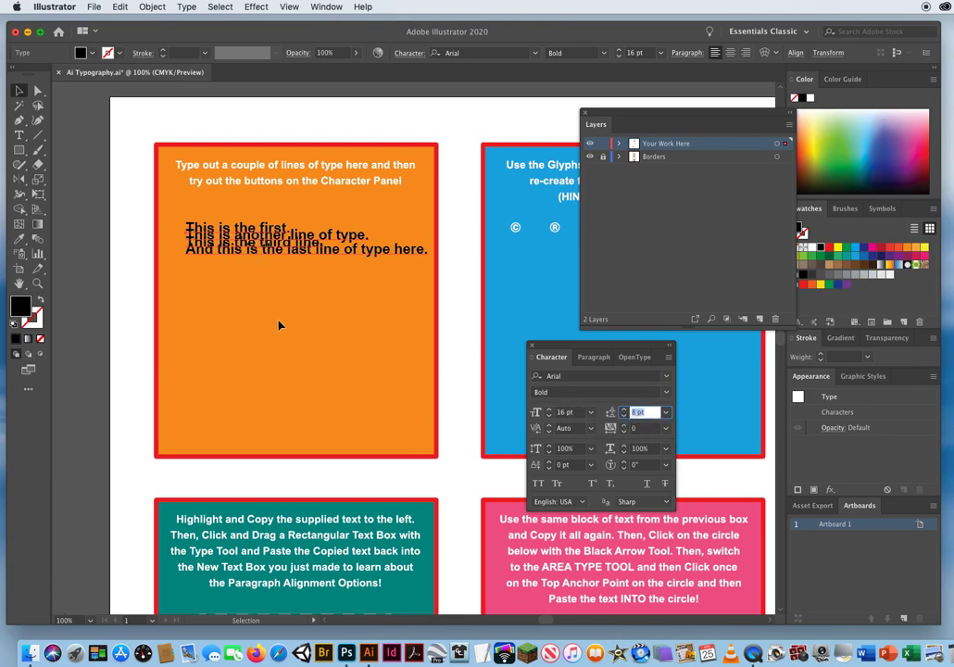
# Increase the leading of the four lines gradually to 34 pt.
pyautogui.press('Up')
pyautogui.press('Up')
pyautogui.press('Up')
pyautogui.press('Up')
pyautogui.press('Up')
pyautogui.press('Up')
pyautogui.press('Up')
pyautogui.press('Up')
pyautogui.press('Up')
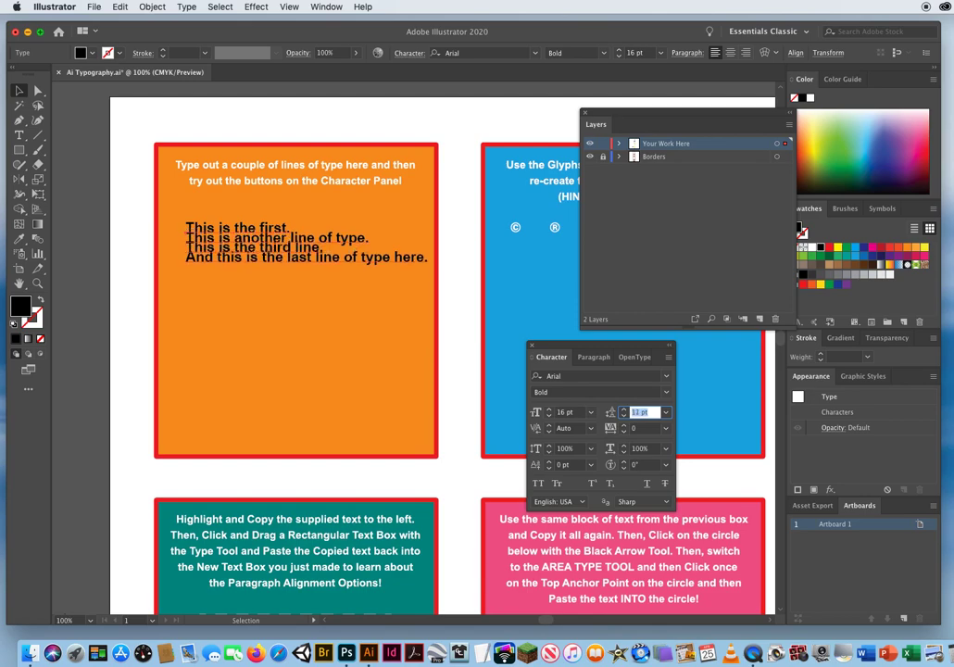
pyautogui.press('Up')
pyautogui.press('Up')
pyautogui.press('Up')
pyautogui.press('Up')
pyautogui.press('Up')
pyautogui.press('Up')
pyautogui.press('Up')
pyautogui.press('Up')
pyautogui.press('Up')
pyautogui.press('Up')
pyautogui.press('Up')
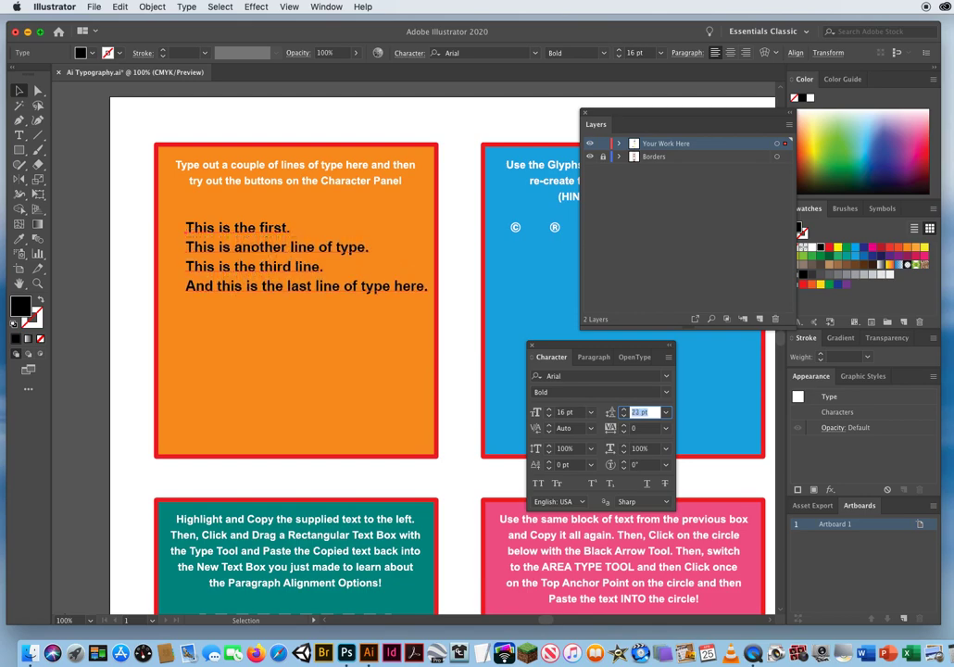
pyautogui.press('Up')
pyautogui.press('Up')
pyautogui.press('Up')
pyautogui.press('Up')
pyautogui.press('Up')
pyautogui.press('Up')
pyautogui.press('Up')
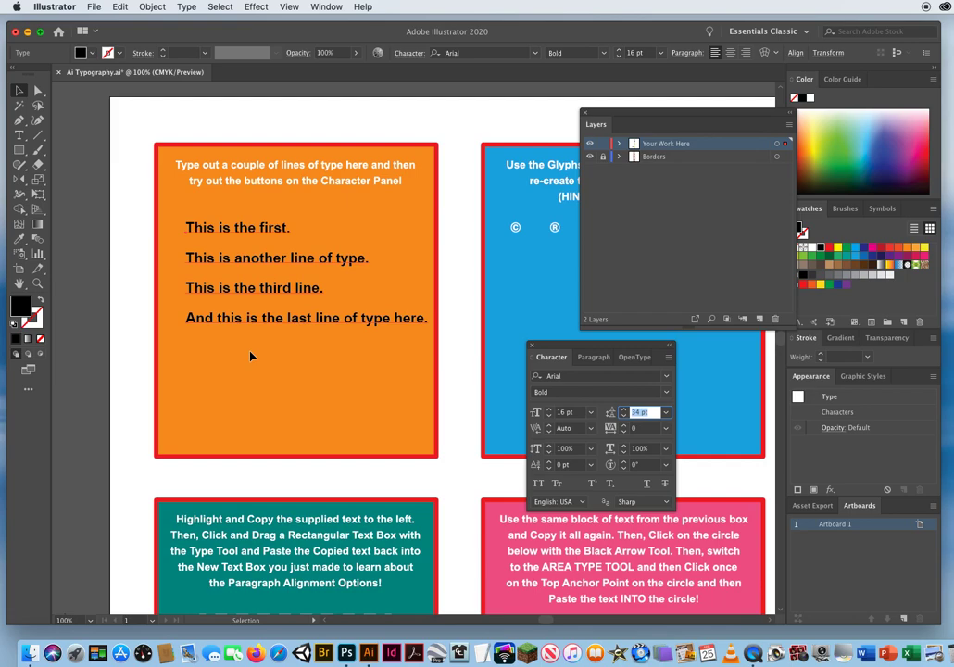
# Reduce the four lines' leading gradually to 11 pt so the lines overlap.
pyautogui.press('Down')
pyautogui.press('Down')
pyautogui.press('Down')
pyautogui.press('Down')
pyautogui.press('Down')
pyautogui.press('Down')
pyautogui.press('Down')
pyautogui.press('Down')
pyautogui.press('Down')
pyautogui.press('Down')
pyautogui.press('Down')
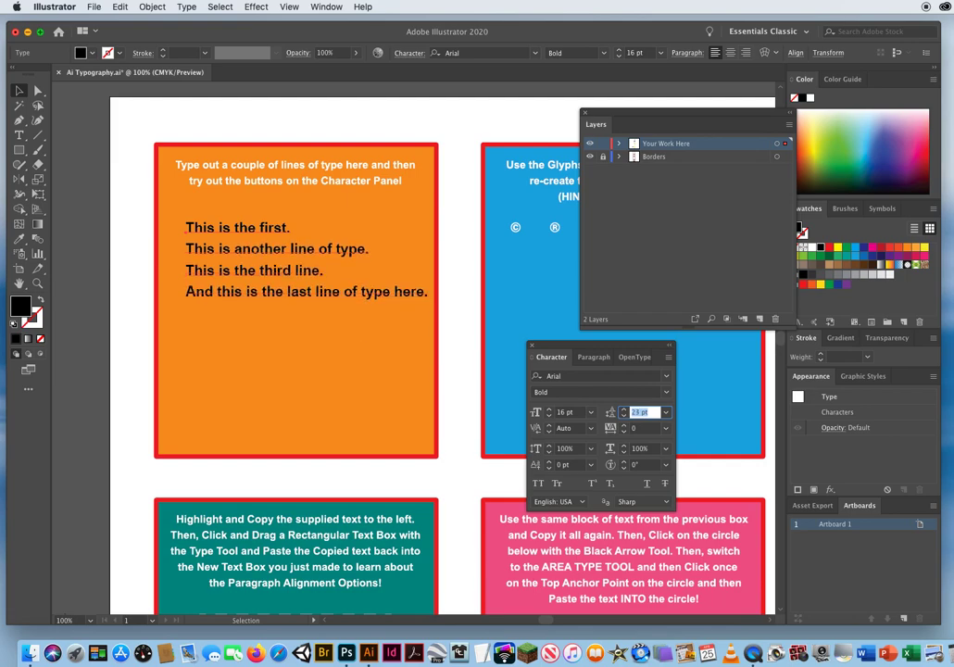
pyautogui.press('Down')
pyautogui.press('Down')
pyautogui.press('Down')
pyautogui.press('Down')
pyautogui.press('Down')
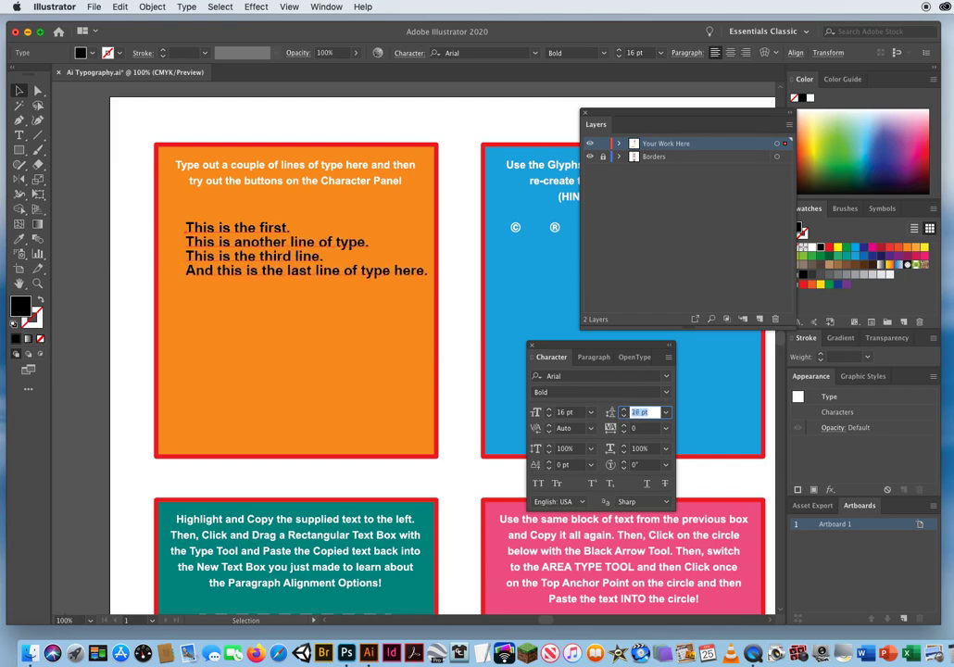
pyautogui.press('Down')
pyautogui.press('Down')
pyautogui.press('Down')
pyautogui.press('Down')
pyautogui.press('Down')
pyautogui.press('Down')
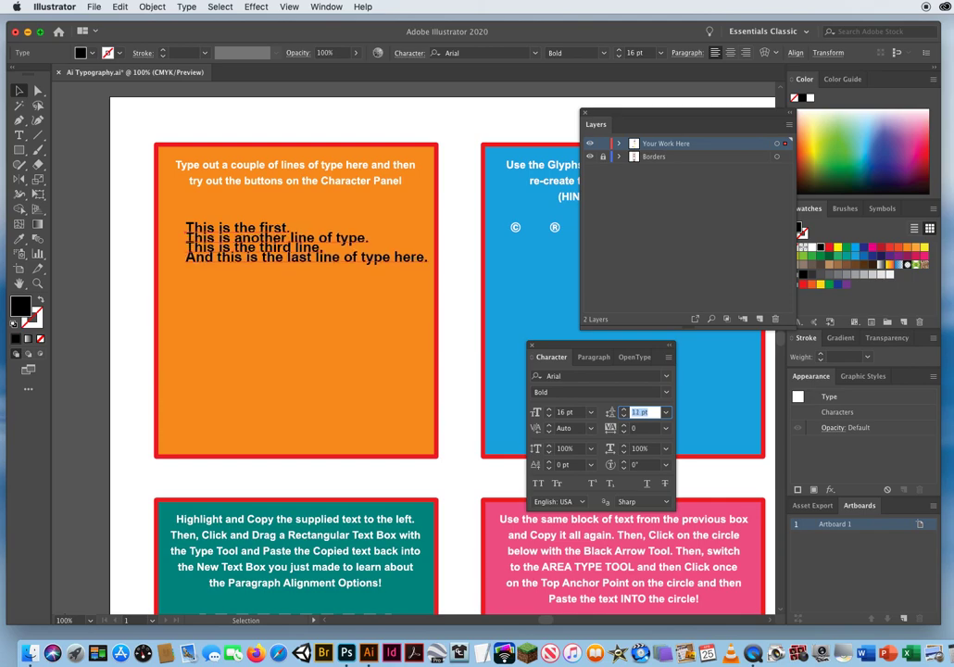
# Increase the leading of the four lines gradually to 39 pt to space them widely apart.
pyautogui.press('Up')
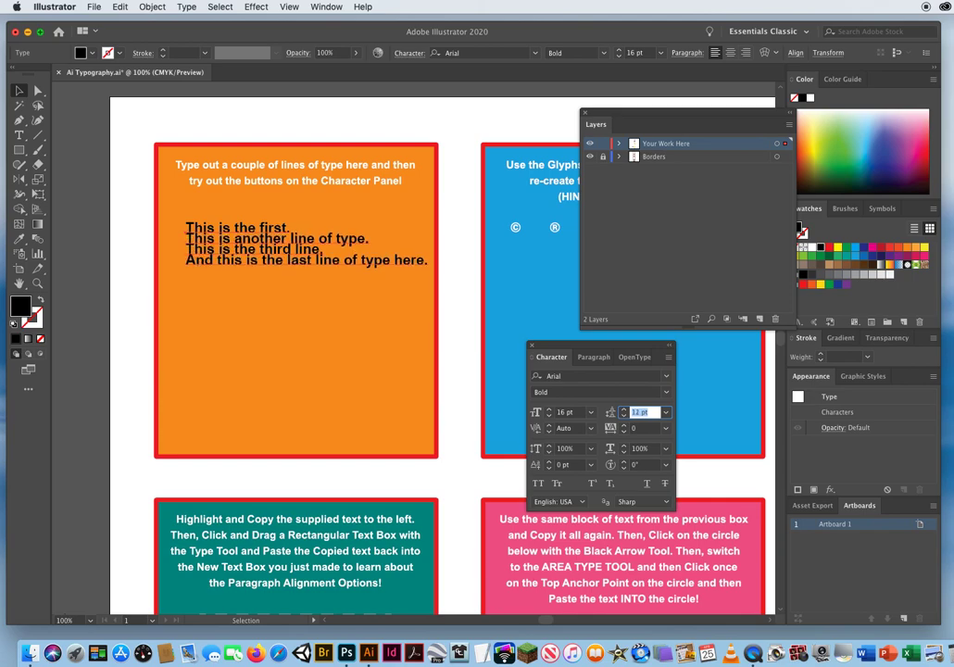
pyautogui.press('Up')
pyautogui.press('Up')
pyautogui.press('Up')
pyautogui.press('Up')
pyautogui.press('Up')
pyautogui.press('Up')
pyautogui.press('Up')
pyautogui.press('Up')
pyautogui.press('Up')
pyautogui.press('Up')
pyautogui.press('Up')
pyautogui.press('Up')
pyautogui.press('Up')
pyautogui.press('Up')
pyautogui.press('Up')
pyautogui.press('Up')
pyautogui.press('Up')
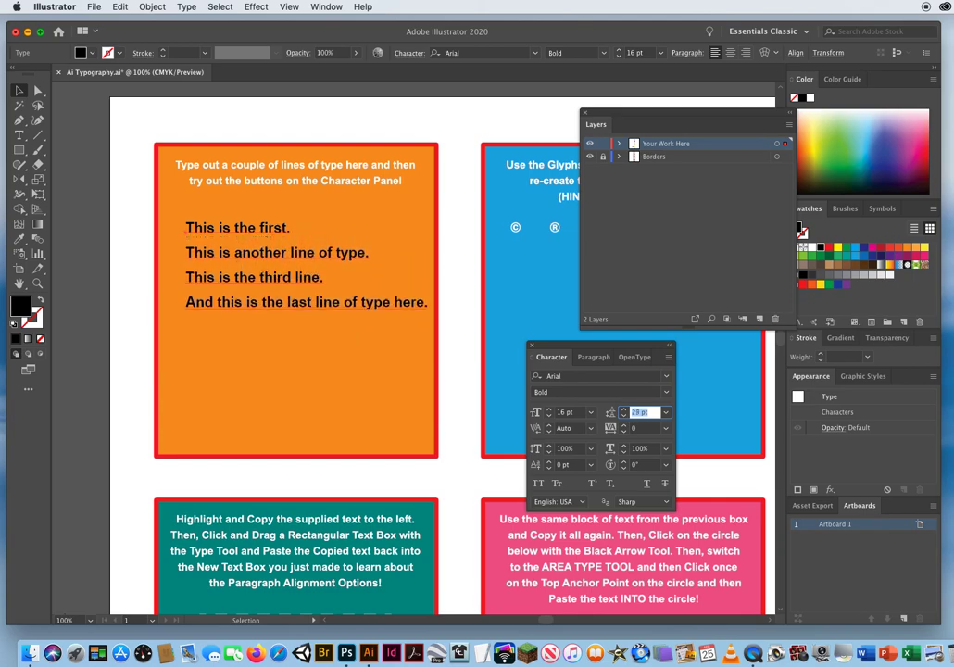
pyautogui.press('Up')
pyautogui.press('Up')
pyautogui.press('Up')
pyautogui.press('Up')
pyautogui.press('Up')
pyautogui.press('Up')
pyautogui.press('Up')
pyautogui.press('Up')
pyautogui.press('Up')
pyautogui.press('Up')
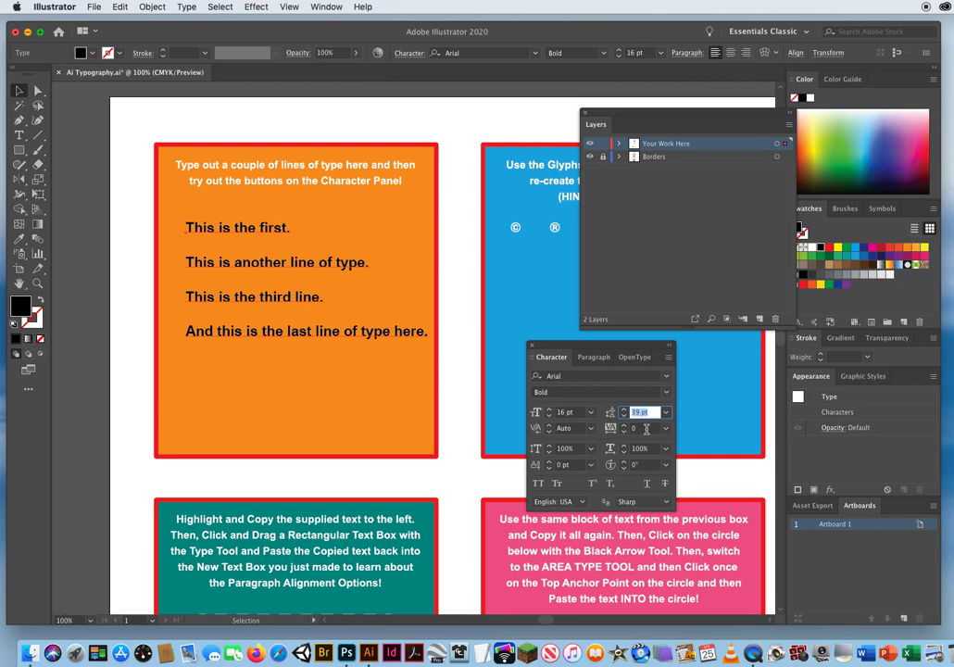
# Try a tracking of 200 on the four lines and return the tracking to 0.
pyautogui.click(608, 430)
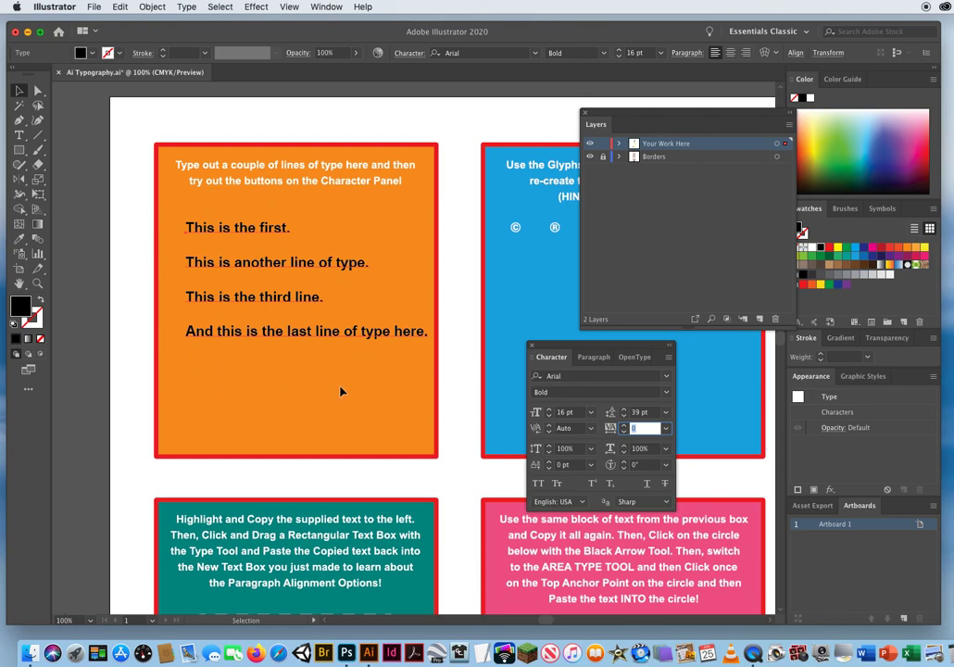
pyautogui.click(667, 430)
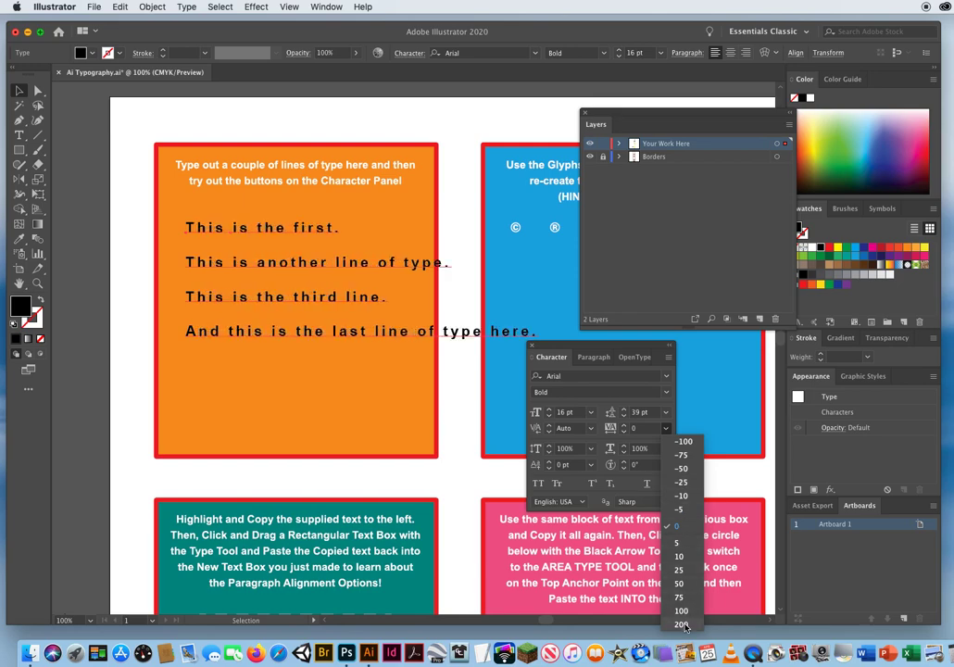
pyautogui.click(684, 626)
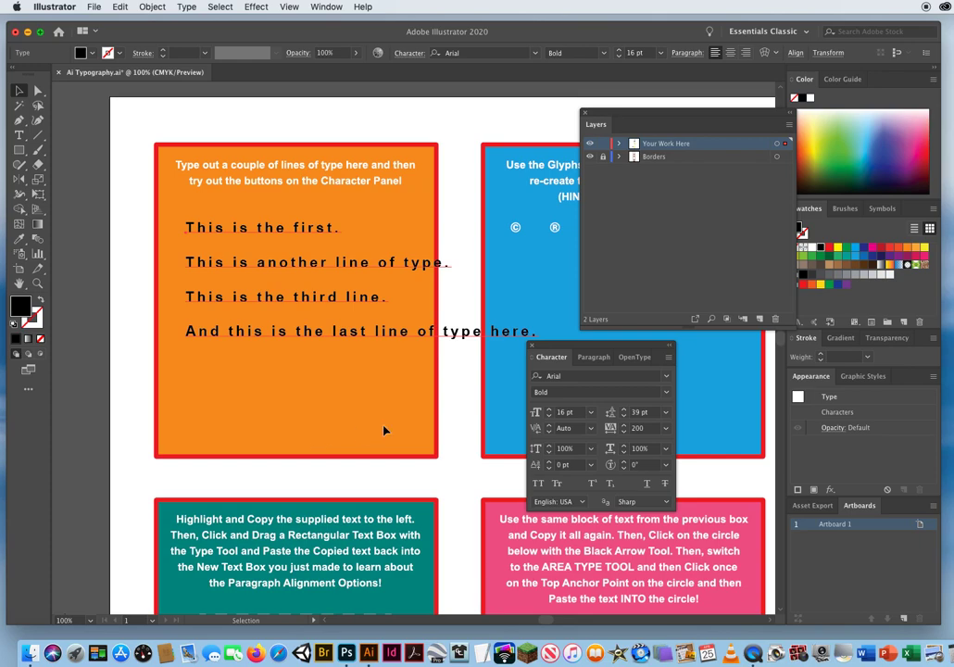
pyautogui.click(666, 427)
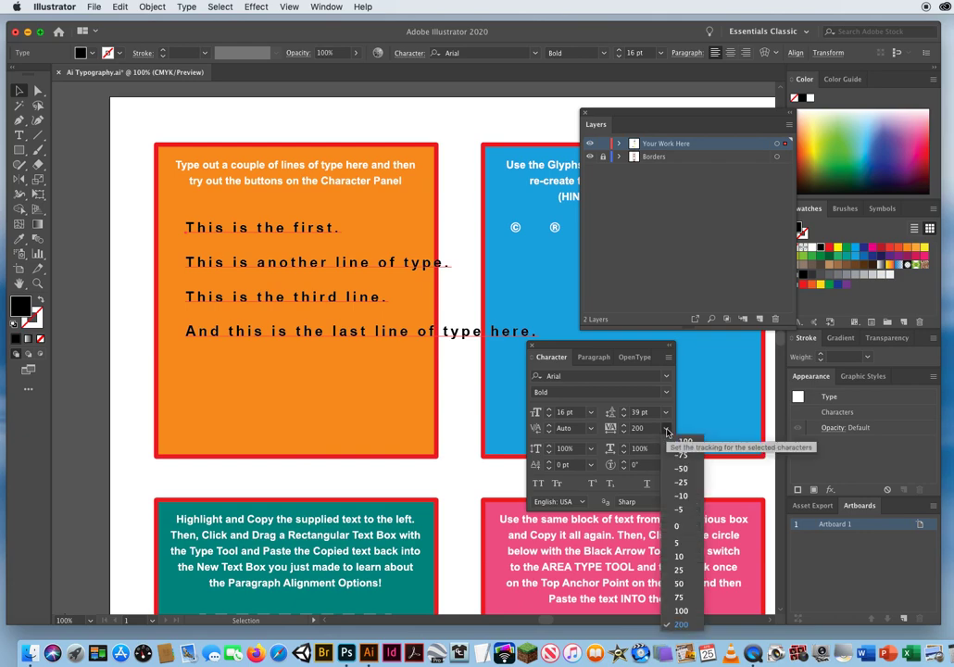
pyautogui.click(679, 527)
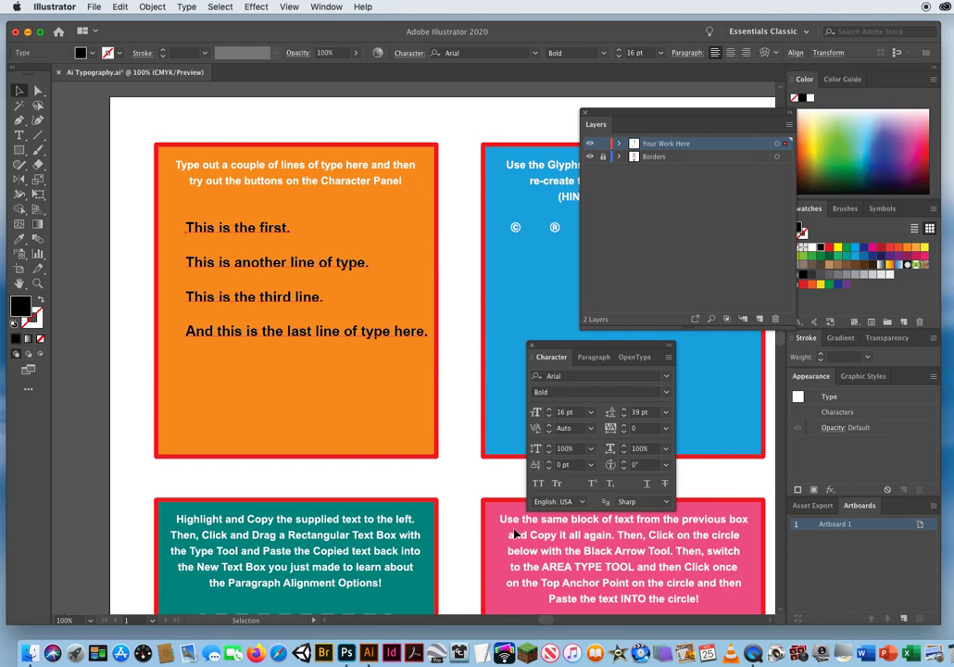
pyautogui.click(625, 425)
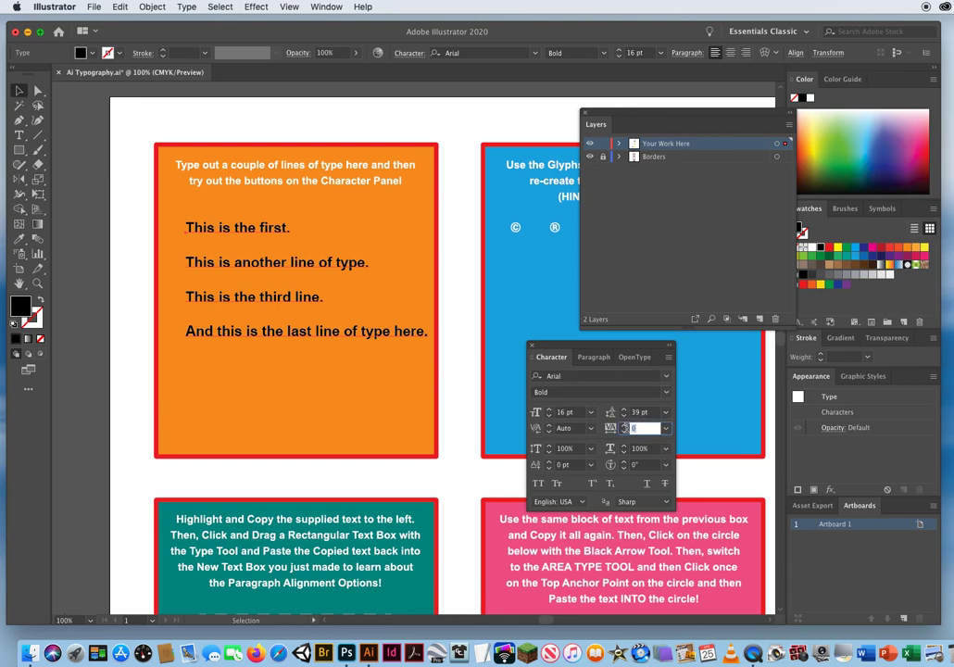
pyautogui.click(567, 428)
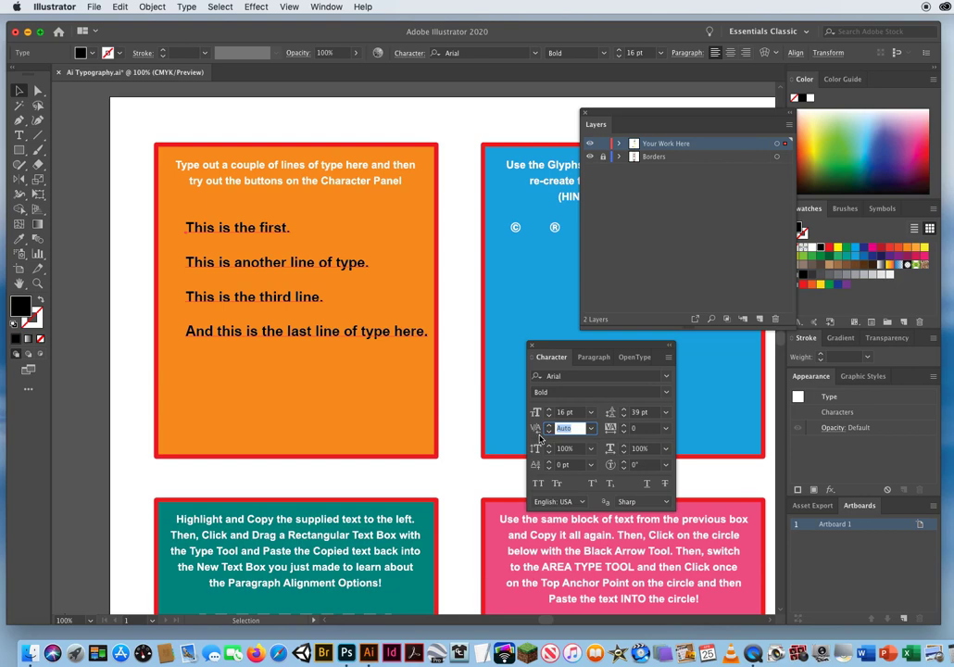
pyautogui.press('Tab')
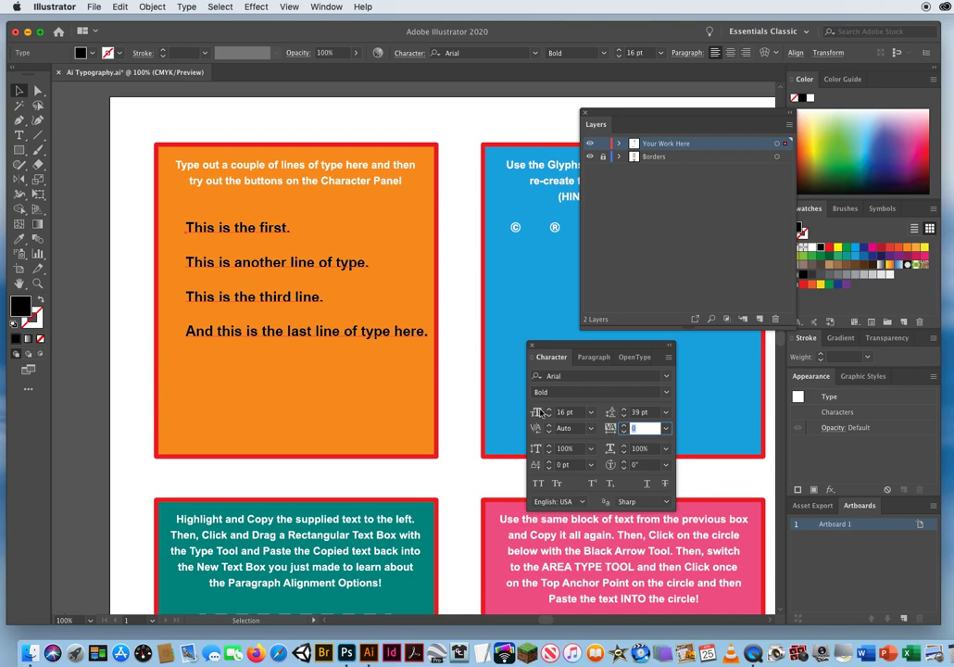
pyautogui.click(580, 426)
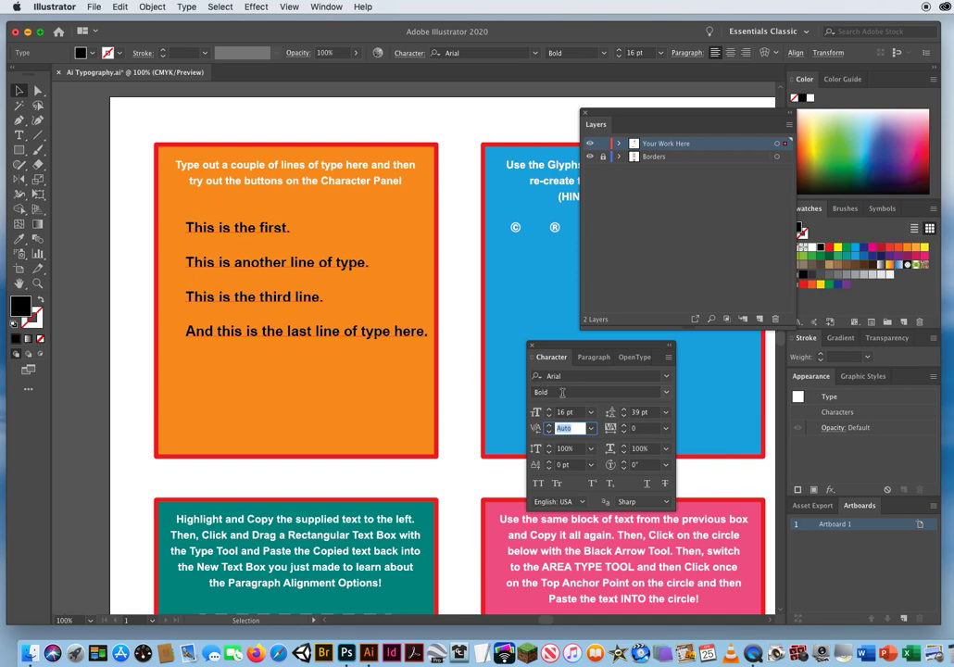
pyautogui.click(592, 430)
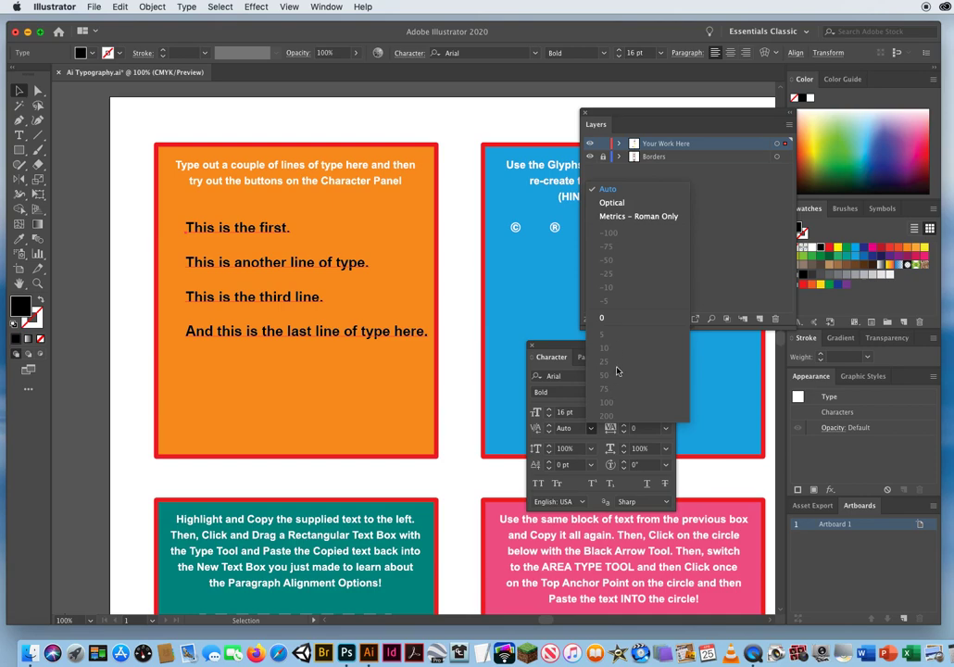
pyautogui.click(573, 432)
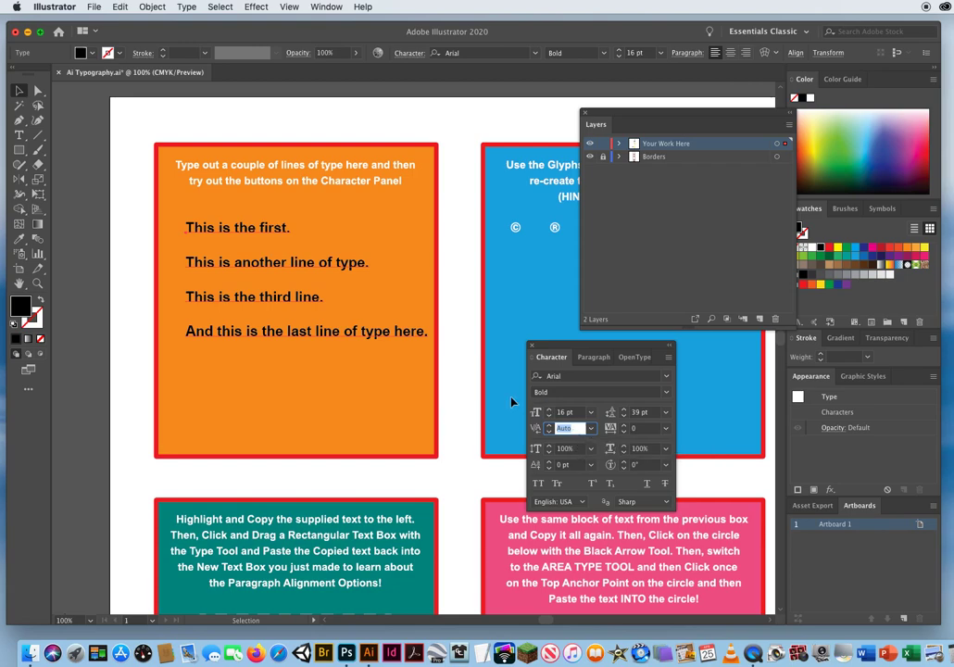
# Place the text cursor between the "f" and the "i" of "first" in the first line with the Type tool.
pyautogui.click(37, 284)
pyautogui.click(280, 227)
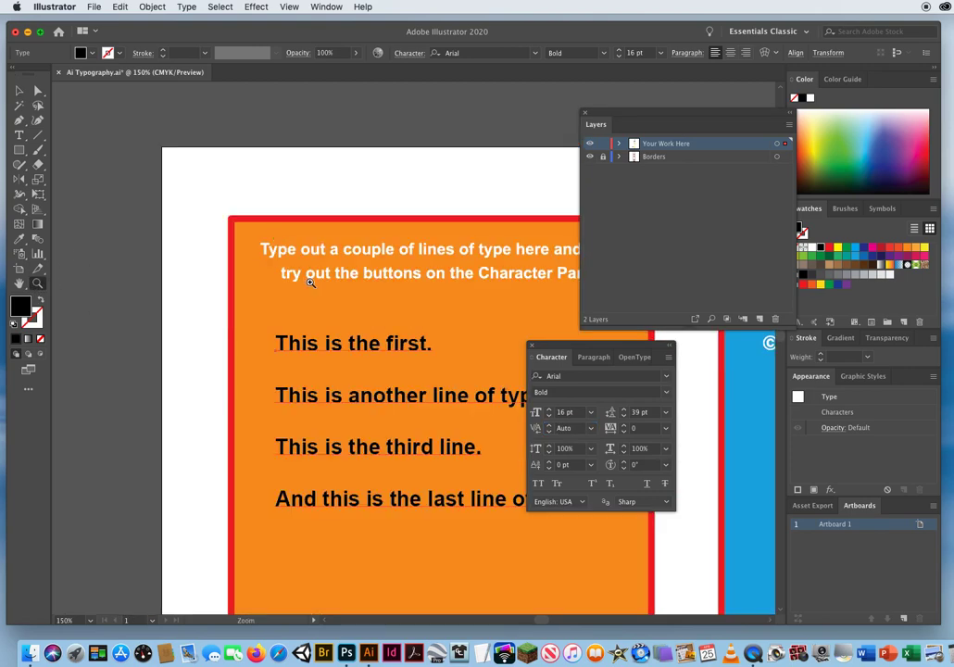
pyautogui.click(409, 341)
pyautogui.click(405, 343)
pyautogui.click(405, 344)
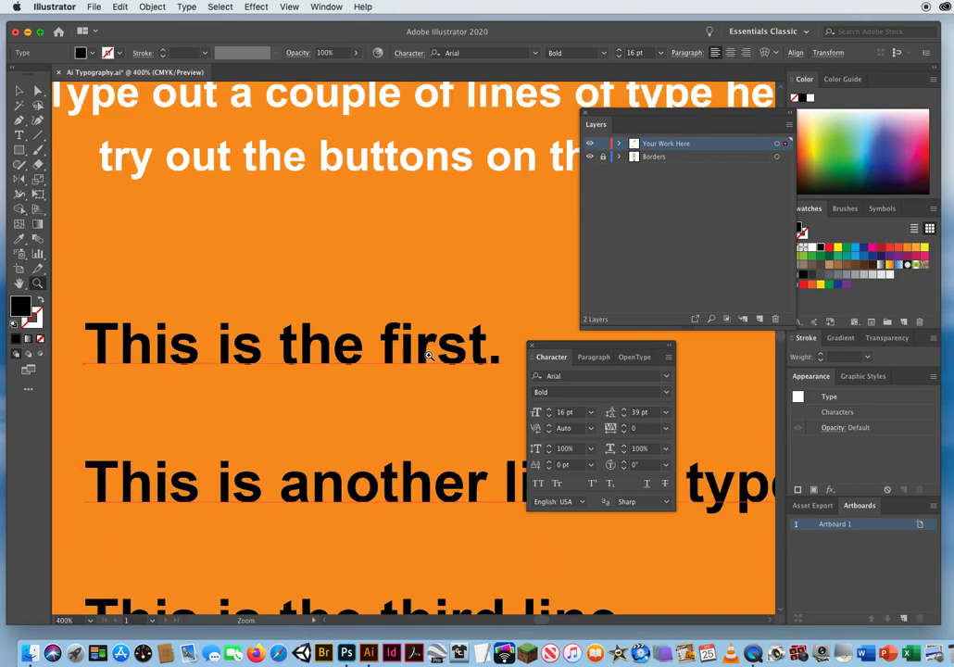
pyautogui.click(407, 346)
pyautogui.click(394, 338)
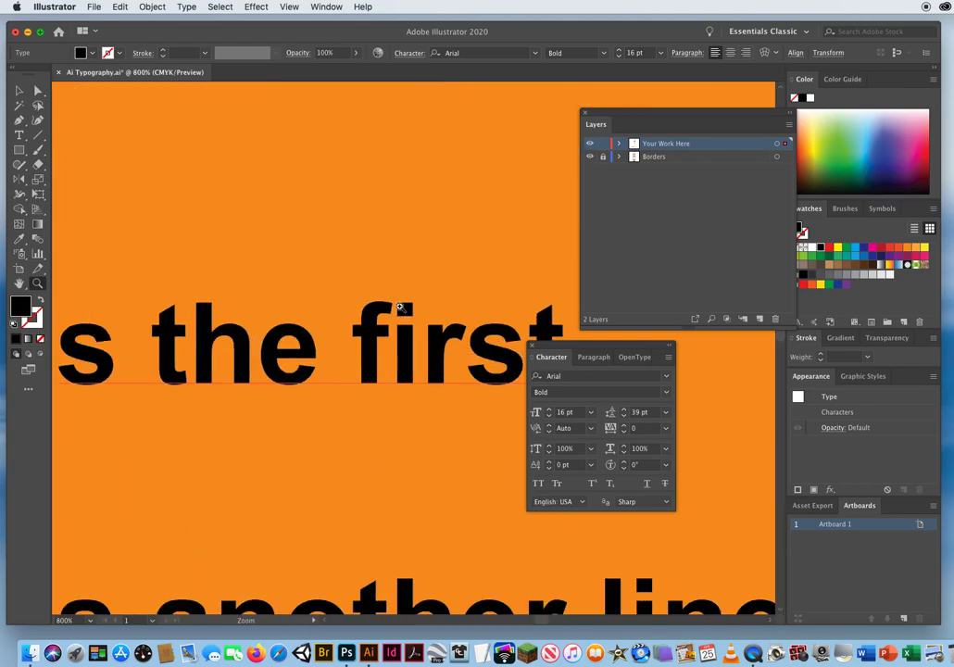
pyautogui.moveTo(405, 309); pyautogui.dragTo(271, 328)
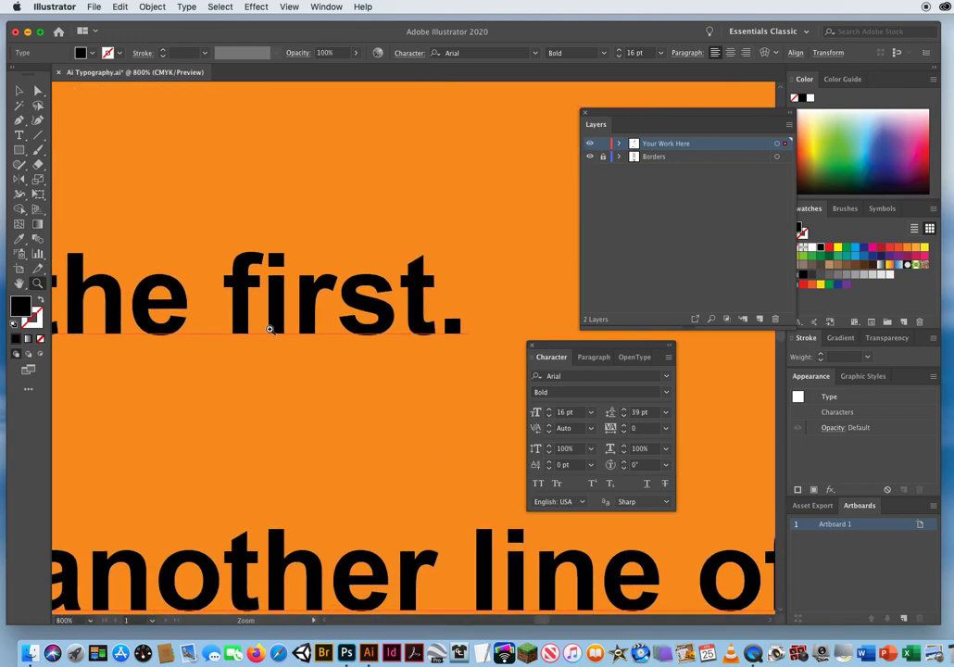
pyautogui.click(22, 136)
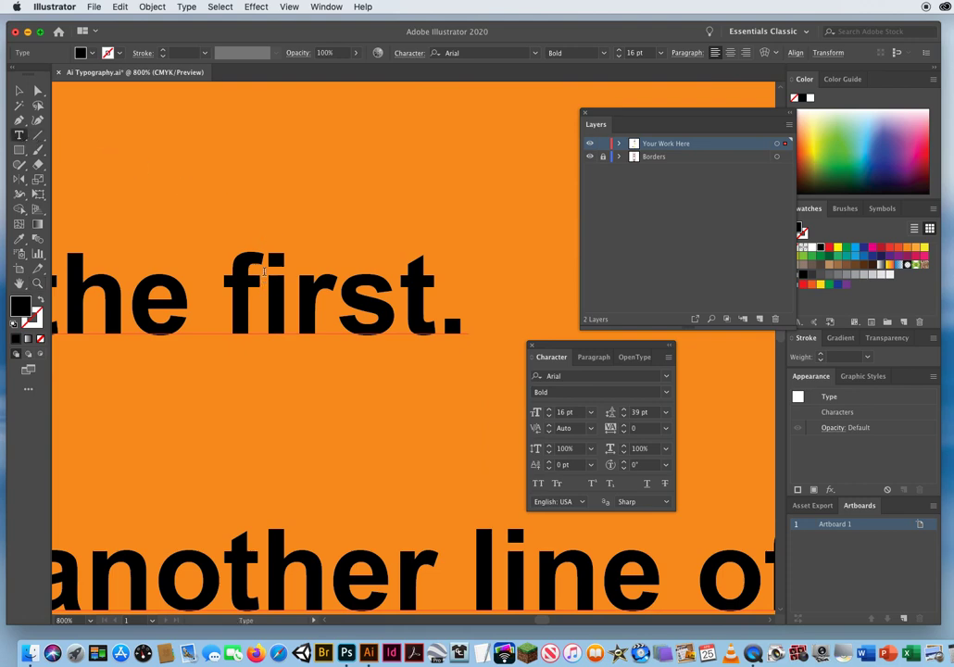
pyautogui.click(212, 268)
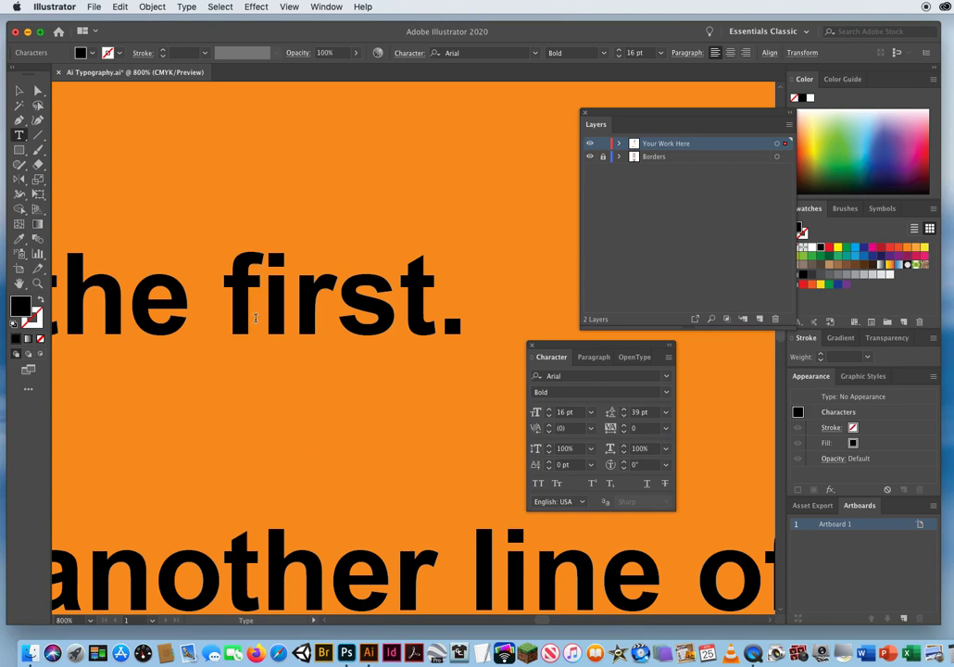
# Set the kerning between the "f" and "i" of "first" to -12, and tighten it gradually to -81.
pyautogui.click(569, 429)
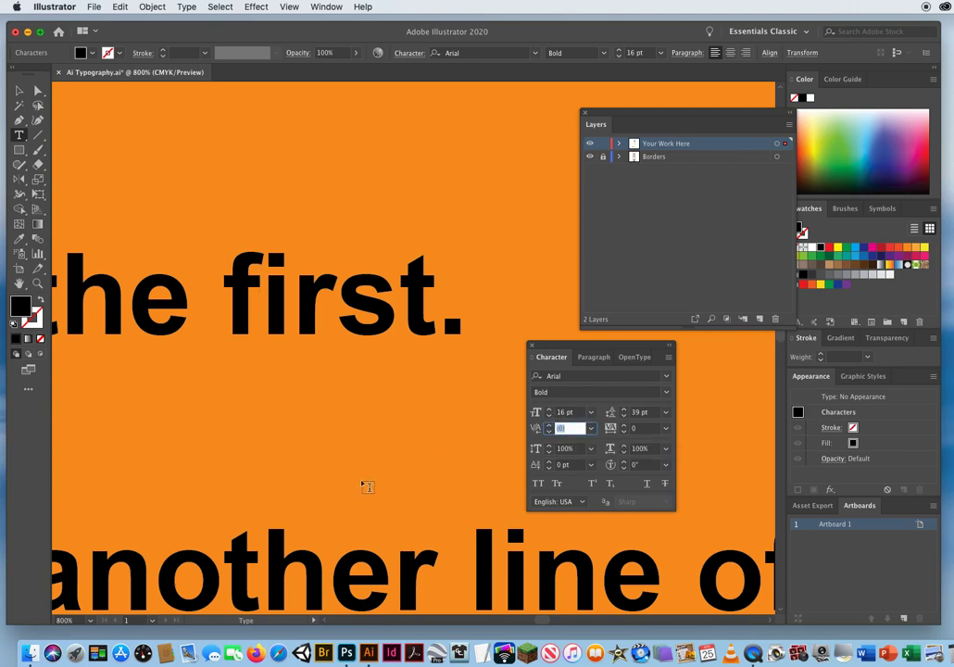
pyautogui.write('-12')
pyautogui.press('Return')
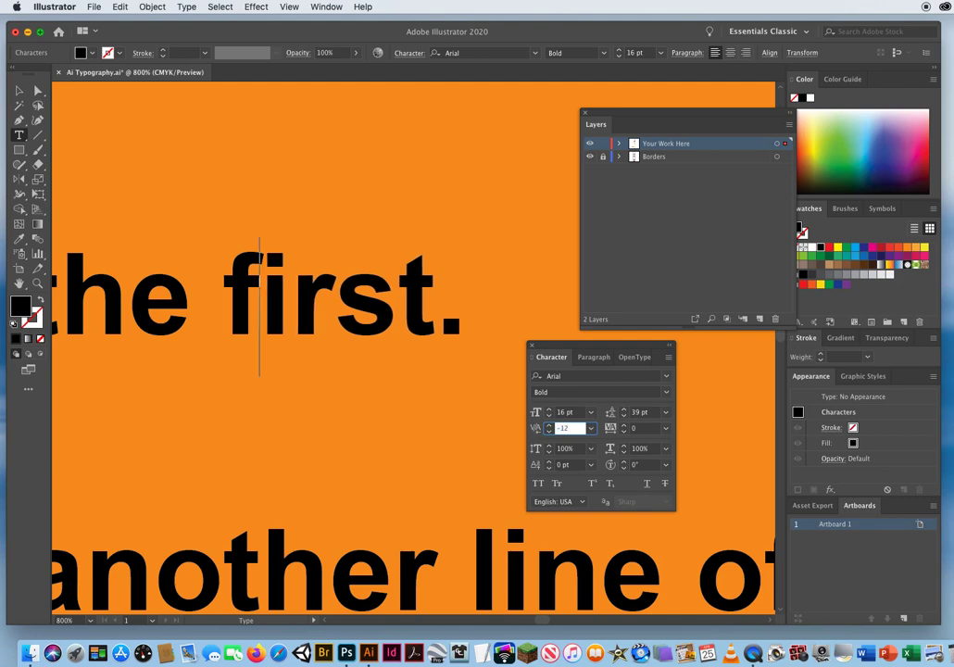
pyautogui.press('Down')
pyautogui.press('Down')
pyautogui.press('Down')
pyautogui.press('Down')
pyautogui.press('Down')
pyautogui.press('Down')
pyautogui.press('Down')
pyautogui.press('Down')
pyautogui.press('Down')
pyautogui.press('Down')
pyautogui.press('Down')
pyautogui.press('Down')
pyautogui.press('Down')
pyautogui.press('Down')
pyautogui.press('Down')
pyautogui.press('Down')
pyautogui.press('Down')
pyautogui.press('Down')
pyautogui.press('Down')
pyautogui.press('Down')
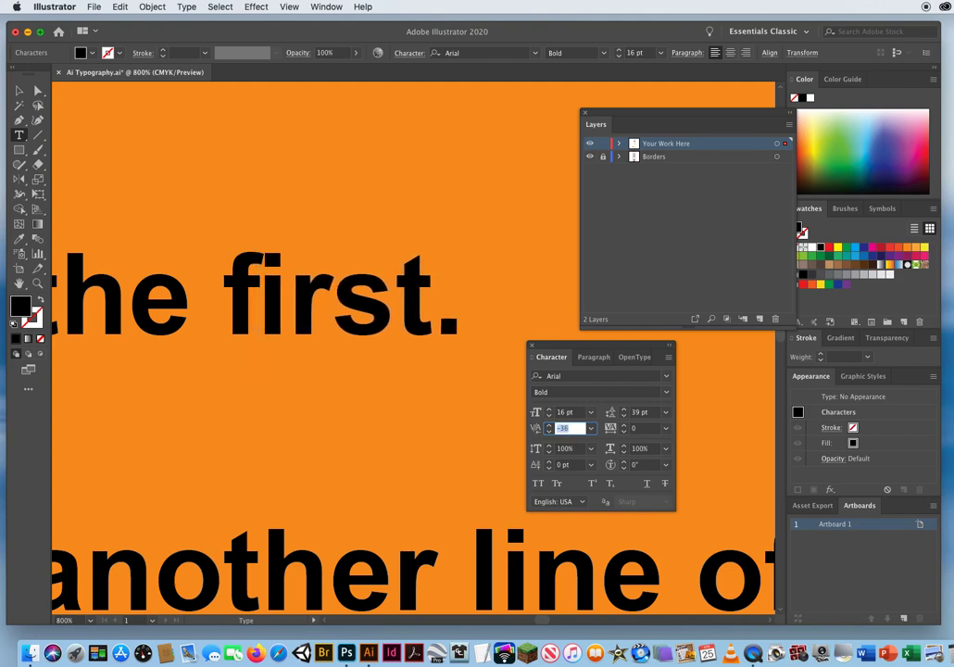
pyautogui.press('Down')
pyautogui.press('Down')
pyautogui.press('Down')
pyautogui.press('Down')
pyautogui.press('Down')
pyautogui.press('Down')
pyautogui.press('Down')
pyautogui.press('Down')
pyautogui.press('Down')
pyautogui.press('Down')
pyautogui.press('Down')
pyautogui.press('Down')
pyautogui.press('Down')
pyautogui.press('Down')
pyautogui.press('Down')
pyautogui.press('Down')
pyautogui.press('Down')
pyautogui.press('Down')
pyautogui.press('Down')
pyautogui.press('Down')
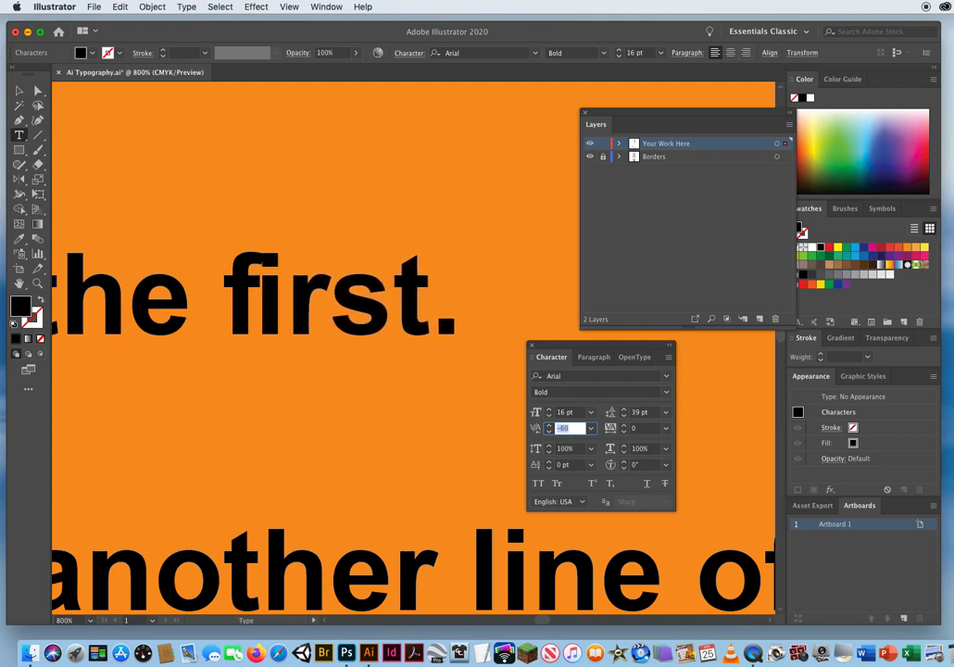
pyautogui.press('Down')
pyautogui.press('Down')
pyautogui.press('Down')
pyautogui.press('Down')
pyautogui.press('Down')
pyautogui.press('Down')
pyautogui.press('Down')
pyautogui.press('Down')
pyautogui.press('Down')
pyautogui.press('Down')
pyautogui.press('Down')
pyautogui.press('Down')
pyautogui.press('Down')
pyautogui.press('Down')
pyautogui.press('Down')
pyautogui.press('Down')
pyautogui.press('Down')
pyautogui.press('Down')
pyautogui.press('Down')
pyautogui.press('Down')
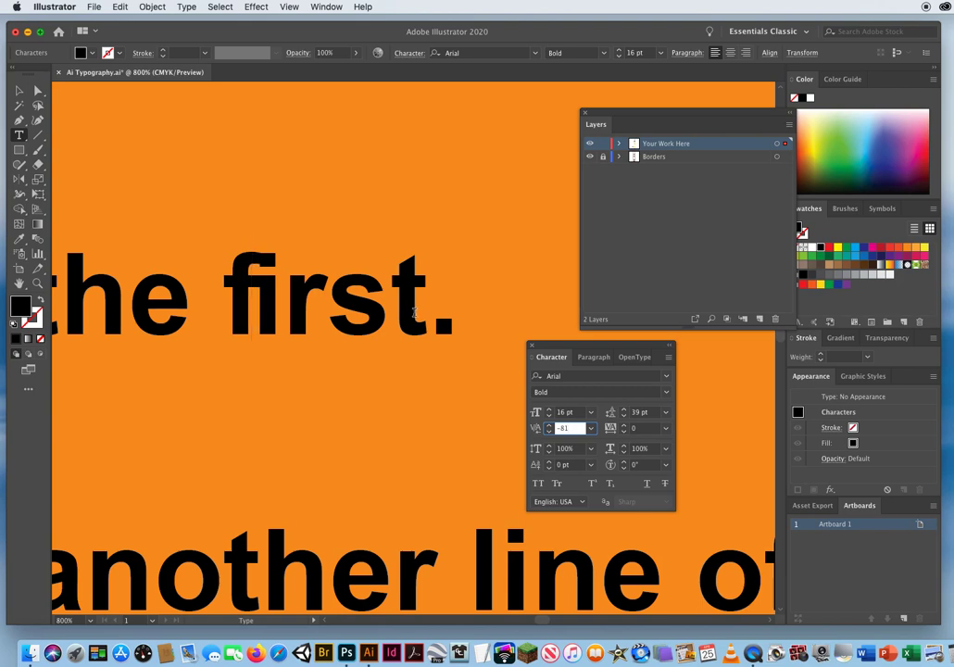
# Set the kerning between the "f" and "i" of "first" to 0 and switch to the Selection tool.
pyautogui.click(590, 428)
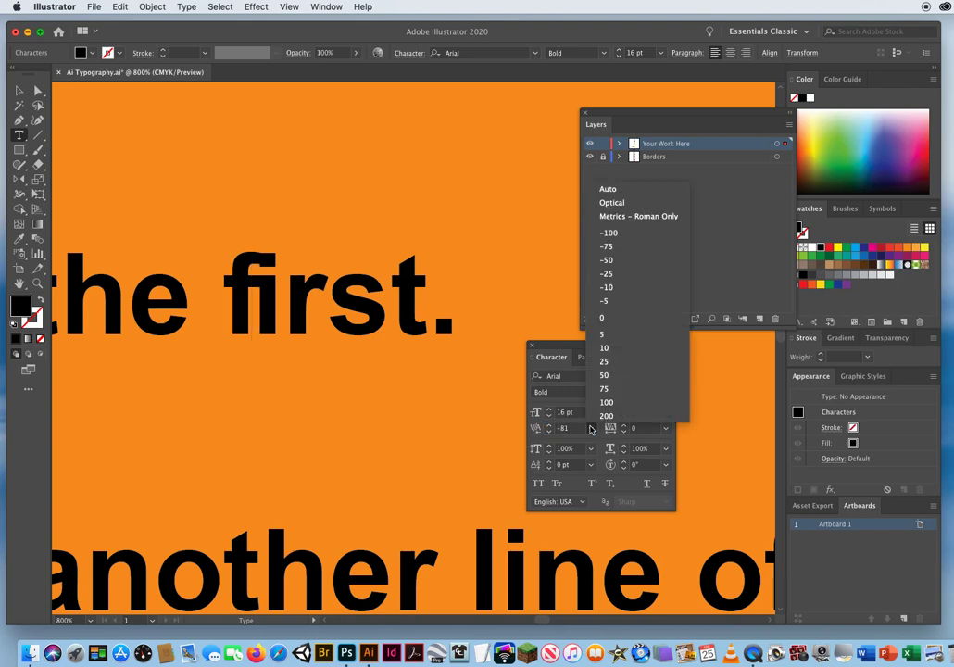
pyautogui.click(614, 317)
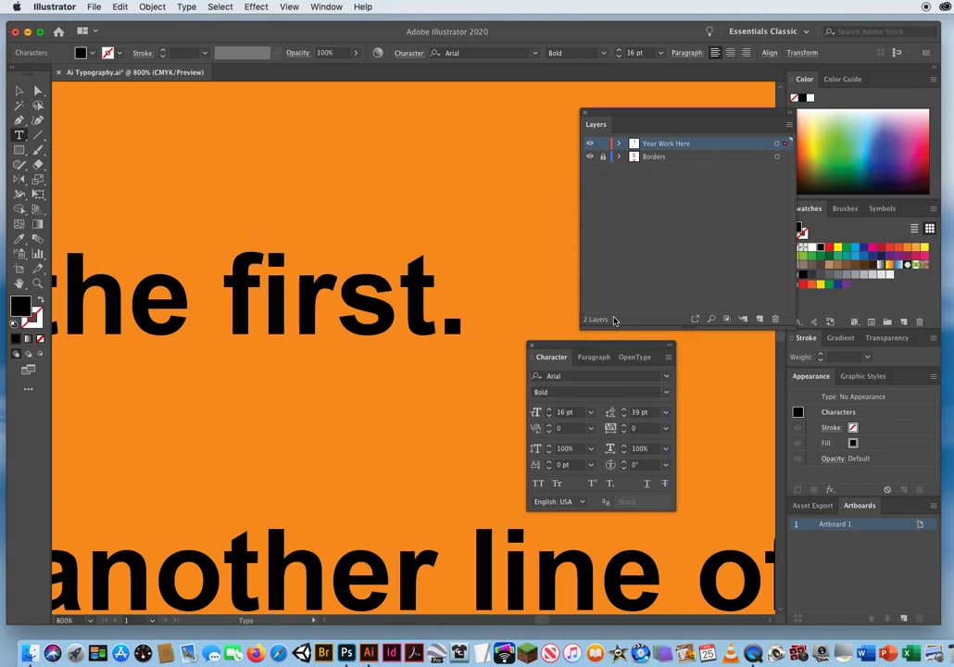
pyautogui.click(18, 90)
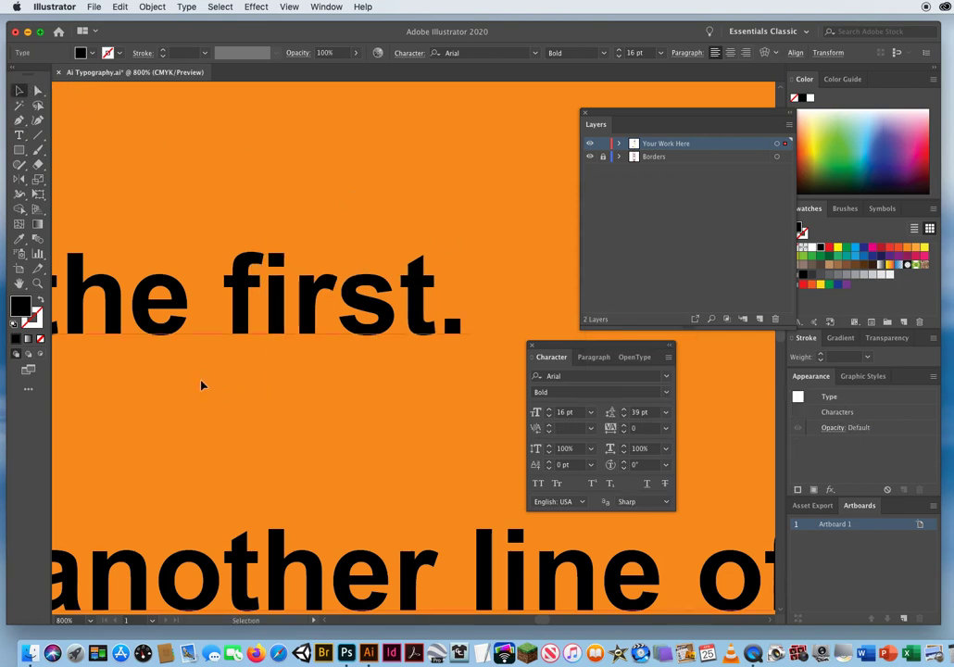
pyautogui.press('super+minus')
pyautogui.press('super+minus')
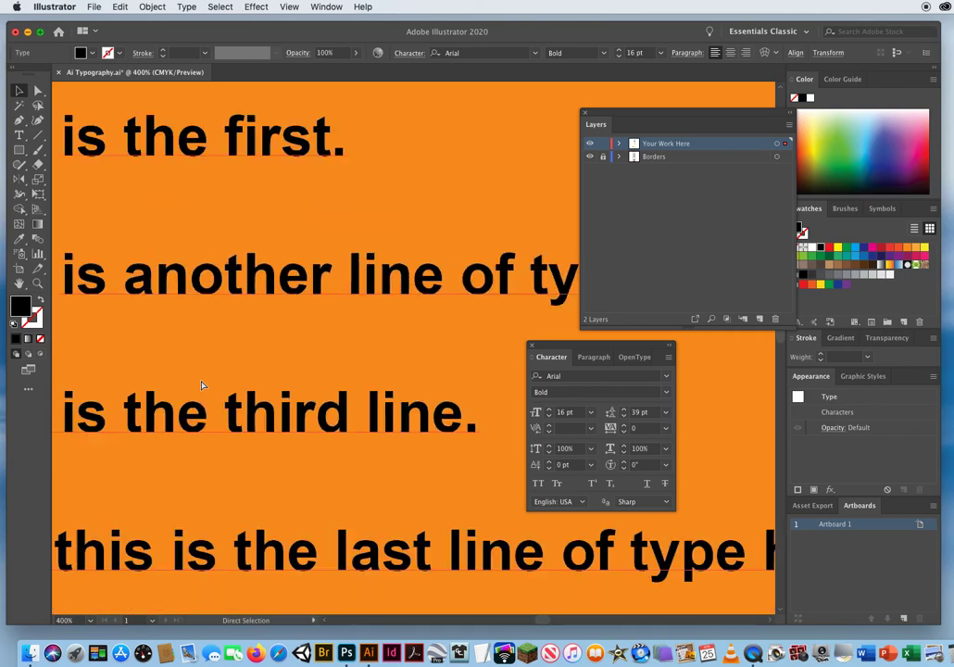
# Move the block of four typed lines slightly left and down inside the orange box with the Selection tool.
pyautogui.press('super+minus')
pyautogui.press('super+minus')
pyautogui.press('super+minus')
pyautogui.press('super+minus')
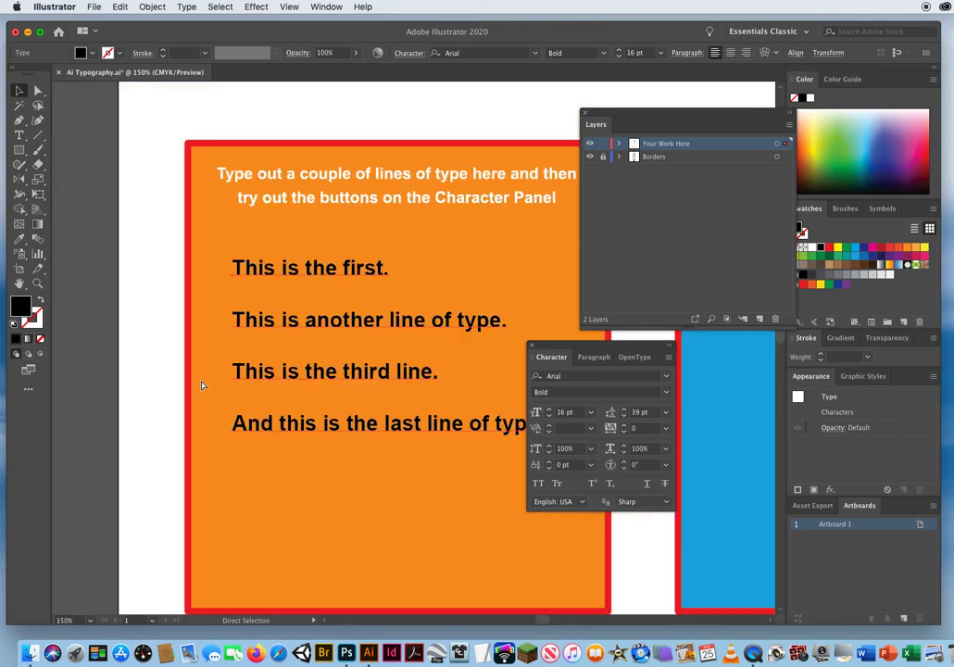
pyautogui.scroll(-3, 240, 398)
pyautogui.hscroll(5, 240, 398)
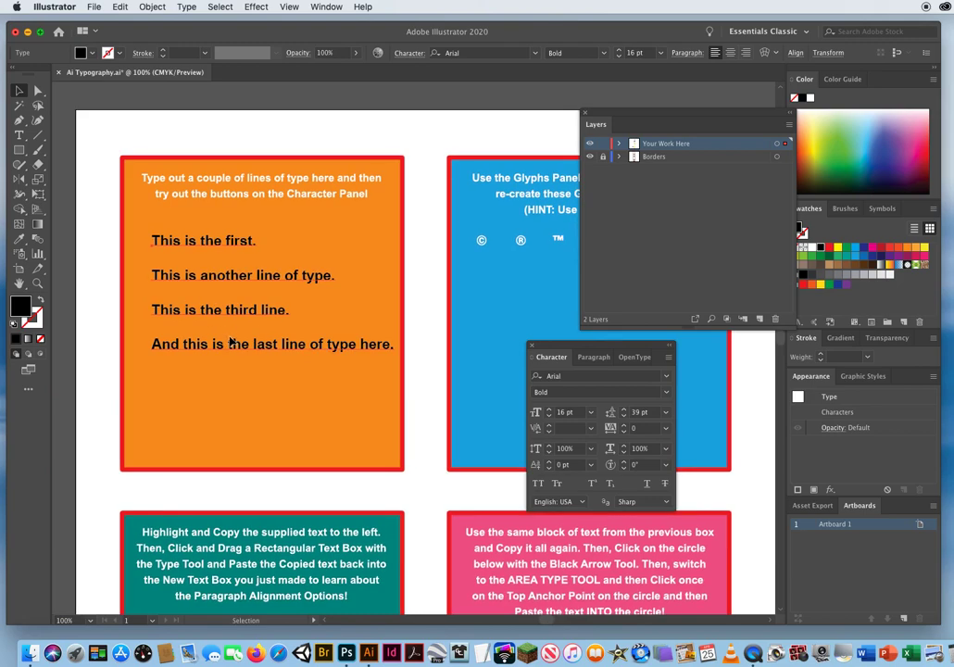
pyautogui.click(18, 136)
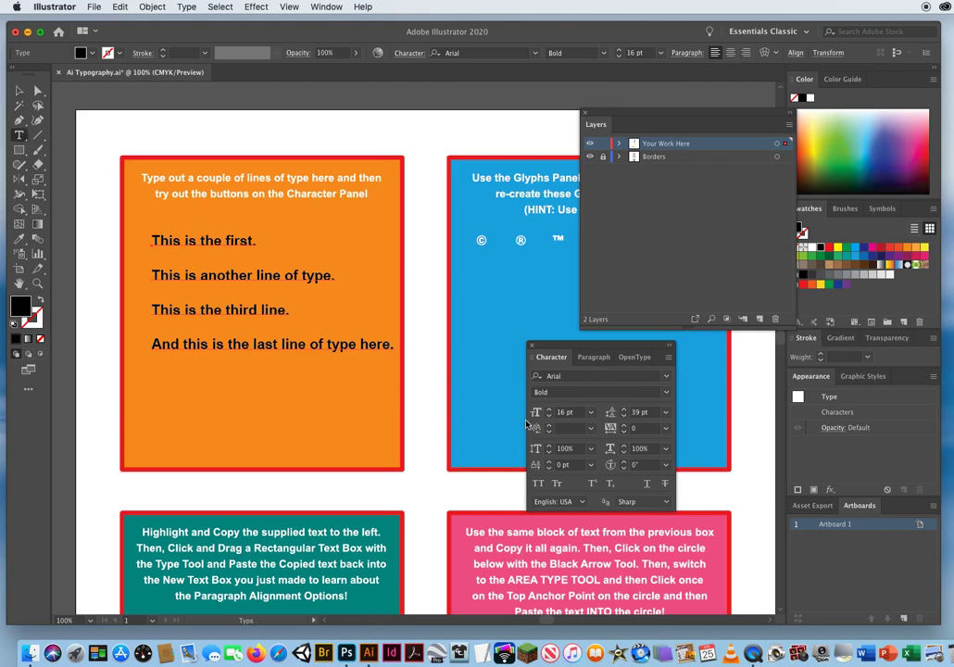
pyautogui.click(576, 449)
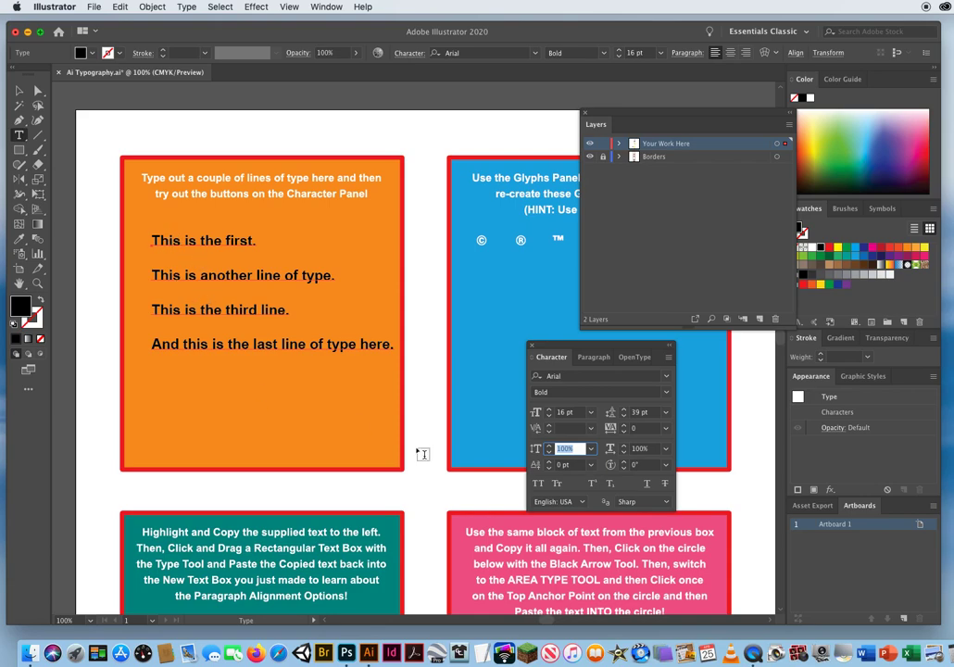
pyautogui.click(19, 90)
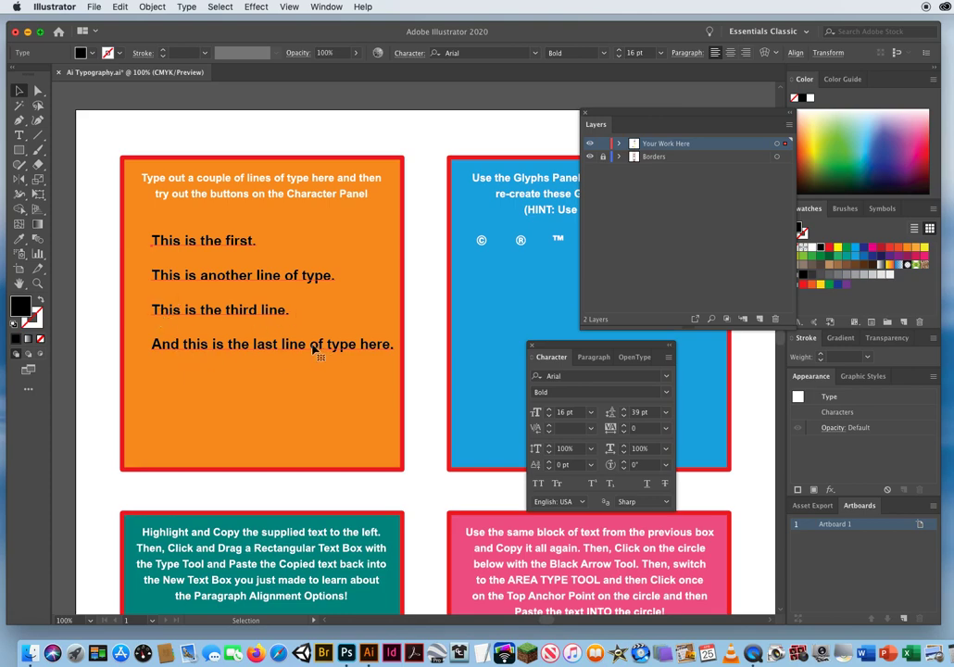
pyautogui.moveTo(315, 347); pyautogui.dragTo(304, 351)
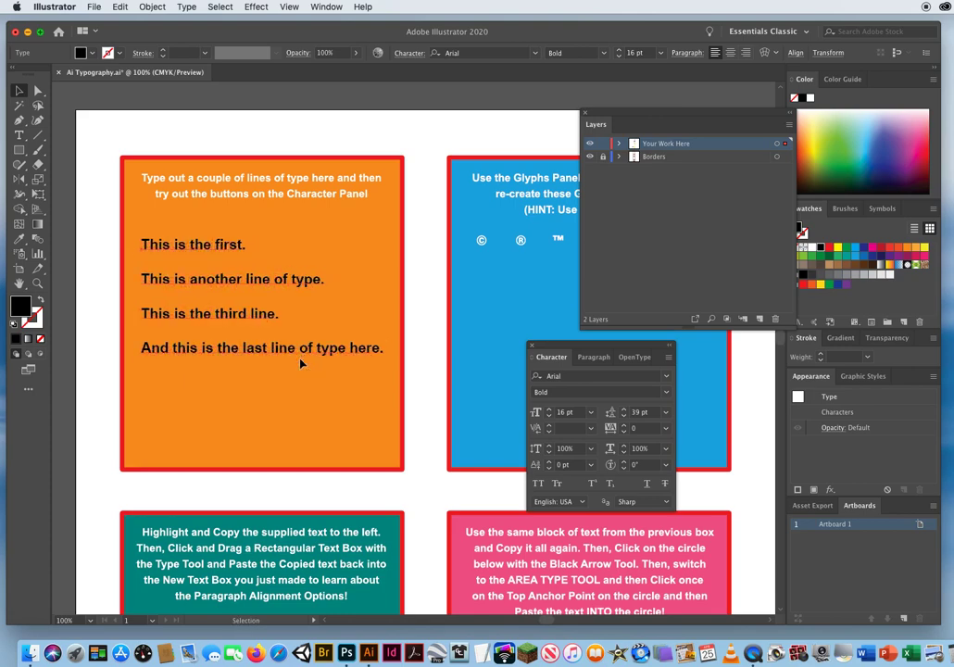
# Set the kerning of the whole four-line text block to Auto.
pyautogui.click(591, 429)
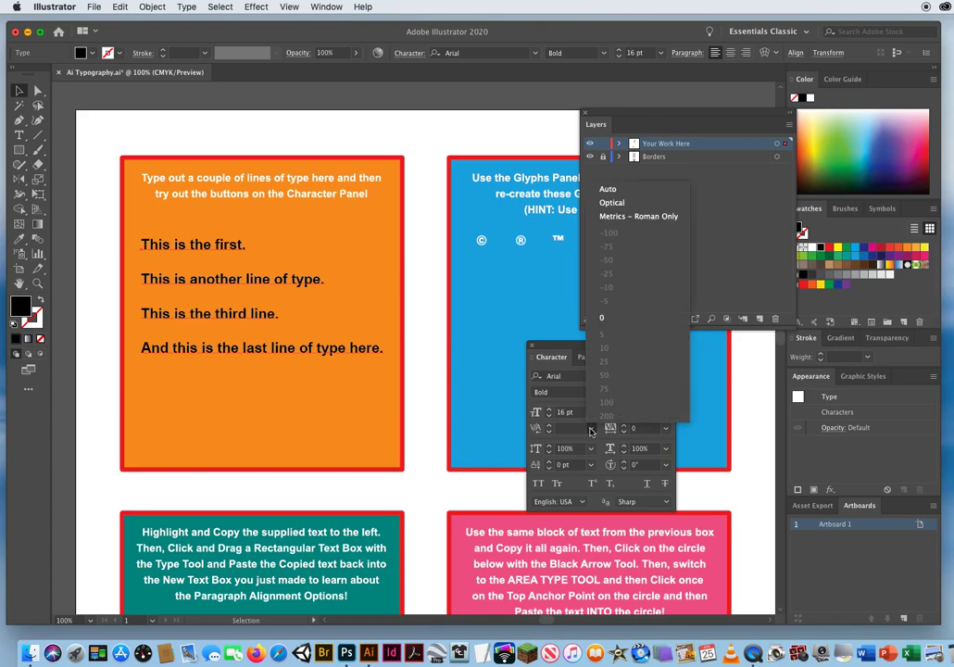
pyautogui.click(611, 319)
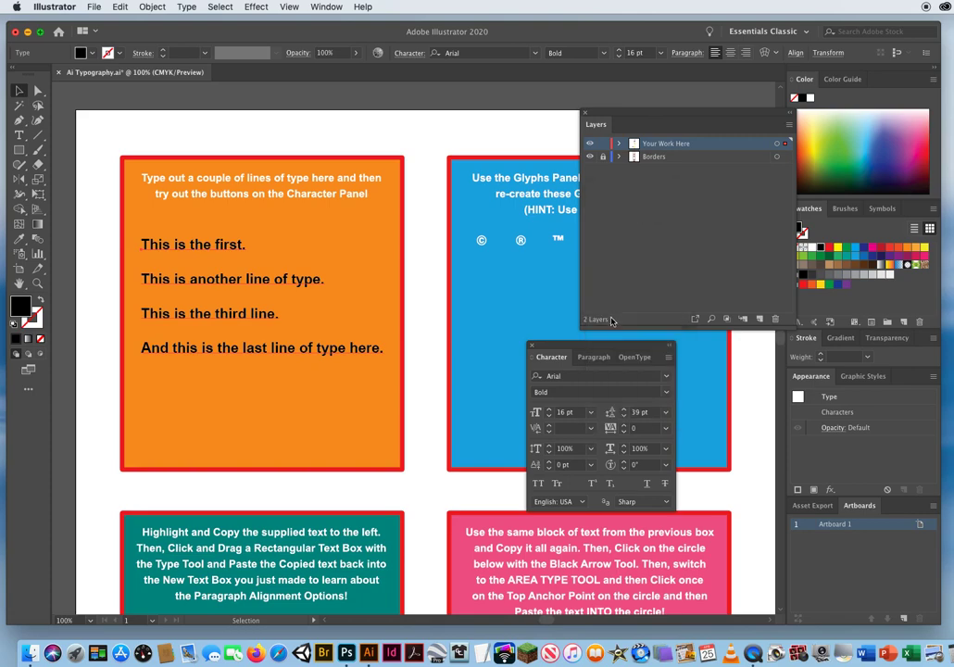
pyautogui.click(591, 428)
pyautogui.click(618, 190)
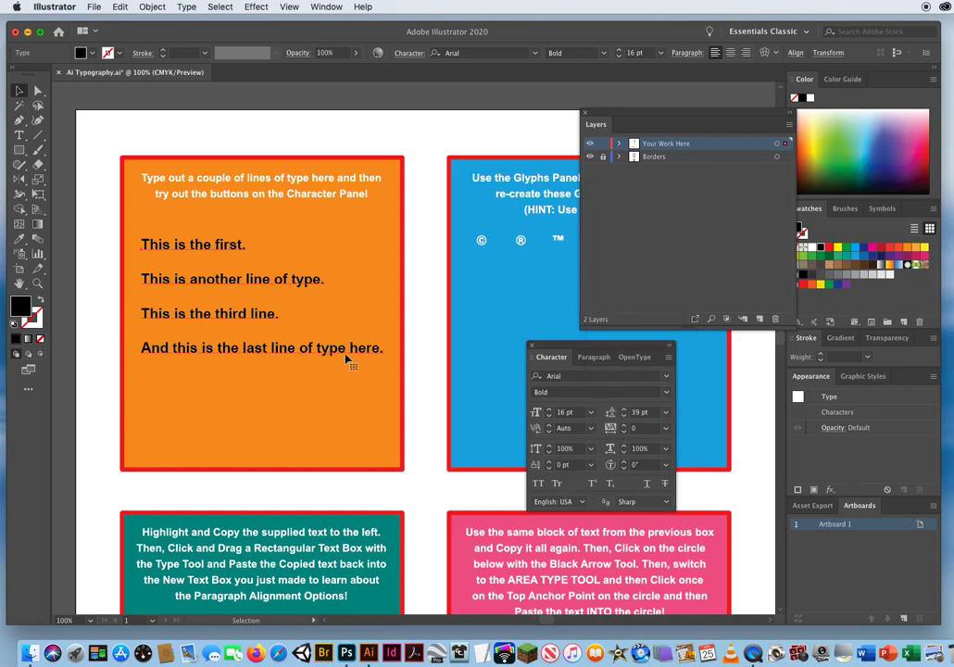
# Try a vertical scale of 175% on the four lines and return it to 100%.
pyautogui.click(561, 449)
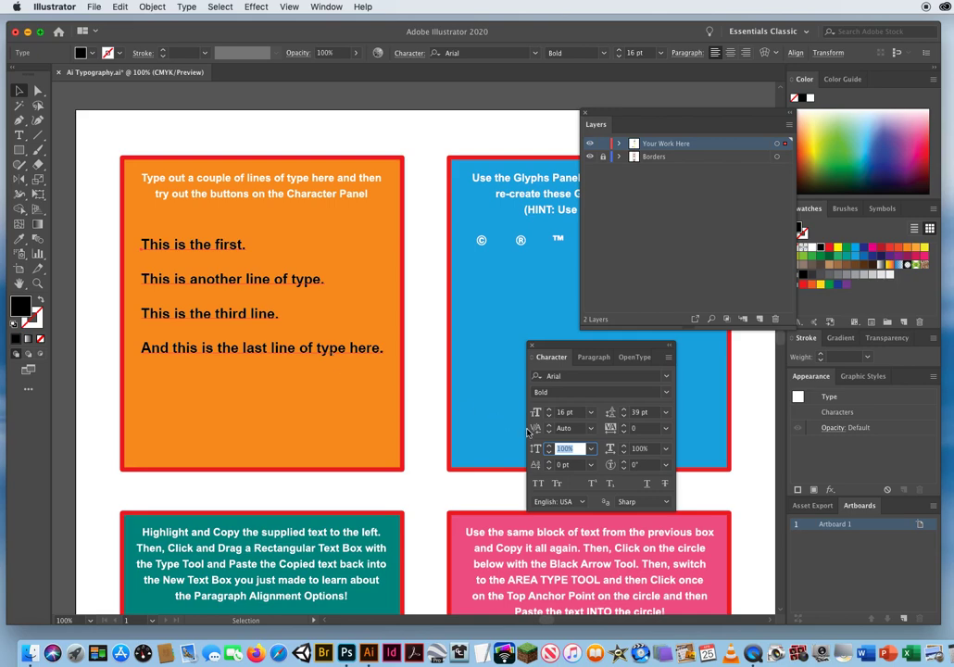
pyautogui.click(590, 449)
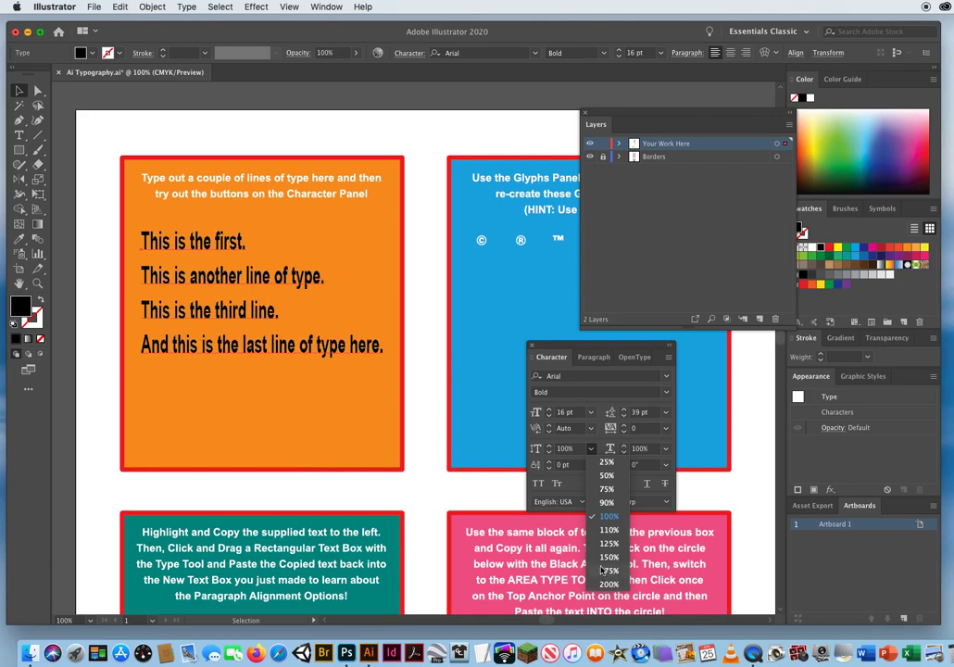
pyautogui.click(607, 518)
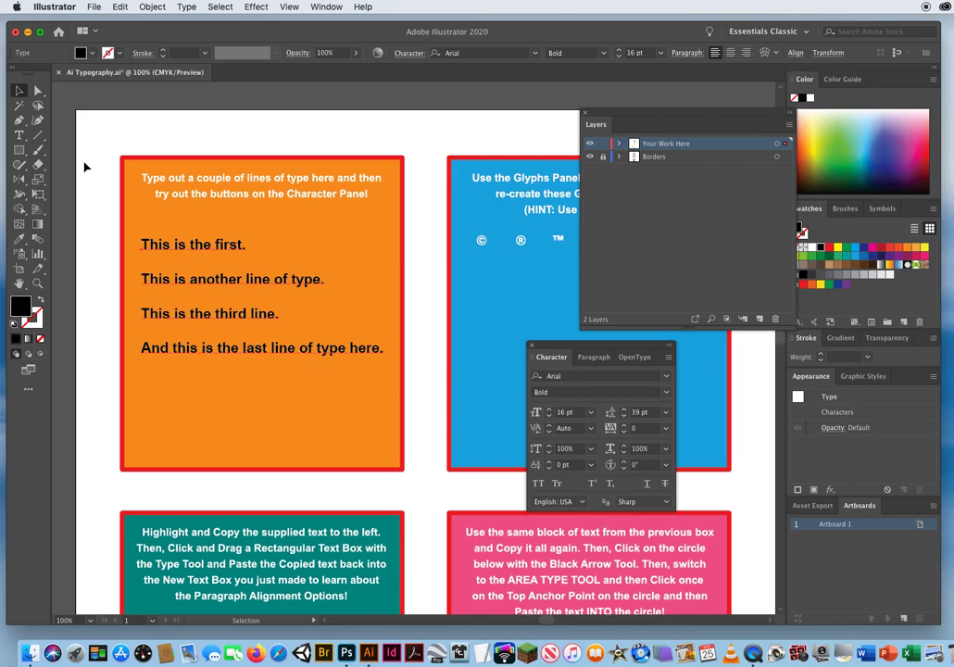
# Set the vertical scale of only the word "another" in the second line to 200%, and switch back to the Selection tool.
pyautogui.click(19, 136)
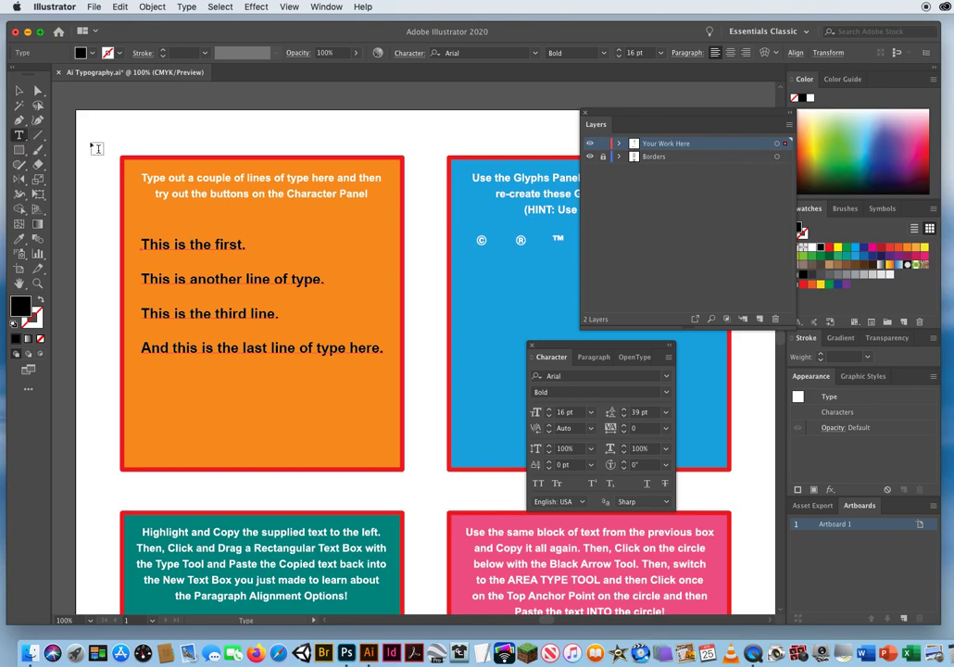
pyautogui.moveTo(190, 280); pyautogui.dragTo(202, 280)
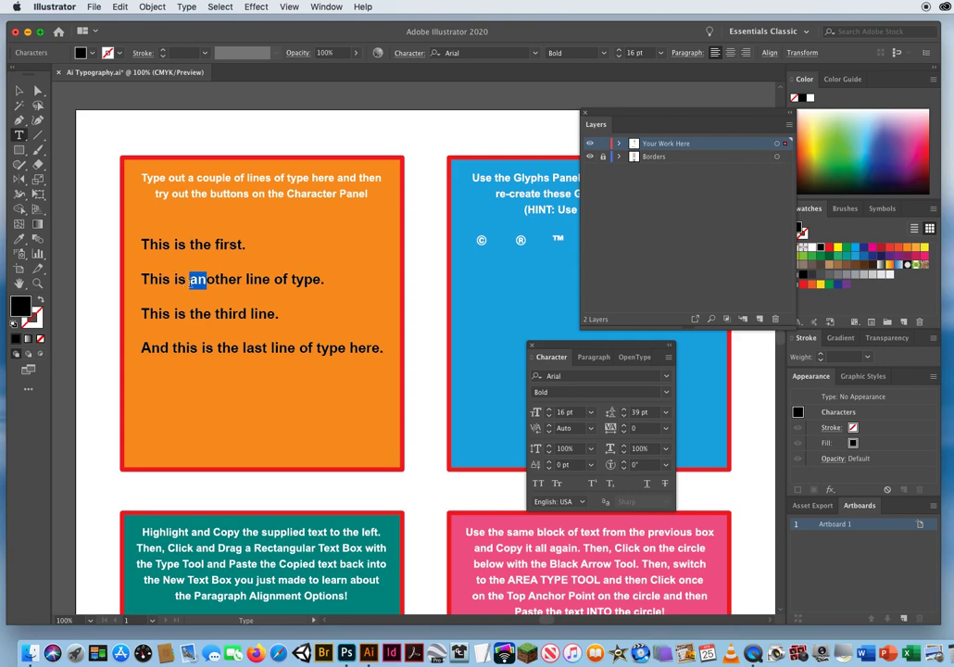
pyautogui.click(191, 281)
pyautogui.moveTo(191, 281); pyautogui.dragTo(241, 279)
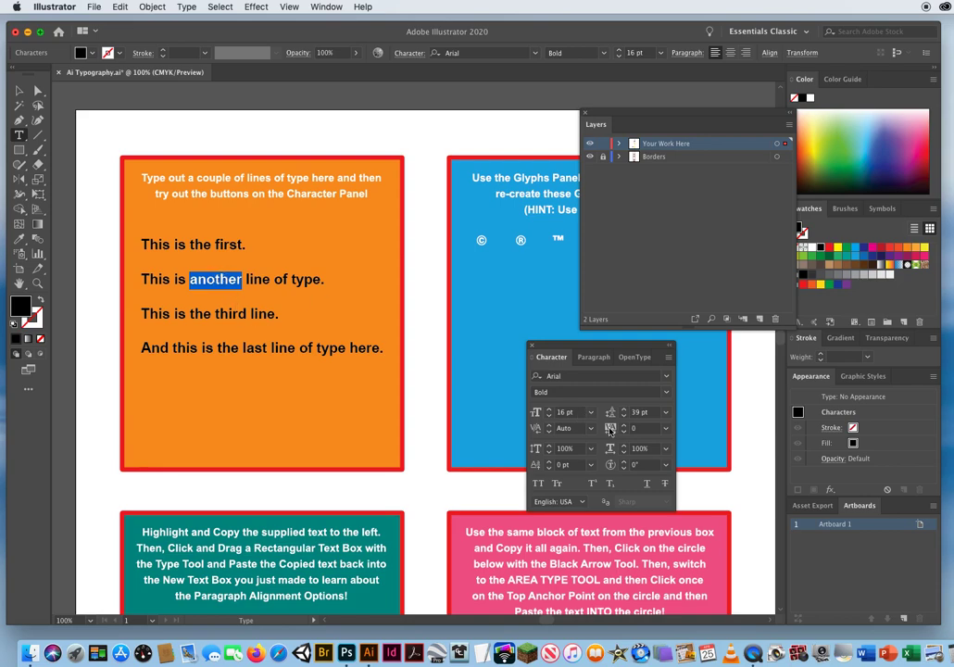
pyautogui.click(591, 449)
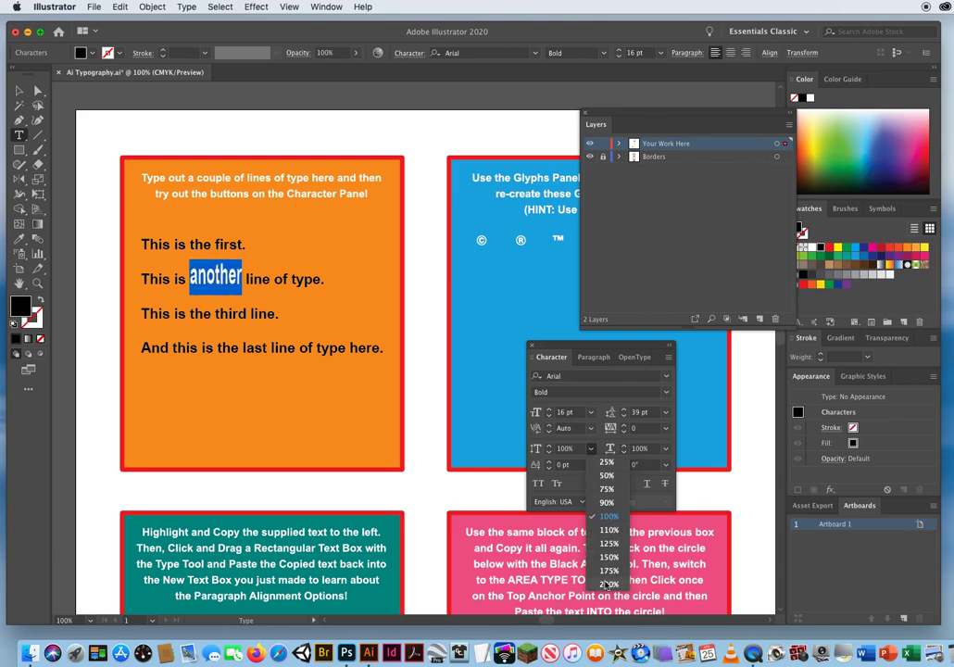
pyautogui.click(605, 584)
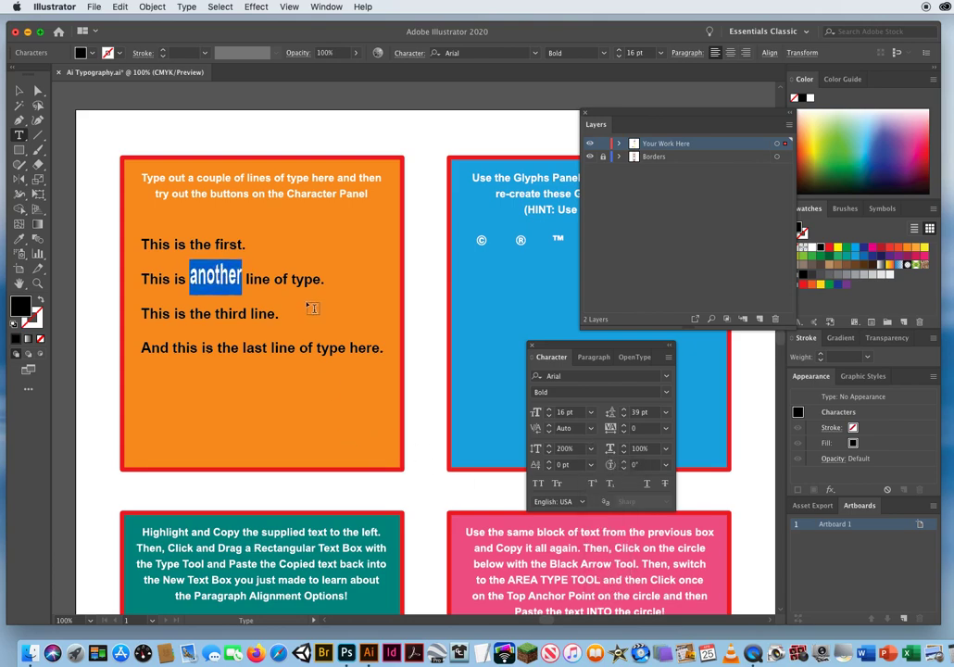
pyautogui.click(255, 462)
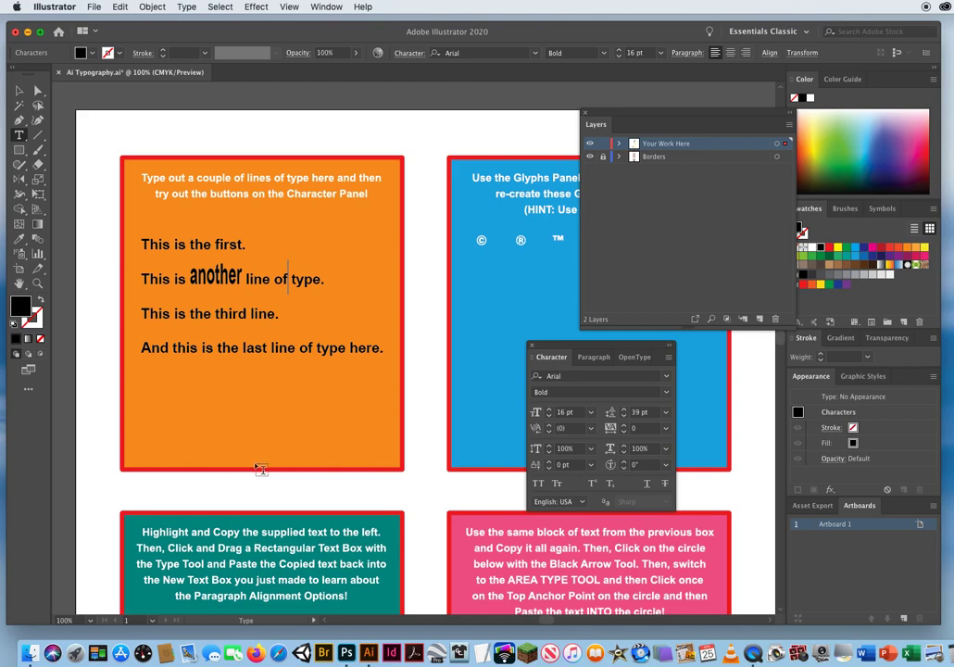
pyautogui.click(19, 90)
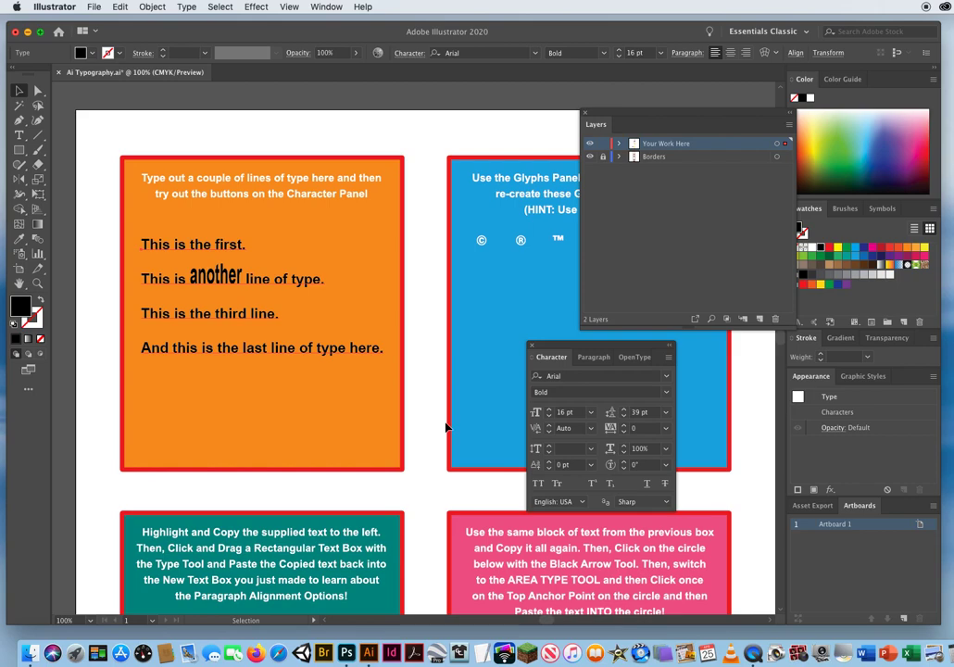
# Try to set the vertical scale of the whole four-line text block to 100%.
pyautogui.click(567, 448)
pyautogui.click(591, 448)
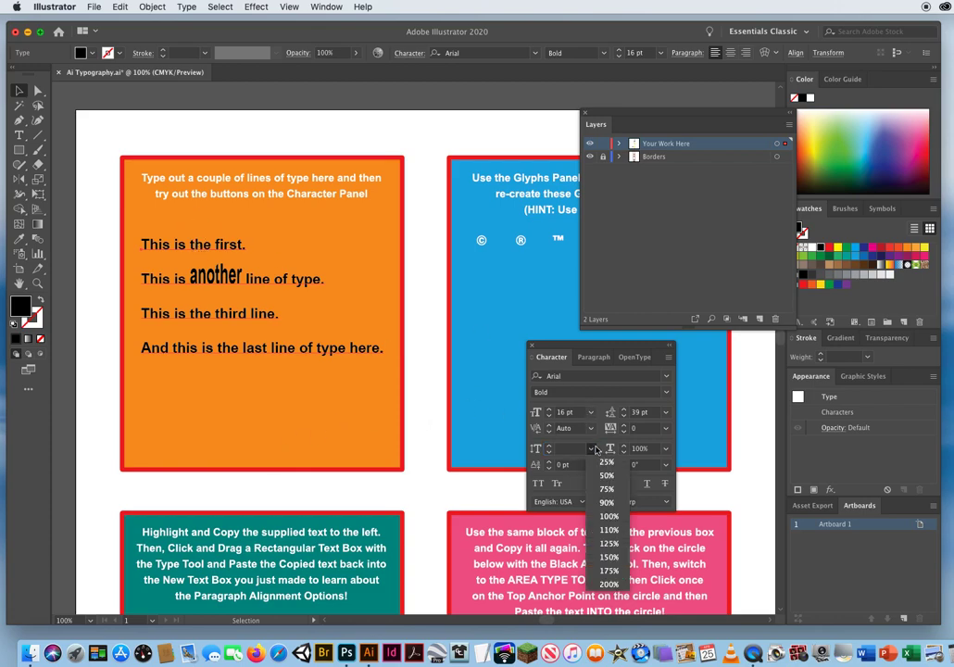
pyautogui.click(608, 518)
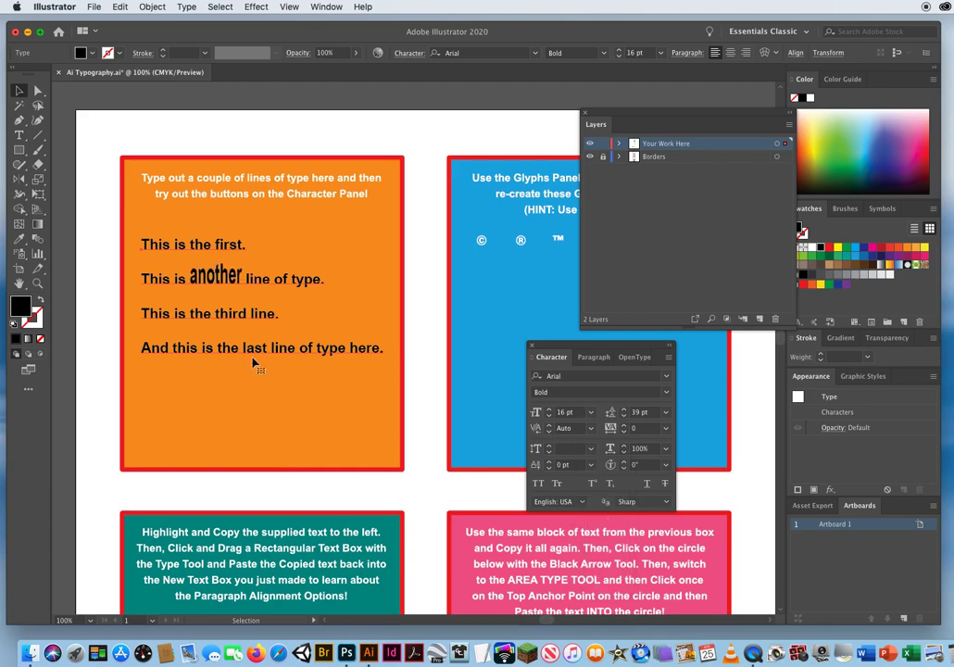
pyautogui.click(590, 450)
pyautogui.click(572, 516)
pyautogui.click(591, 448)
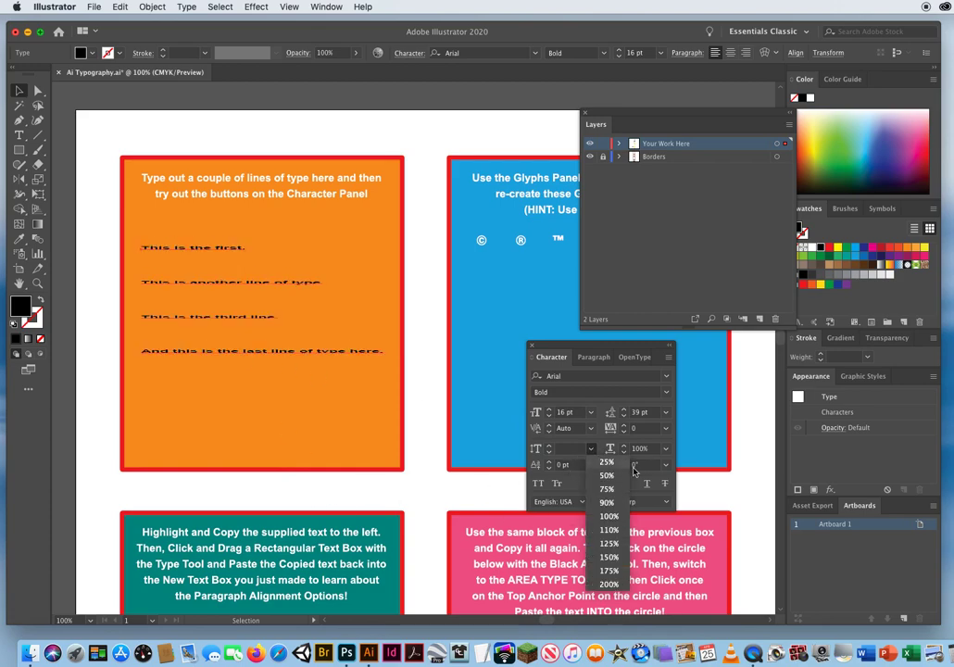
pyautogui.click(611, 517)
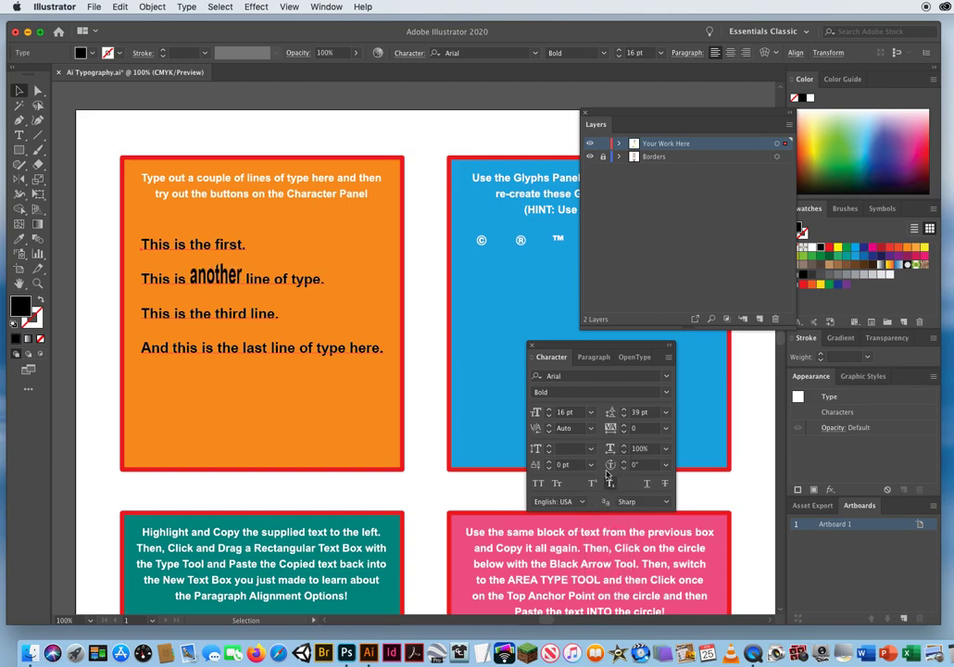
# Select the word "another" with the Type tool, set its vertical scale to 100%, and return to the Selection tool.
pyautogui.click(19, 134)
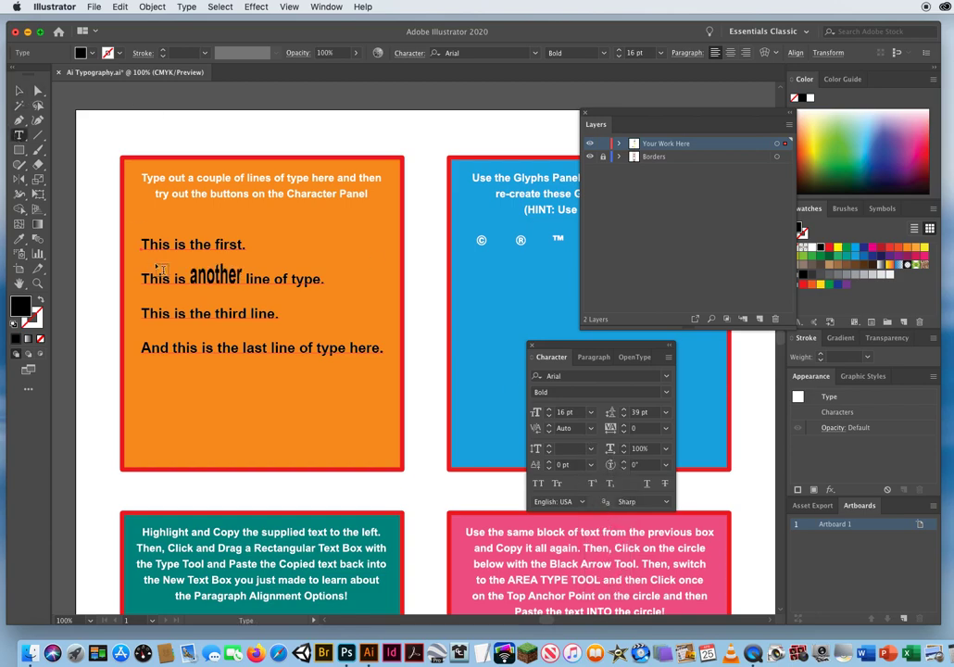
pyautogui.moveTo(190, 276); pyautogui.dragTo(242, 277)
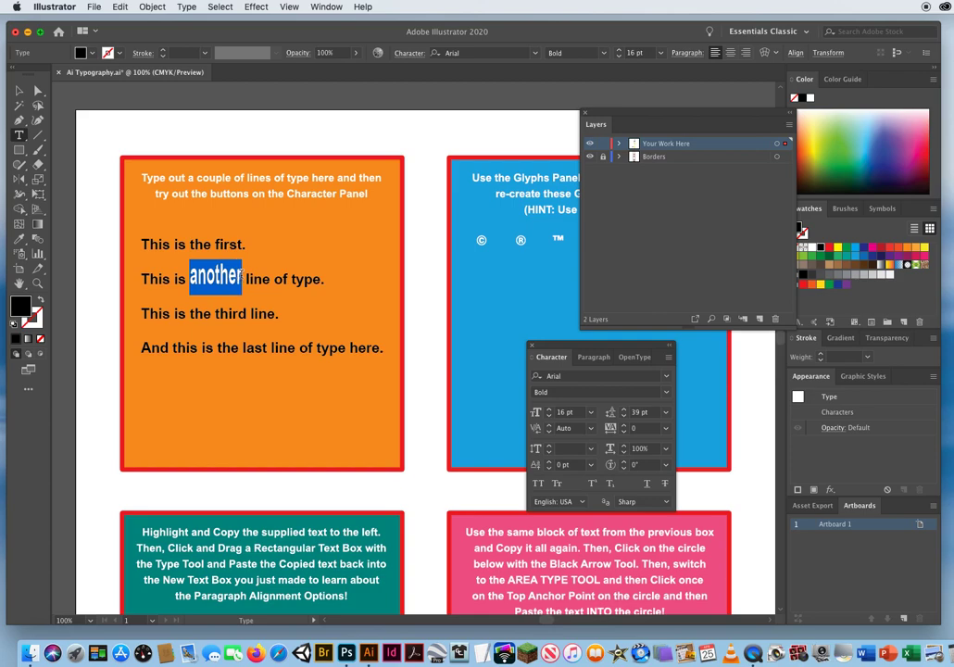
pyautogui.click(589, 448)
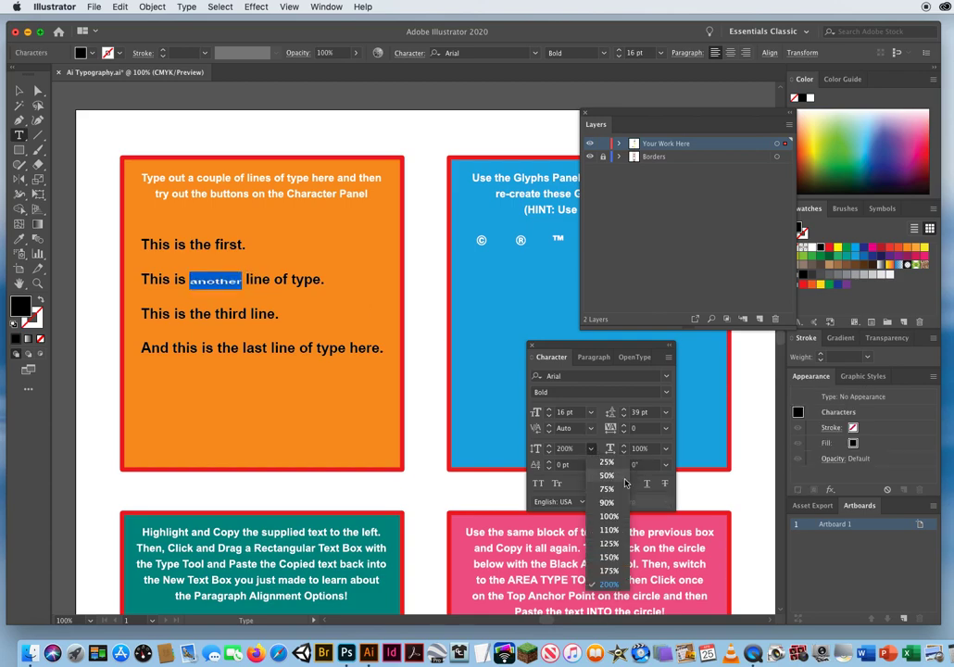
pyautogui.click(606, 515)
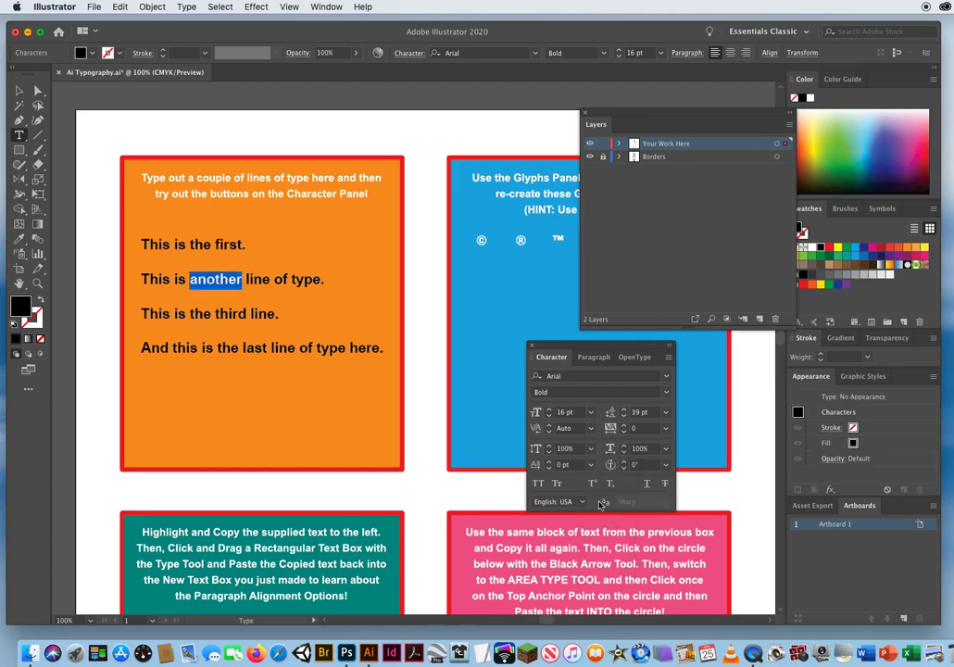
pyautogui.click(23, 92)
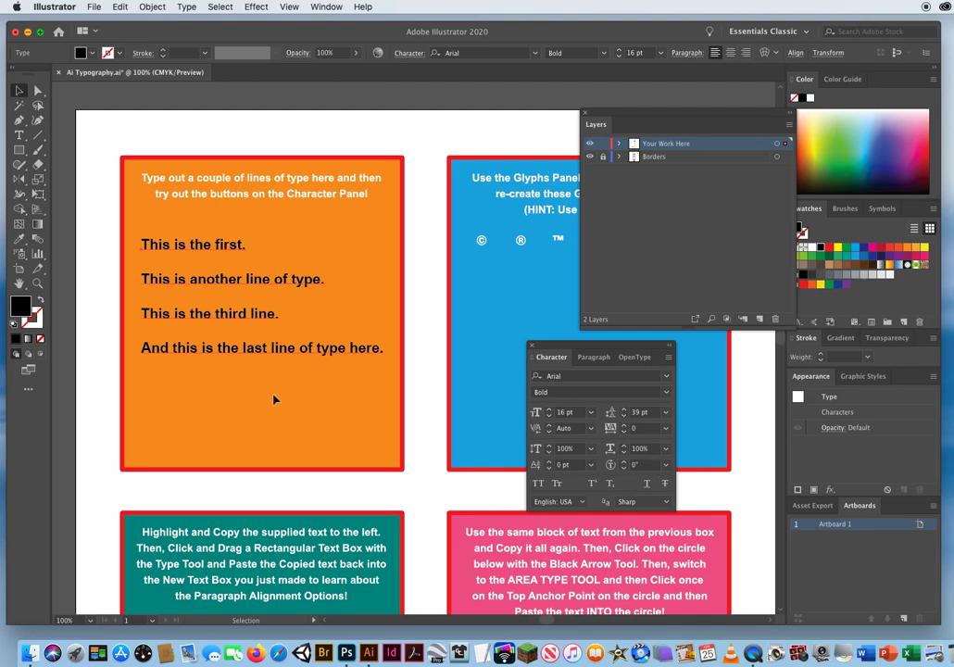
# Try a horizontal scale of 200% on the four lines and return it to 100%.
pyautogui.click(647, 449)
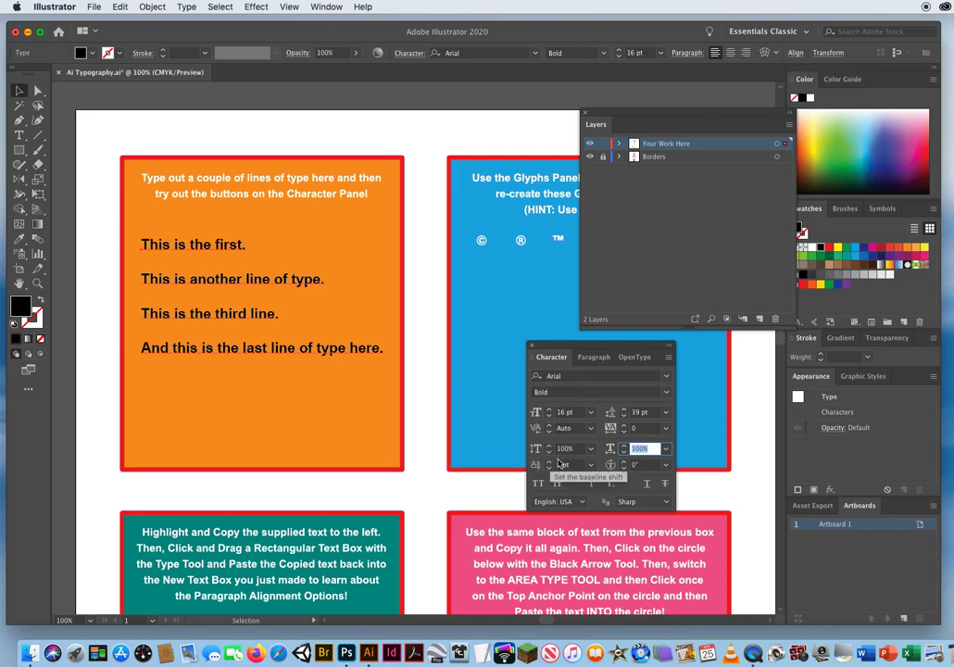
pyautogui.click(666, 449)
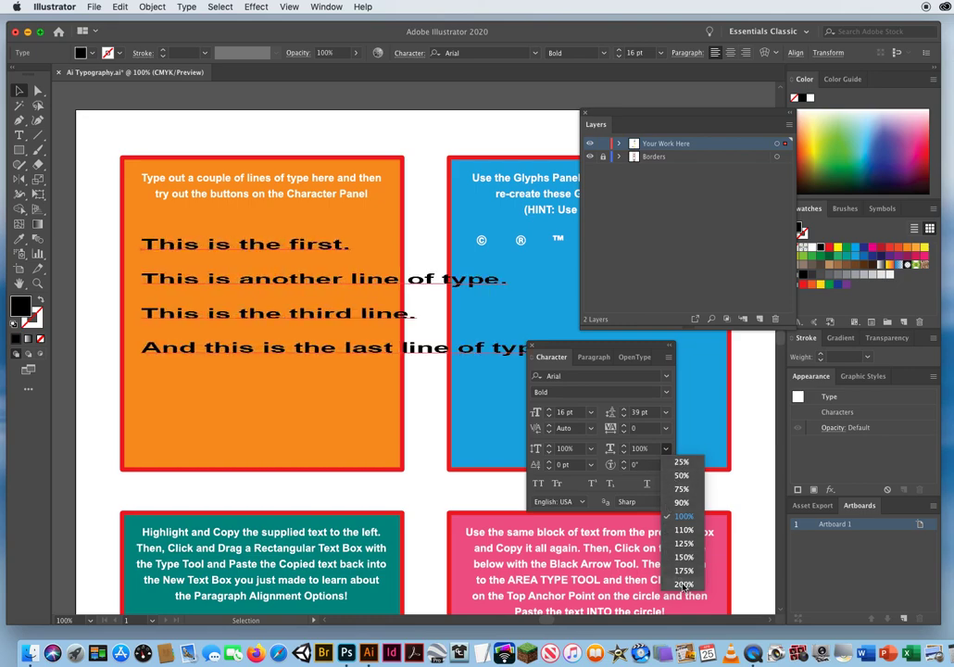
pyautogui.click(683, 515)
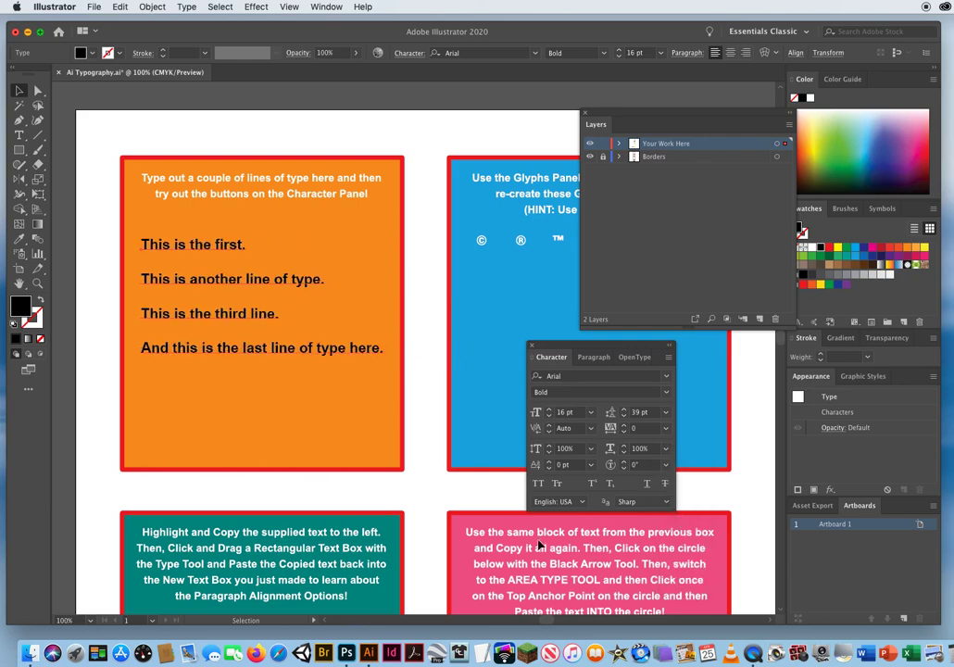
# Try rotating every character in the four lines, raising the character rotation to 24°.
pyautogui.click(38, 283)
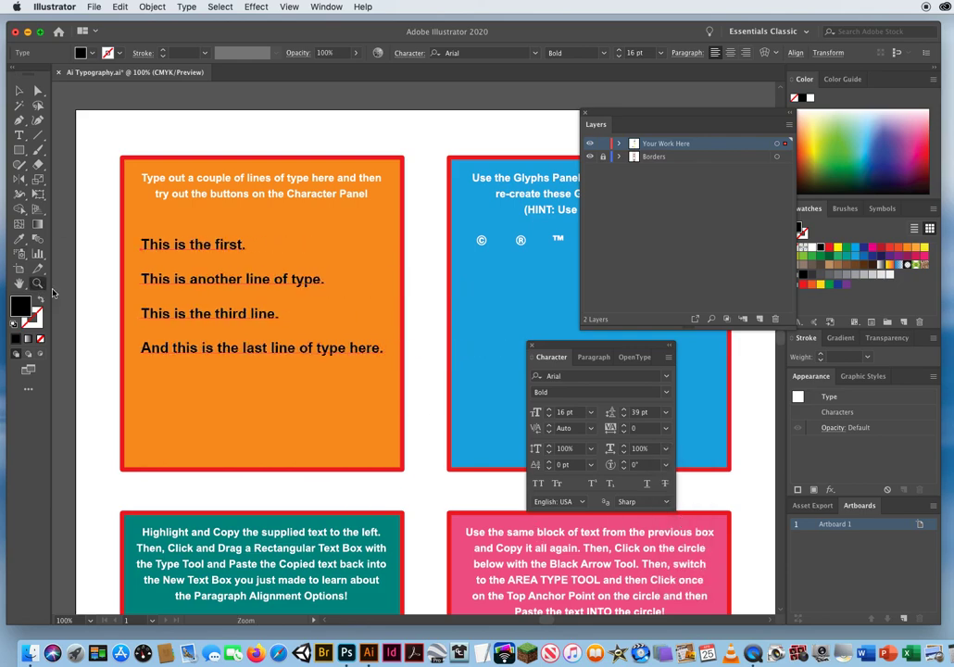
pyautogui.click(305, 339)
pyautogui.moveTo(541, 347); pyautogui.dragTo(586, 349)
pyautogui.click(692, 464)
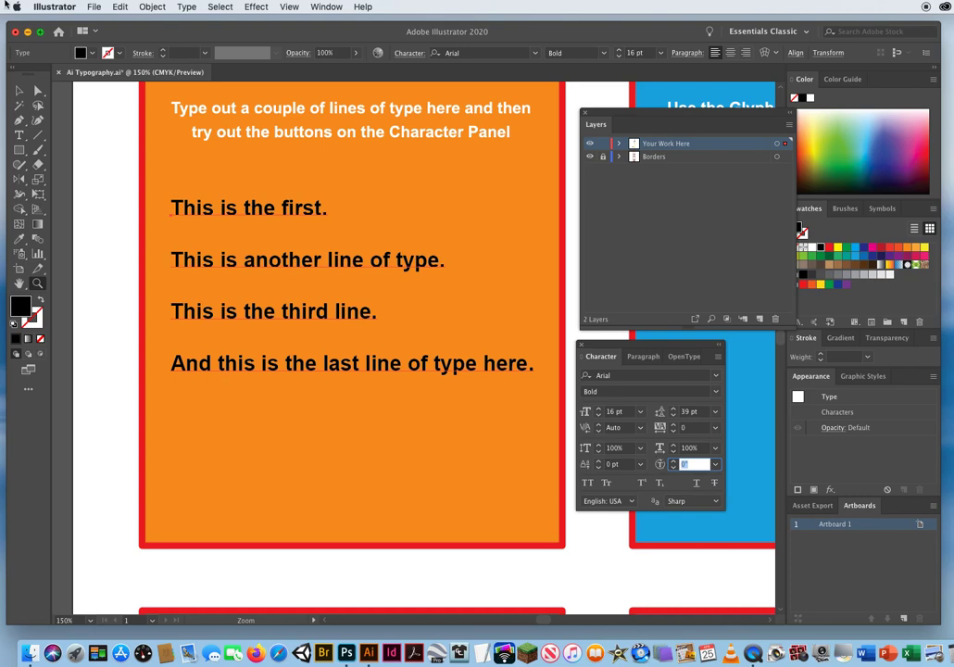
pyautogui.click(19, 90)
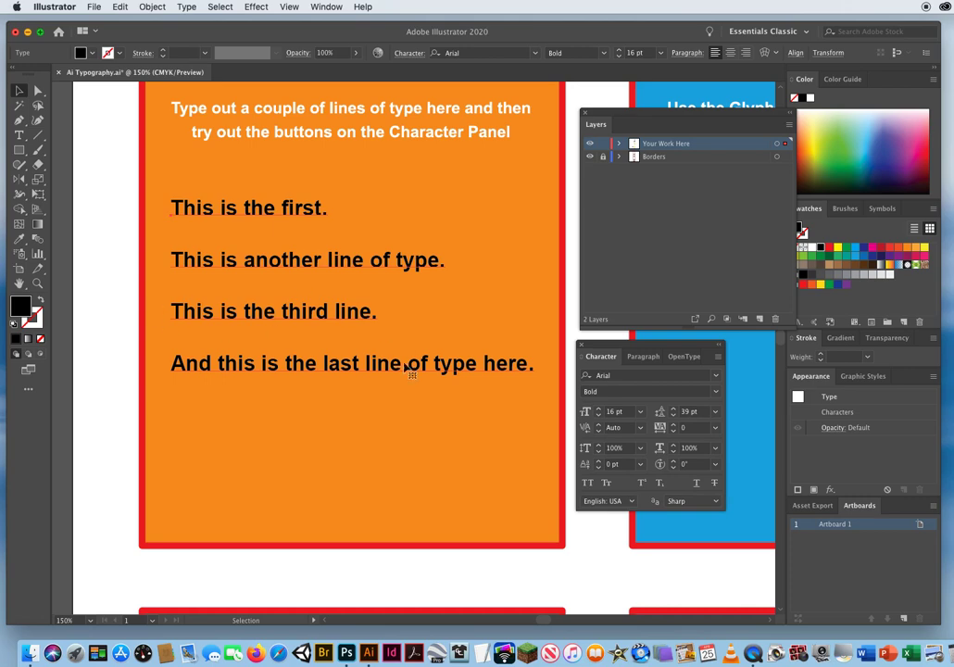
pyautogui.click(699, 464)
pyautogui.press('Up')
pyautogui.press('Up')
pyautogui.press('Up')
pyautogui.press('Up')
pyautogui.press('Up')
pyautogui.press('Up')
pyautogui.press('Up')
pyautogui.press('Up')
pyautogui.press('Up')
pyautogui.press('Up')
pyautogui.press('Up')
pyautogui.press('Up')
pyautogui.press('Up')
pyautogui.press('Up')
pyautogui.press('Up')
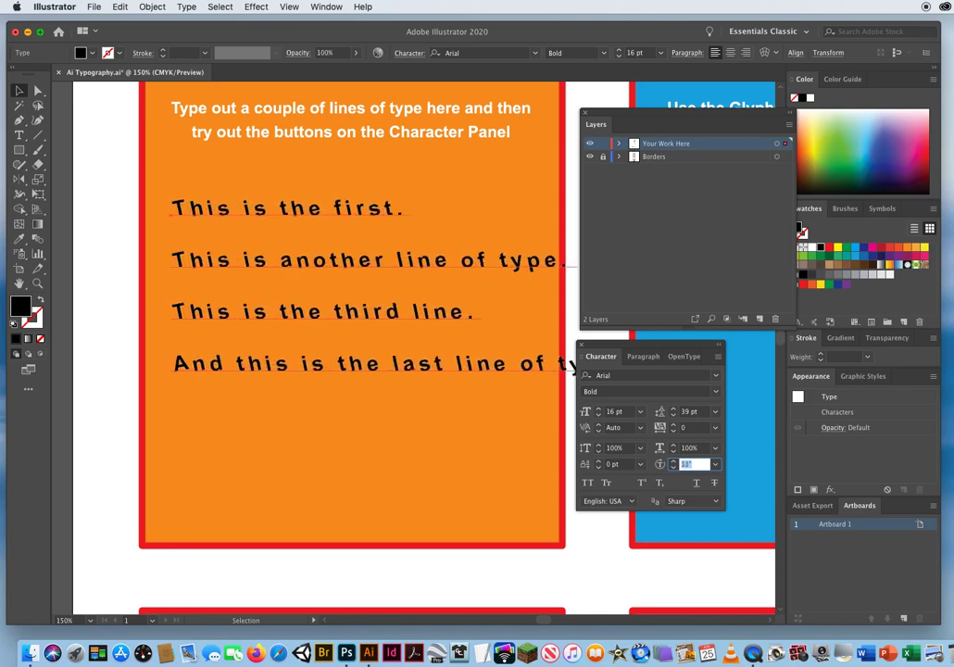
pyautogui.press('Up')
pyautogui.press('Up')
pyautogui.press('Up')
pyautogui.press('Up')
pyautogui.press('Up')
pyautogui.press('Up')
pyautogui.press('Up')
pyautogui.press('Up')
pyautogui.press('Up')
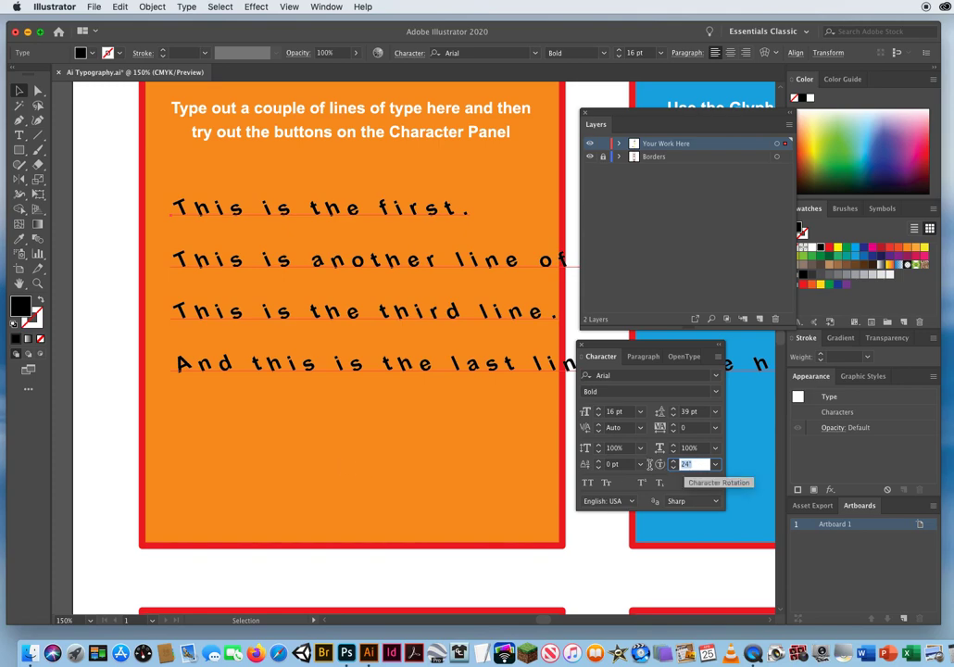
# Try a negative character rotation on the four lines, lowering it to -26°.
pyautogui.press('Down')
pyautogui.press('Down')
pyautogui.press('Down')
pyautogui.press('Down')
pyautogui.press('Down')
pyautogui.press('Down')
pyautogui.press('Down')
pyautogui.press('Down')
pyautogui.press('Down')
pyautogui.press('Down')
pyautogui.press('Down')
pyautogui.press('Down')
pyautogui.press('Down')
pyautogui.press('Down')
pyautogui.press('Down')
pyautogui.press('Down')
pyautogui.press('Down')
pyautogui.press('Down')
pyautogui.press('Down')
pyautogui.press('Down')
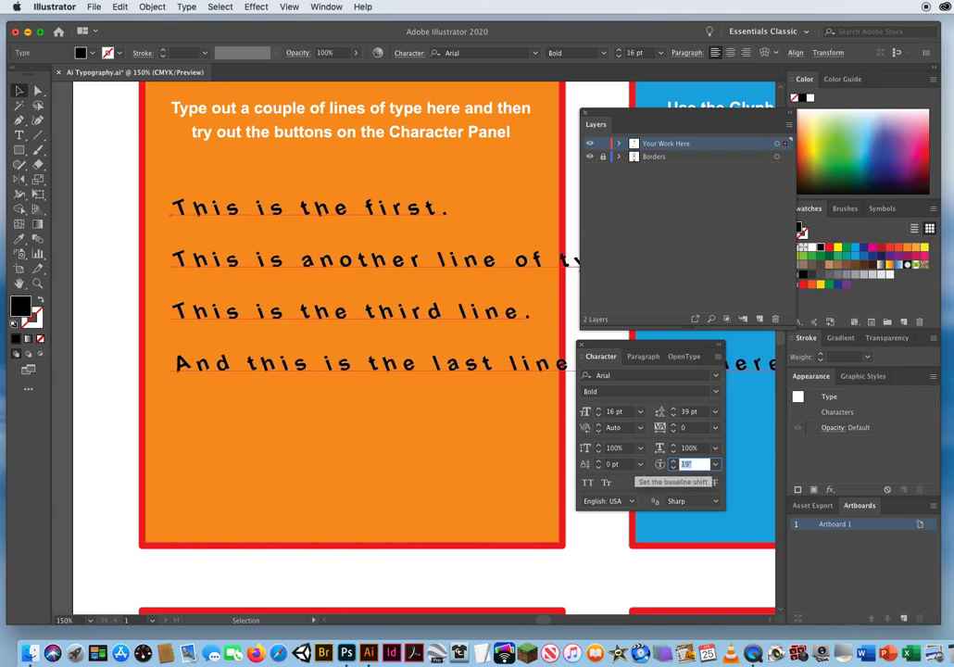
pyautogui.press('Down')
pyautogui.press('Down')
pyautogui.press('Down')
pyautogui.press('Down')
pyautogui.press('Down')
pyautogui.press('Down')
pyautogui.press('Down')
pyautogui.press('Down')
pyautogui.press('Down')
pyautogui.press('Down')
pyautogui.press('Down')
pyautogui.press('Down')
pyautogui.press('Down')
pyautogui.press('Down')
pyautogui.press('Down')
pyautogui.press('Down')
pyautogui.press('Down')
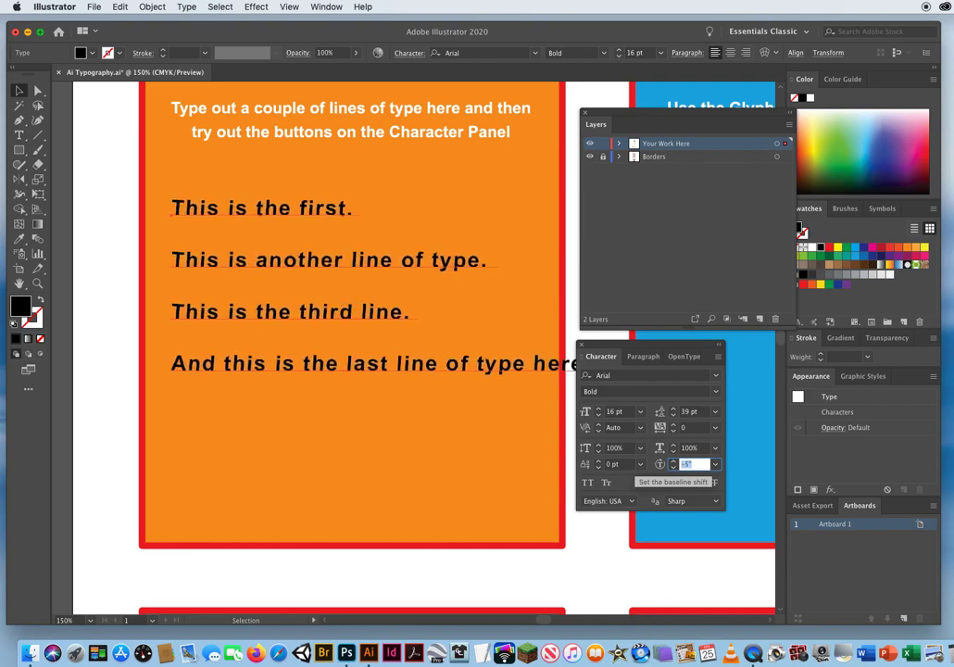
pyautogui.press('Down')
pyautogui.press('Down')
pyautogui.press('Down')
pyautogui.press('Down')
pyautogui.press('Down')
pyautogui.press('Down')
pyautogui.press('Down')
pyautogui.press('Down')
pyautogui.press('Down')
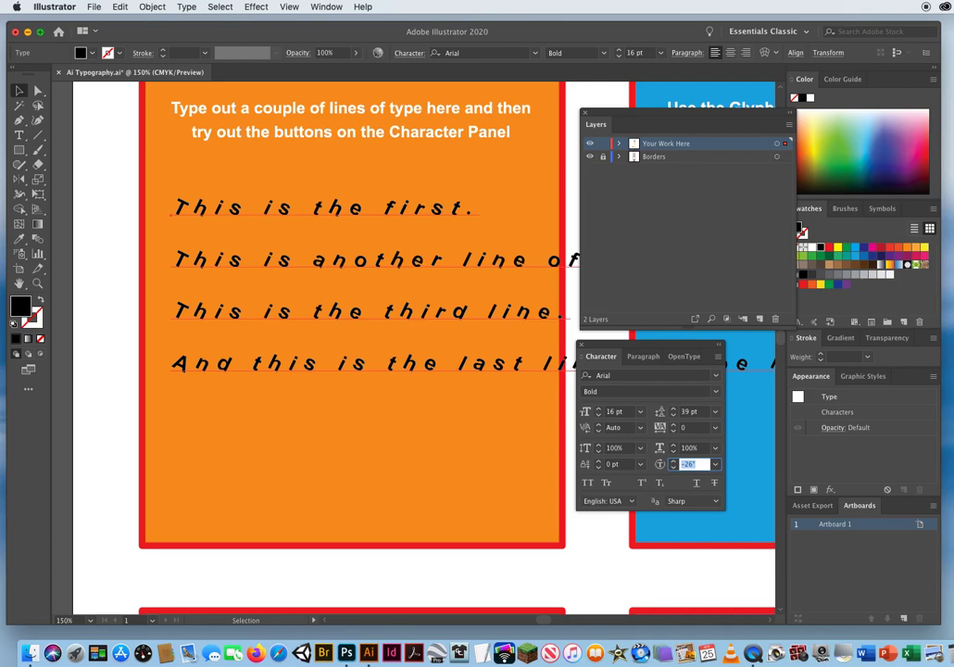
# Raise the character rotation of the four lines to 15°.
pyautogui.press('Up')
pyautogui.press('Up')
pyautogui.press('Up')
pyautogui.press('Up')
pyautogui.press('Up')
pyautogui.press('Up')
pyautogui.press('Up')
pyautogui.press('Up')
pyautogui.press('Up')
pyautogui.press('Up')
pyautogui.press('Up')
pyautogui.press('Up')
pyautogui.press('Up')
pyautogui.press('Up')
pyautogui.press('Up')
pyautogui.press('Up')
pyautogui.press('Up')
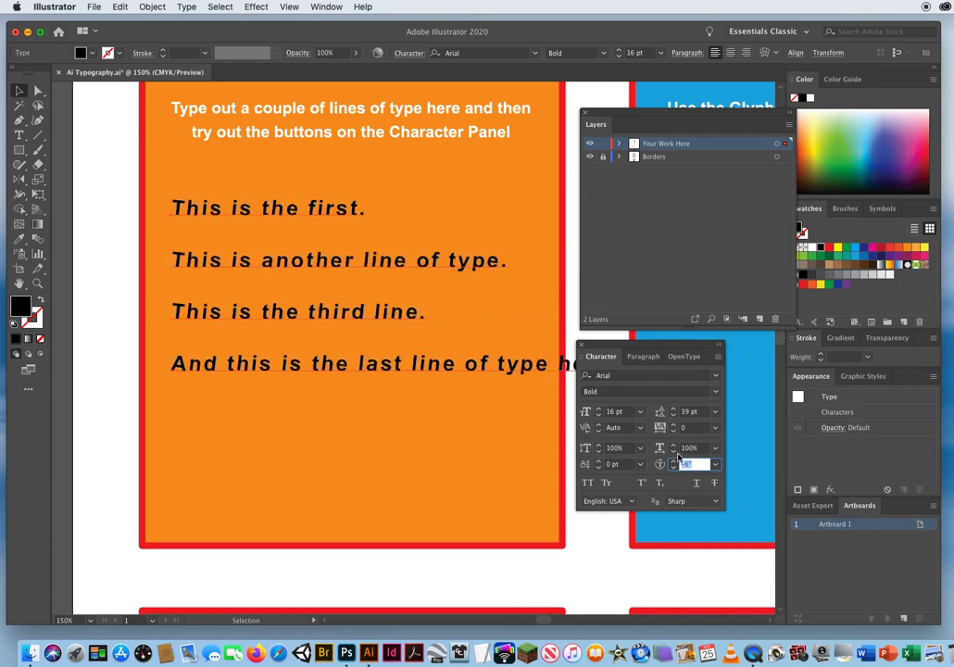
pyautogui.press('Up')
pyautogui.press('Up')
pyautogui.press('Up')
pyautogui.press('Up')
pyautogui.press('Up')
pyautogui.press('Up')
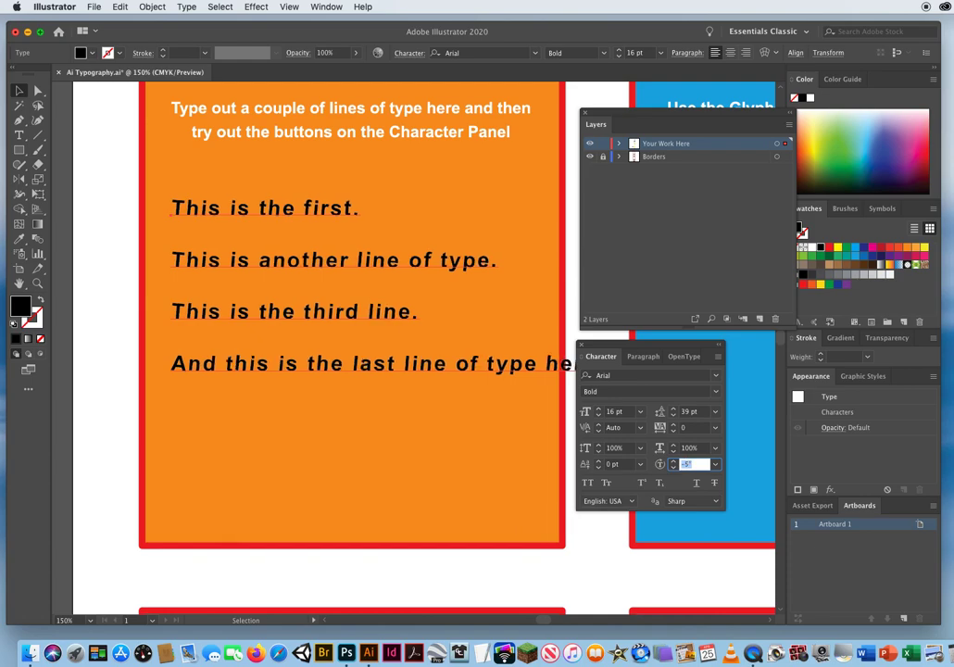
pyautogui.press('Up')
pyautogui.press('Up')
pyautogui.press('Up')
pyautogui.press('Up')
pyautogui.press('Up')
pyautogui.press('Up')
pyautogui.press('Up')
pyautogui.press('Up')
pyautogui.press('Up')
pyautogui.press('Up')
pyautogui.press('Up')
pyautogui.press('Up')
pyautogui.press('Up')
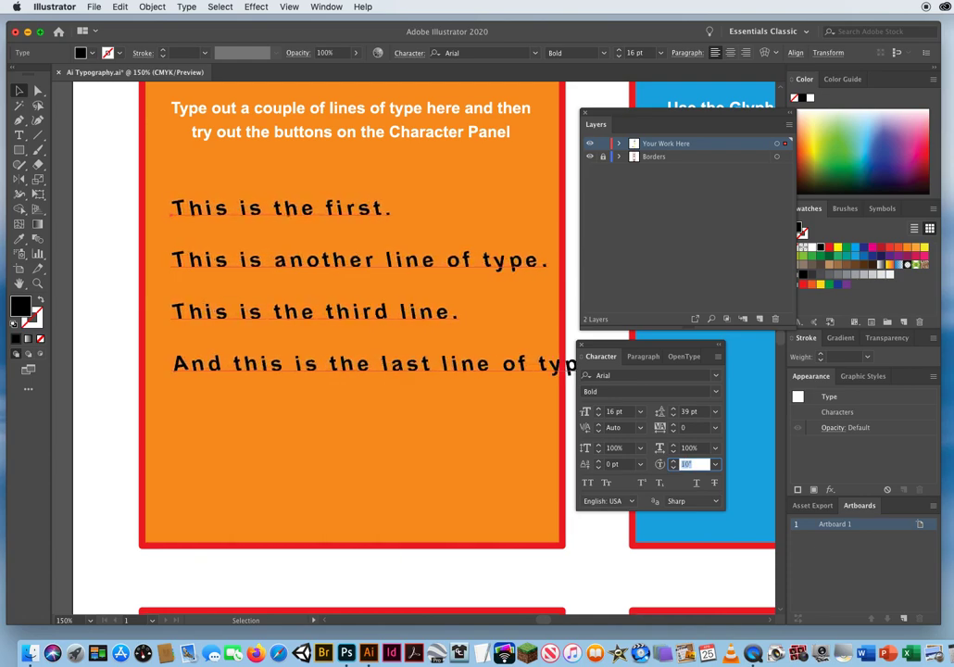
pyautogui.press('Up')
pyautogui.press('Up')
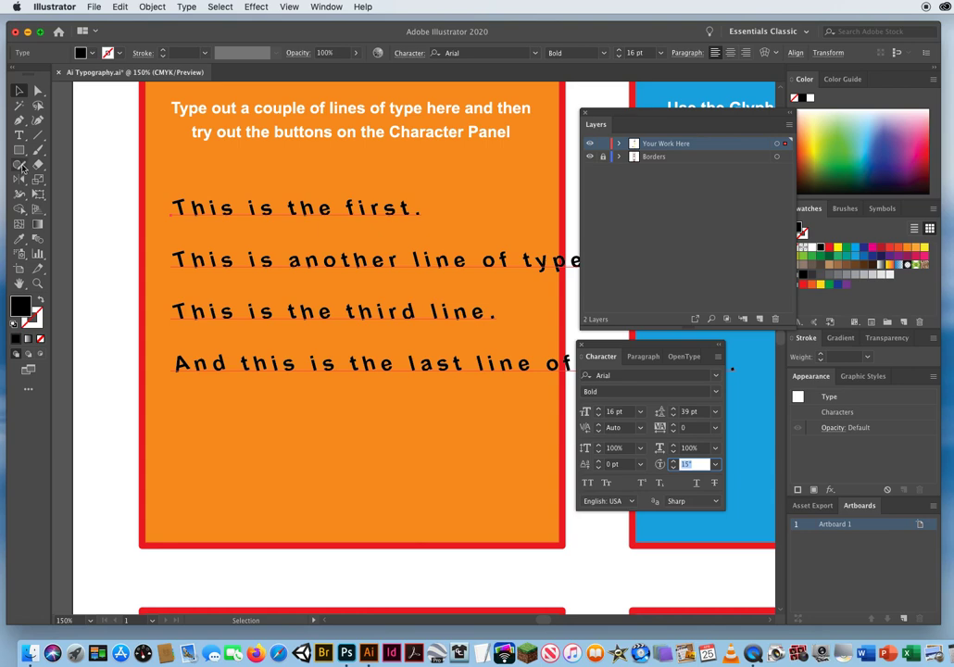
# Try rotating the whole four-line text block clockwise with the Rotate tool and undo the rotation.
pyautogui.moveTo(20, 178); pyautogui.dragTo(81, 183)
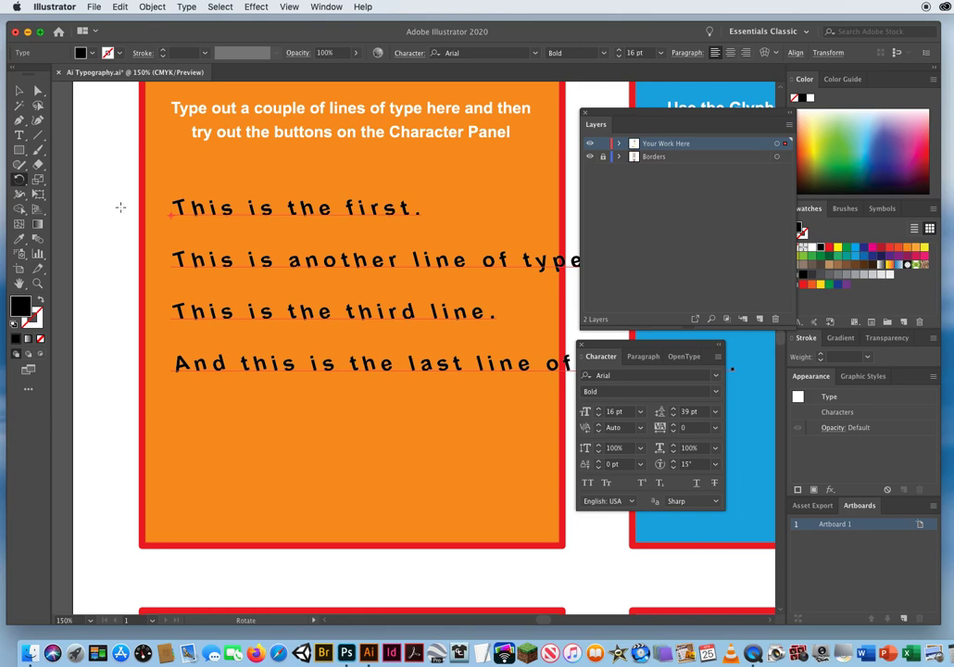
pyautogui.moveTo(637, 121); pyautogui.dragTo(697, 121)
pyautogui.moveTo(583, 266); pyautogui.dragTo(519, 383)
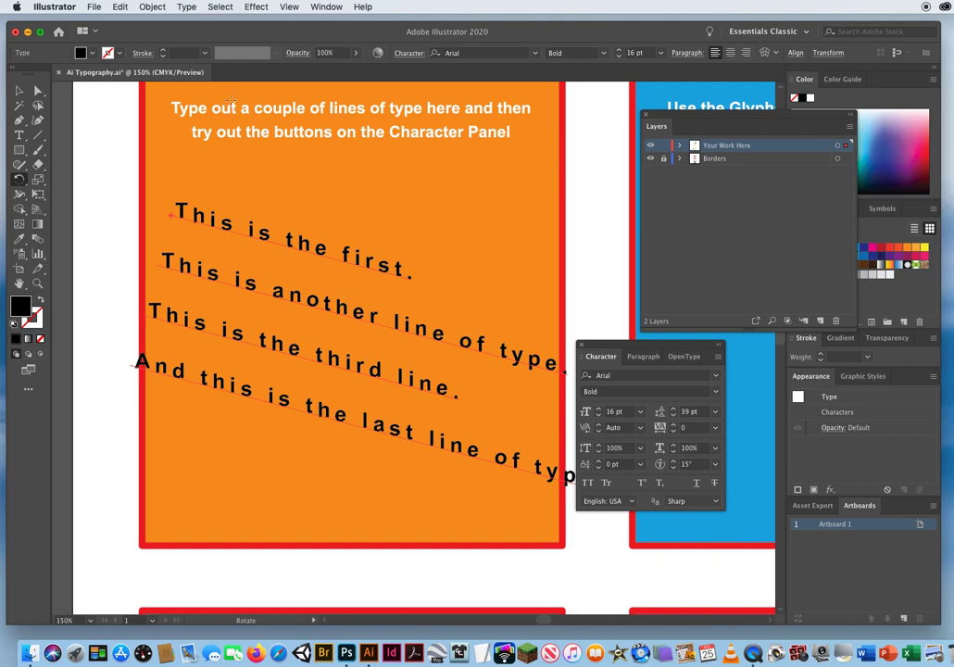
pyautogui.click(120, 6)
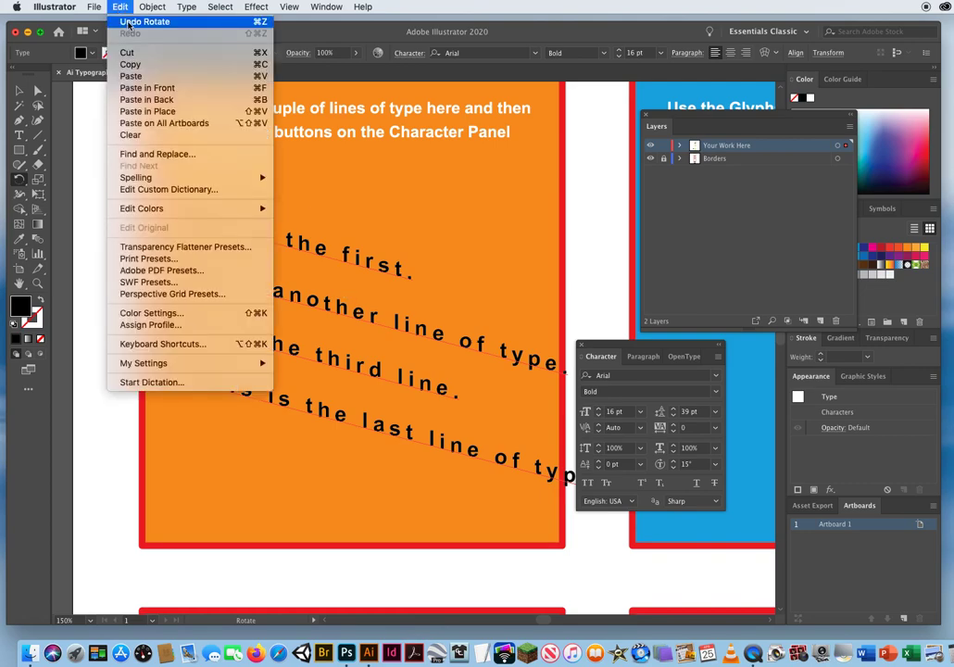
pyautogui.click(129, 23)
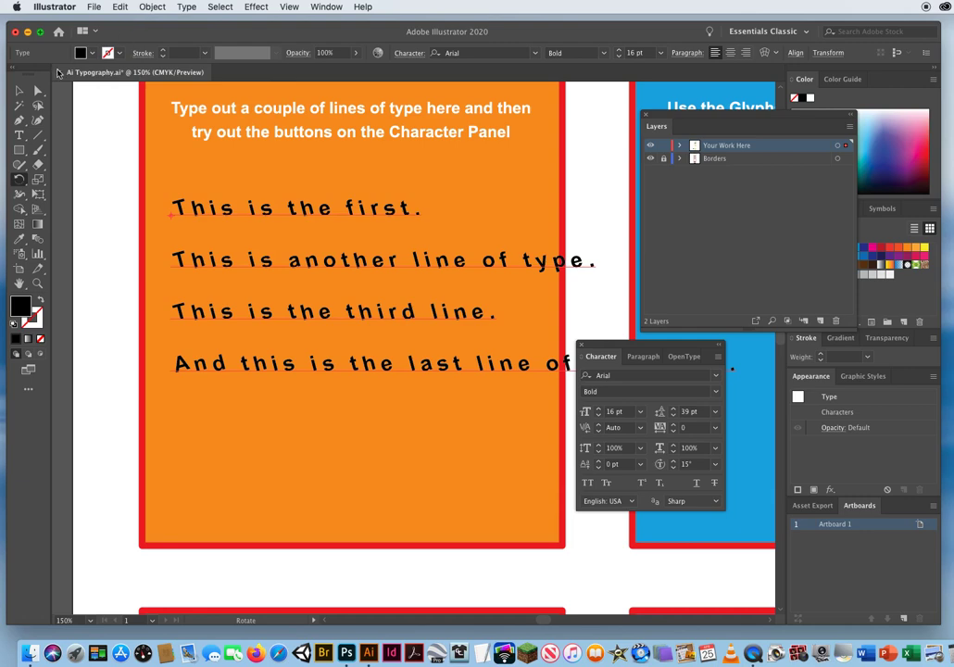
# Return to the Selection tool and set the character rotation of the four lines to 0°.
pyautogui.click(20, 92)
pyautogui.click(701, 463)
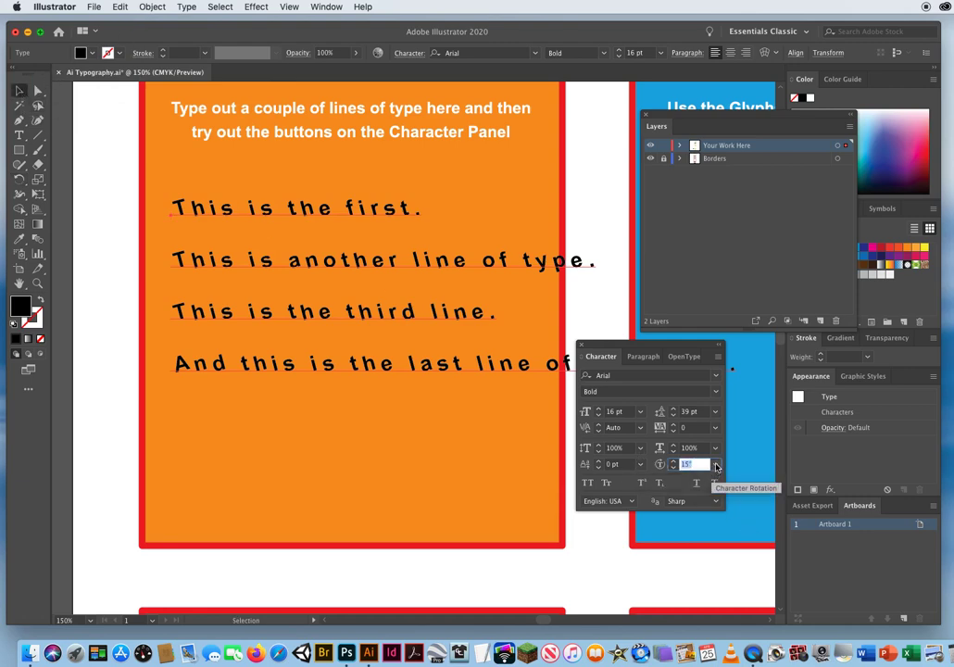
pyautogui.click(715, 464)
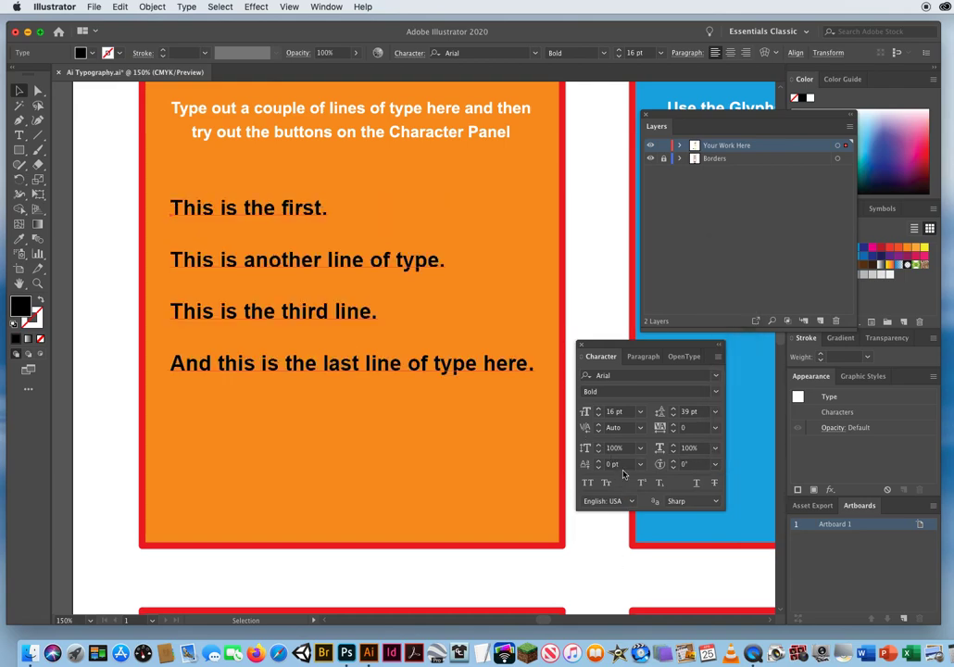
# Hide the Borders layer so only the text remains on a white background.
pyautogui.click(586, 463)
pyautogui.click(38, 283)
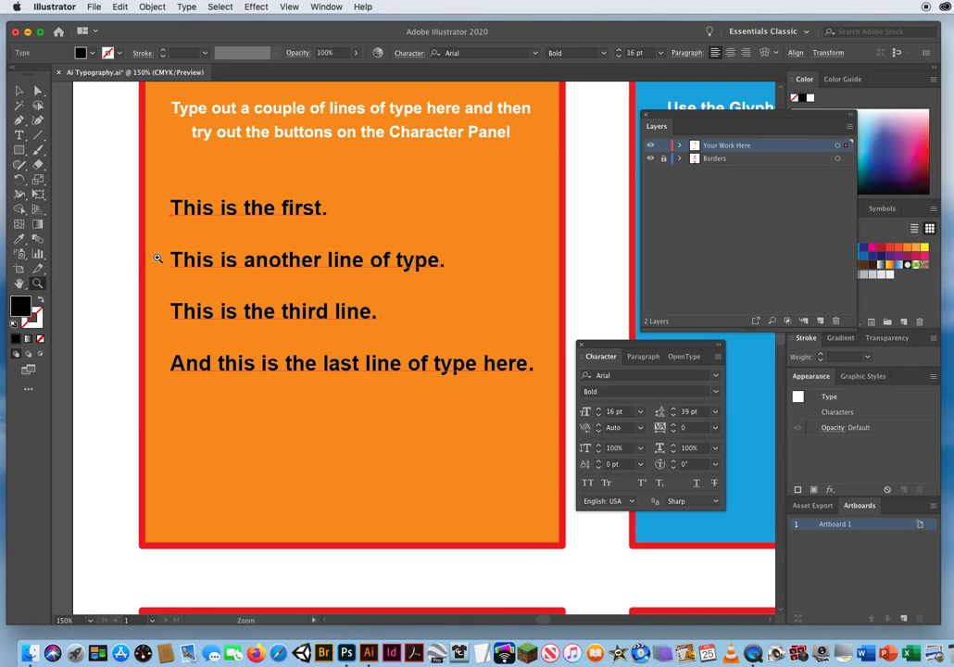
pyautogui.click(284, 263)
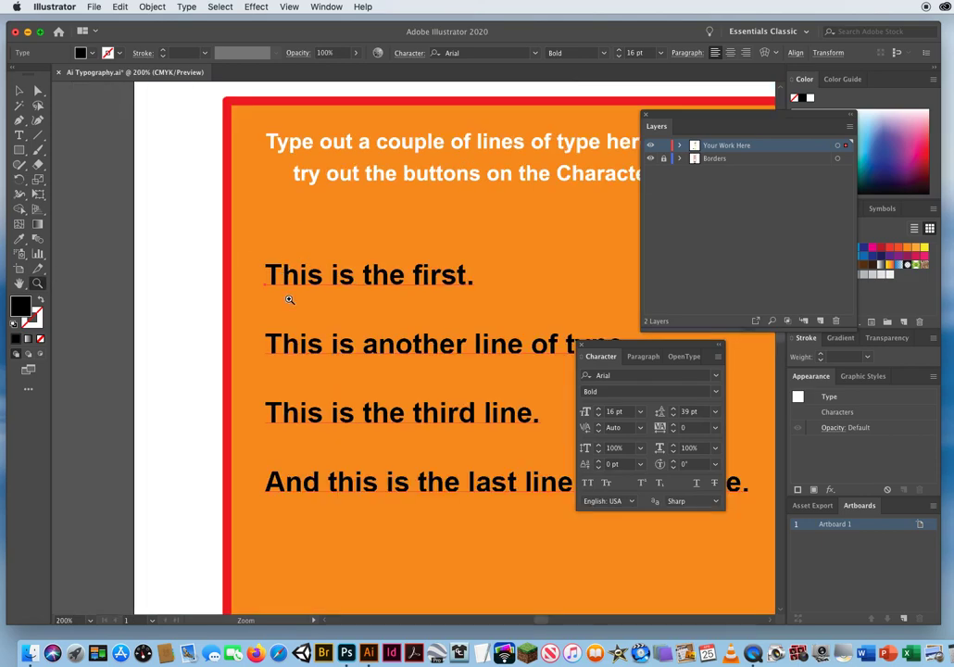
pyautogui.click(418, 346)
pyautogui.click(418, 346)
pyautogui.click(416, 345)
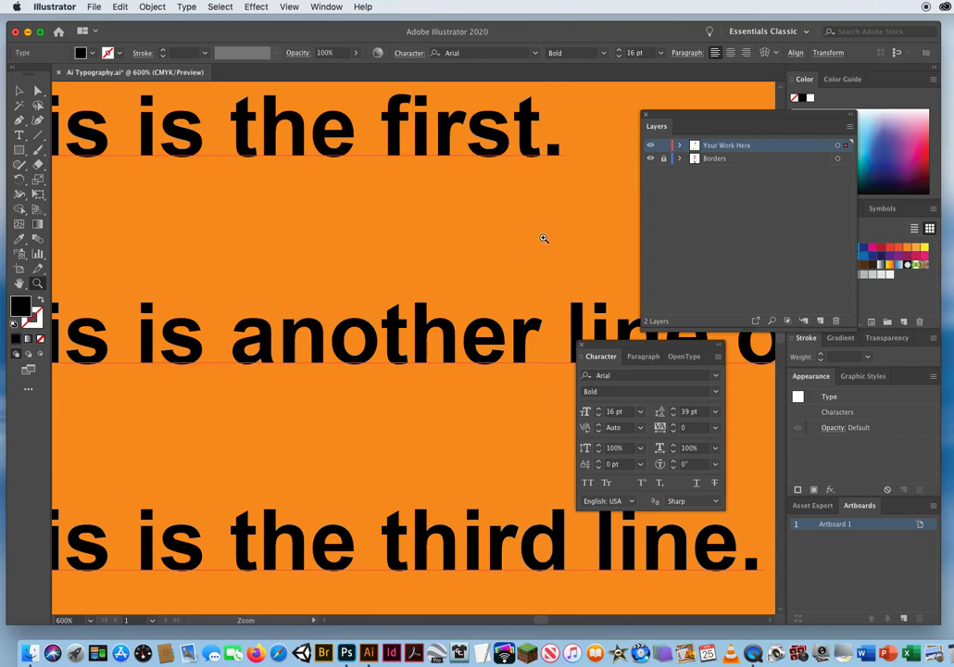
pyautogui.click(727, 159)
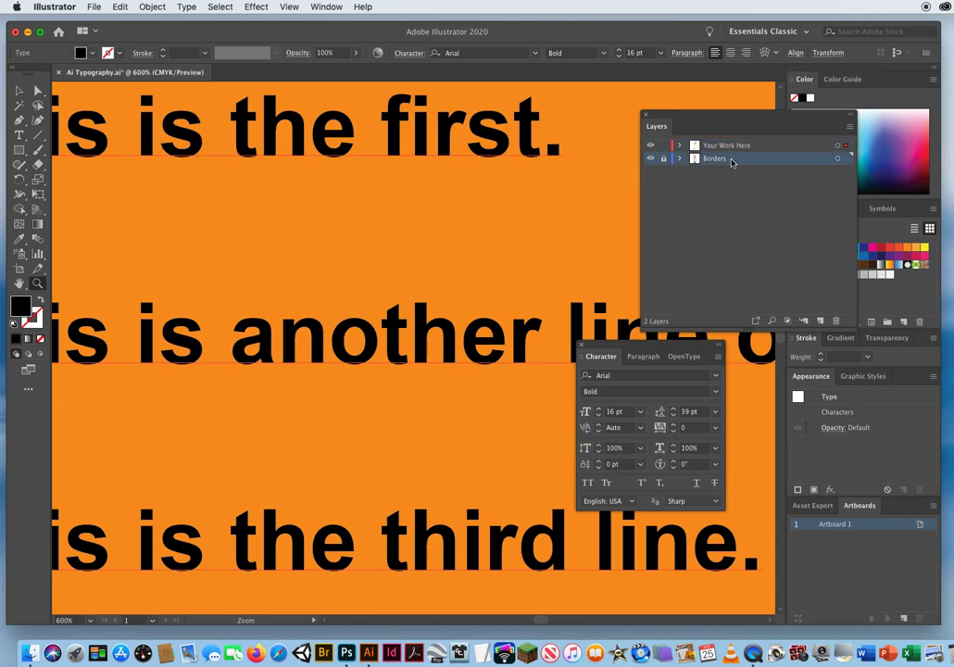
pyautogui.click(651, 159)
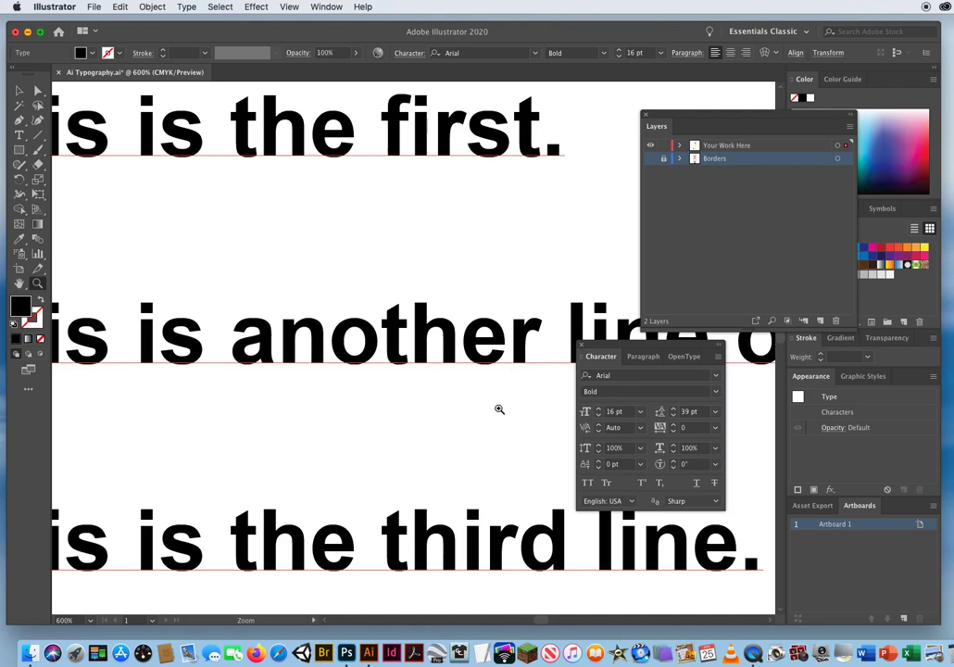
# Select the letter "a" of "another" with the Type tool and set its baseline shift to 3 pt.
pyautogui.click(581, 464)
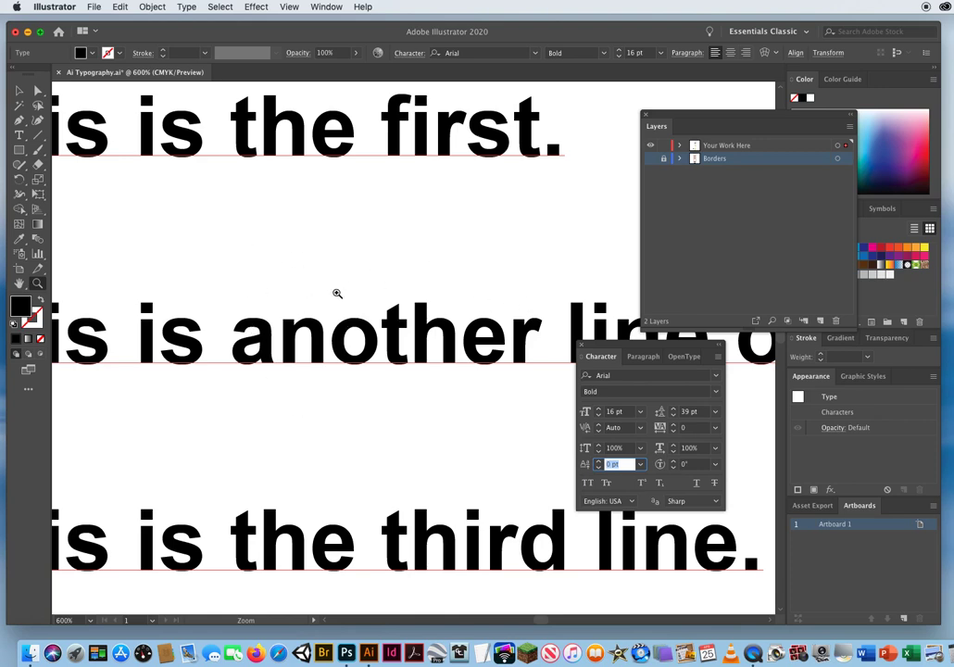
pyautogui.click(19, 136)
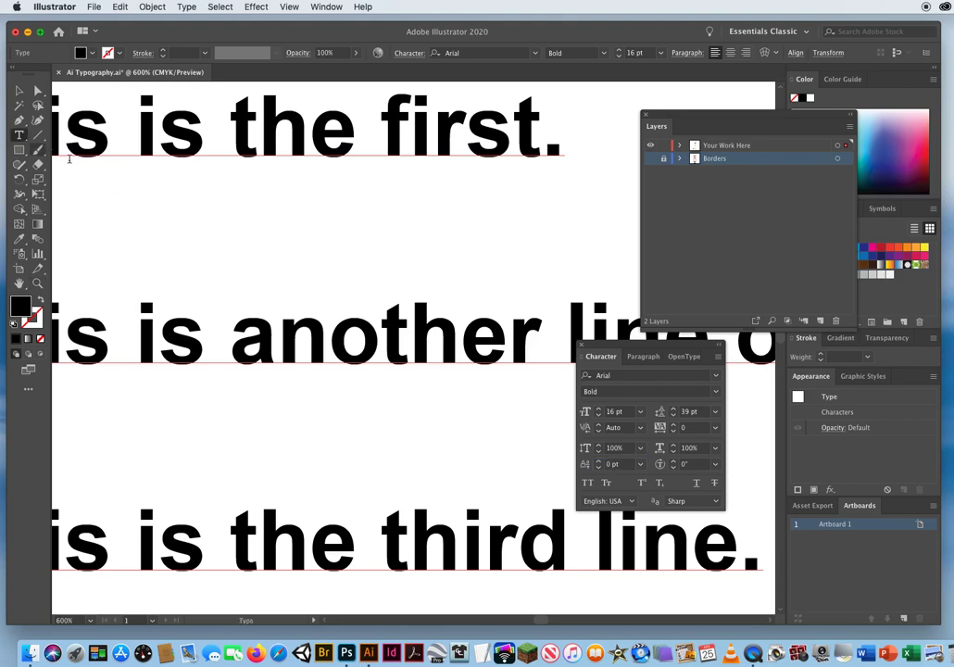
pyautogui.moveTo(243, 346); pyautogui.dragTo(265, 342)
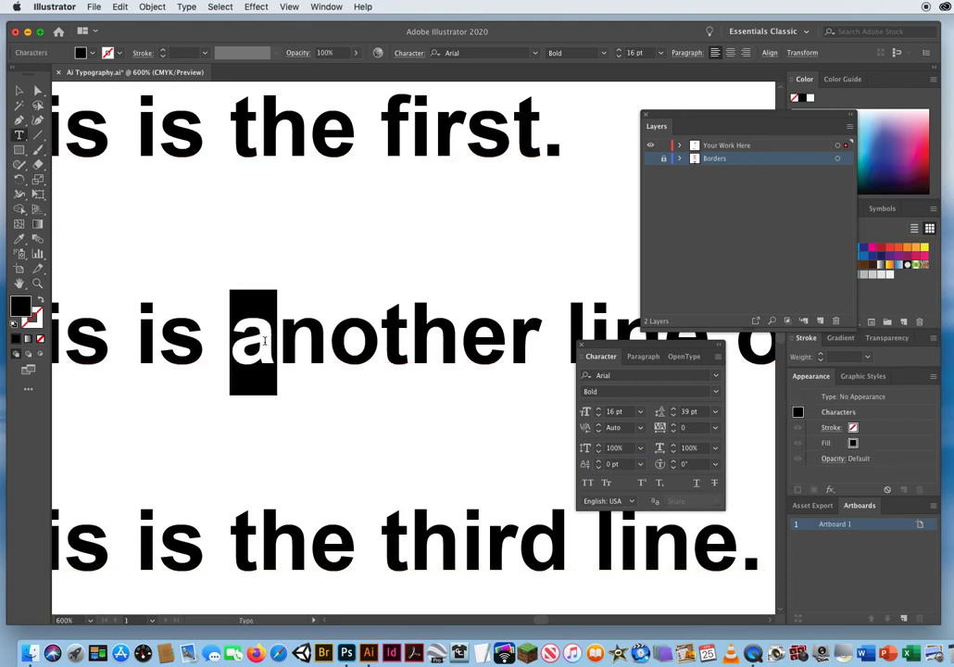
pyautogui.click(618, 463)
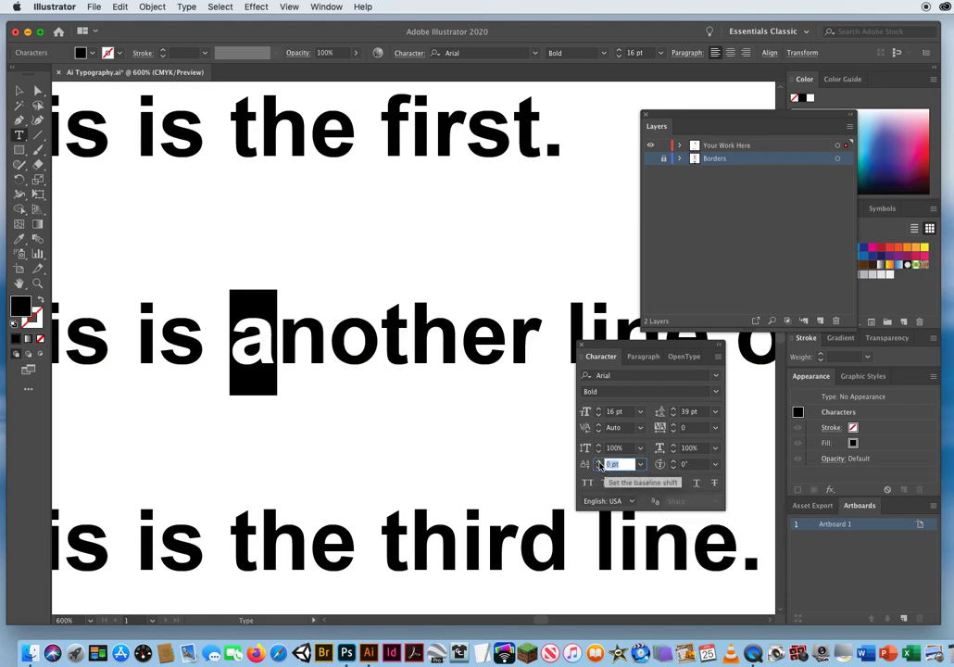
pyautogui.click(600, 462)
pyautogui.click(599, 461)
pyautogui.click(599, 461)
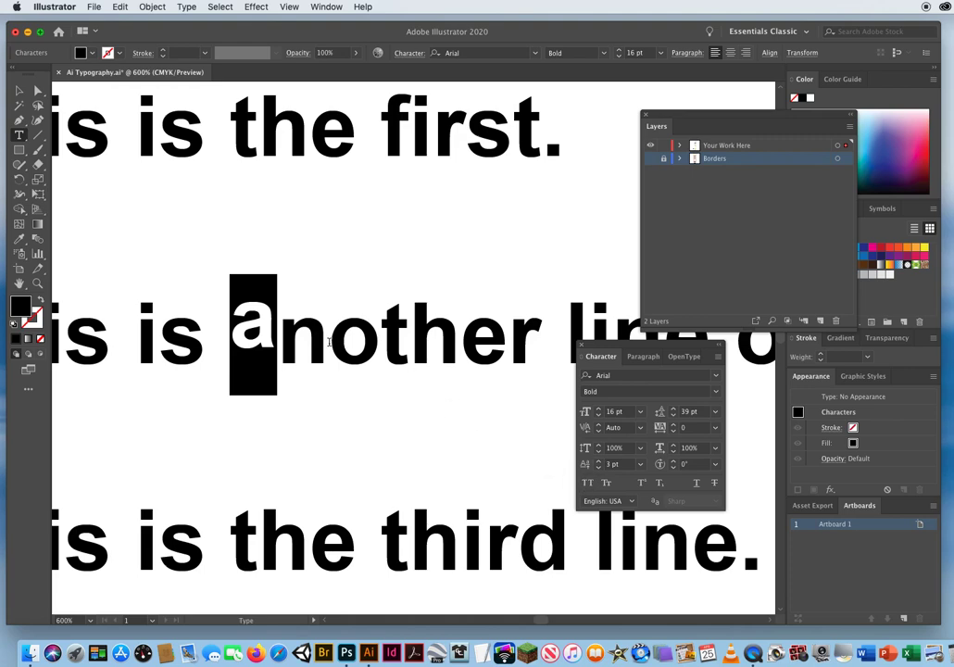
# Select the letter "o" in "another" and set its baseline shift to -4 pt.
pyautogui.click(329, 342)
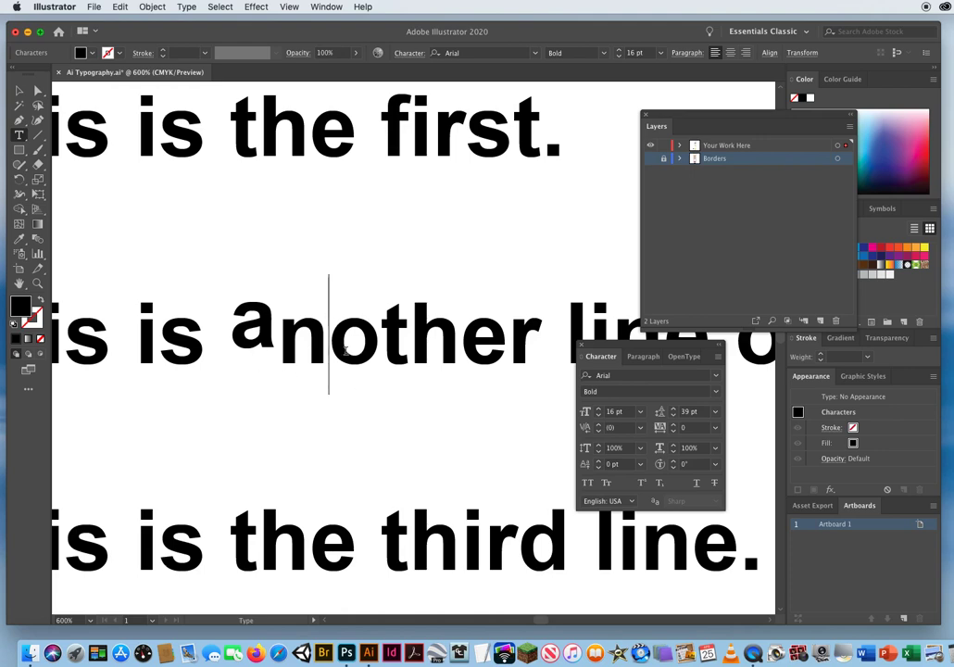
pyautogui.hotkey('shift', 'Right')
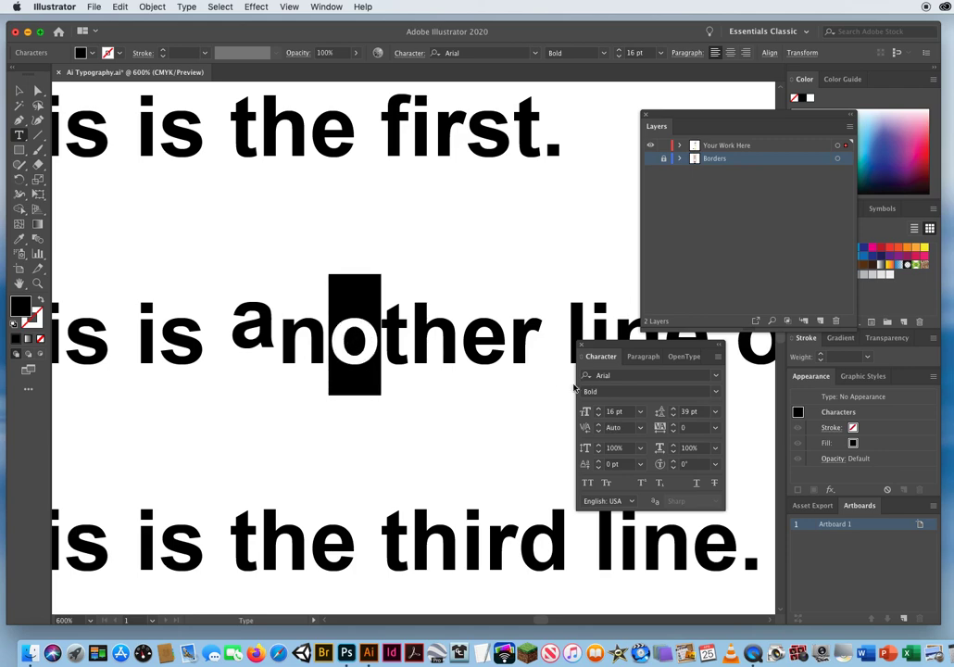
pyautogui.click(605, 465)
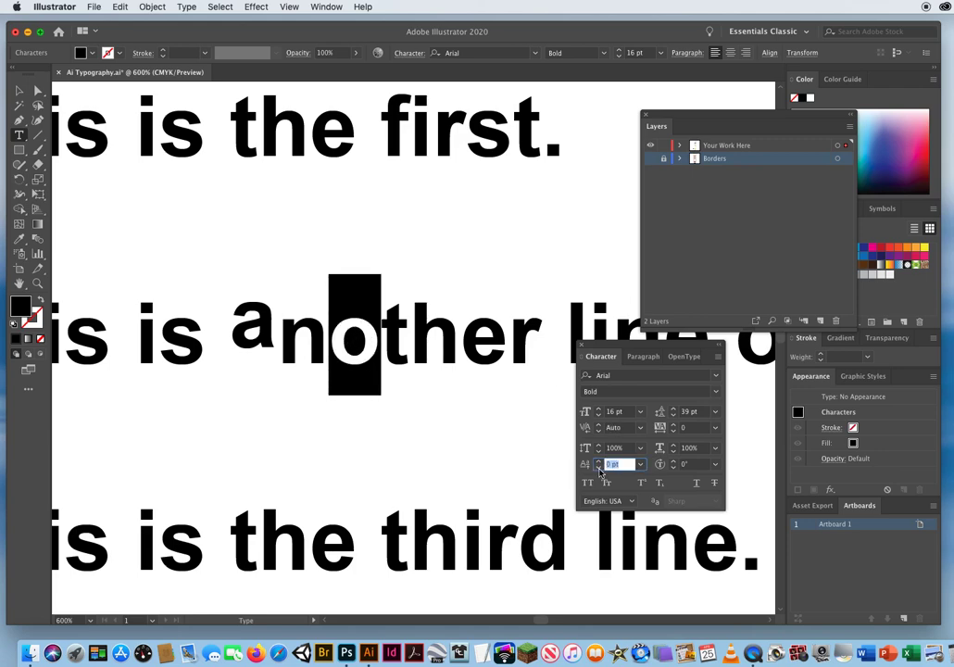
pyautogui.click(598, 468)
pyautogui.click(598, 468)
pyautogui.click(599, 467)
pyautogui.click(598, 467)
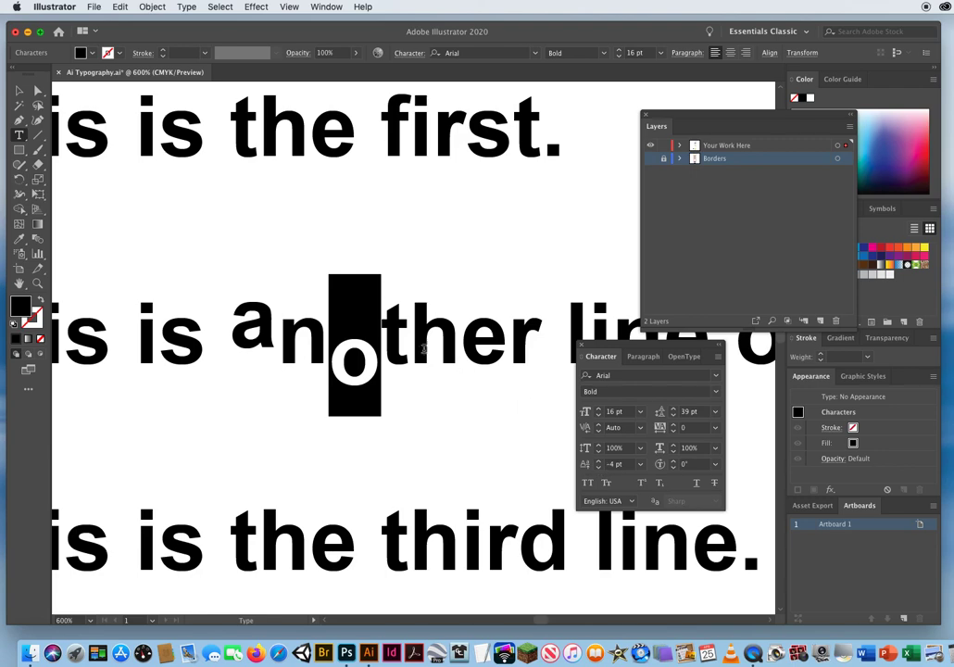
# Select the letter "h" in "another" and raise it above the baseline with a positive baseline shift.
pyautogui.click(418, 339)
pyautogui.hotkey('shift', 'Right')
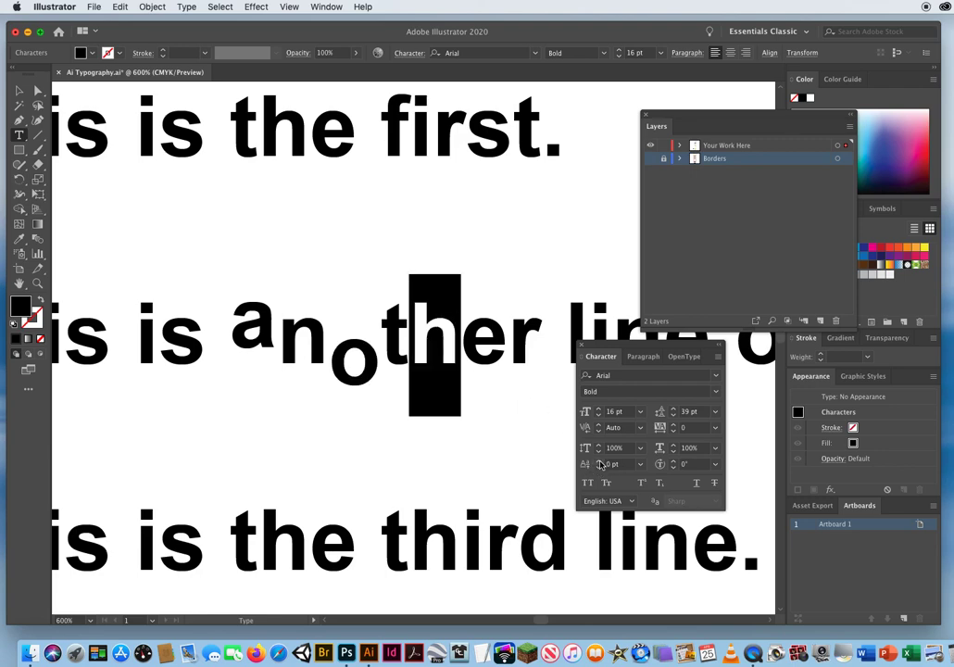
pyautogui.click(598, 462)
pyautogui.click(598, 462)
# Select the final "r" of "another" and set its baseline shift to -3 pt.
pyautogui.moveTo(509, 342); pyautogui.dragTo(538, 344)
pyautogui.click(598, 467)
pyautogui.click(598, 468)
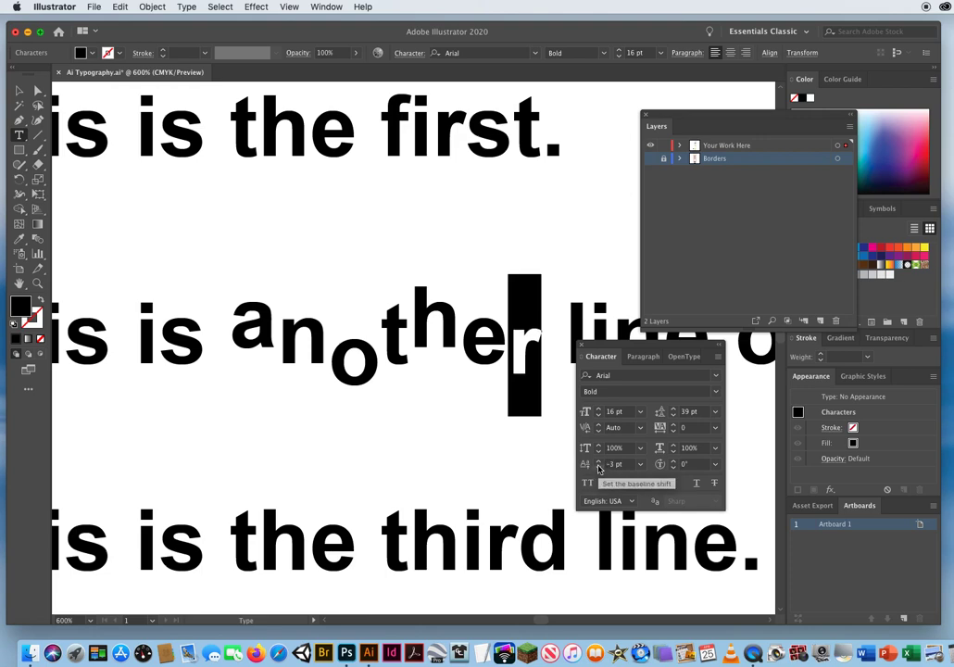
pyautogui.click(598, 467)
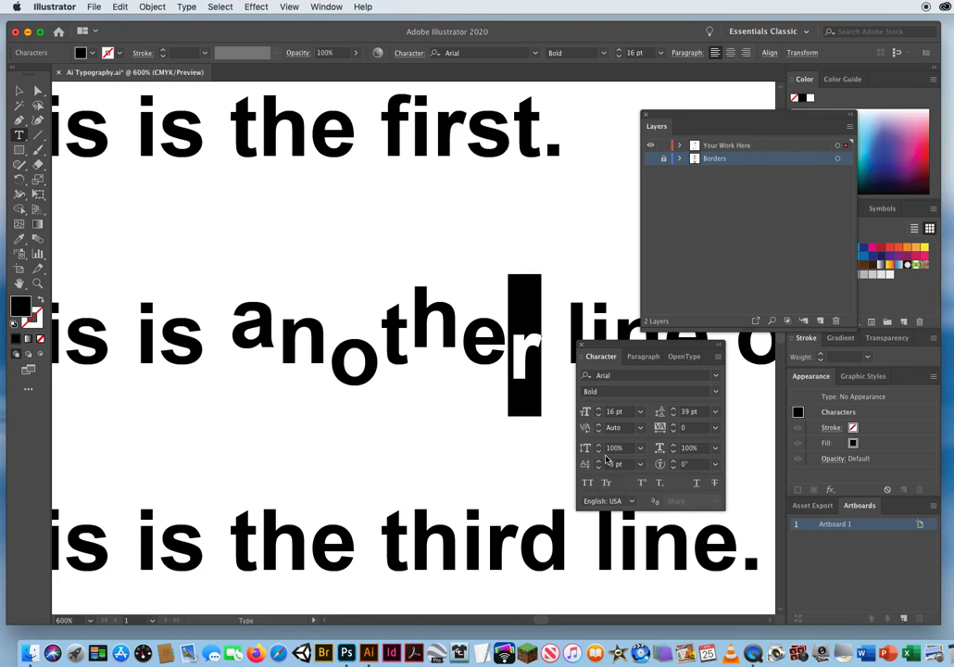
# Select the whole four-line text object and reset its baseline shift to 0 pt.
pyautogui.click(18, 90)
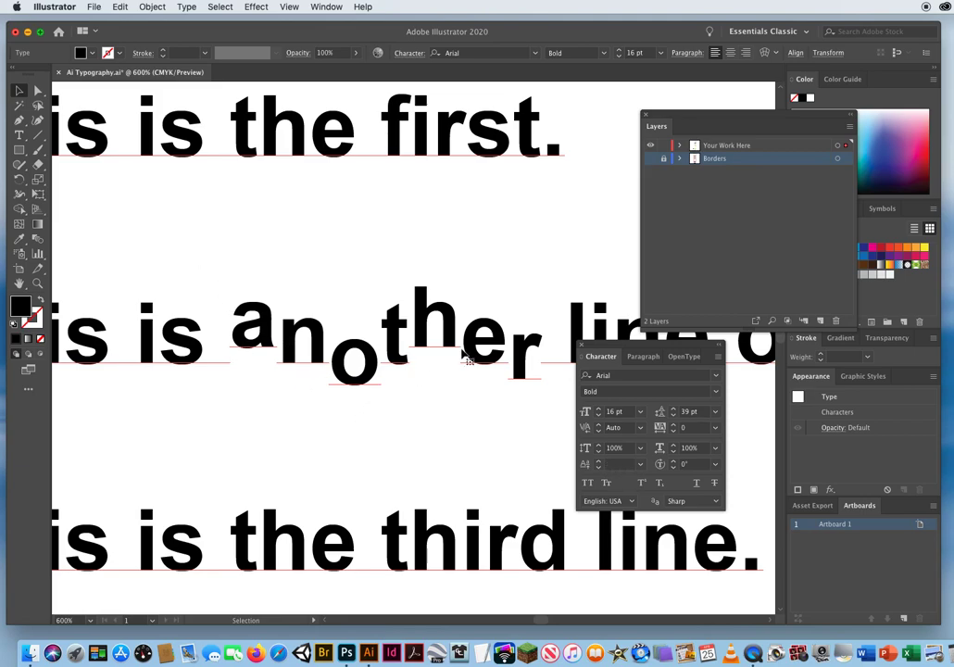
pyautogui.click(641, 464)
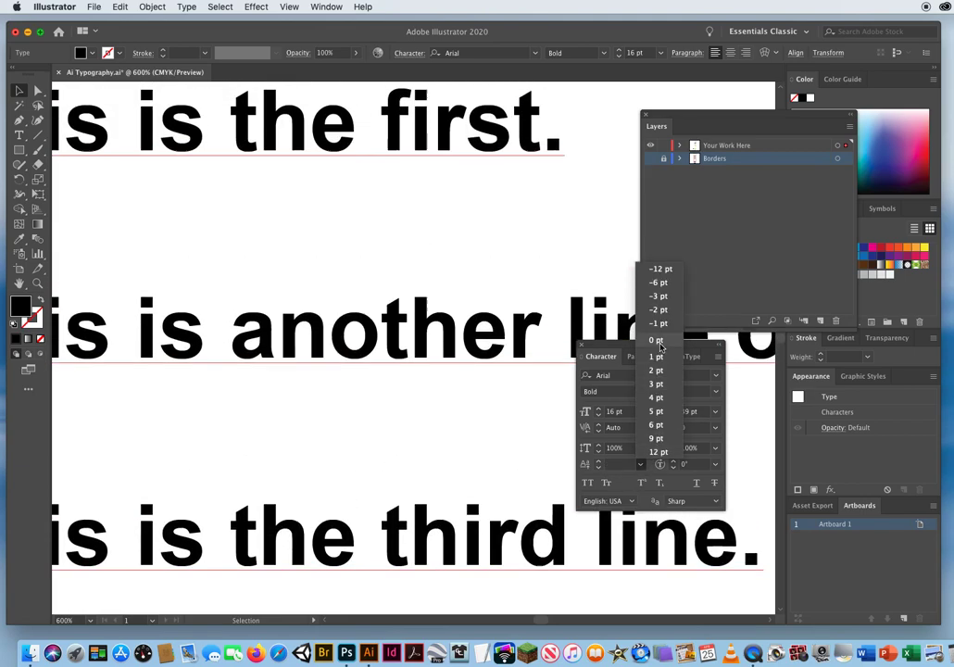
pyautogui.click(656, 339)
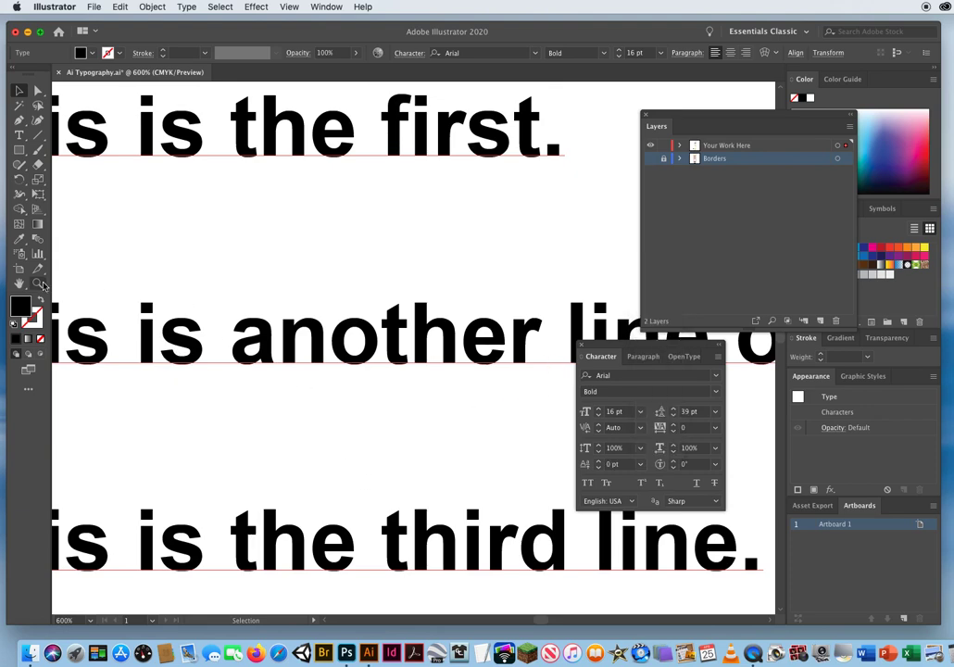
# Make the Borders layer visible again and move the Character panel closer to the orange box.
pyautogui.press('z')
pyautogui.keyDown('alt'); pyautogui.click(378, 348); pyautogui.keyUp('alt')
pyautogui.keyDown('alt'); pyautogui.click(443, 361); pyautogui.keyUp('alt')
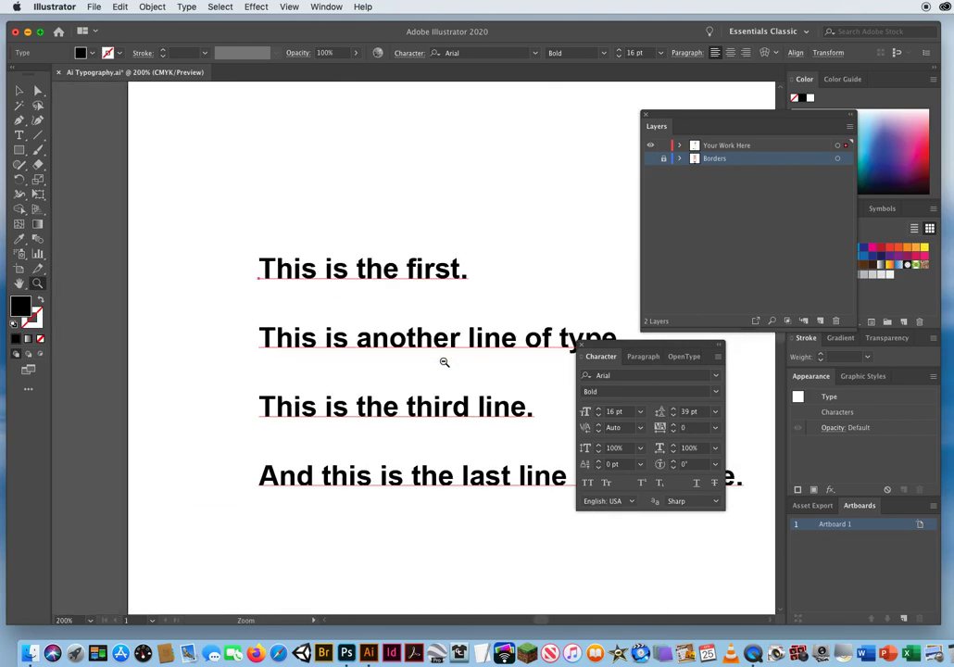
pyautogui.click(650, 158)
pyautogui.moveTo(390, 433); pyautogui.dragTo(262, 382)
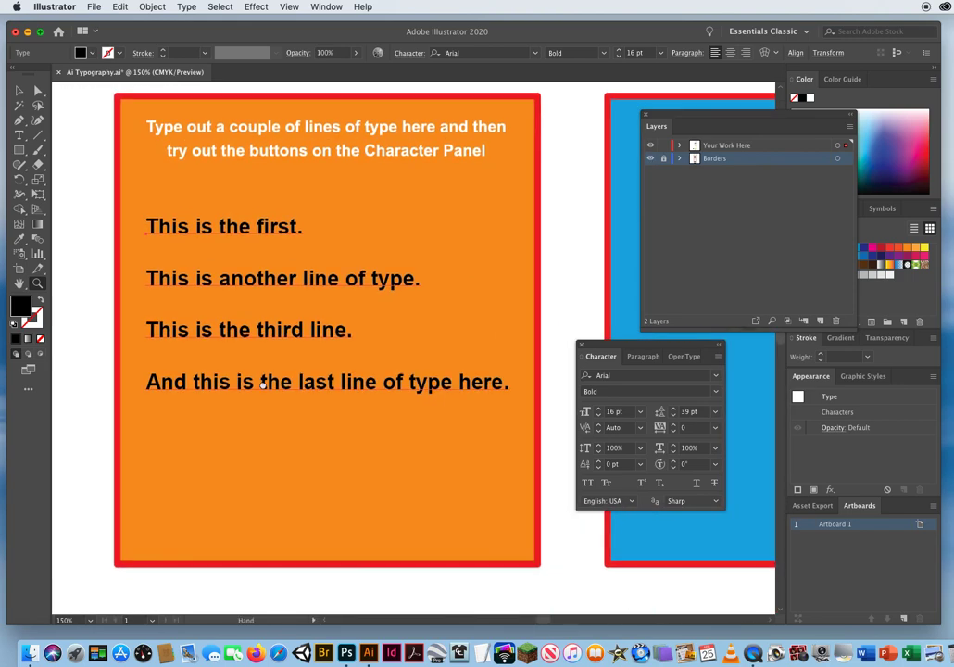
pyautogui.click(18, 90)
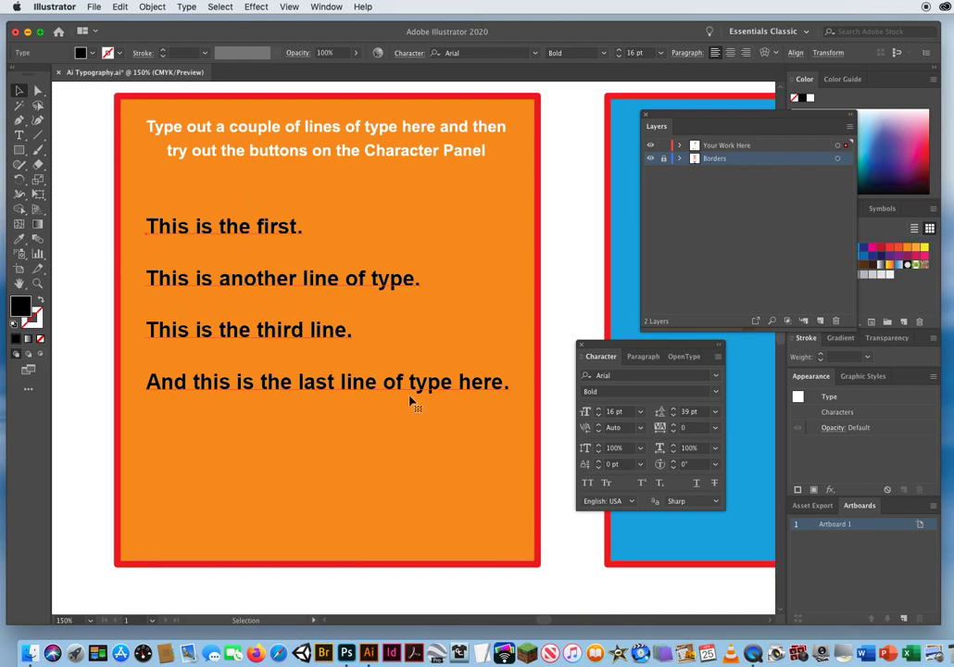
pyautogui.moveTo(648, 345); pyautogui.dragTo(618, 337)
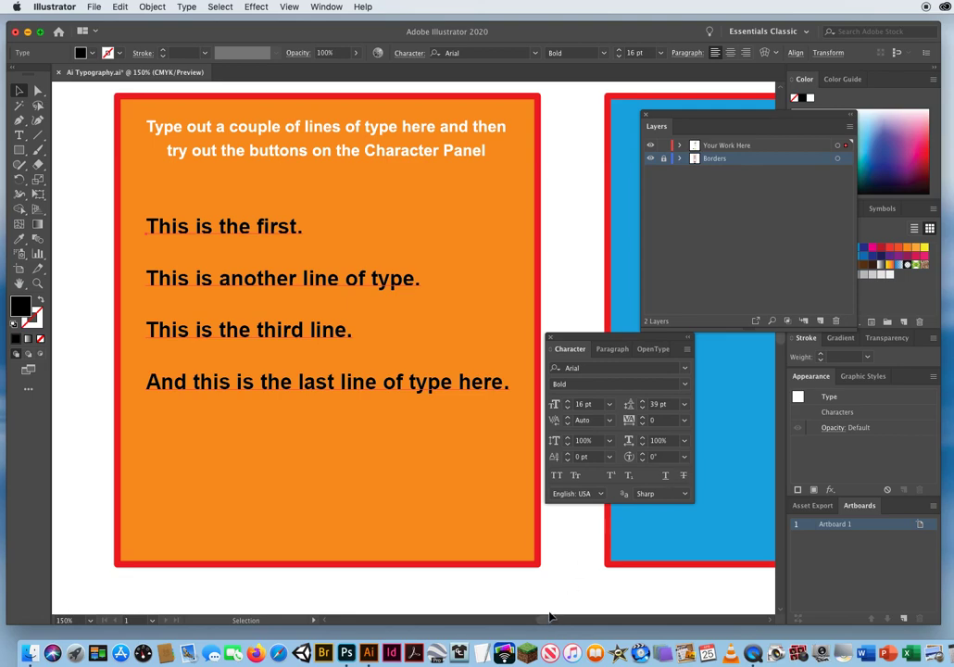
# Try All Caps and Small Caps on the four lines of type, switching each one off again.
pyautogui.click(556, 476)
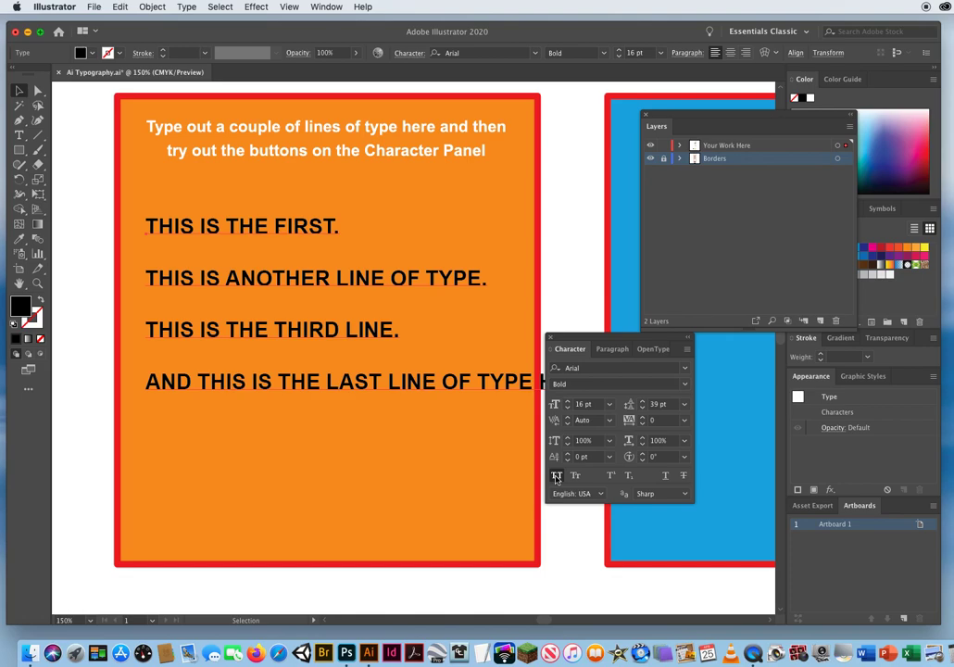
pyautogui.click(557, 476)
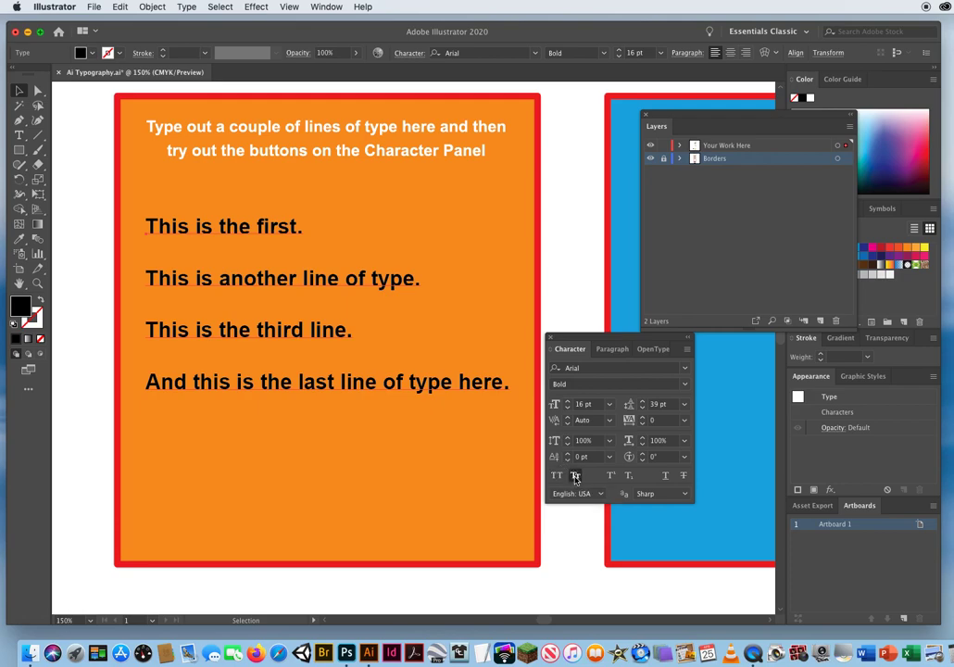
pyautogui.click(574, 477)
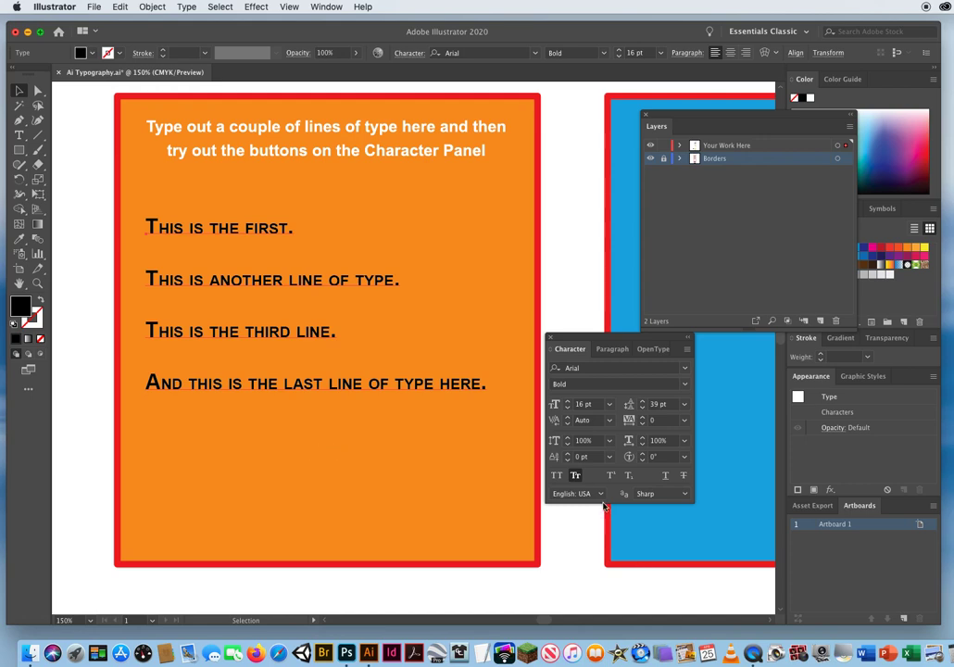
pyautogui.click(574, 476)
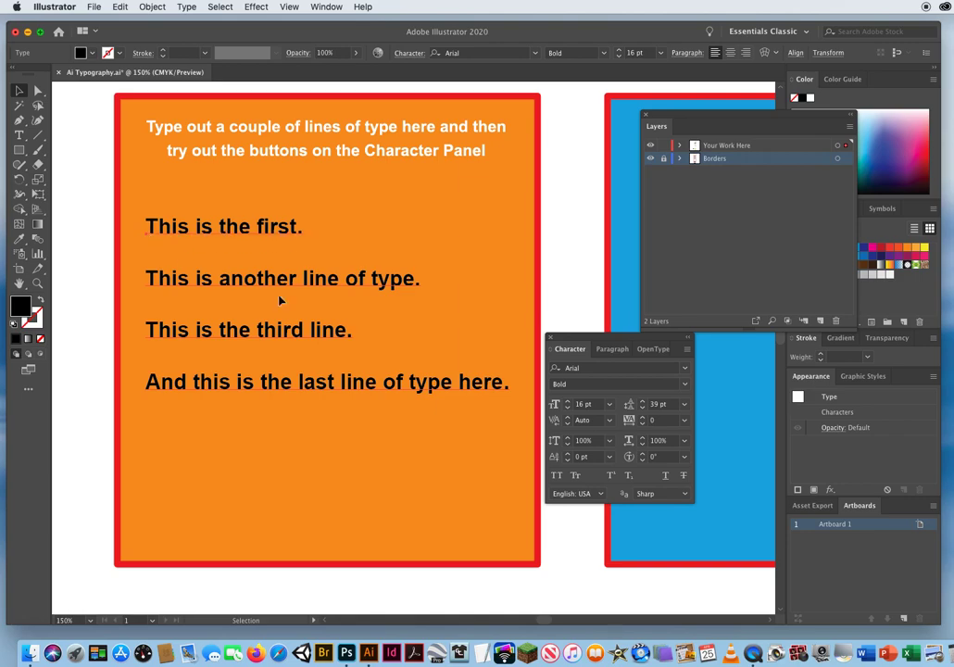
# Try Superscript and Subscript on the four lines of type, switching each one off again.
pyautogui.click(611, 476)
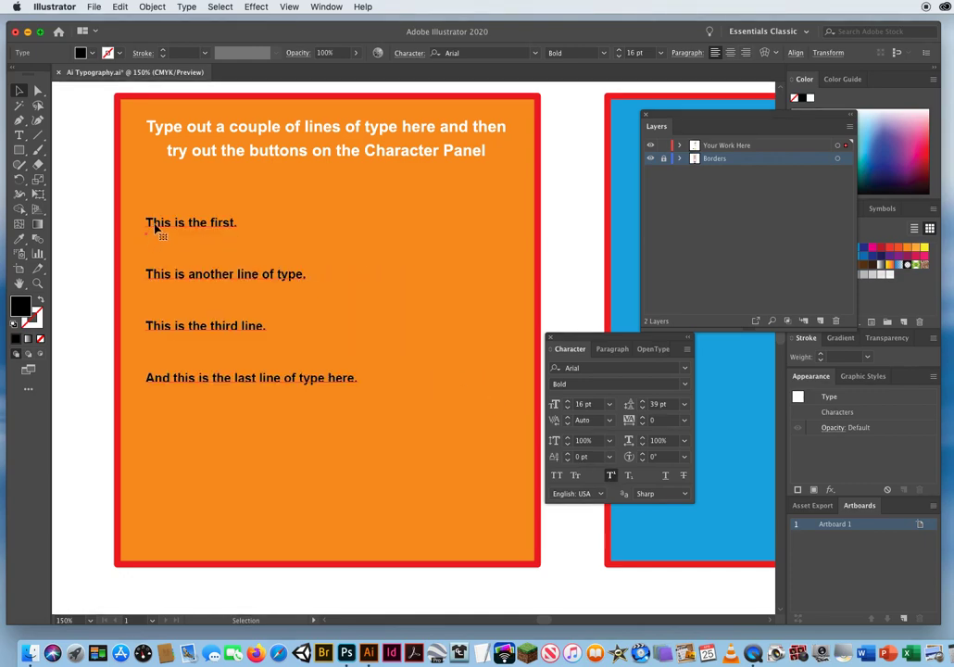
pyautogui.click(585, 457)
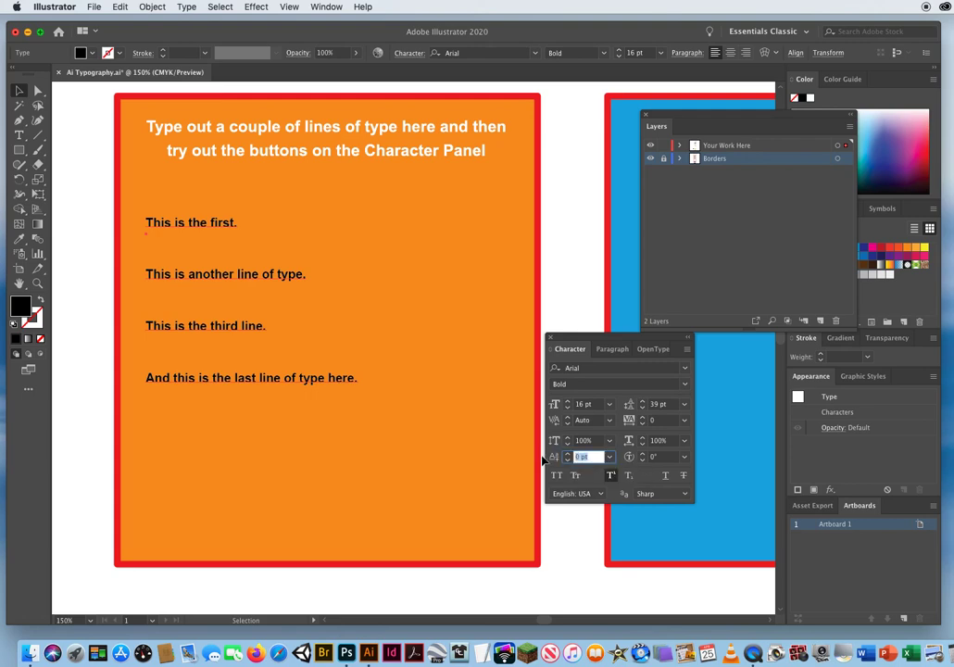
pyautogui.click(610, 477)
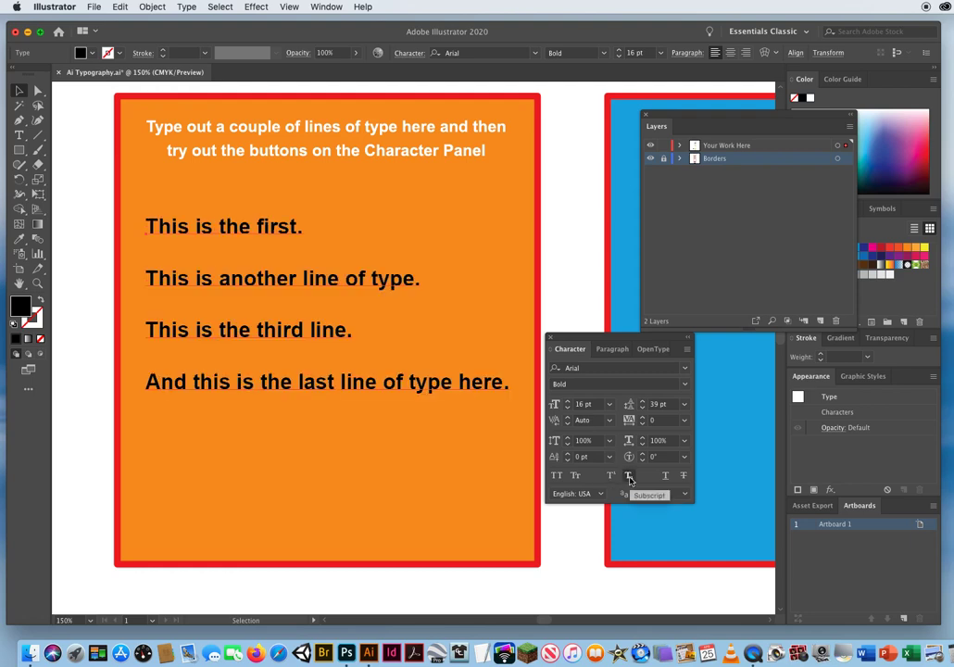
pyautogui.click(628, 477)
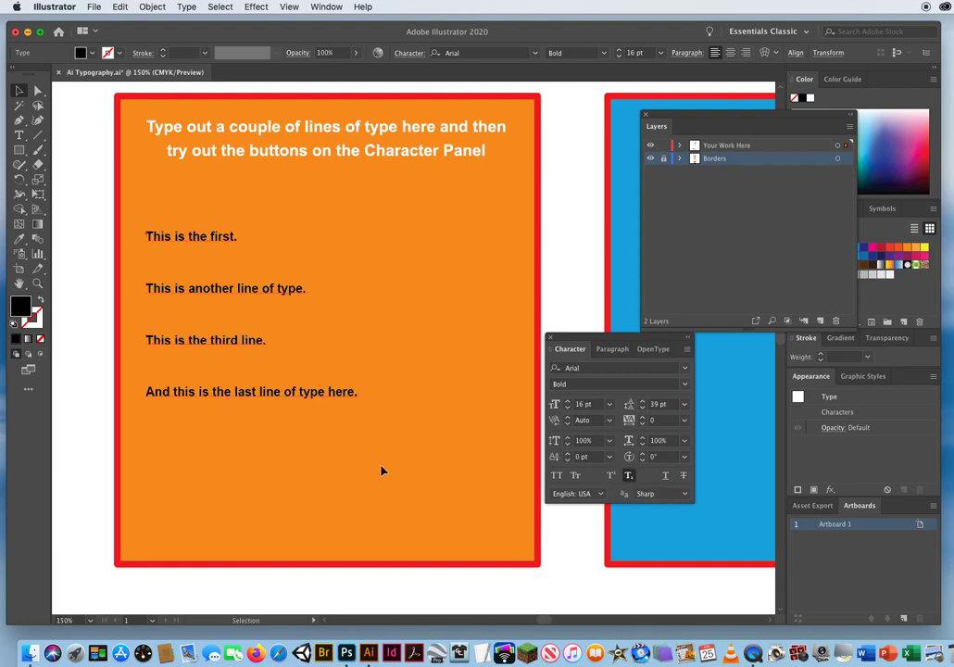
pyautogui.click(628, 477)
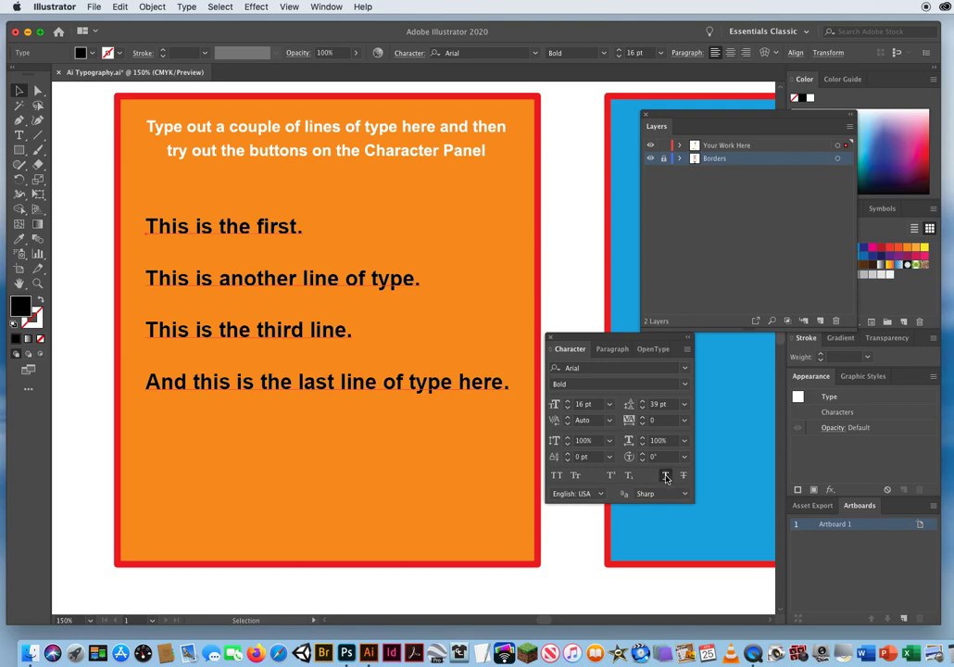
# Try Underline and Strikethrough on the four lines of type, switching each one off again.
pyautogui.click(665, 476)
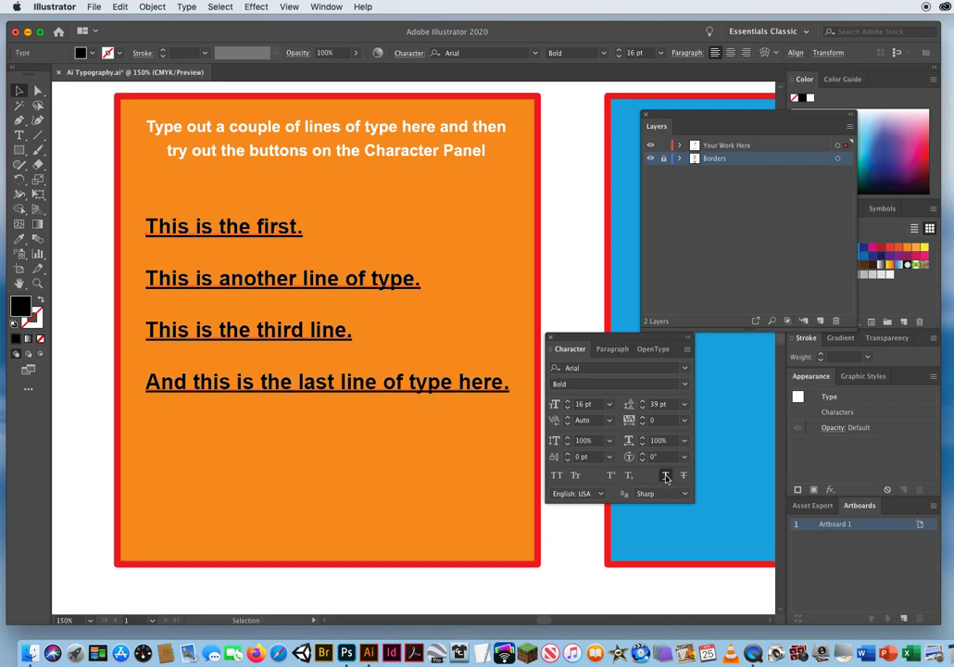
pyautogui.click(665, 476)
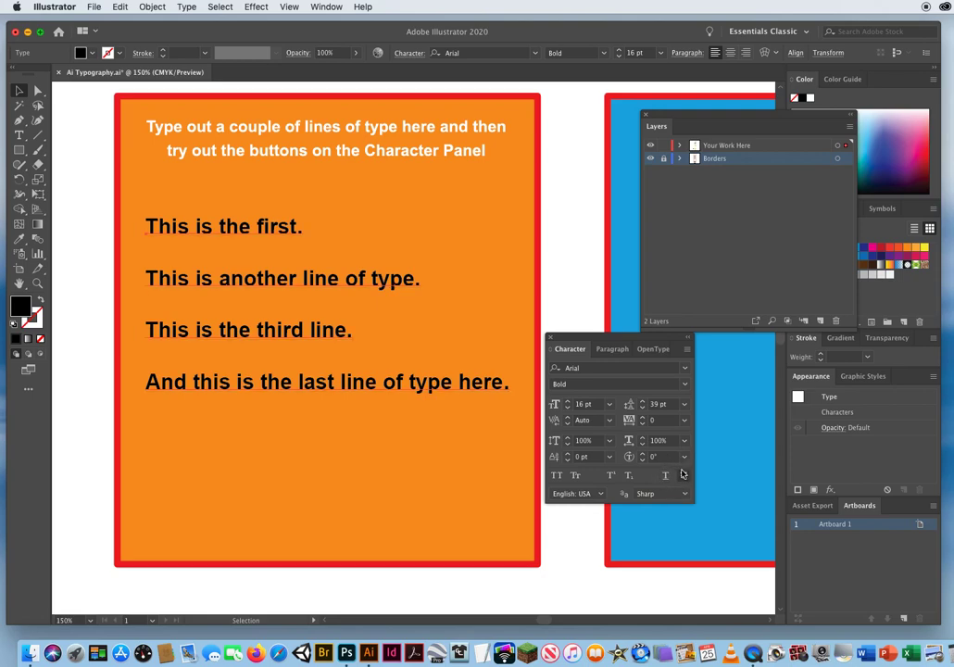
pyautogui.click(683, 476)
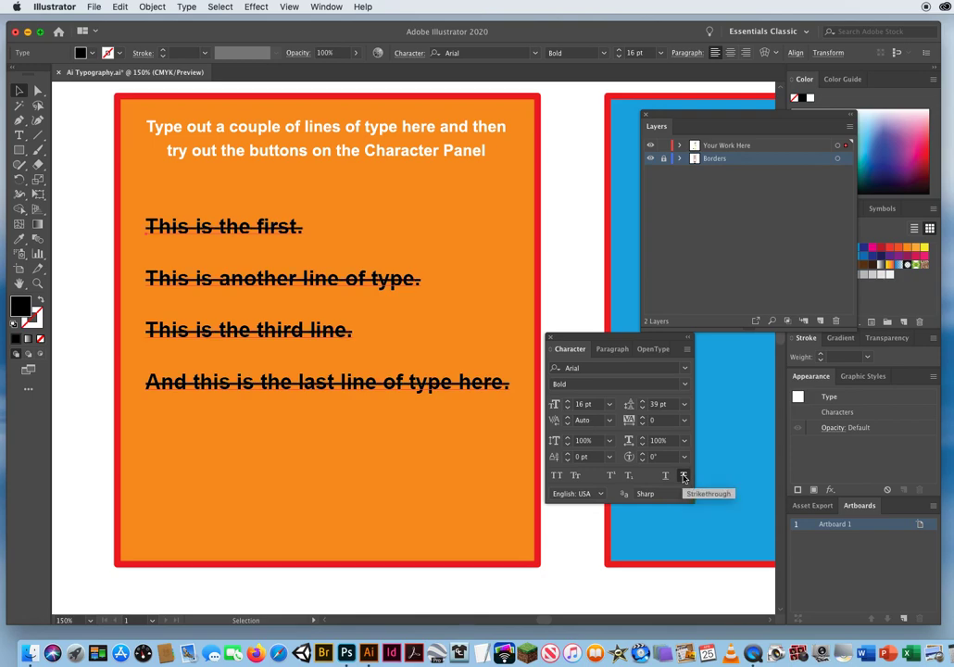
pyautogui.click(683, 476)
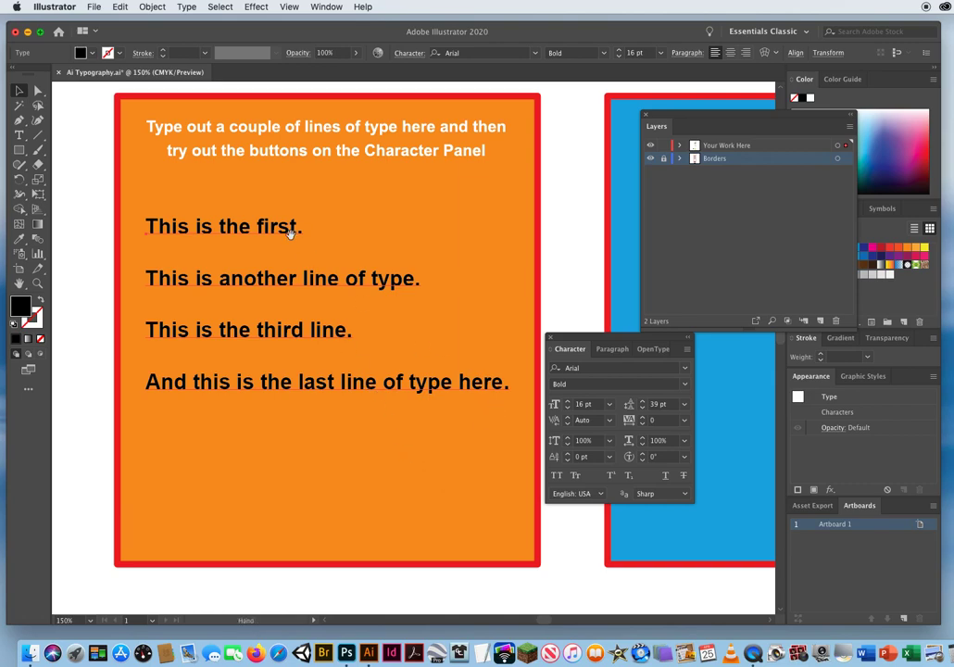
# Deselect the four lines and add the point text "NIKETM" in the white margin above the orange box.
pyautogui.moveTo(291, 229); pyautogui.dragTo(346, 378)
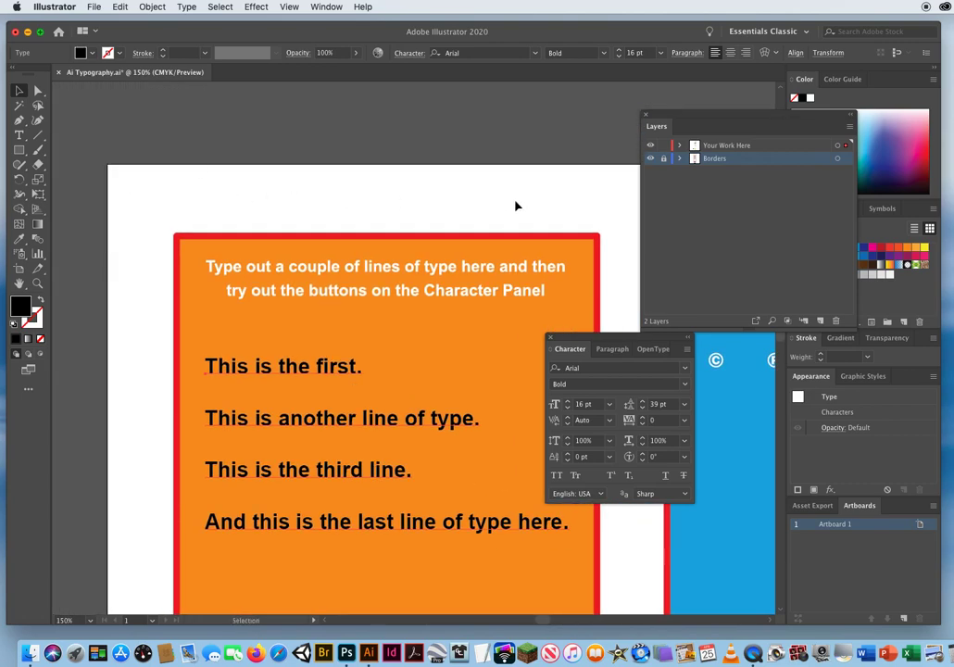
pyautogui.click(133, 202)
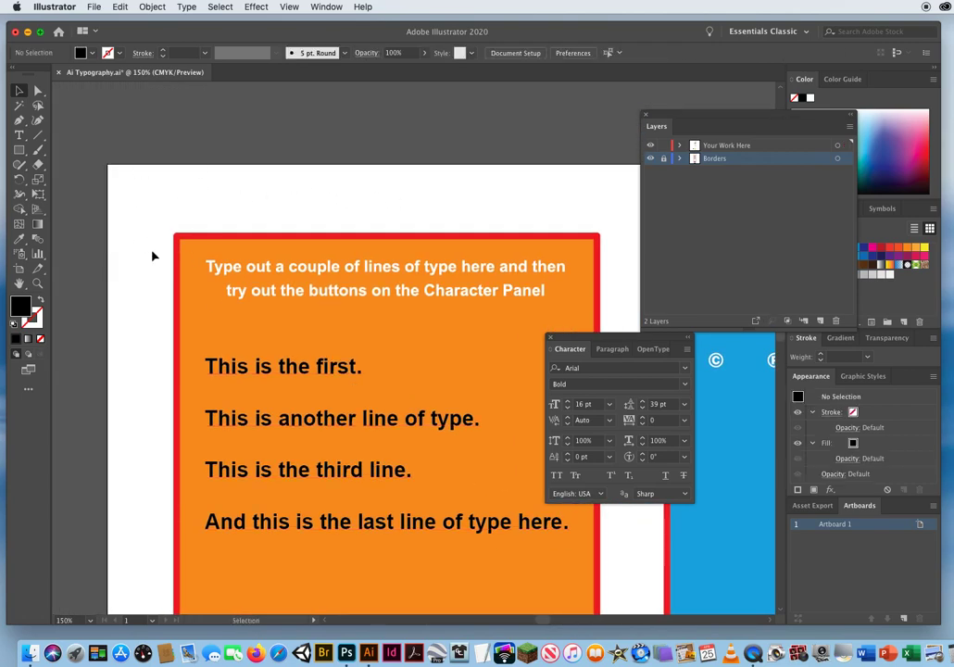
pyautogui.press('t')
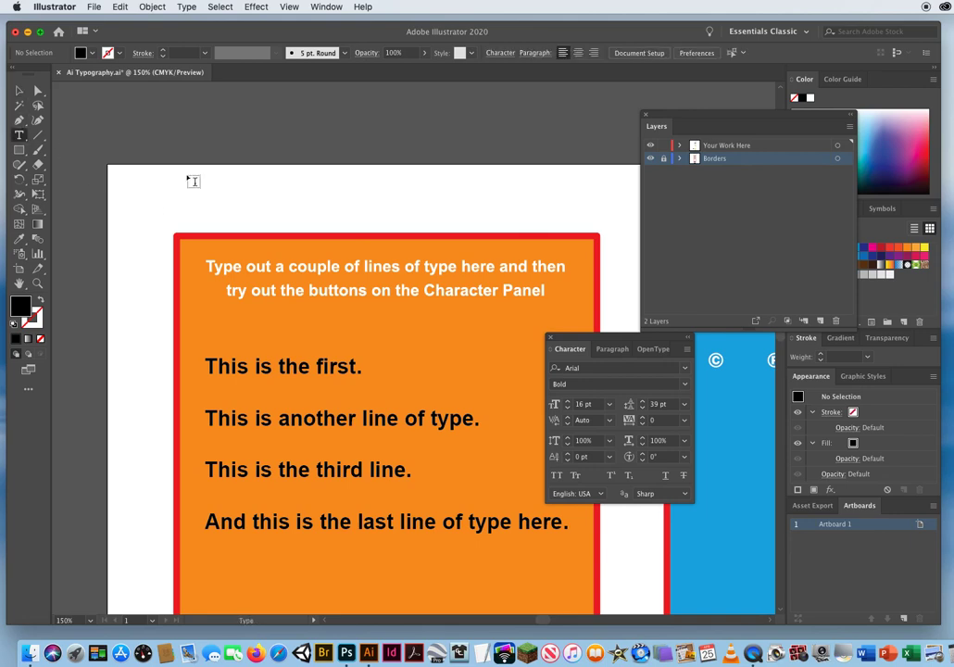
pyautogui.click(192, 201)
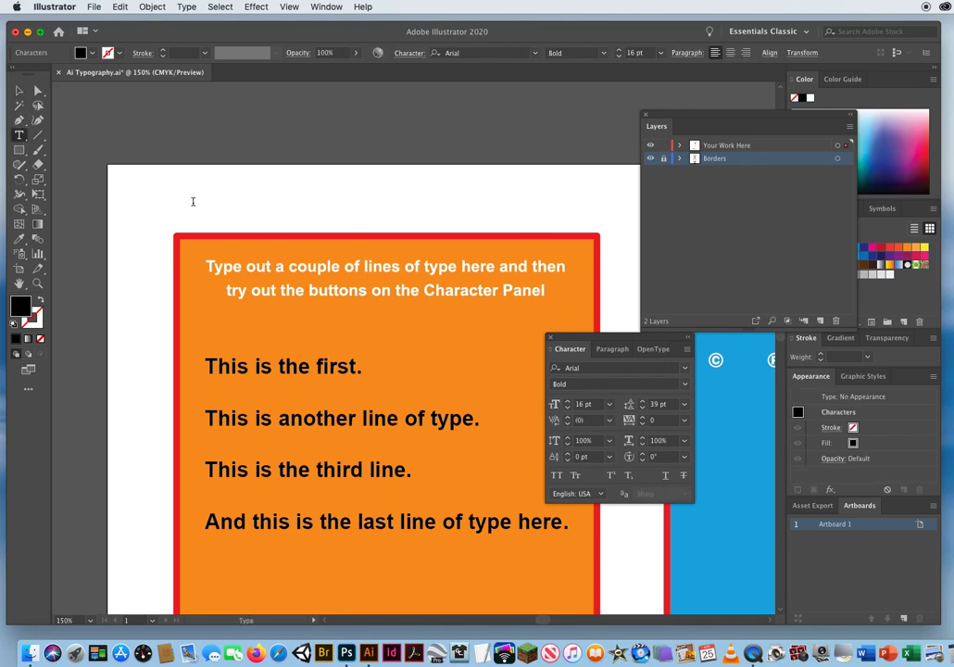
pyautogui.write('IKE')
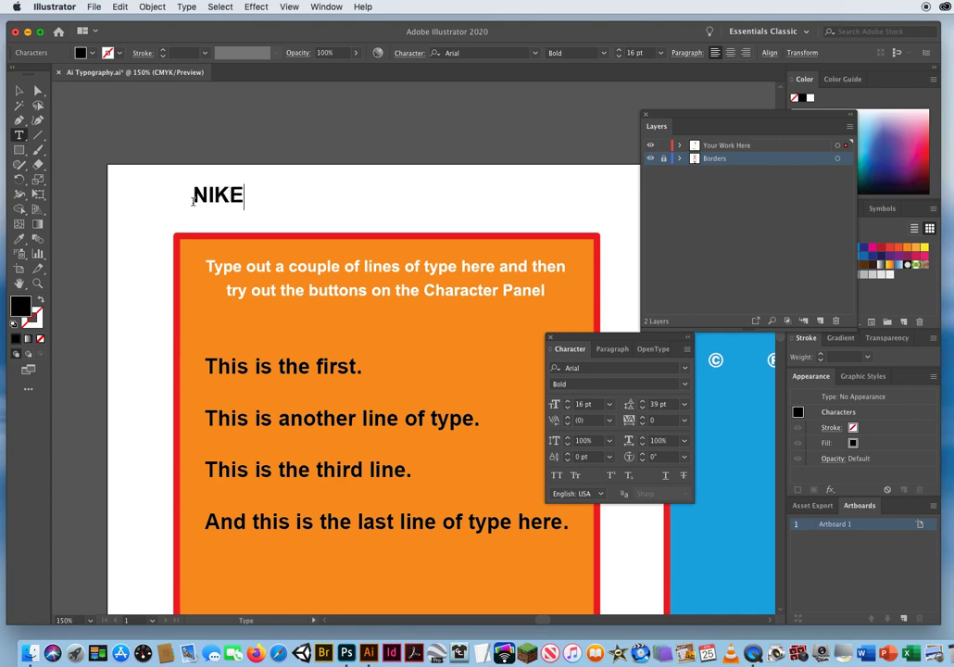
pyautogui.write('TM')
# Try Superscript on the "TM" of "NIKETM" and switch it off again.
pyautogui.moveTo(245, 194); pyautogui.dragTo(275, 194)
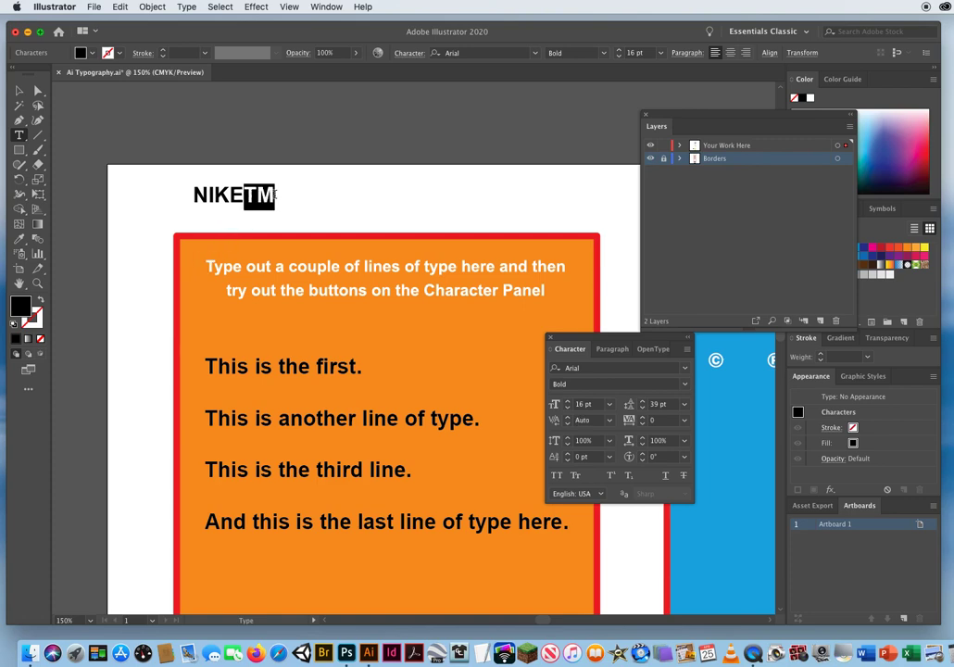
pyautogui.click(611, 477)
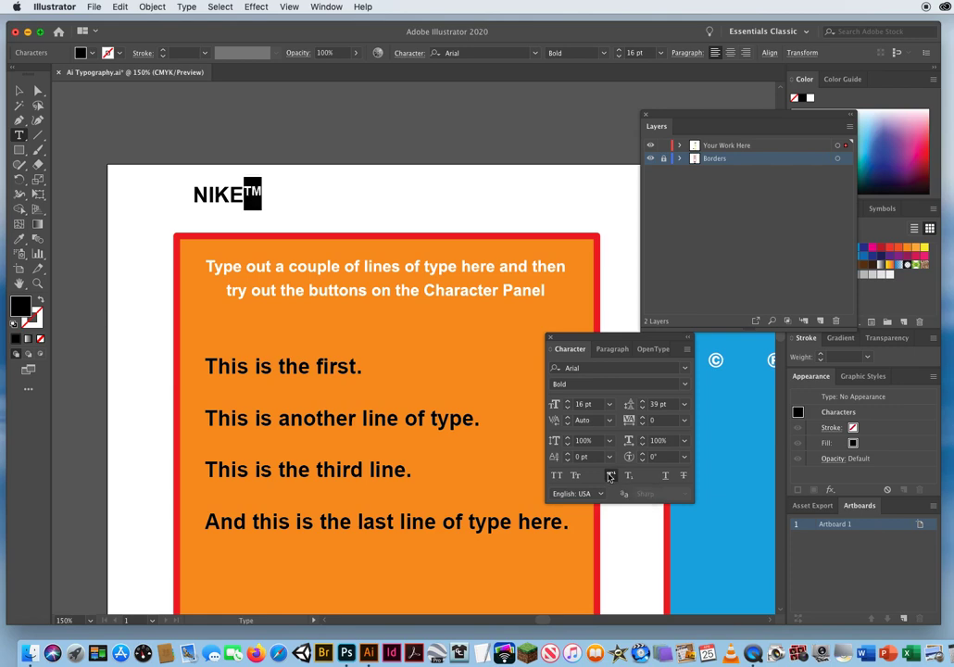
pyautogui.click(18, 90)
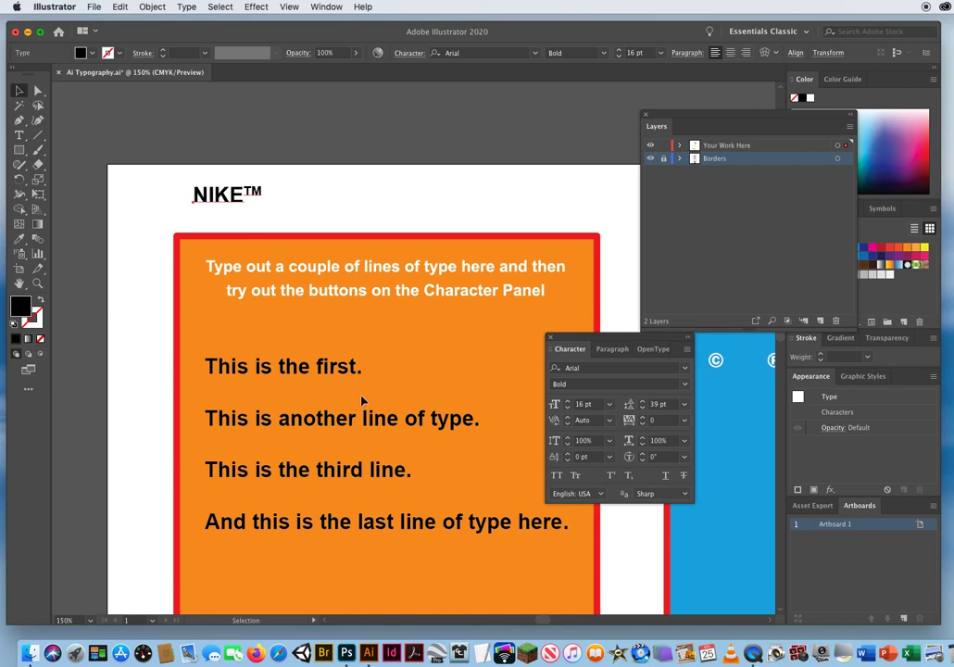
pyautogui.click(19, 135)
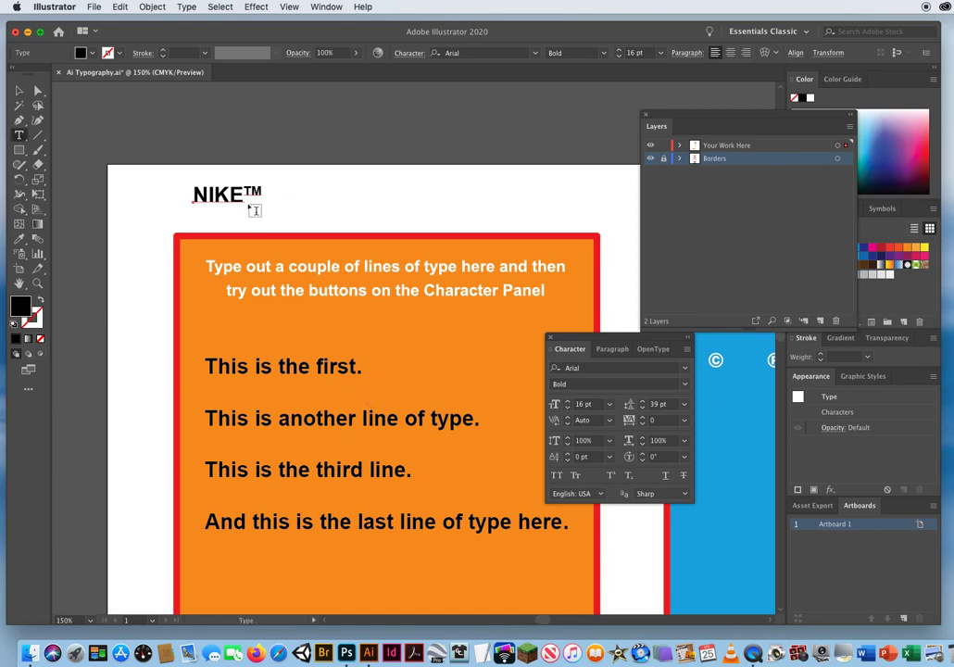
pyautogui.moveTo(243, 192); pyautogui.dragTo(269, 193)
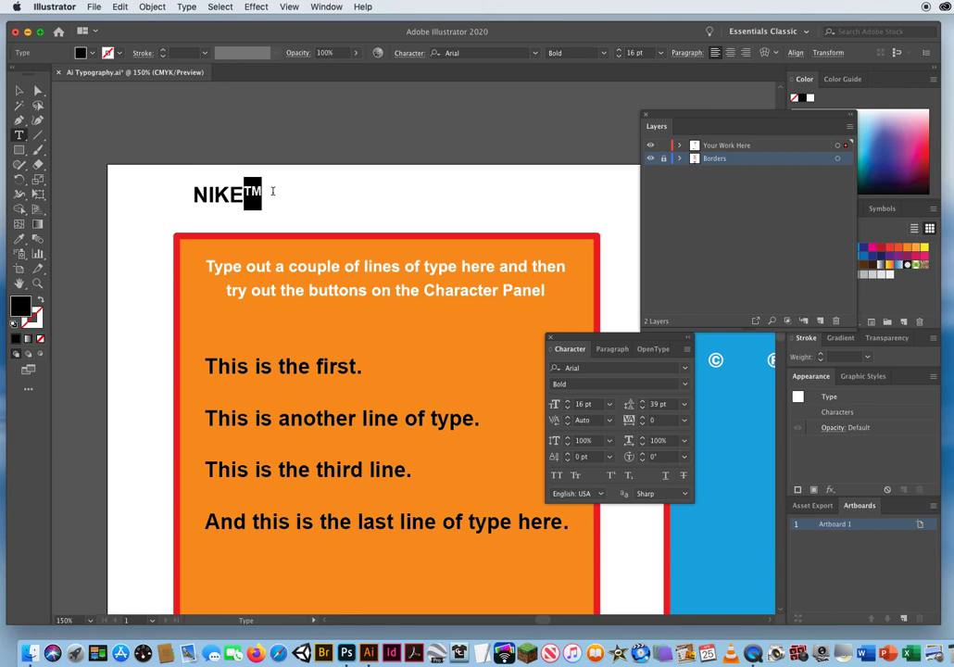
pyautogui.click(611, 476)
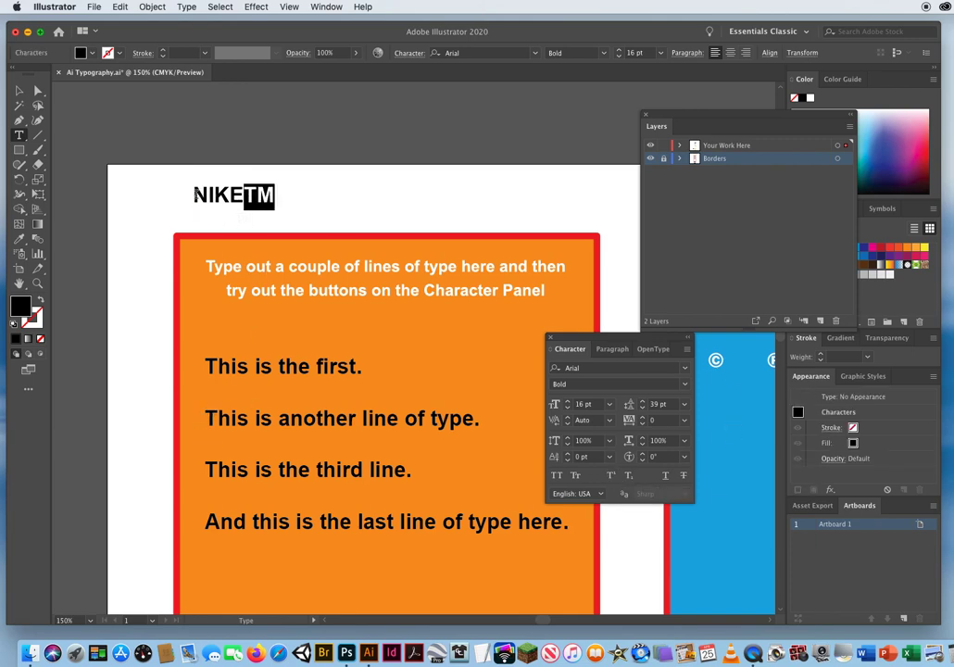
# Replace the text "NIKETM" with "H2O" and format its "2" as subscript.
pyautogui.moveTo(195, 195); pyautogui.dragTo(315, 190)
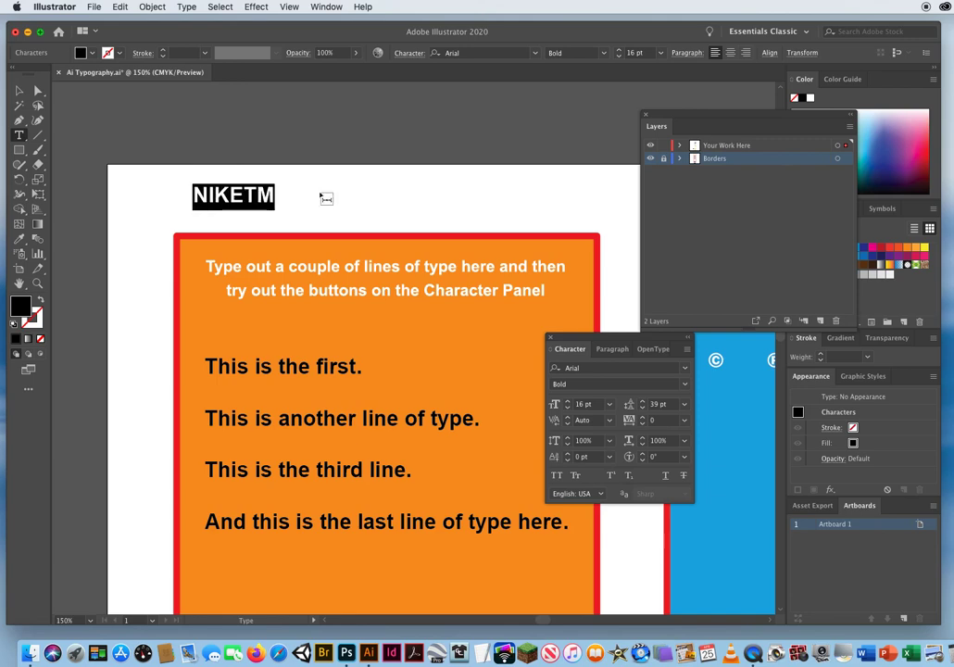
pyautogui.write('H2O')
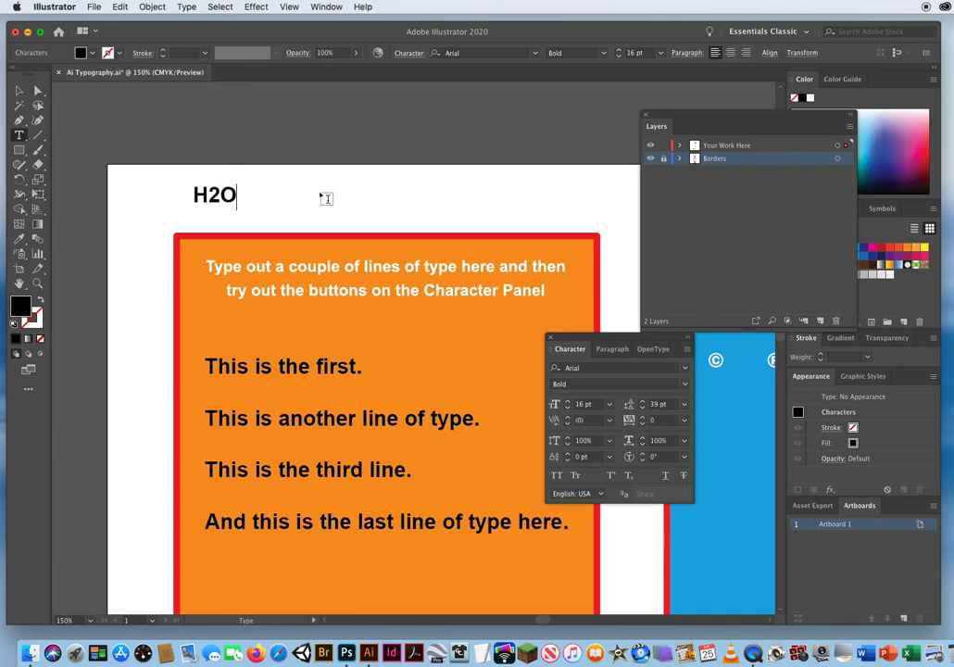
pyautogui.moveTo(208, 195); pyautogui.dragTo(220, 195)
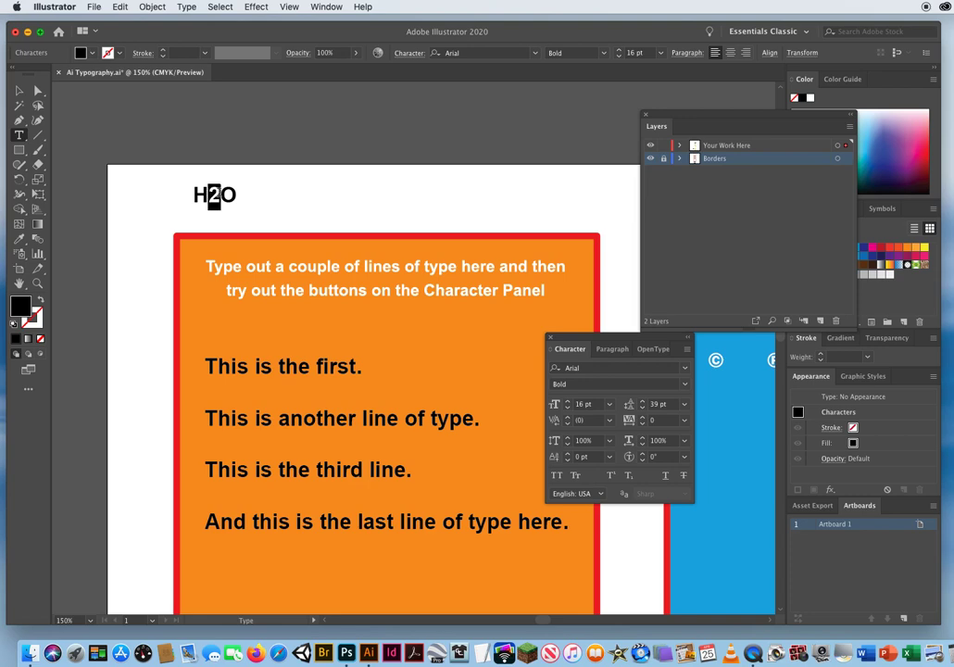
pyautogui.click(628, 475)
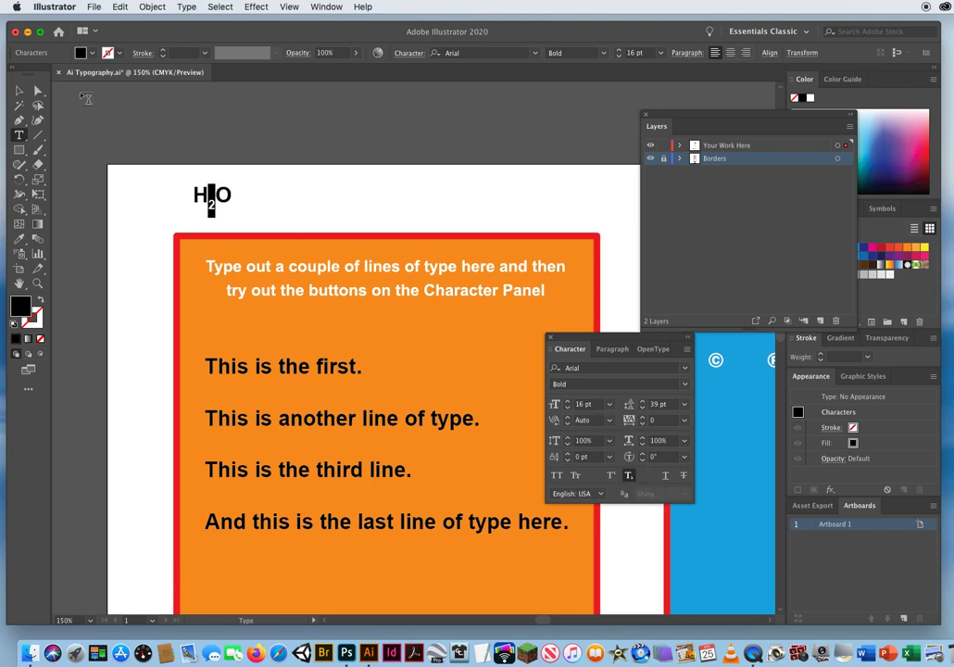
# Move the "H2O" text further along the white margin and switch off subscript on its "2".
pyautogui.click(19, 90)
pyautogui.moveTo(216, 184); pyautogui.dragTo(318, 190)
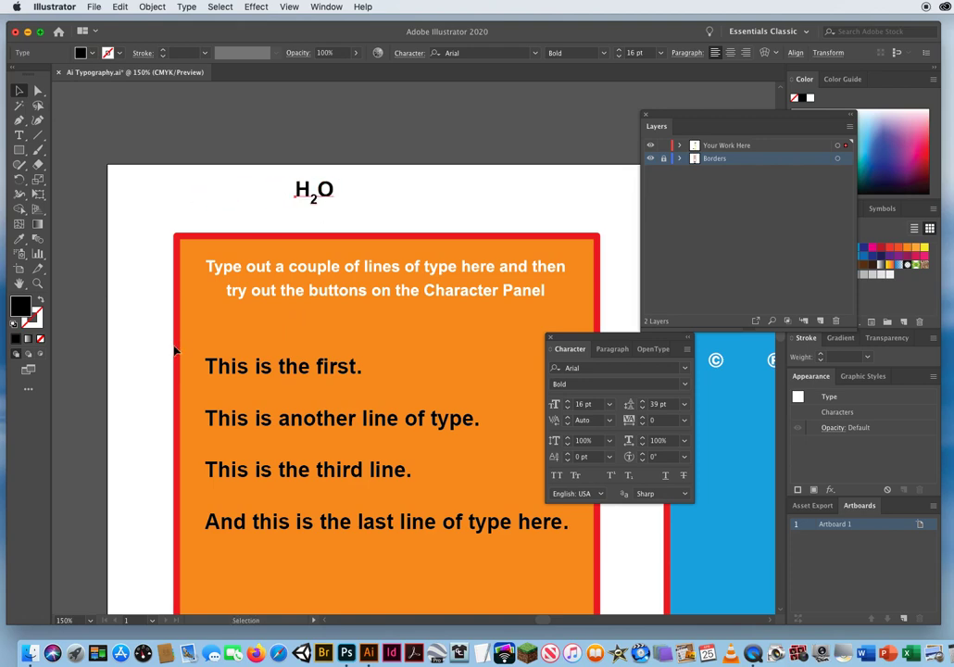
pyautogui.click(18, 134)
pyautogui.moveTo(309, 197); pyautogui.dragTo(318, 198)
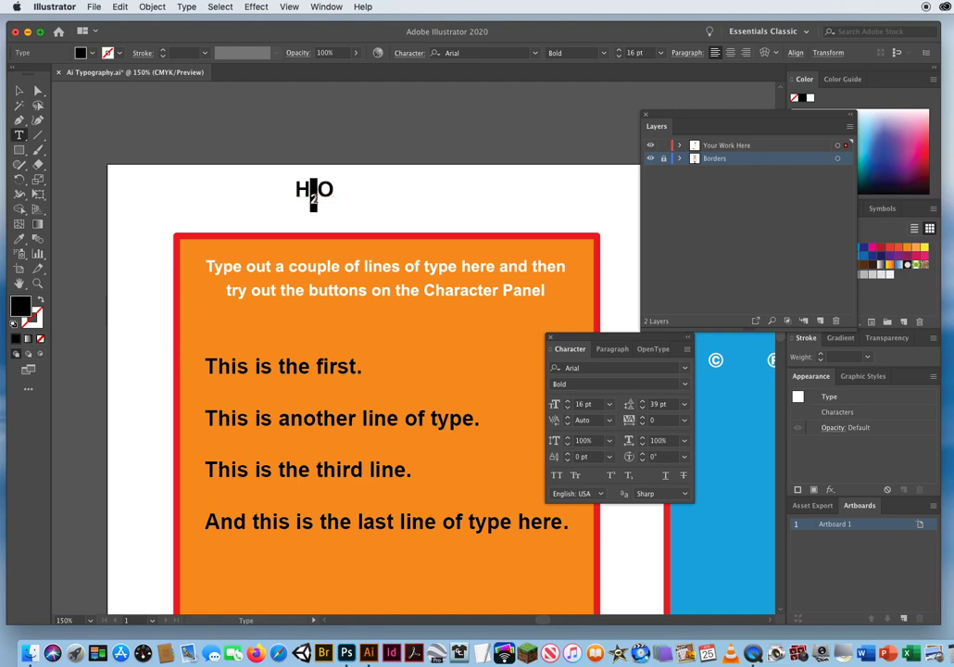
pyautogui.click(629, 477)
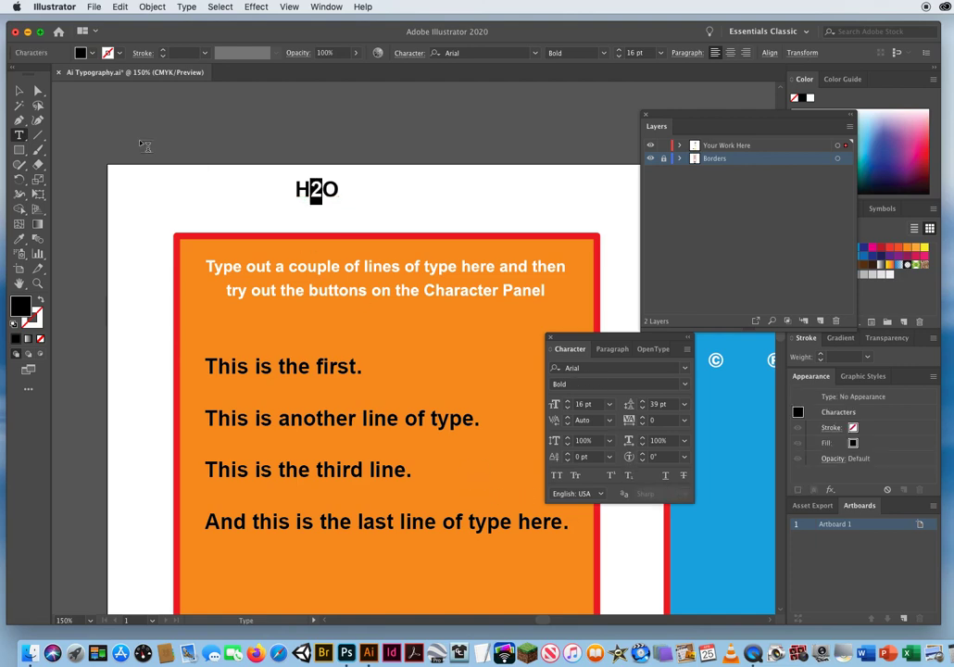
# Delete the "H2O" text object from the white margin above the orange box.
pyautogui.click(19, 90)
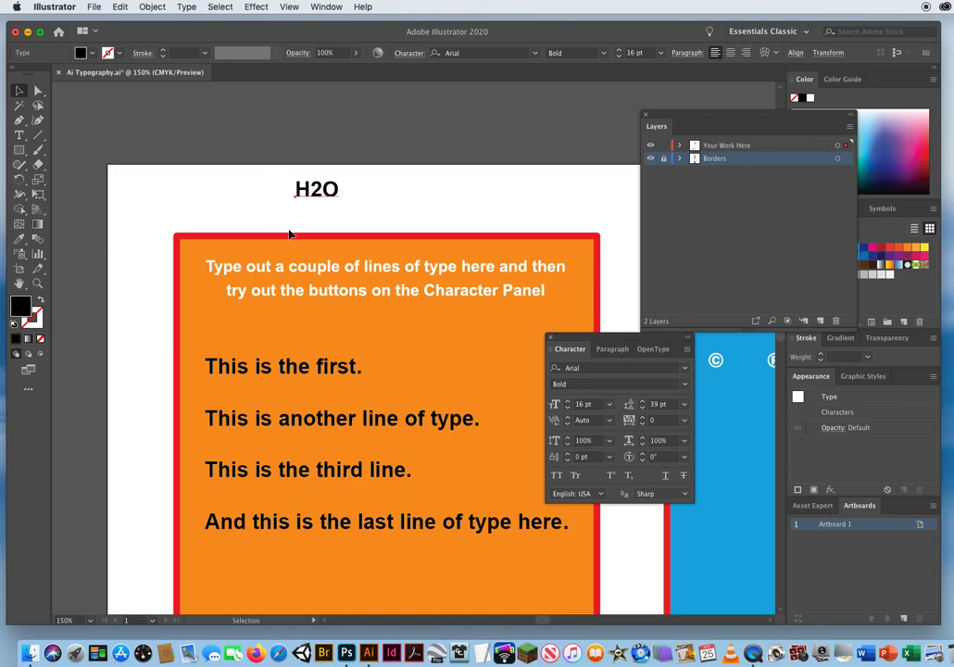
pyautogui.click(519, 369)
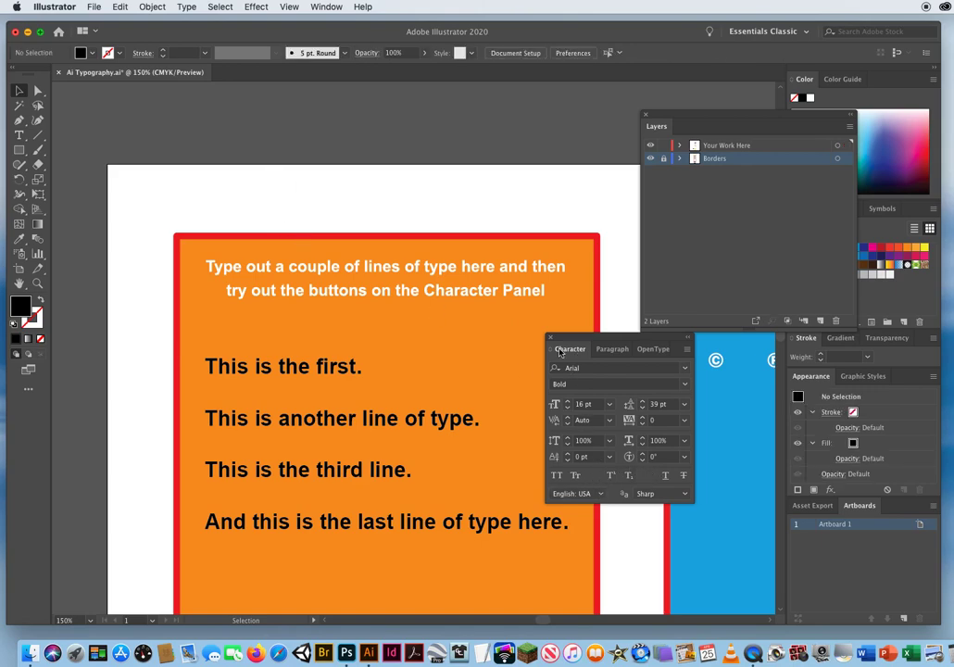
pyautogui.press('space')
pyautogui.moveTo(569, 279); pyautogui.dragTo(457, 249)
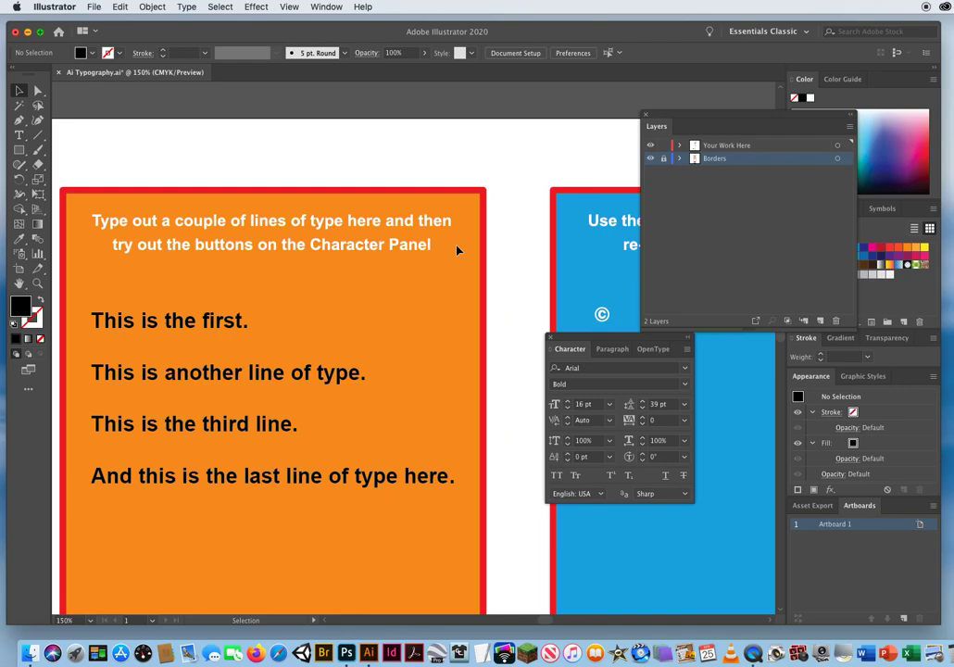
pyautogui.press('space')
pyautogui.moveTo(372, 286); pyautogui.dragTo(413, 268)
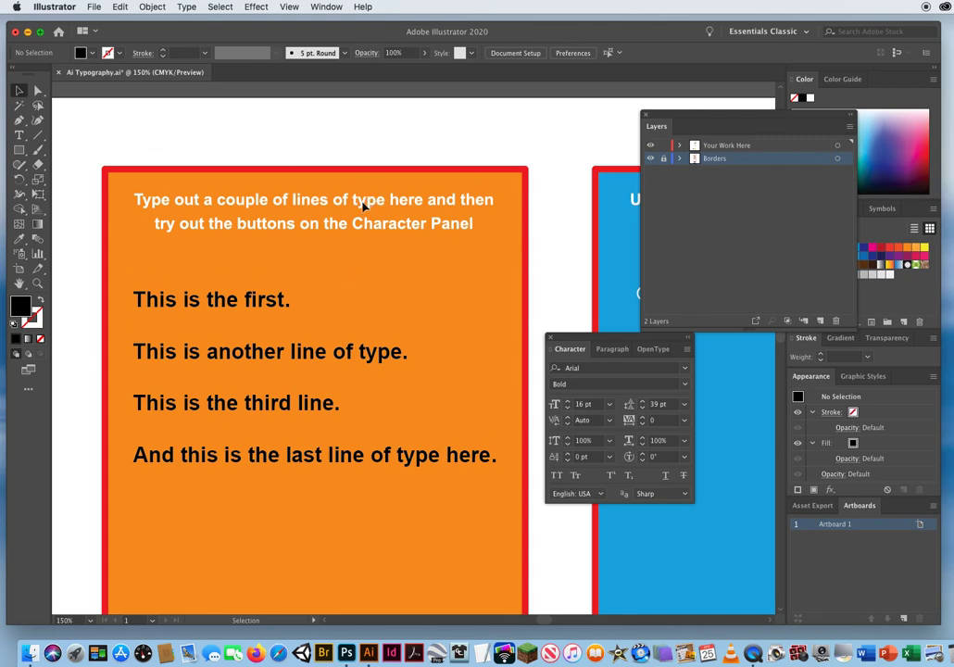
# Save the document to the Desktop as an Illustrator 2020 file named with the author's last and first name plus "Typography".
pyautogui.click(93, 7)
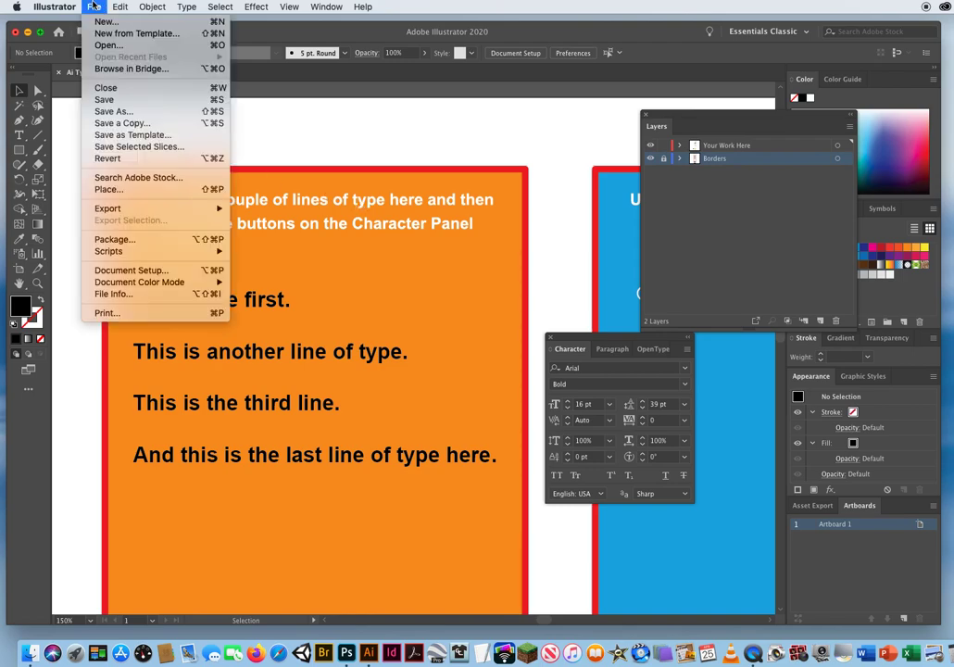
pyautogui.click(107, 112)
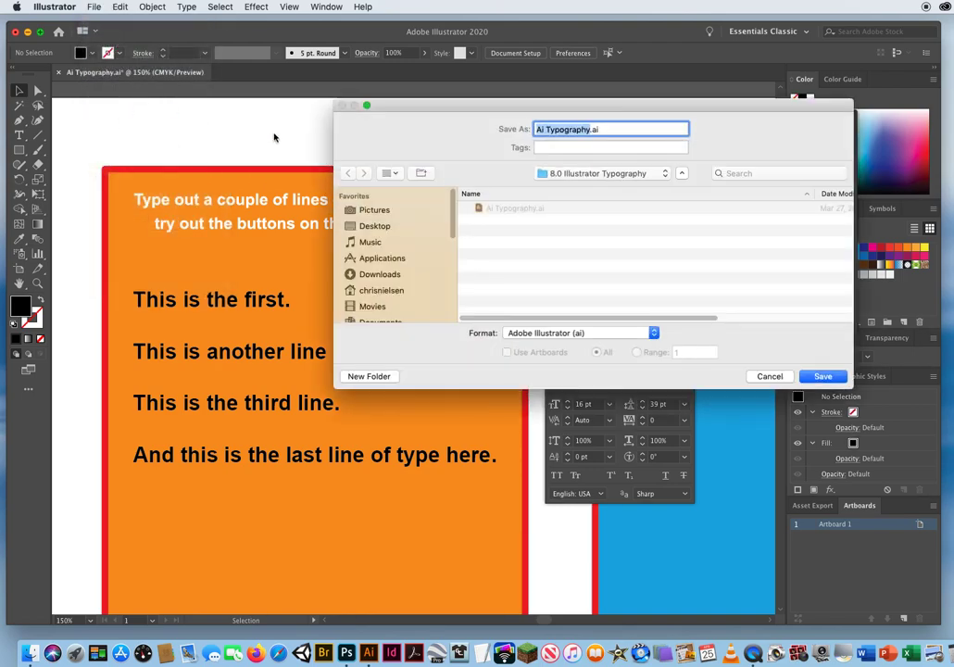
pyautogui.click(397, 227)
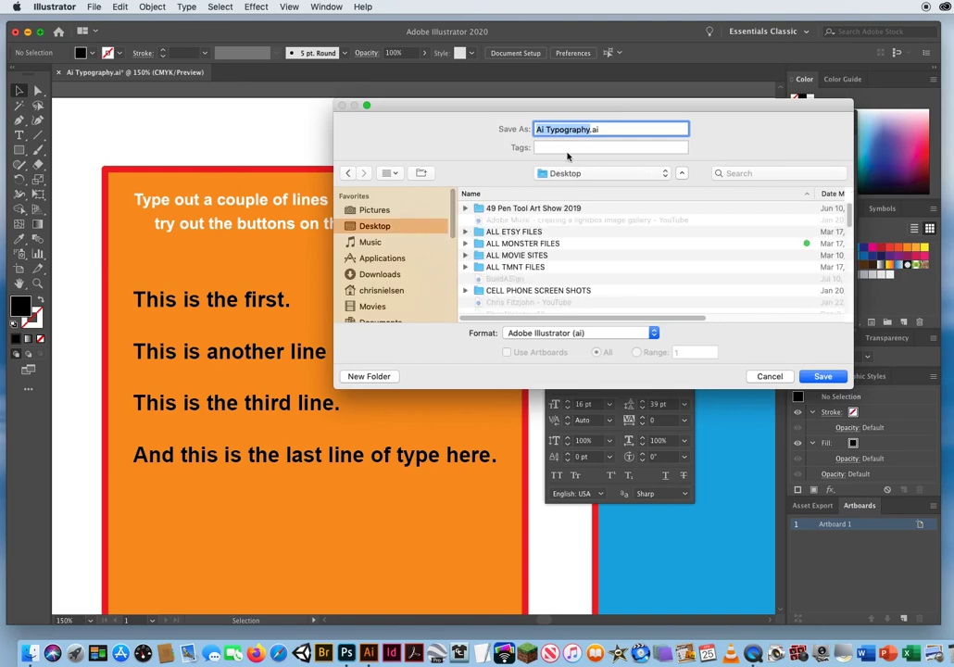
pyautogui.write('NielsenChris')
pyautogui.write('Typographuy')
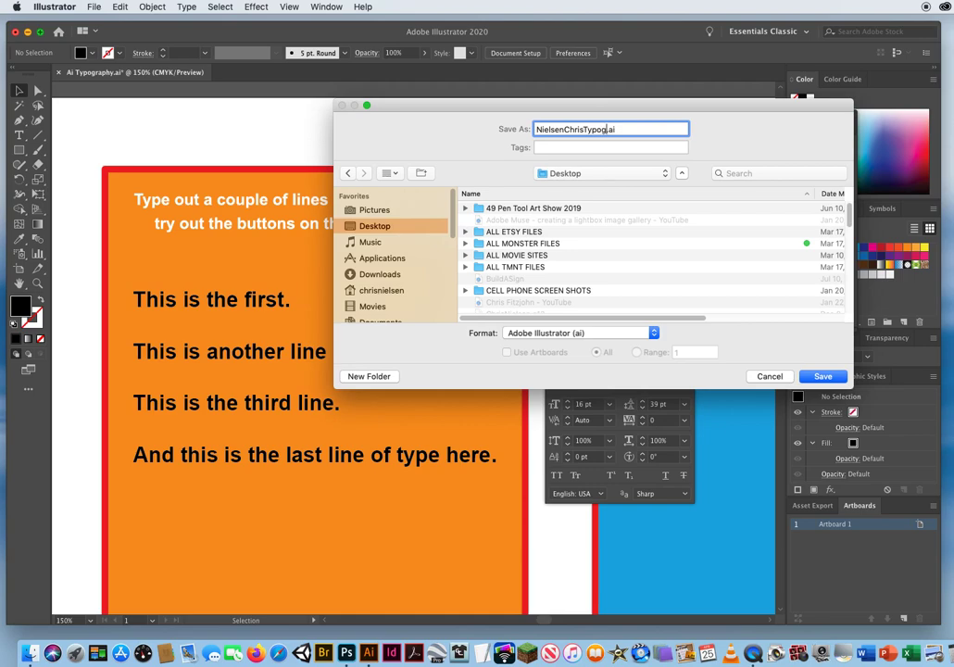
pyautogui.press('BackSpace')
pyautogui.press('BackSpace')
pyautogui.write('y')
pyautogui.press('Return')
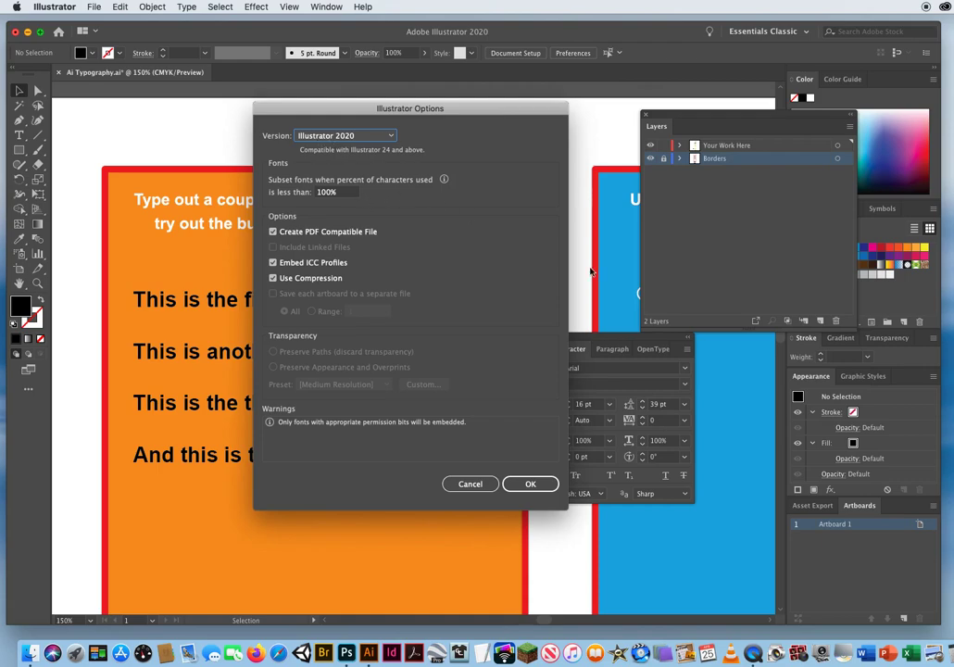
pyautogui.click(531, 483)
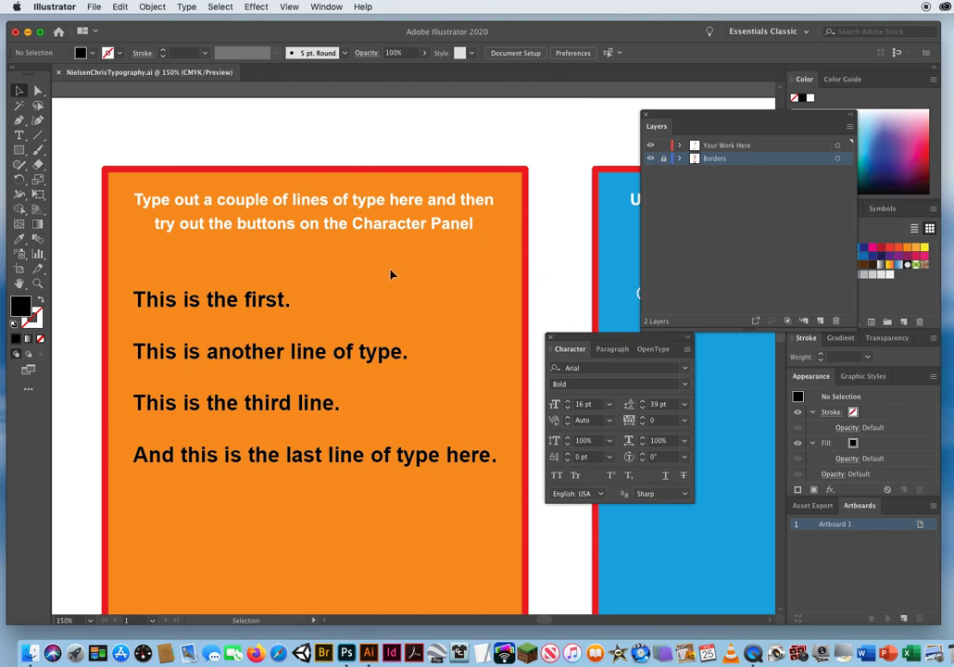
# Set the default type font to Helvetica Bold for the glyph exercise in the blue box.
pyautogui.press('space')
pyautogui.moveTo(592, 293); pyautogui.dragTo(170, 248)
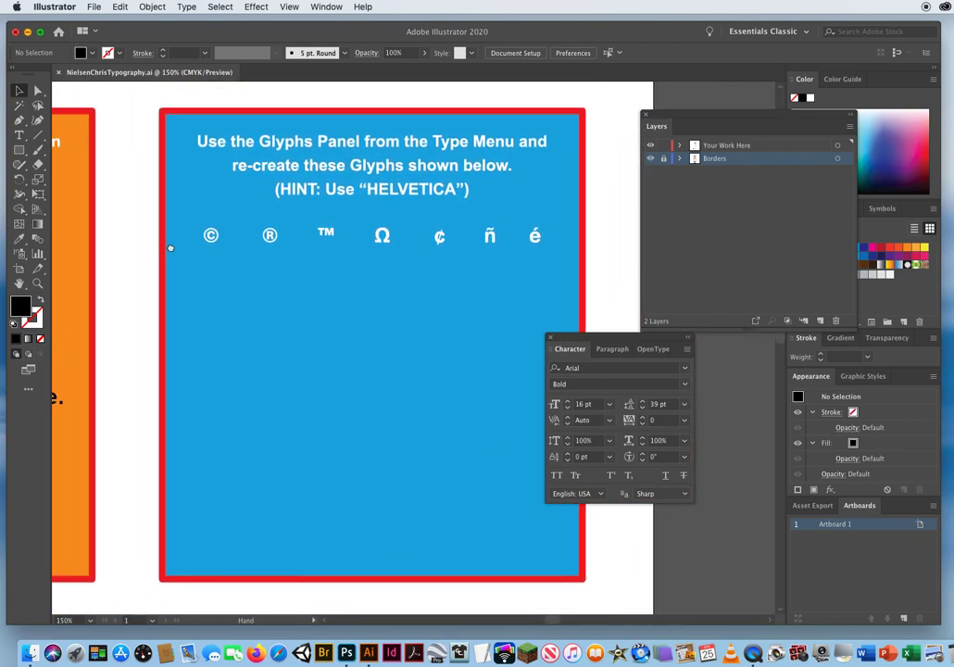
pyautogui.moveTo(565, 336); pyautogui.dragTo(637, 354)
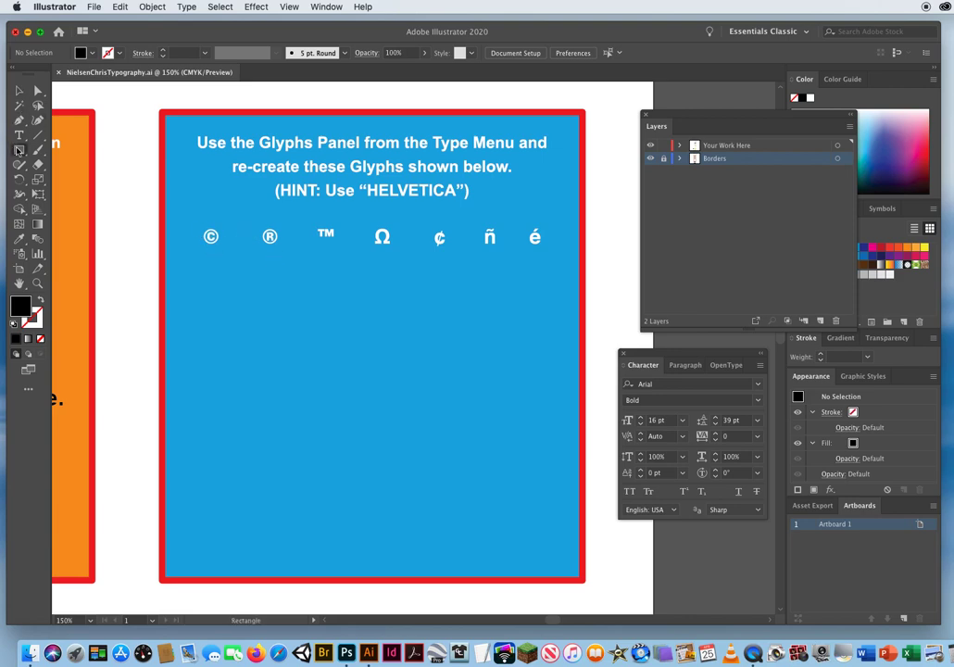
pyautogui.moveTo(19, 149); pyautogui.dragTo(51, 140)
pyautogui.click(18, 91)
pyautogui.moveTo(643, 360); pyautogui.dragTo(425, 316)
pyautogui.click(491, 341)
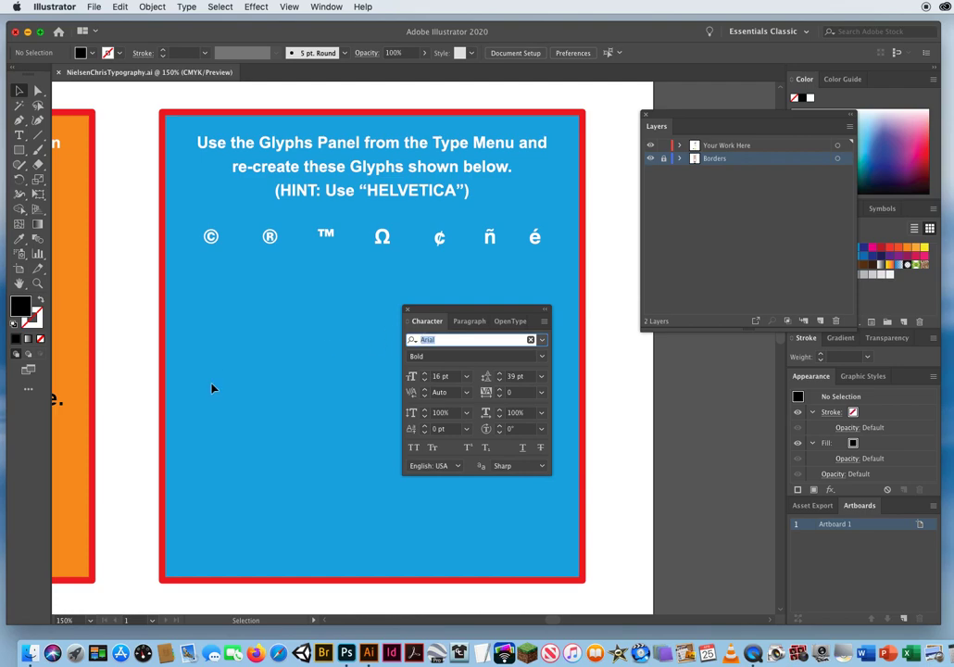
pyautogui.write('helv')
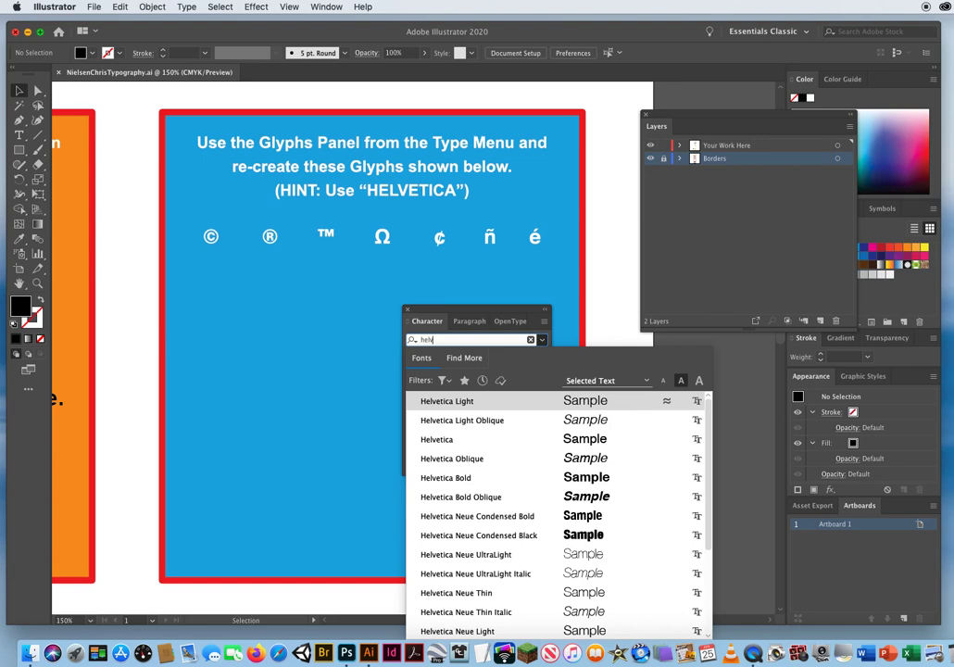
pyautogui.click(482, 480)
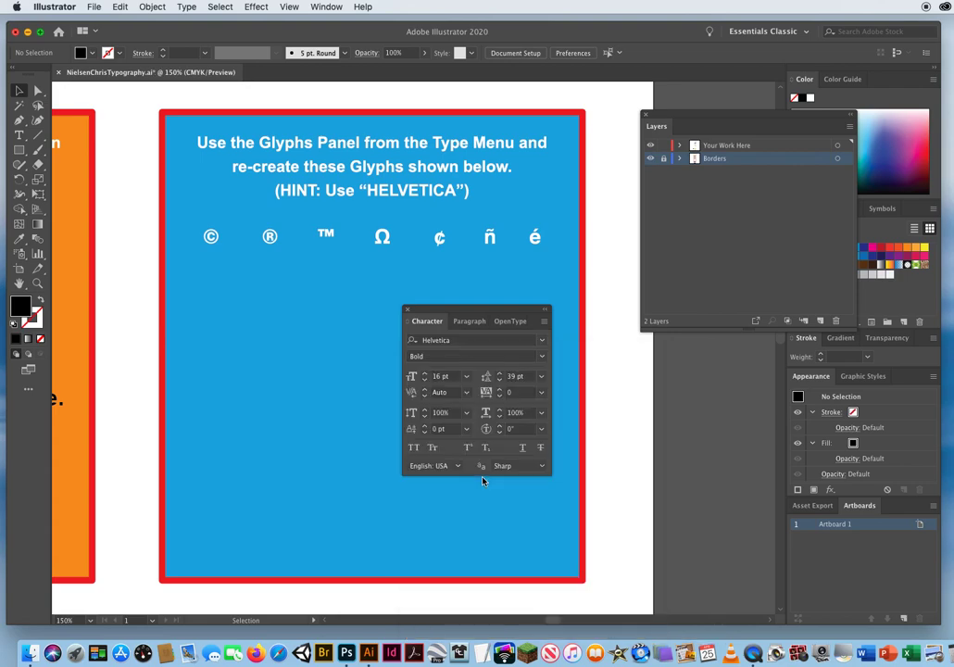
# Set the font size for new type to 21 pt.
pyautogui.moveTo(435, 320); pyautogui.dragTo(523, 328)
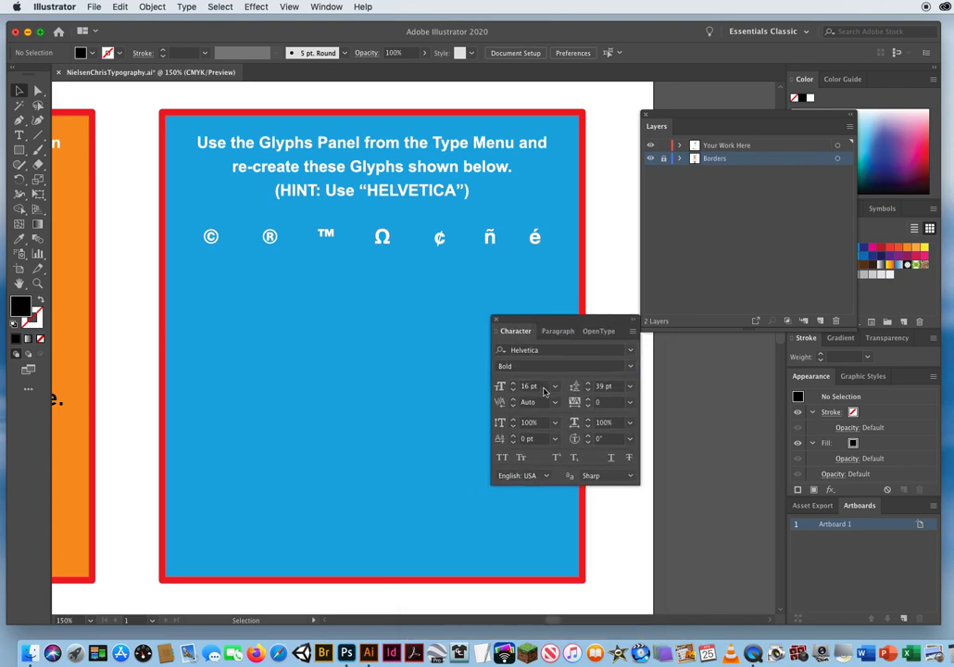
pyautogui.click(535, 386)
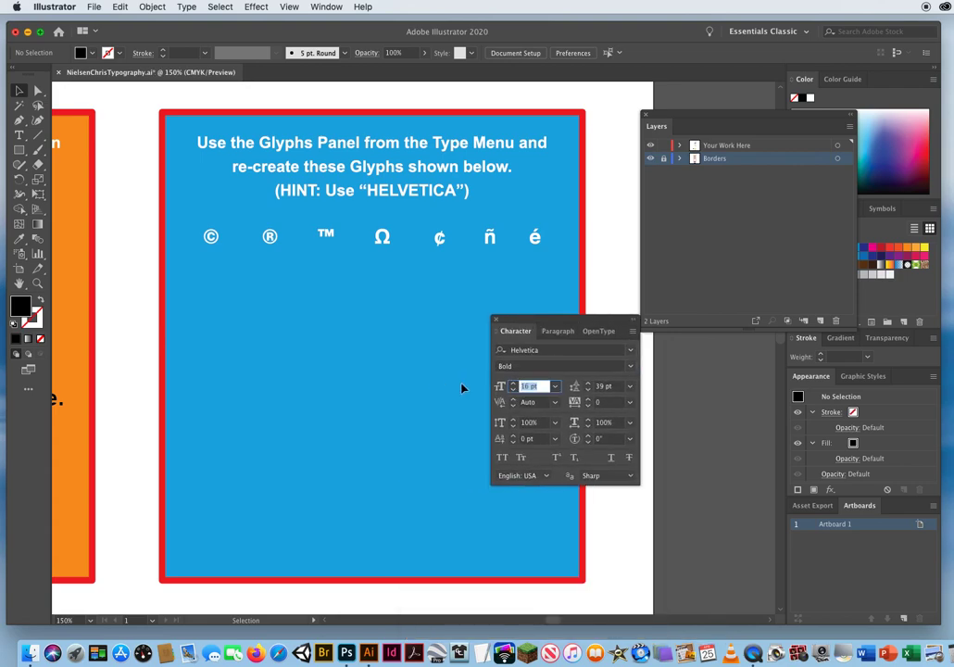
pyautogui.click(555, 386)
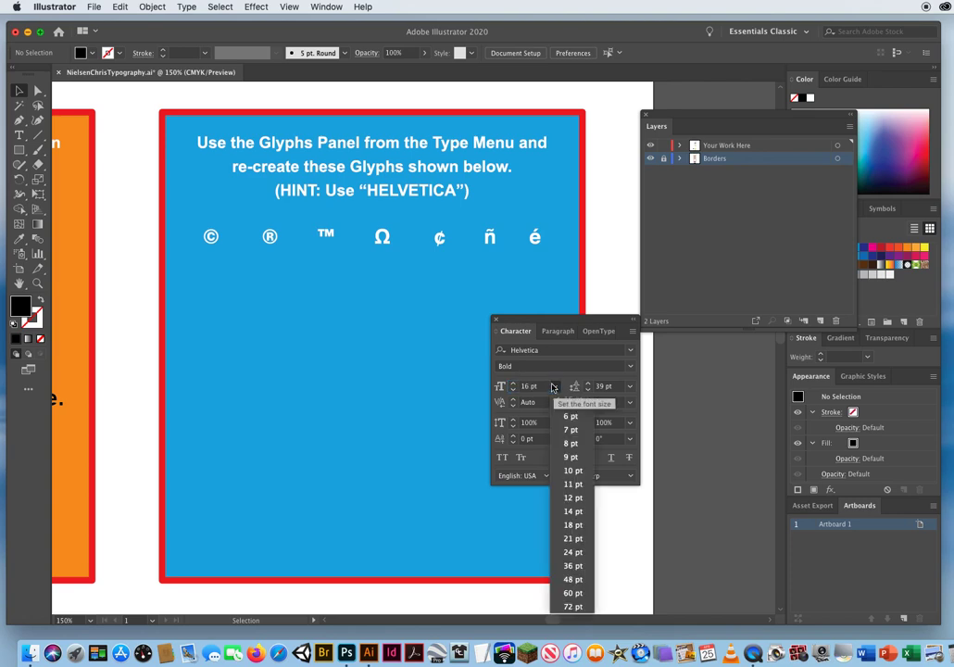
pyautogui.click(574, 540)
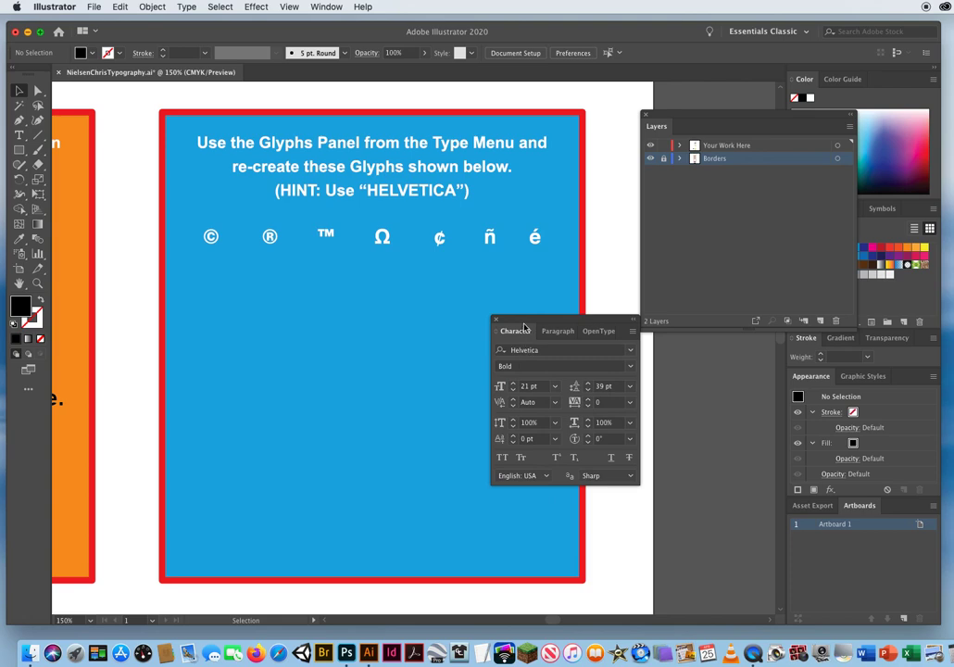
# Check the kerning, tracking, vertical and horizontal scale, baseline shift and character rotation values.
pyautogui.moveTo(515, 322); pyautogui.dragTo(420, 277)
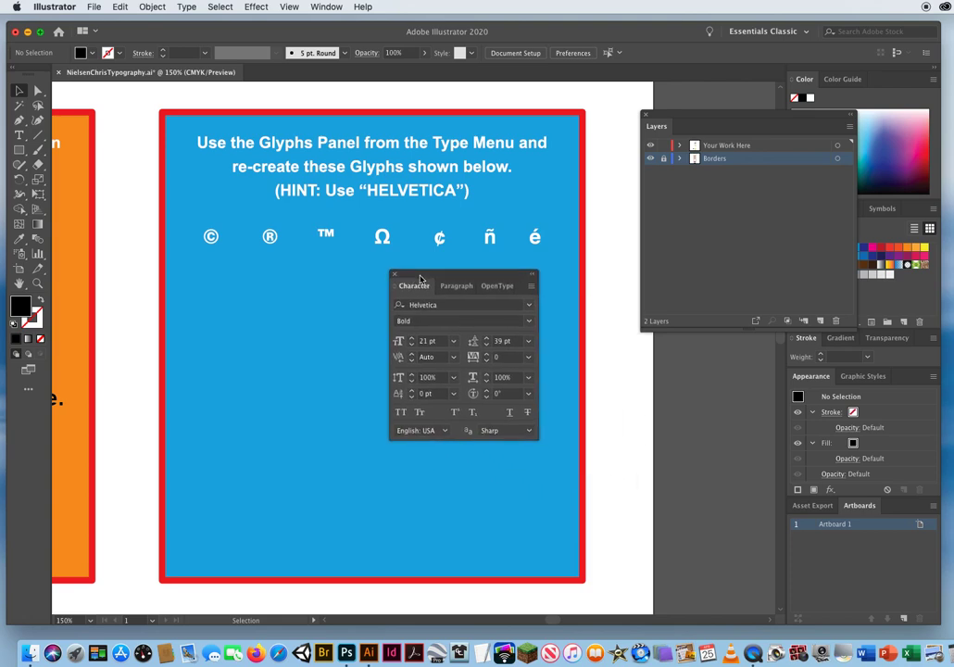
pyautogui.click(428, 357)
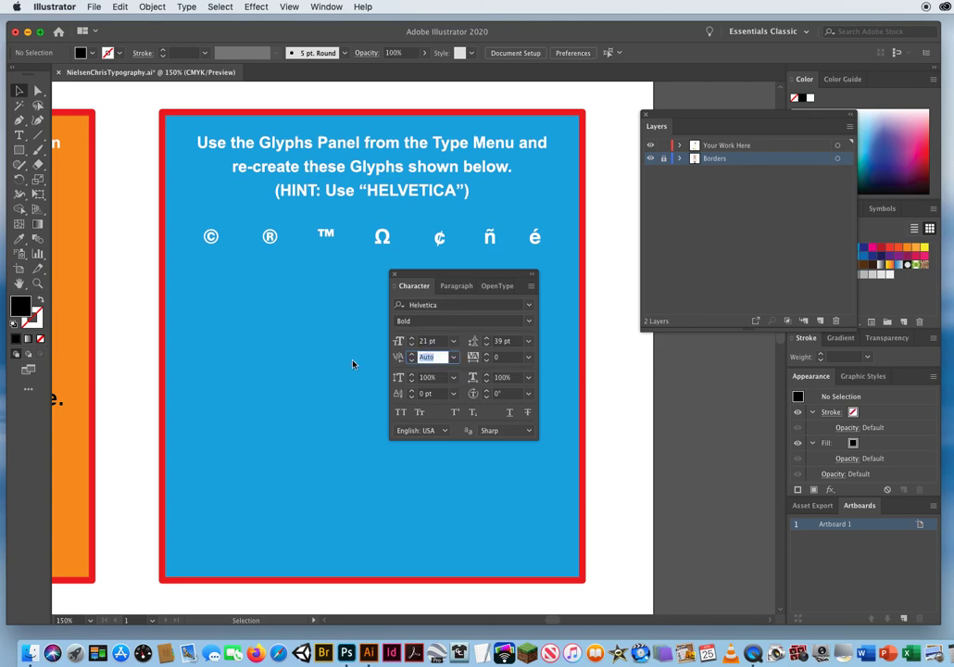
pyautogui.press('Tab')
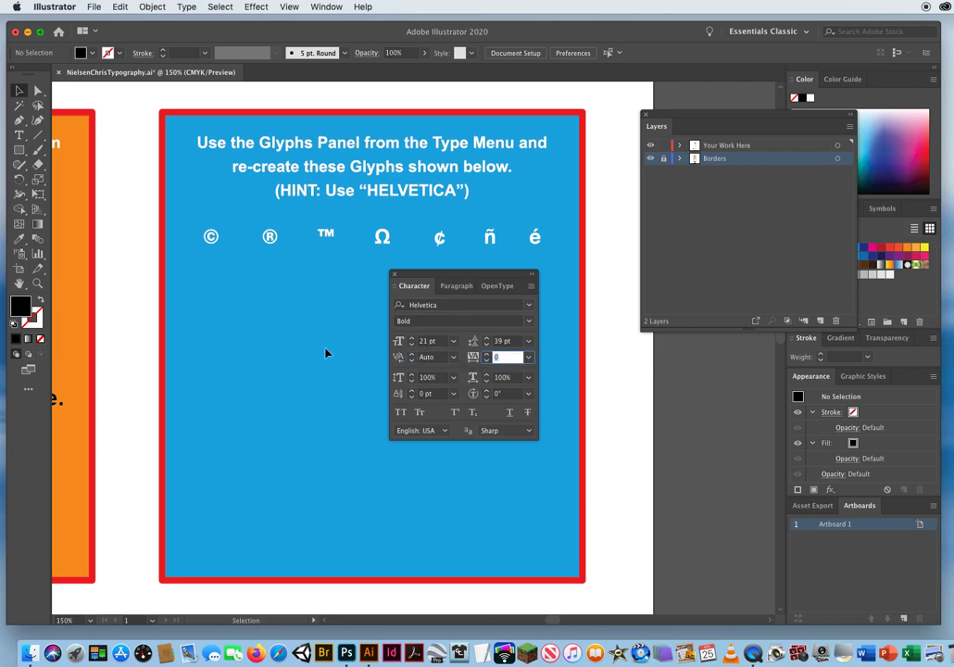
pyautogui.press('Tab')
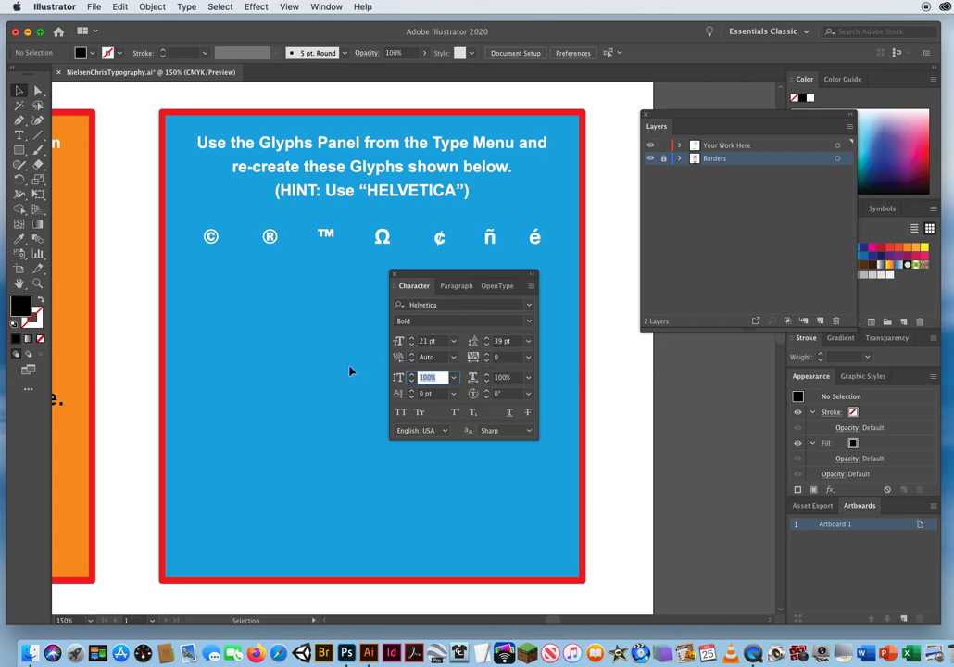
pyautogui.press('Tab')
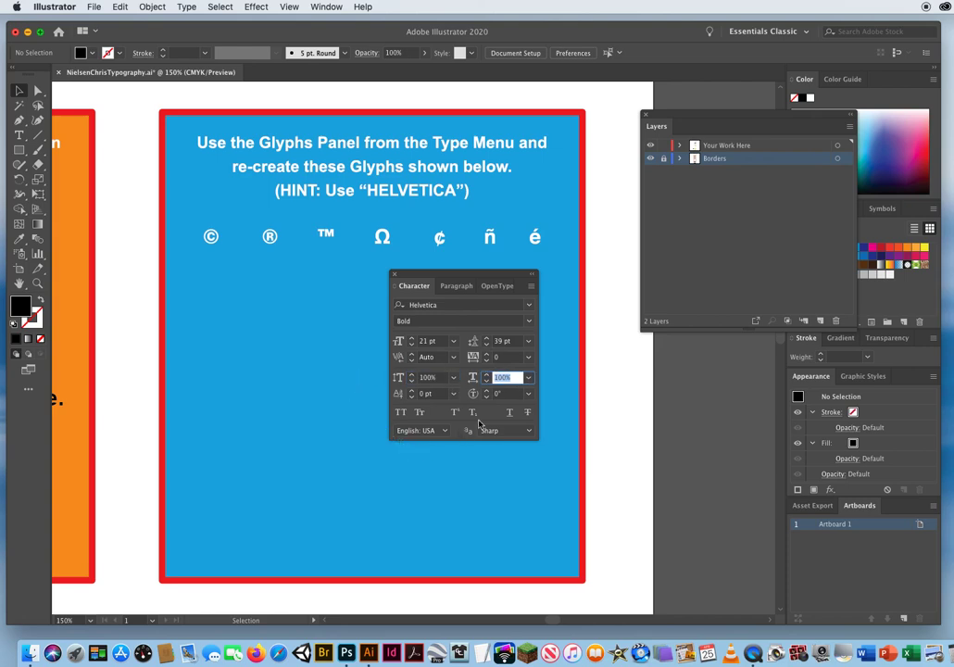
pyautogui.press('Tab')
pyautogui.press('Tab')
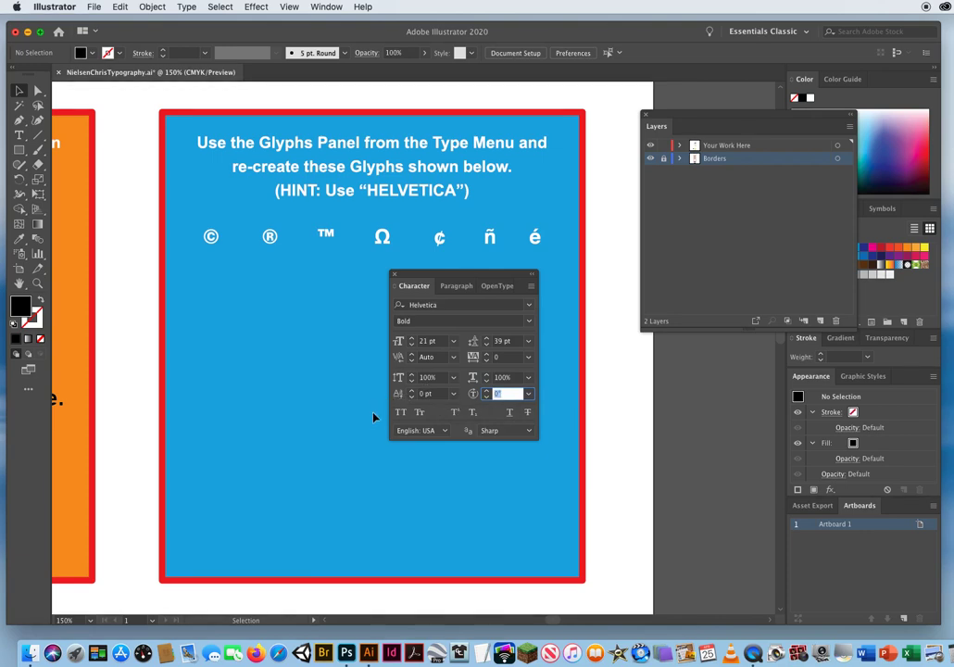
pyautogui.hotkey('shift', 'Tab')
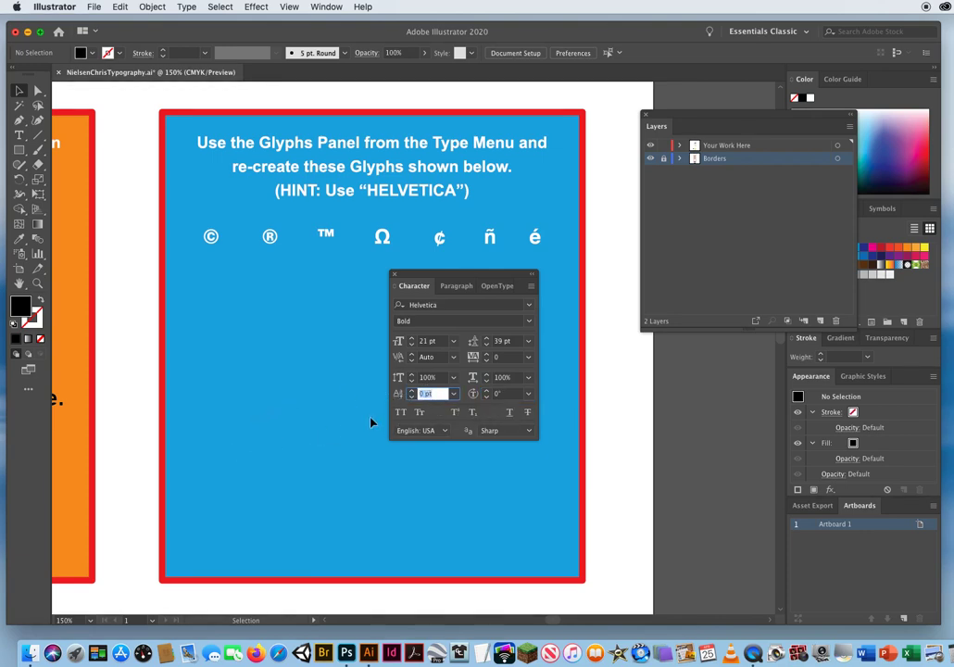
# Set the leading for new type to Auto.
pyautogui.click(516, 341)
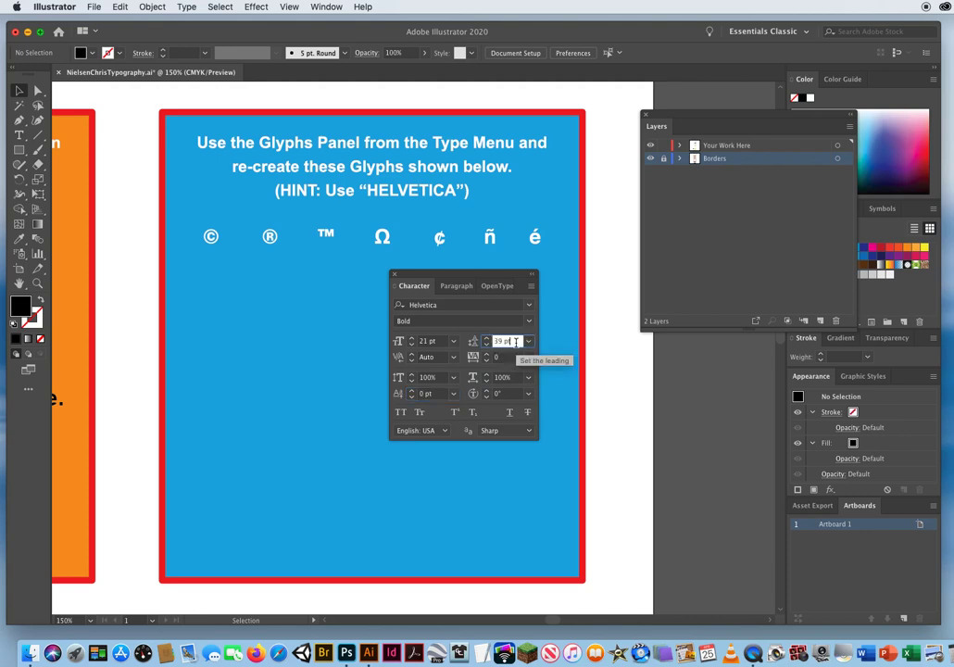
pyautogui.doubleClick(515, 342)
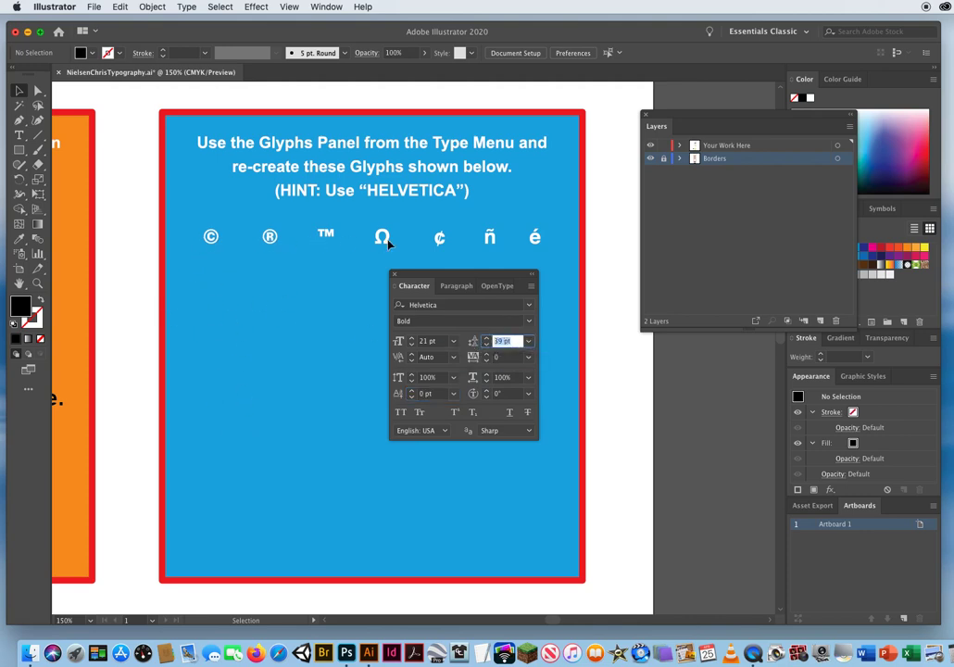
pyautogui.click(528, 341)
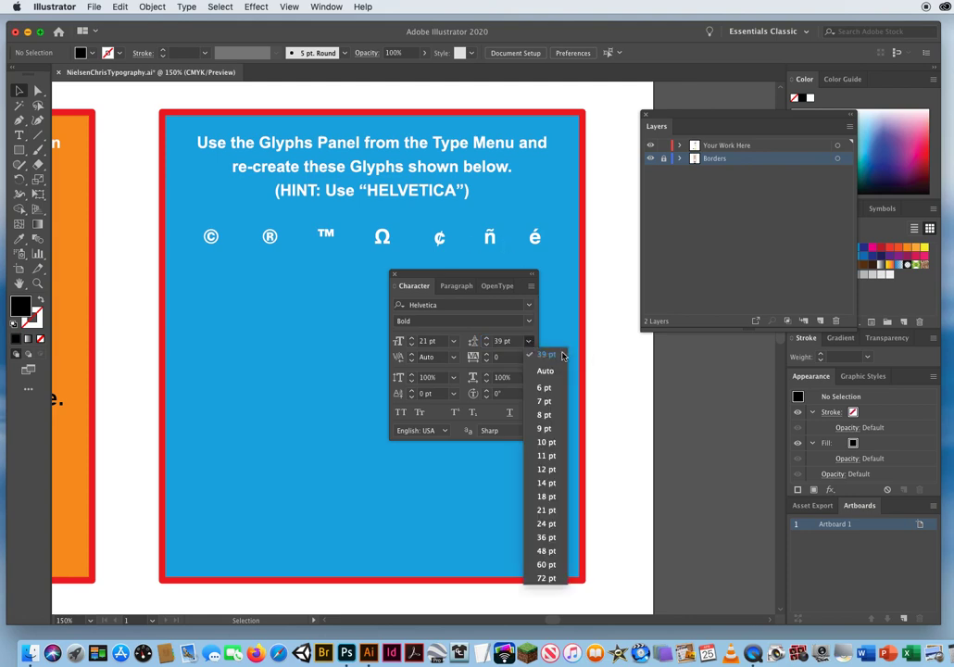
pyautogui.click(552, 371)
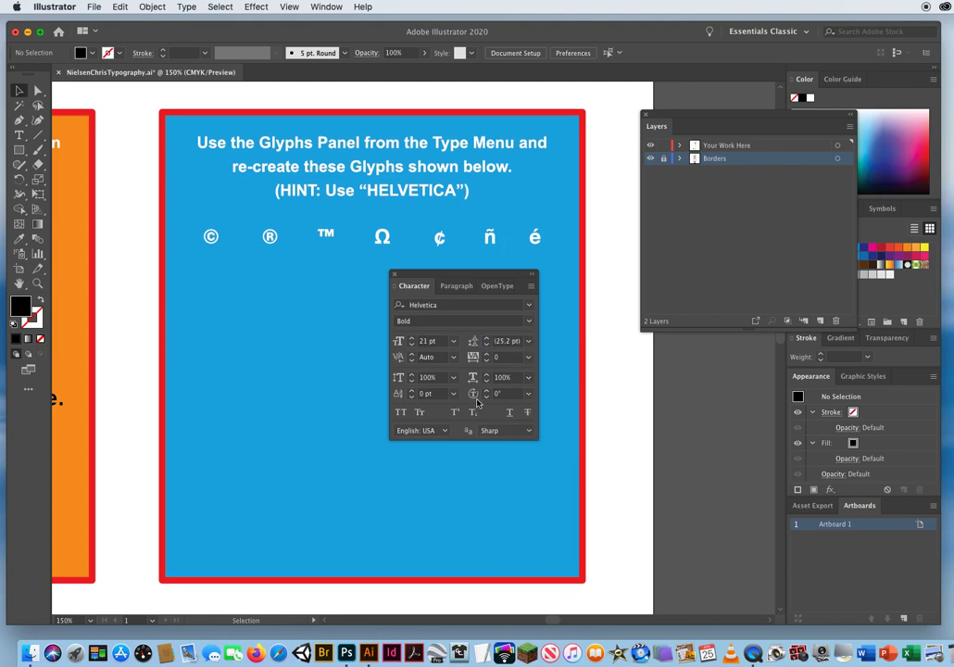
# Open the Glyphs panel and arrange it and the Character panel clear of the blue box's working area.
pyautogui.moveTo(433, 278); pyautogui.dragTo(488, 350)
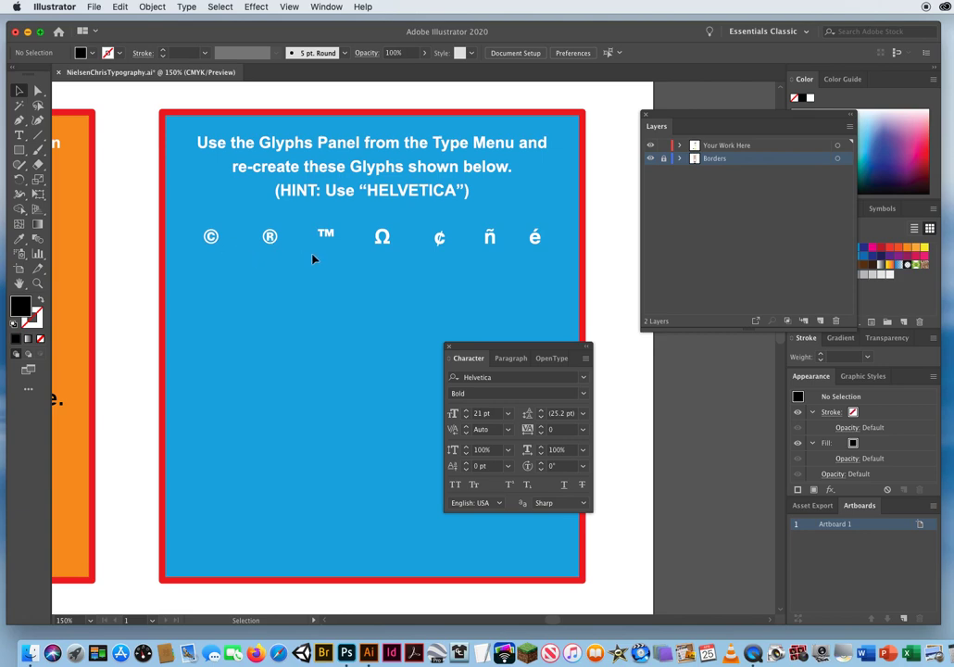
pyautogui.moveTo(463, 349); pyautogui.dragTo(626, 377)
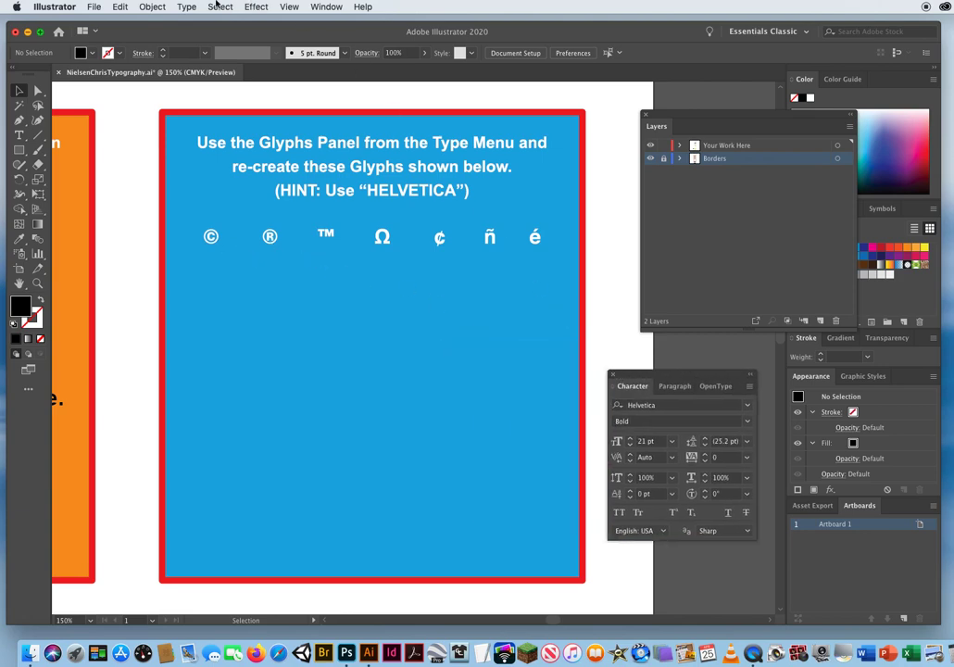
pyautogui.click(188, 8)
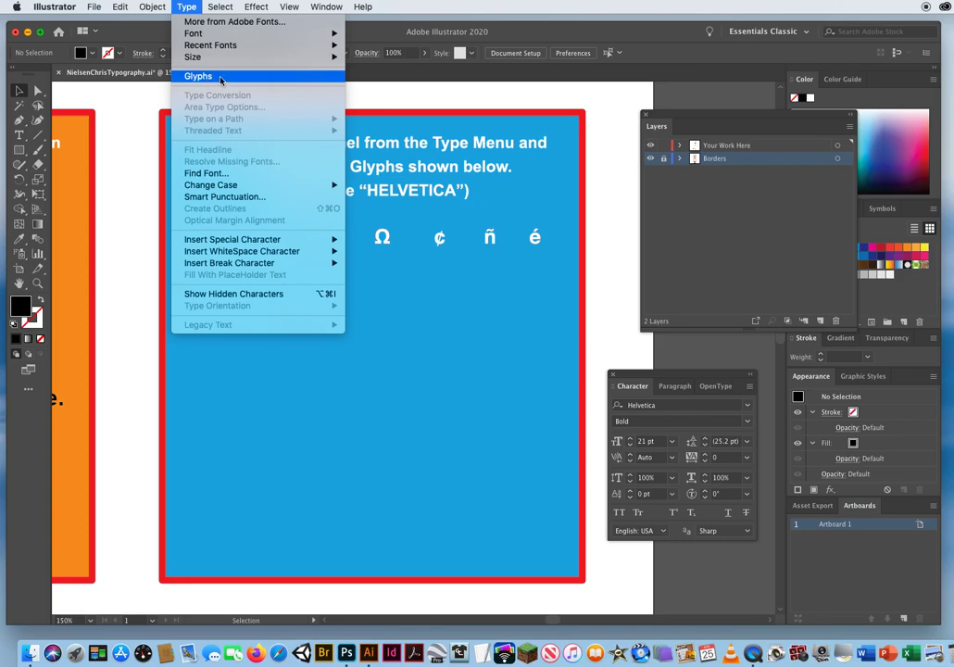
pyautogui.click(218, 78)
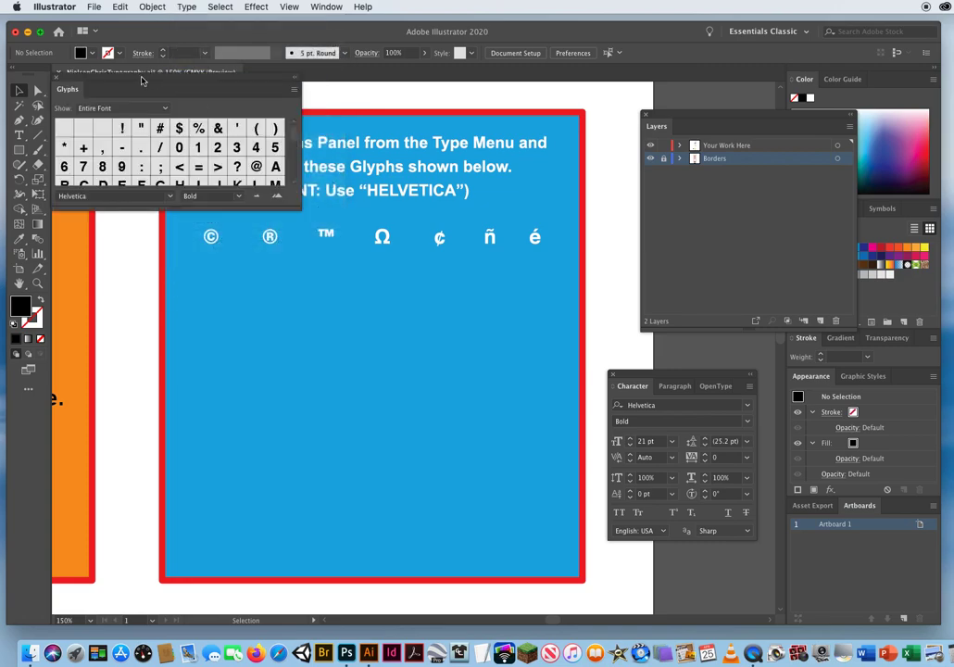
pyautogui.moveTo(148, 82); pyautogui.dragTo(678, 94)
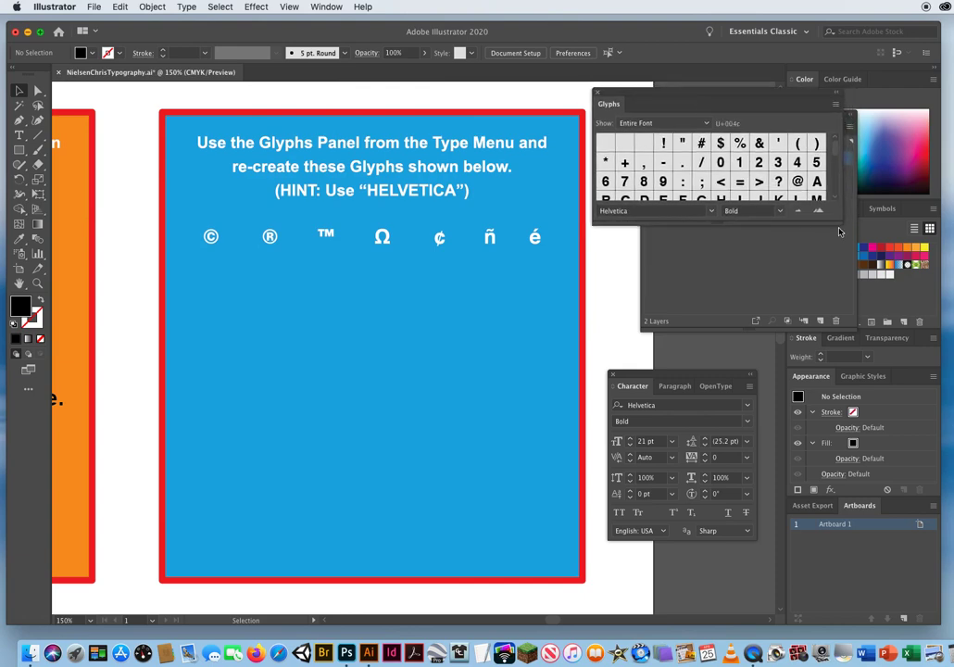
# Enlarge the Glyphs panel to show more Helvetica Bold characters, and arrange it and the Character panel so they do not overlap.
pyautogui.moveTo(839, 224); pyautogui.dragTo(842, 454)
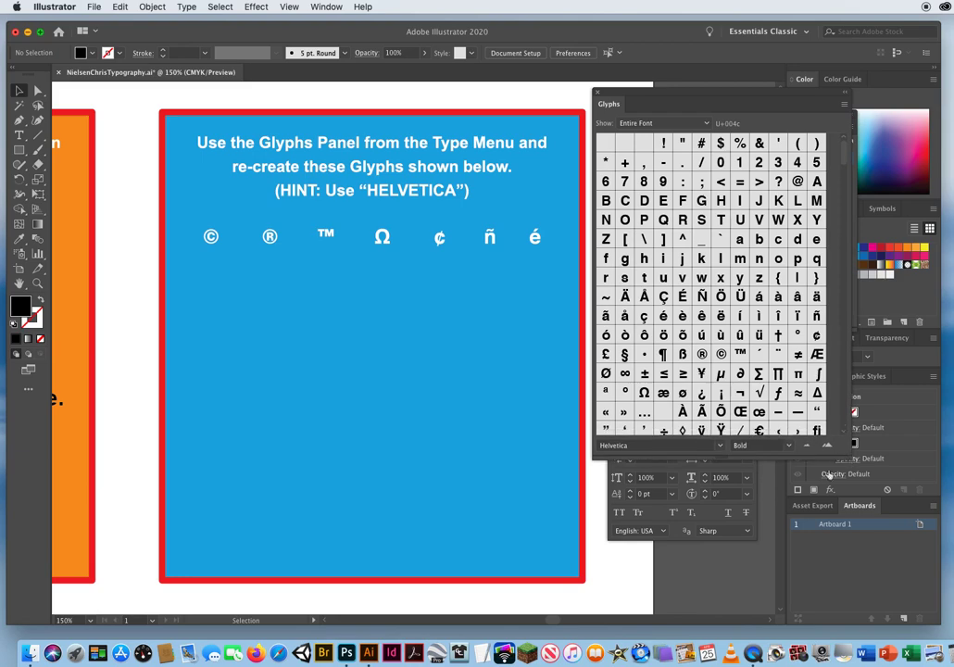
pyautogui.click(613, 527)
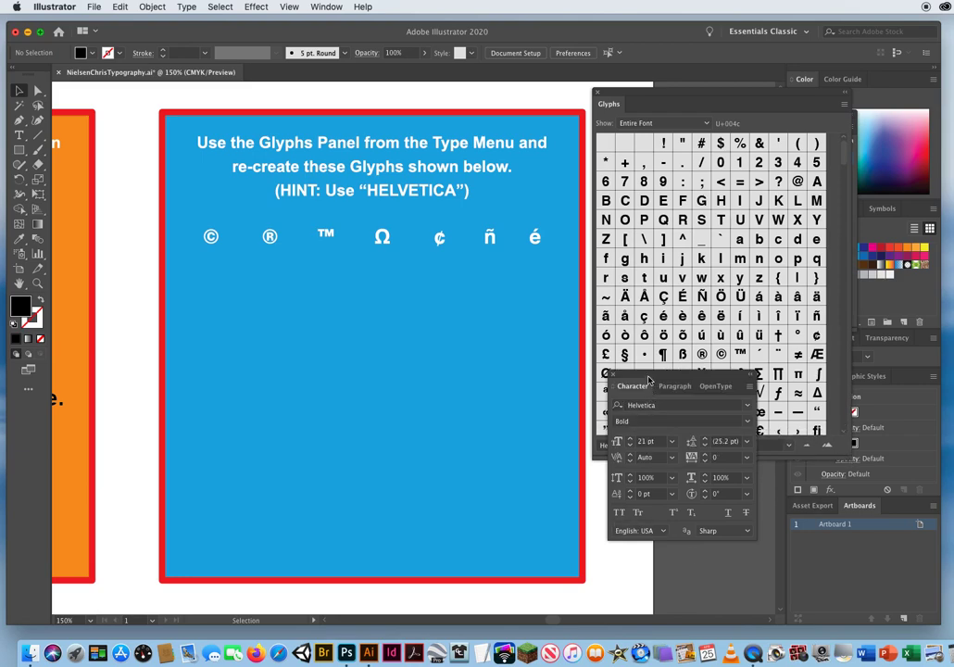
pyautogui.moveTo(646, 376); pyautogui.dragTo(444, 435)
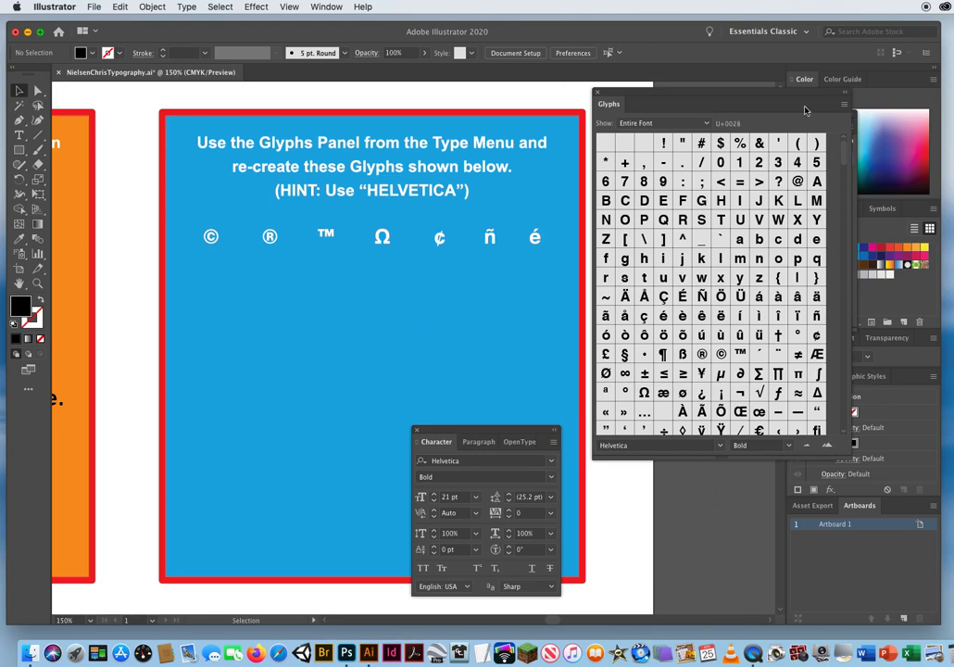
pyautogui.moveTo(649, 95); pyautogui.dragTo(672, 100)
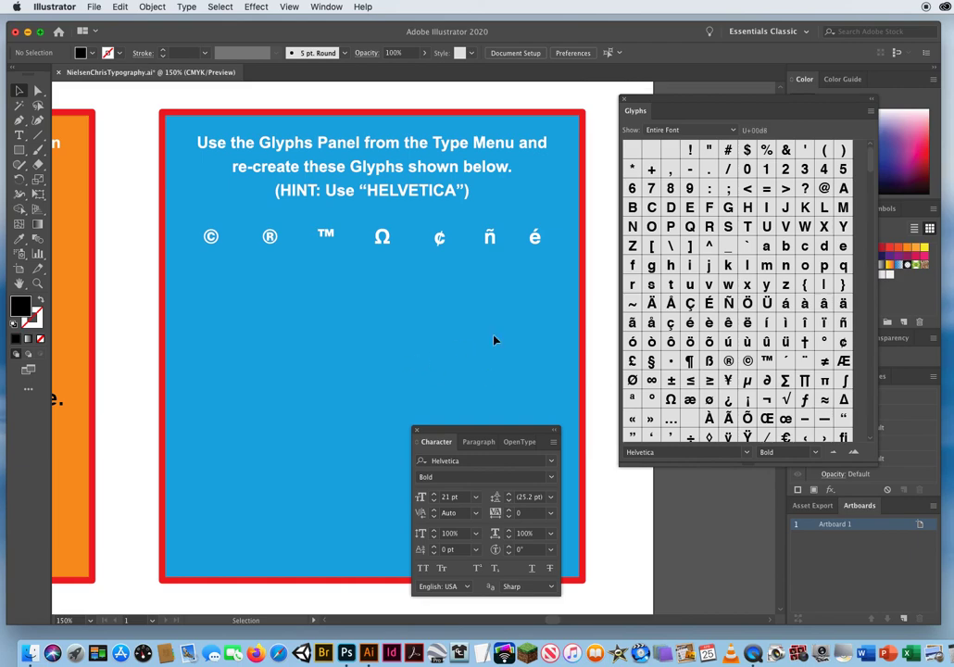
pyautogui.moveTo(869, 161); pyautogui.dragTo(804, 422)
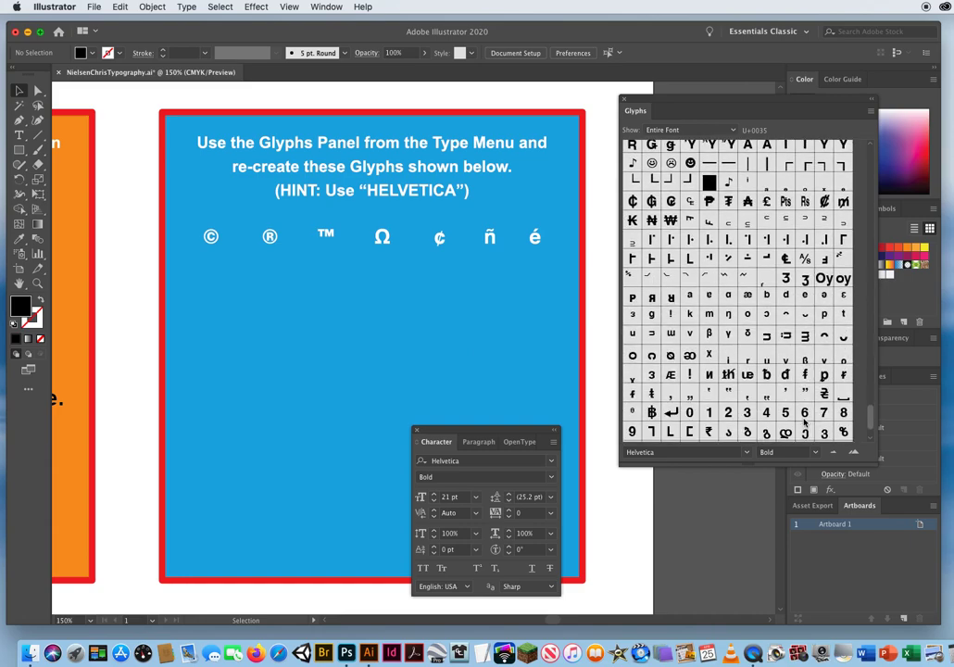
pyautogui.scroll(5, 803, 423)
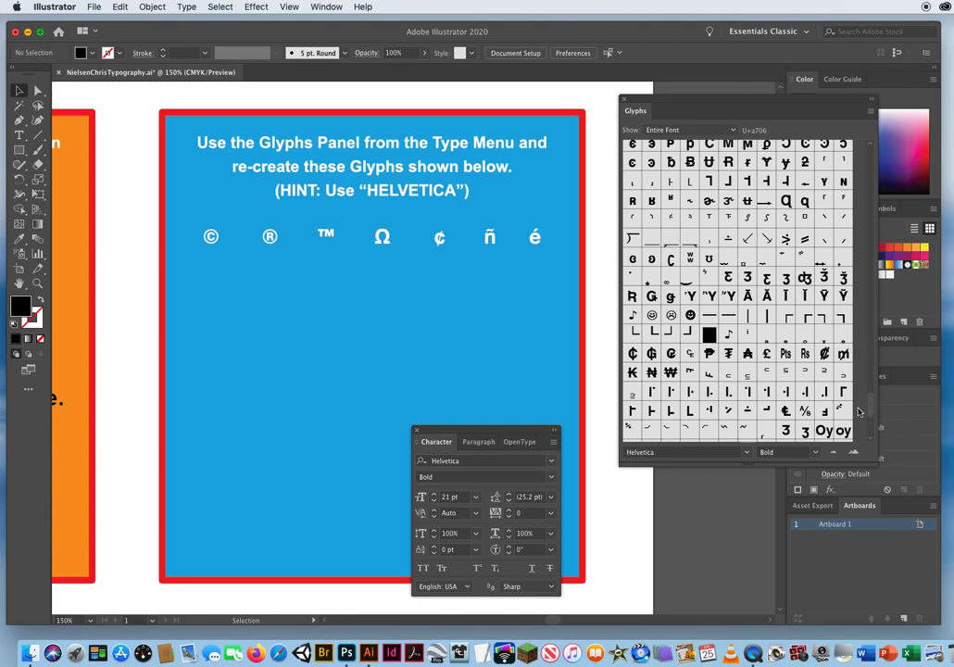
pyautogui.moveTo(869, 404); pyautogui.dragTo(872, 146)
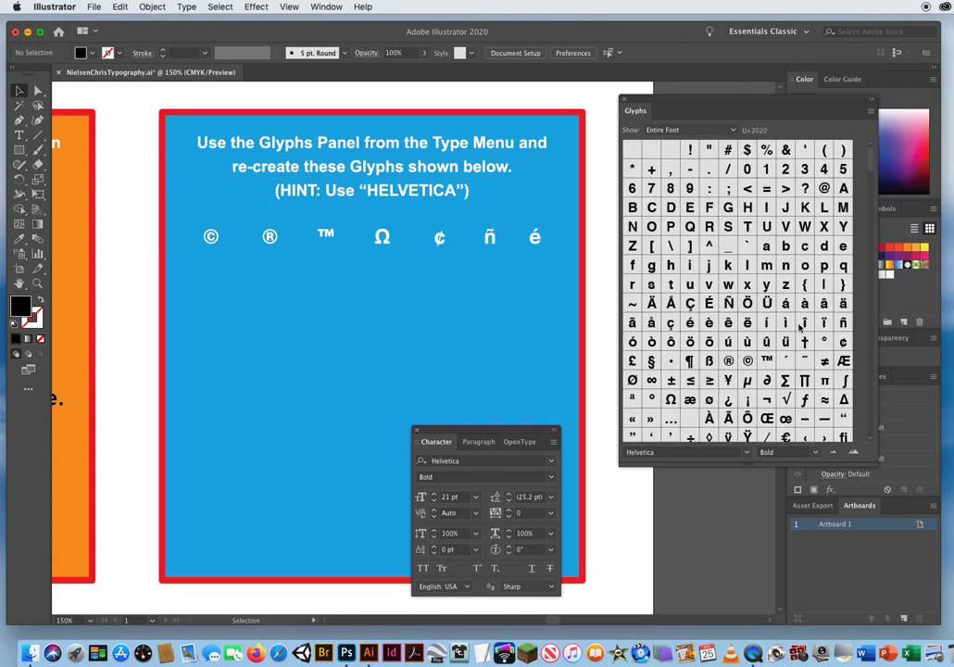
pyautogui.moveTo(737, 464)
pyautogui.mouseDown()
pyautogui.moveTo(748, 547)
pyautogui.moveTo(748, 480)
pyautogui.mouseUp()
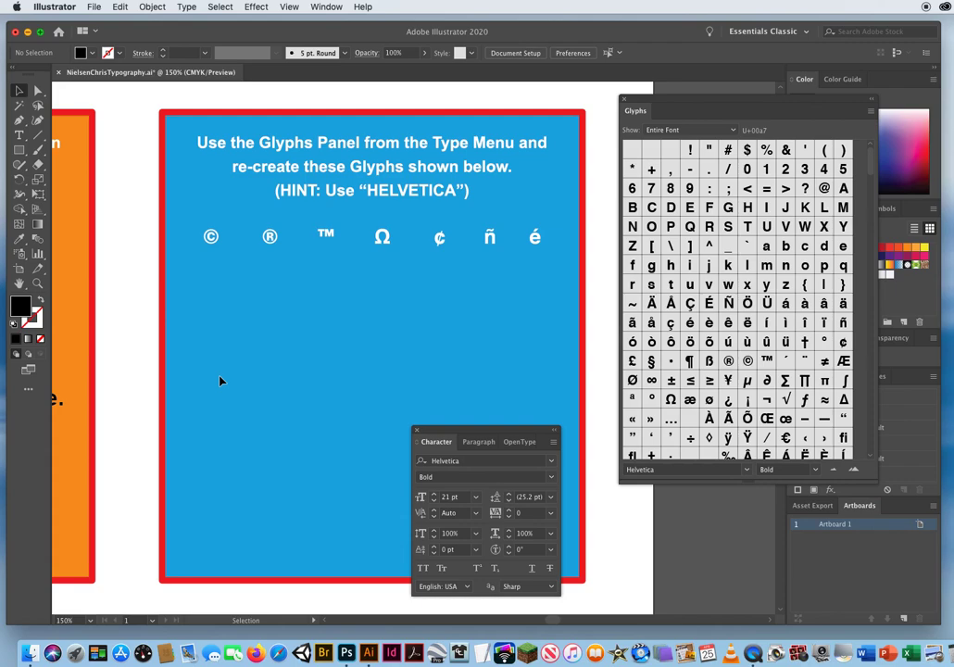
# Start a new line of point type below the sample © in the blue box and insert the © and ® glyphs, spaced to match.
pyautogui.click(18, 135)
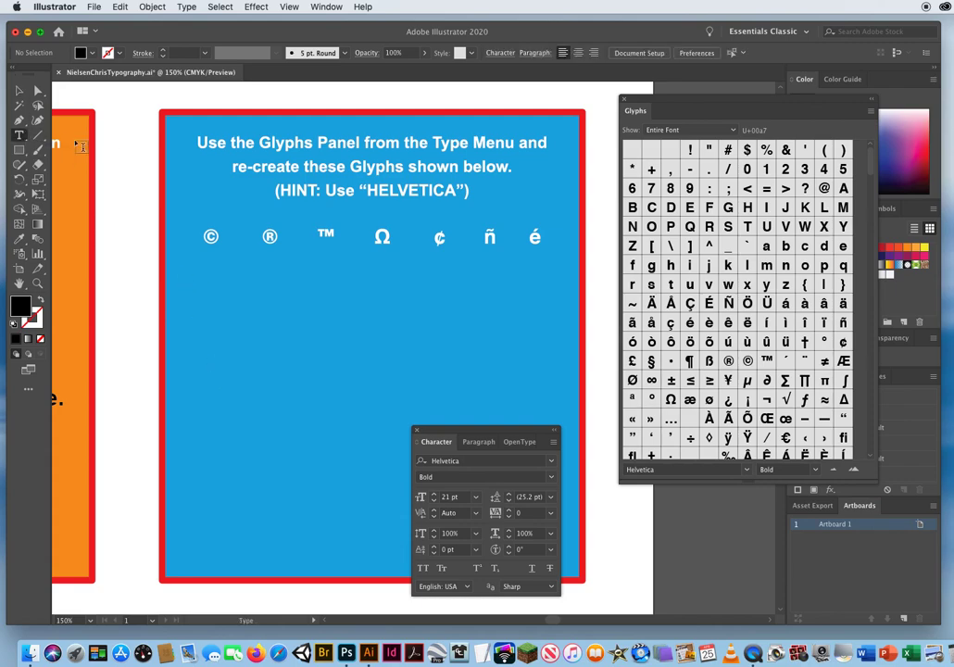
pyautogui.click(207, 309)
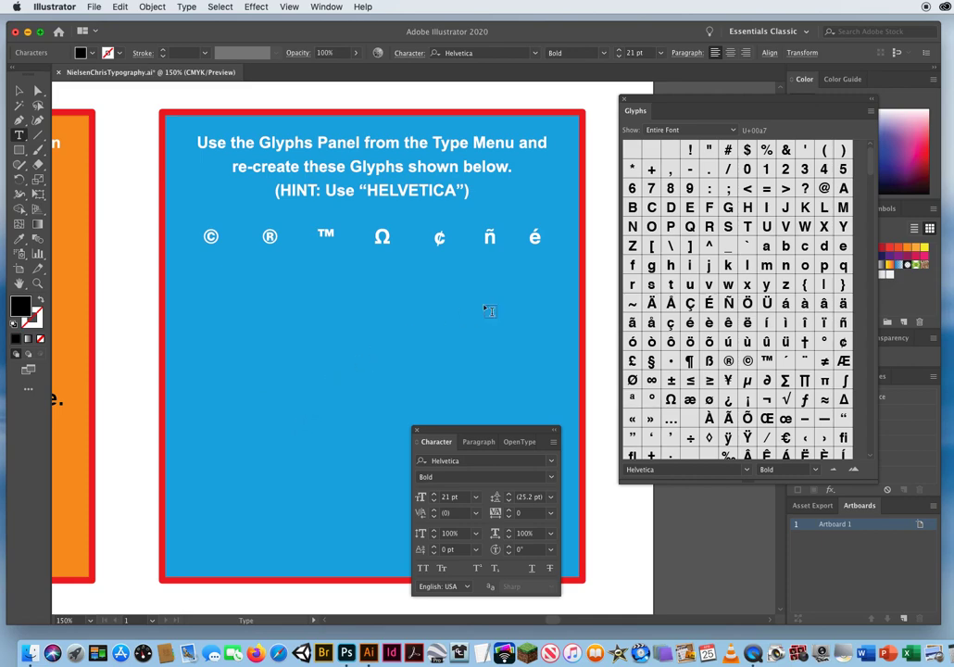
pyautogui.click(747, 360)
pyautogui.doubleClick(747, 361)
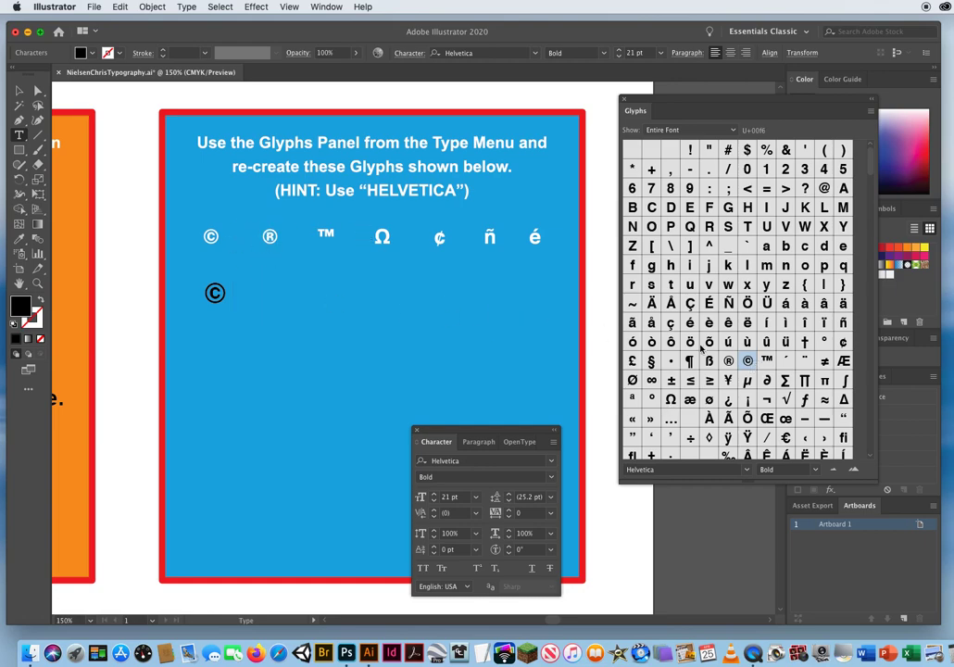
pyautogui.click(730, 363)
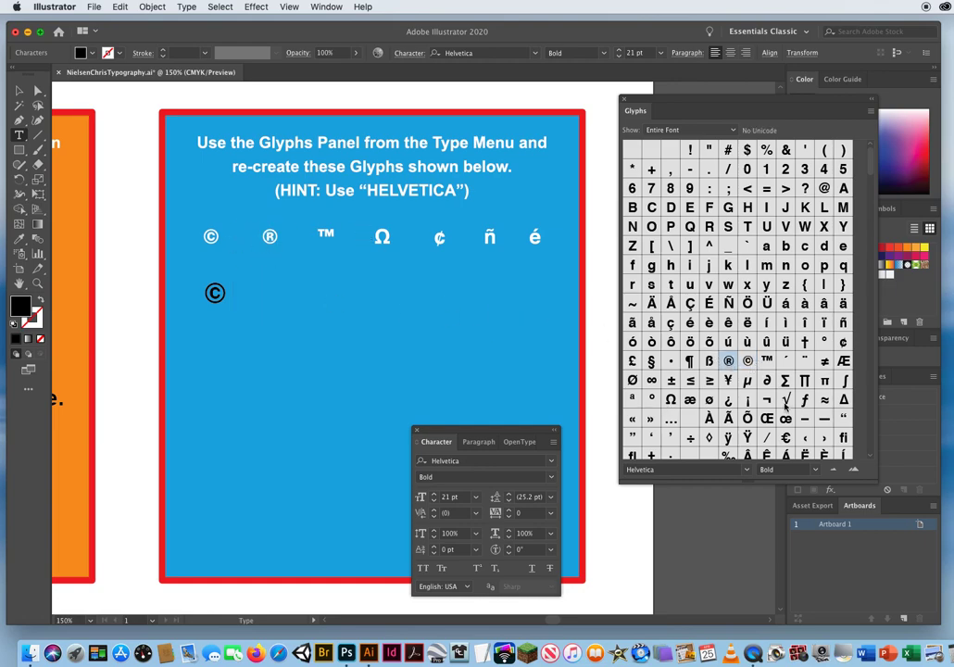
pyautogui.doubleClick(731, 363)
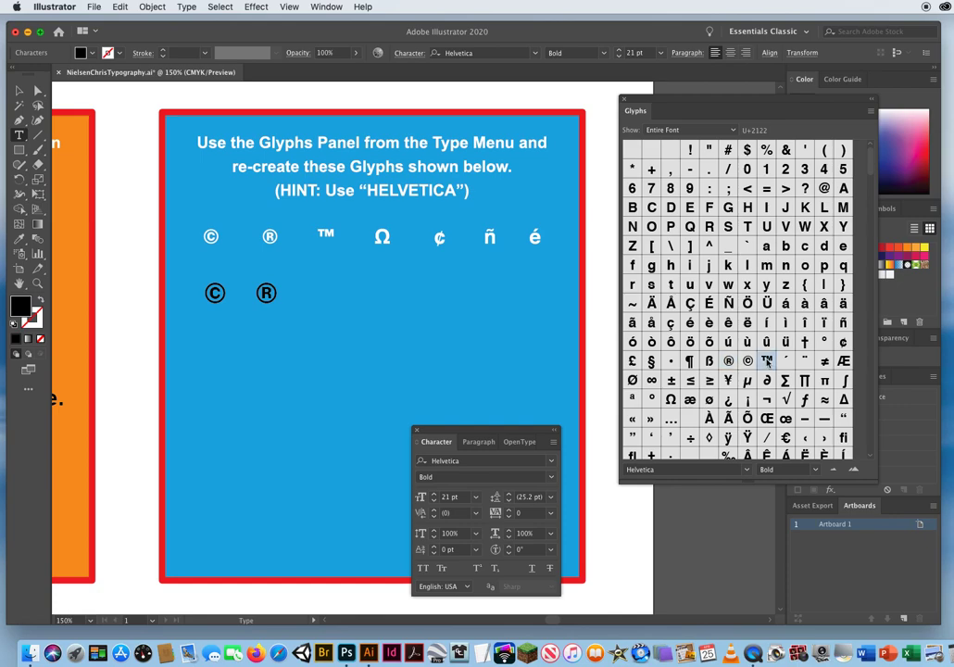
# Continue the glyph line with ™, Ω and ¢, spacing each one beneath its matching sample.
pyautogui.doubleClick(767, 363)
pyautogui.click(671, 399)
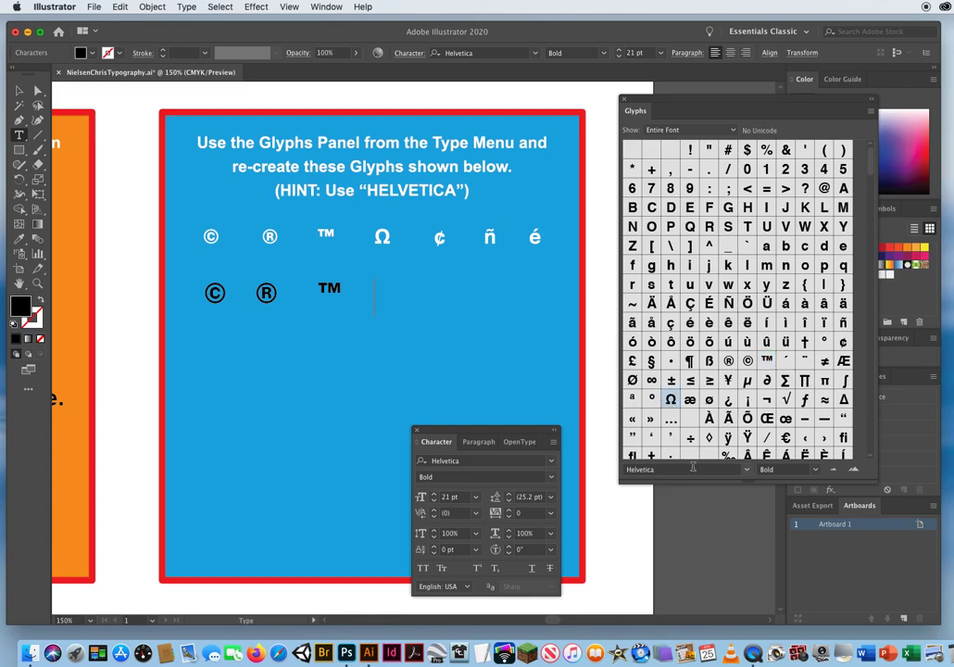
pyautogui.doubleClick(670, 399)
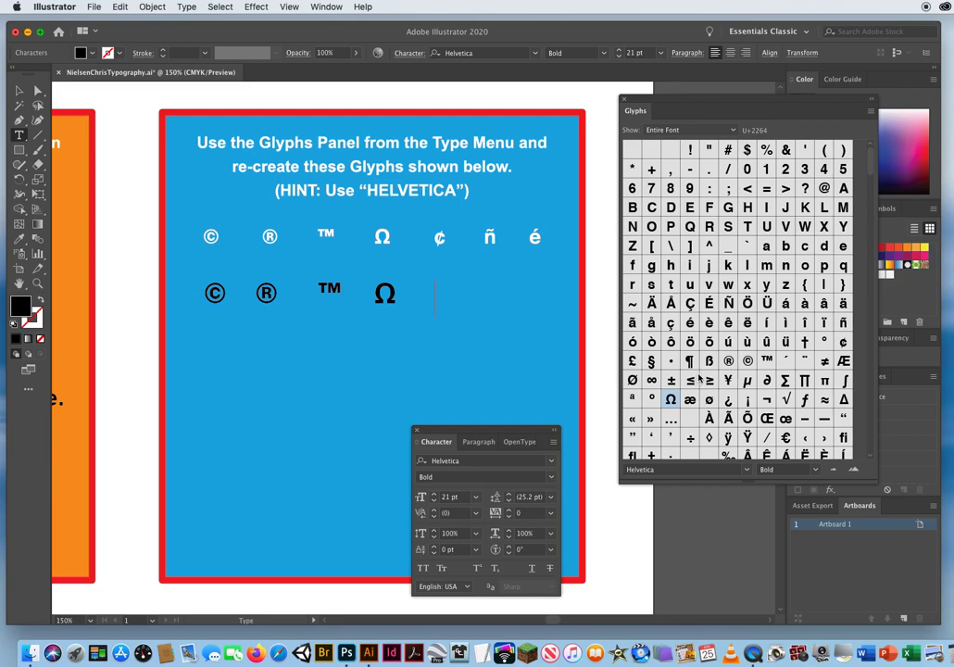
pyautogui.click(843, 344)
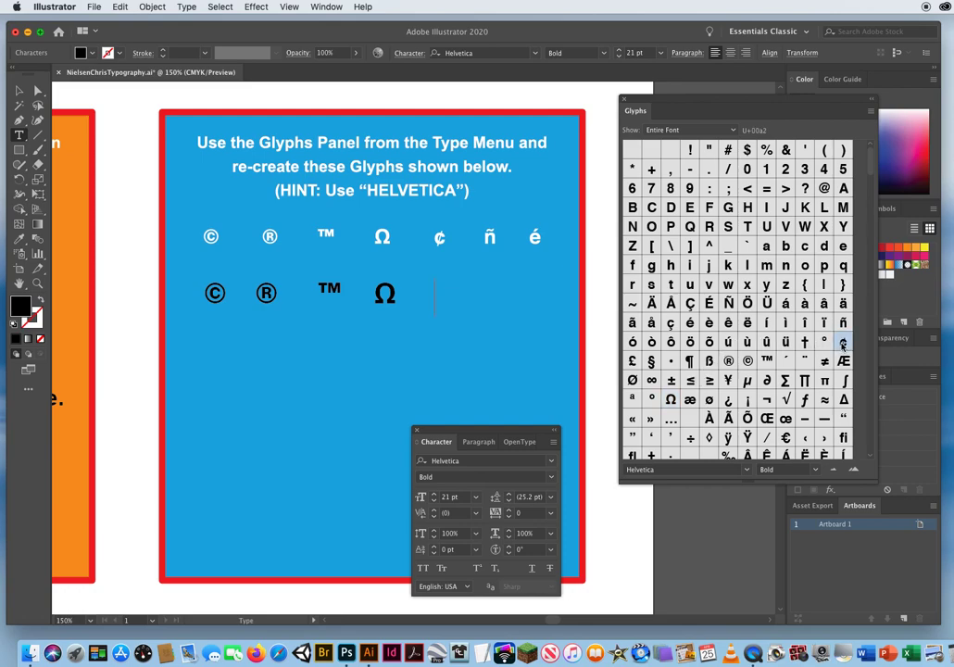
pyautogui.doubleClick(843, 343)
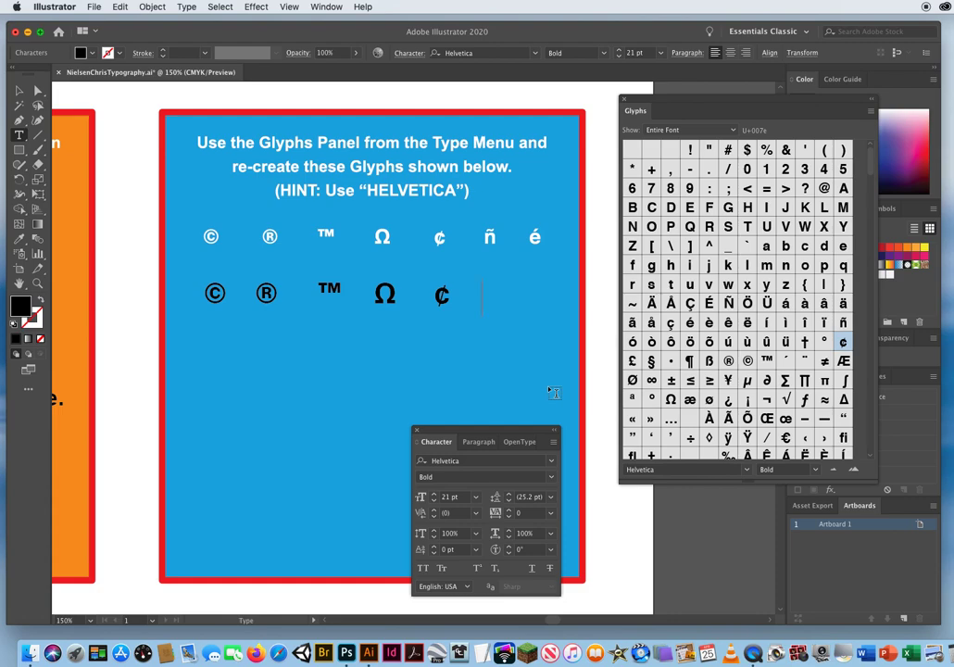
pyautogui.write('ma')
pyautogui.doubleClick(843, 323)
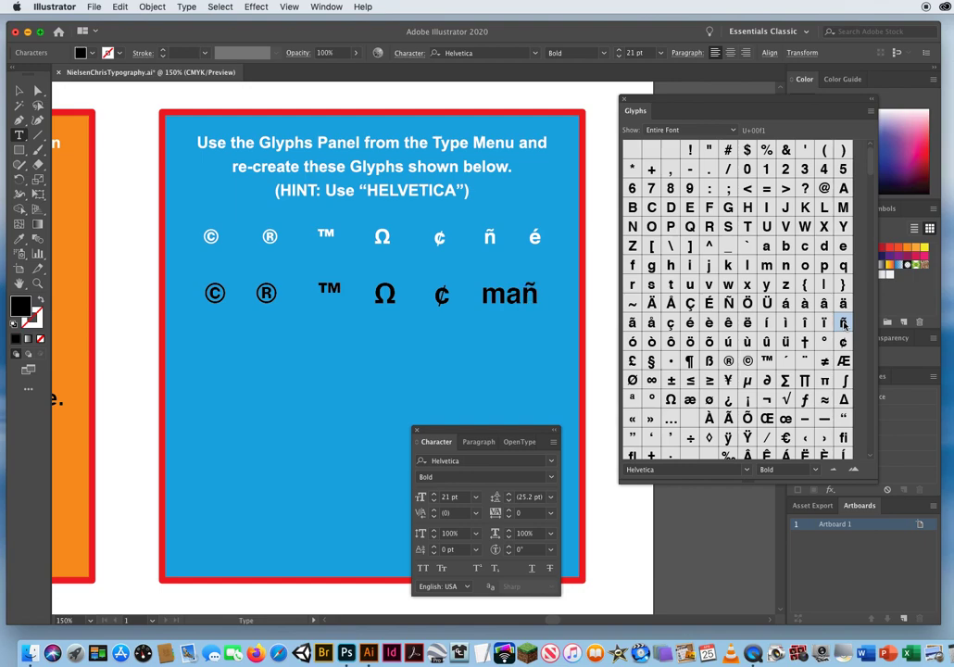
pyautogui.write('ana')
pyautogui.press('BackSpace')
pyautogui.press('BackSpace')
pyautogui.press('BackSpace')
pyautogui.press('BackSpace')
pyautogui.press('BackSpace')
pyautogui.press('BackSpace')
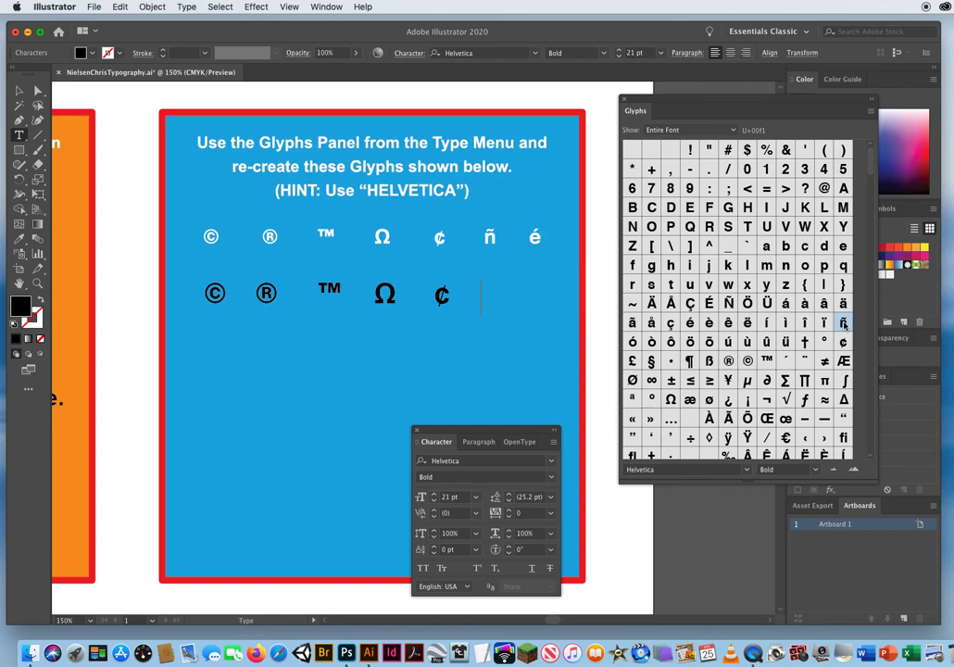
# Finish the glyph line with ñ and é spaced beneath their samples, and move the Character panel out of the way.
pyautogui.doubleClick(843, 321)
pyautogui.click(689, 323)
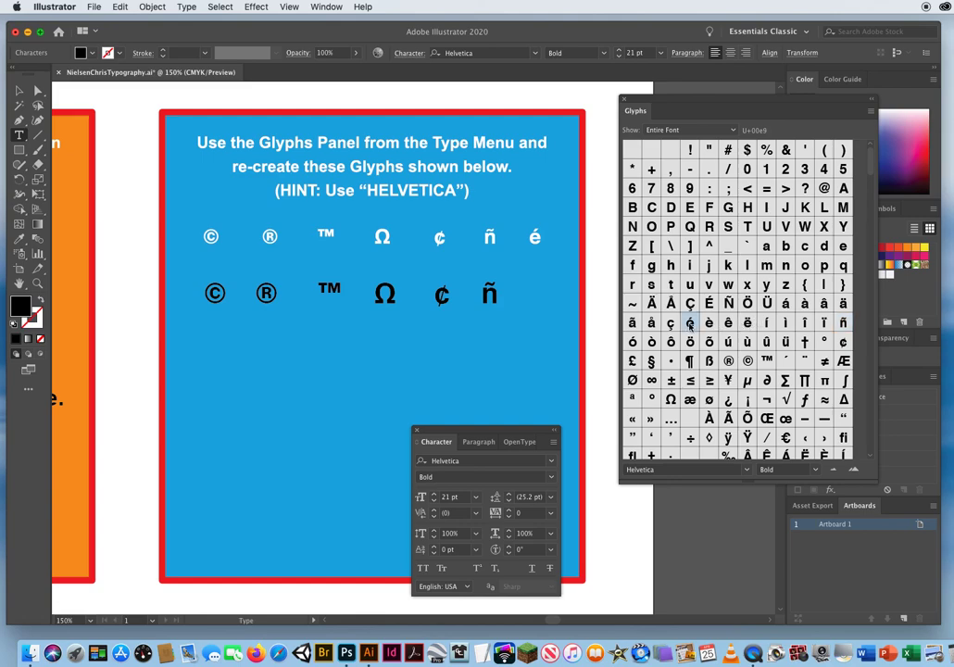
pyautogui.doubleClick(689, 323)
pyautogui.click(19, 89)
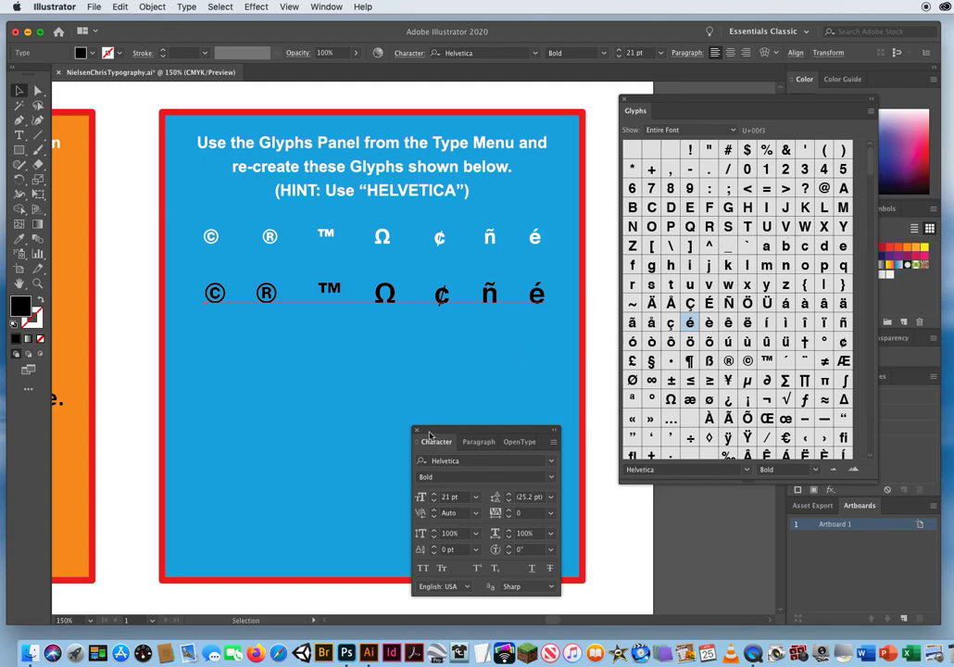
pyautogui.moveTo(428, 435); pyautogui.dragTo(546, 450)
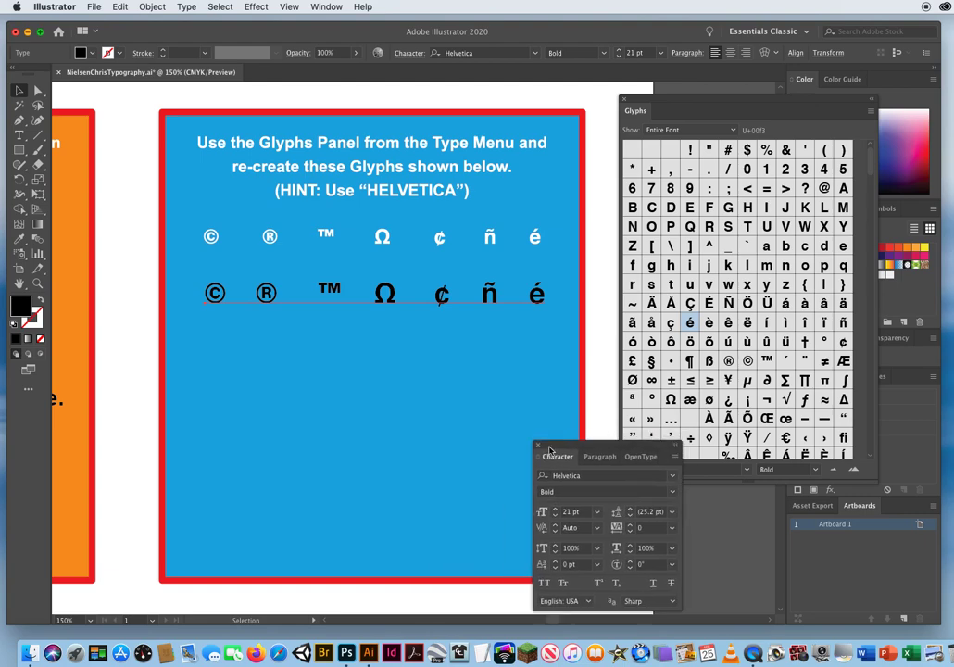
pyautogui.click(301, 385)
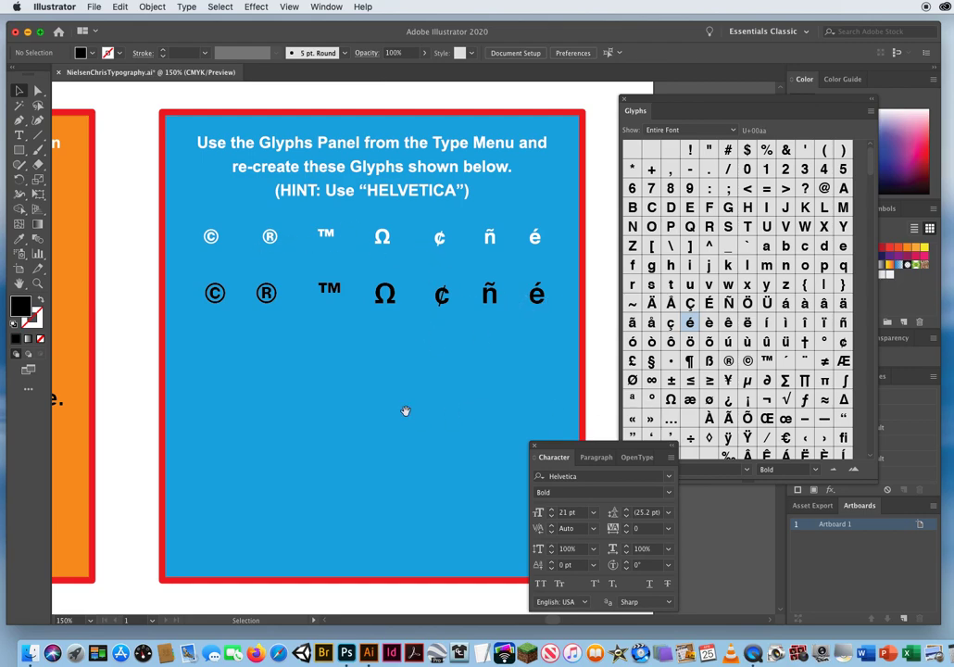
# Draw a wide rectangle with the default white fill and black stroke in the empty area below the glyph lines.
pyautogui.moveTo(405, 410); pyautogui.dragTo(387, 335)
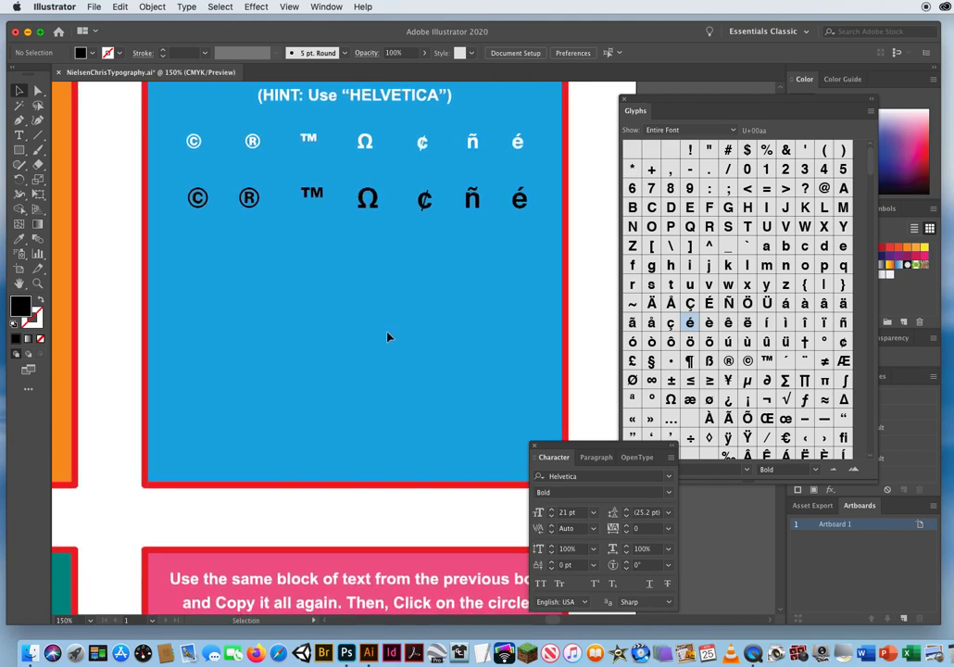
pyautogui.click(19, 151)
pyautogui.press('d')
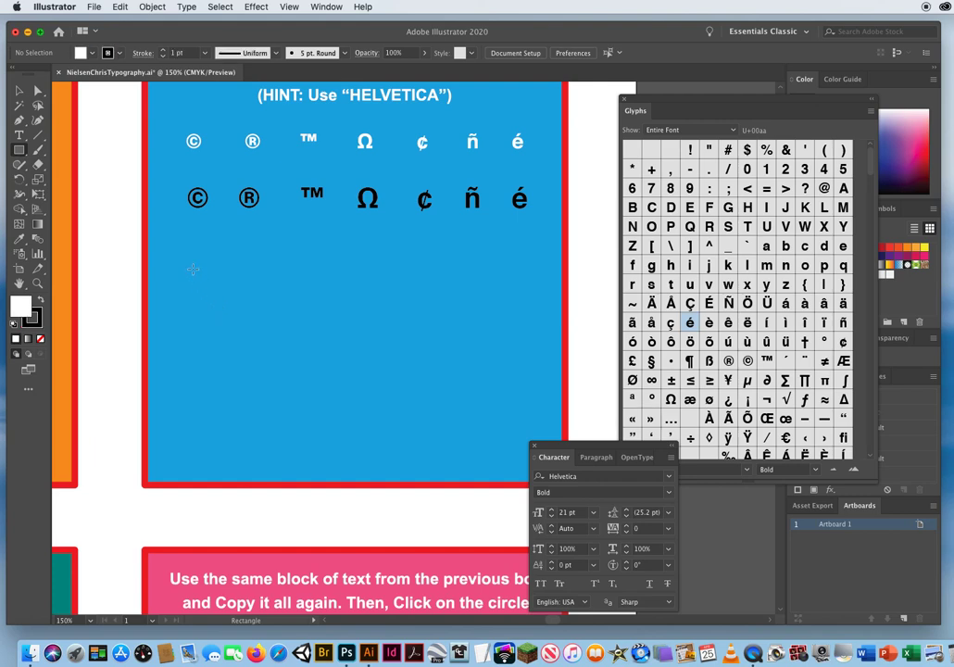
pyautogui.moveTo(193, 269); pyautogui.dragTo(344, 330)
pyautogui.moveTo(503, 439); pyautogui.dragTo(505, 441)
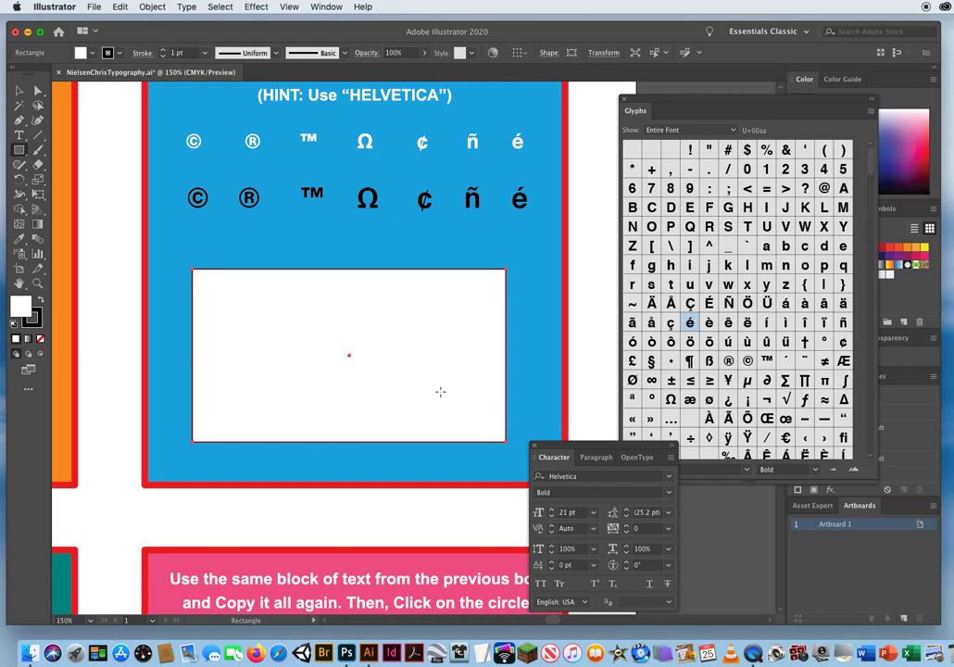
# Give the white rectangle a 3 pt dashed stroke with 12 pt dashes aligned to the corners, and deselect it.
pyautogui.click(18, 91)
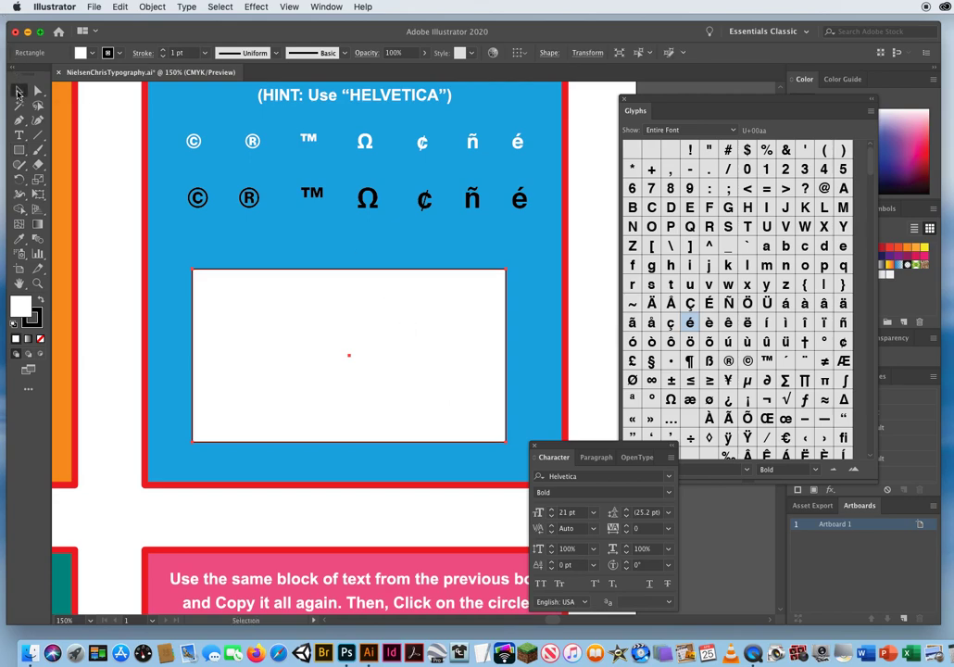
pyautogui.click(179, 53)
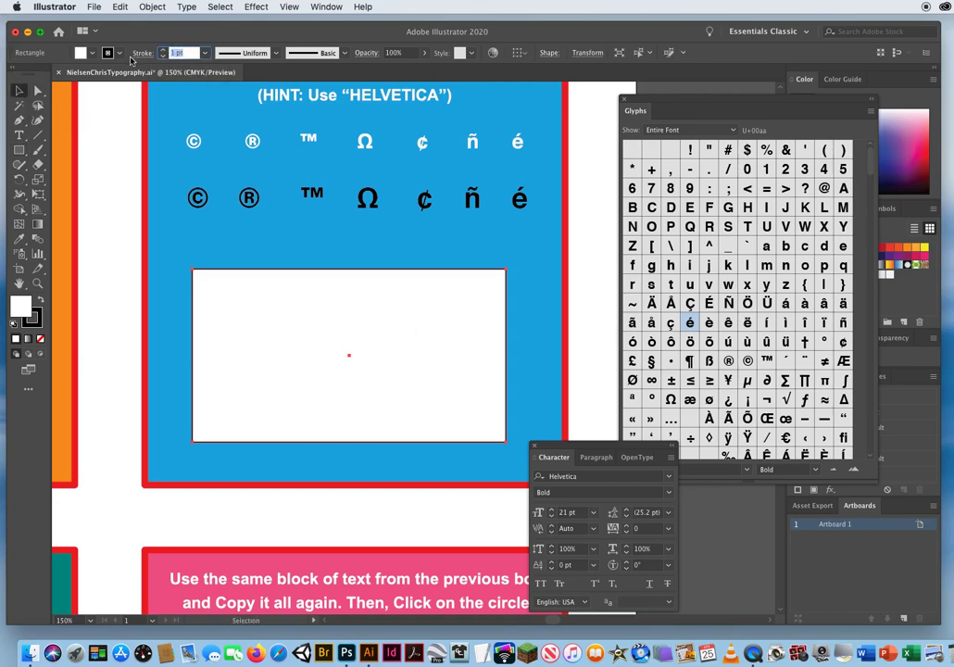
pyautogui.click(164, 51)
pyautogui.click(164, 50)
pyautogui.click(164, 51)
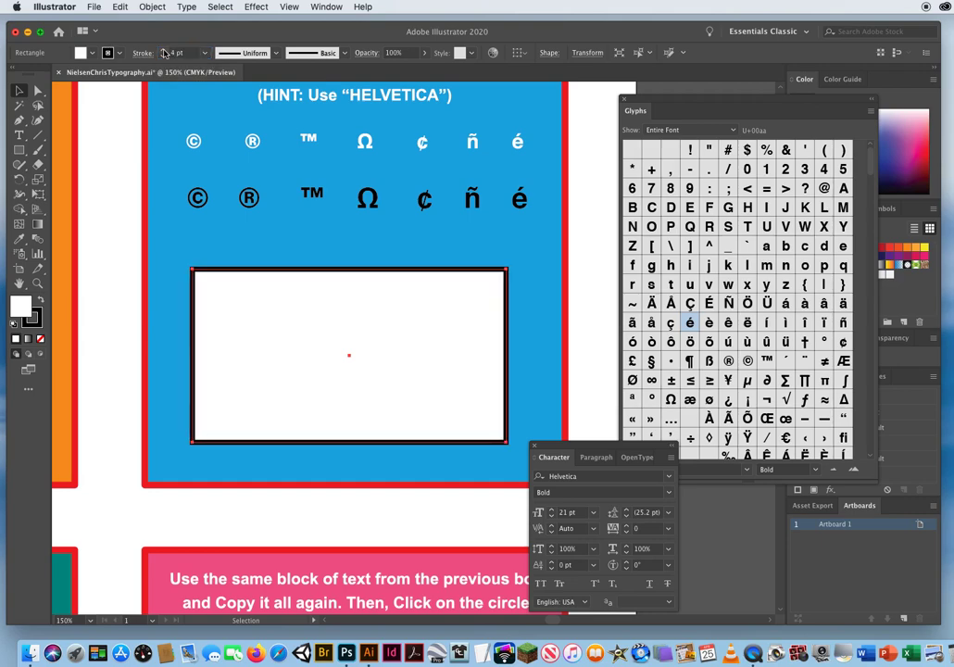
pyautogui.click(163, 56)
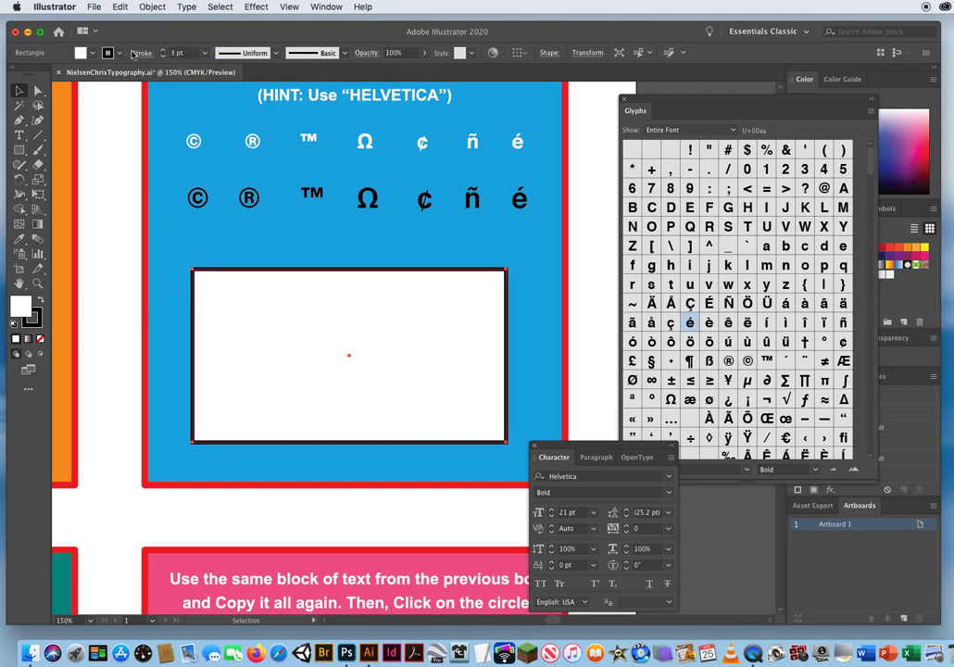
pyautogui.click(142, 53)
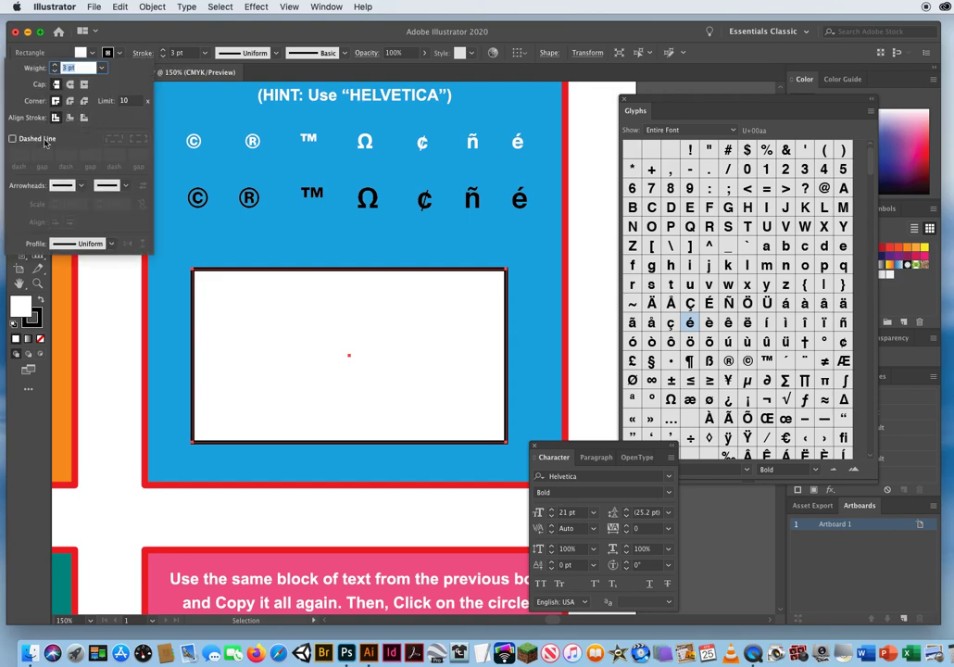
pyautogui.click(13, 139)
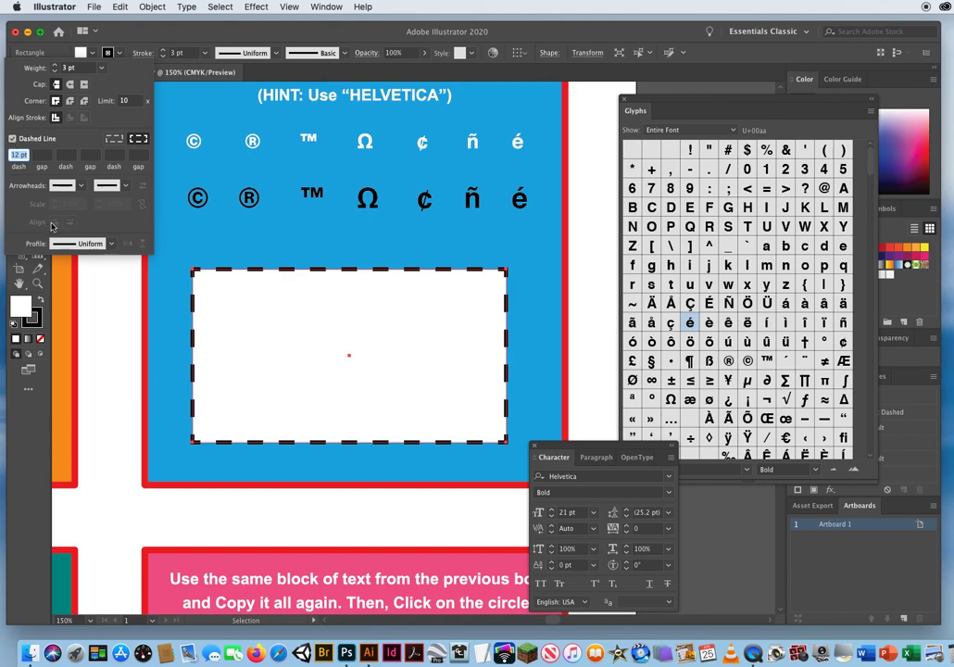
pyautogui.click(111, 359)
pyautogui.click(126, 315)
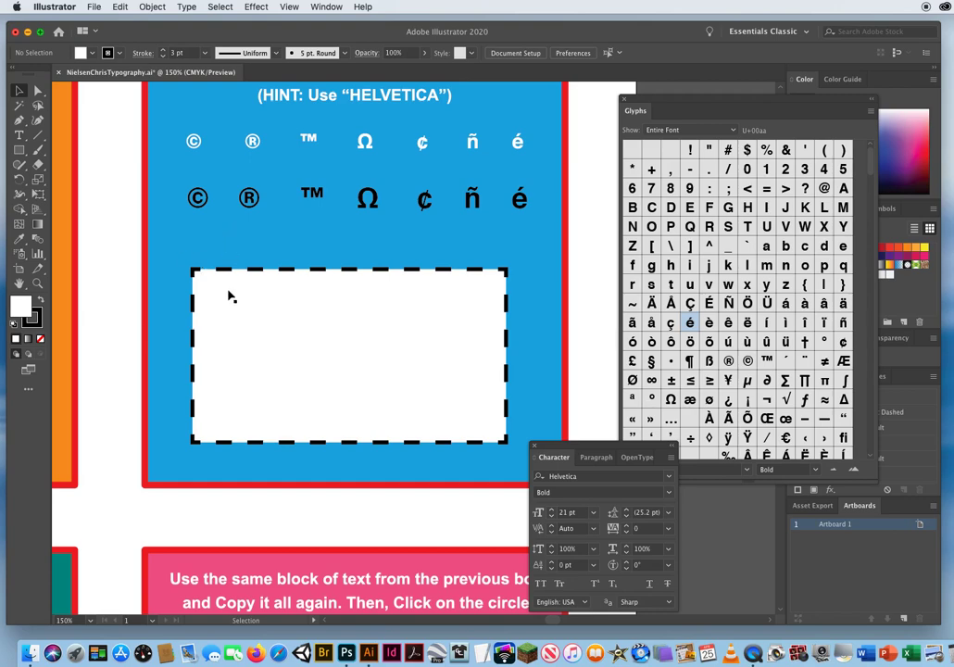
# Shift the Glyphs panel over, preview the Webdings glyphs in it, and switch its font to Wingdings.
pyautogui.moveTo(666, 100); pyautogui.dragTo(610, 93)
pyautogui.click(651, 461)
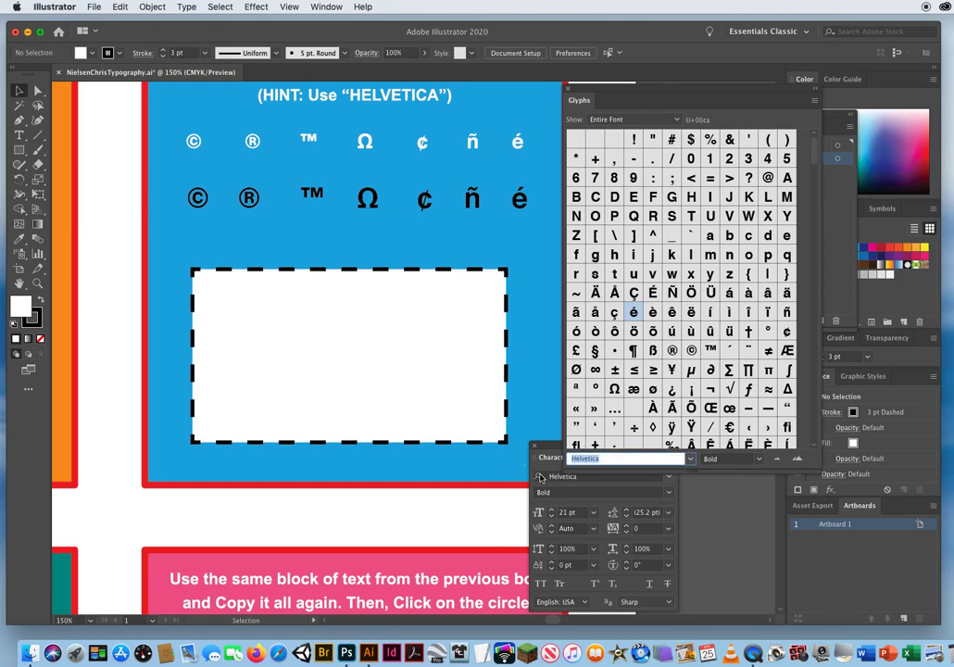
pyautogui.click(689, 461)
pyautogui.click(820, 514)
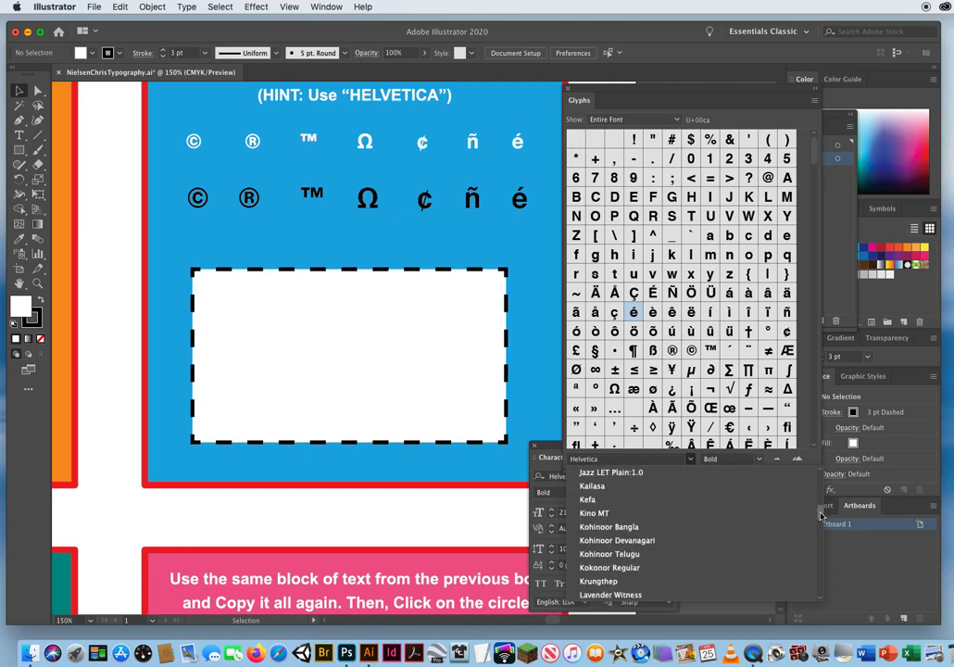
pyautogui.moveTo(821, 515); pyautogui.dragTo(816, 550)
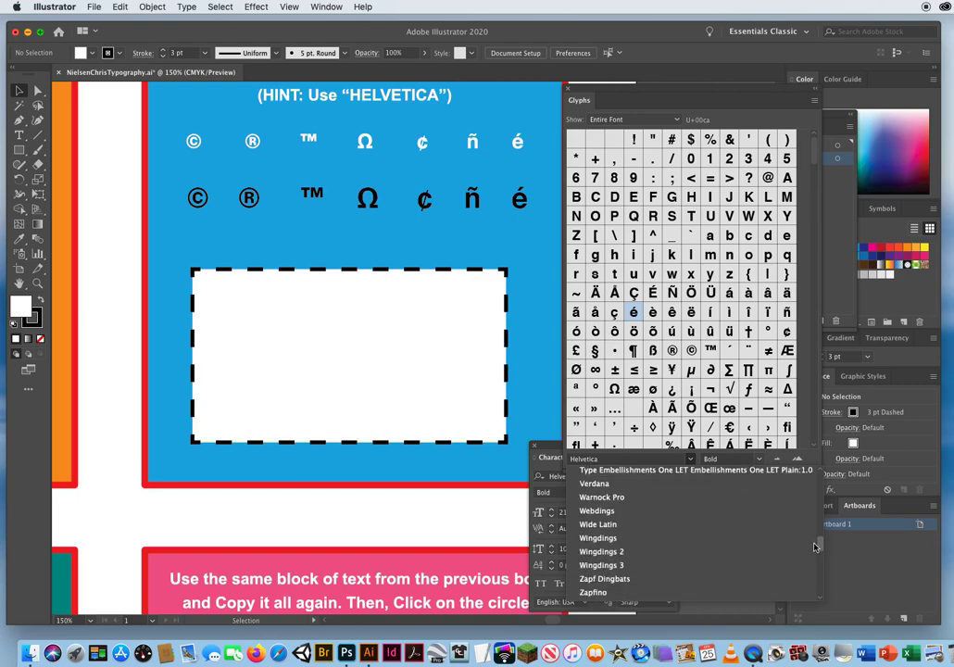
pyautogui.click(623, 514)
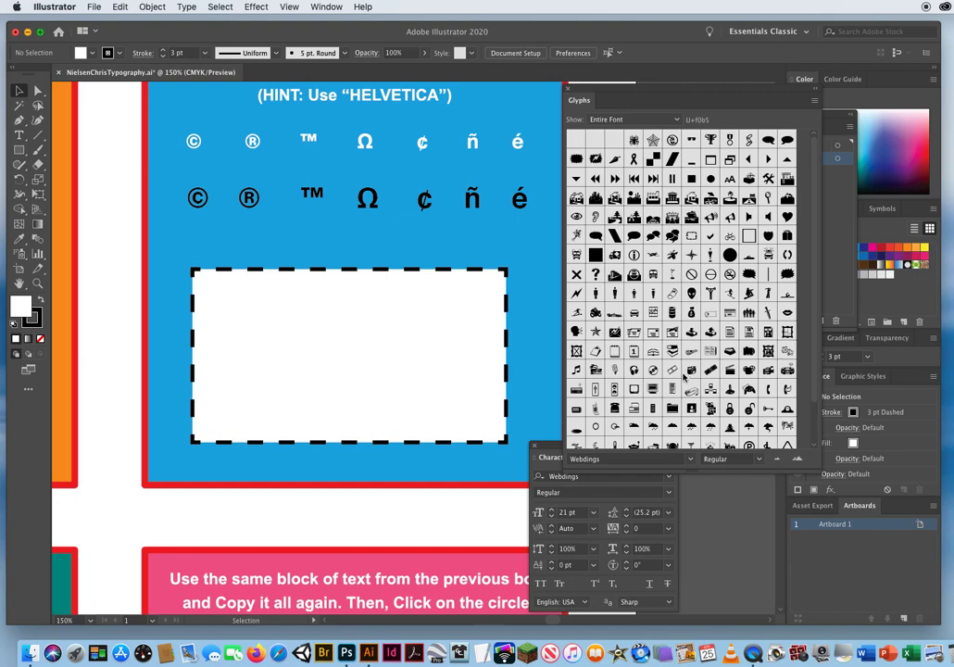
pyautogui.click(690, 460)
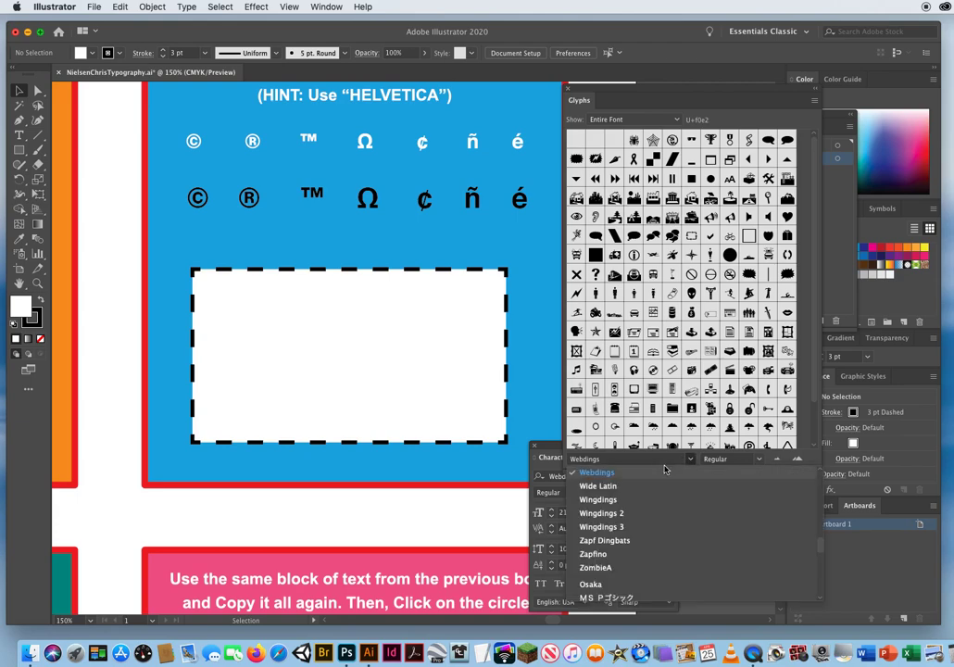
pyautogui.click(597, 499)
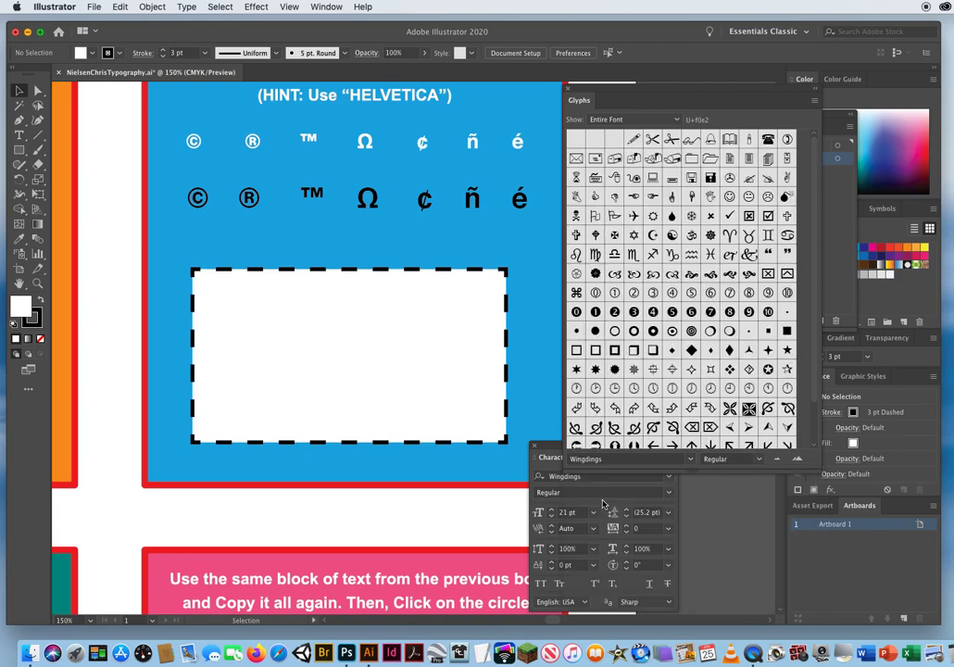
# Insert the open scissors glyph as new point type in the white margin, and place it on the dashed rectangle's upper-left corner.
pyautogui.click(671, 140)
pyautogui.click(19, 135)
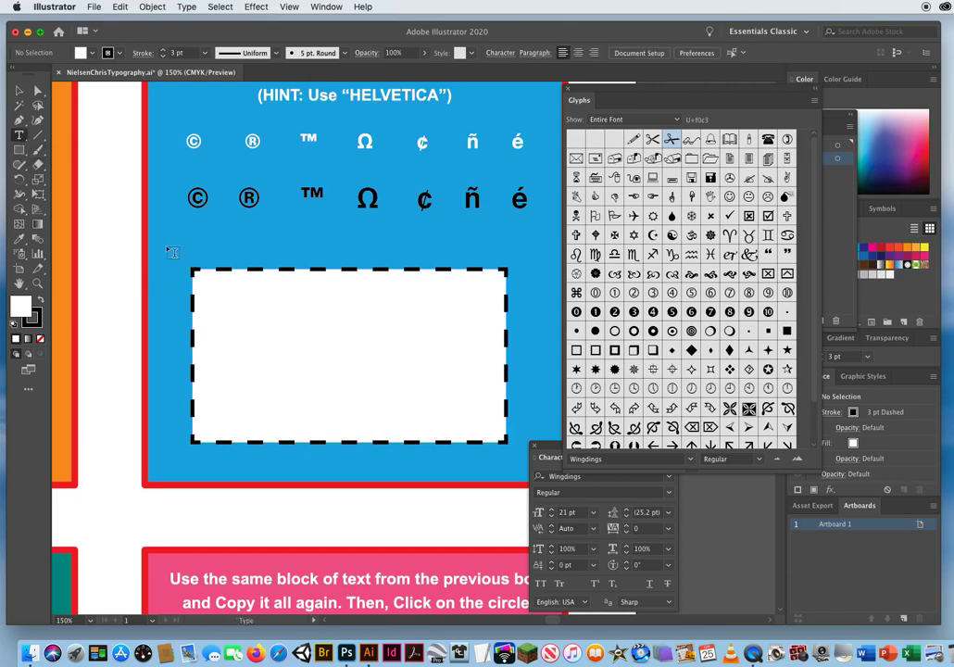
pyautogui.click(96, 260)
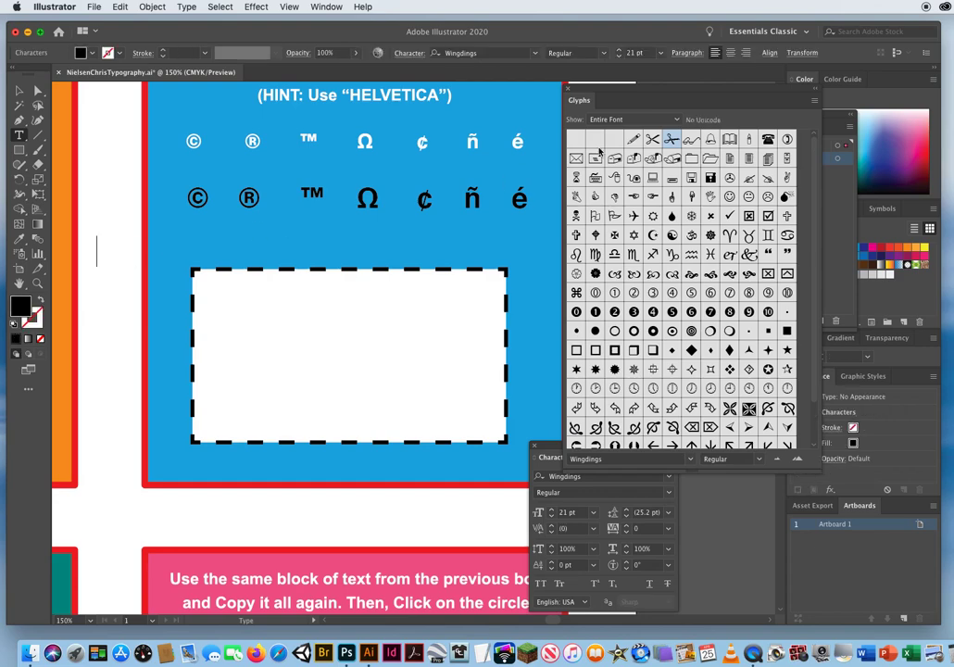
pyautogui.doubleClick(672, 140)
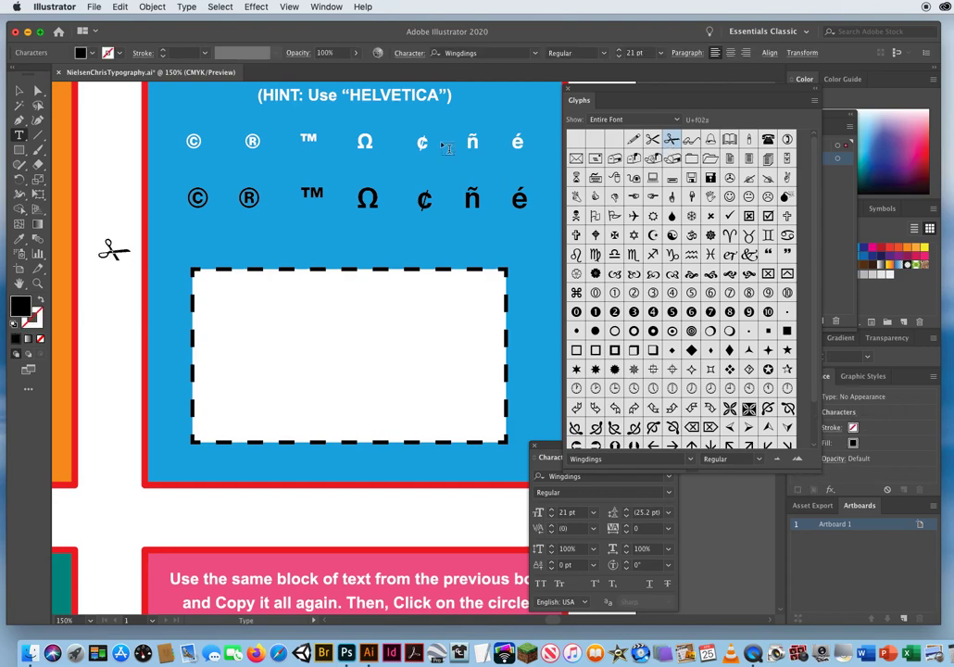
pyautogui.click(26, 95)
pyautogui.moveTo(115, 252); pyautogui.dragTo(191, 269)
pyautogui.click(113, 337)
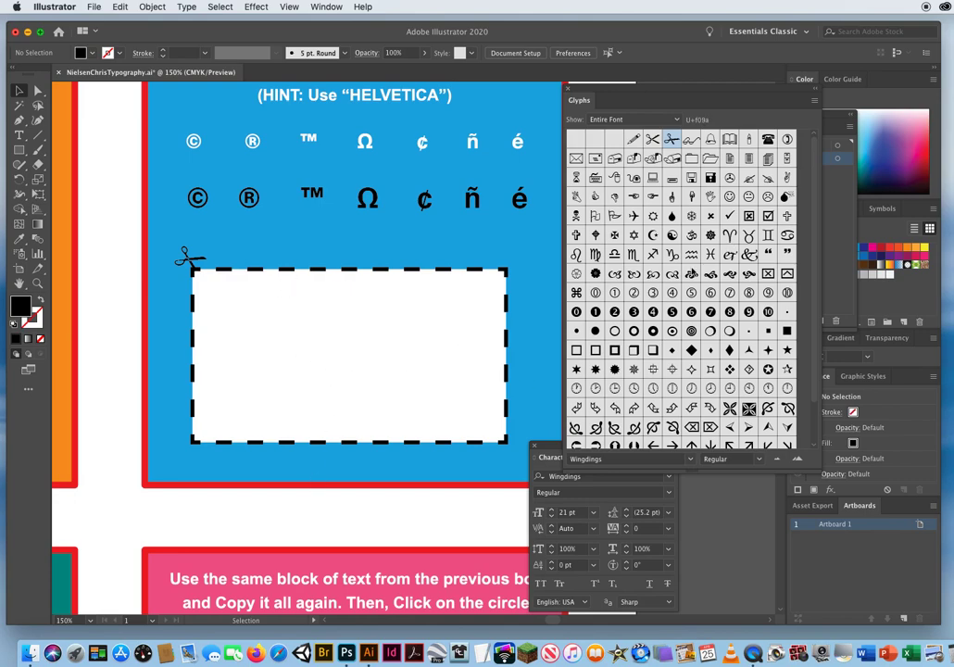
# Close the Glyphs panel, and set the Character panel's font back to Helvetica Regular.
pyautogui.click(730, 216)
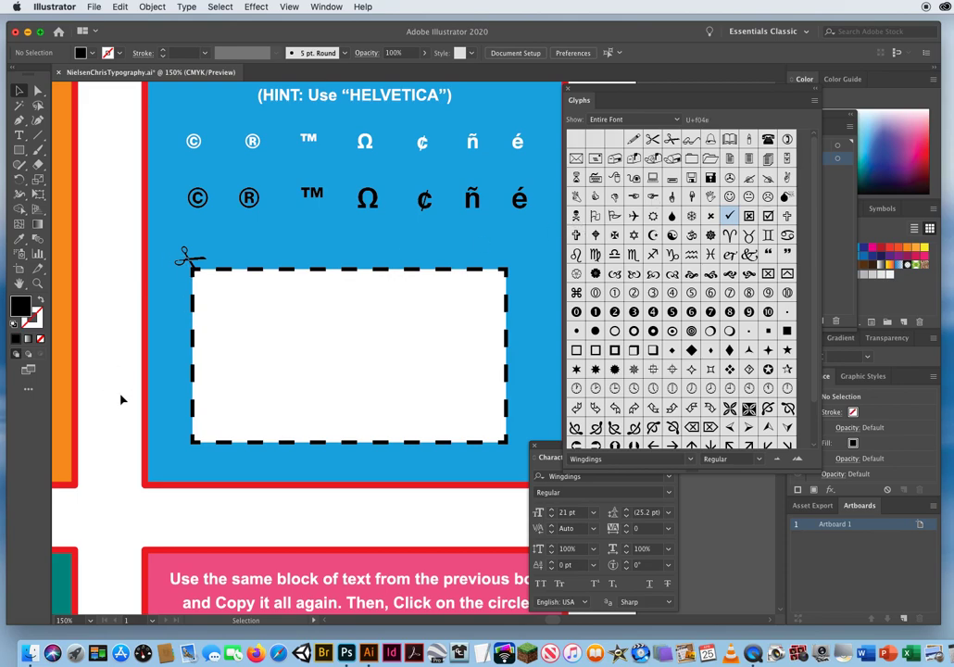
pyautogui.click(569, 90)
pyautogui.moveTo(569, 449); pyautogui.dragTo(575, 312)
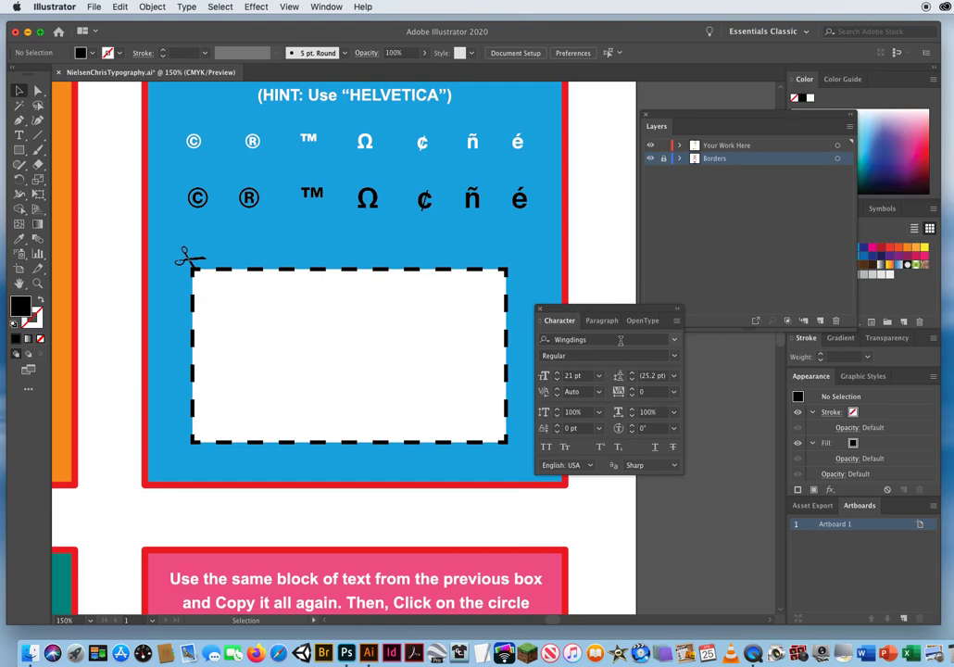
pyautogui.click(620, 340)
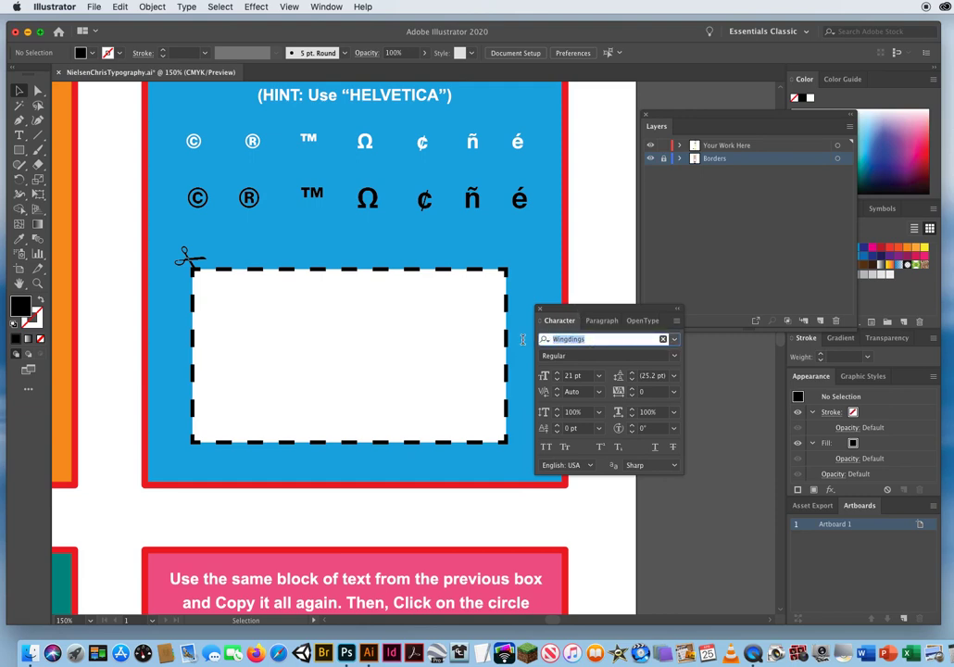
pyautogui.write('helv')
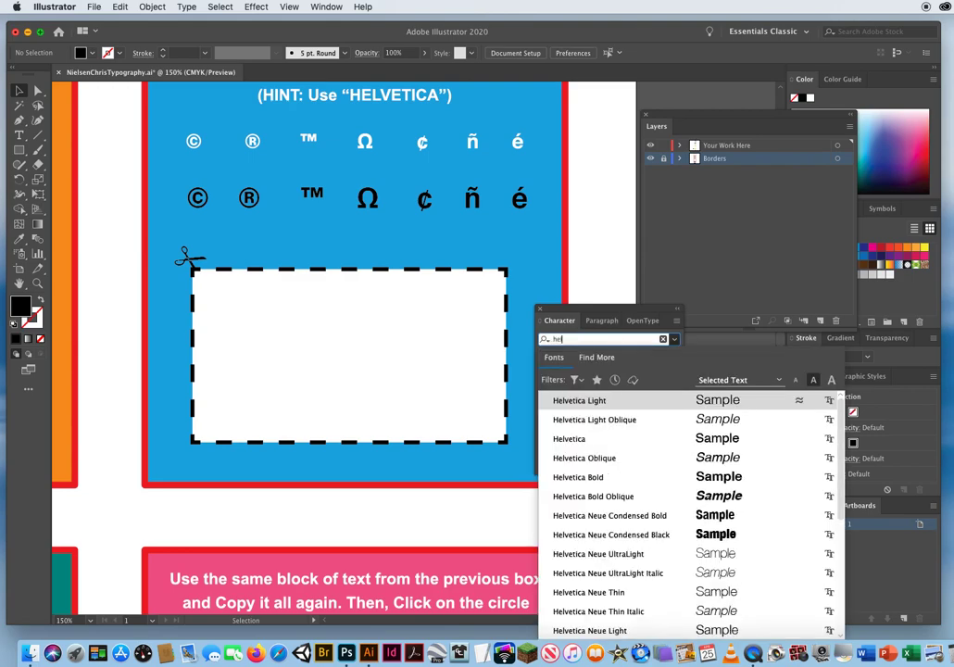
pyautogui.click(600, 441)
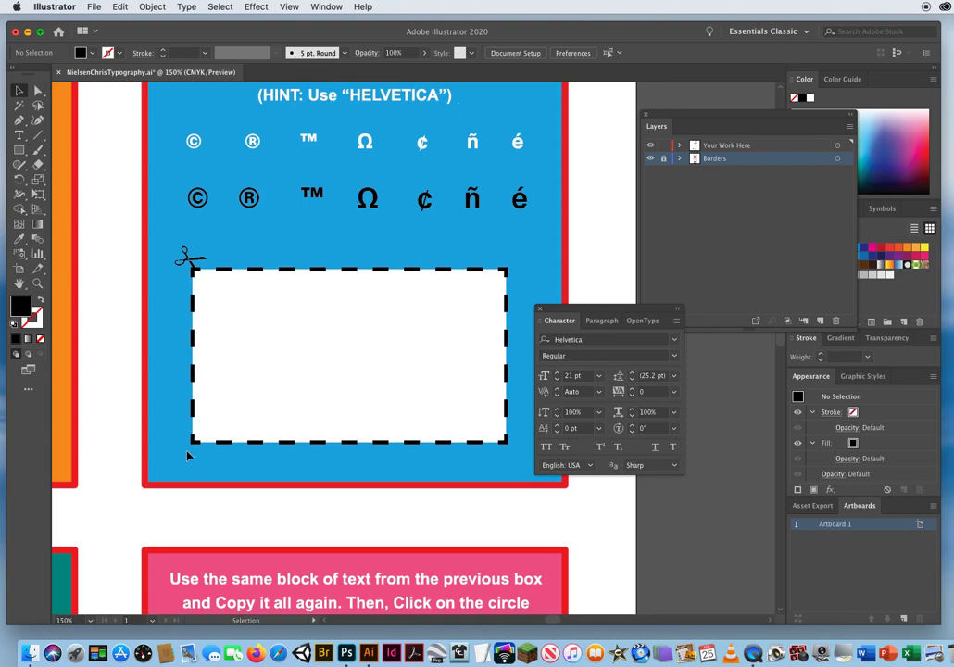
# Save the document, and go to the teal box's paragraph alignment exercise at 100% zoom.
pyautogui.press('a')
pyautogui.press('super+s')
pyautogui.moveTo(117, 559); pyautogui.dragTo(408, 219)
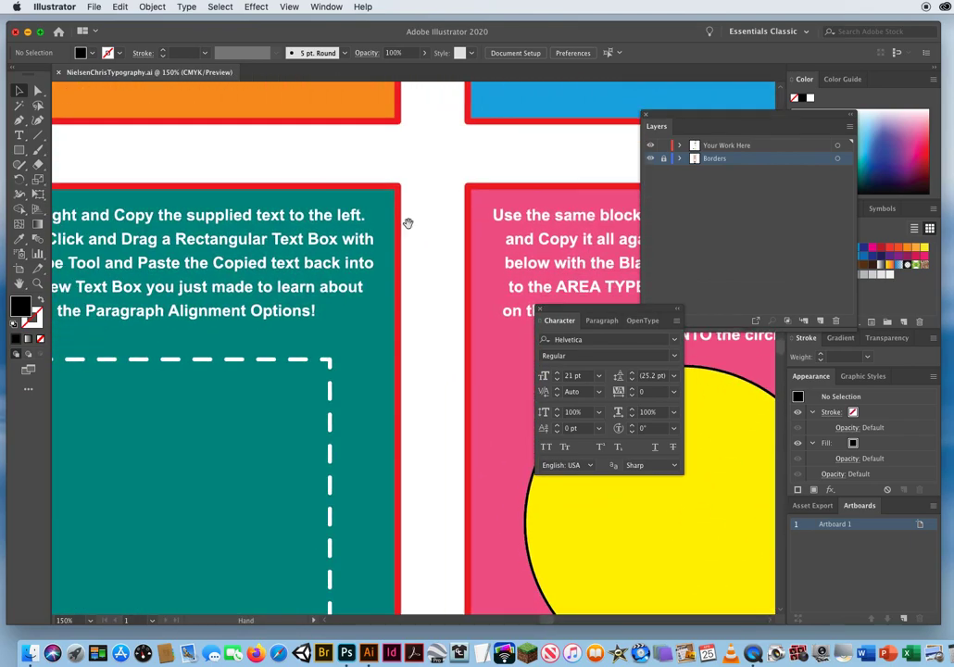
pyautogui.moveTo(198, 466); pyautogui.dragTo(343, 331)
pyautogui.press('a')
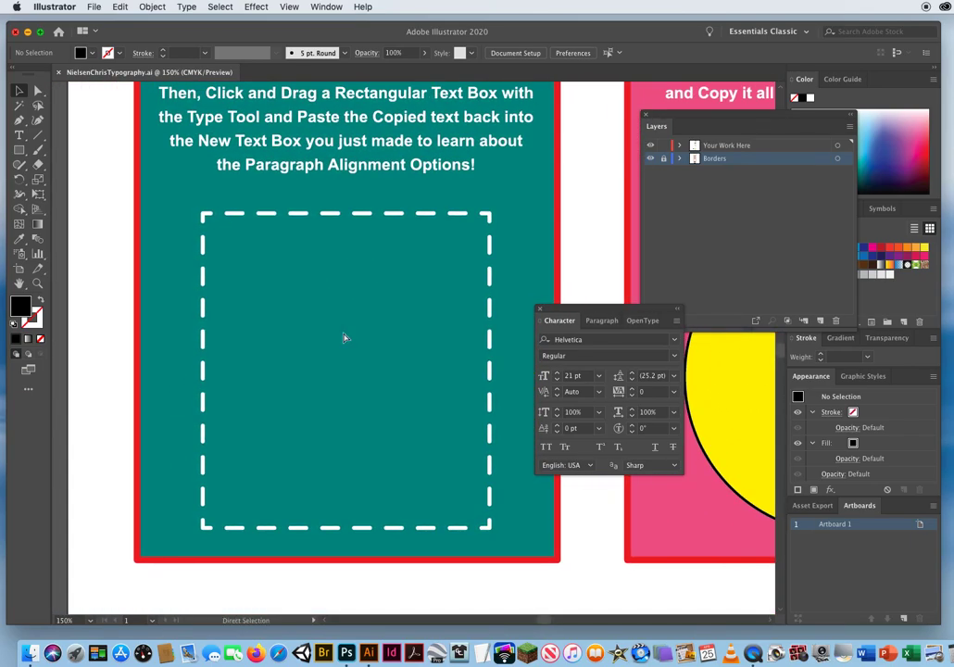
pyautogui.press('super+minus')
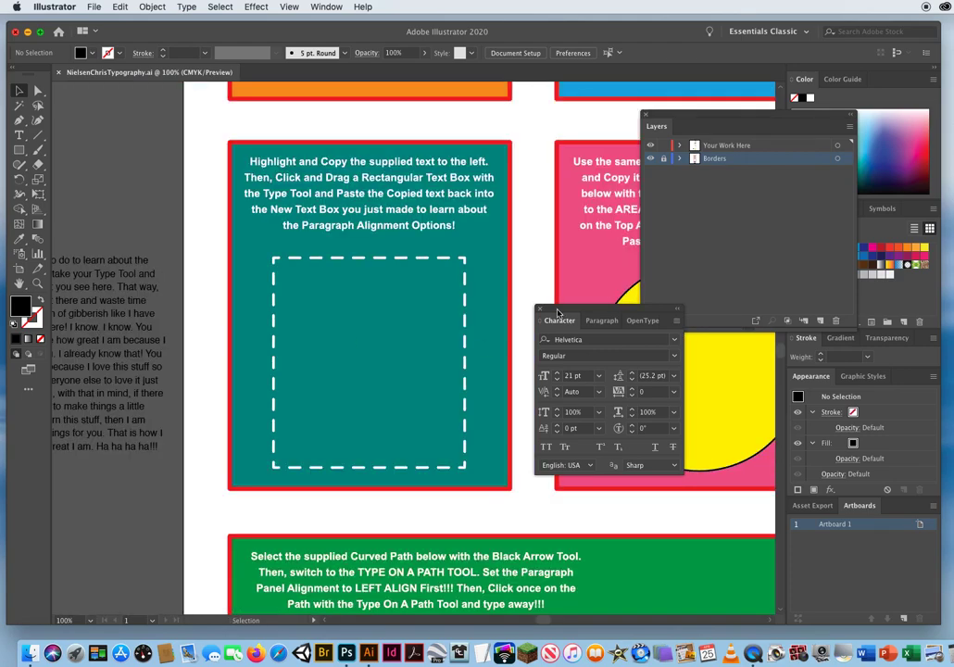
# Move the supplied black text block from the pasteboard so that it overlaps the teal box's left edge, and deselect it.
pyautogui.moveTo(566, 310); pyautogui.dragTo(654, 364)
pyautogui.moveTo(318, 398); pyautogui.dragTo(432, 362)
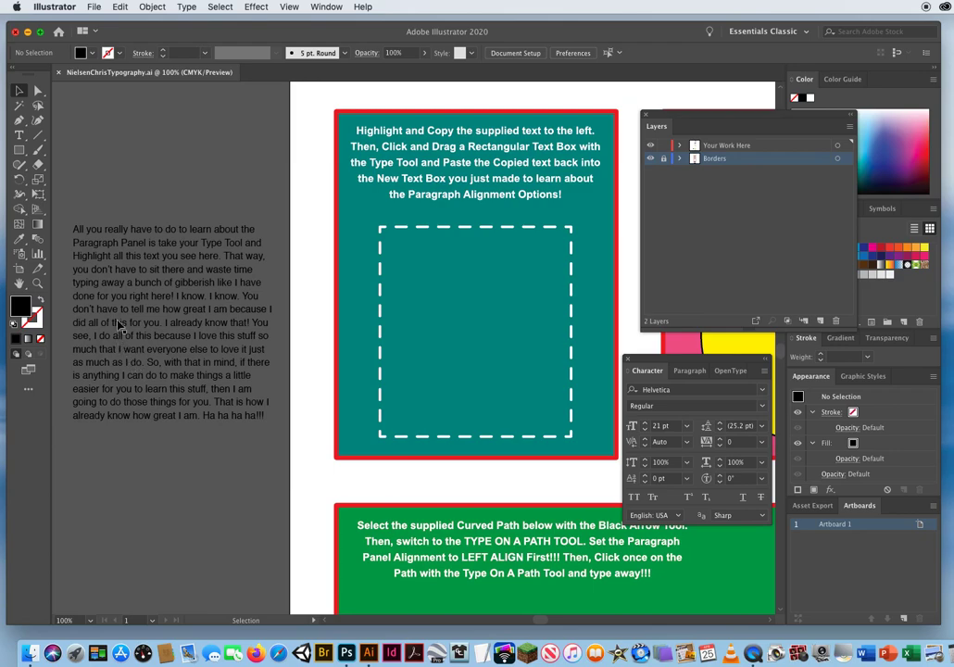
pyautogui.click(18, 135)
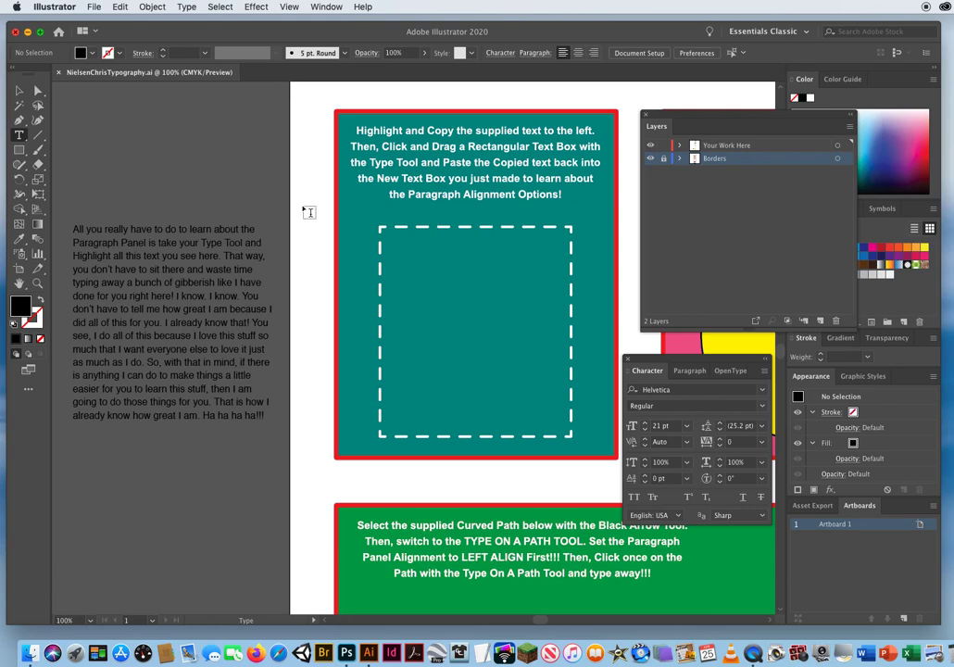
pyautogui.click(20, 92)
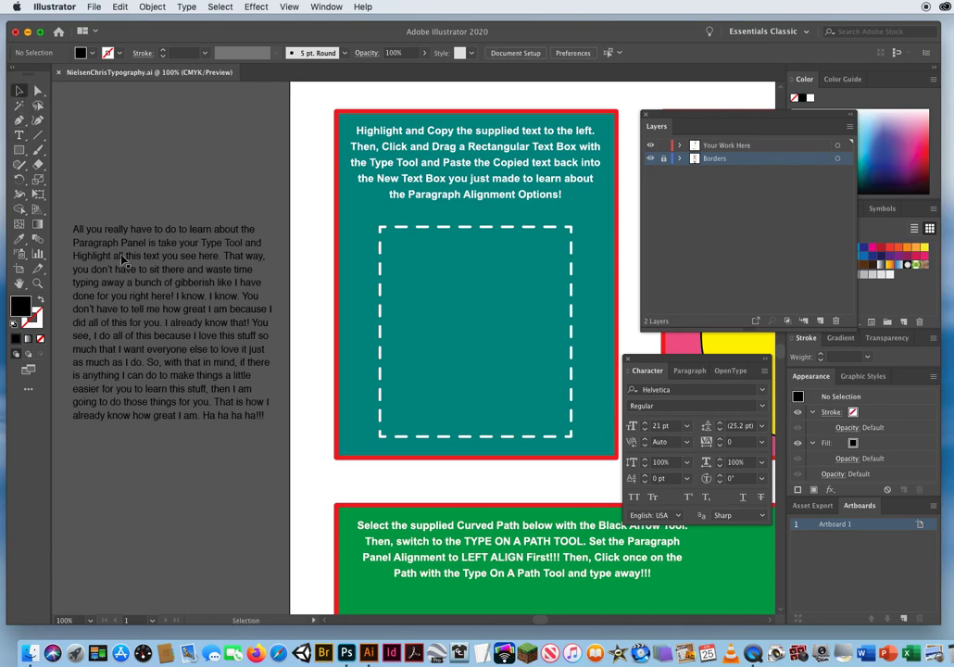
pyautogui.moveTo(98, 231); pyautogui.dragTo(302, 252)
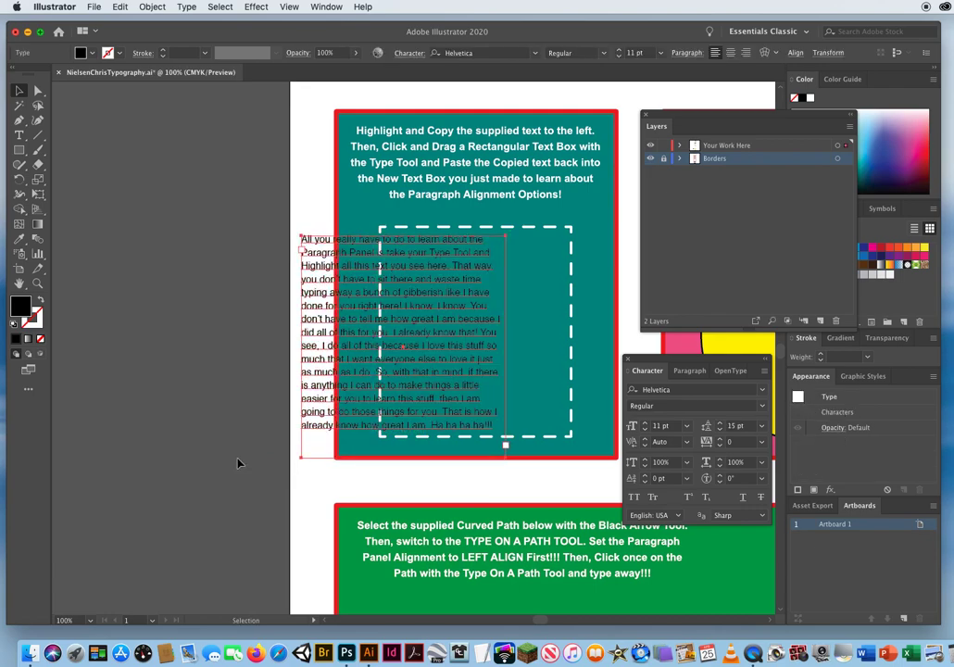
pyautogui.click(250, 154)
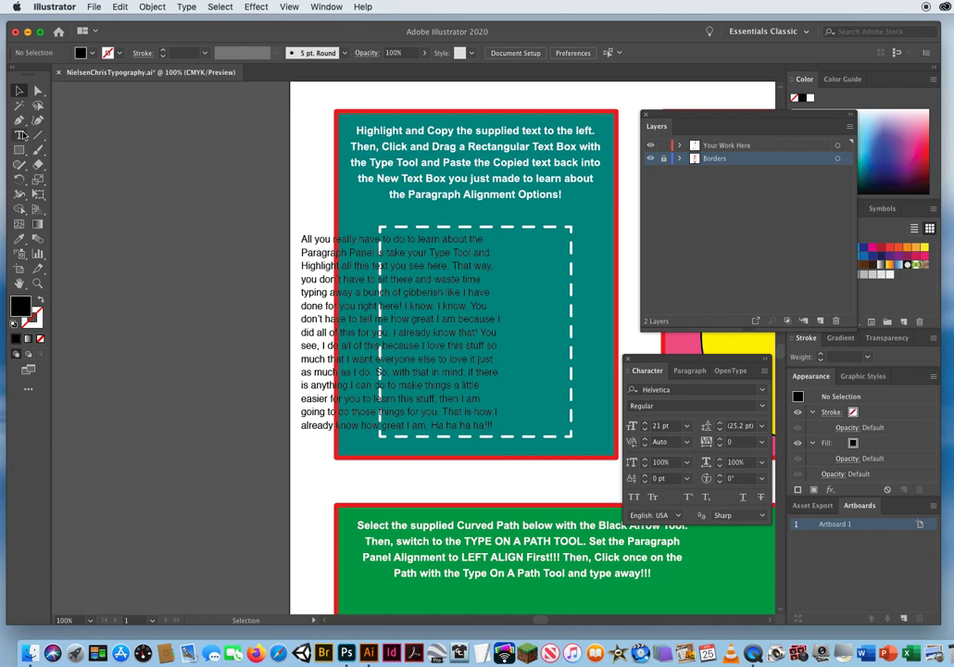
pyautogui.click(19, 135)
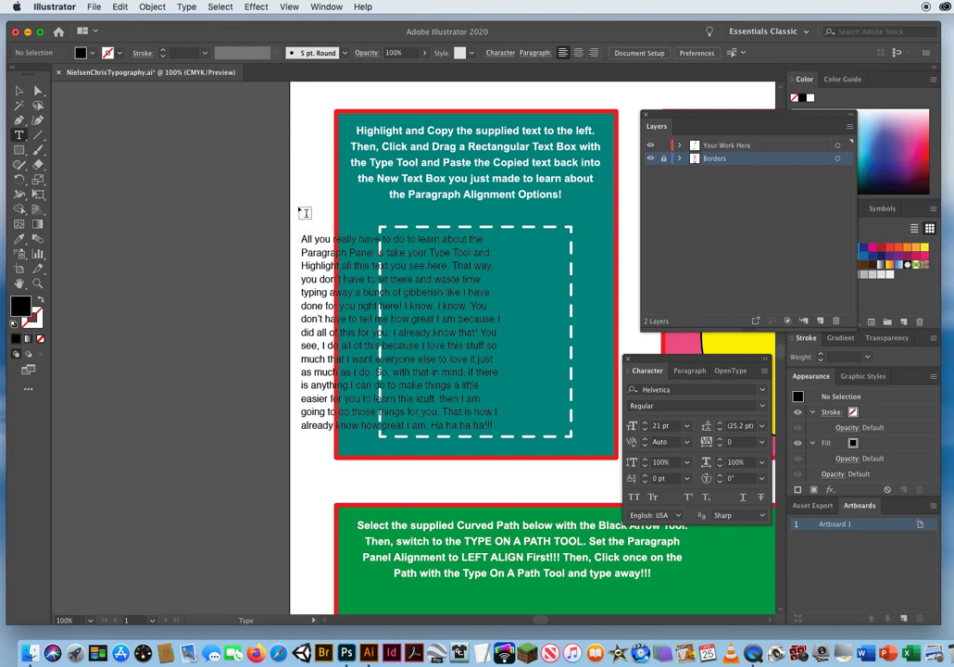
pyautogui.moveTo(298, 207); pyautogui.dragTo(360, 248)
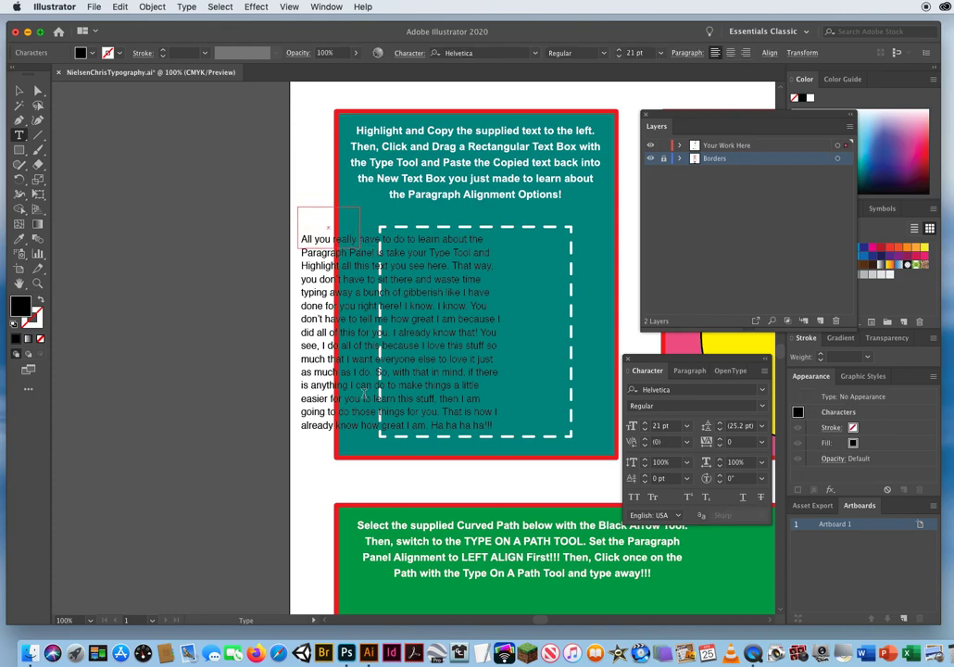
pyautogui.write('lkjlkh')
pyautogui.click(20, 91)
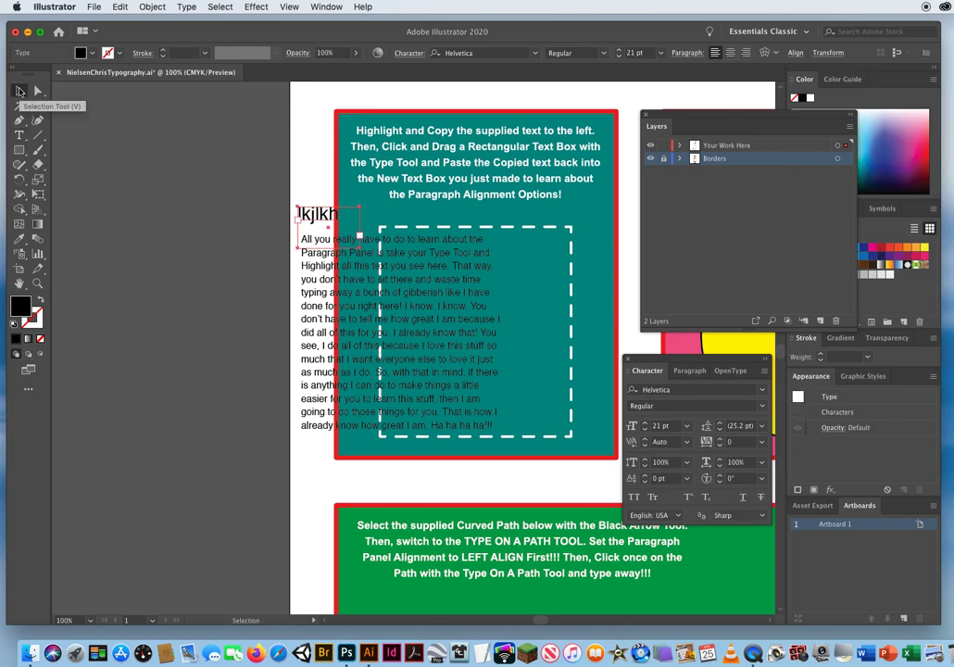
pyautogui.press('Delete')
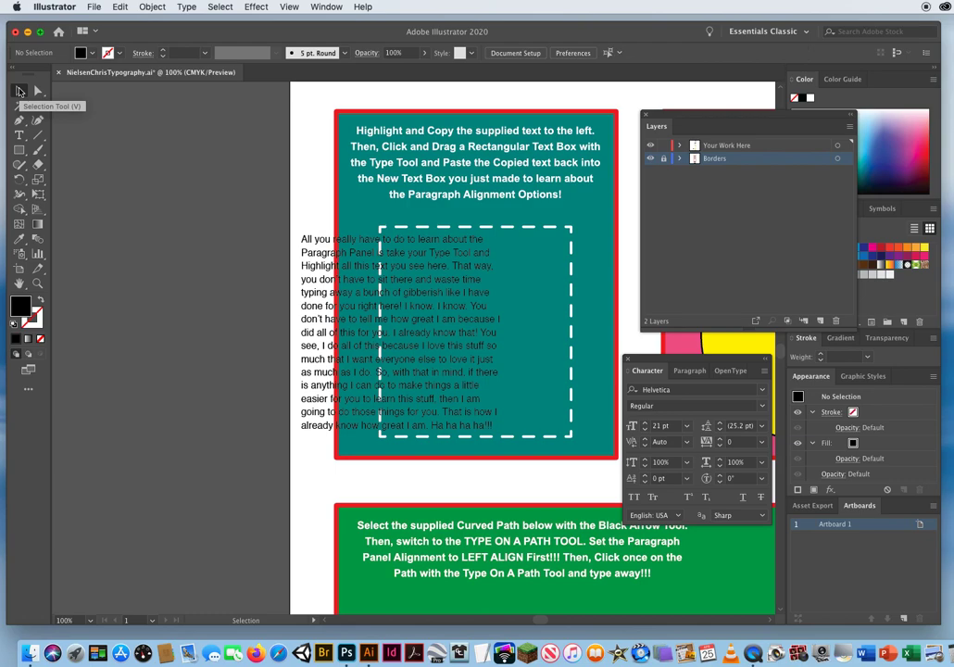
# Copy all the text inside the supplied text block, and delete the original block.
pyautogui.click(18, 135)
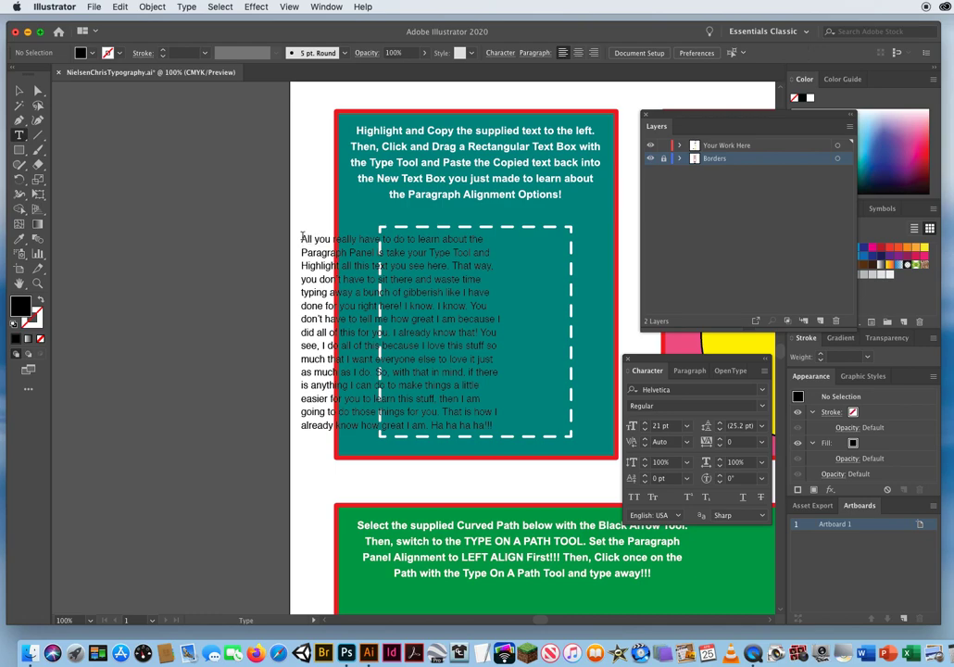
pyautogui.moveTo(301, 237); pyautogui.dragTo(531, 407)
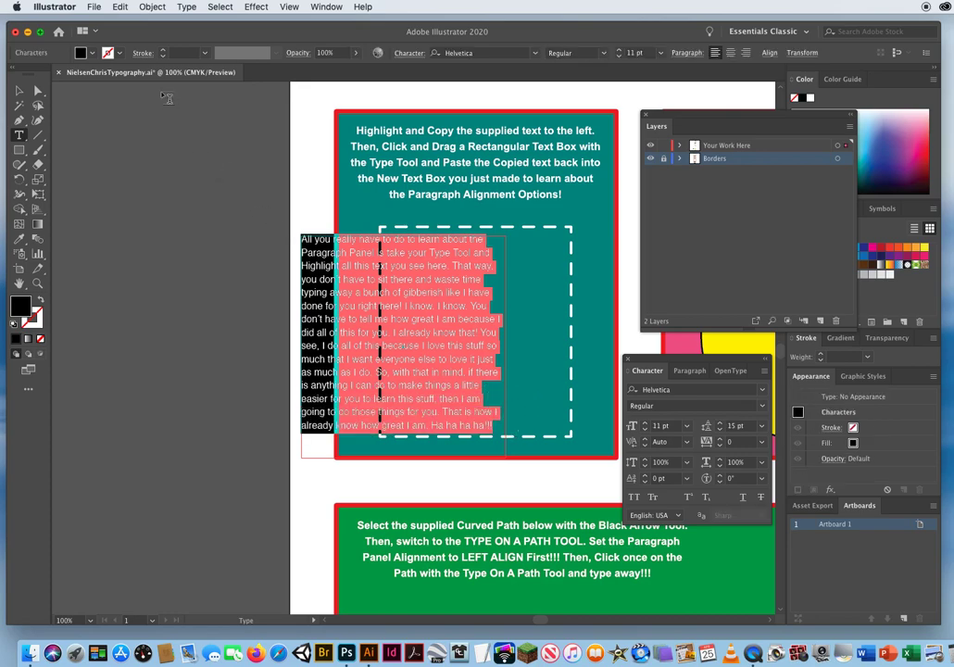
pyautogui.click(119, 8)
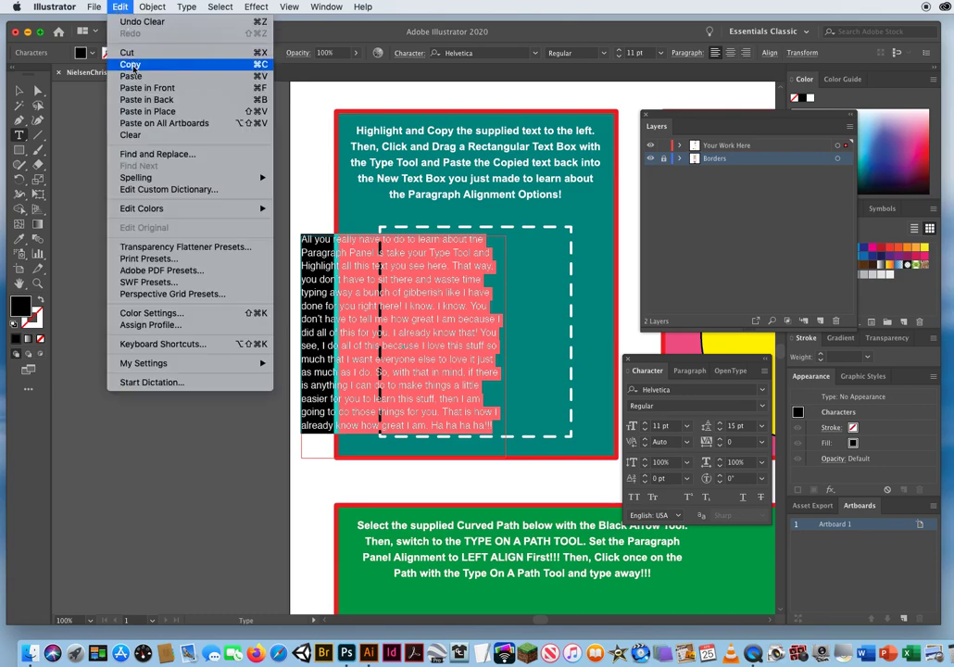
pyautogui.click(132, 65)
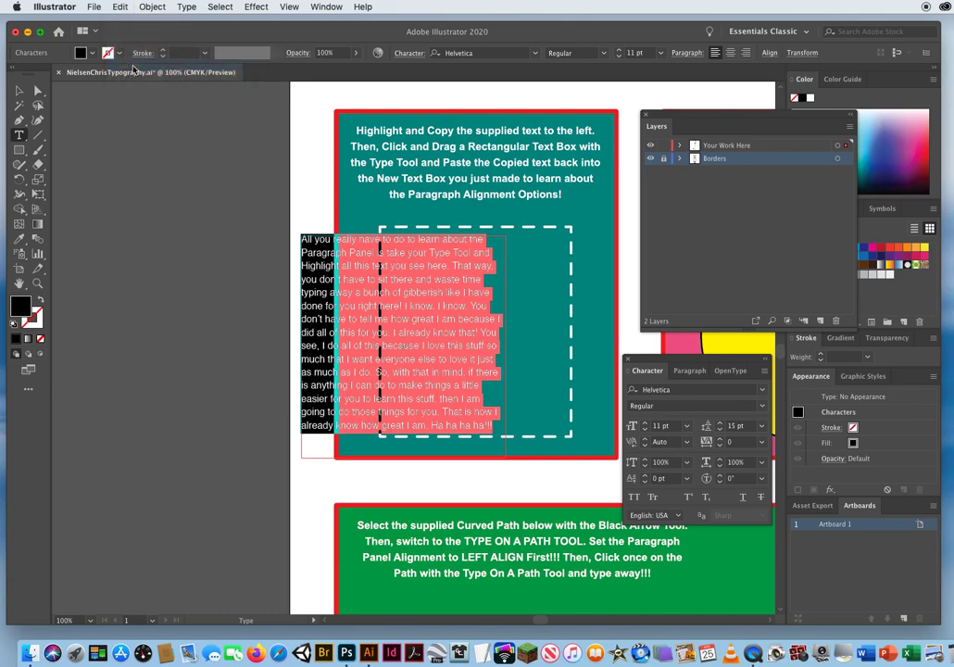
pyautogui.click(18, 90)
pyautogui.press('Delete')
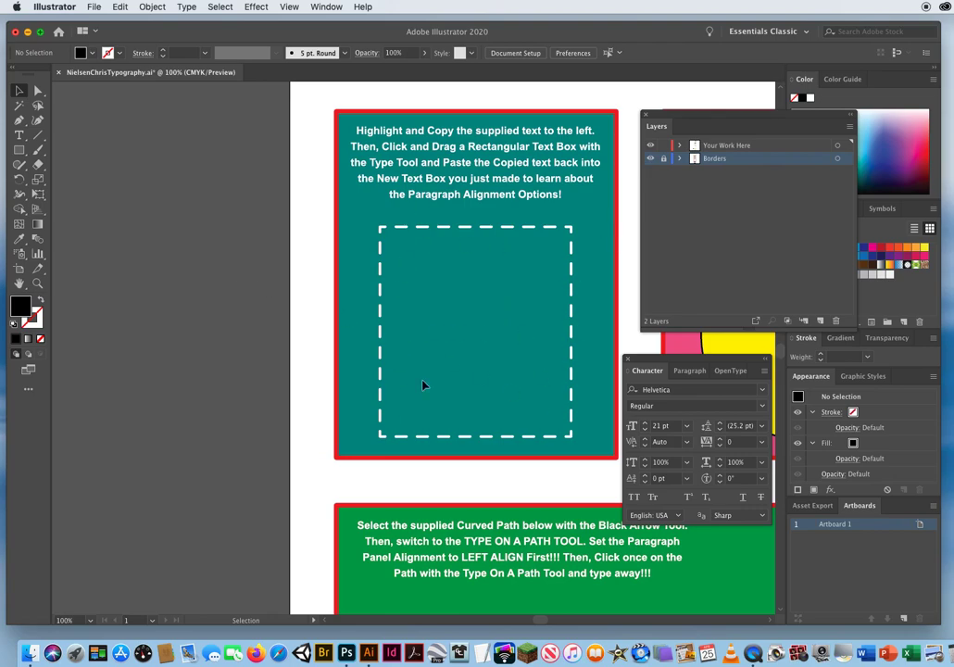
# Draw a rectangular text box matching the dashed rectangle in the teal box, and paste the copied text into it.
pyautogui.hscroll(5, 422, 385)
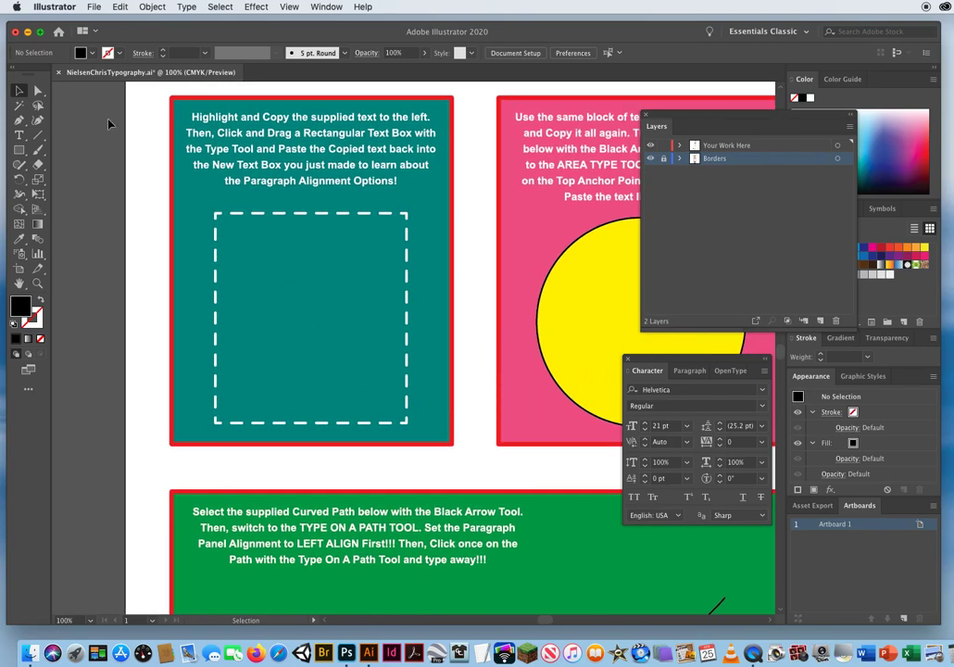
pyautogui.click(19, 136)
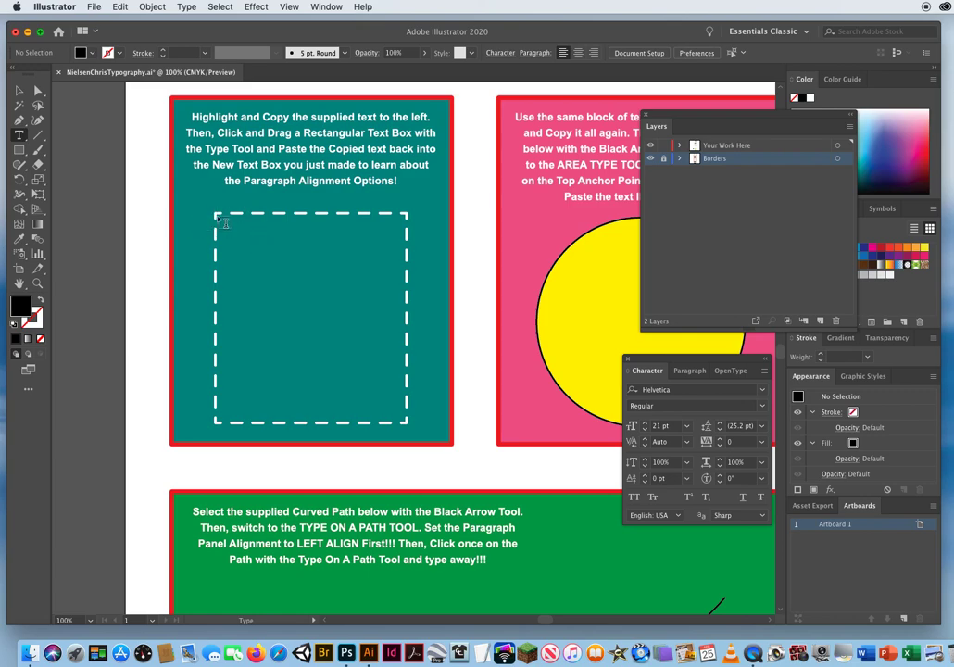
pyautogui.moveTo(216, 216); pyautogui.dragTo(412, 429)
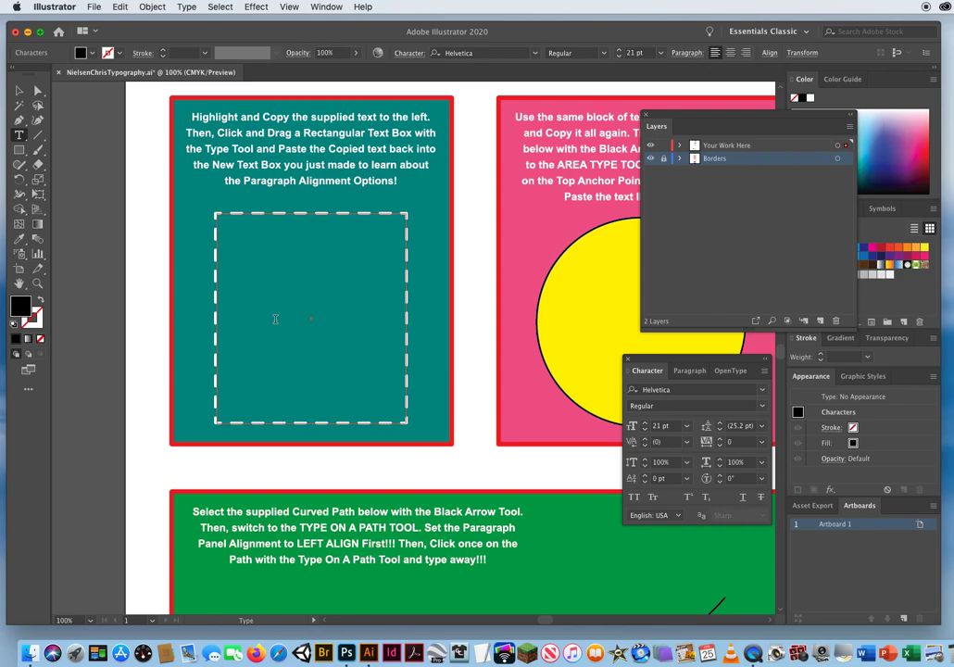
pyautogui.click(120, 7)
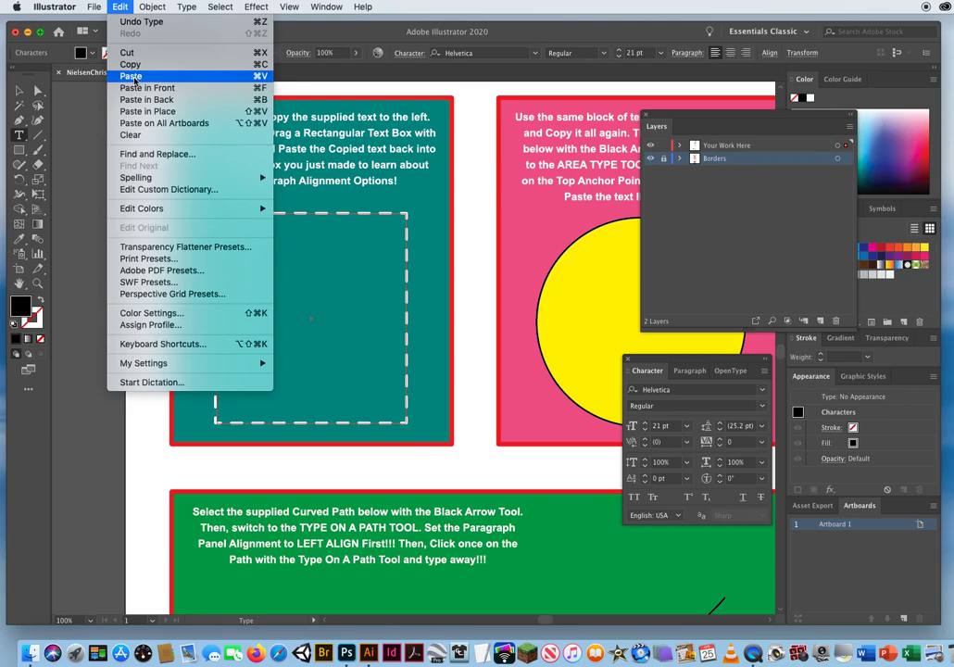
pyautogui.click(134, 80)
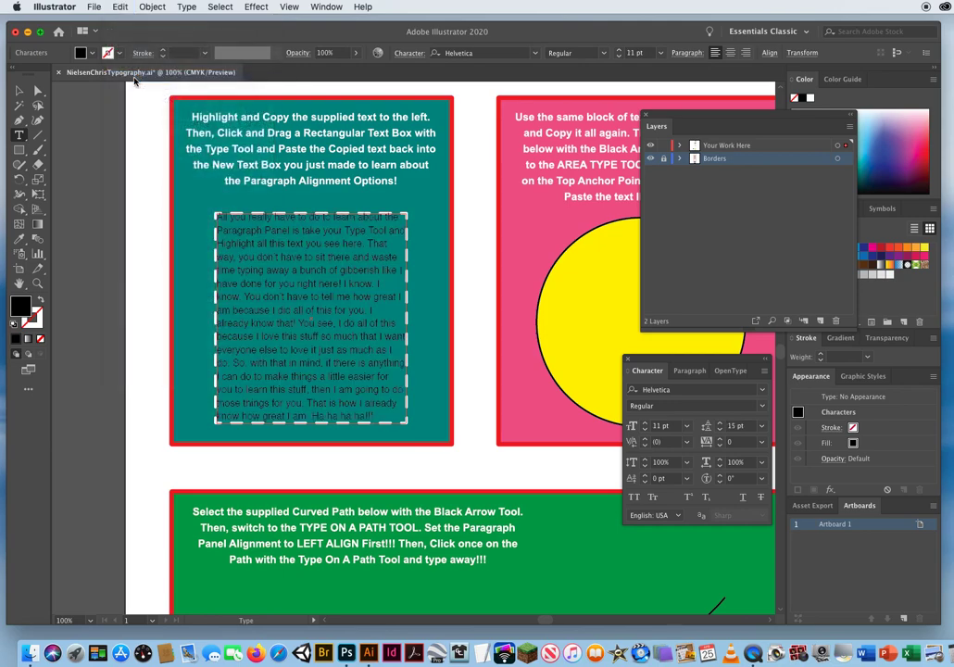
pyautogui.click(18, 91)
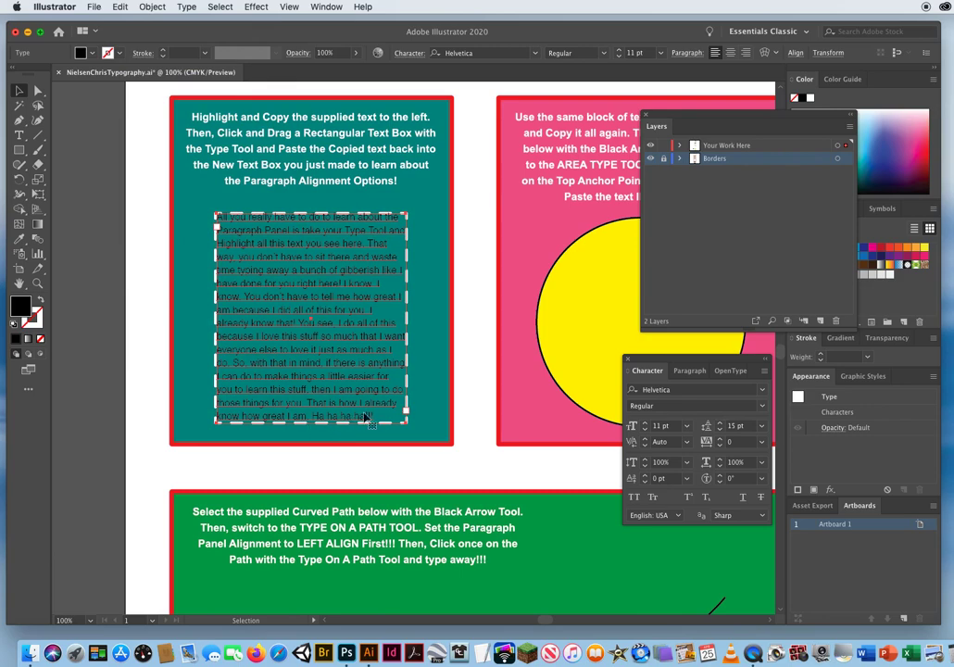
# Set the pasted paragraph's font style to Bold and its size to 10 pt, and deselect it.
pyautogui.moveTo(664, 378); pyautogui.dragTo(531, 350)
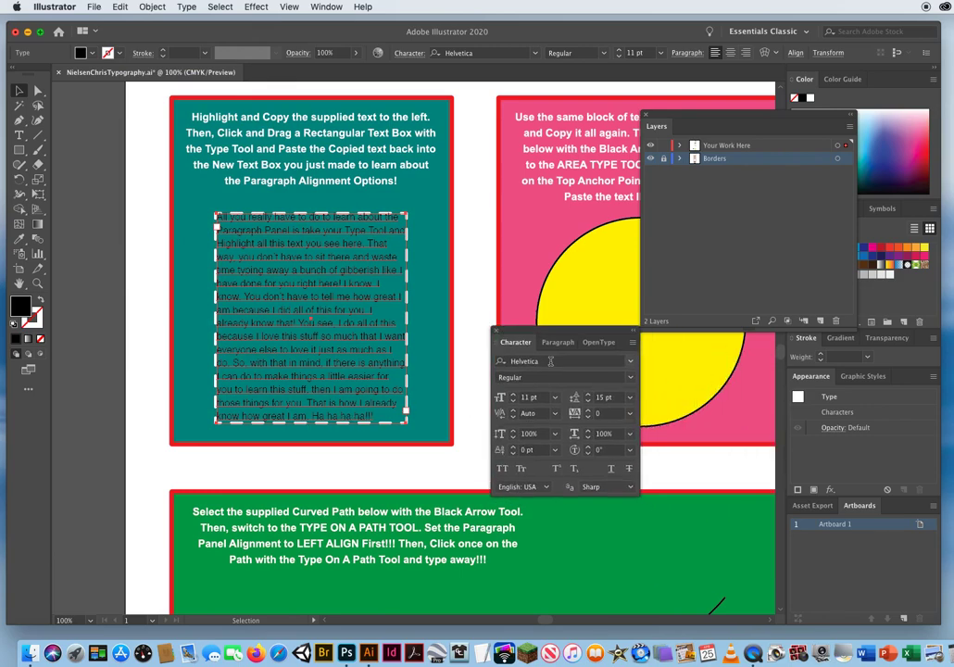
pyautogui.click(524, 360)
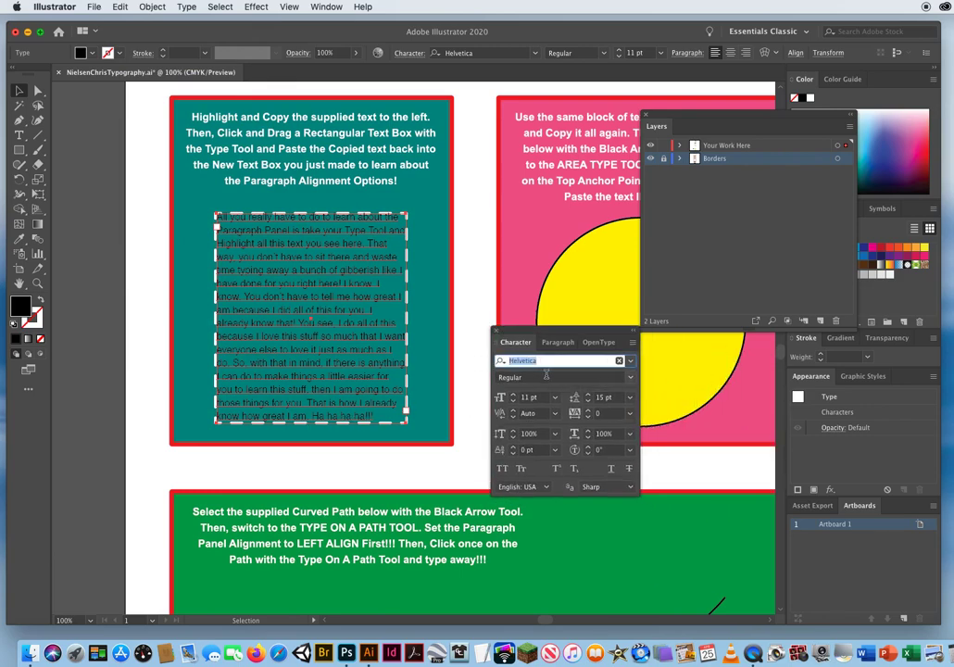
pyautogui.press('Tab')
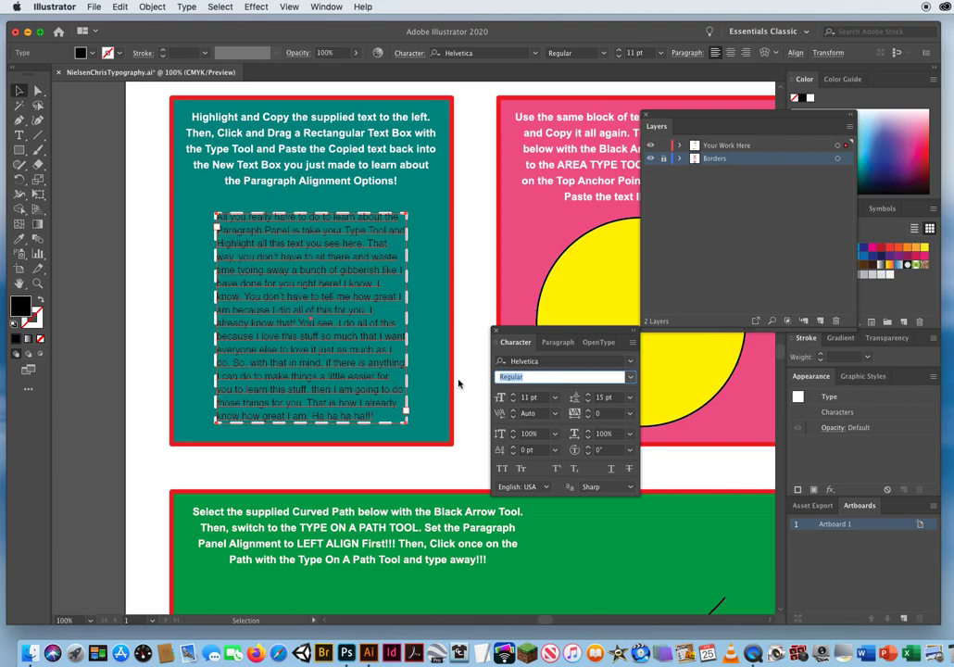
pyautogui.click(629, 377)
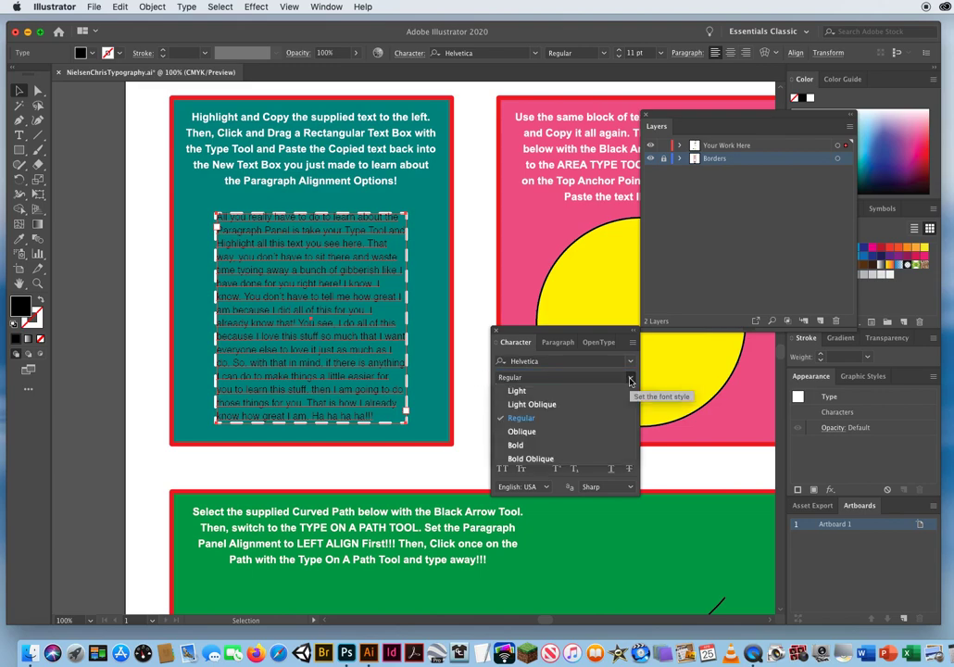
pyautogui.click(516, 446)
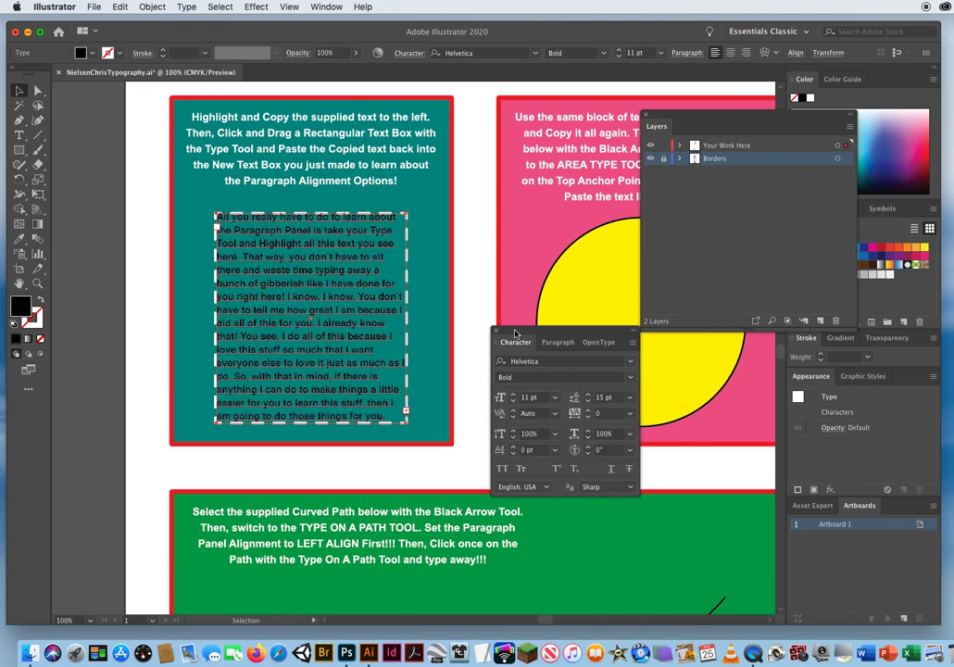
pyautogui.moveTo(513, 332); pyautogui.dragTo(525, 330)
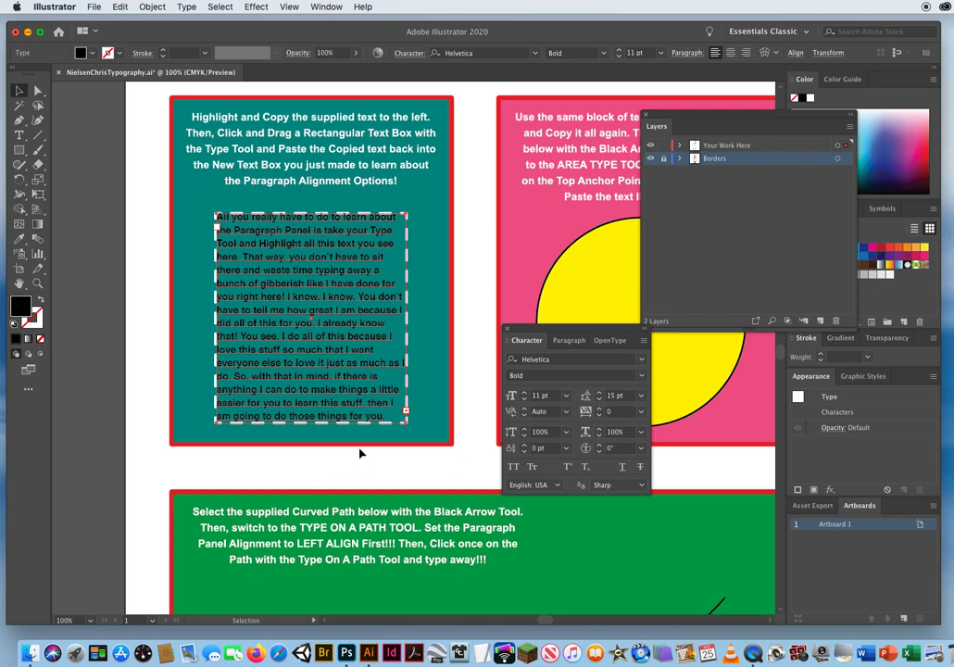
pyautogui.moveTo(554, 395); pyautogui.dragTo(470, 408)
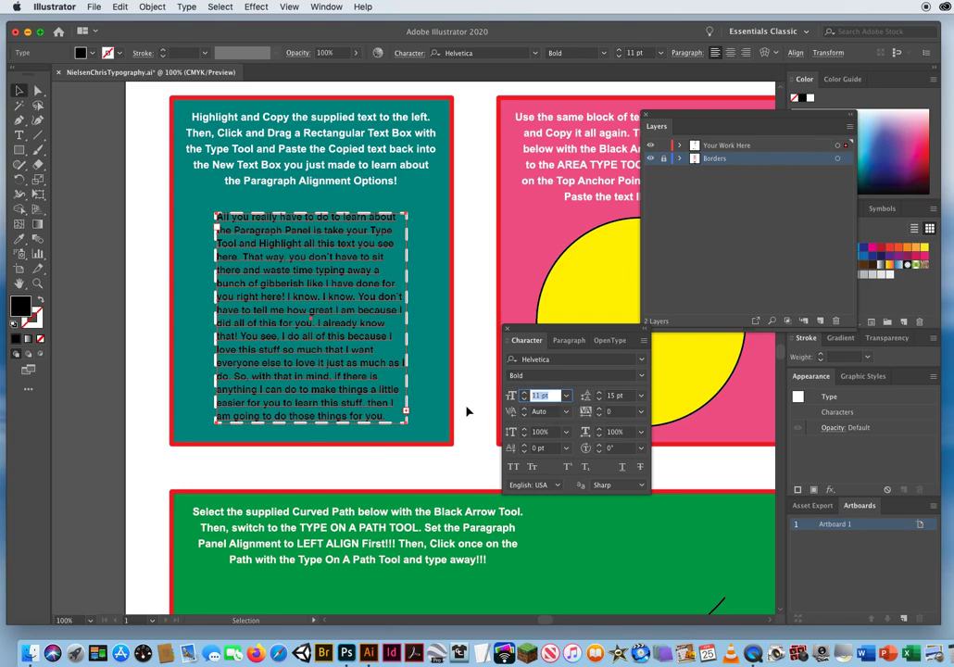
pyautogui.click(525, 400)
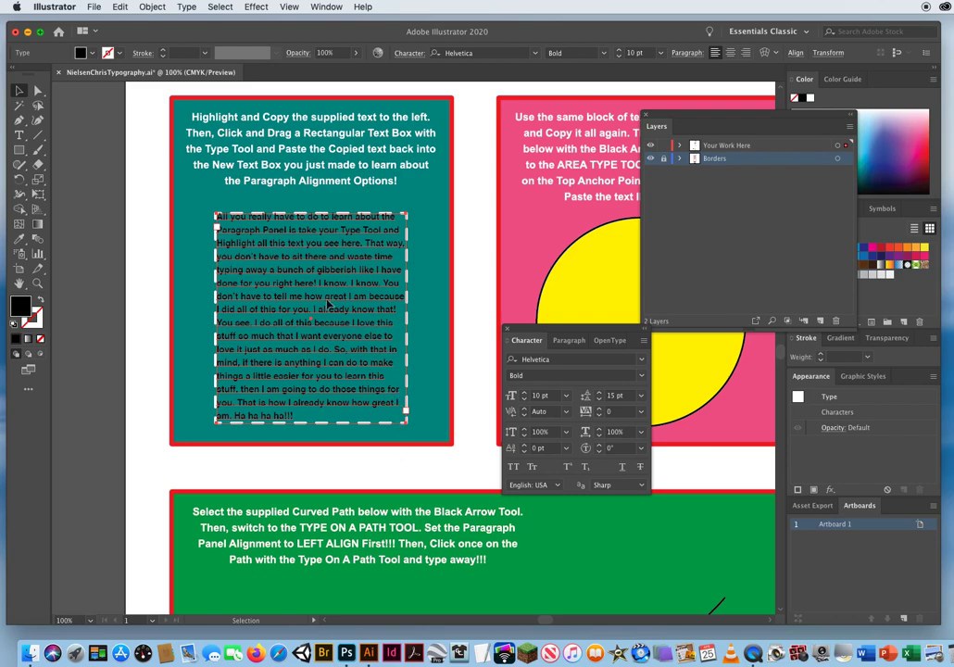
pyautogui.click(150, 245)
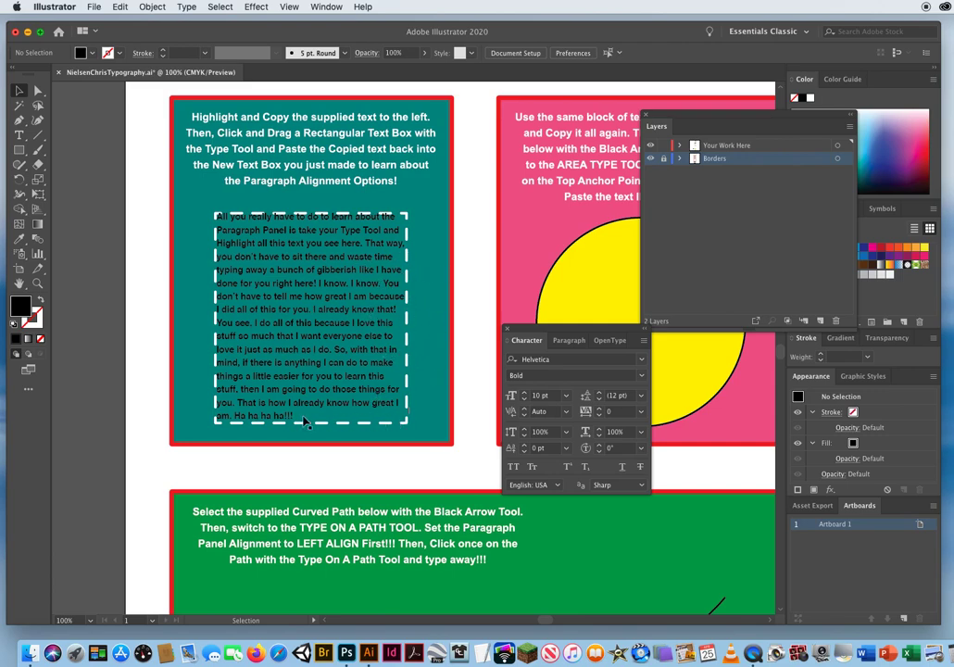
# Apply center alignment and then right alignment to the pasted paragraph in the teal box.
pyautogui.click(308, 262)
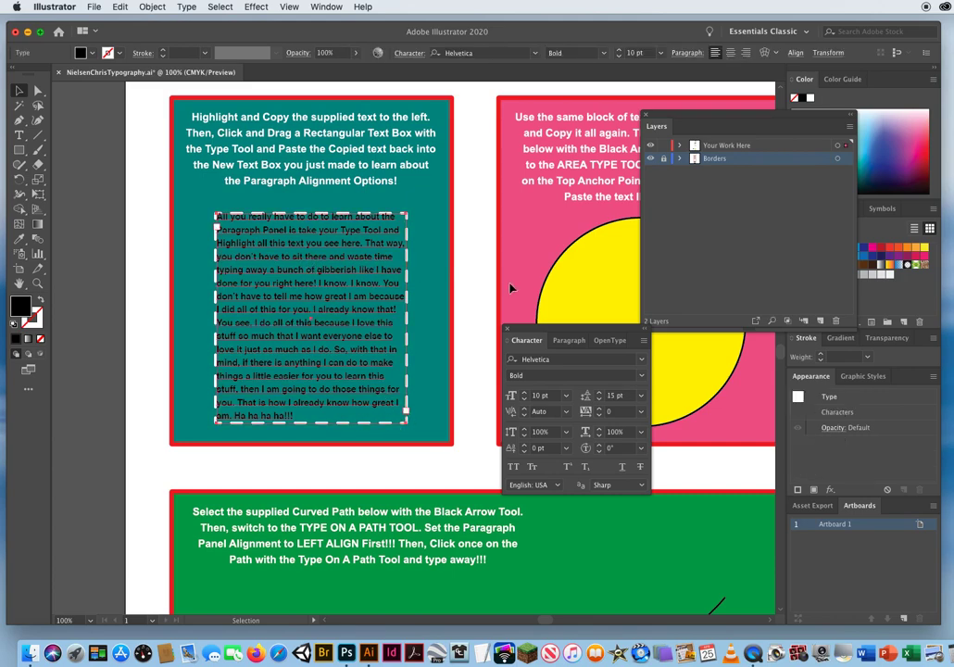
pyautogui.moveTo(527, 347); pyautogui.dragTo(472, 314)
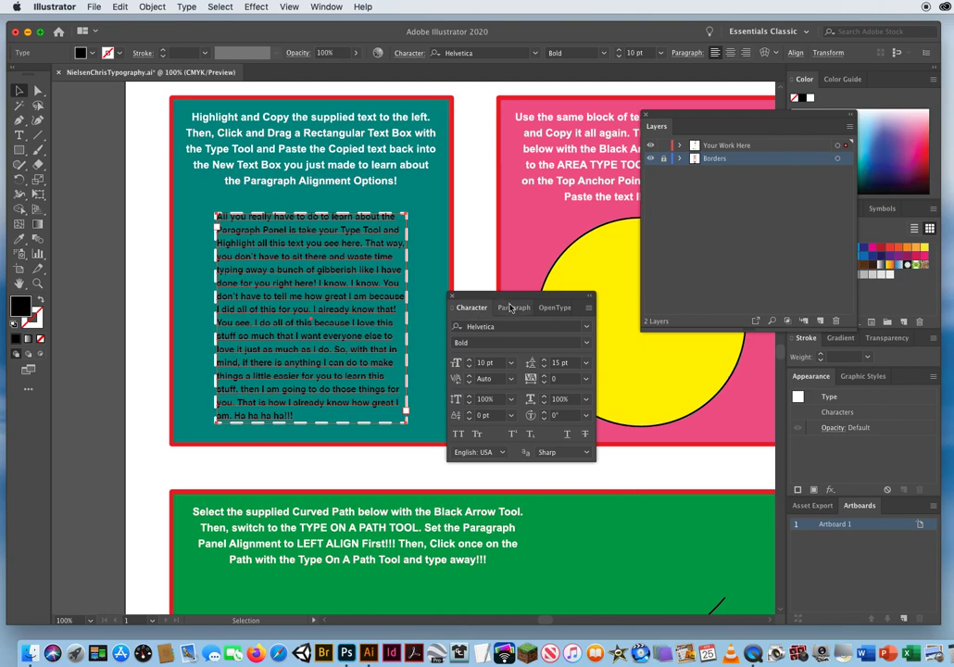
pyautogui.click(513, 309)
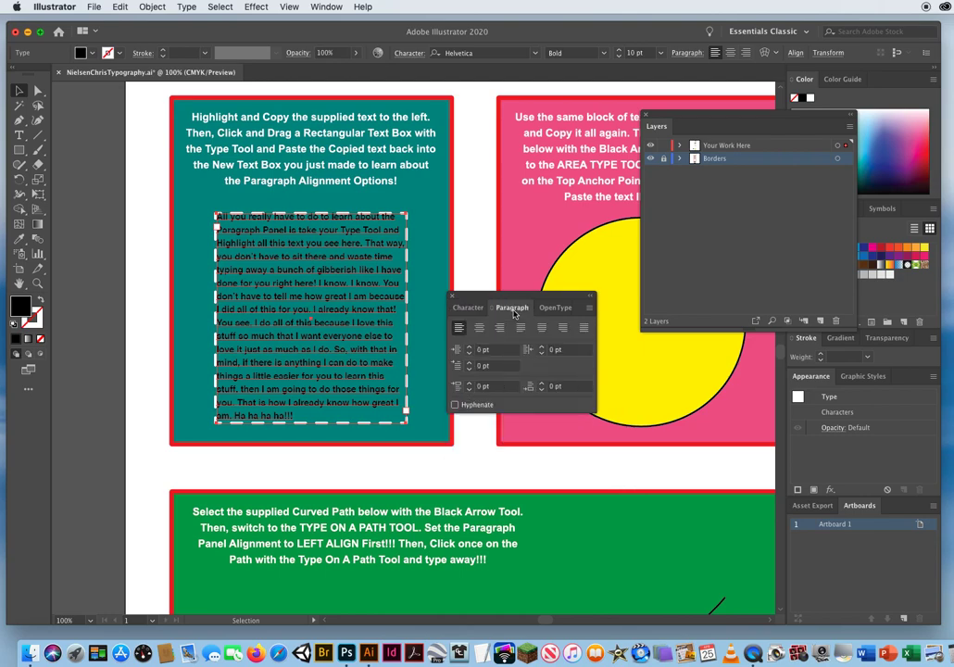
pyautogui.moveTo(483, 295); pyautogui.dragTo(510, 289)
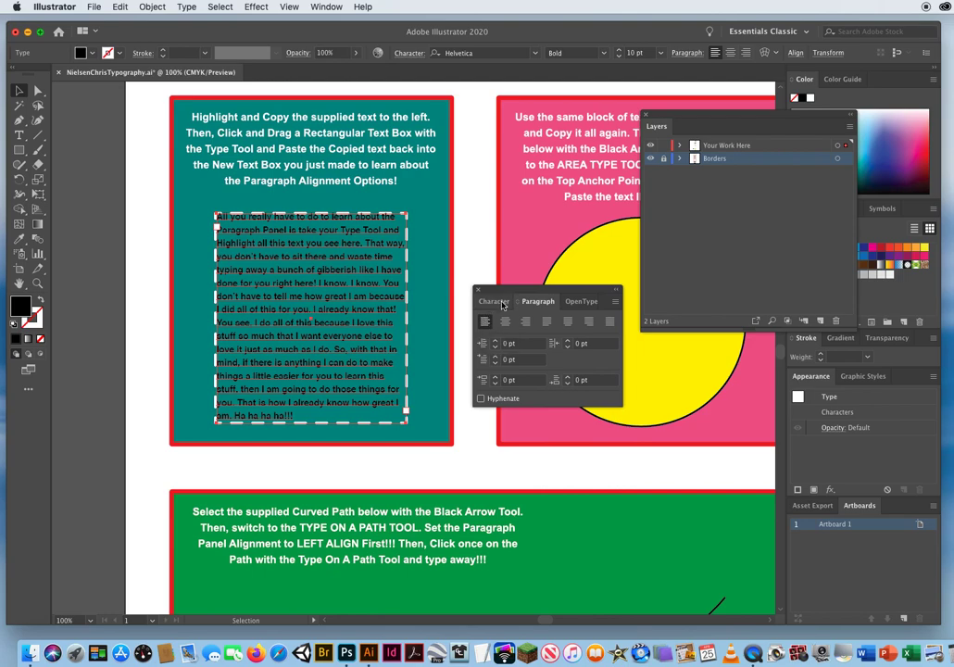
pyautogui.click(506, 323)
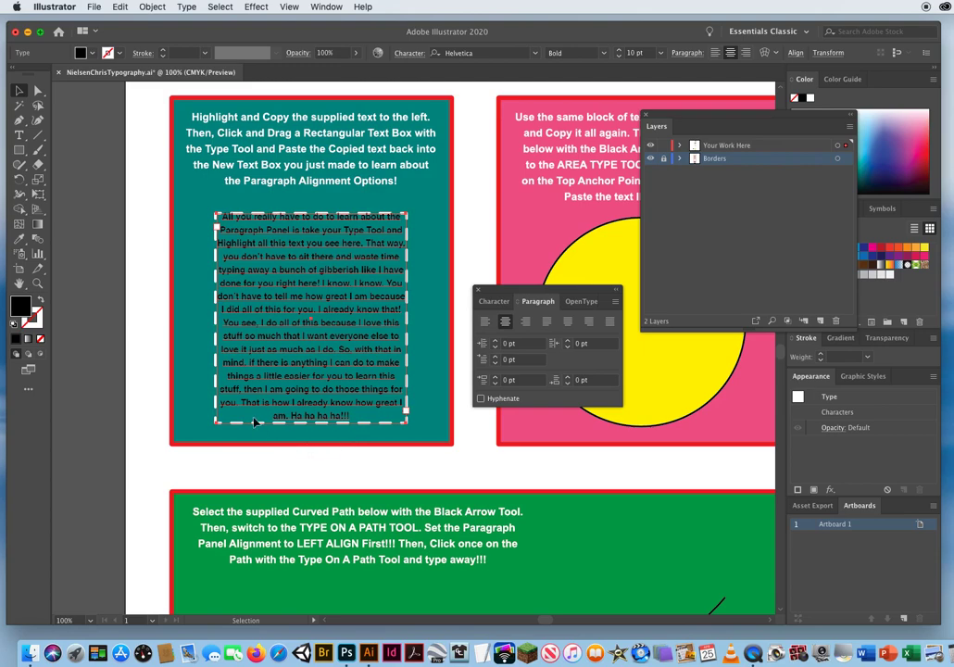
pyautogui.click(526, 322)
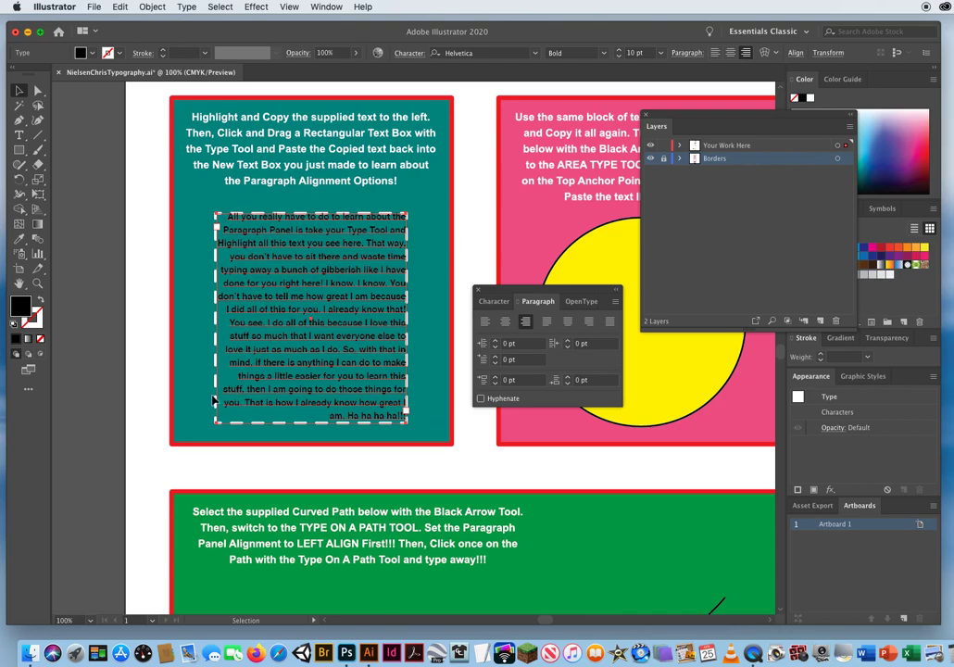
# Try justifying the teal box's paragraph with its last line aligned left, centered and right, and with all lines fully justified.
pyautogui.click(546, 322)
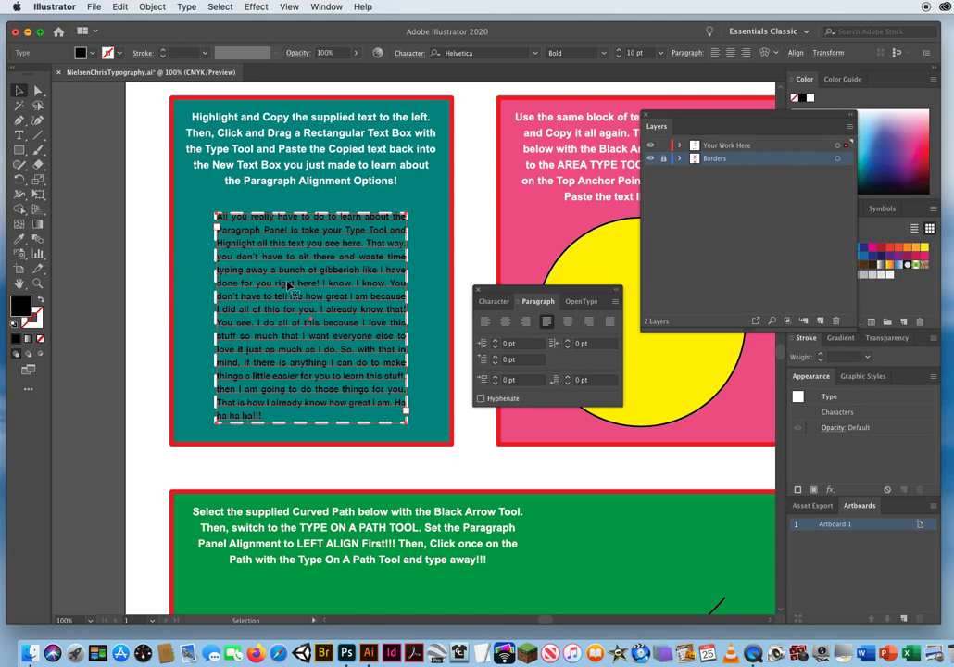
pyautogui.click(150, 245)
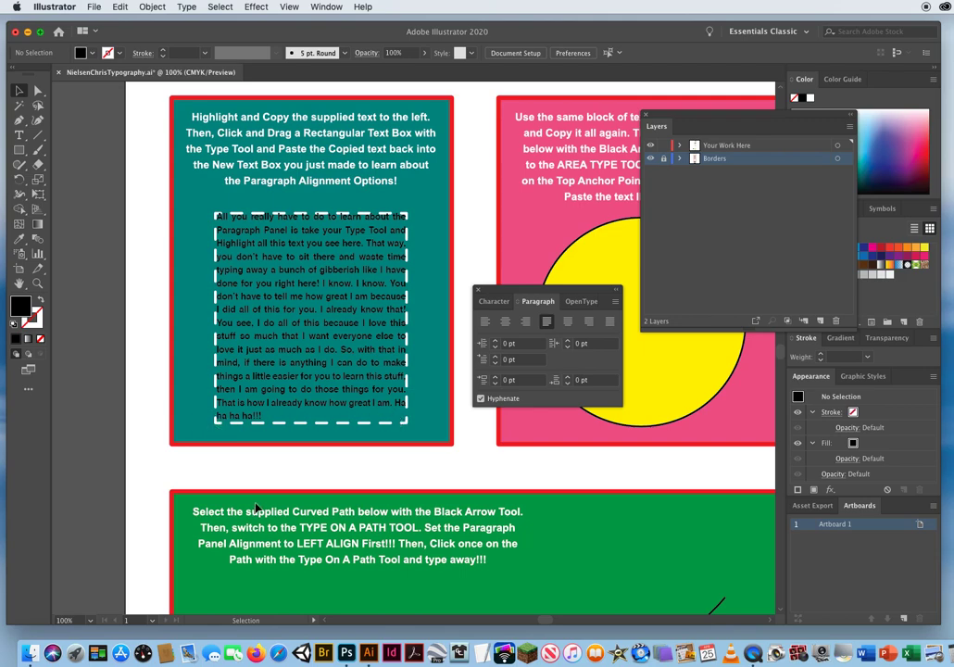
pyautogui.click(280, 276)
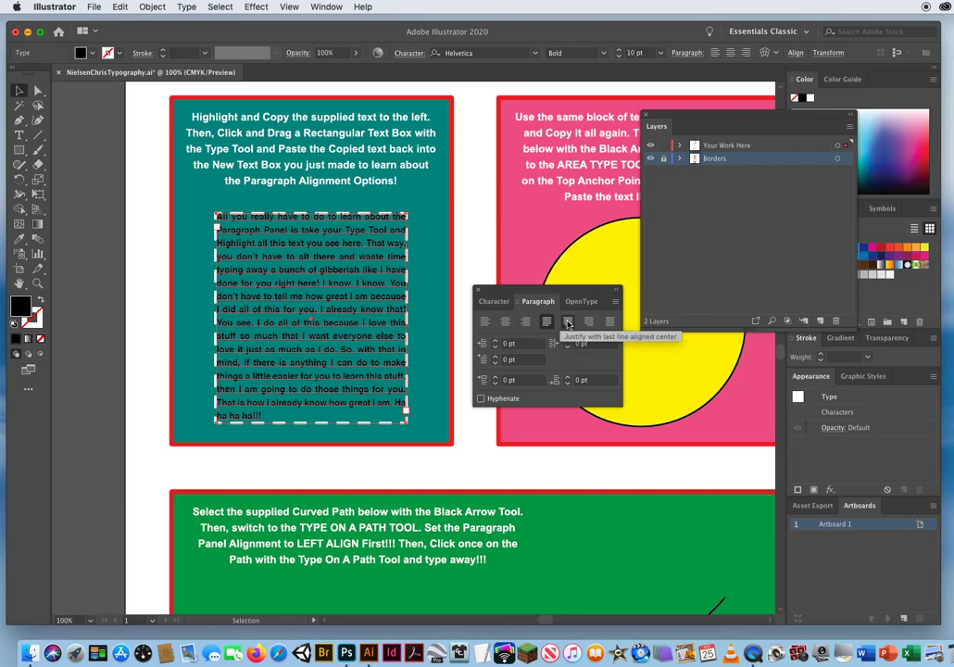
pyautogui.click(567, 323)
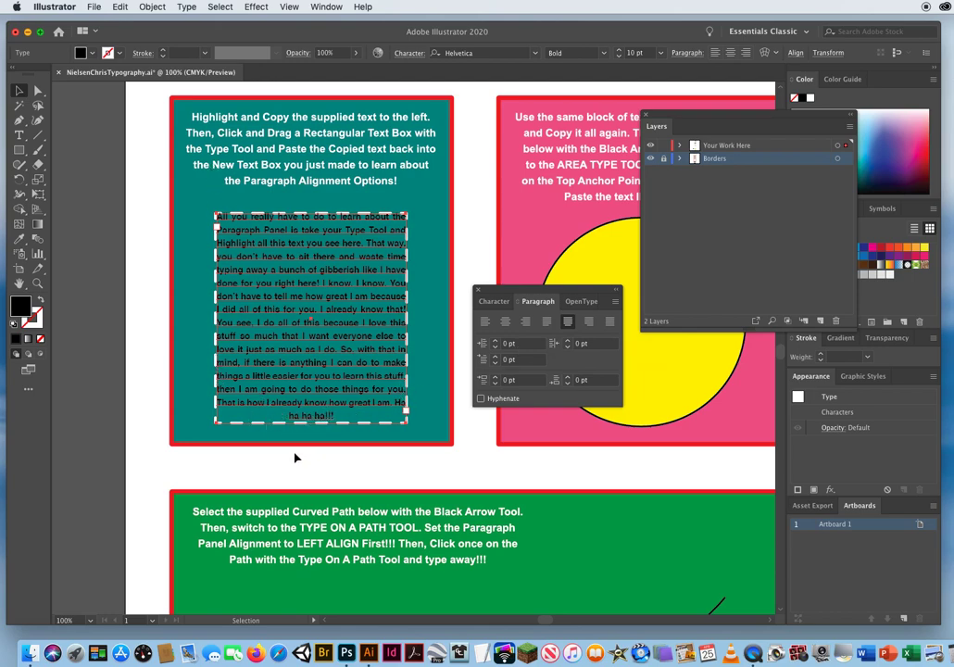
pyautogui.click(589, 322)
pyautogui.click(609, 322)
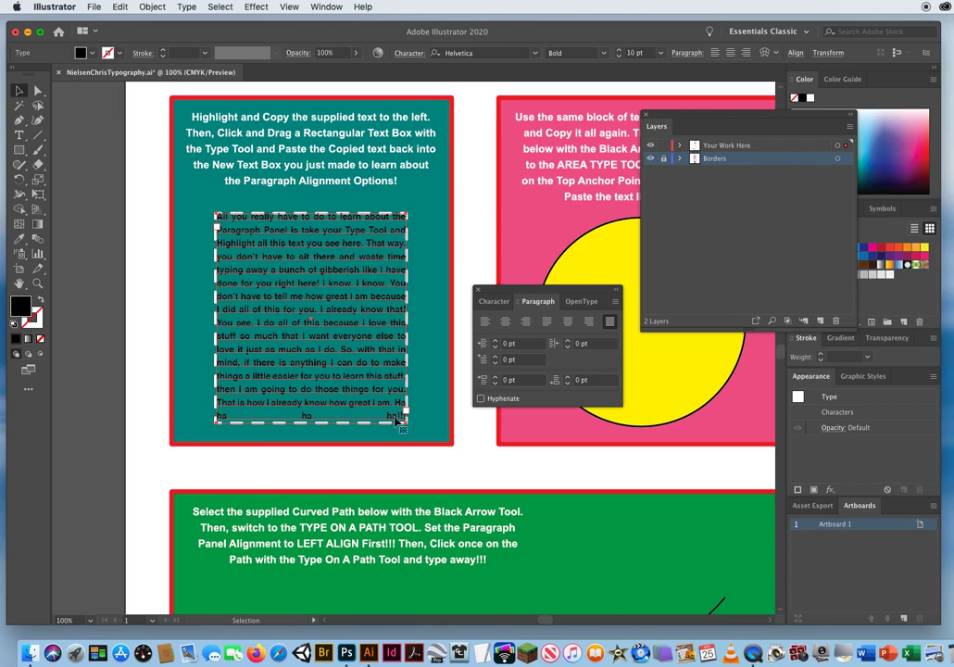
pyautogui.click(380, 473)
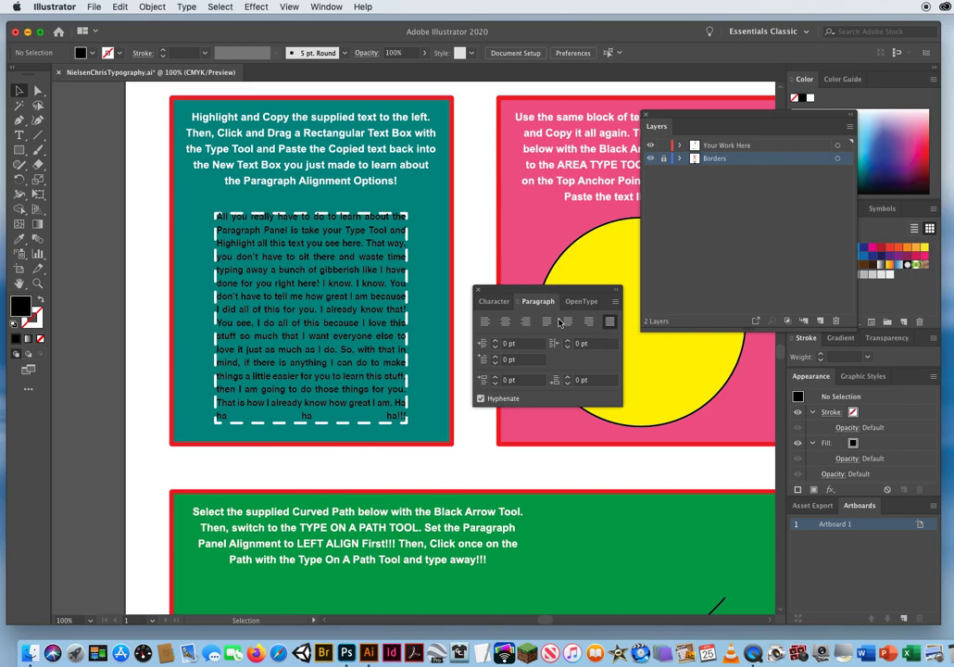
# Justify the teal box's paragraph with the last line aligned left, and set it back to plain left alignment.
pyautogui.click(279, 234)
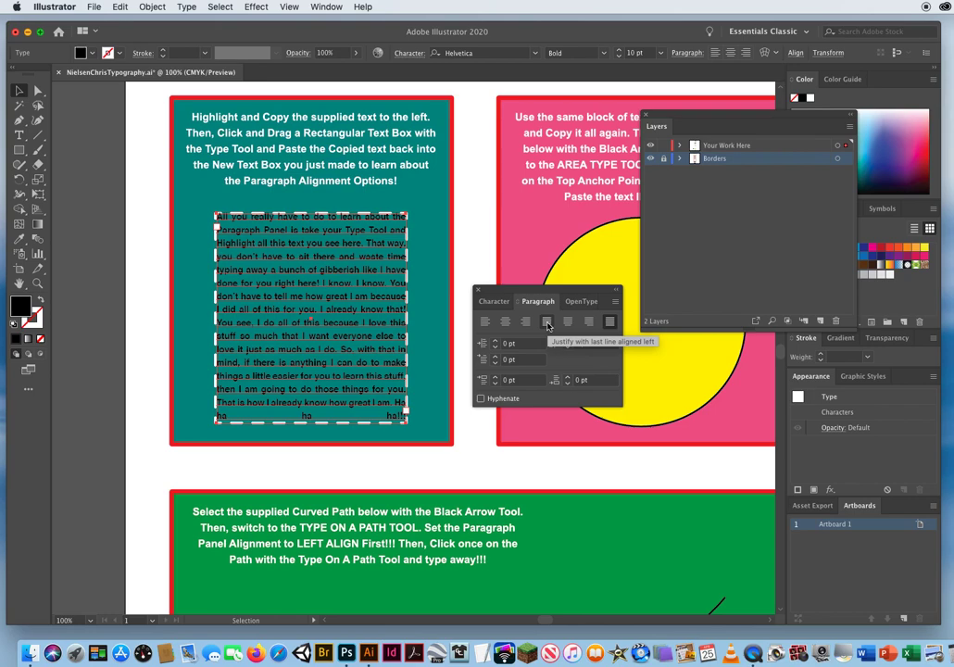
pyautogui.click(547, 323)
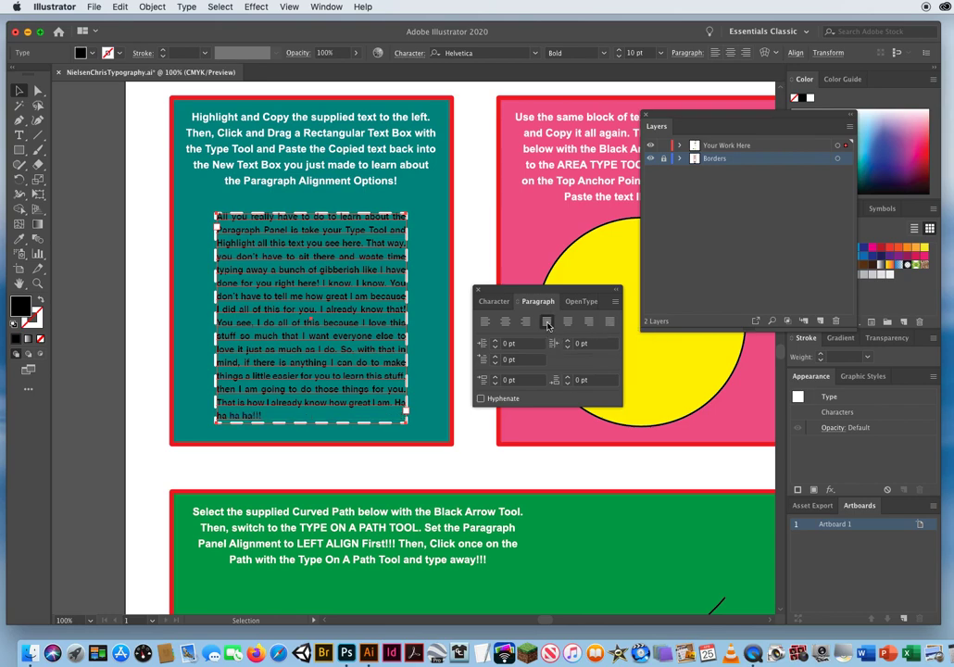
pyautogui.click(337, 463)
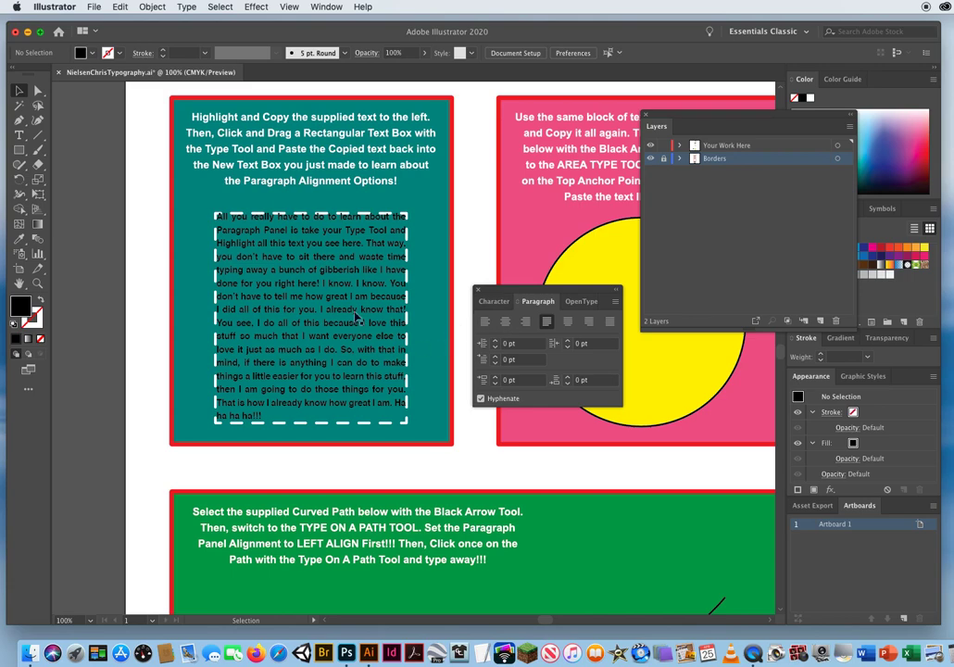
pyautogui.click(281, 228)
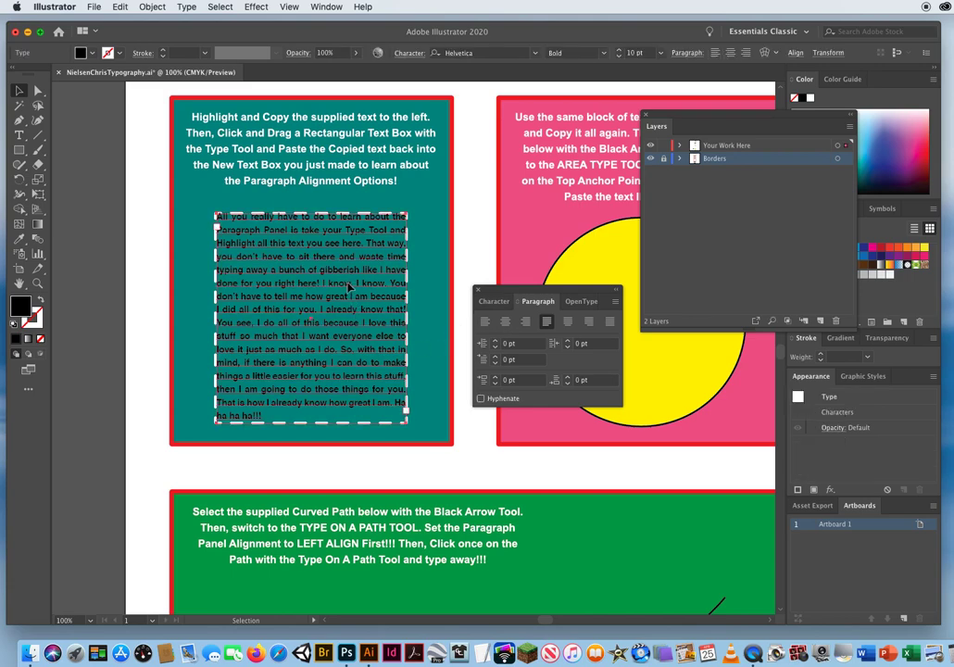
pyautogui.click(485, 322)
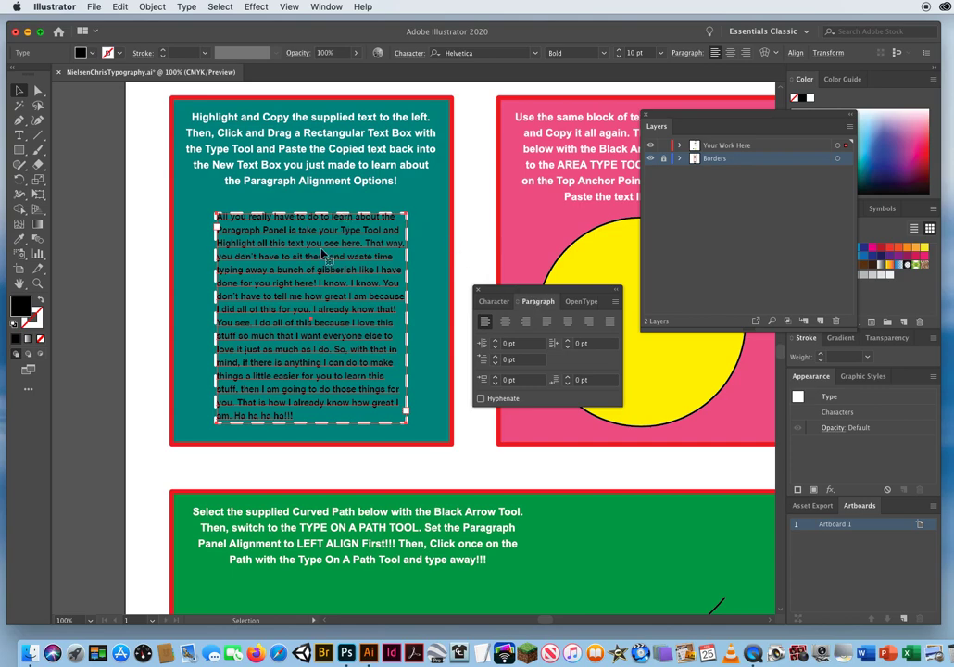
# Copy all the text of the paragraph in the teal box, and deselect it.
pyautogui.click(20, 135)
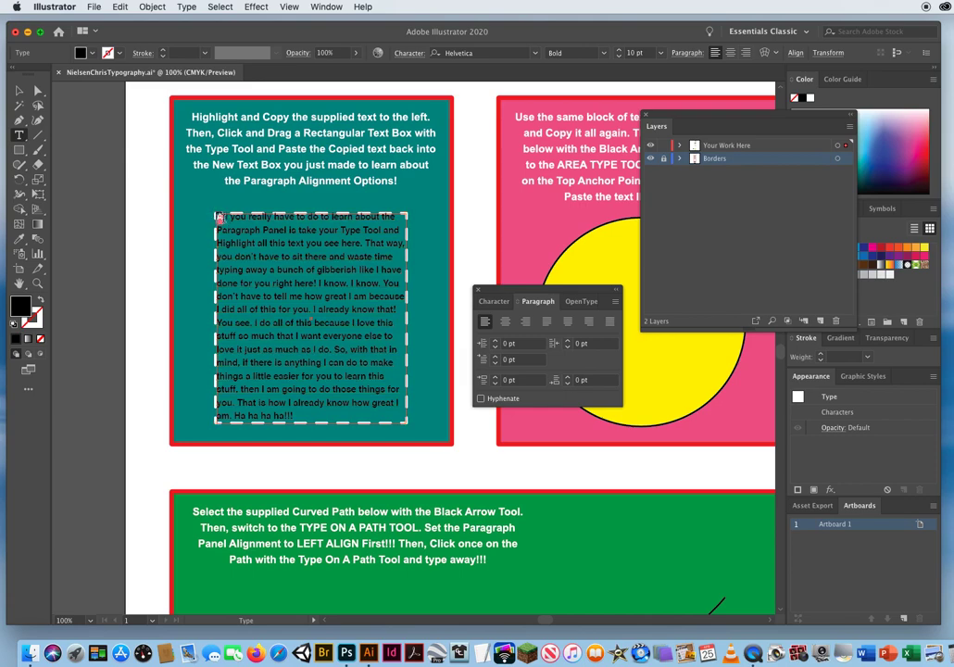
pyautogui.moveTo(218, 214); pyautogui.dragTo(363, 379)
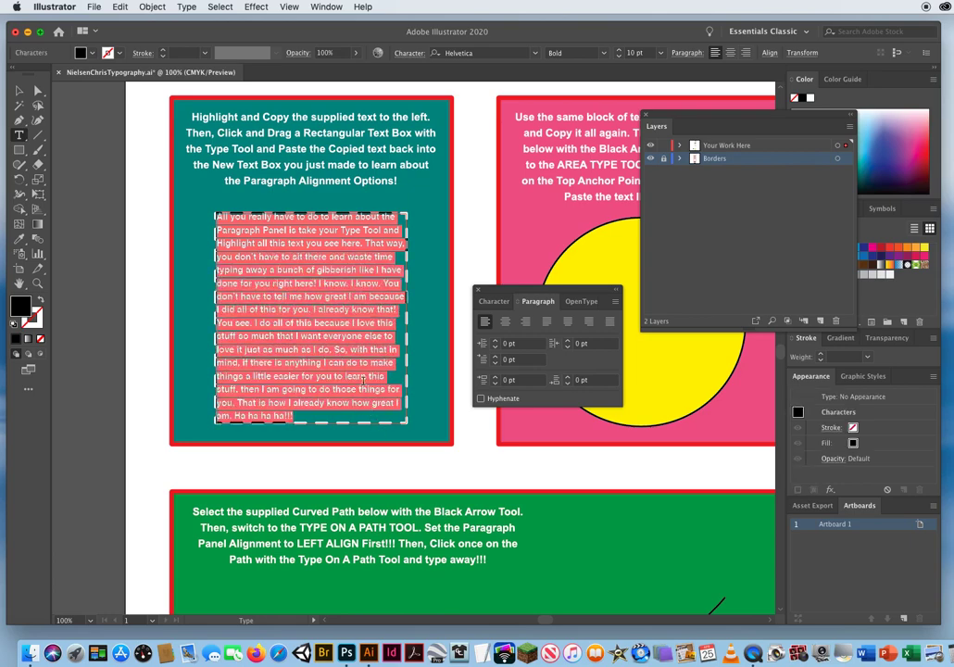
pyautogui.click(120, 7)
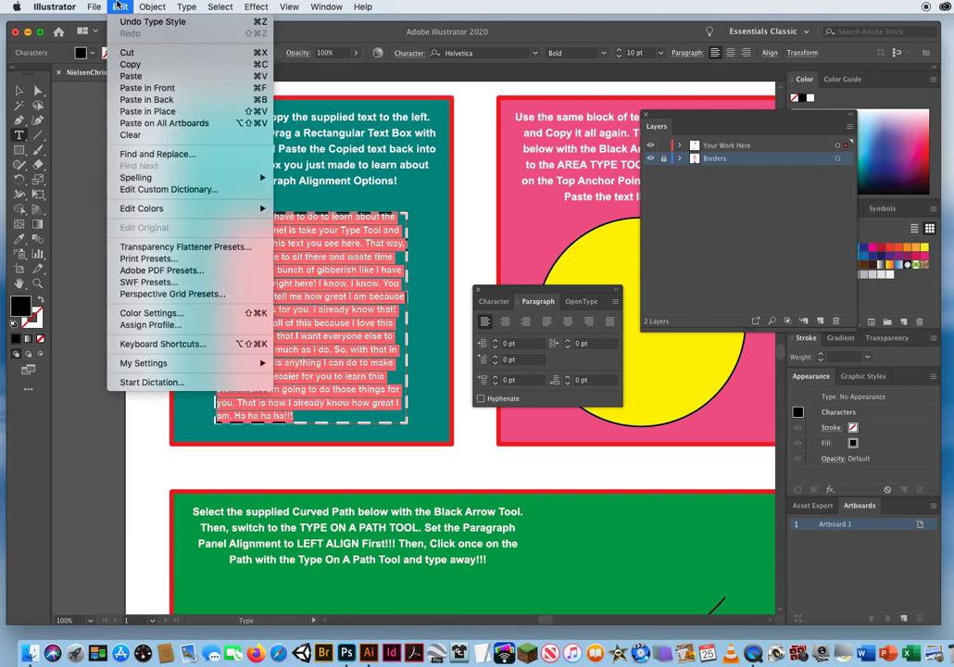
pyautogui.click(128, 65)
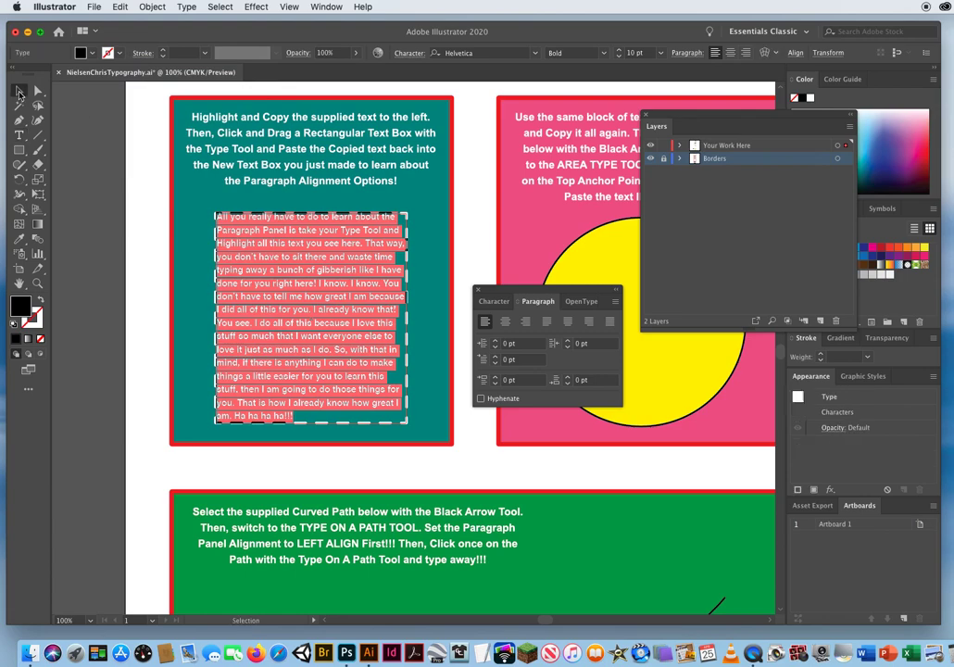
pyautogui.click(21, 92)
pyautogui.click(143, 202)
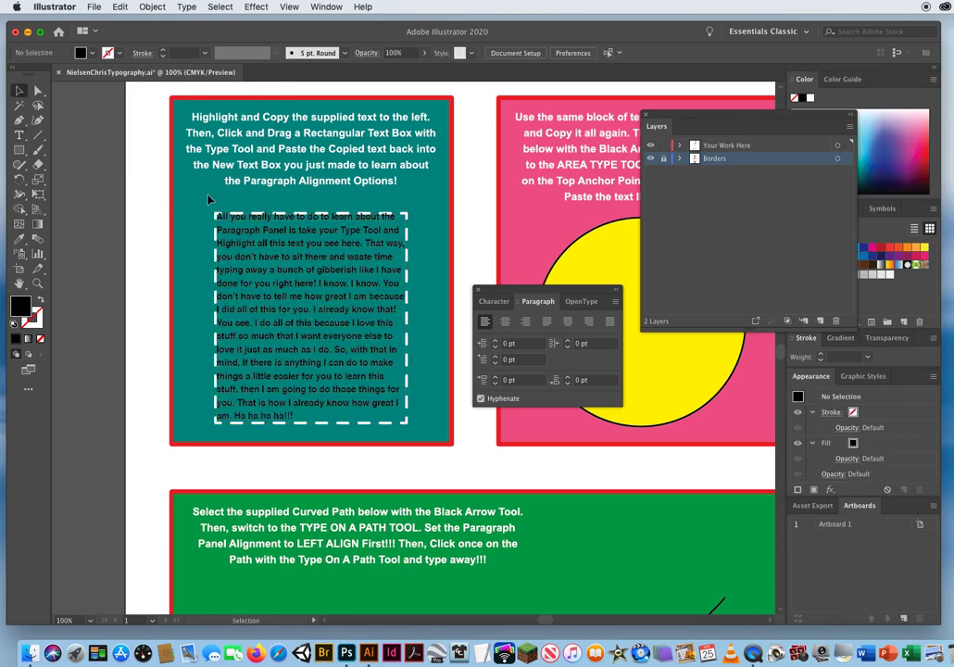
# Copy all the text of the supplied block on the pasteboard beside the pink box, and delete that block.
pyautogui.moveTo(587, 211); pyautogui.dragTo(258, 197)
pyautogui.moveTo(179, 197); pyautogui.dragTo(175, 197)
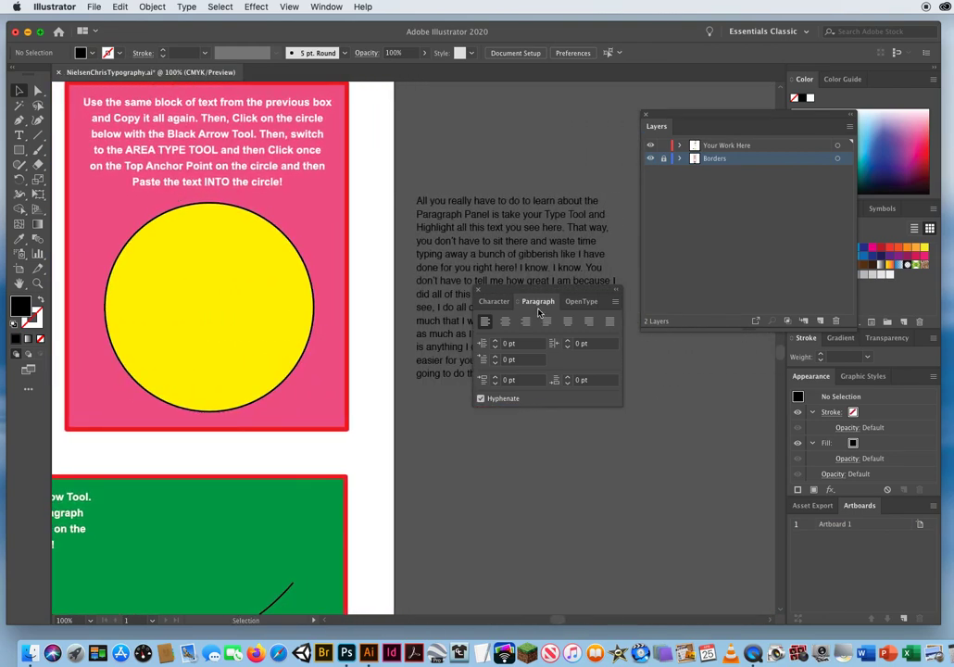
pyautogui.moveTo(546, 290); pyautogui.dragTo(693, 414)
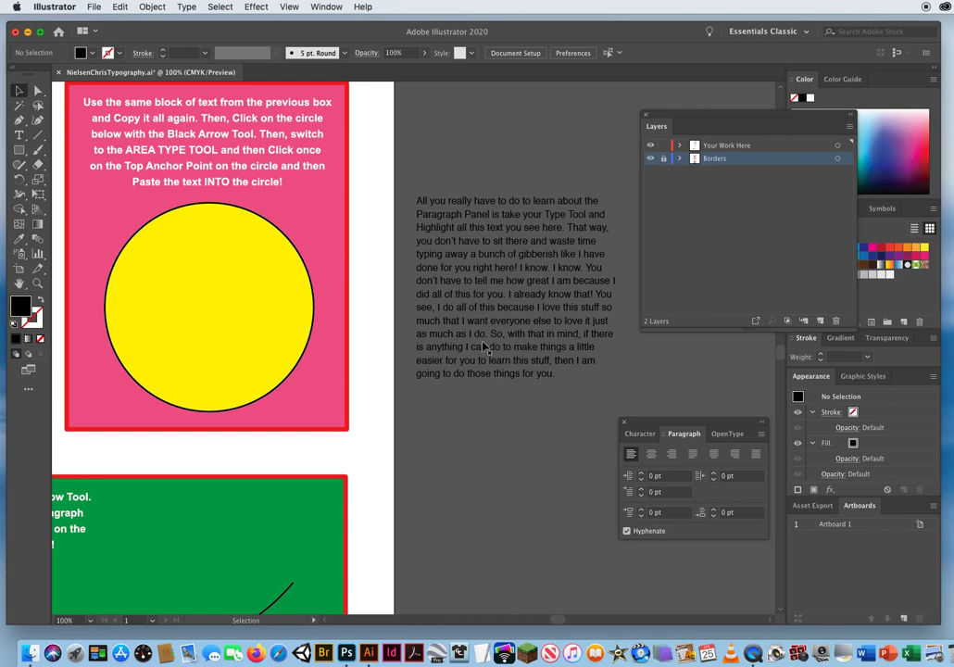
pyautogui.click(18, 136)
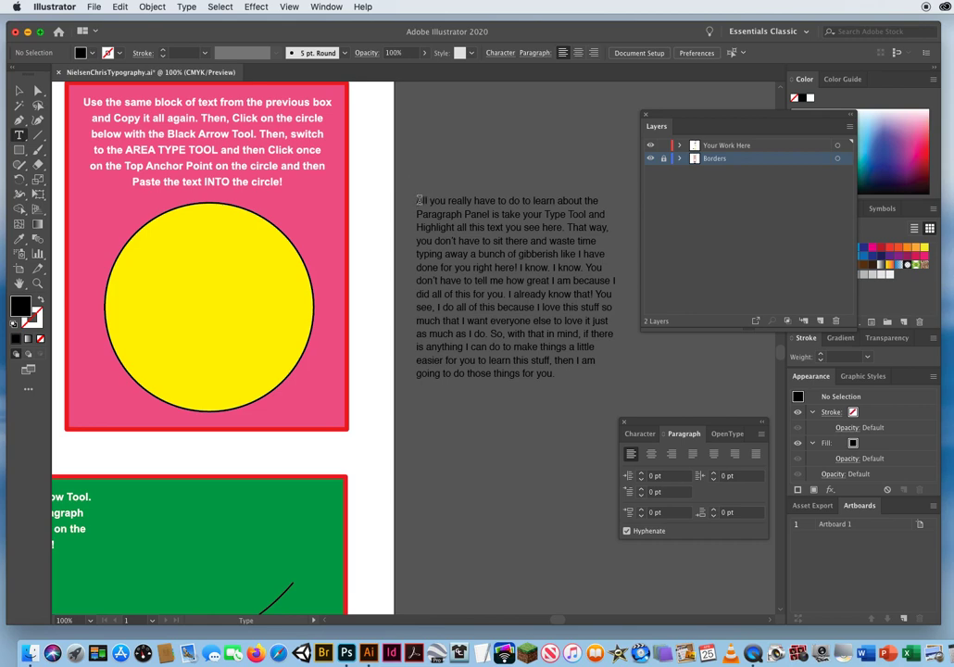
pyautogui.moveTo(418, 198); pyautogui.dragTo(593, 382)
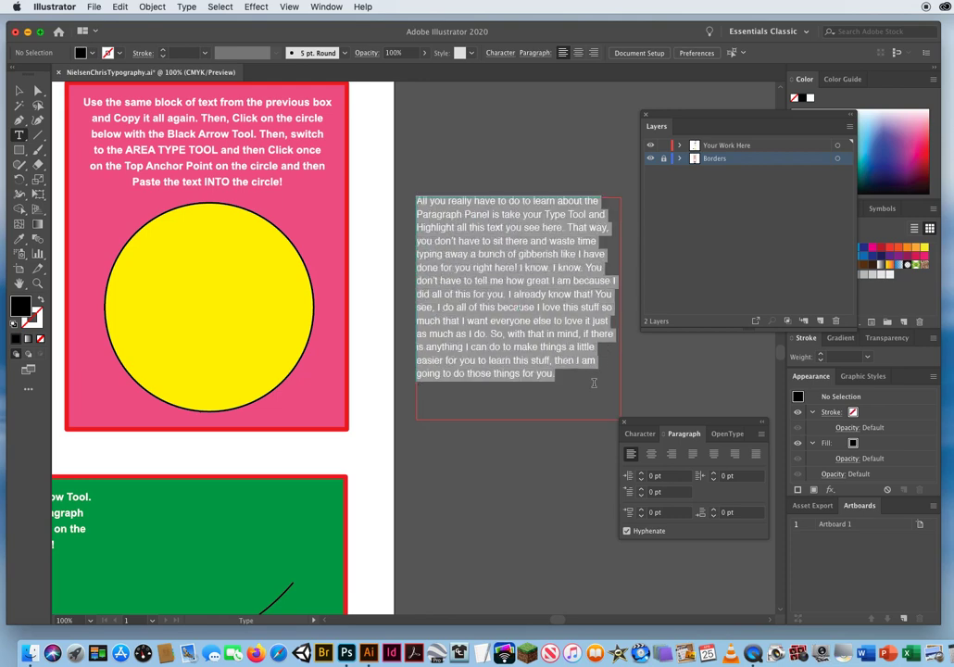
pyautogui.click(120, 7)
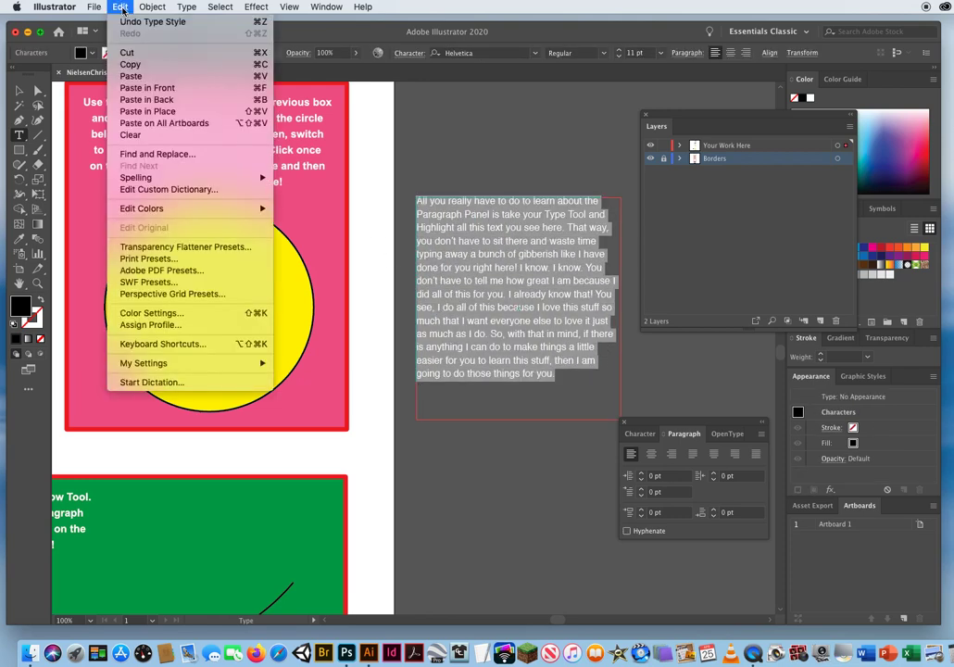
pyautogui.click(128, 64)
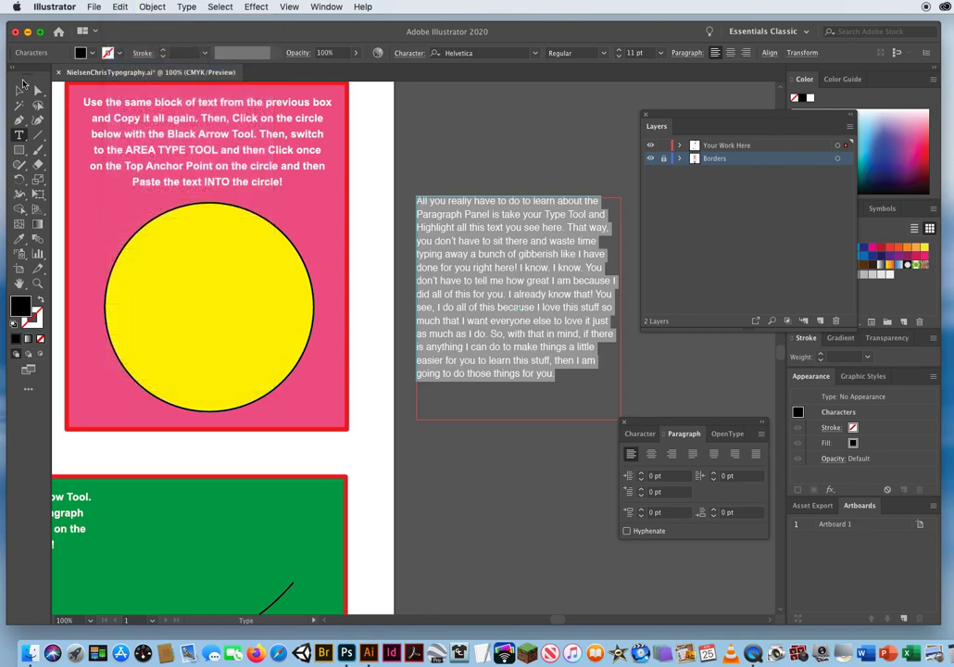
pyautogui.click(19, 92)
pyautogui.moveTo(516, 234); pyautogui.dragTo(536, 247)
pyautogui.press('Delete')
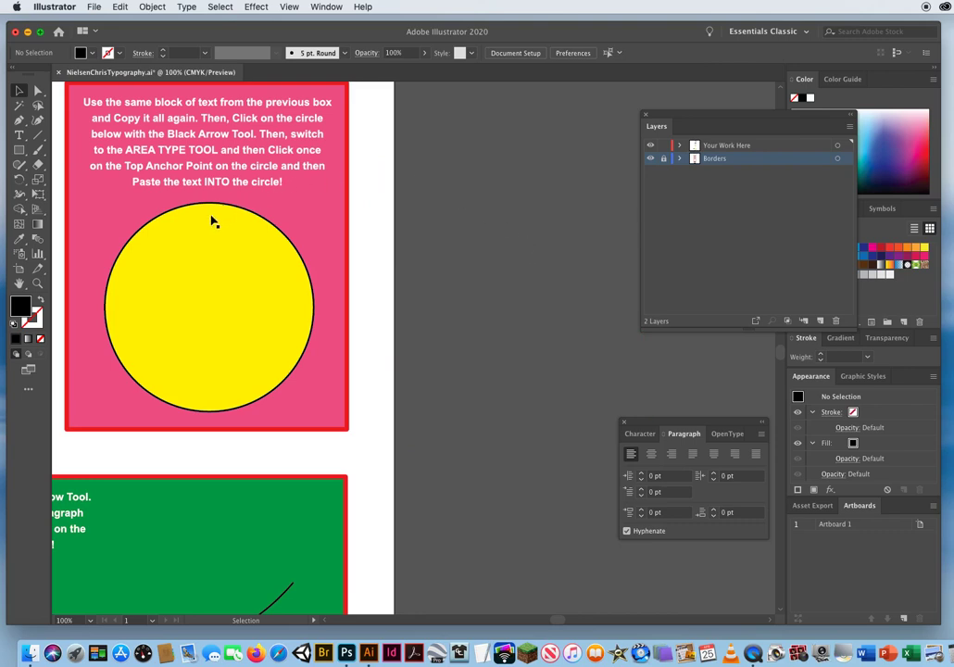
# Convert the yellow circle into a text area with the Area Type Tool at its top anchor point, and paste the copied text inside.
pyautogui.click(192, 240)
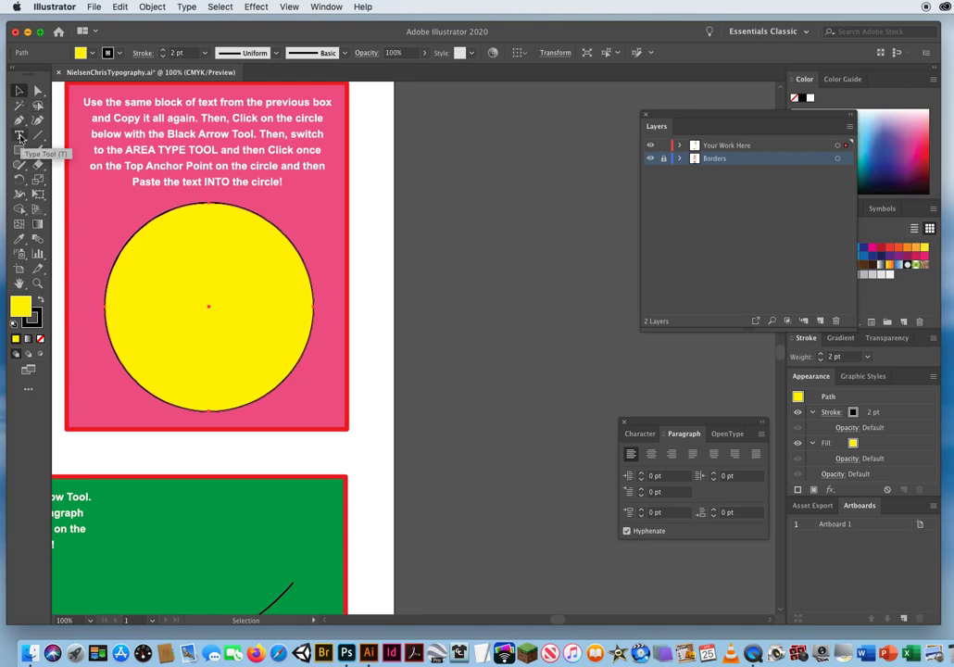
pyautogui.moveTo(20, 138); pyautogui.dragTo(83, 151)
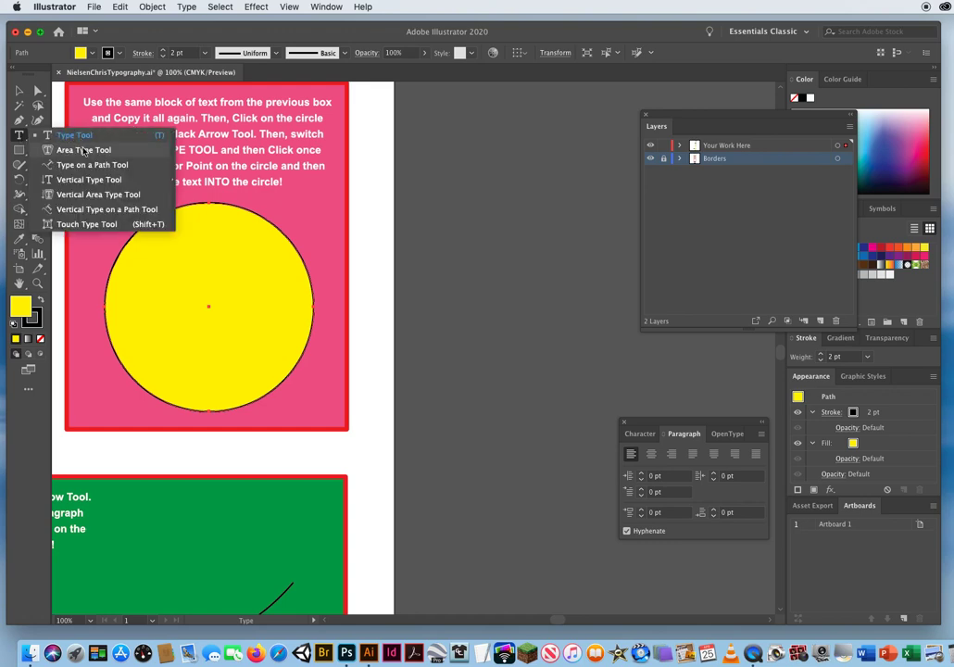
pyautogui.moveTo(83, 151); pyautogui.dragTo(84, 151)
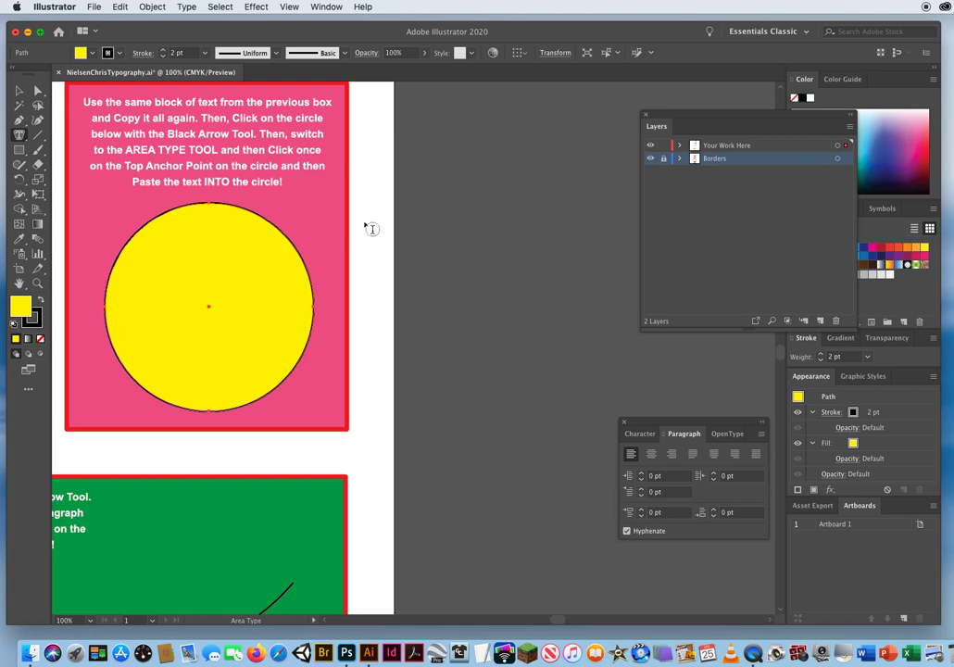
pyautogui.click(197, 267)
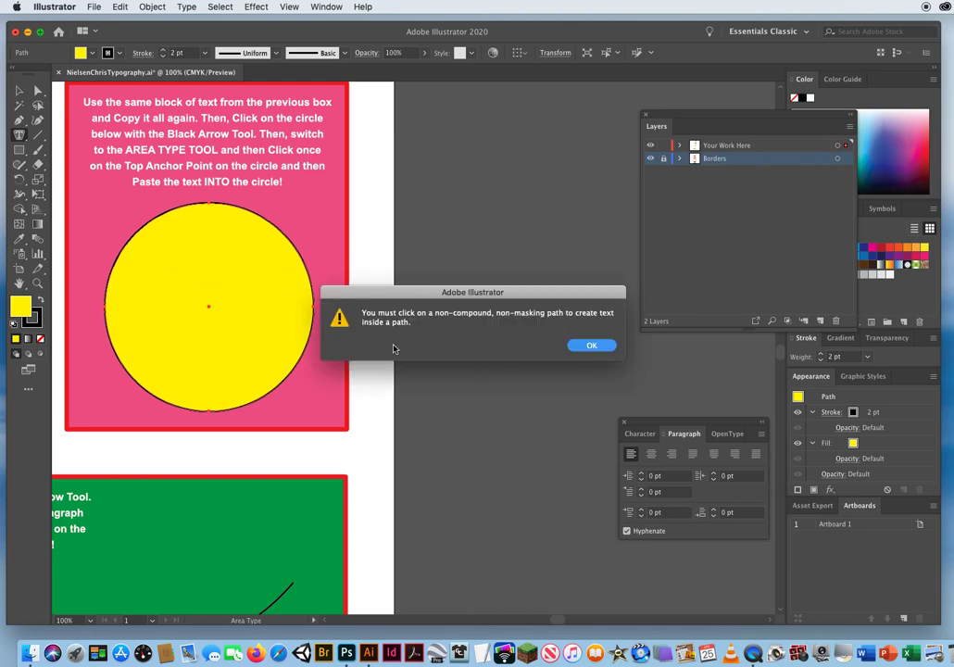
pyautogui.click(592, 344)
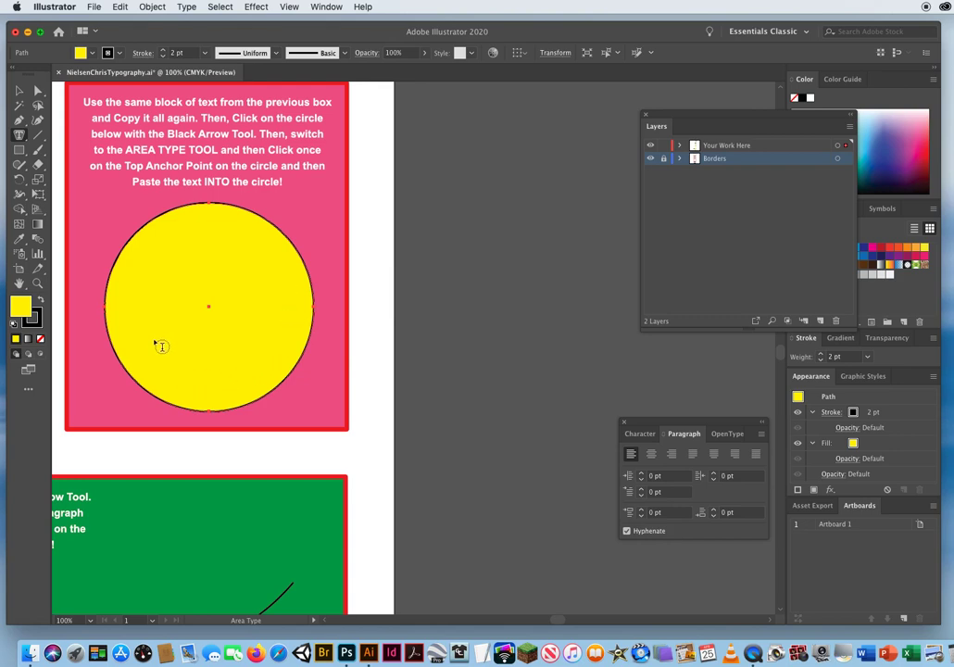
pyautogui.click(215, 210)
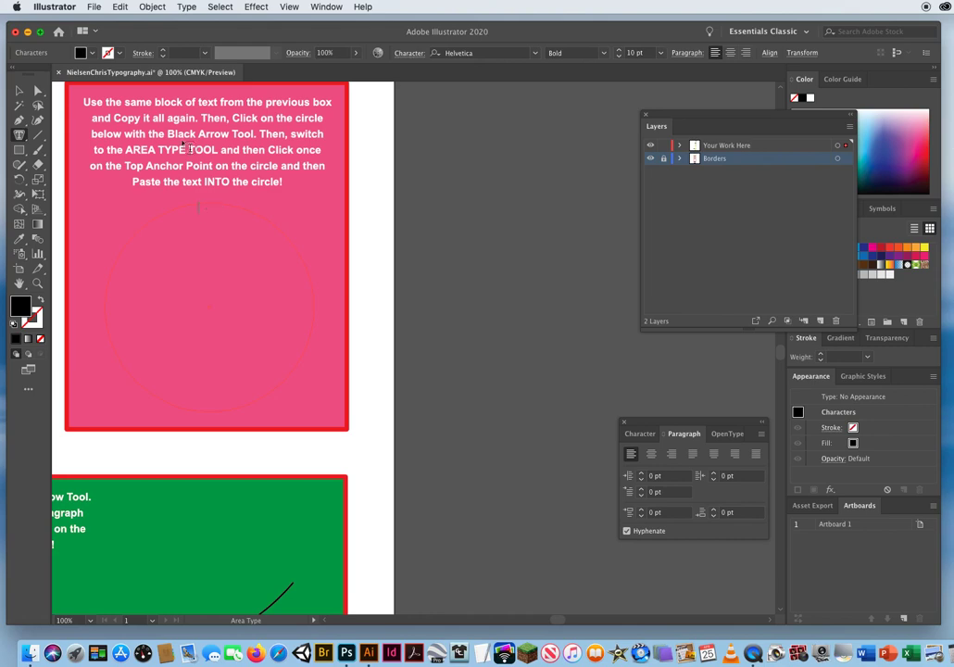
pyautogui.click(120, 8)
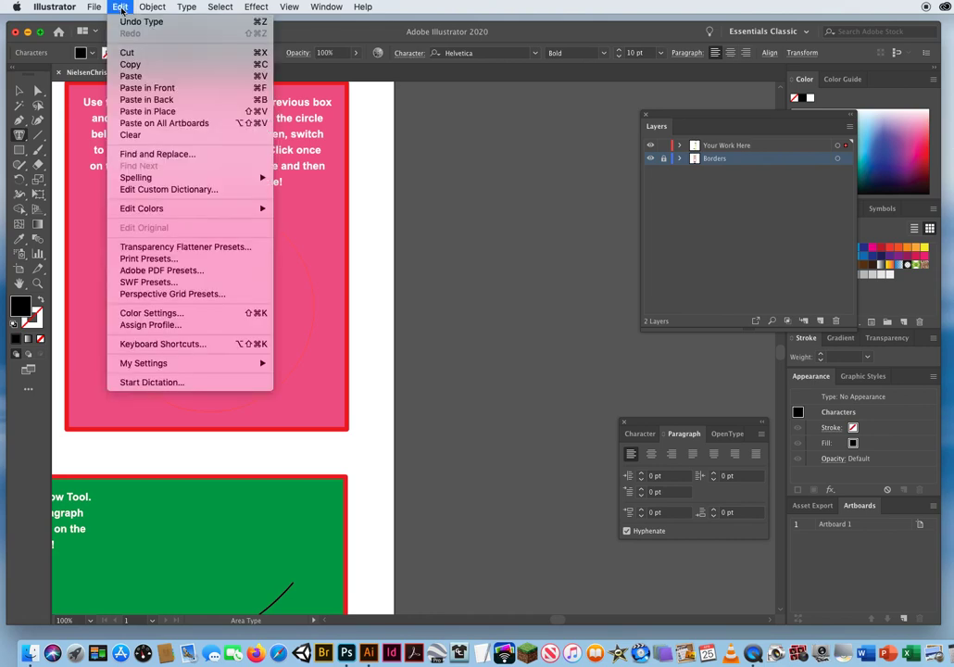
pyautogui.click(131, 76)
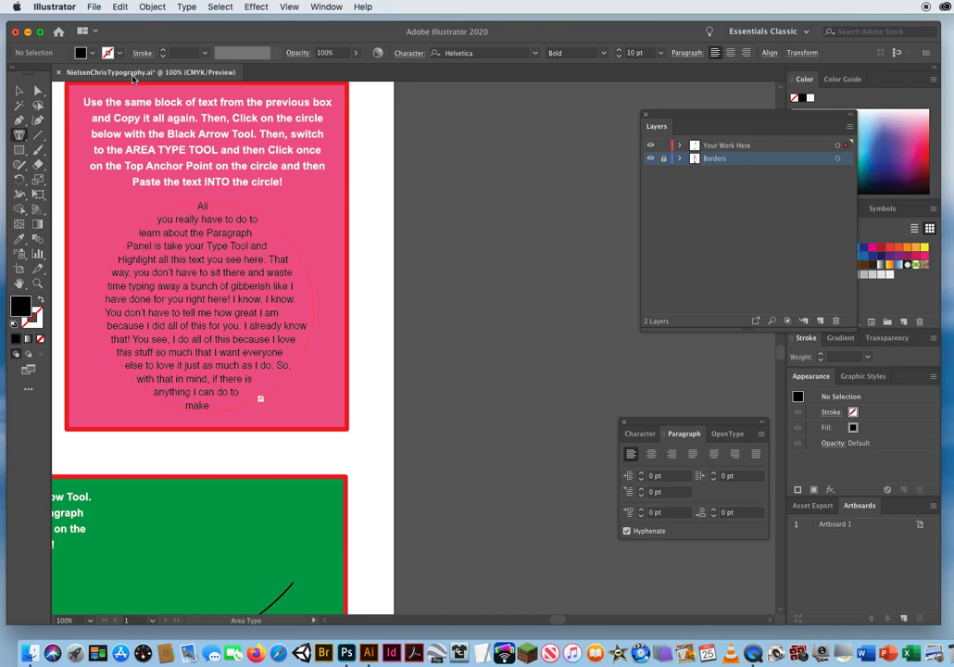
# Select the circle's text, hide the Borders layer, and bring the paragraph options closer to the circle.
pyautogui.click(18, 92)
pyautogui.click(297, 355)
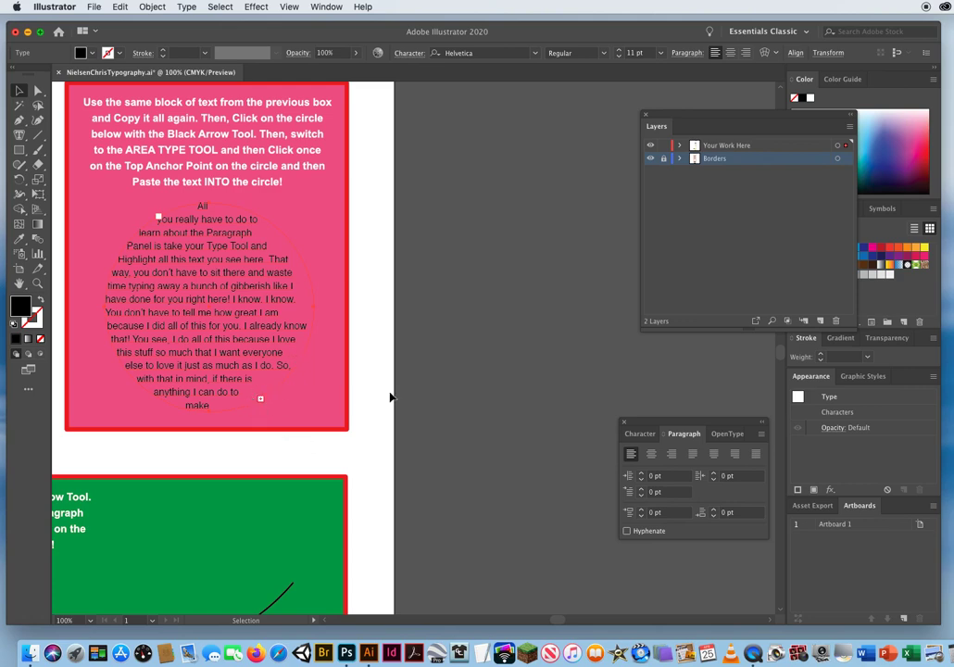
pyautogui.click(650, 159)
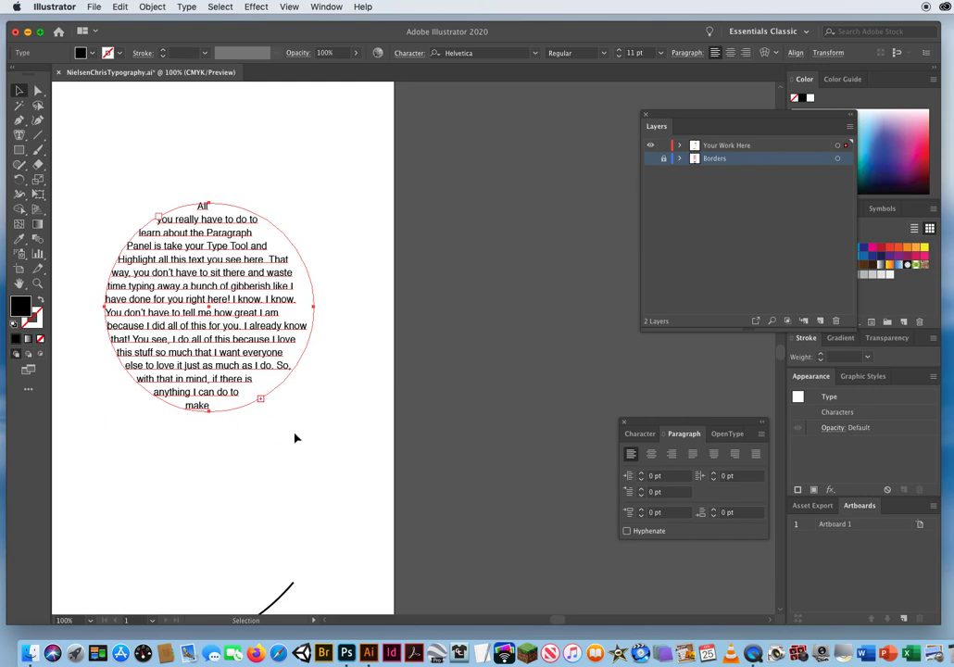
pyautogui.moveTo(681, 443); pyautogui.dragTo(507, 258)
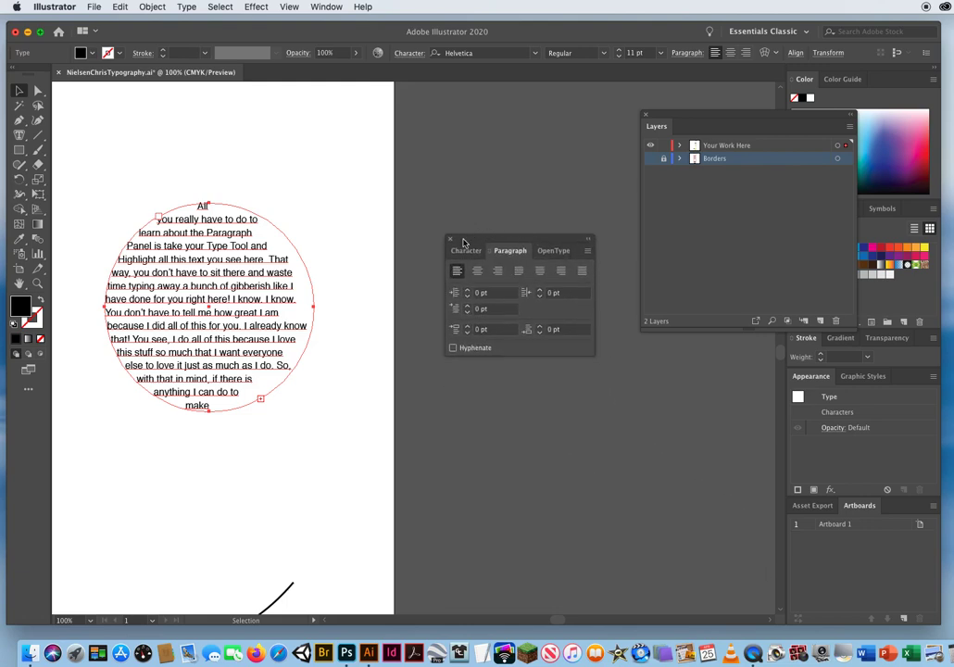
# Set the circle's Helvetica text to Bold at 9 pt, and deselect it.
pyautogui.click(463, 253)
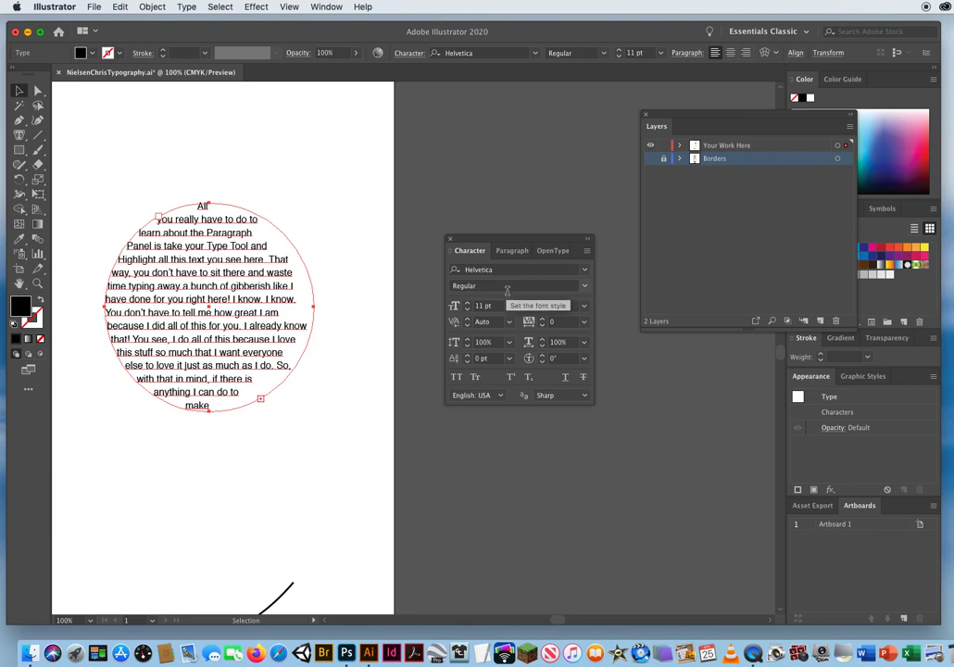
pyautogui.click(583, 287)
pyautogui.click(589, 293)
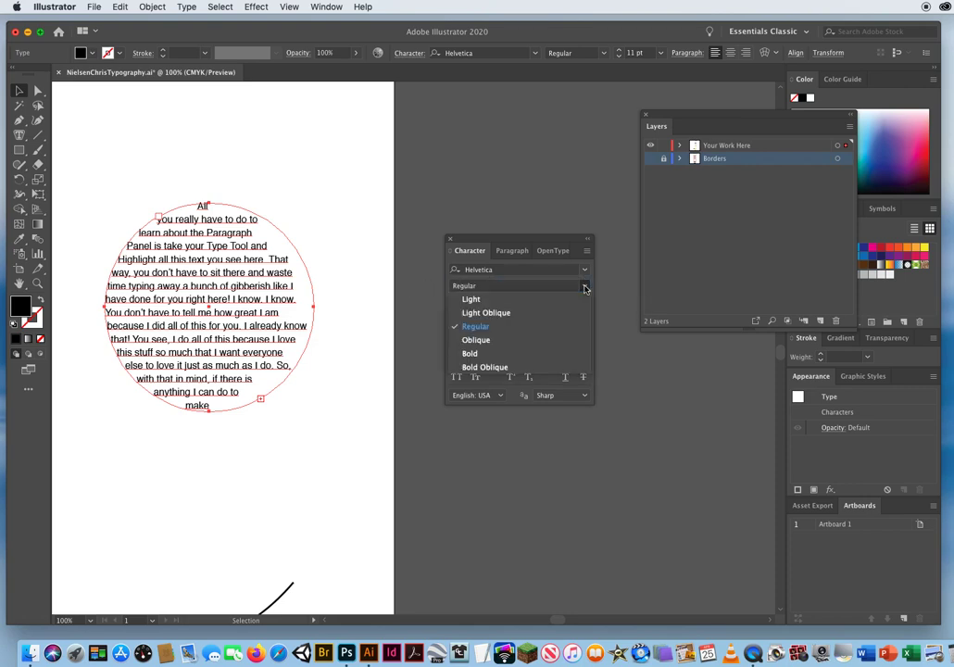
pyautogui.click(471, 353)
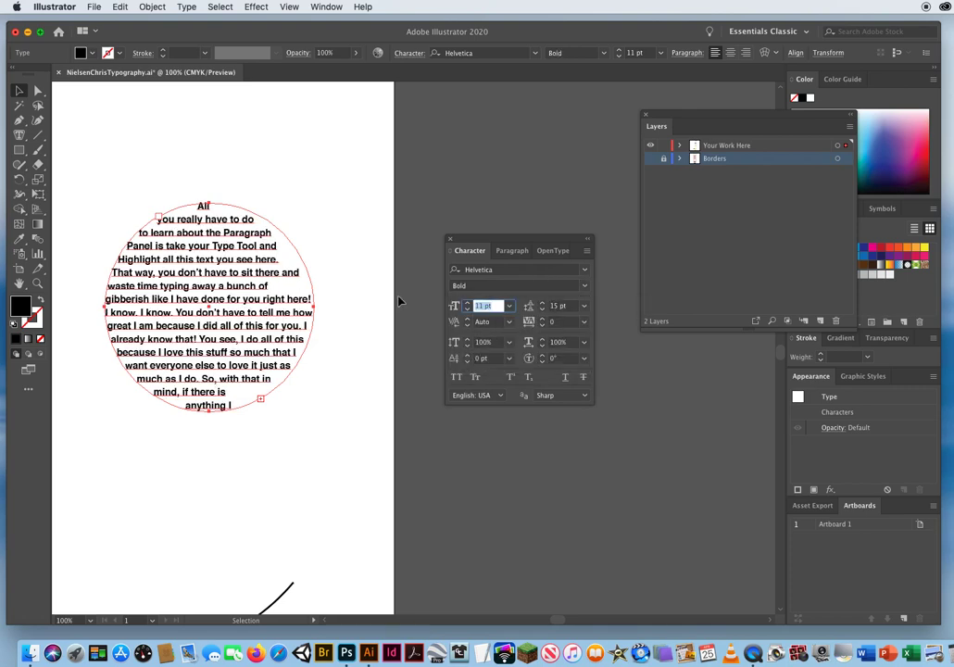
pyautogui.click(467, 310)
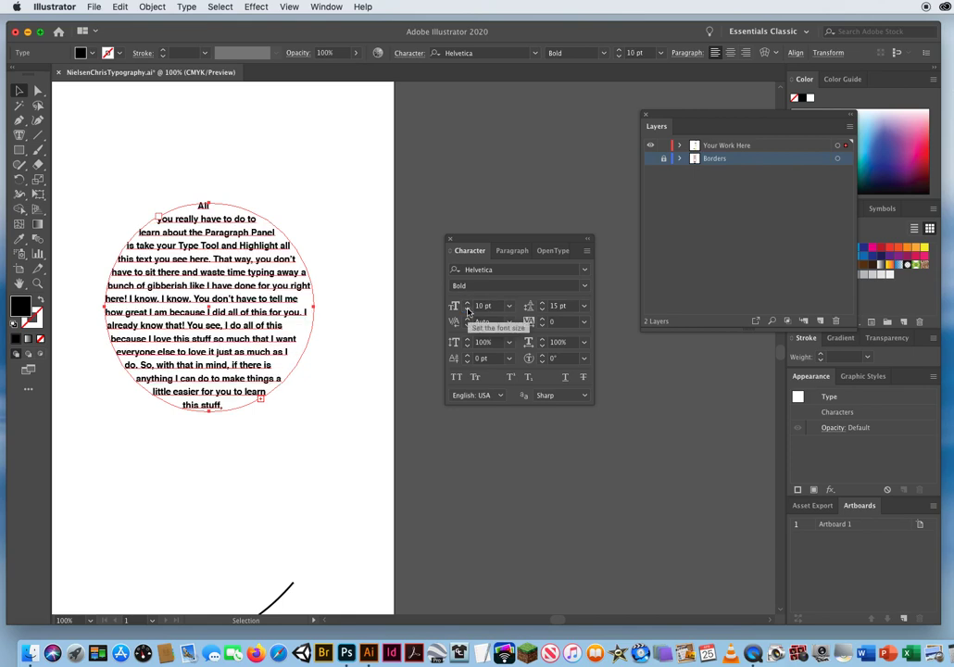
pyautogui.click(467, 311)
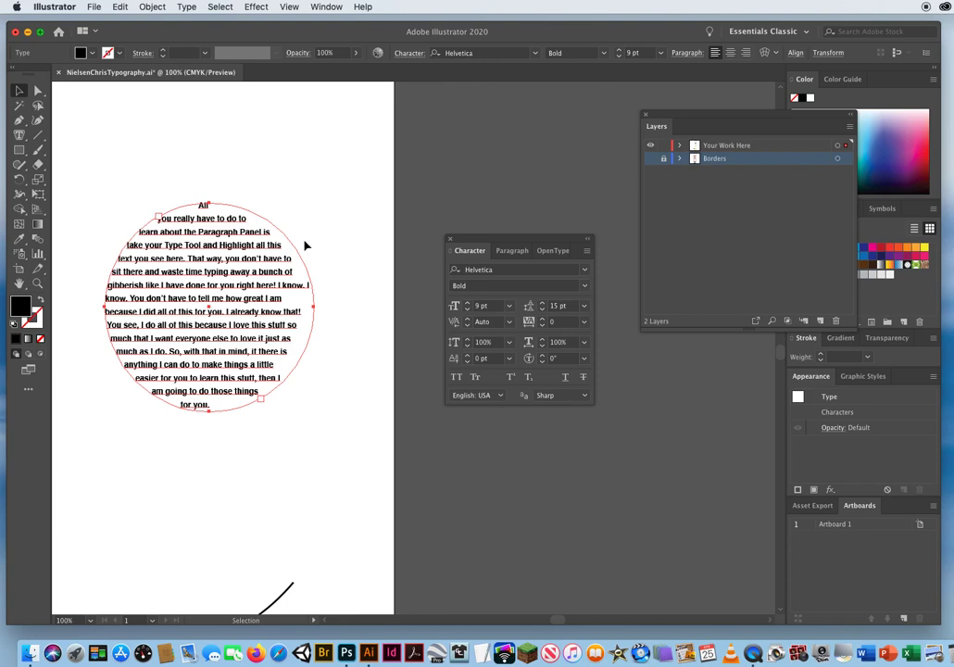
pyautogui.click(325, 209)
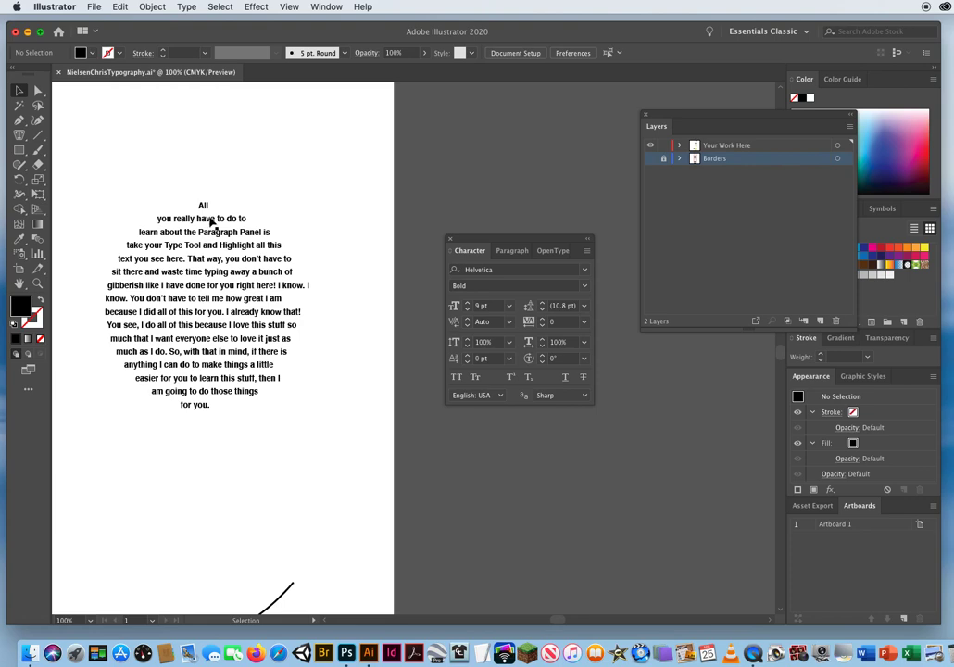
# Justify the circle's paragraph with its last line aligned left, and deselect it.
pyautogui.click(211, 224)
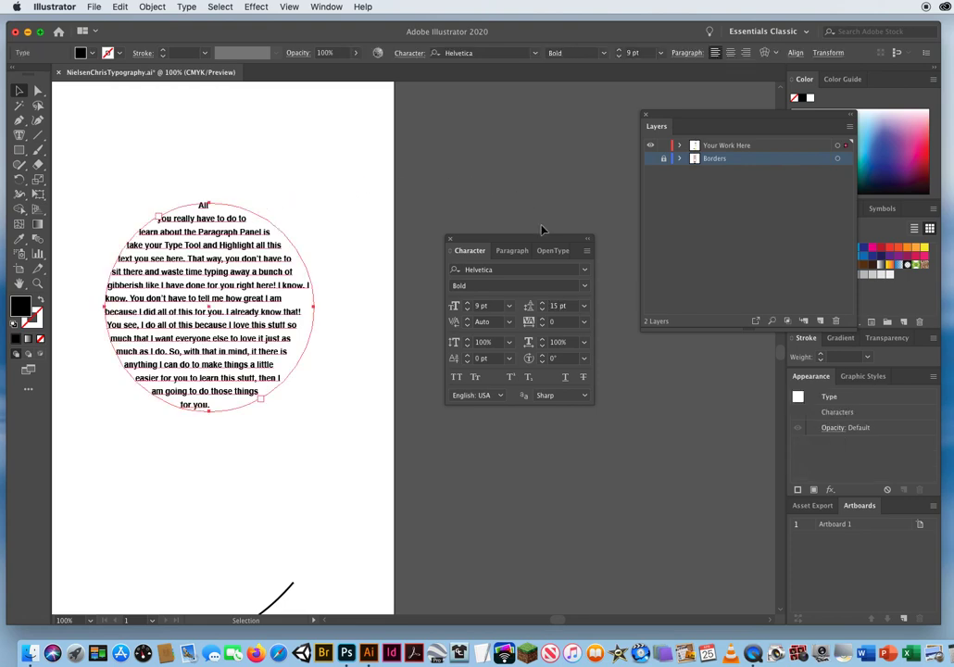
pyautogui.click(512, 250)
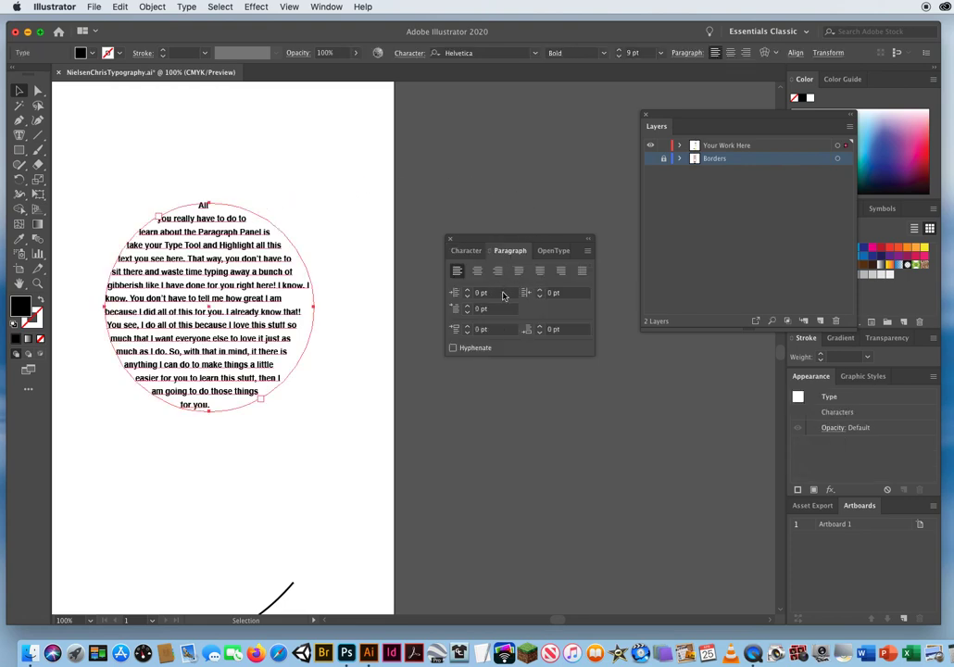
pyautogui.click(519, 271)
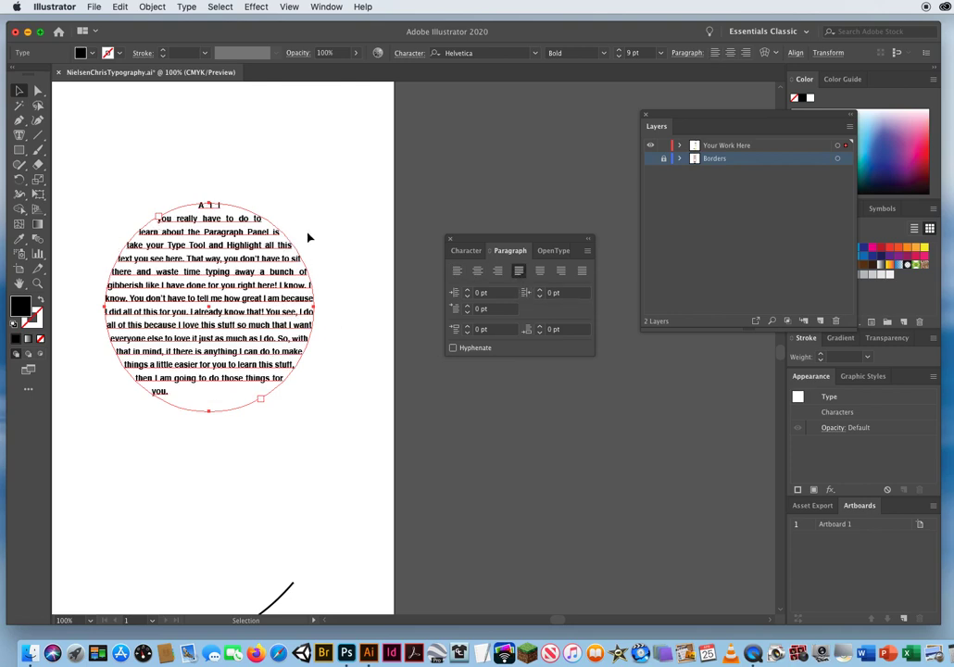
pyautogui.click(329, 256)
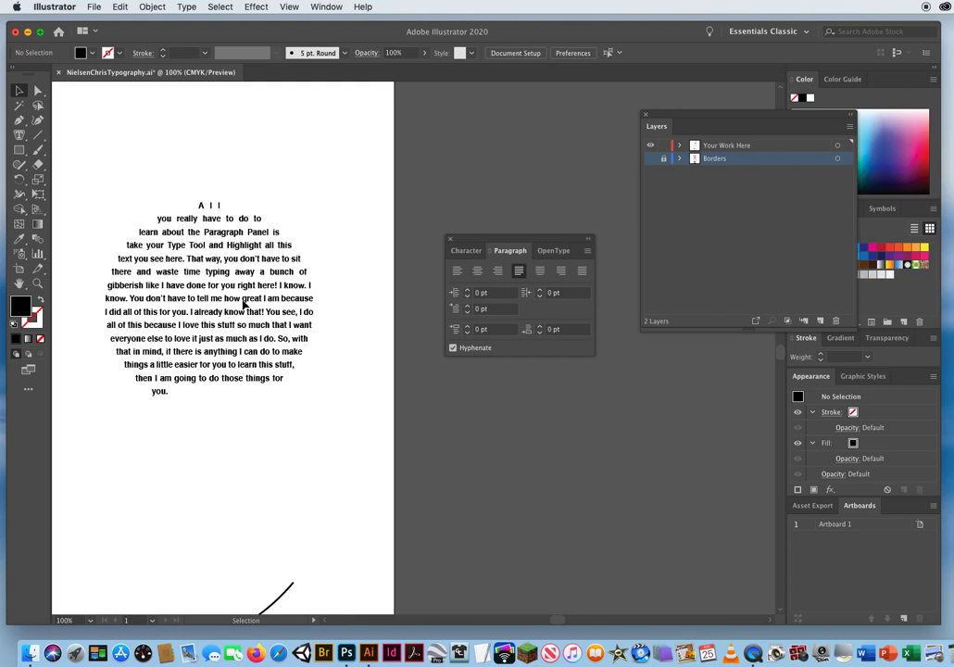
pyautogui.click(243, 306)
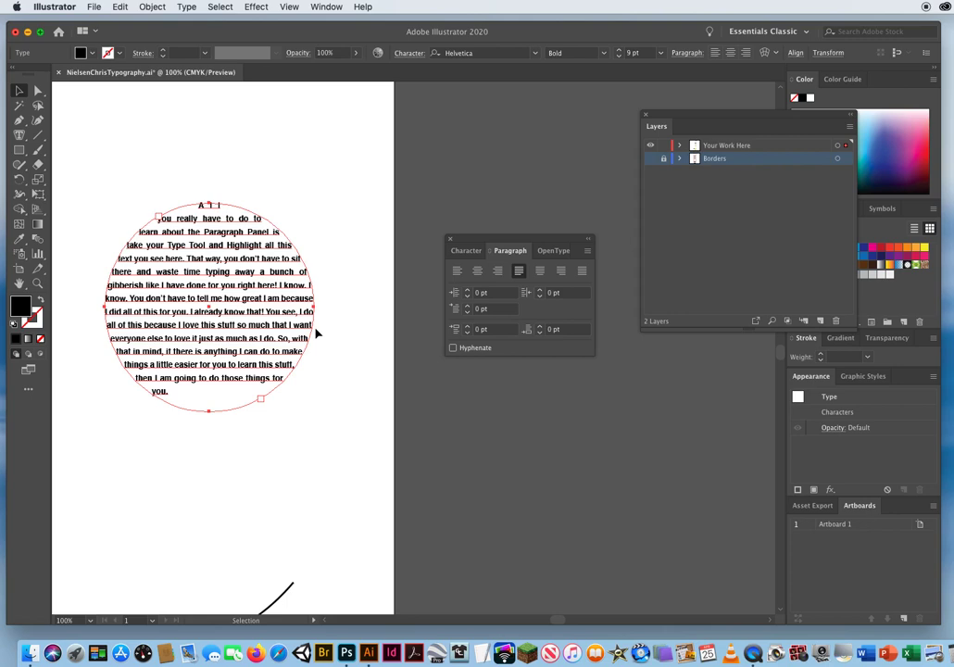
pyautogui.click(347, 394)
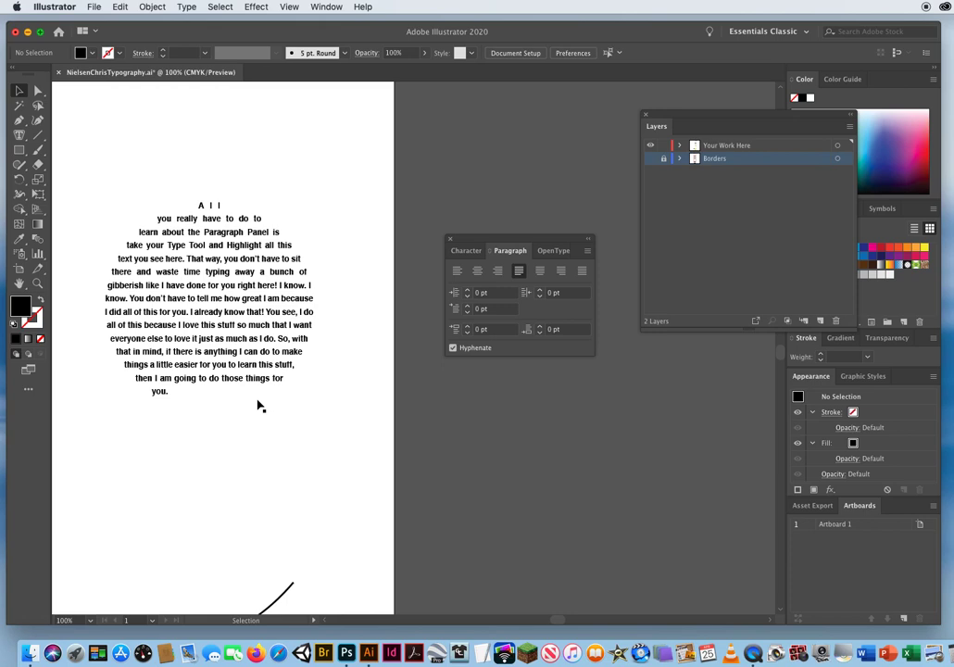
# Move the floating layer and paragraph options clear of the color swatches, and try a yellow fill on the circle's text before restoring black.
pyautogui.click(259, 404)
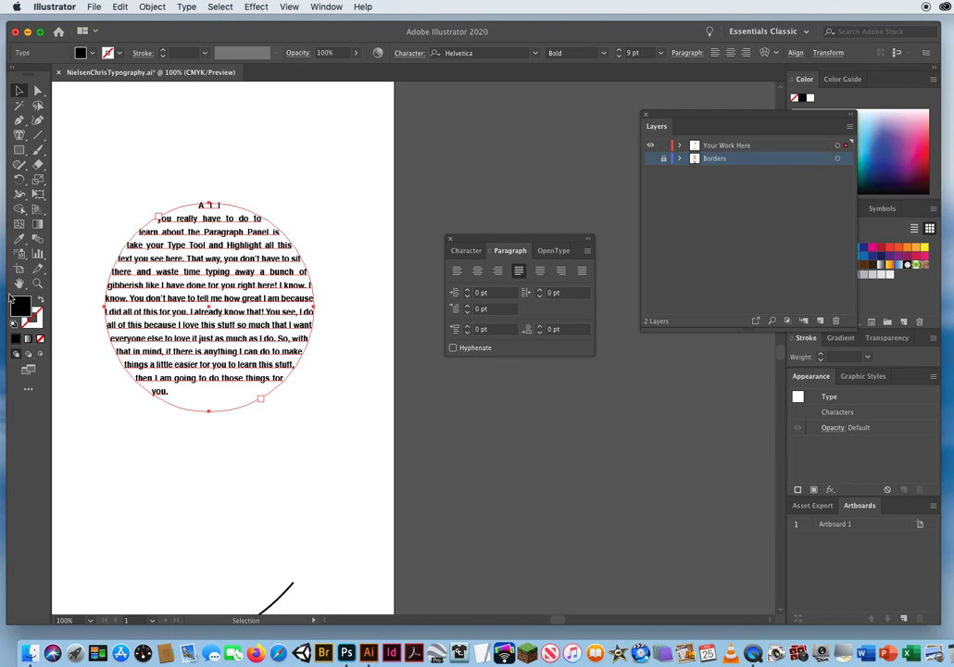
pyautogui.moveTo(655, 114); pyautogui.dragTo(534, 111)
pyautogui.moveTo(482, 240); pyautogui.dragTo(504, 354)
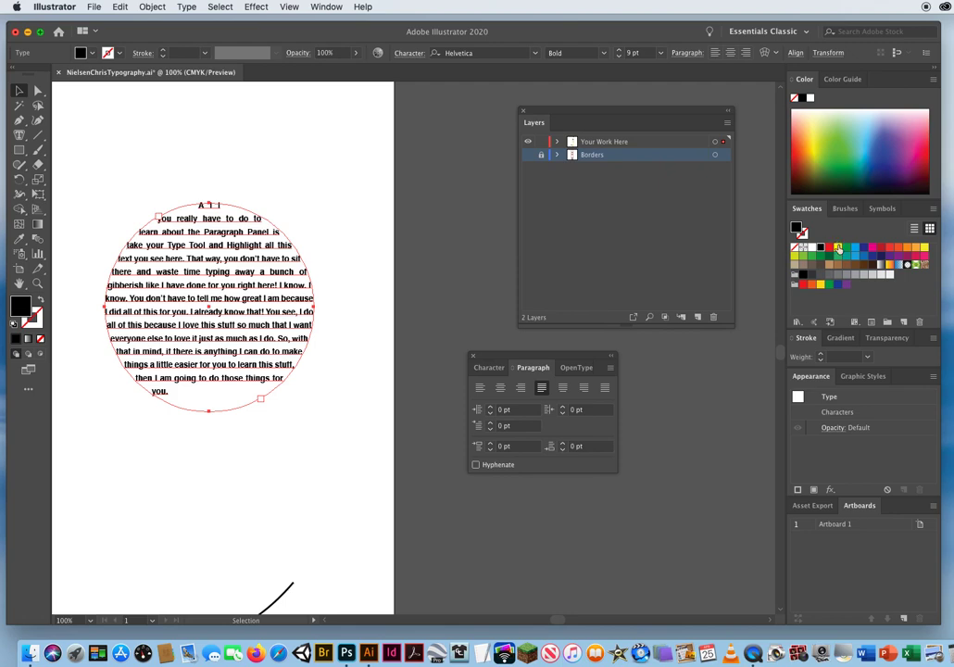
pyautogui.click(838, 248)
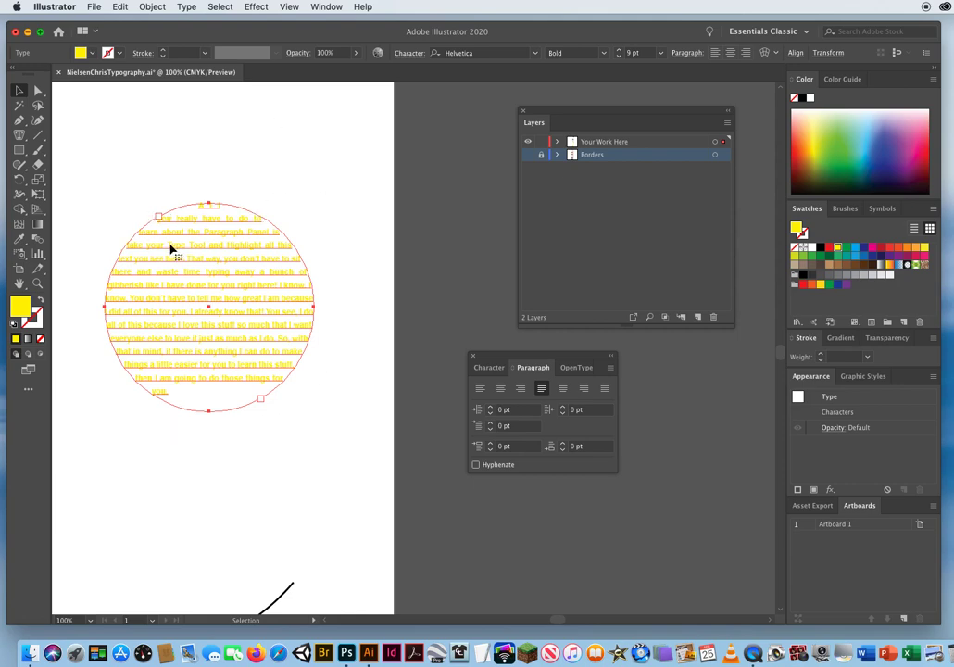
pyautogui.click(818, 247)
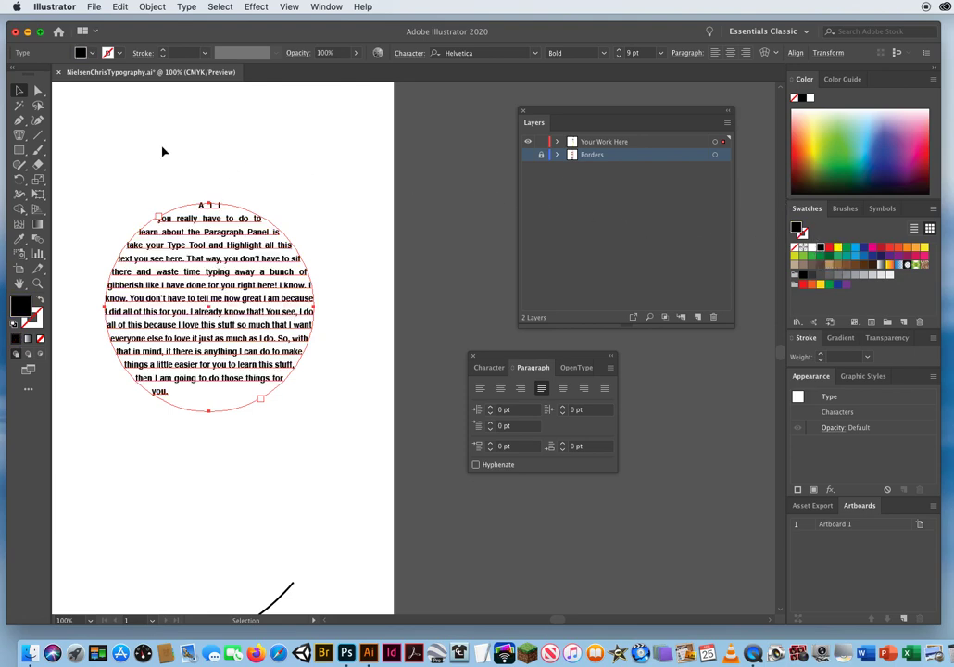
# Select only the circle's path, without its text, using Direct Selection and fill it with yellow.
pyautogui.click(38, 91)
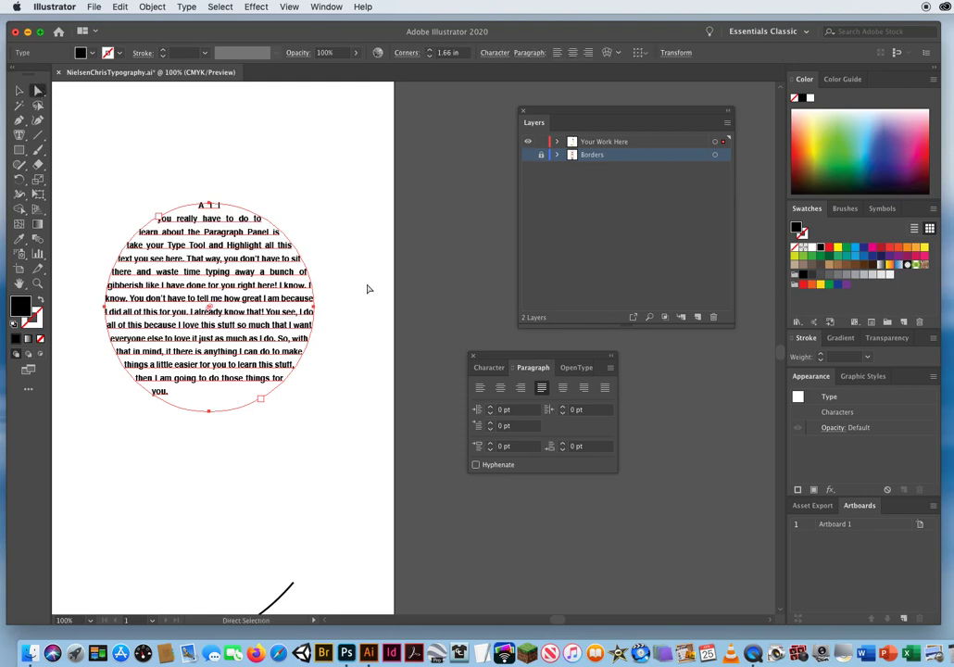
pyautogui.click(307, 435)
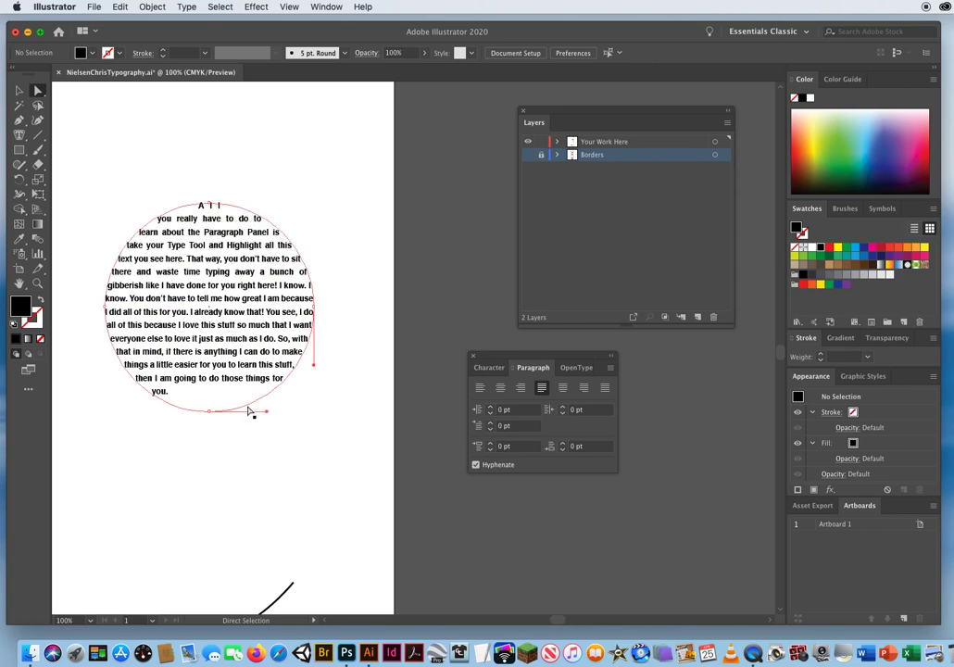
pyautogui.click(250, 411)
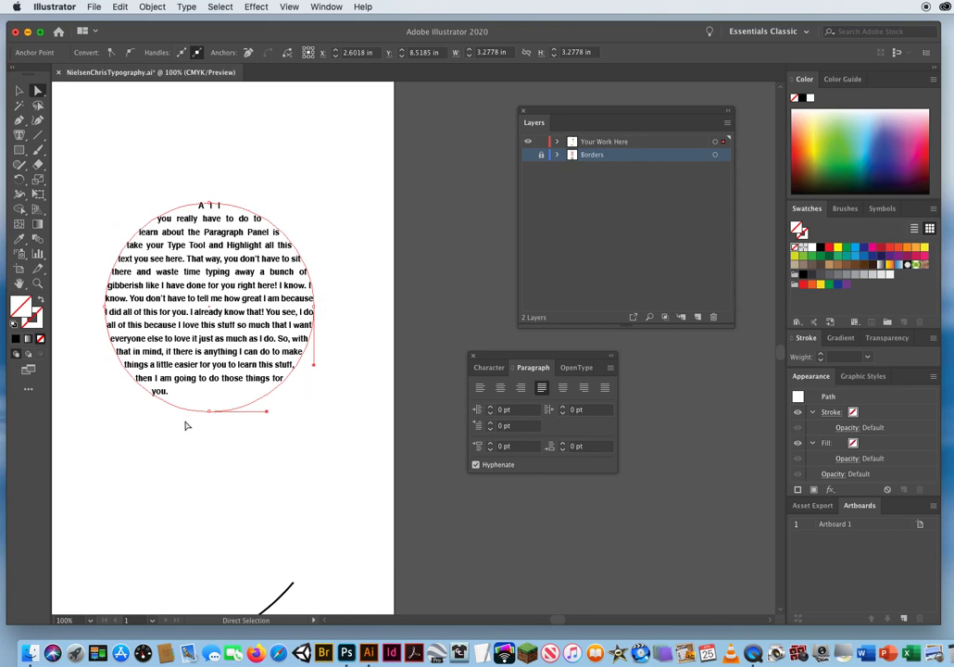
pyautogui.click(284, 428)
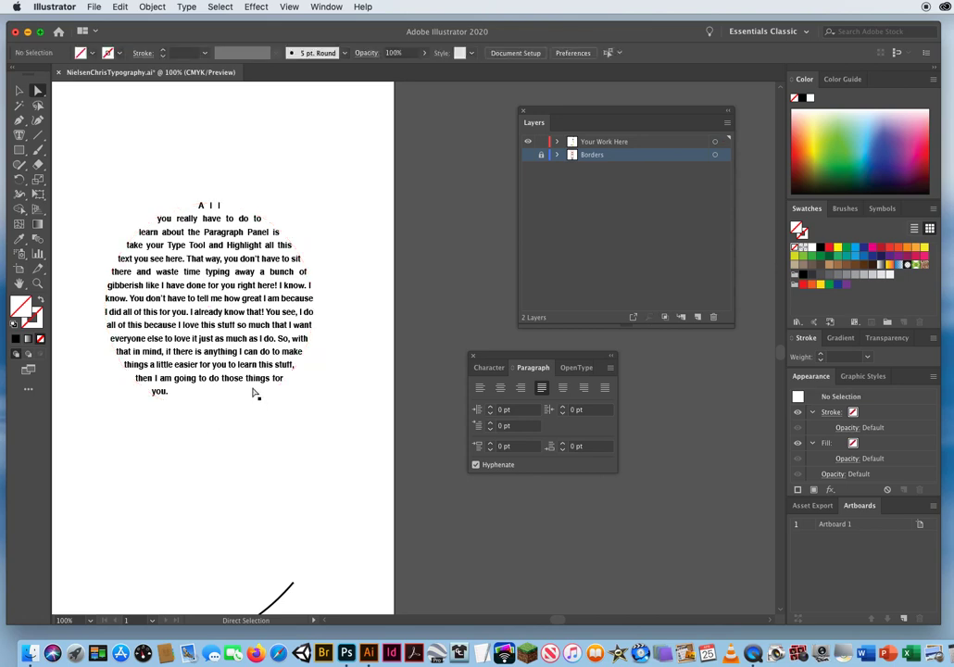
pyautogui.click(253, 392)
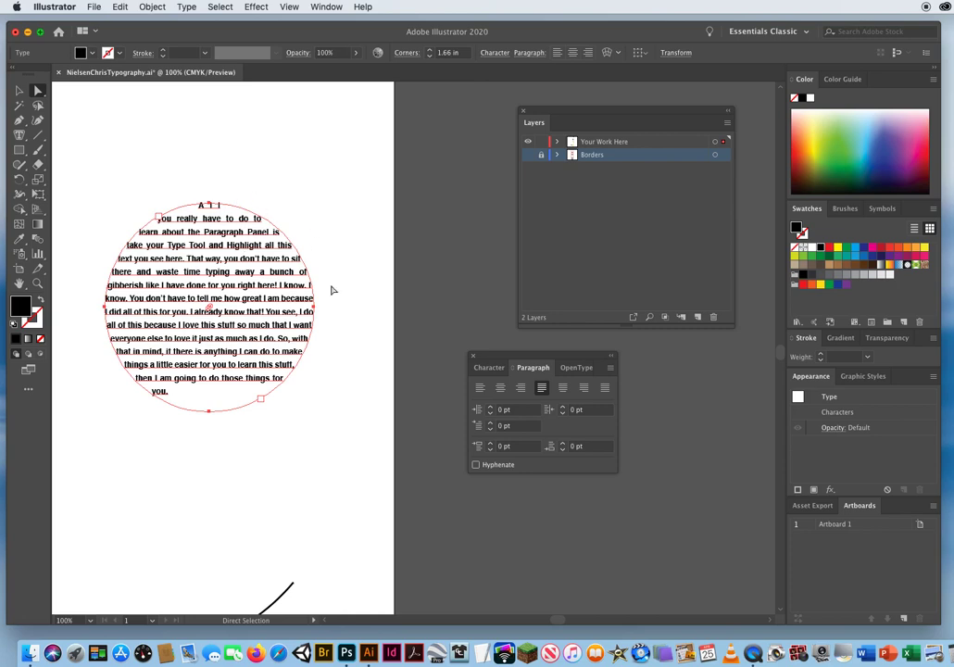
pyautogui.click(262, 433)
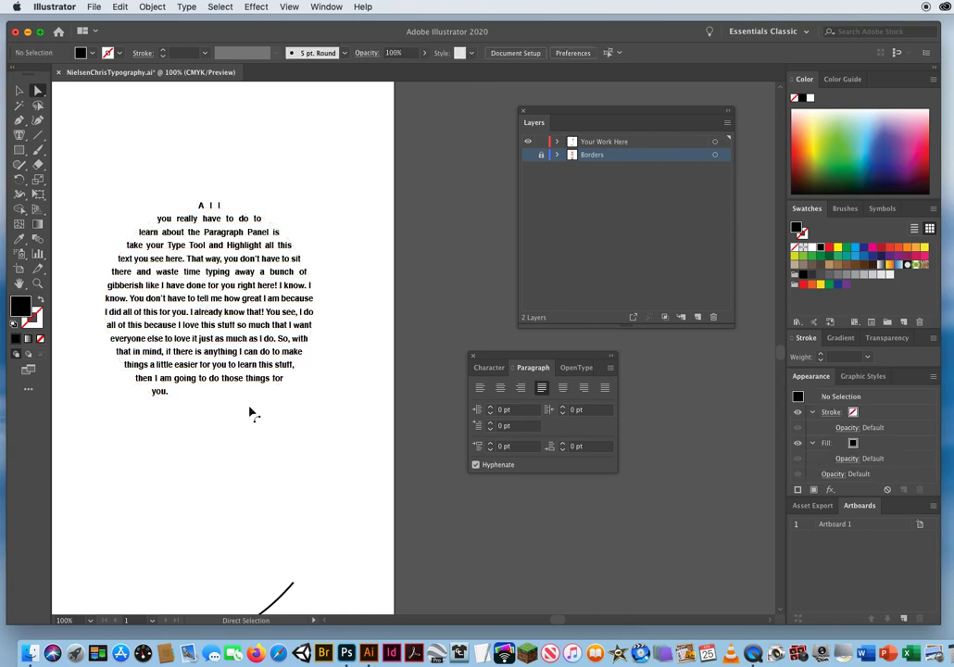
pyautogui.click(248, 411)
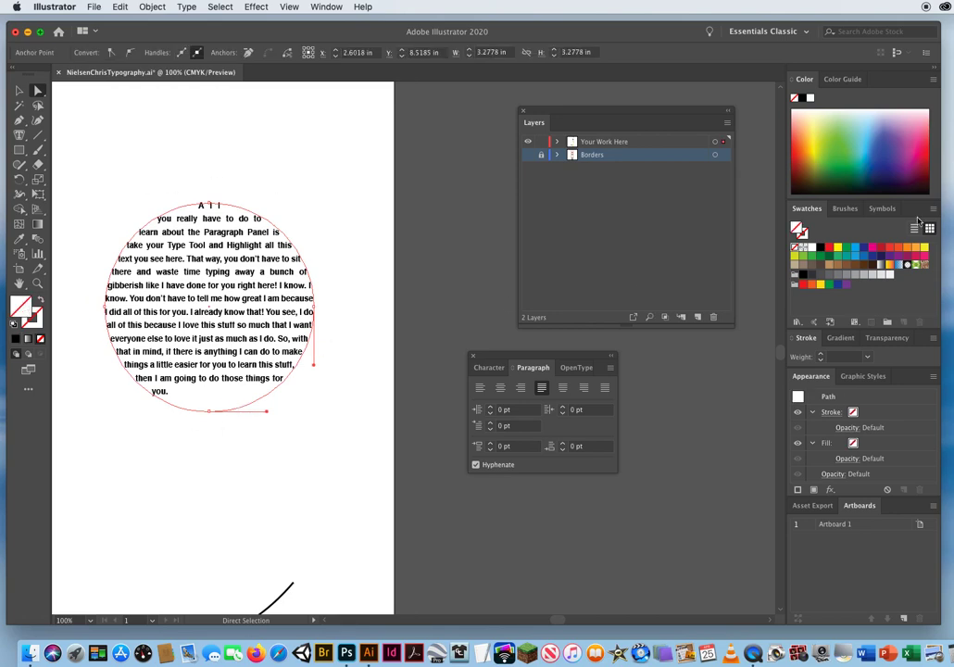
pyautogui.click(837, 247)
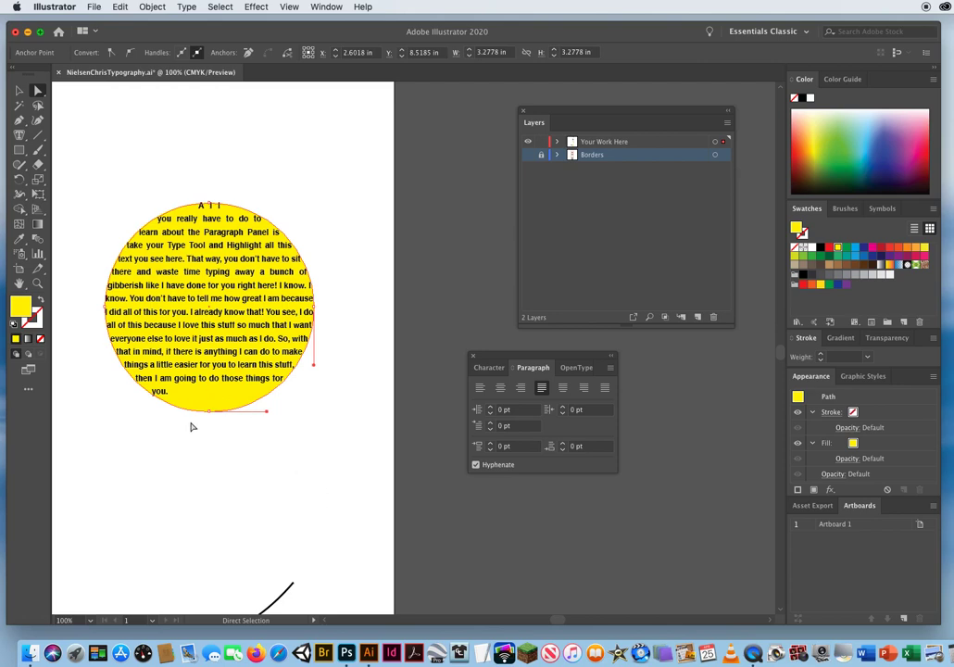
# Give the yellow circle's path a black stroke with a weight of 5 pt, and deselect it.
pyautogui.click(37, 324)
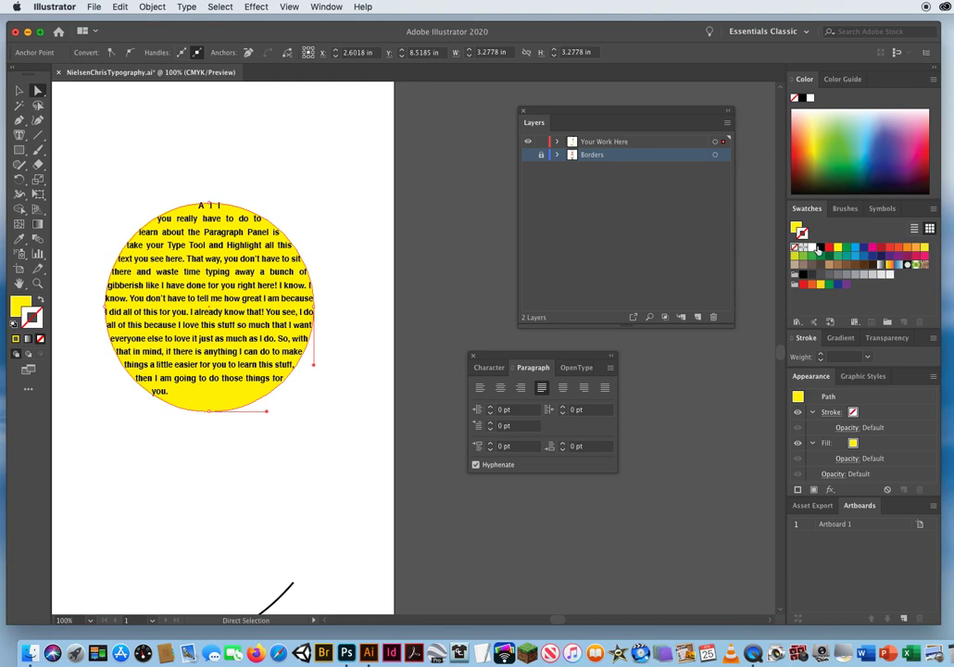
pyautogui.click(819, 248)
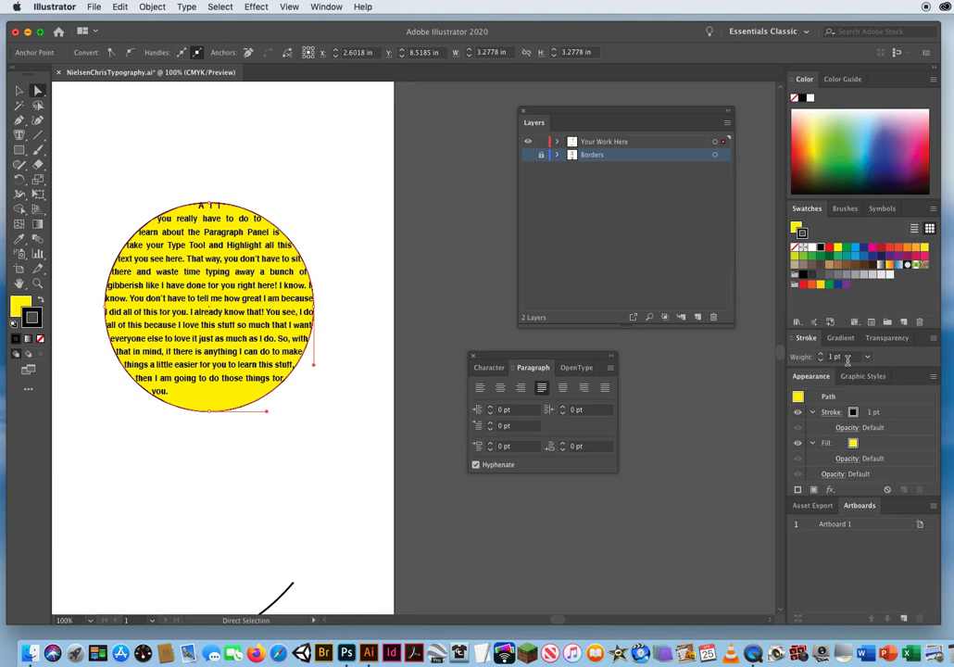
pyautogui.click(806, 339)
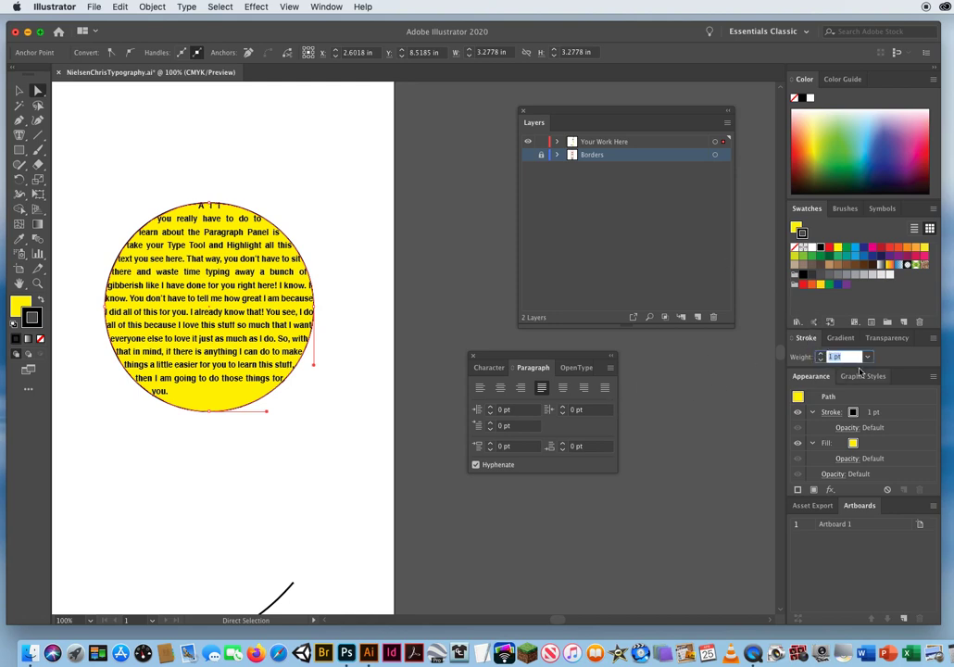
pyautogui.click(821, 355)
pyautogui.click(820, 355)
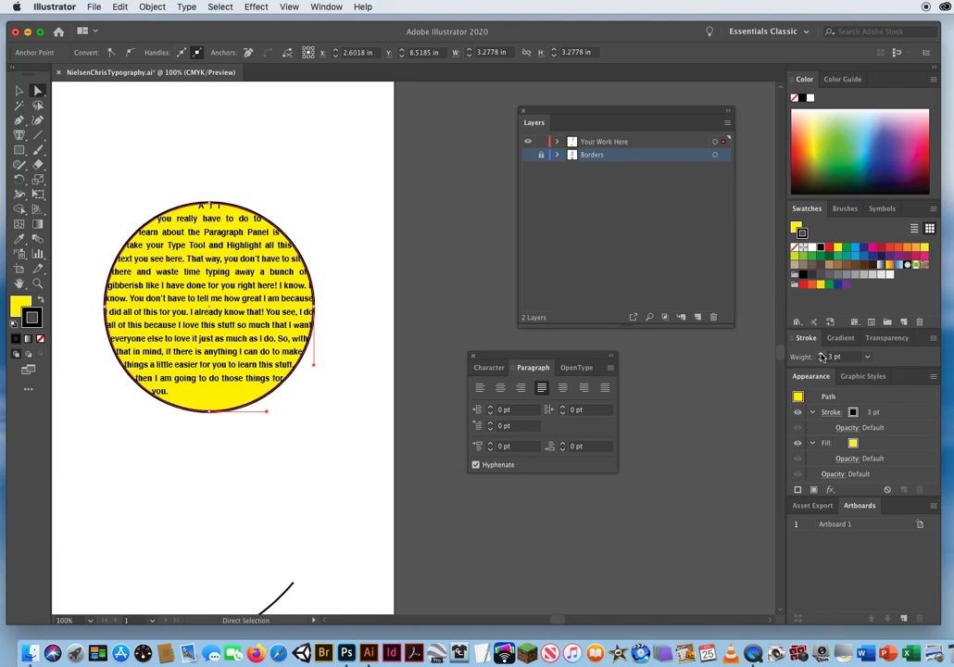
pyautogui.click(820, 354)
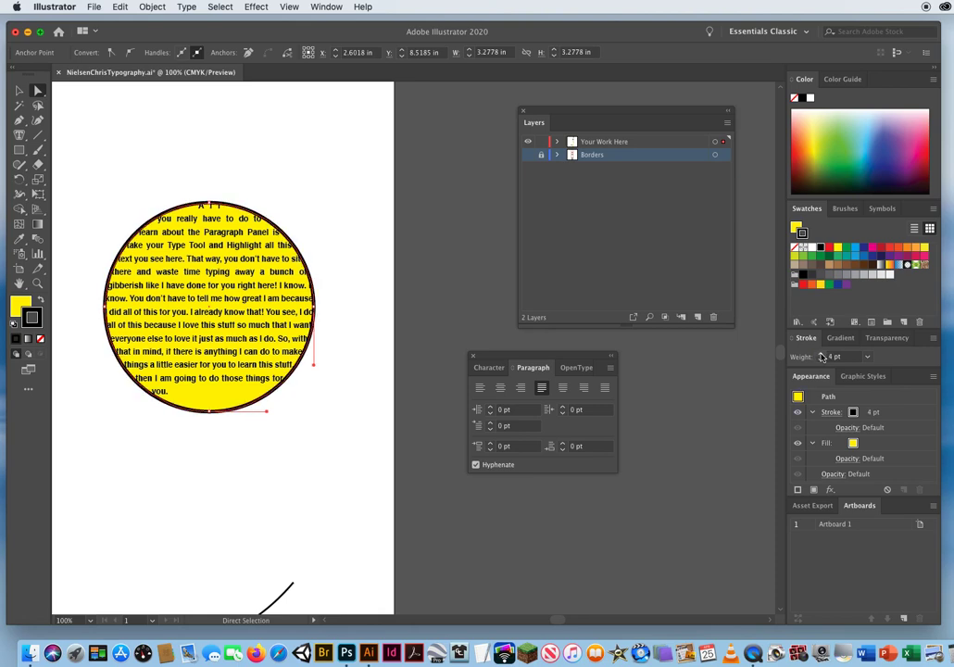
pyautogui.click(820, 354)
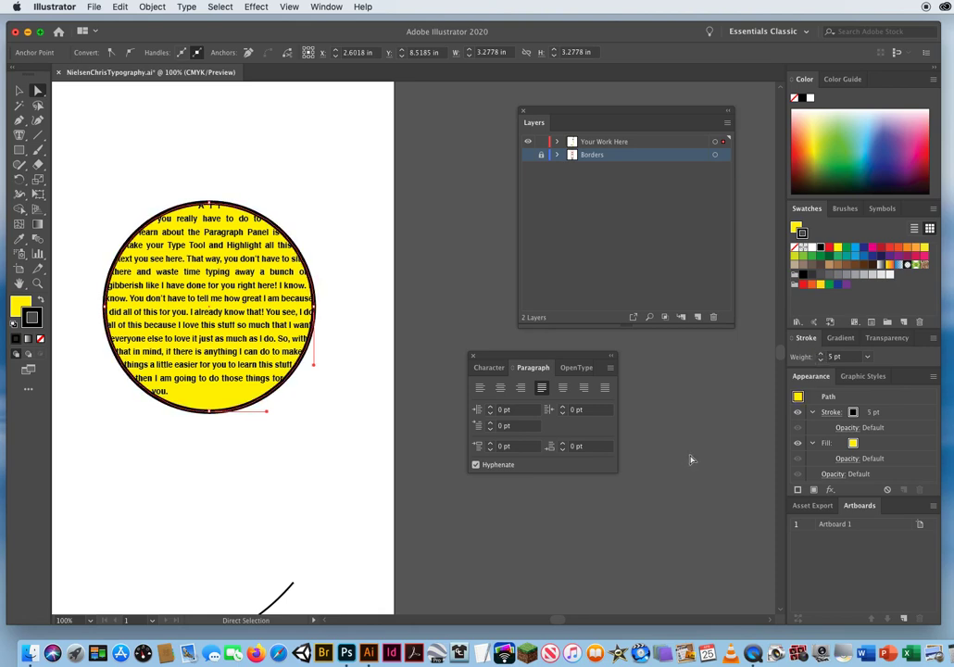
pyautogui.click(317, 200)
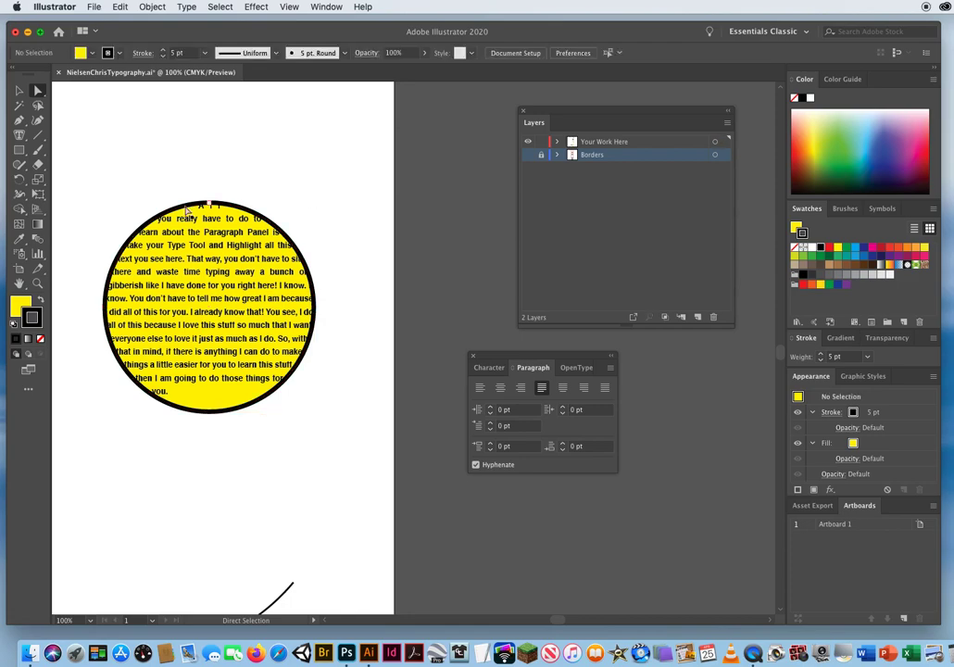
# Examine up close how the text meets the circle's black stroke along both edges.
pyautogui.press('z')
pyautogui.click(236, 230)
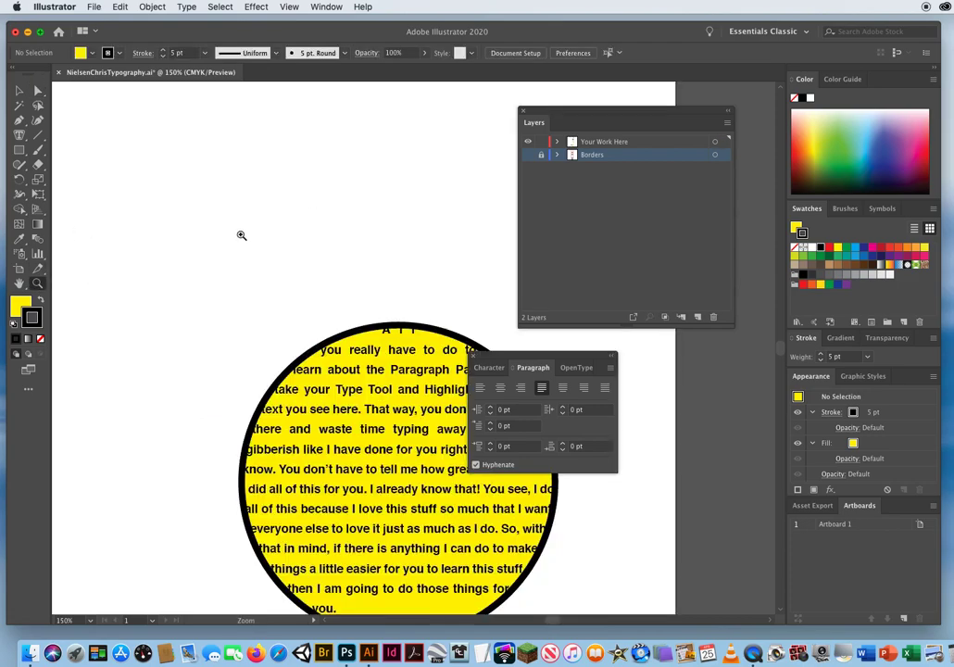
pyautogui.click(391, 333)
pyautogui.click(400, 350)
pyautogui.moveTo(404, 358); pyautogui.dragTo(363, 204)
pyautogui.moveTo(196, 336); pyautogui.dragTo(268, 231)
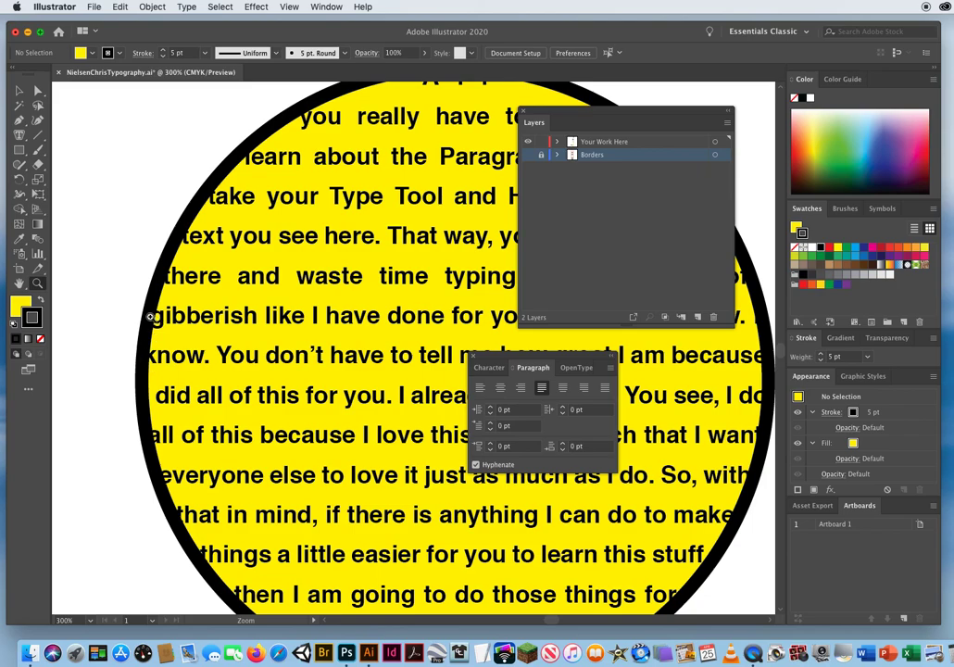
pyautogui.hscroll(10, 276, 355)
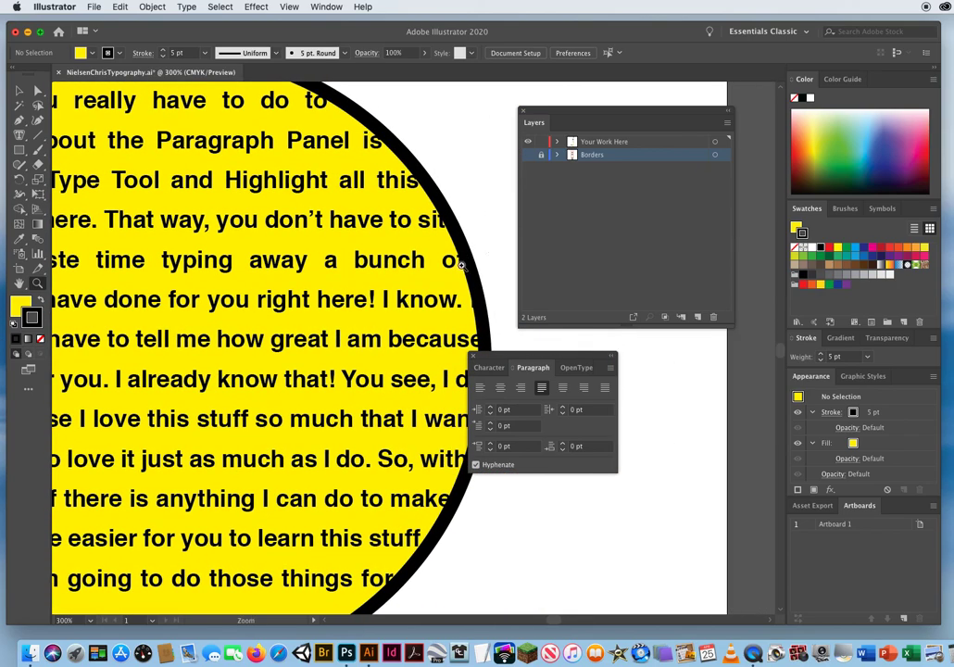
pyautogui.hscroll(4, 368, 270)
pyautogui.scroll(-3, 369, 271)
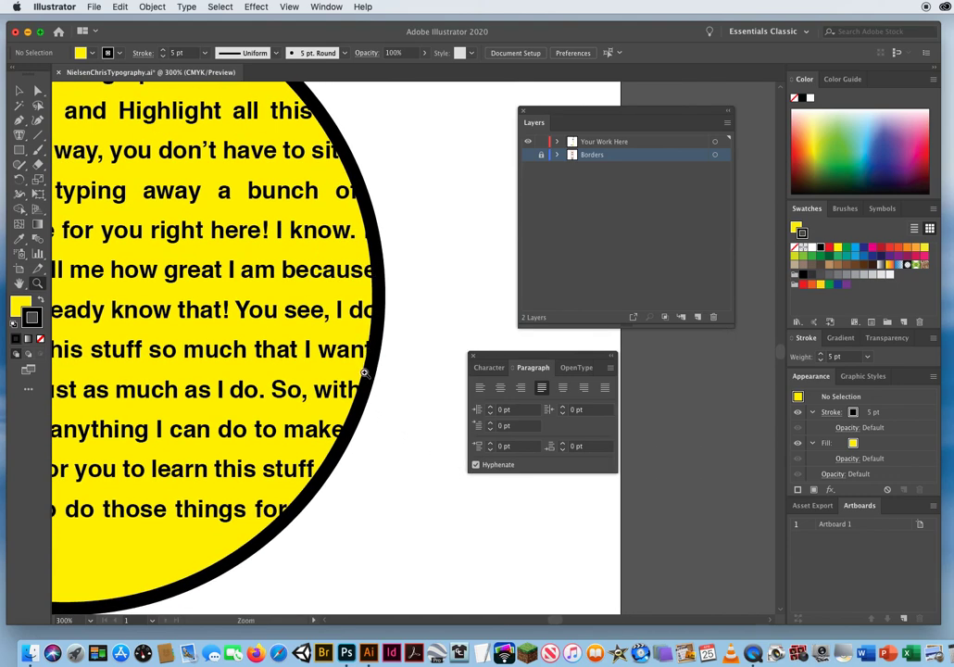
# Select the circle's text with the Selection tool and open its Area Type Options with the preview turned on.
pyautogui.hscroll(-10, 241, 278)
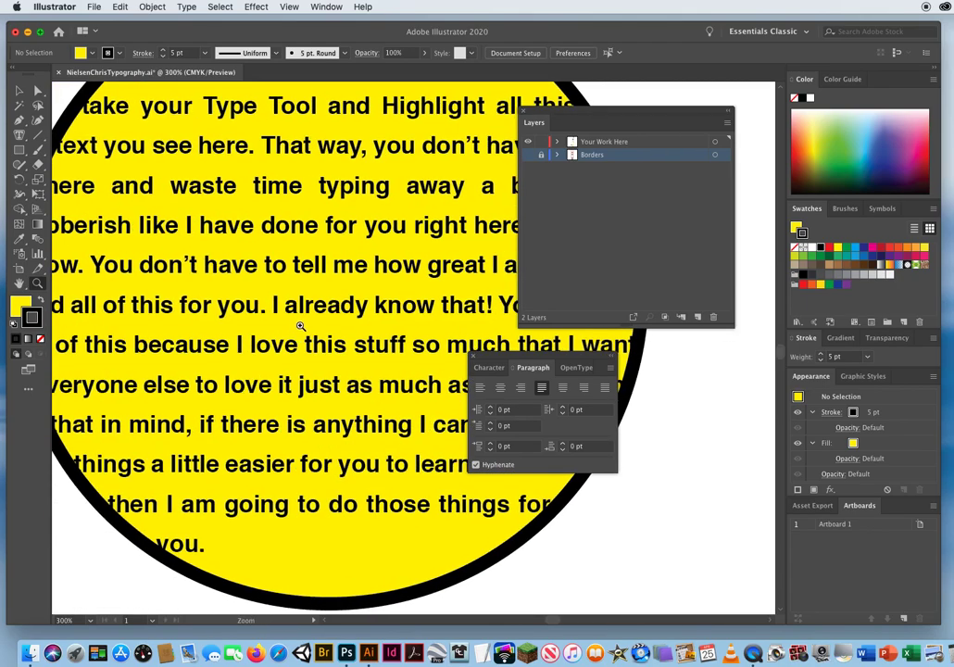
pyautogui.keyDown('alt'); pyautogui.click(301, 326); pyautogui.keyUp('alt')
pyautogui.keyDown('alt'); pyautogui.click(301, 326); pyautogui.keyUp('alt')
pyautogui.moveTo(411, 324); pyautogui.dragTo(251, 316)
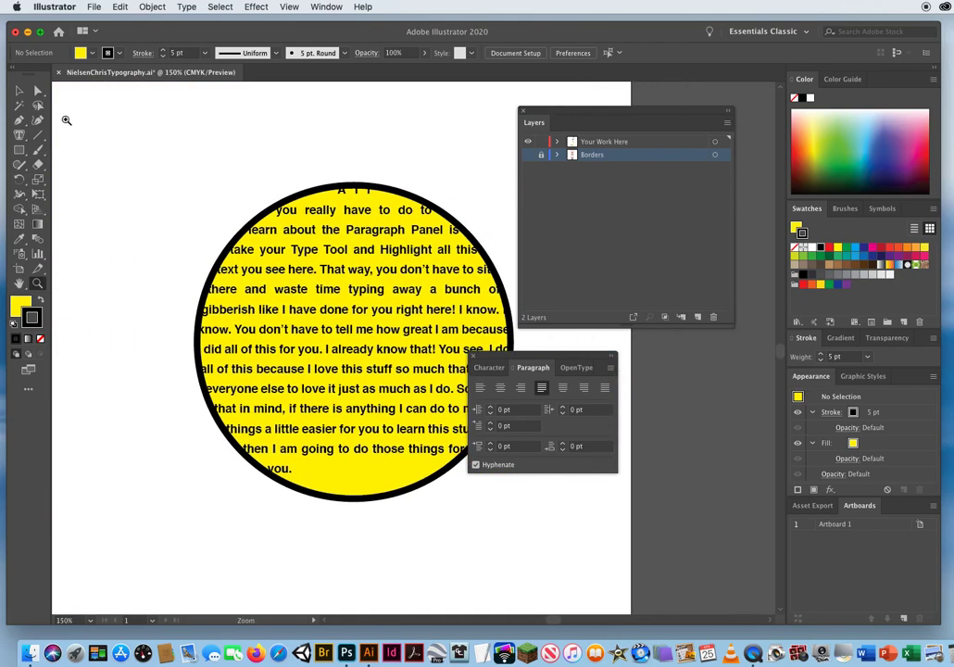
pyautogui.click(19, 90)
pyautogui.click(258, 176)
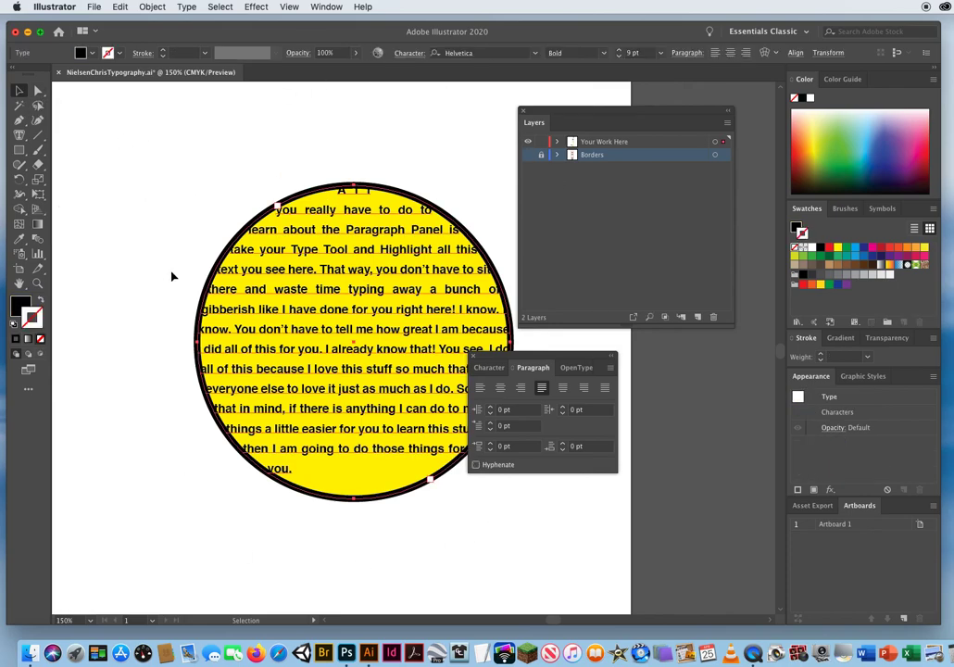
pyautogui.click(185, 7)
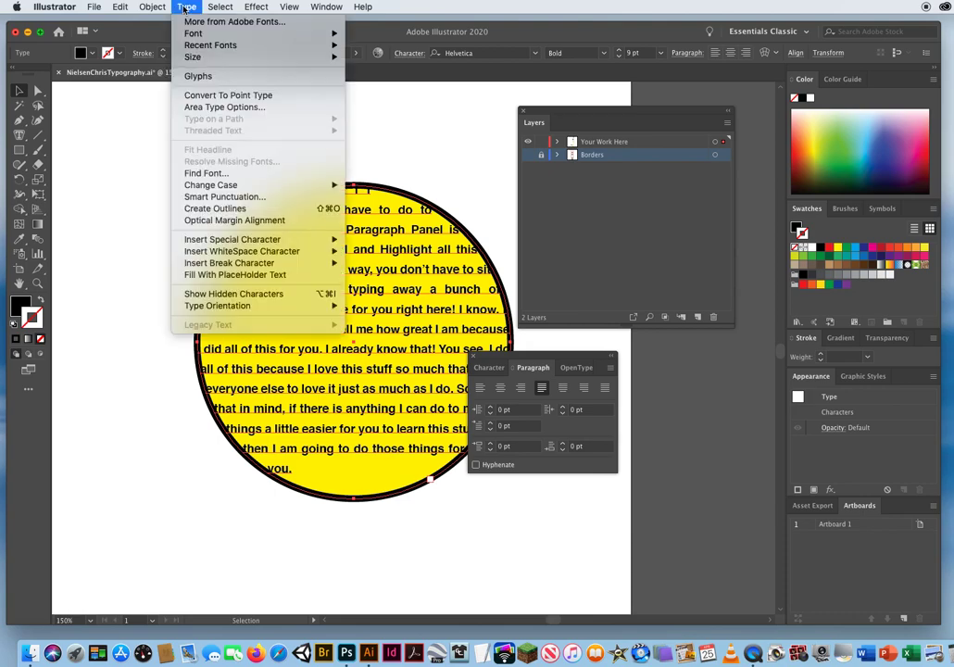
pyautogui.click(217, 109)
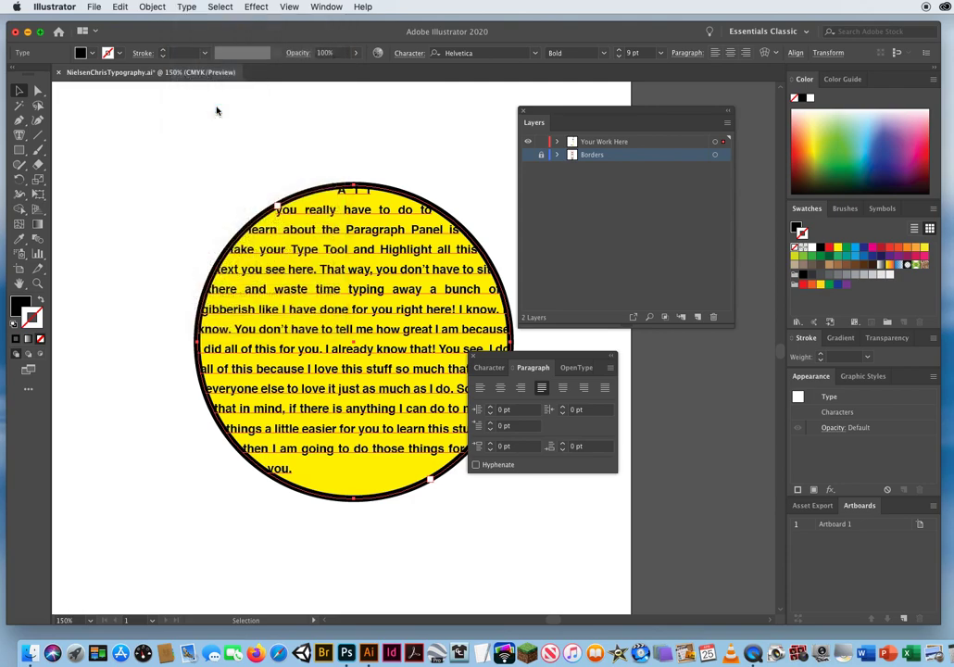
pyautogui.moveTo(383, 118); pyautogui.dragTo(576, 136)
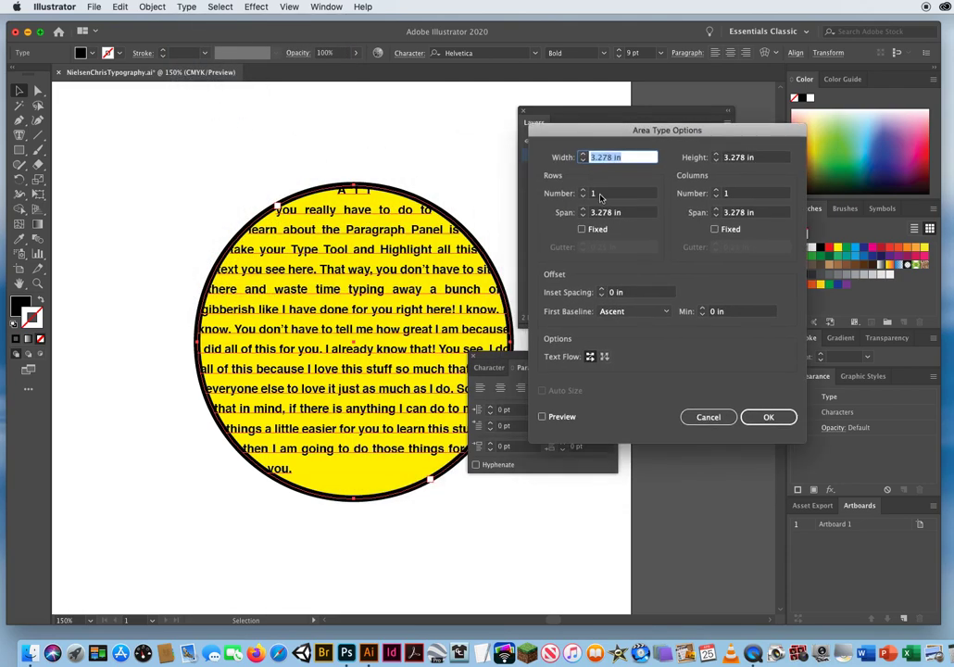
pyautogui.click(544, 418)
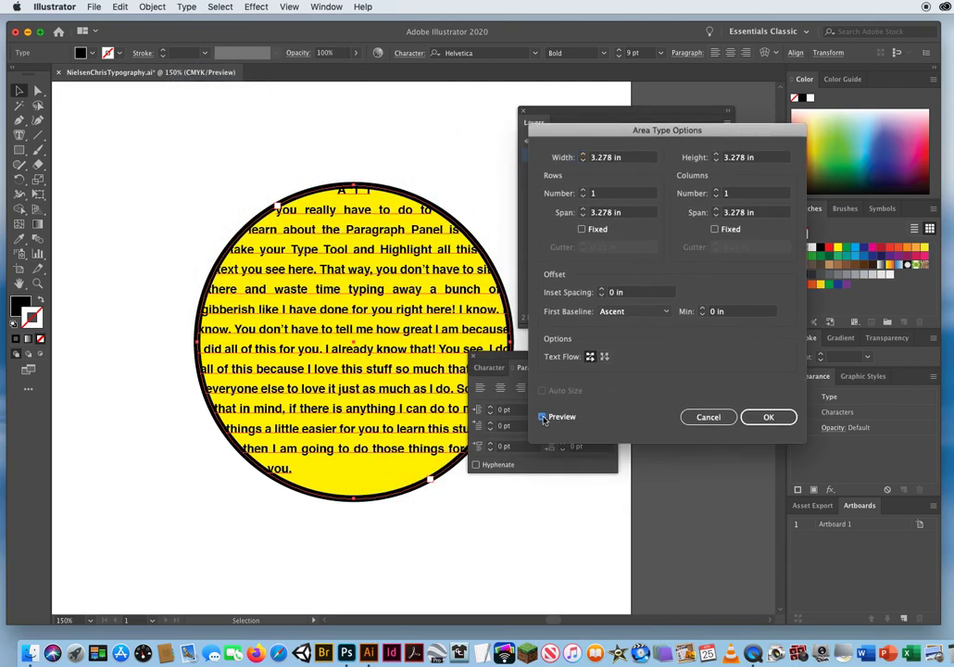
# Set the circle text's inset spacing to 0.063 in, apply it, and deselect the circle.
pyautogui.click(631, 294)
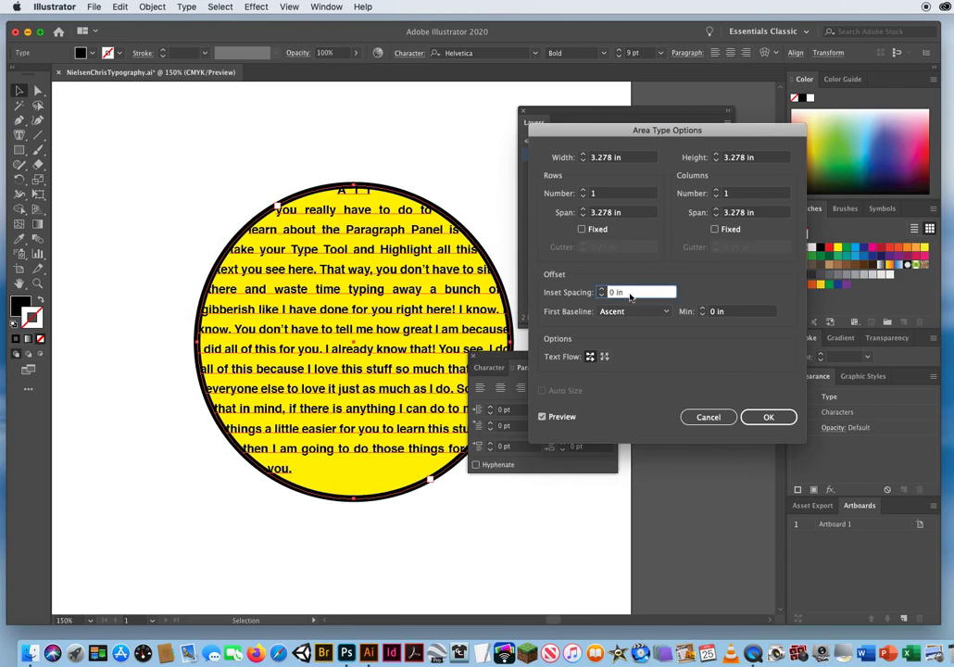
pyautogui.tripleClick(630, 293)
pyautogui.click(602, 290)
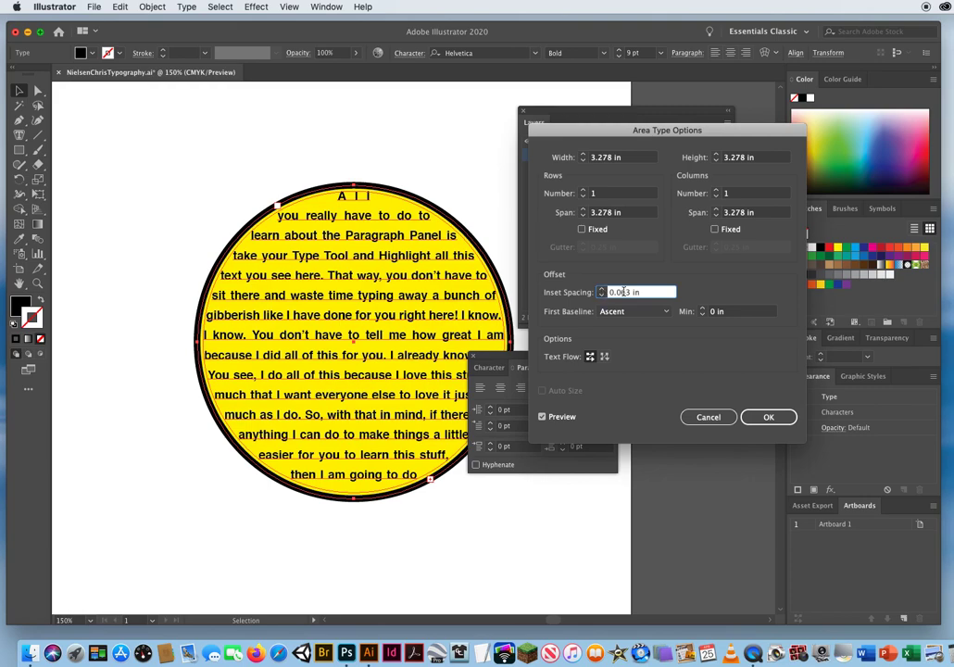
pyautogui.click(768, 418)
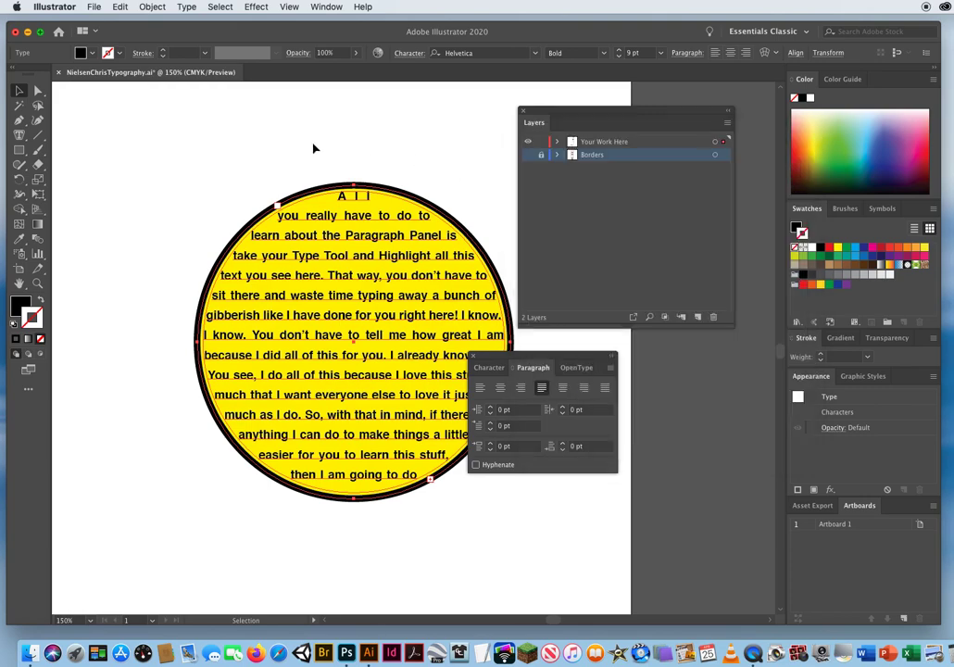
pyautogui.click(176, 141)
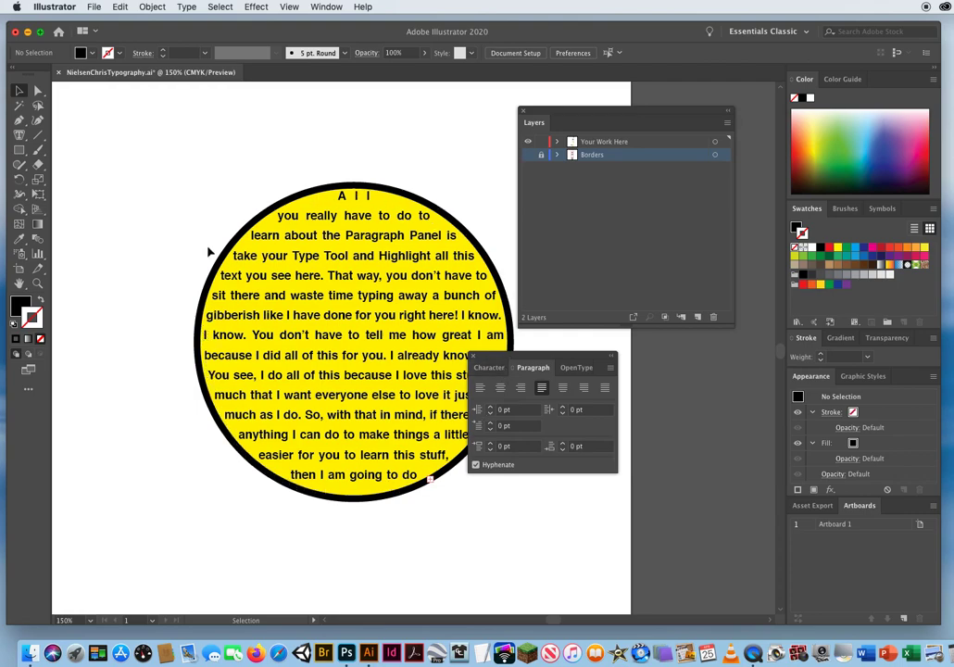
# Move the floating paragraph options clear of the circle, show the Borders layer again, and save the document.
pyautogui.moveTo(473, 358); pyautogui.dragTo(572, 360)
pyautogui.click(36, 284)
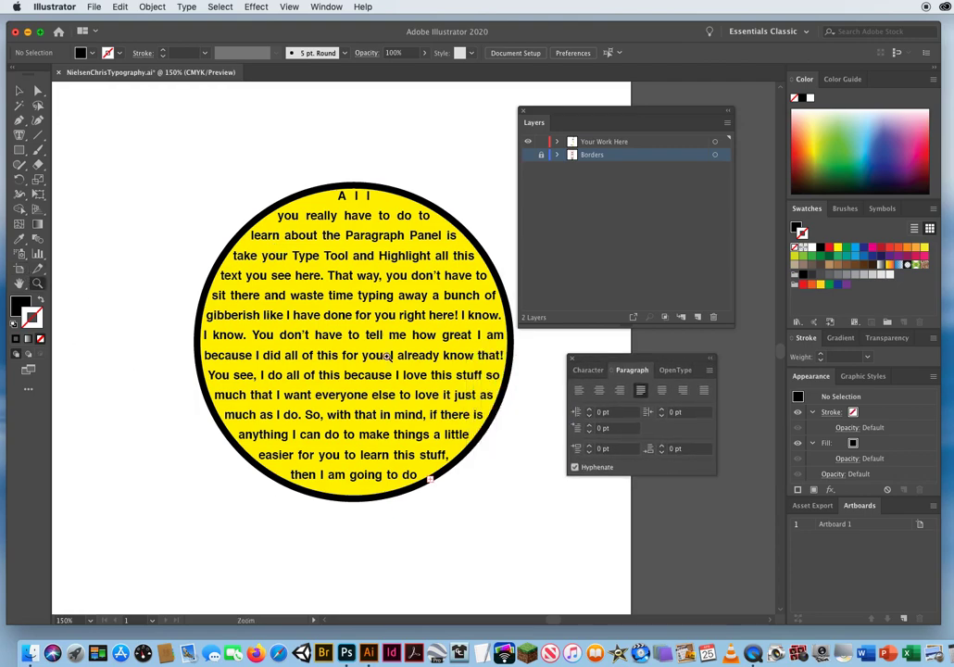
pyautogui.keyDown('alt'); pyautogui.click(382, 326); pyautogui.keyUp('alt')
pyautogui.keyDown('alt'); pyautogui.click(382, 326); pyautogui.keyUp('alt')
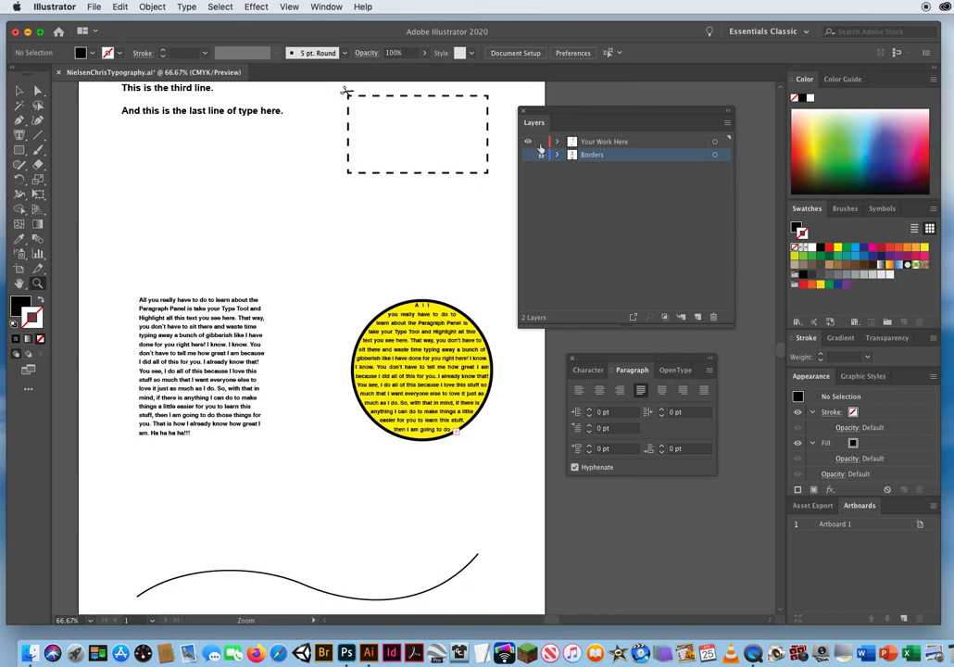
pyautogui.click(528, 155)
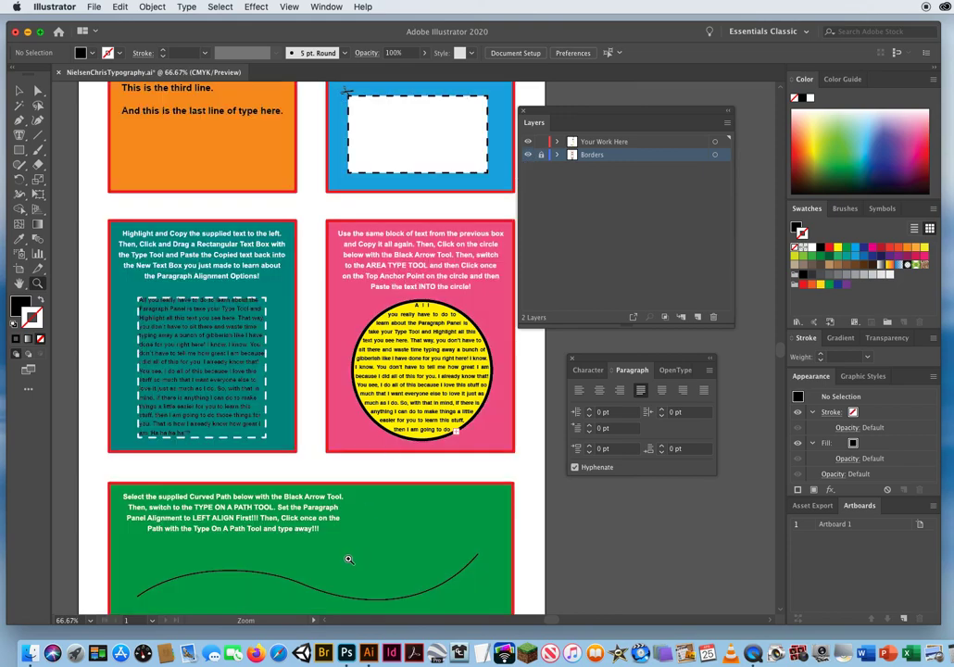
pyautogui.press('super+s')
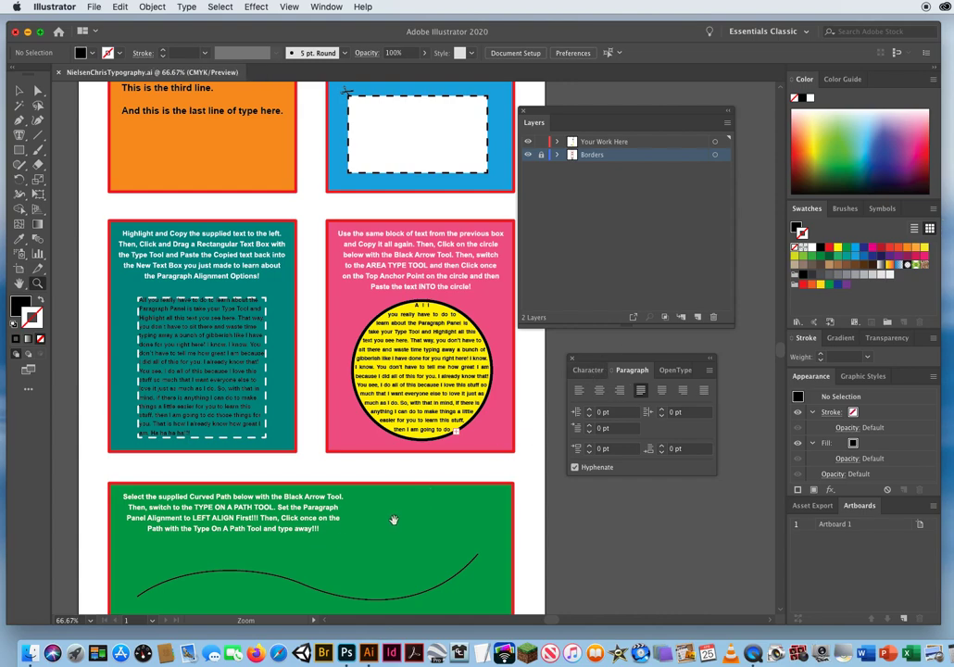
# With nothing selected, set the paragraph alignment to left and the font size to 24 pt for new type.
pyautogui.scroll(-5, 394, 516)
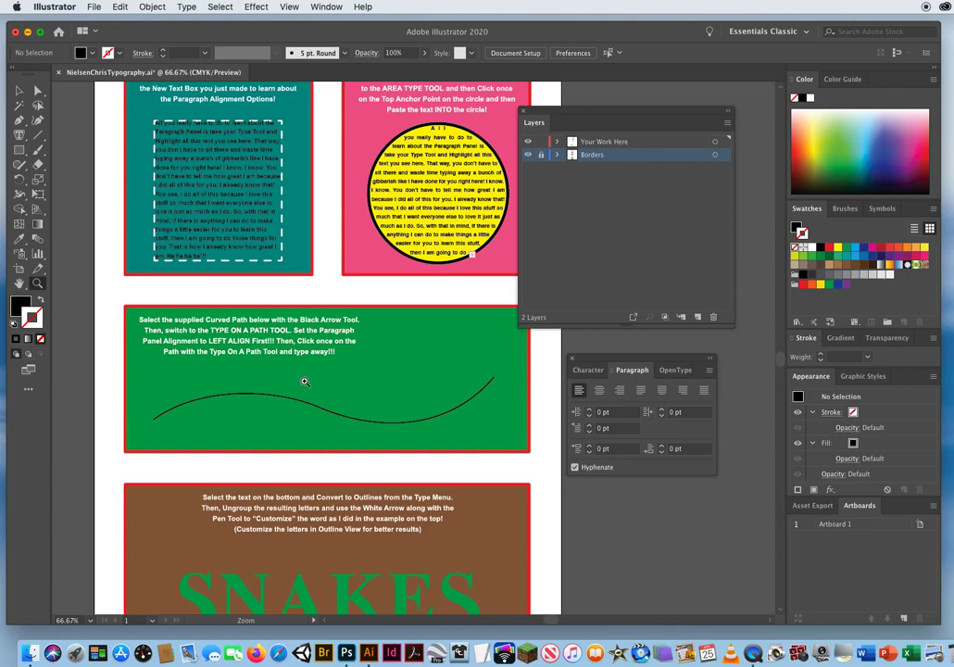
pyautogui.click(585, 371)
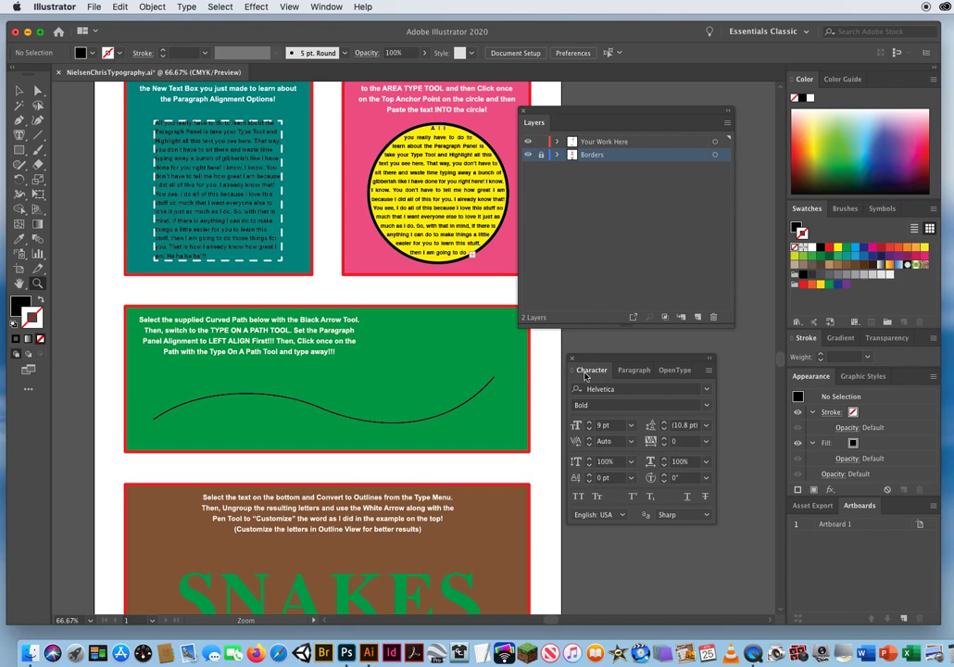
pyautogui.click(630, 425)
pyautogui.click(597, 425)
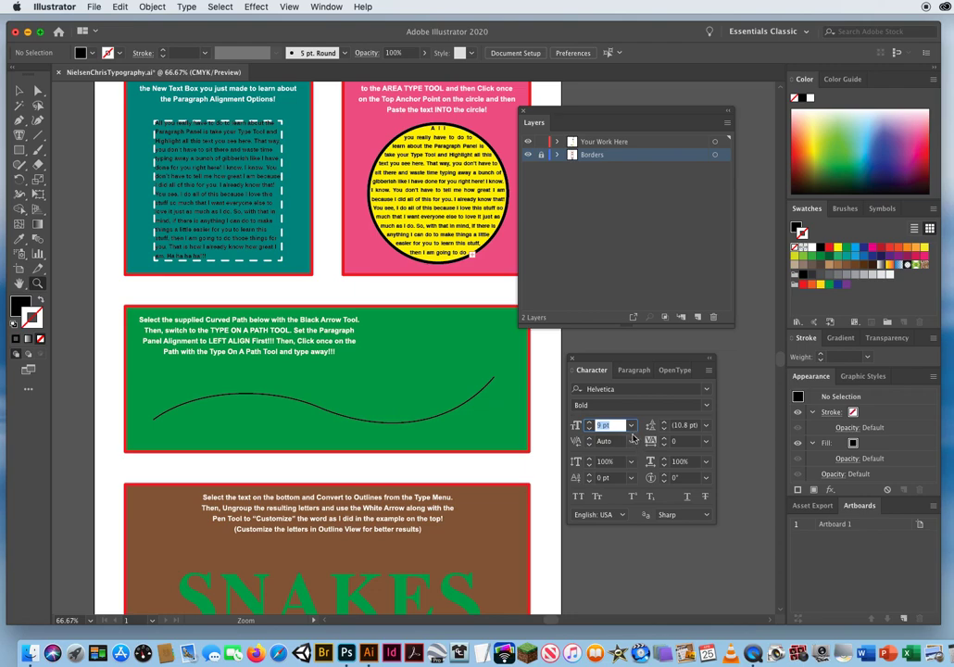
pyautogui.click(631, 426)
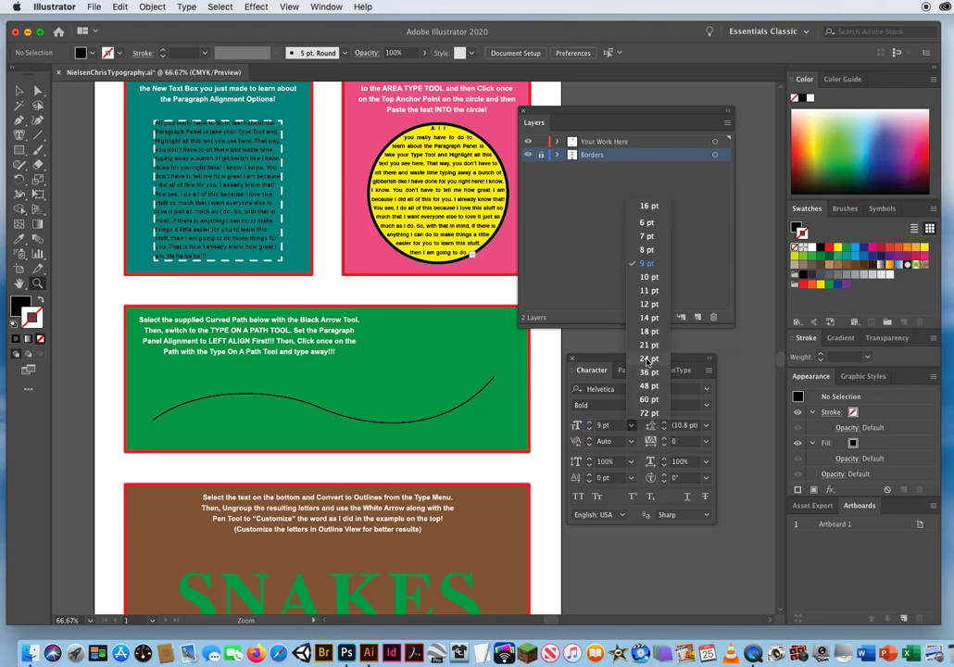
pyautogui.click(649, 359)
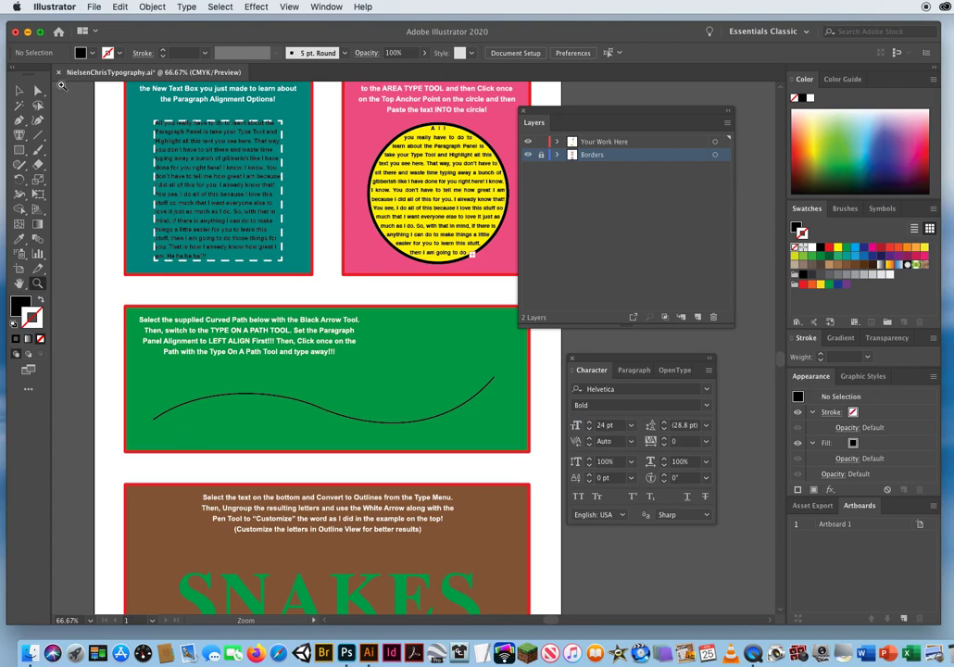
# Select the curved path in the green box and use Type on a Path to add "This is type along a curved path.".
pyautogui.click(18, 90)
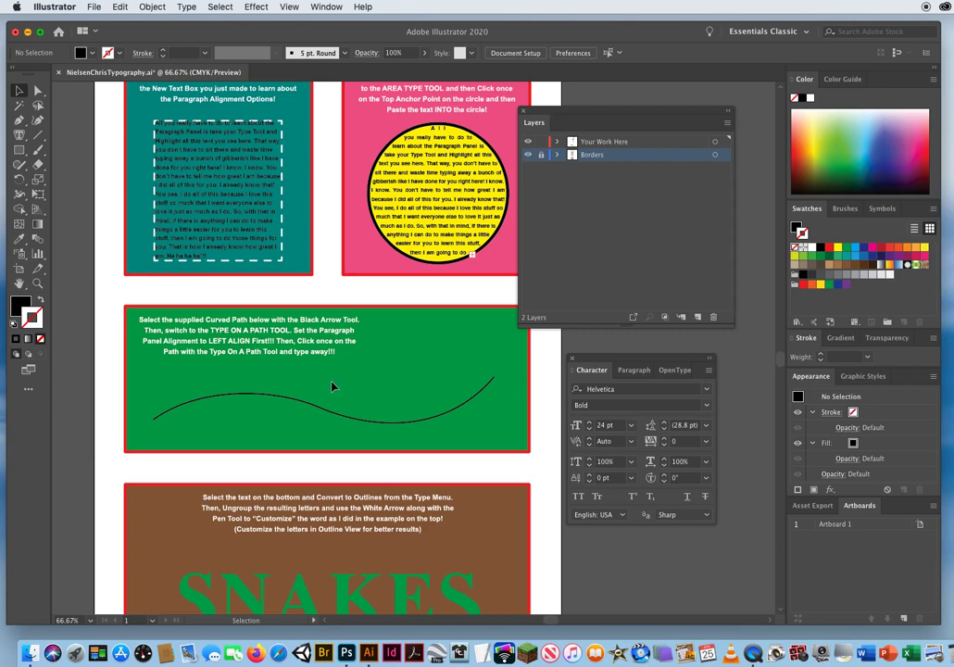
pyautogui.click(248, 444)
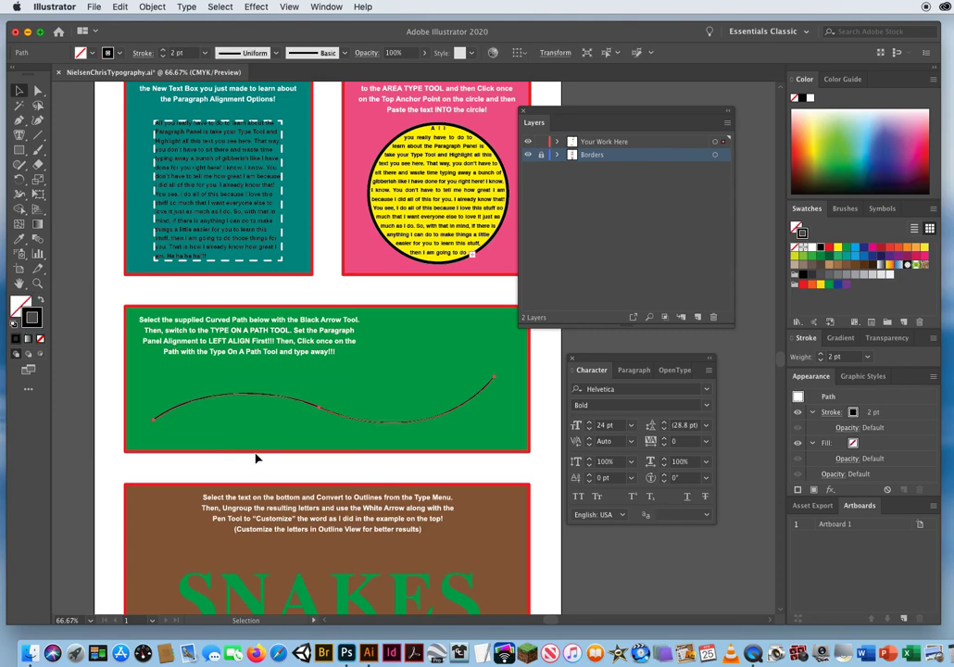
pyautogui.click(19, 135)
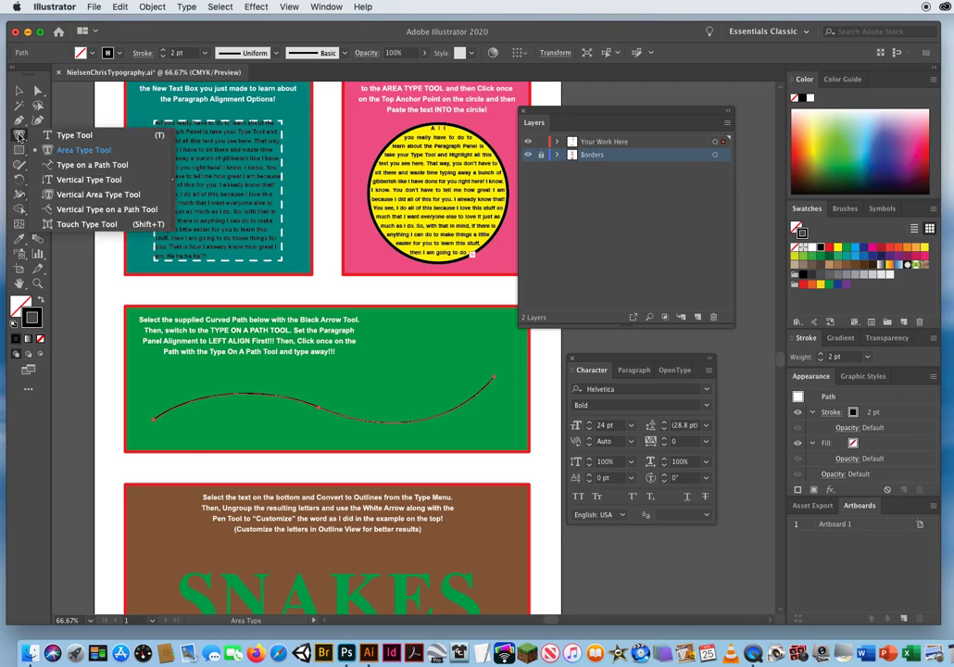
pyautogui.click(93, 164)
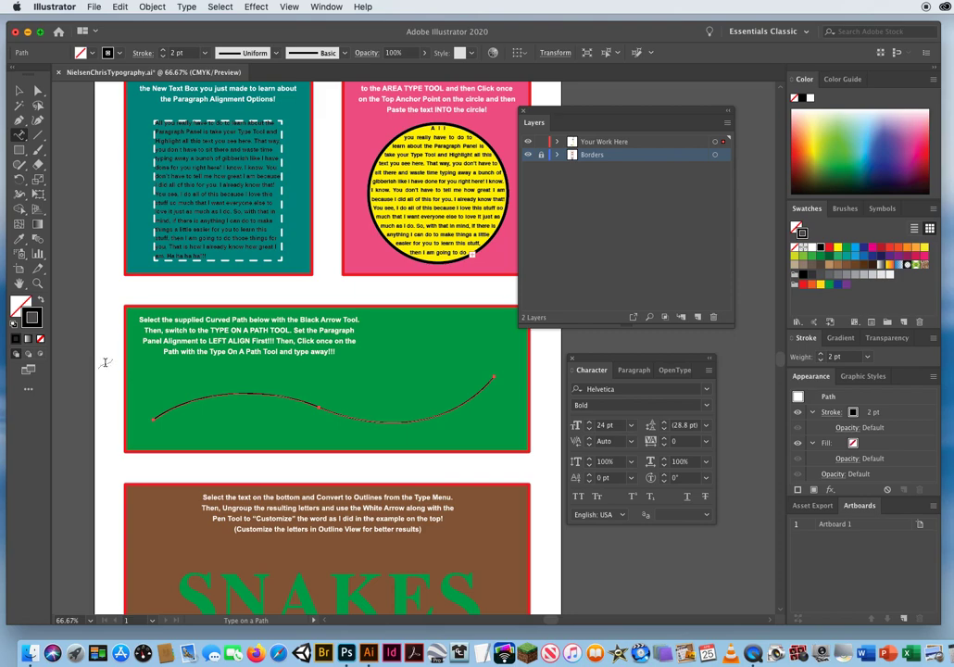
pyautogui.click(170, 408)
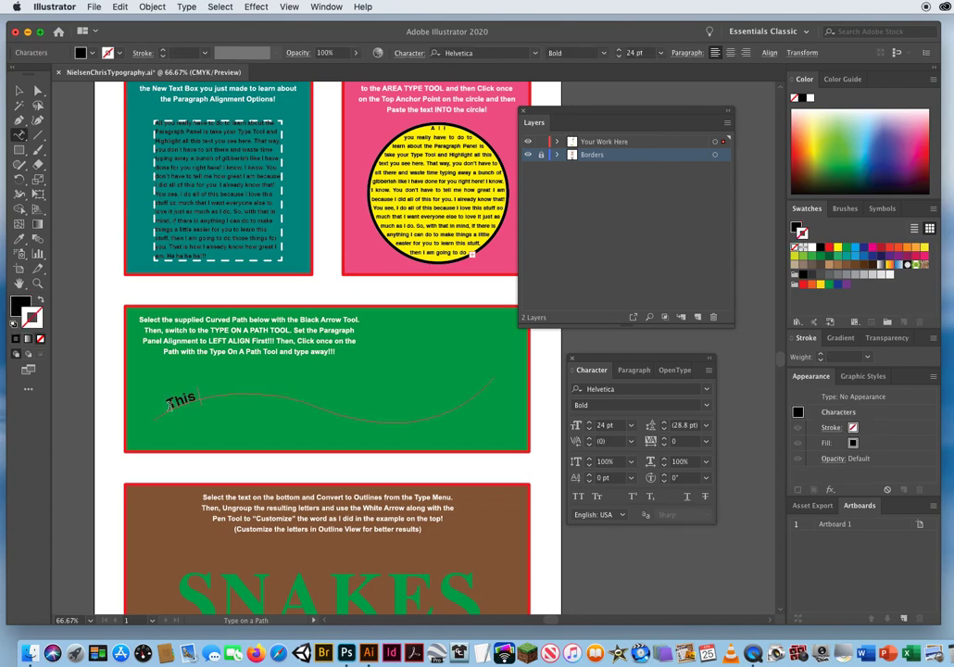
pyautogui.write('This is type along a curved')
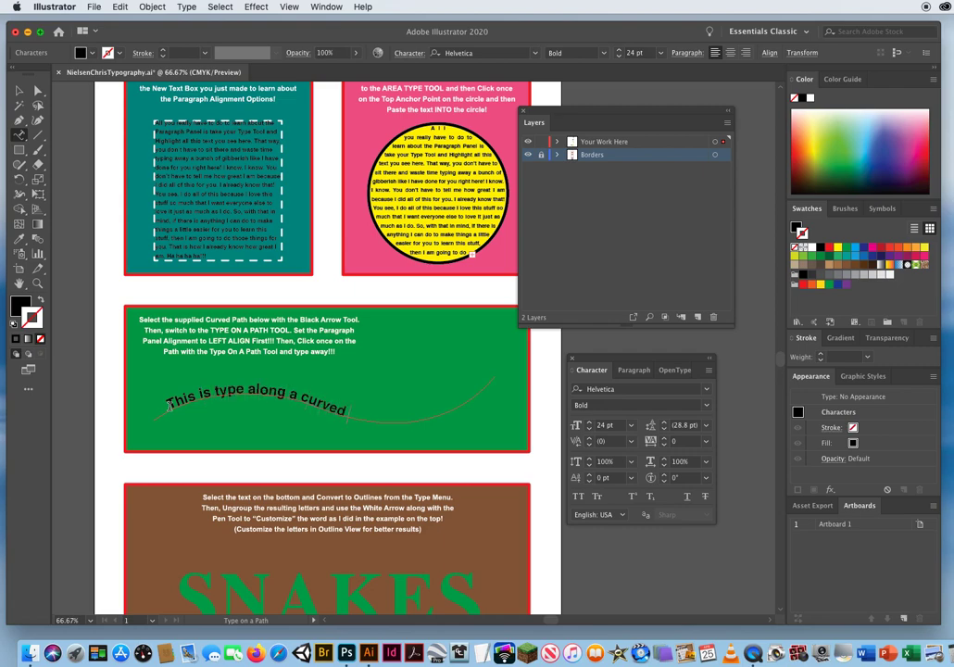
pyautogui.write(' path.')
pyautogui.click(18, 92)
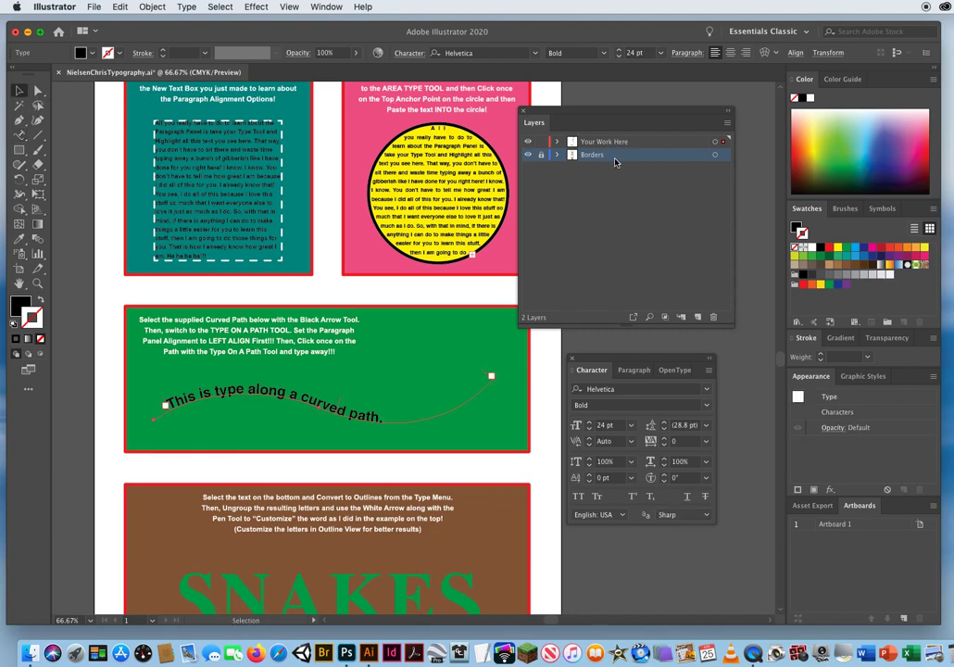
# Hide the Borders layer and move the floating layer and character options clear of the curved text.
pyautogui.click(528, 154)
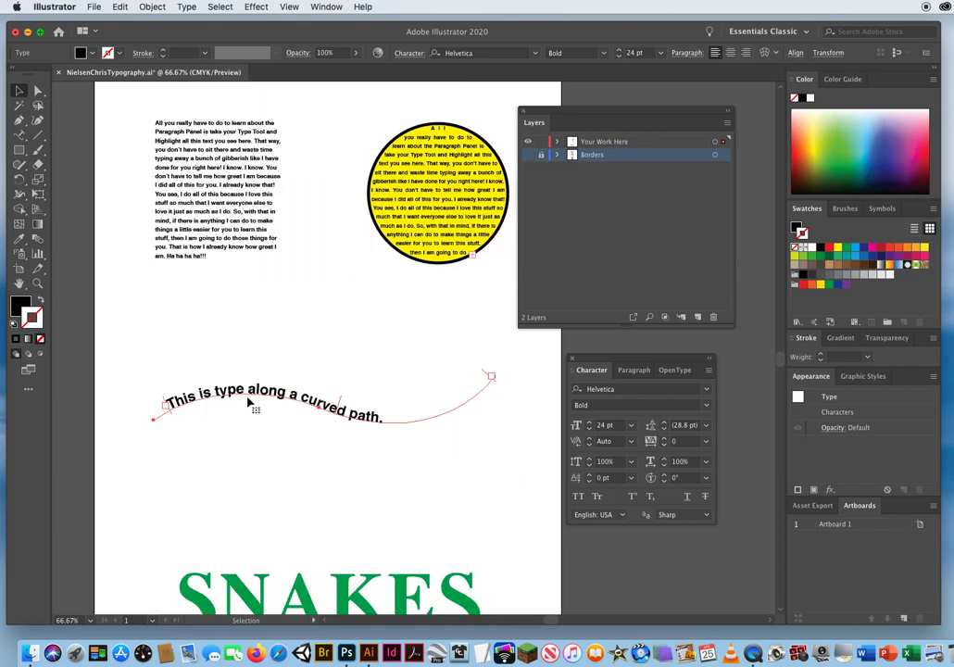
pyautogui.click(38, 284)
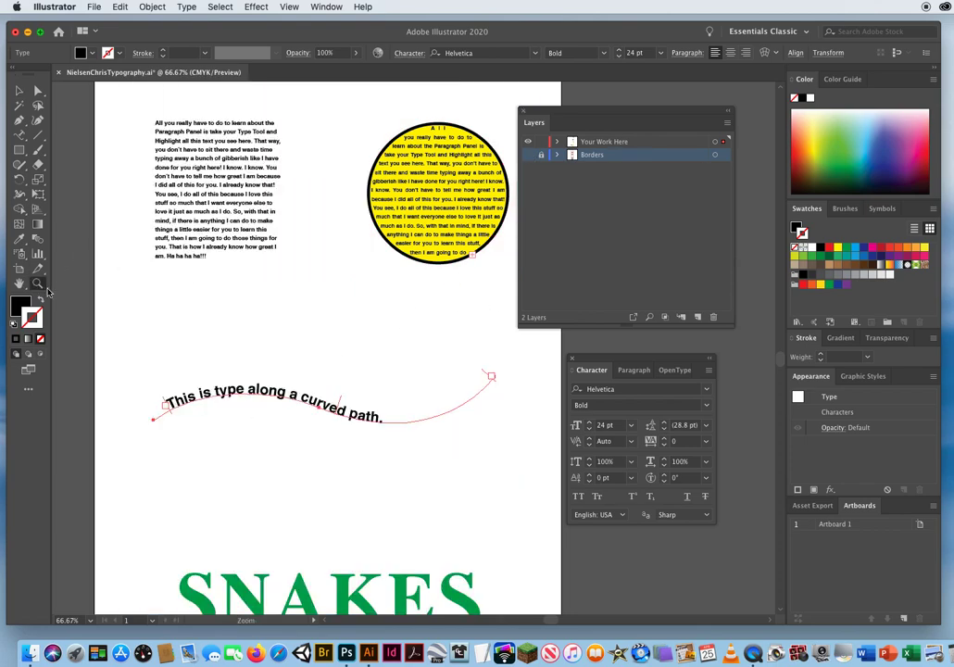
pyautogui.click(343, 386)
pyautogui.moveTo(603, 358); pyautogui.dragTo(627, 365)
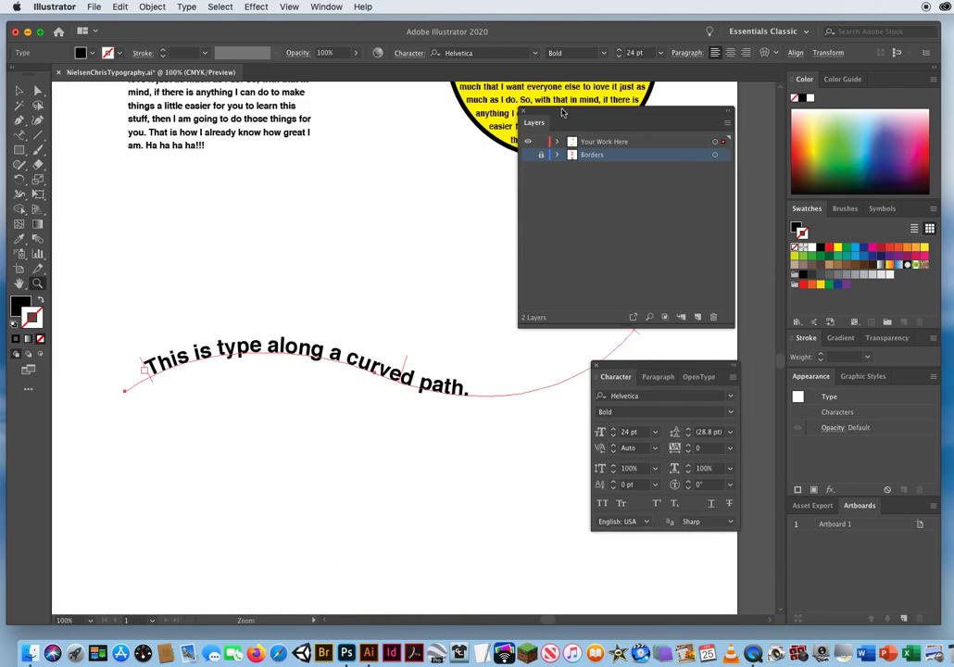
pyautogui.moveTo(564, 111); pyautogui.dragTo(570, 81)
pyautogui.moveTo(351, 284); pyautogui.dragTo(314, 286)
pyautogui.moveTo(661, 370); pyautogui.dragTo(709, 380)
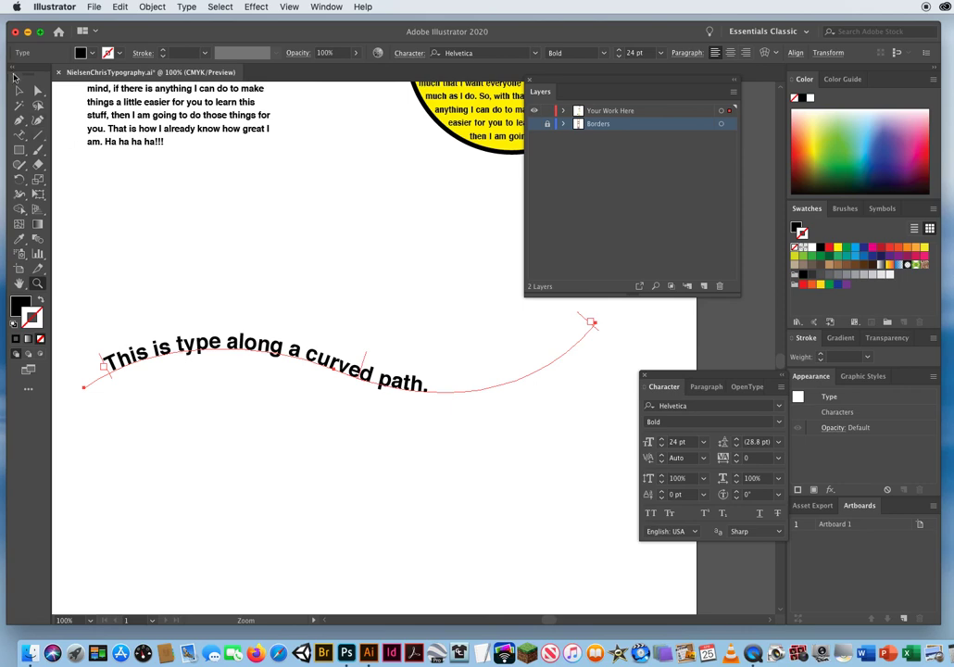
# Try sliding the curved type toward the start of its path by its middle bracket, and undo the move.
pyautogui.click(18, 90)
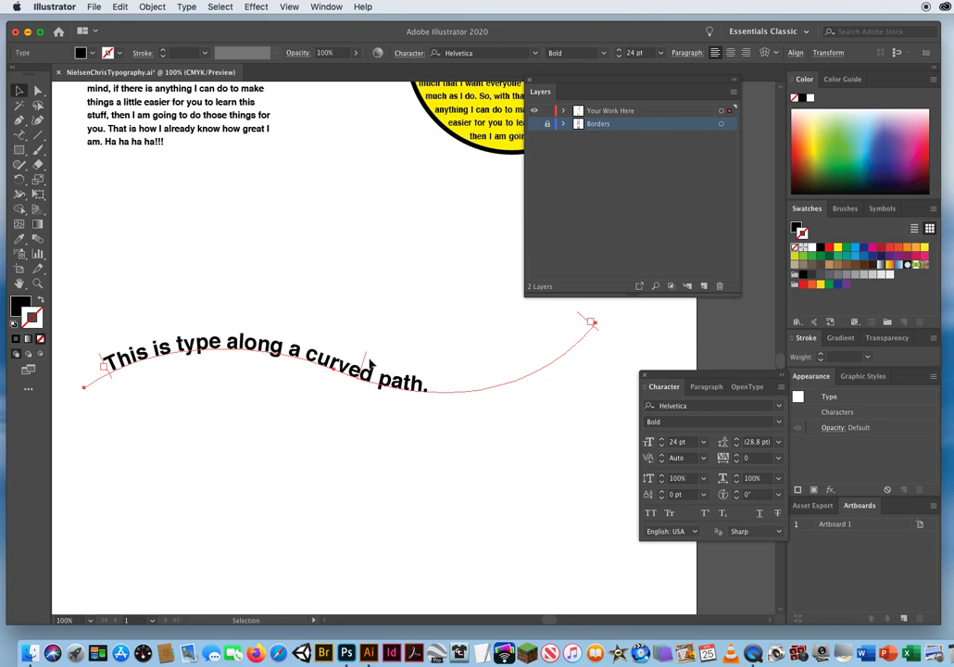
pyautogui.moveTo(367, 359); pyautogui.dragTo(140, 368)
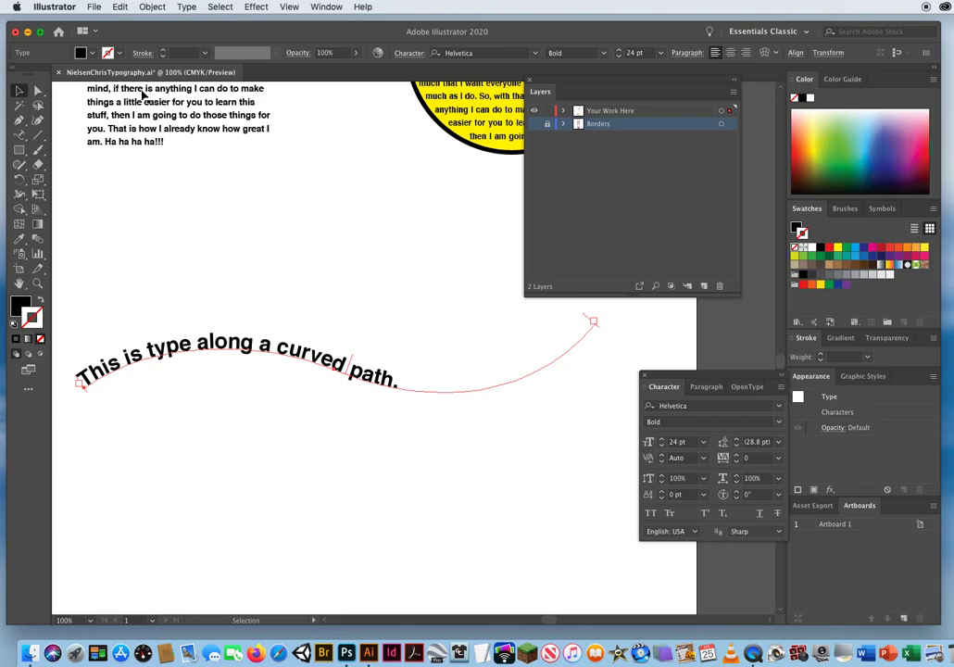
pyautogui.click(121, 7)
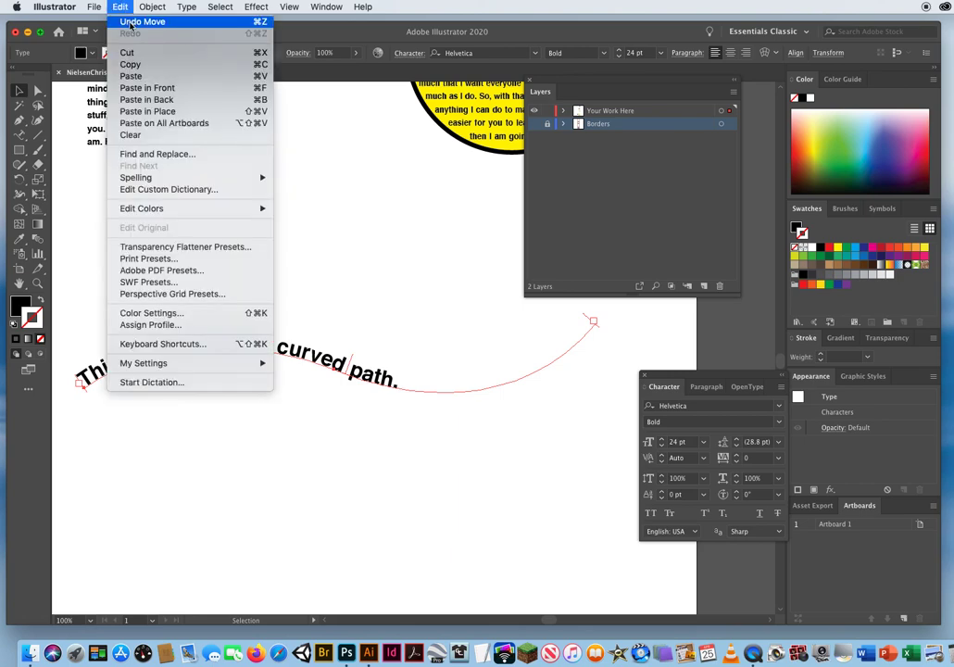
pyautogui.click(132, 22)
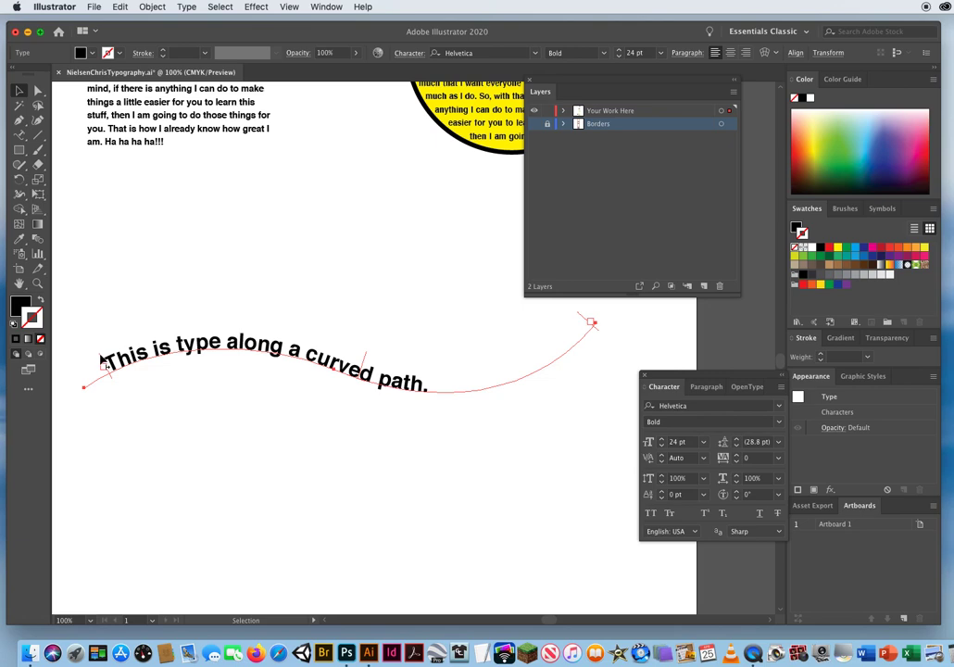
# Slide the curved type's start bracket back and forth to try different starting points along the path.
pyautogui.moveTo(101, 360); pyautogui.dragTo(271, 348)
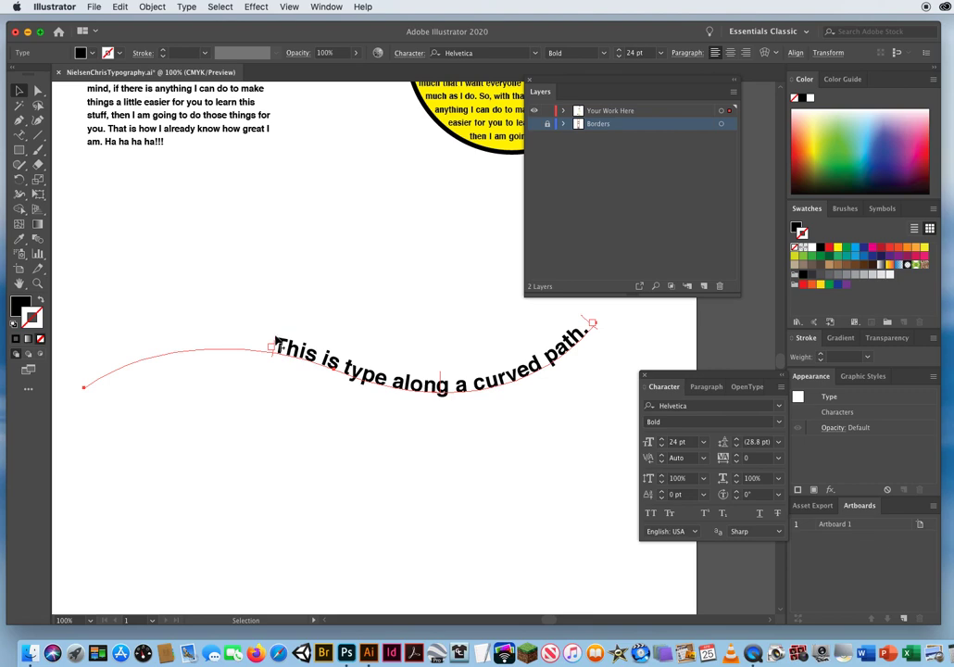
pyautogui.moveTo(276, 341); pyautogui.dragTo(133, 346)
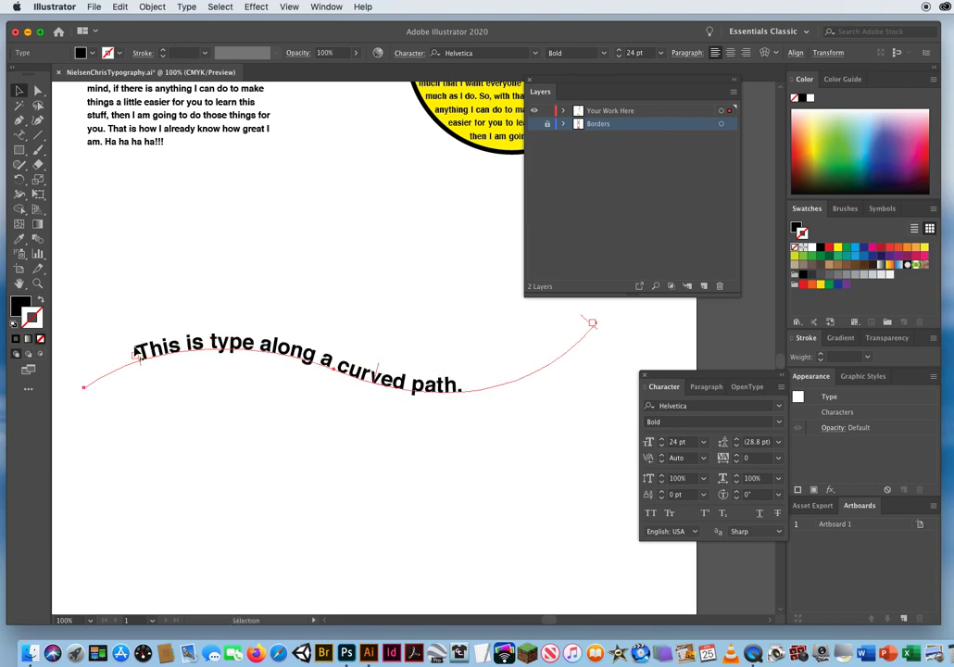
pyautogui.moveTo(137, 352); pyautogui.dragTo(477, 307)
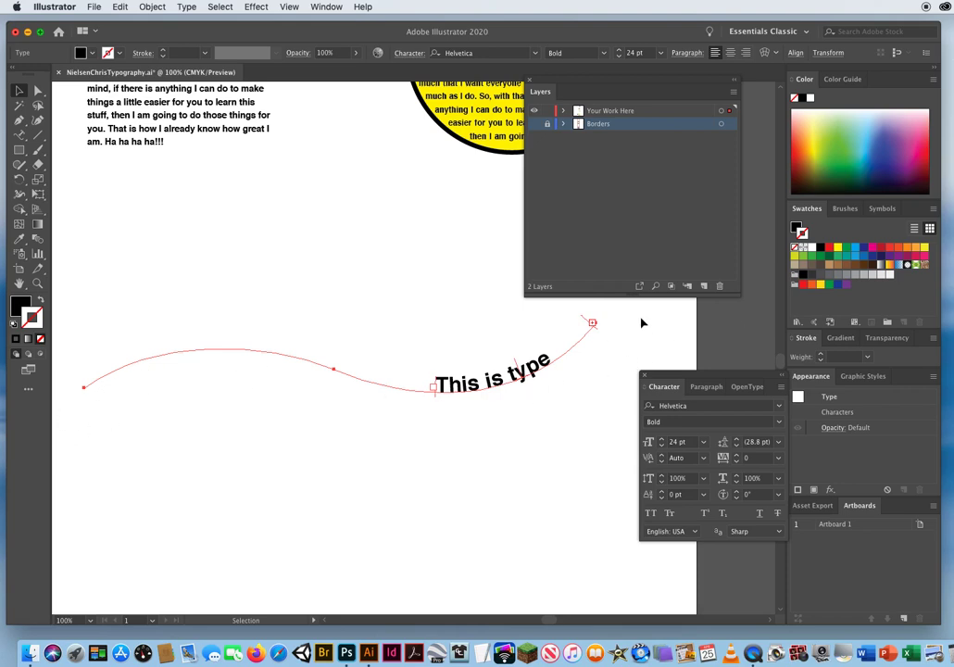
pyautogui.moveTo(435, 385); pyautogui.dragTo(200, 330)
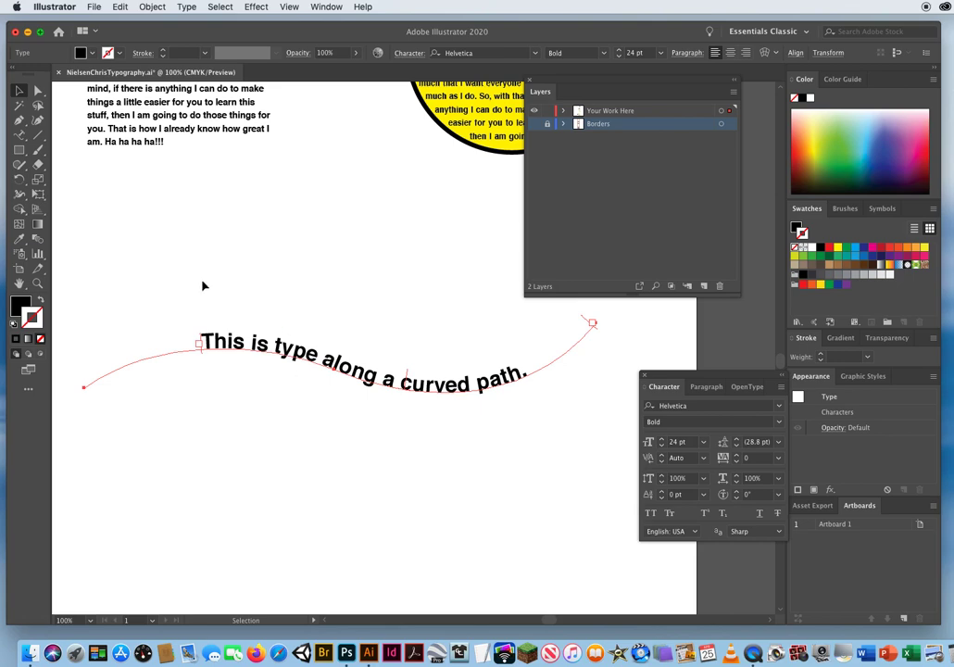
pyautogui.moveTo(201, 335); pyautogui.dragTo(174, 343)
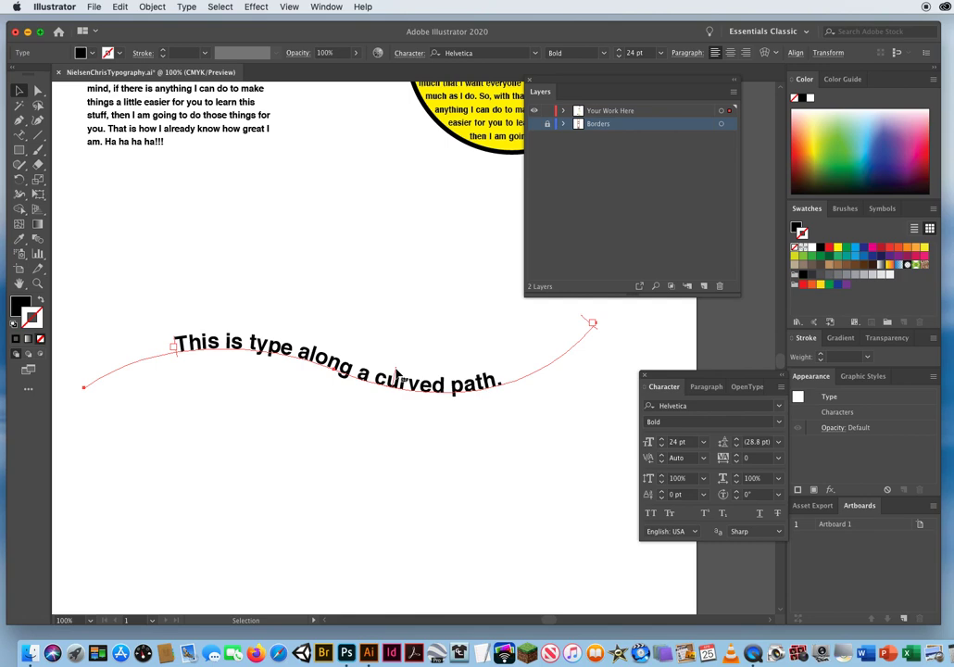
# Flip the curved type below its path and back above it, and settle the text near the path's left end.
pyautogui.moveTo(395, 372); pyautogui.dragTo(352, 428)
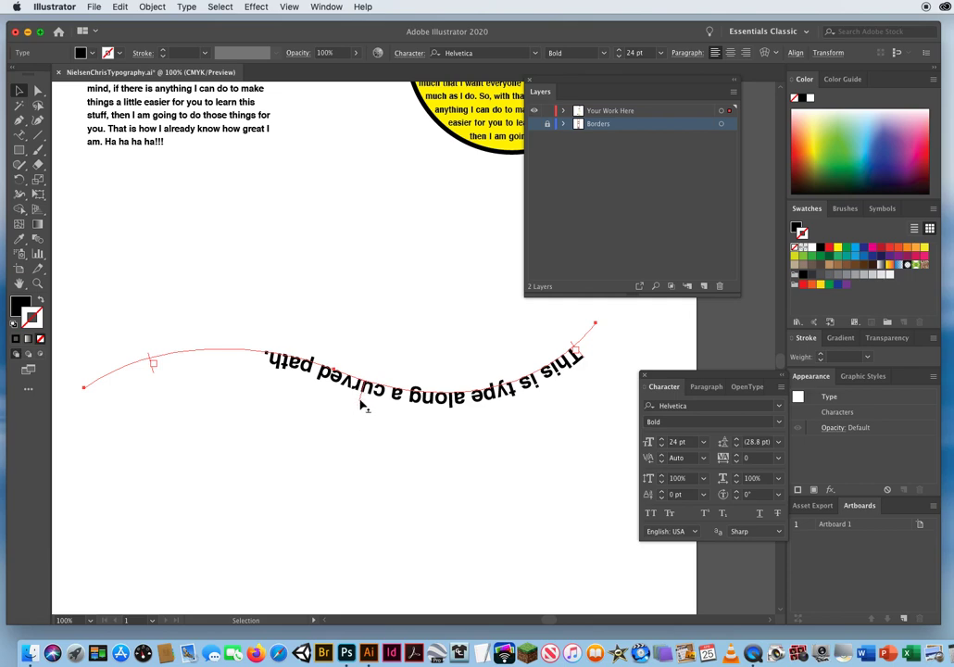
pyautogui.moveTo(361, 403); pyautogui.dragTo(373, 336)
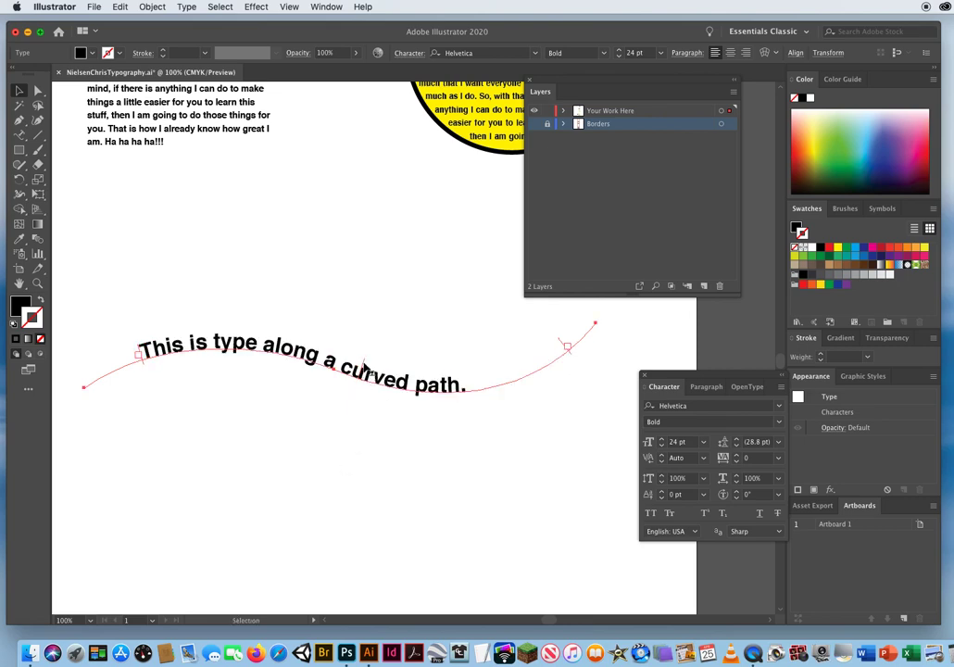
pyautogui.moveTo(363, 366); pyautogui.dragTo(335, 360)
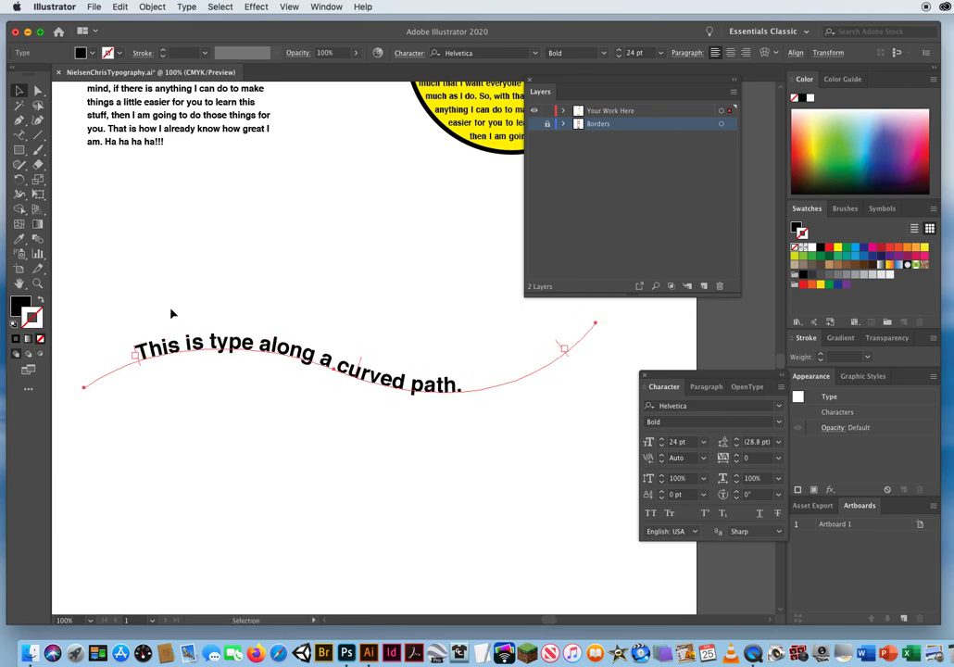
pyautogui.moveTo(137, 352); pyautogui.dragTo(130, 350)
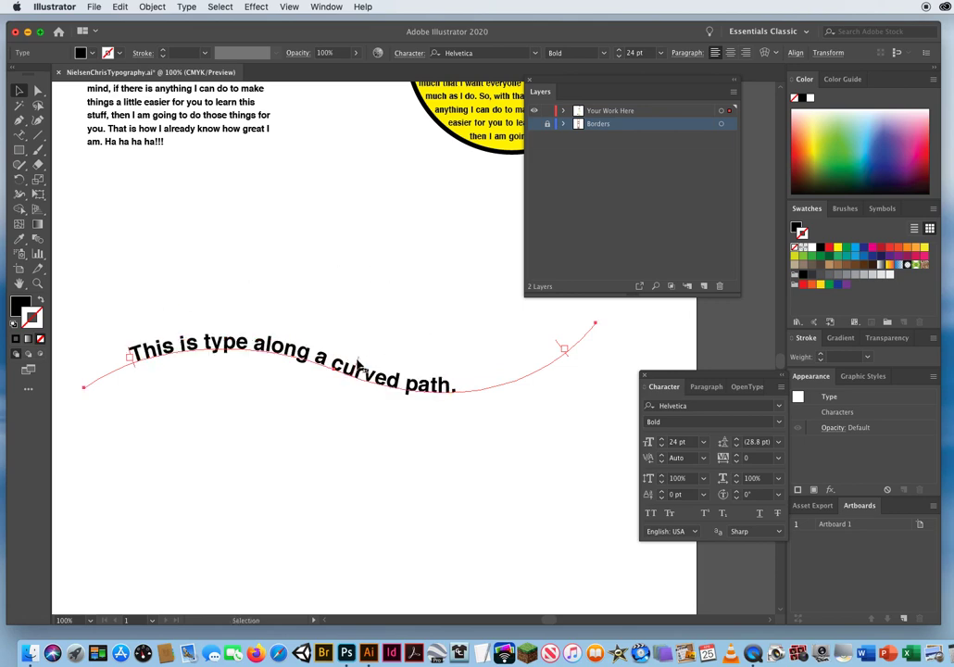
pyautogui.moveTo(358, 364); pyautogui.dragTo(385, 321)
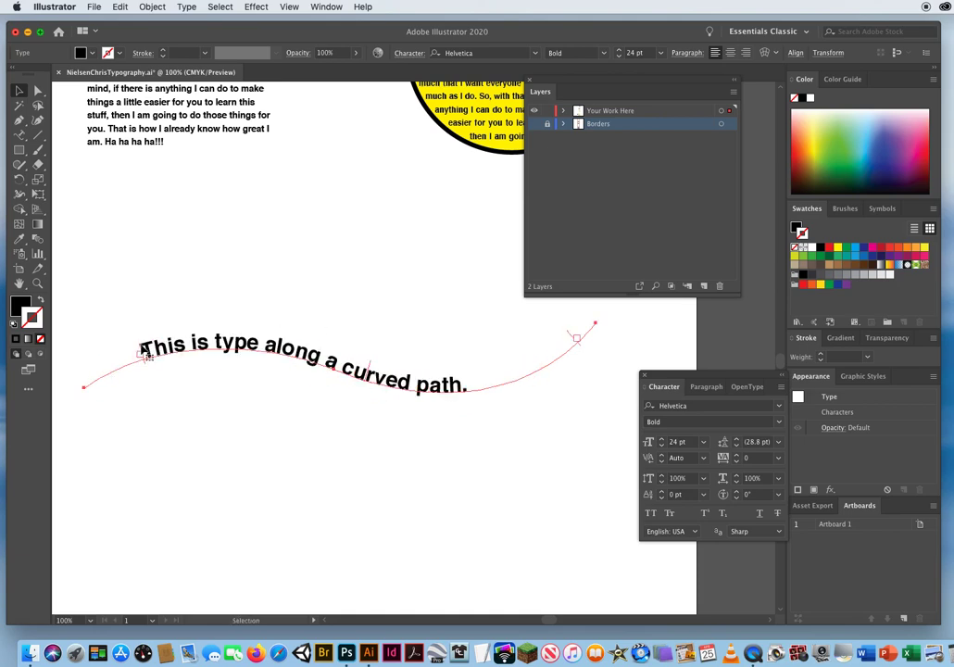
pyautogui.moveTo(142, 350); pyautogui.dragTo(159, 427)
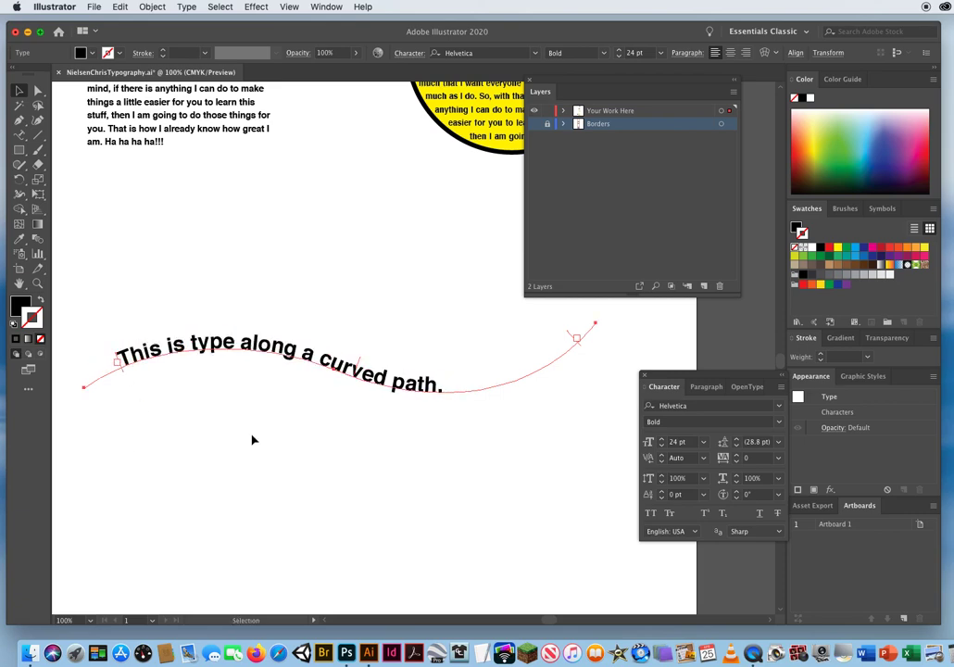
pyautogui.moveTo(360, 360); pyautogui.dragTo(366, 336)
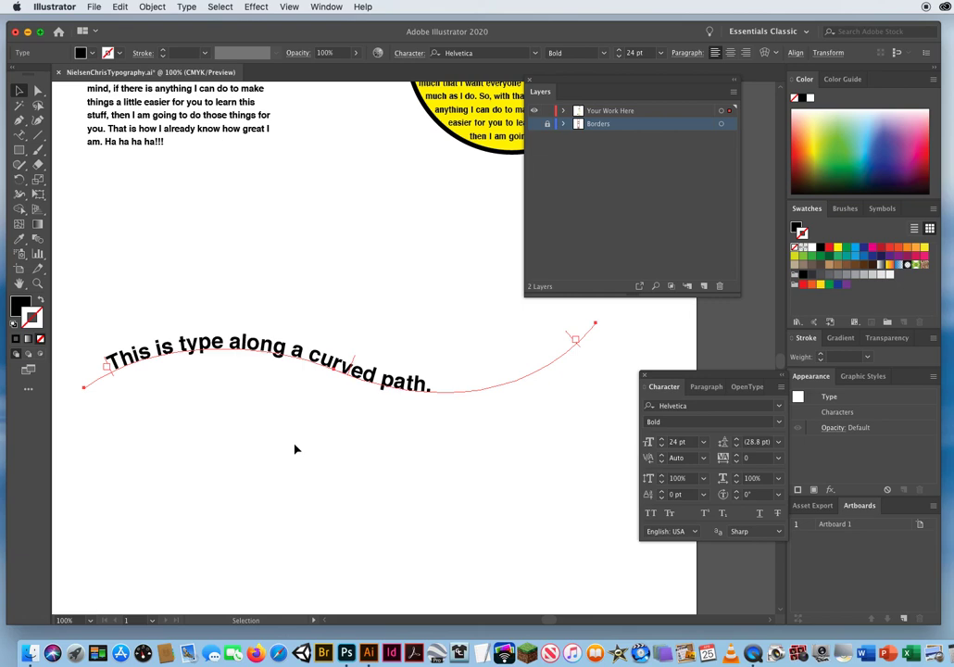
# Show the Borders layer again and deselect the curved type.
pyautogui.click(535, 126)
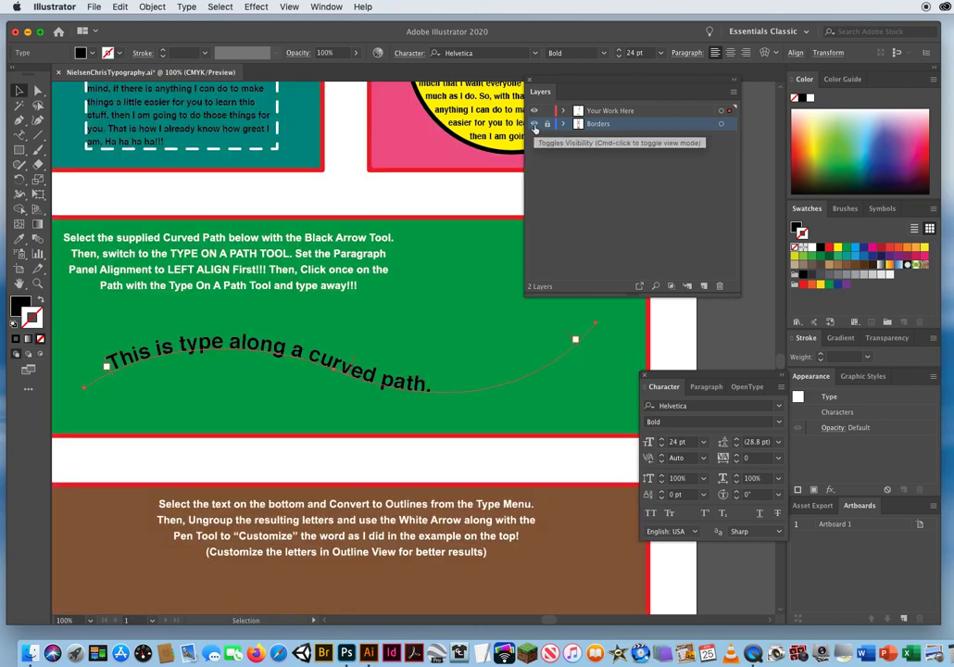
pyautogui.click(341, 198)
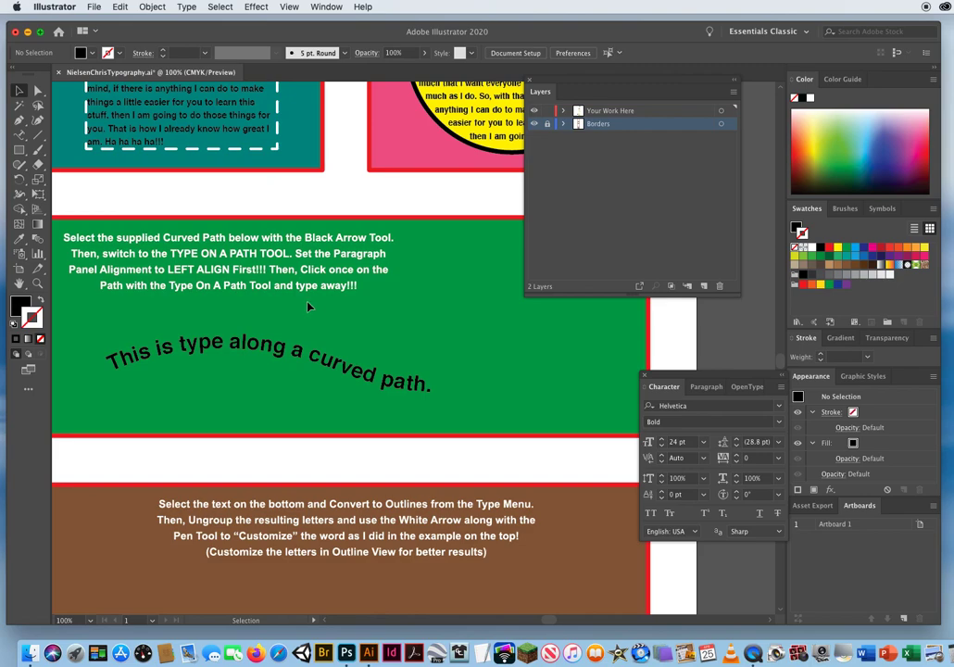
# Go to the brown SNAKES exercise and switch from Type on a Path back to the standard Type tool.
pyautogui.moveTo(330, 466); pyautogui.dragTo(348, 175)
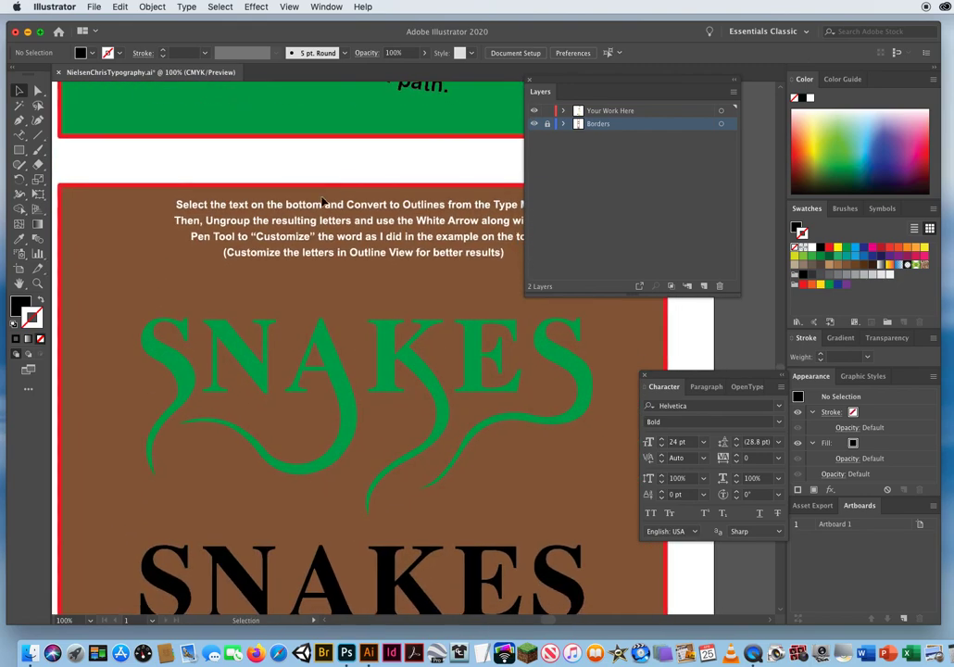
pyautogui.click(19, 137)
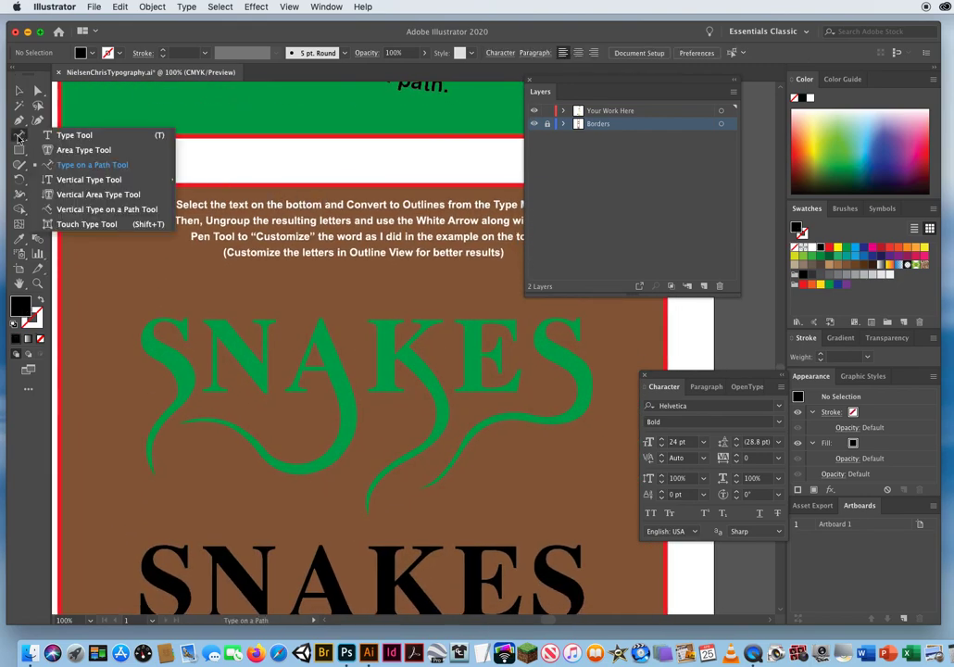
pyautogui.click(73, 137)
pyautogui.click(19, 137)
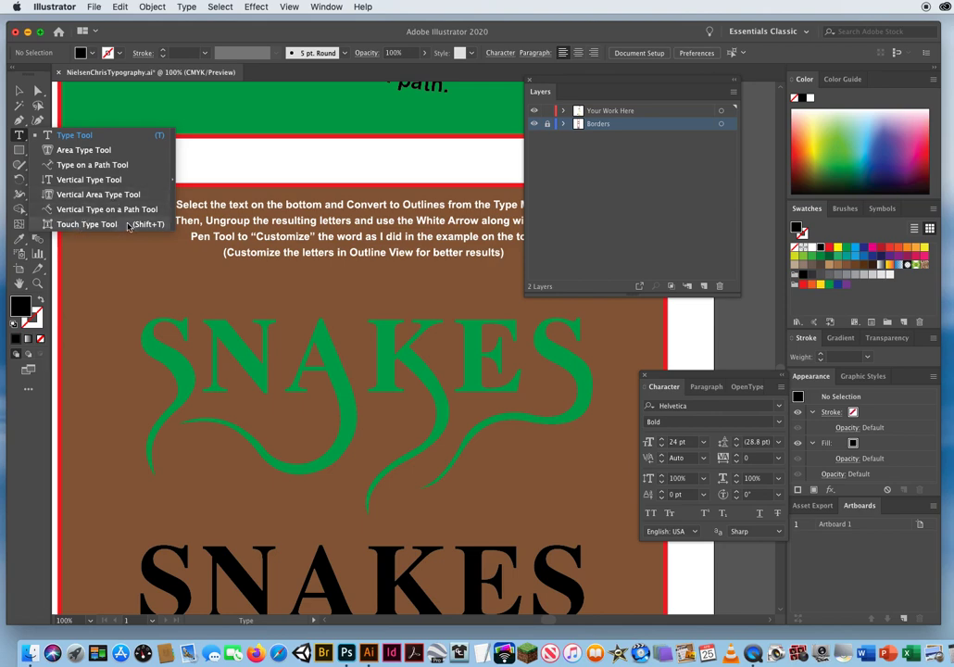
pyautogui.click(78, 140)
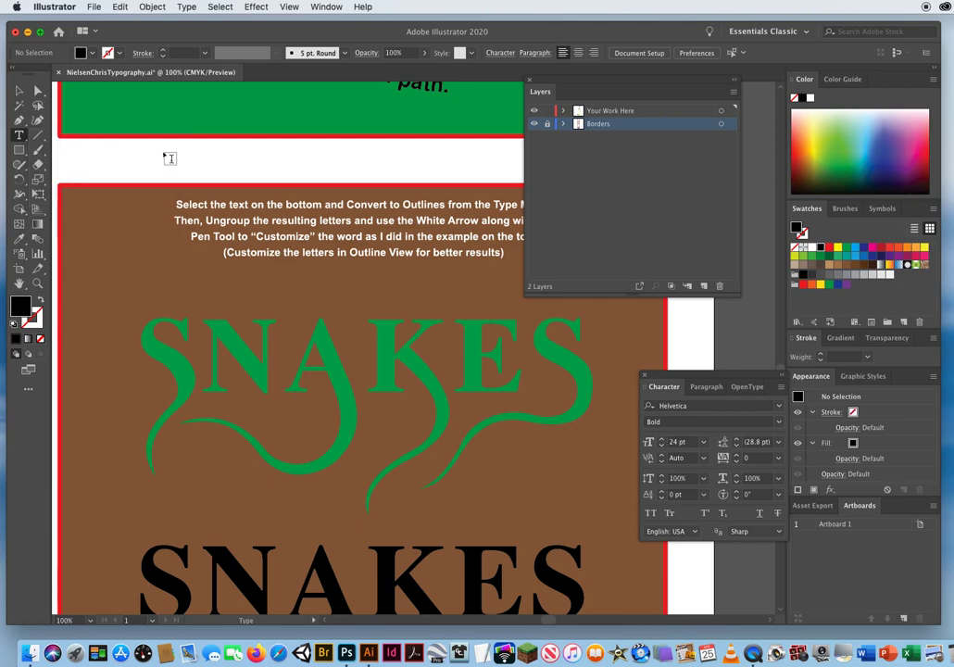
# Return to the Selection tool and move the floating layer options clear of the brown SNAKES box.
pyautogui.click(19, 90)
pyautogui.moveTo(272, 417); pyautogui.dragTo(315, 256)
pyautogui.moveTo(541, 85); pyautogui.dragTo(707, 109)
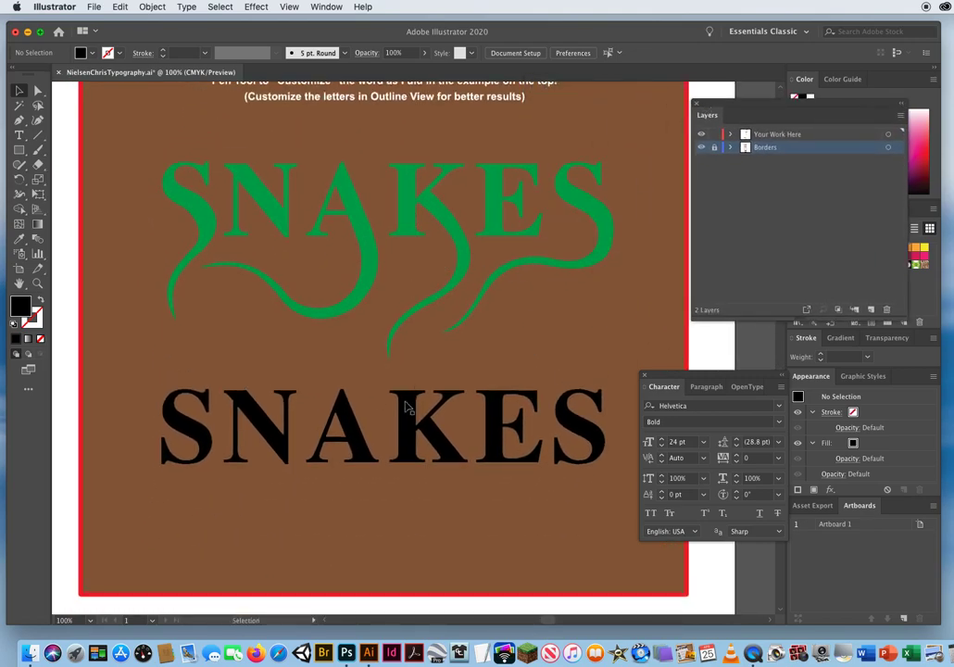
# Examine the font and style of the black SNAKES text and the shape of the green example's letter A.
pyautogui.click(410, 418)
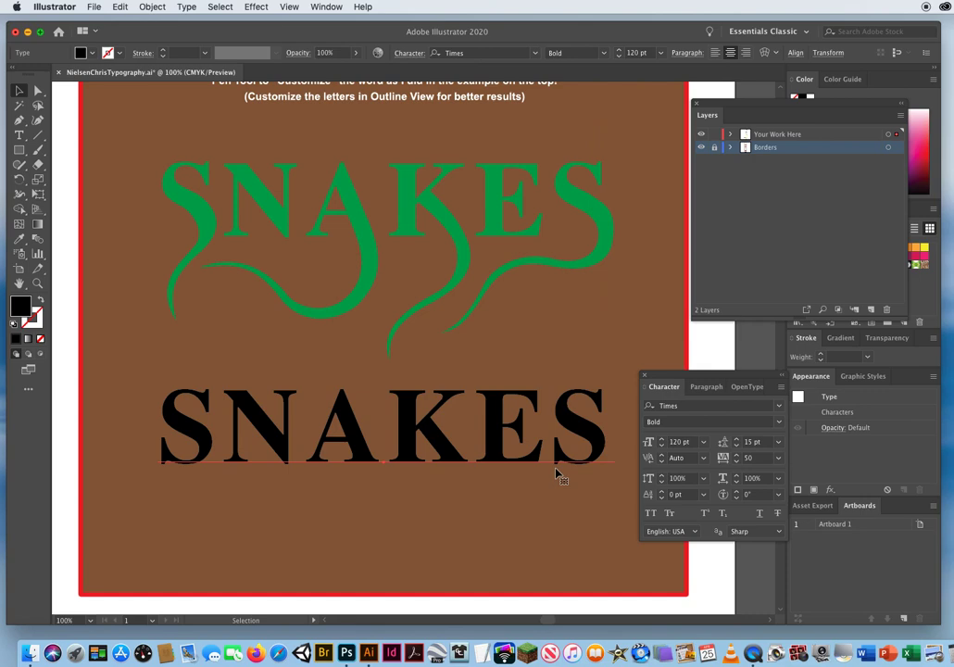
pyautogui.click(690, 406)
pyautogui.click(682, 421)
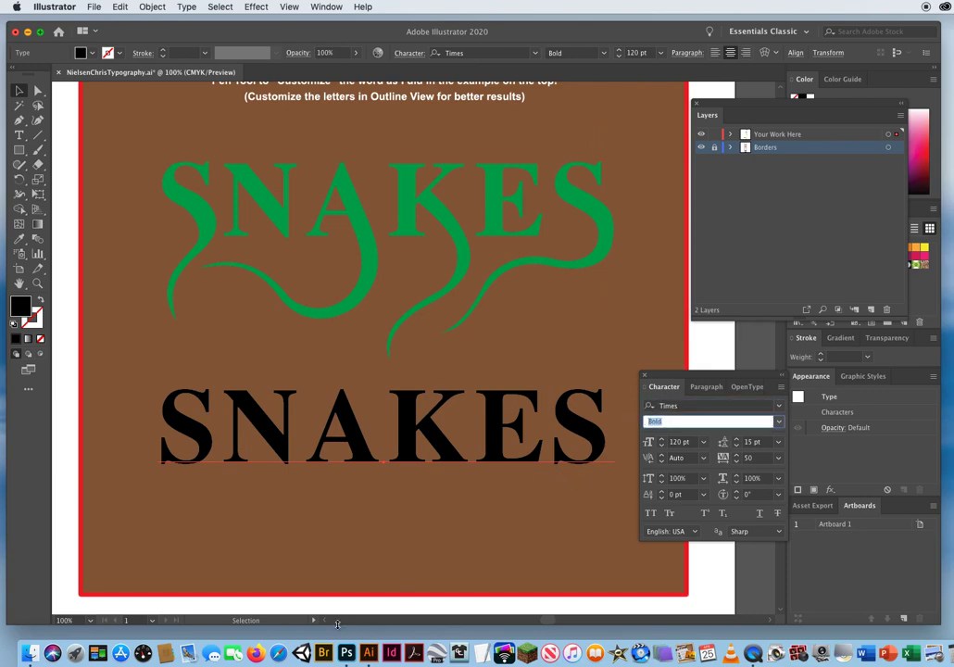
pyautogui.click(359, 218)
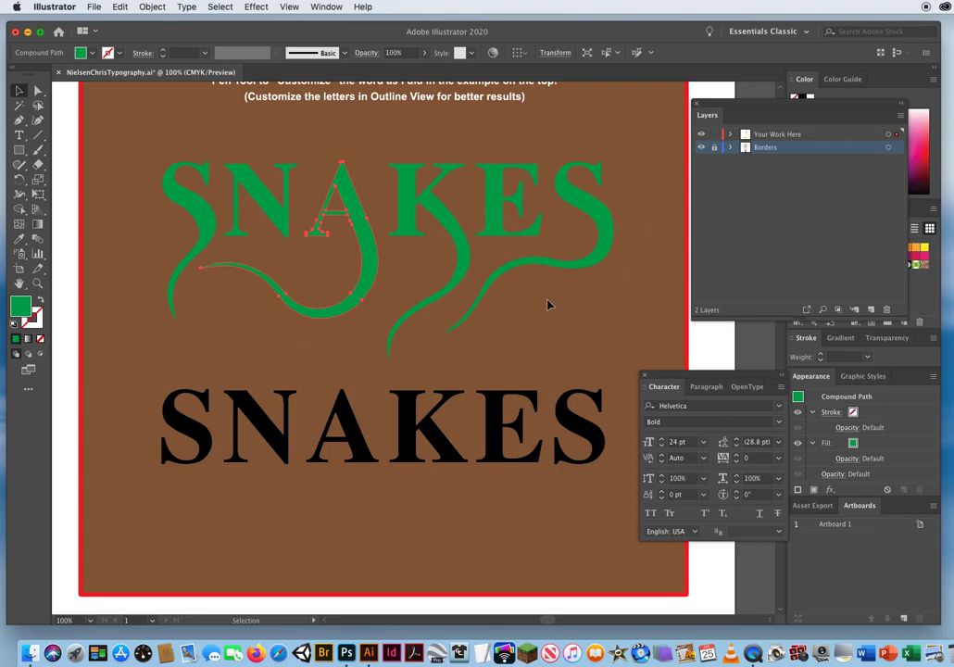
# Select the black SNAKES text, move the character options off it, convert it to outlines with Create Outlines, and deselect it.
pyautogui.click(418, 505)
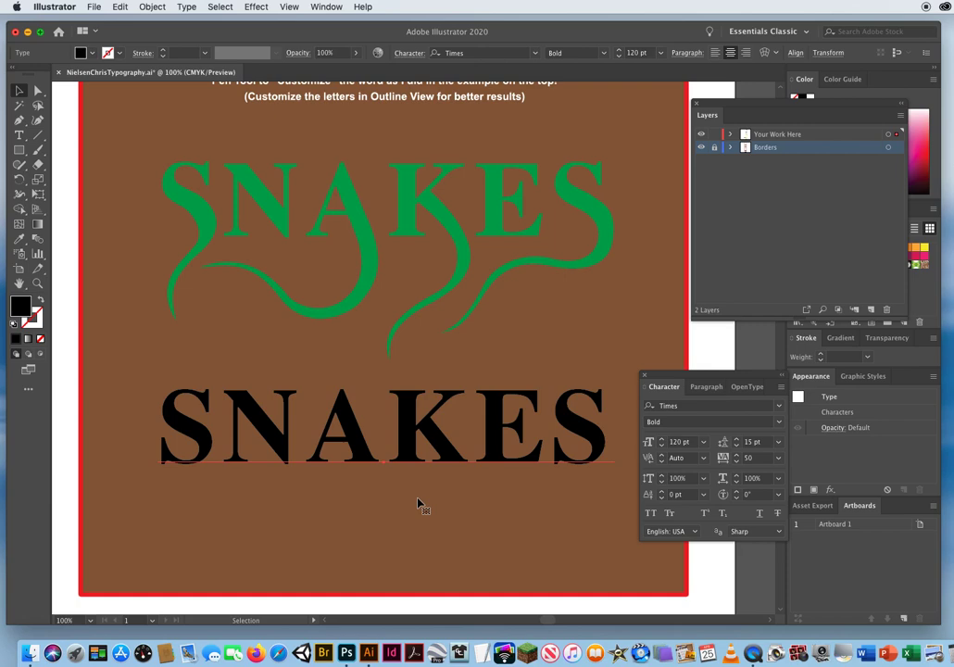
pyautogui.scroll(-3, 410, 505)
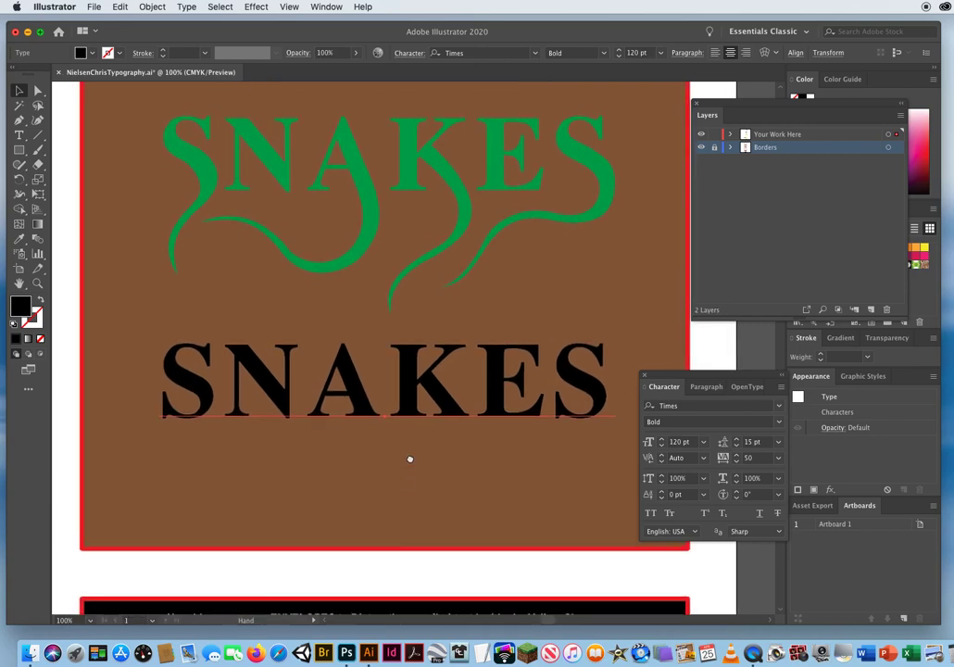
pyautogui.moveTo(704, 374); pyautogui.dragTo(731, 369)
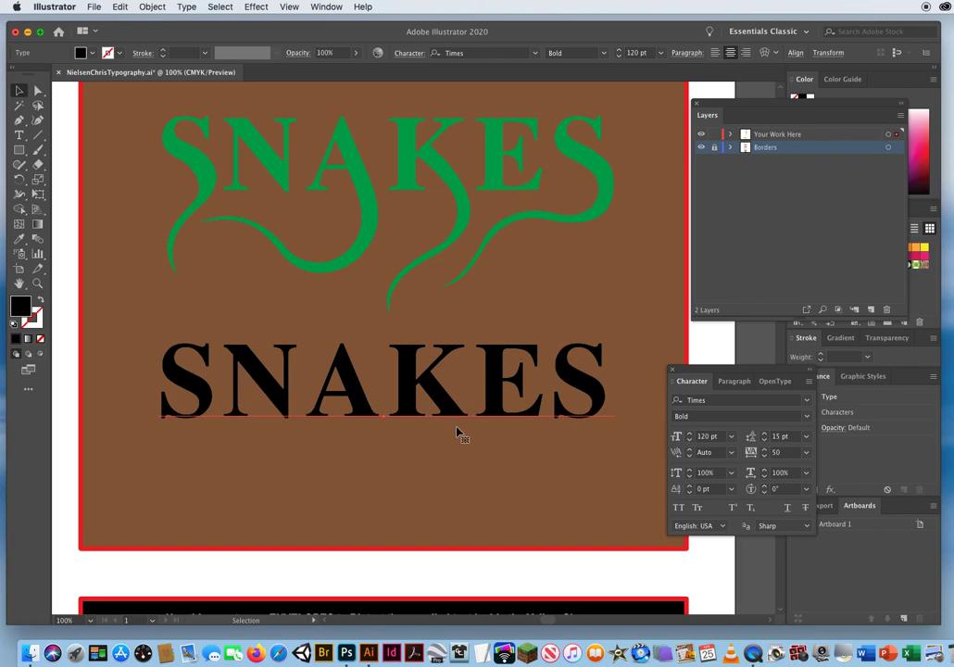
pyautogui.click(186, 8)
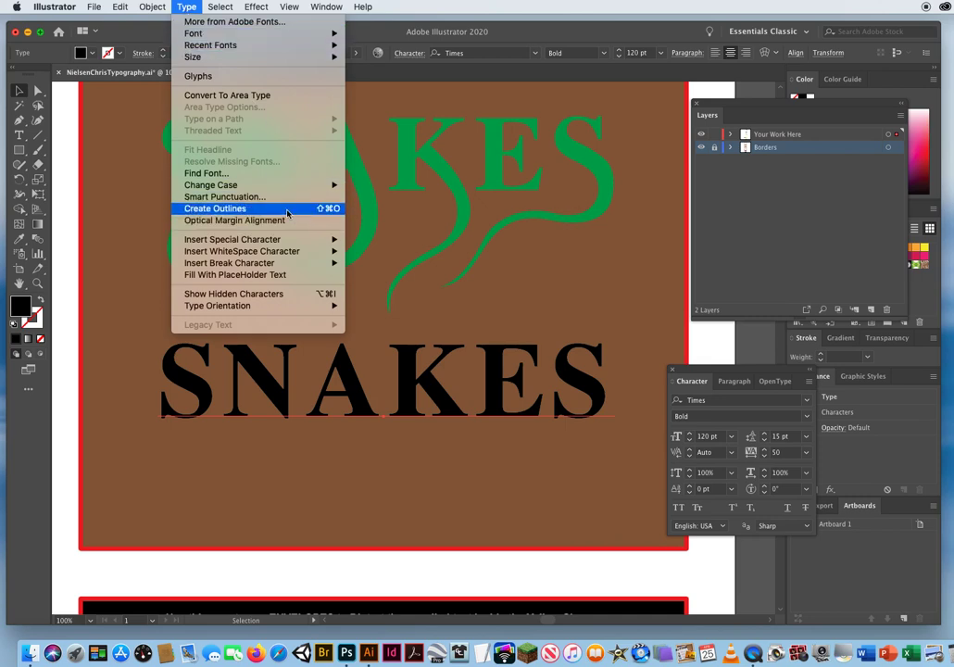
pyautogui.click(224, 209)
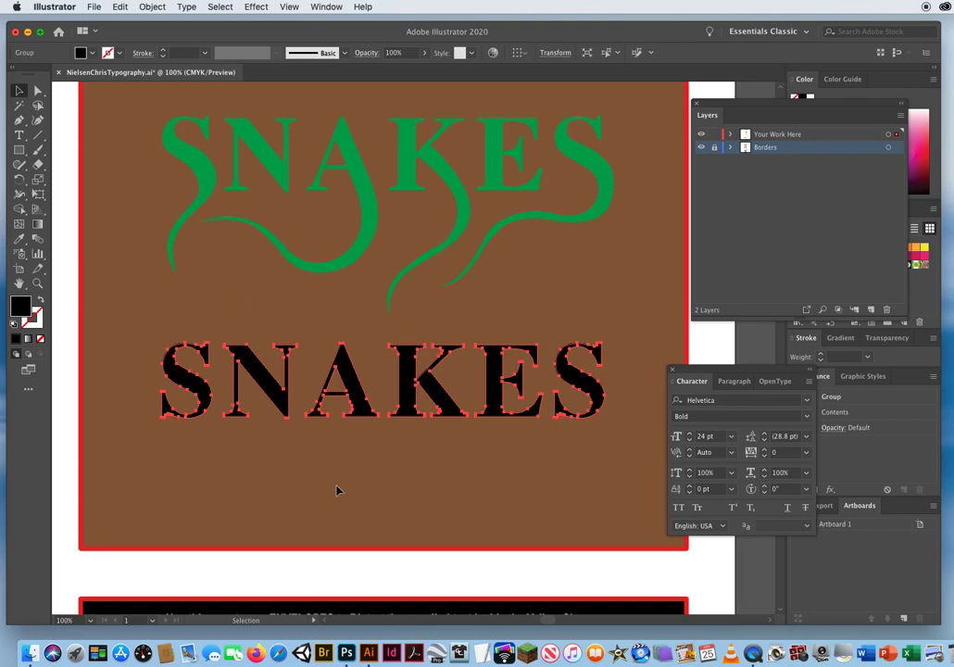
pyautogui.click(133, 494)
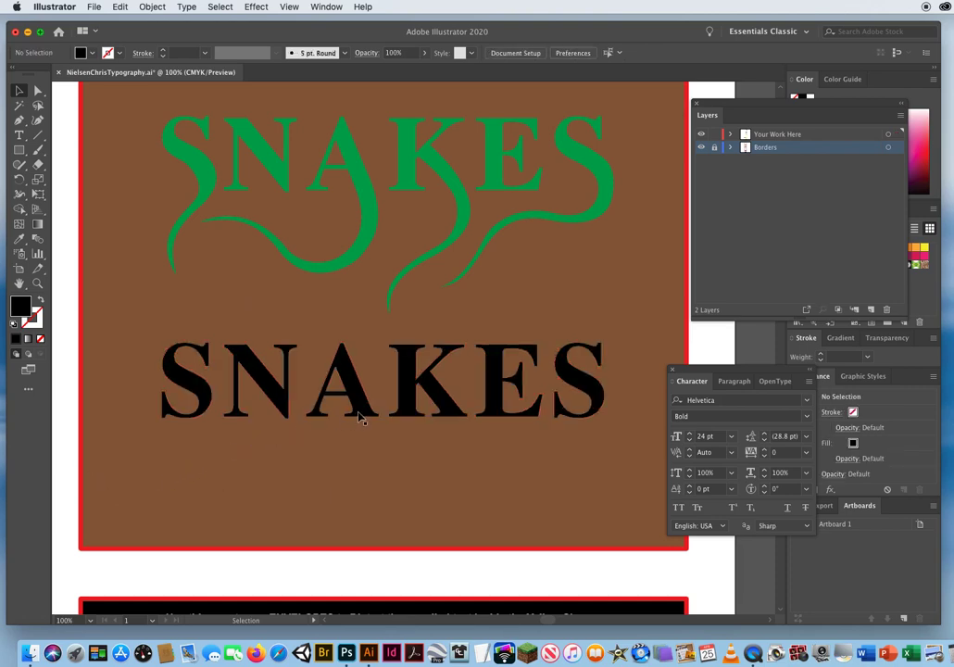
# Select the outlined black SNAKES group and ungroup it into separate letters.
pyautogui.click(408, 401)
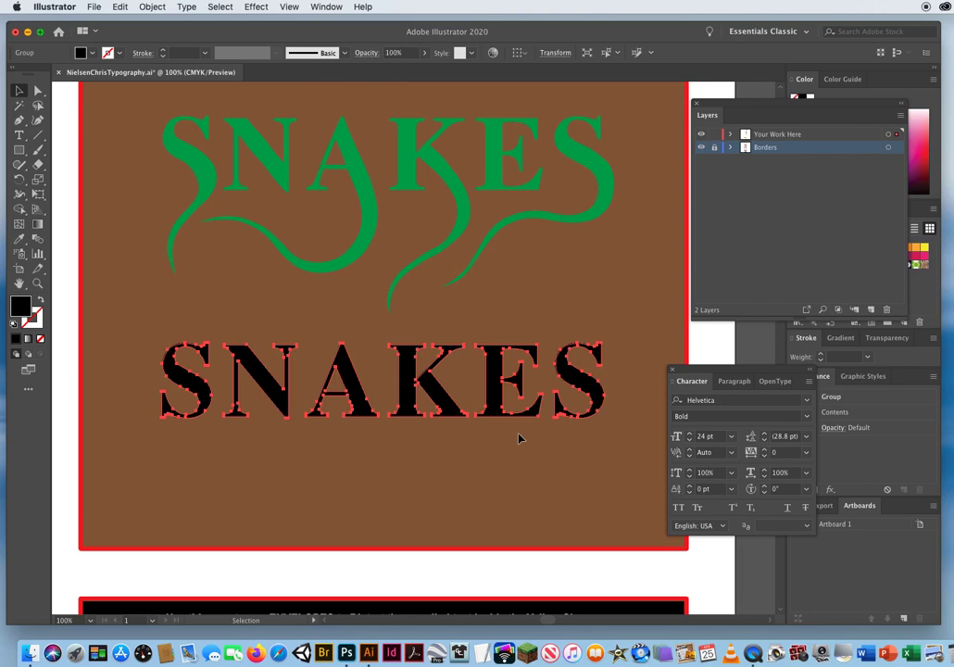
pyautogui.click(151, 7)
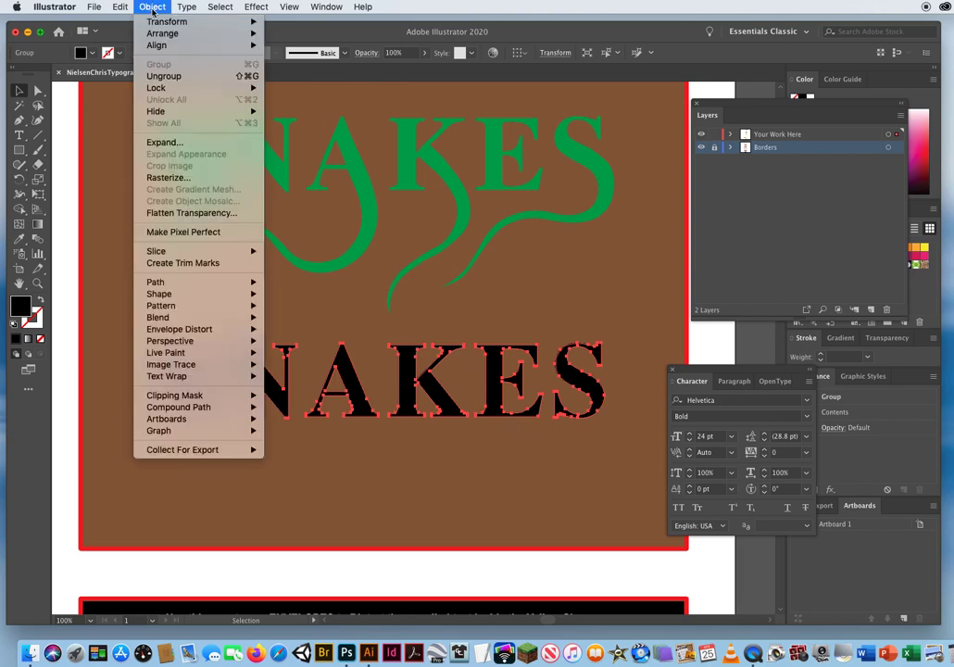
pyautogui.click(164, 76)
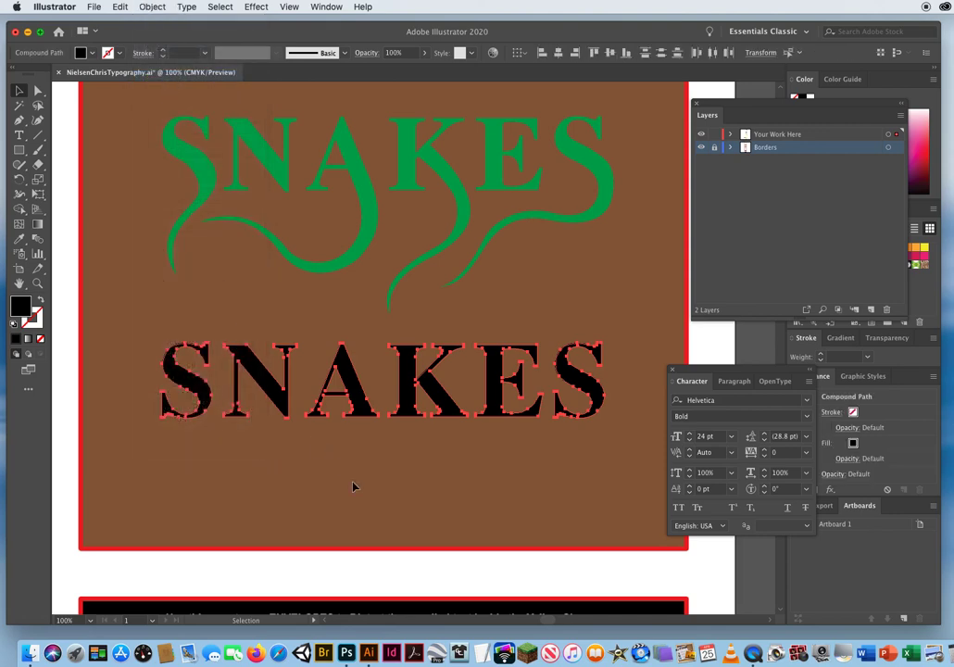
# Select the black K alone to check that it is a separate letter, deselect it, and switch the artwork to Outline view.
pyautogui.click(336, 485)
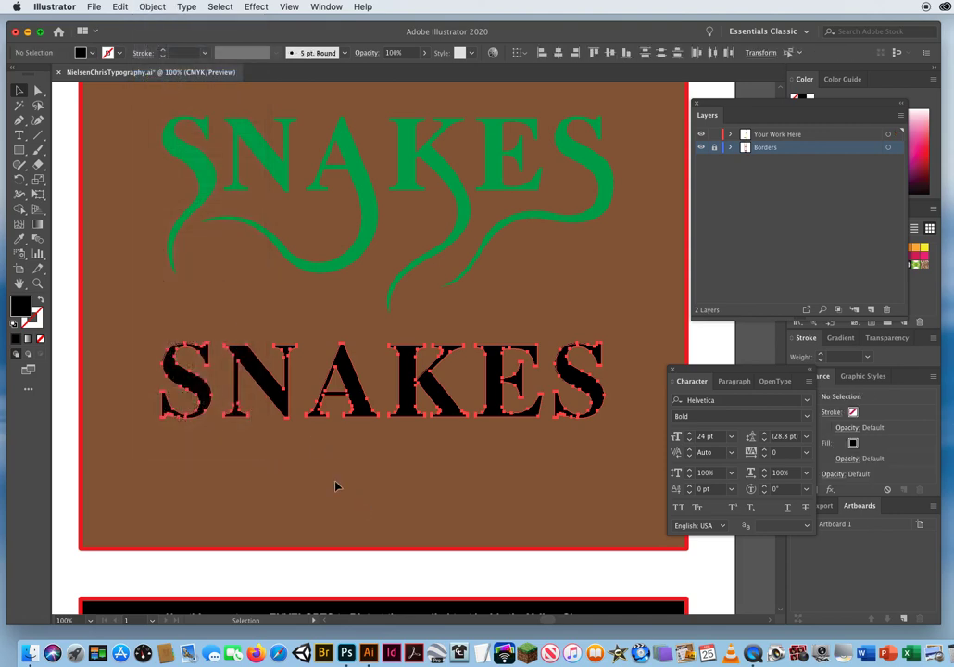
pyautogui.click(444, 402)
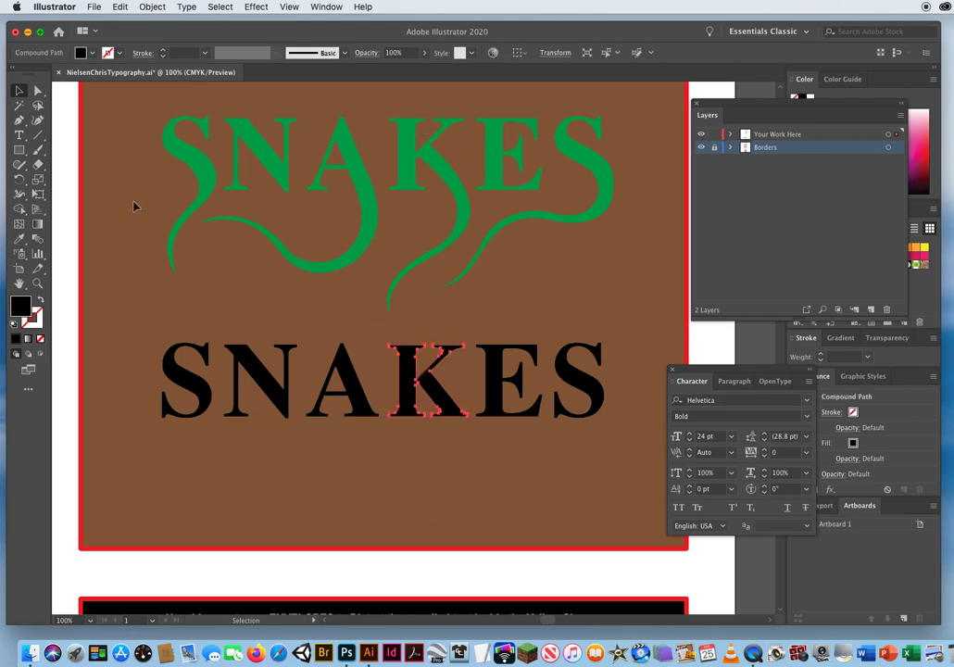
pyautogui.click(421, 482)
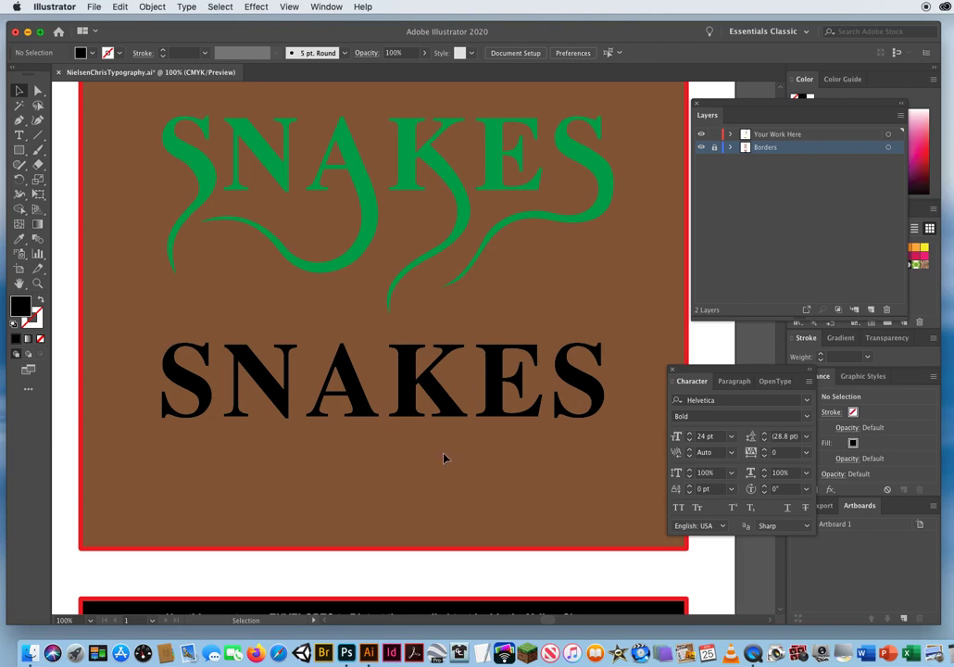
pyautogui.click(290, 6)
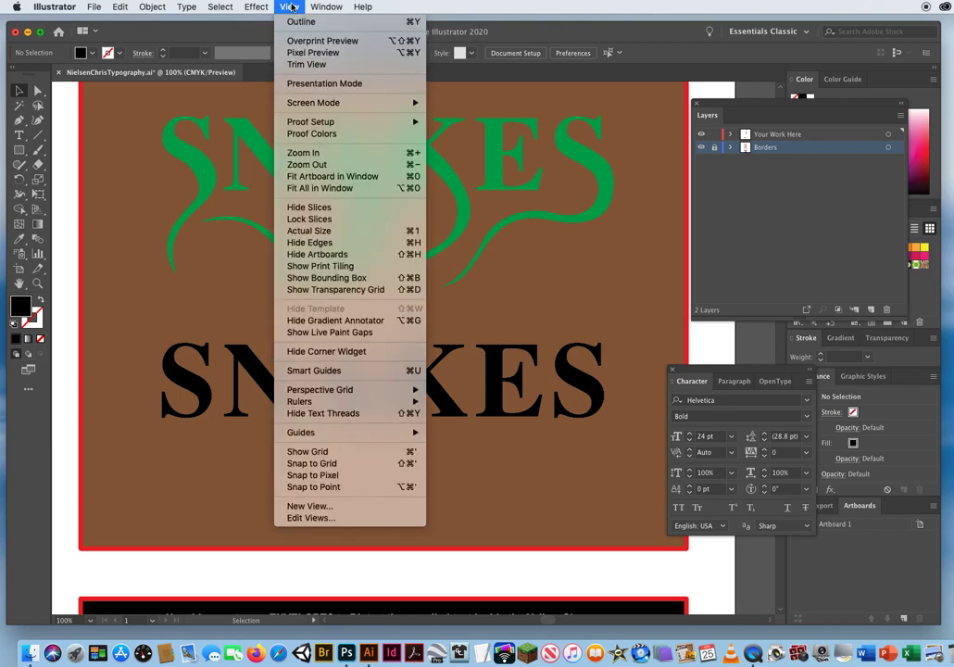
pyautogui.click(407, 23)
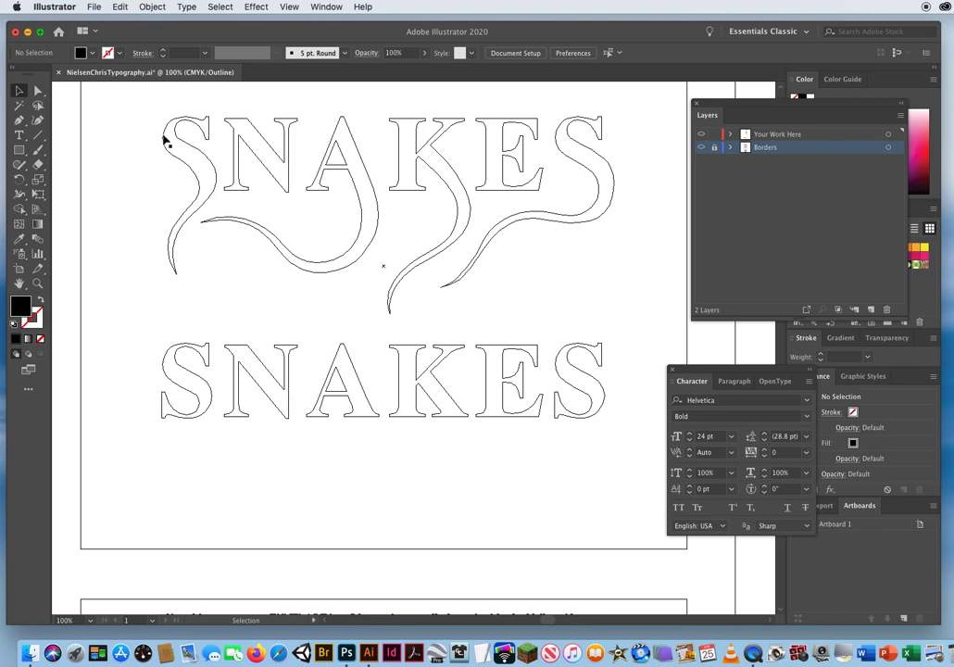
# Delete the anchor points of the black K's lower diagonal leg with the Direct Selection tool, leaving its stem and upper arm.
pyautogui.click(38, 90)
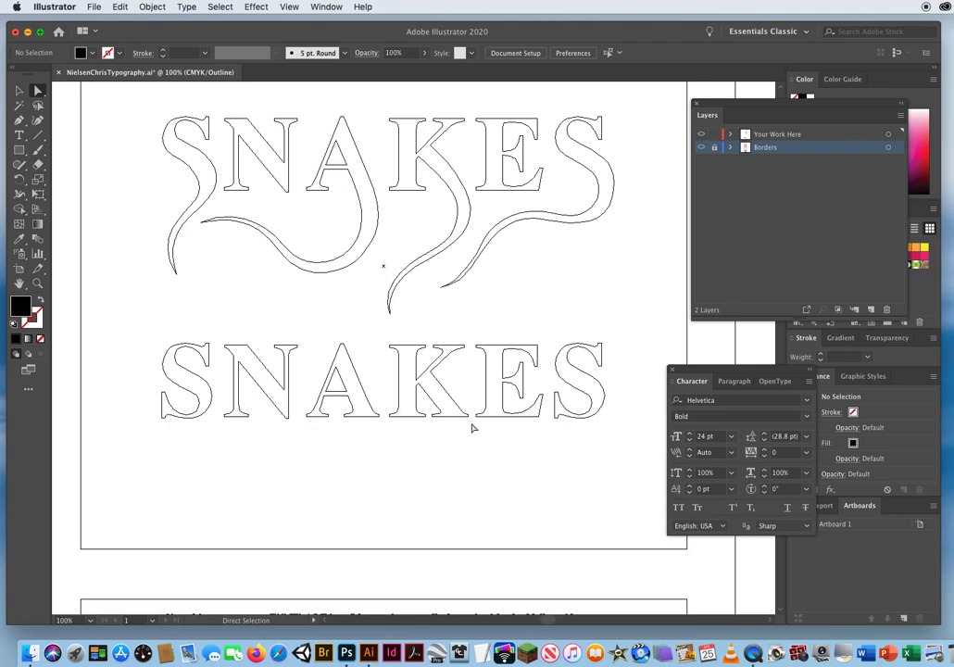
pyautogui.moveTo(471, 422); pyautogui.dragTo(429, 400)
pyautogui.press('Delete')
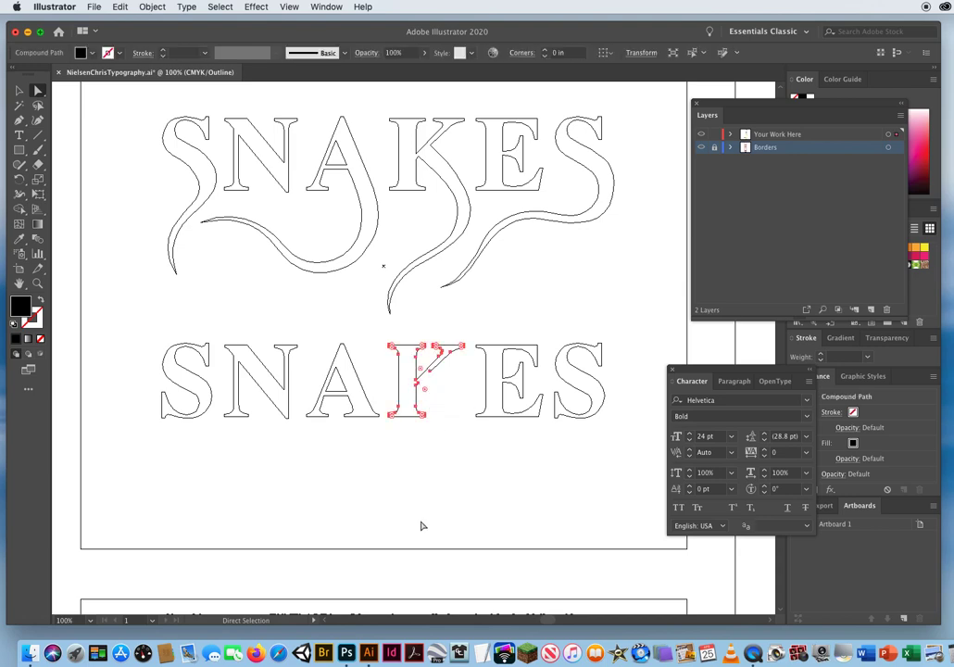
pyautogui.click(460, 458)
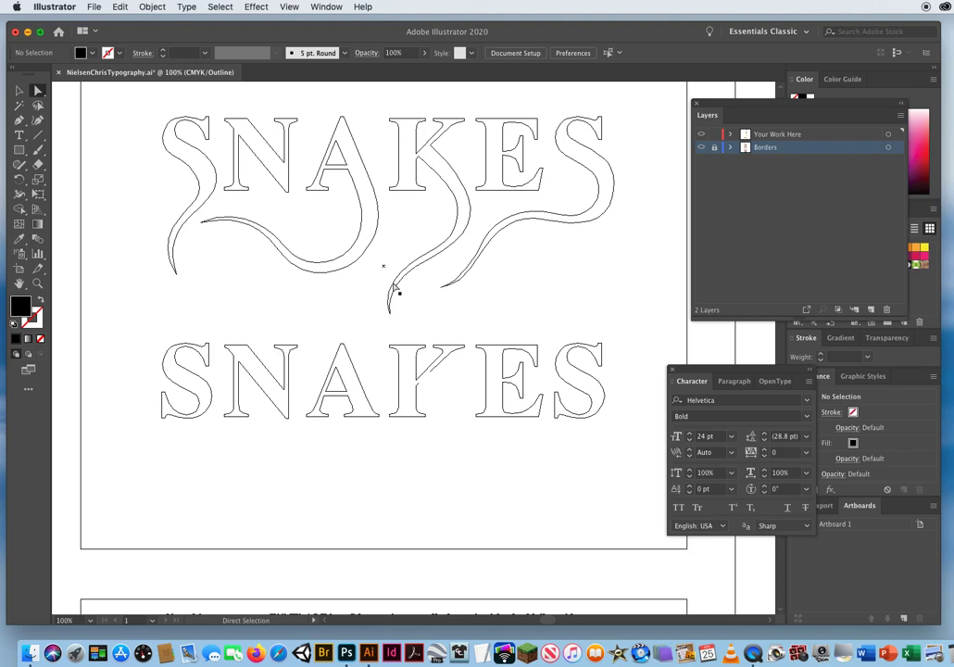
# Draw the first edge of an S-shaped tail with the Pen tool, from the K's open stem anchor down to a corner tip.
pyautogui.click(424, 388)
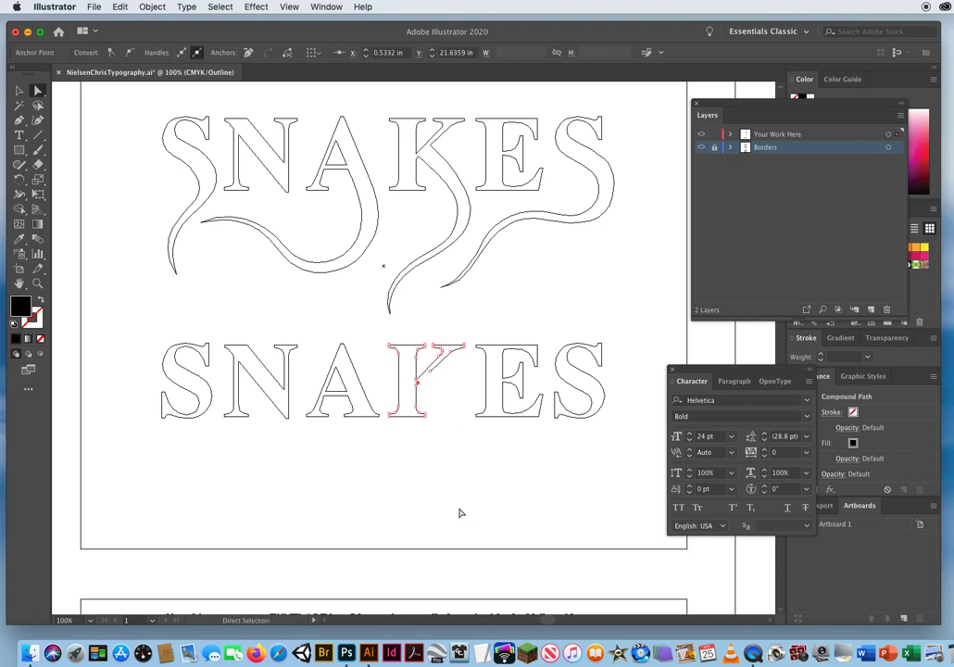
pyautogui.click(20, 121)
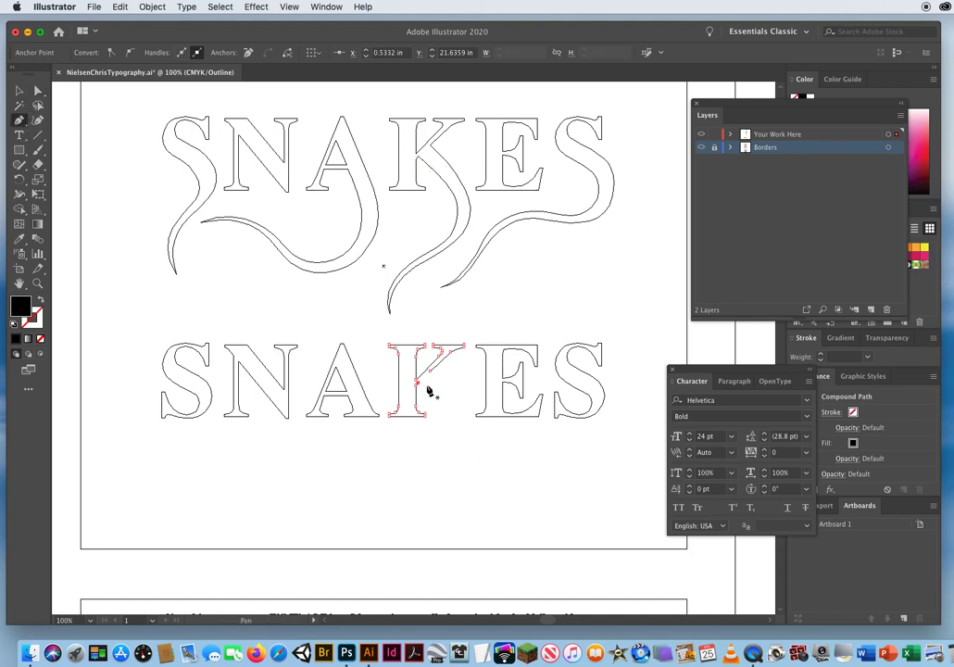
pyautogui.scroll(-3, 435, 399)
pyautogui.moveTo(413, 323); pyautogui.dragTo(453, 362)
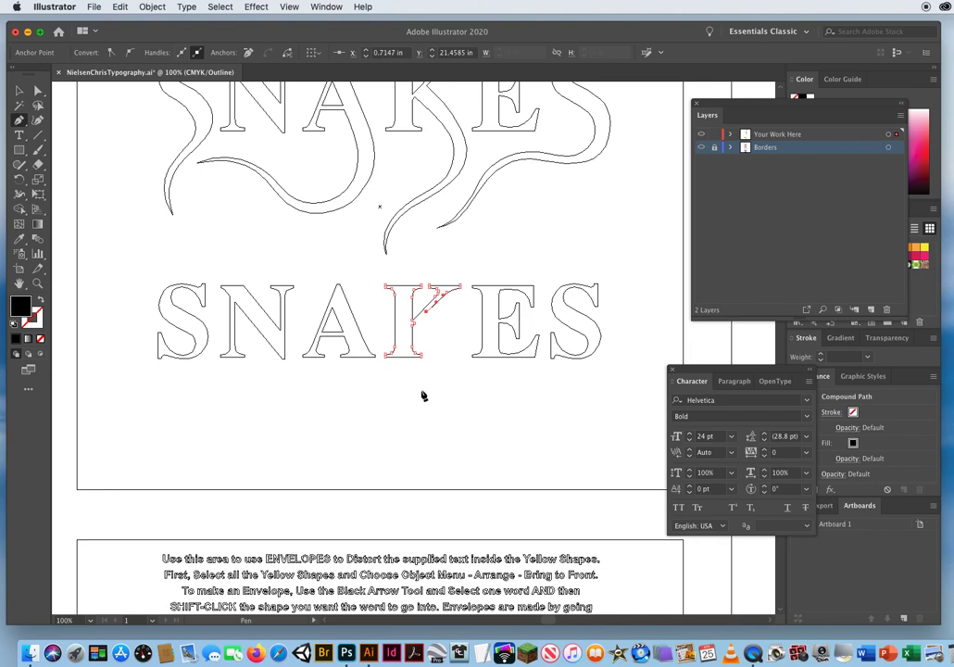
pyautogui.moveTo(418, 394); pyautogui.dragTo(388, 418)
pyautogui.moveTo(423, 465); pyautogui.dragTo(451, 479)
pyautogui.click(421, 464)
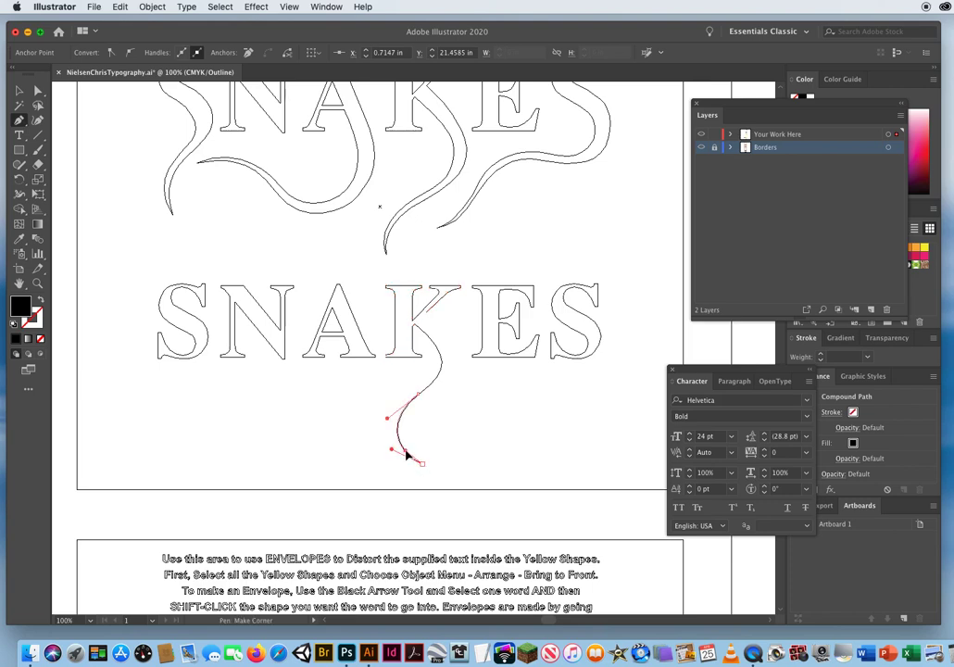
# Draw the tail's second curved edge from the tip back up beside the first and close it on the K's upper arm.
pyautogui.moveTo(406, 454); pyautogui.dragTo(406, 453)
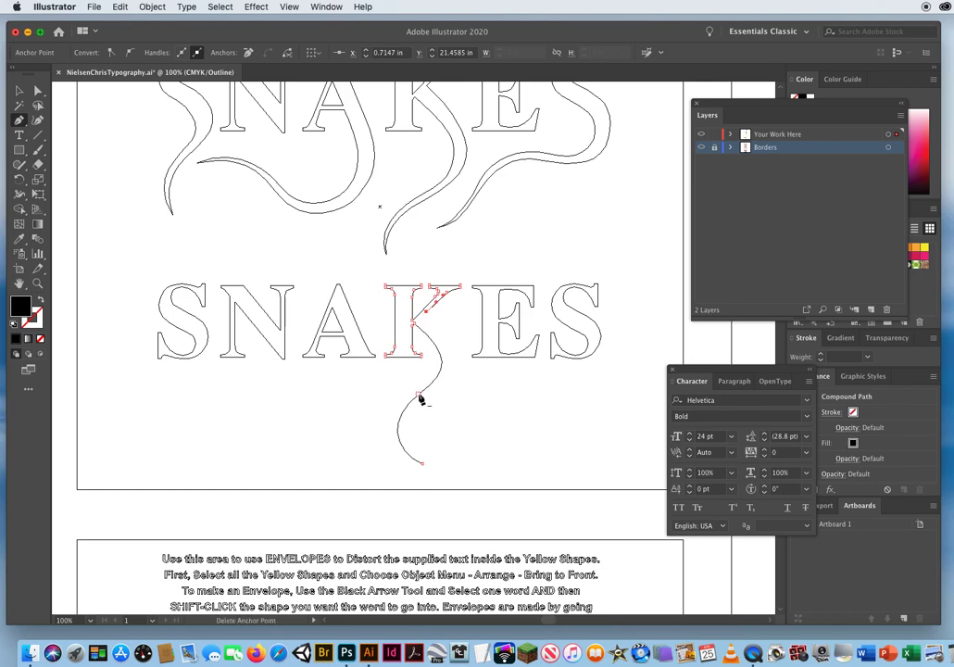
pyautogui.moveTo(426, 401); pyautogui.dragTo(439, 391)
pyautogui.moveTo(446, 383); pyautogui.dragTo(454, 379)
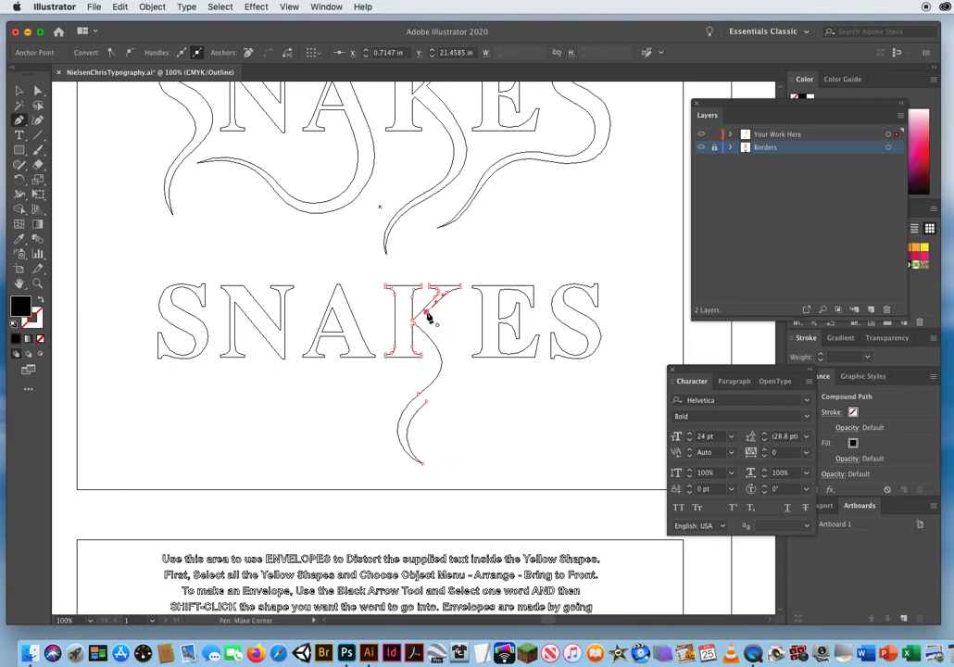
pyautogui.moveTo(426, 314); pyautogui.dragTo(374, 268)
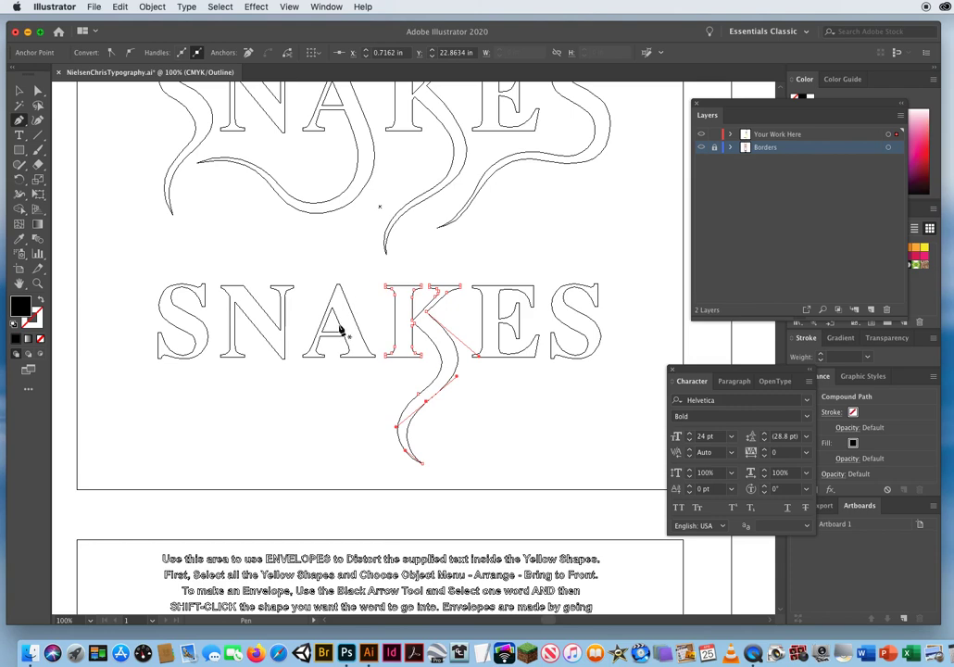
# Nudge the middle anchor point on the K tail's outer edge slightly upward with the Direct Selection tool and deselect the letter.
pyautogui.click(39, 92)
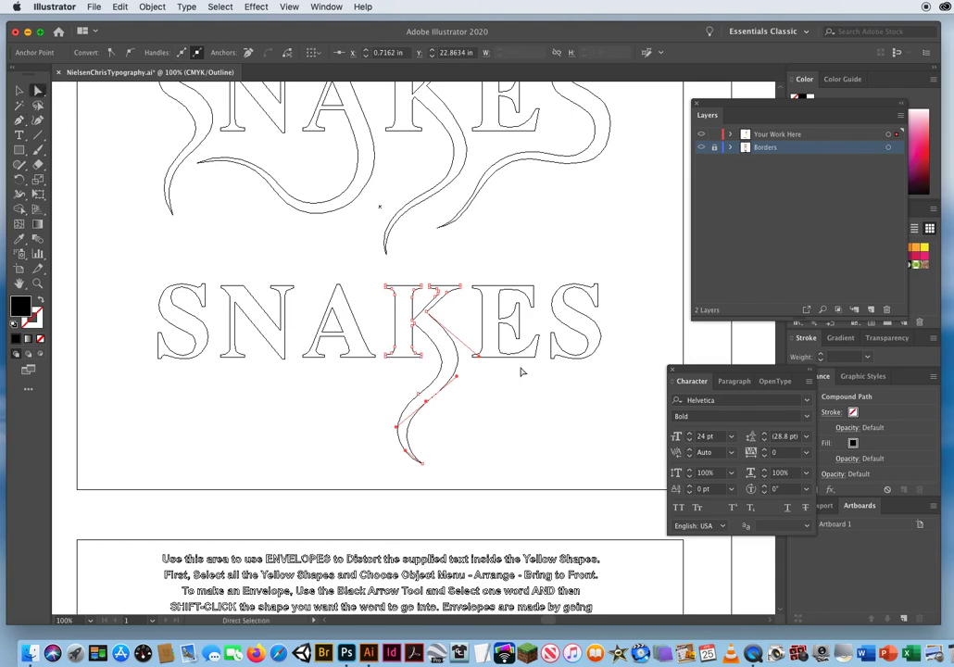
pyautogui.click(511, 437)
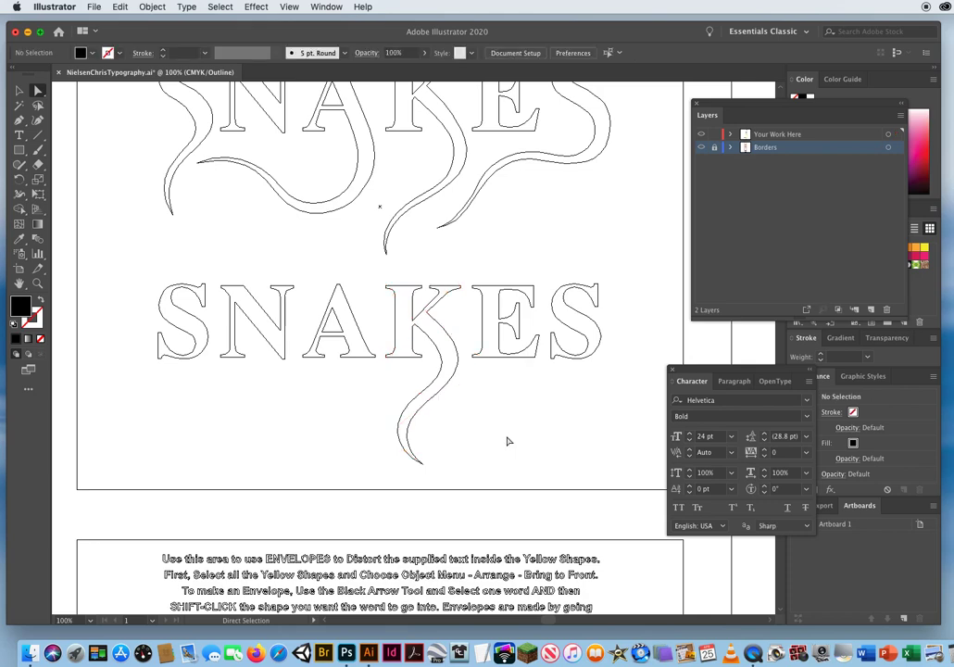
pyautogui.click(427, 407)
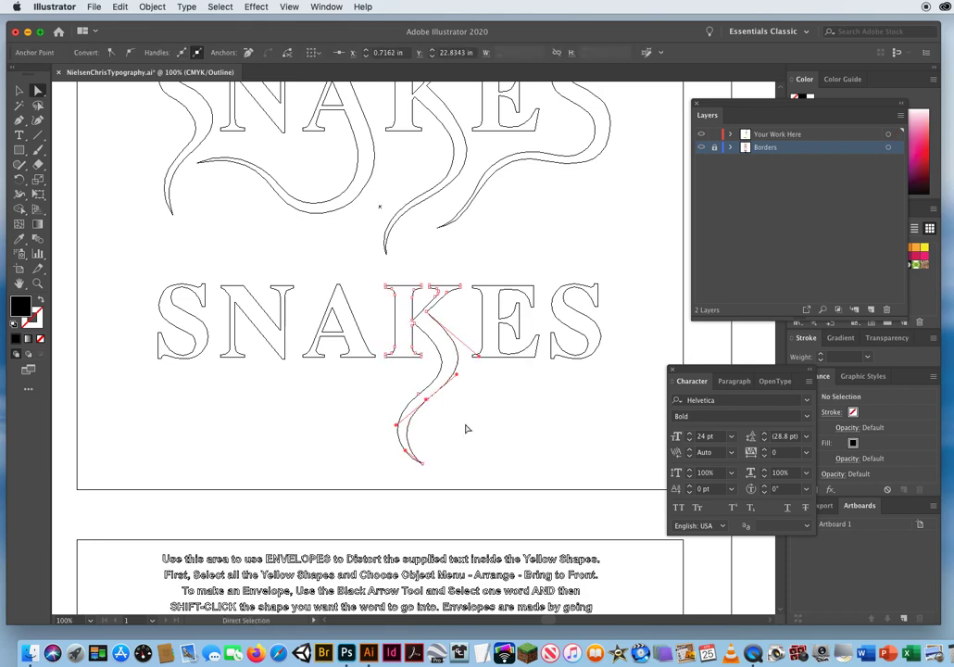
pyautogui.click(417, 466)
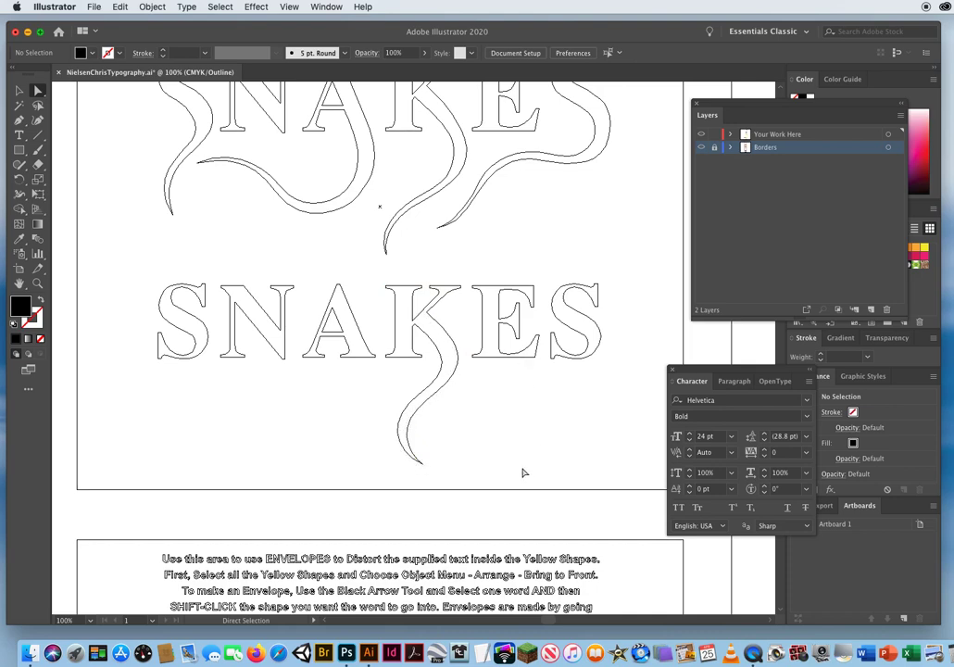
# Switch the artwork back to Preview view, compare the black K's tail with the green example, and save the document.
pyautogui.click(292, 7)
pyautogui.click(302, 20)
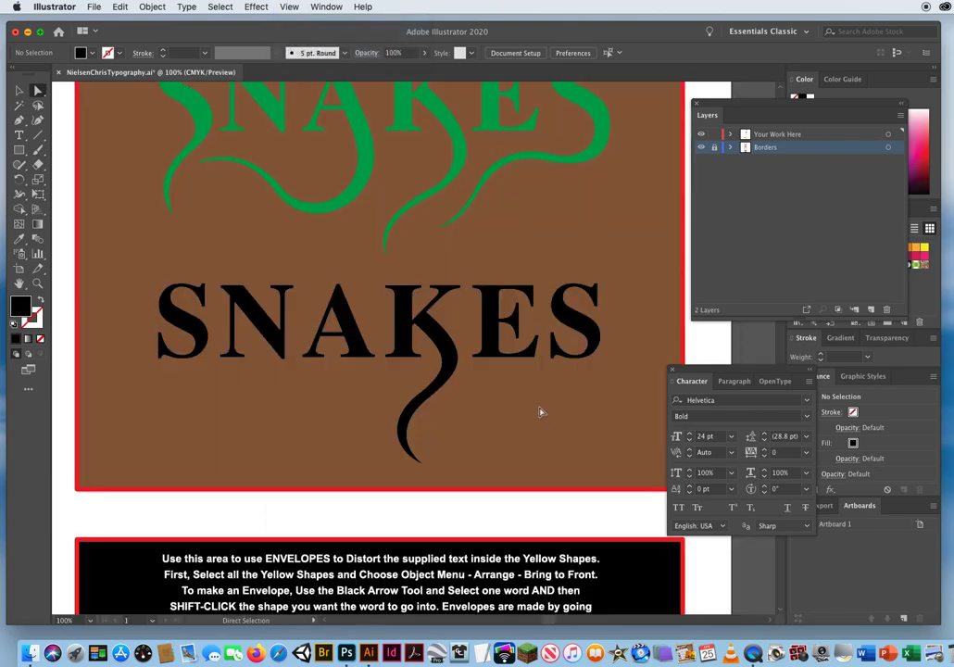
pyautogui.scroll(3, 484, 436)
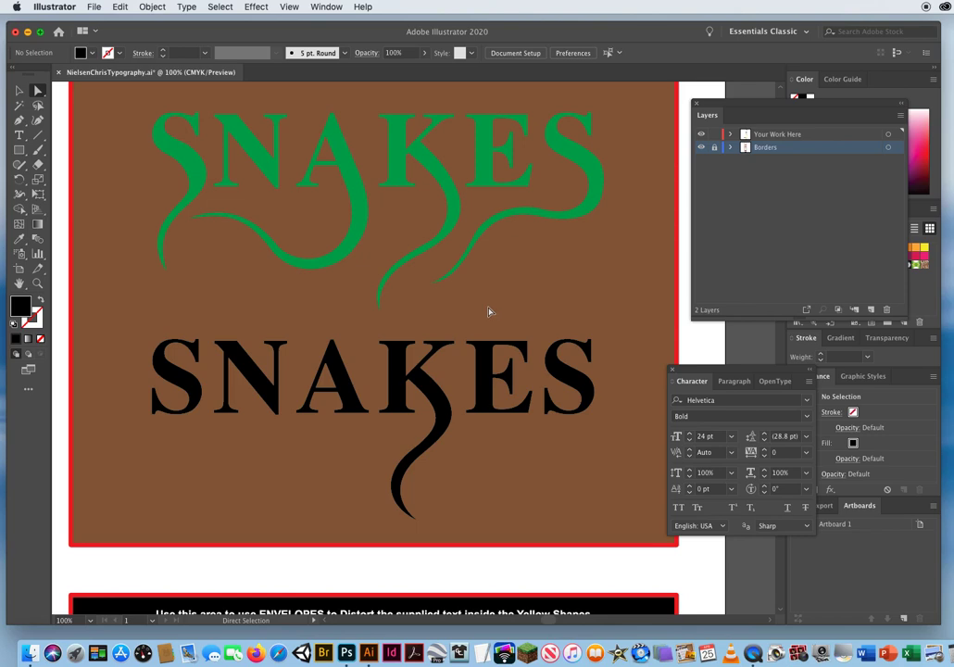
pyautogui.press('v')
pyautogui.press('super+s')
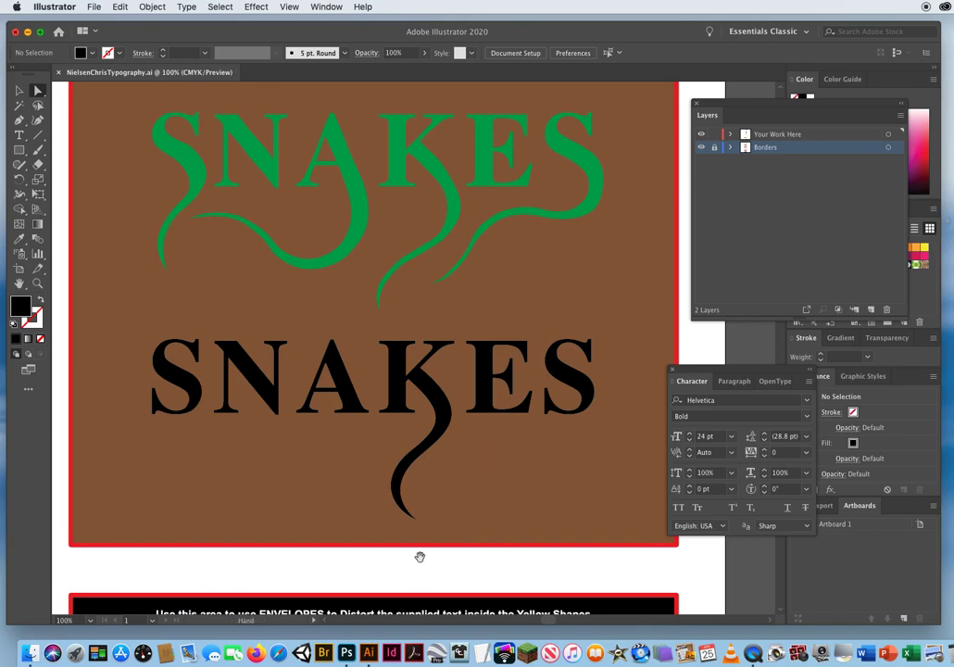
# Bring the black envelope exercise with the yellow heart into view at 66.67% zoom and activate the Selection tool.
pyautogui.moveTo(408, 549); pyautogui.dragTo(425, 214)
pyautogui.moveTo(423, 463); pyautogui.dragTo(426, 305)
pyautogui.press('super+minus')
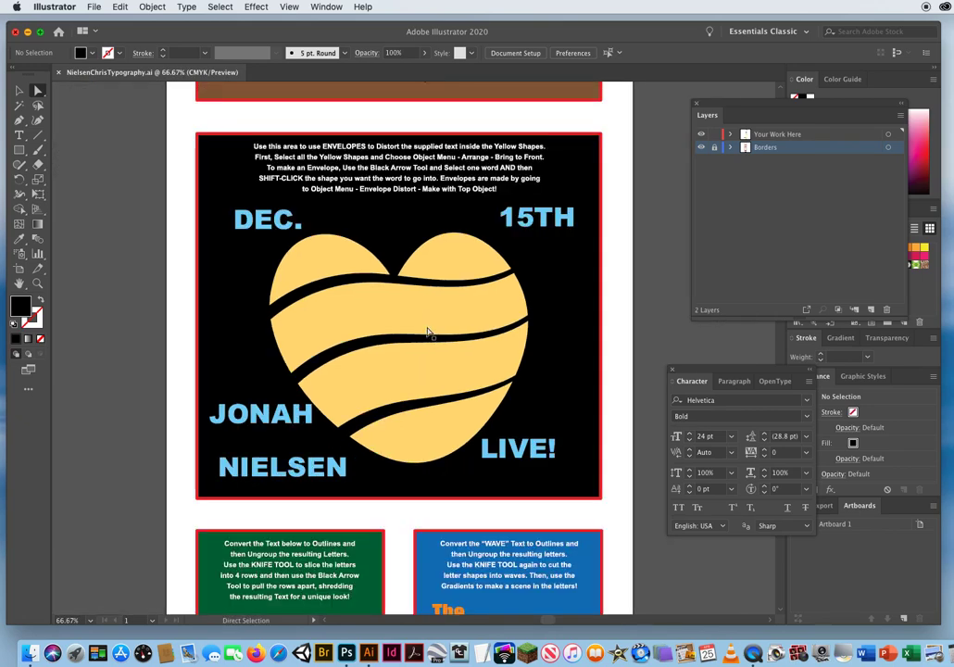
pyautogui.click(18, 90)
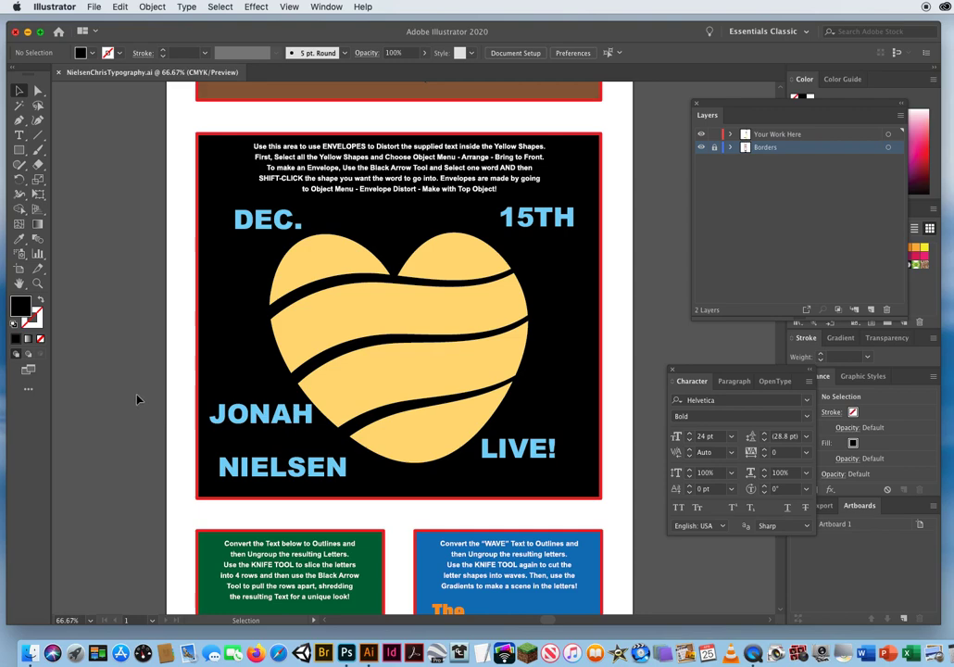
# Select all five yellow shapes of the heart, bring them to the front of the stacking order, and deselect them.
pyautogui.click(329, 264)
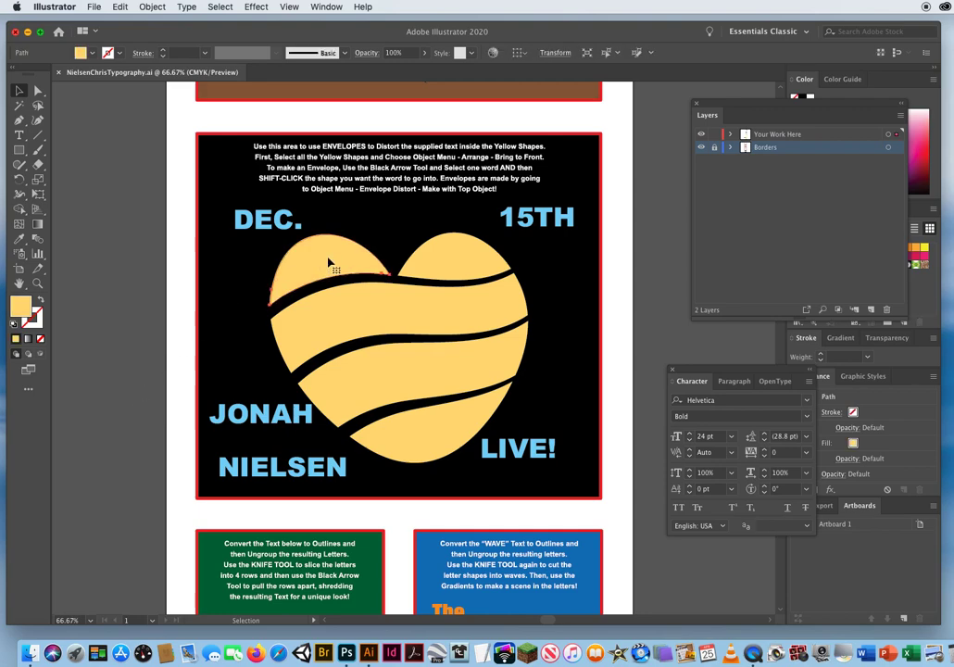
pyautogui.keyDown('shift'); pyautogui.click(447, 262); pyautogui.keyUp('shift')
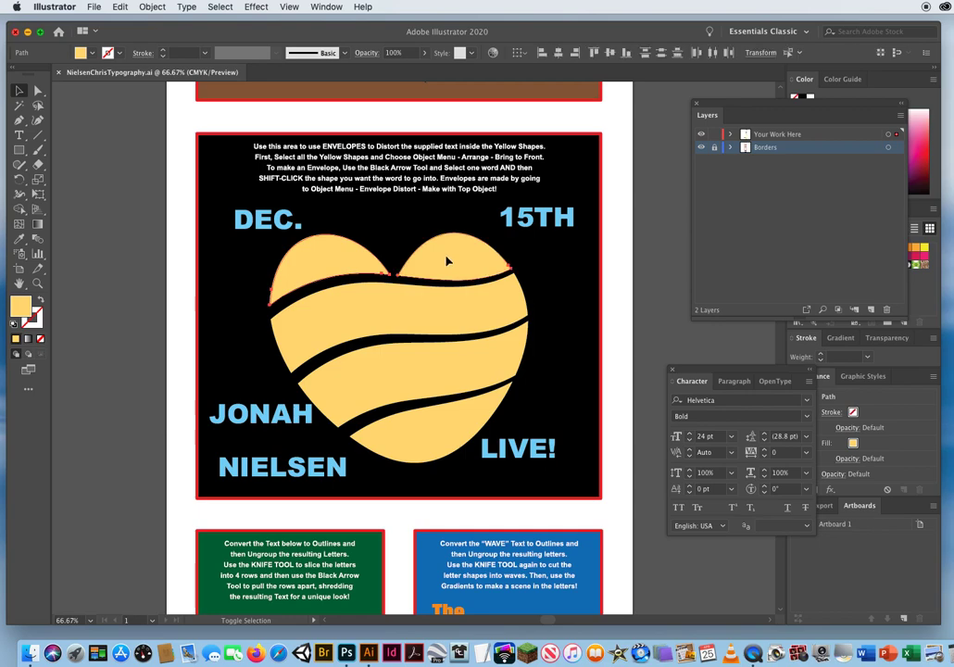
pyautogui.keyDown('shift'); pyautogui.click(397, 308); pyautogui.keyUp('shift')
pyautogui.keyDown('shift'); pyautogui.click(408, 370); pyautogui.keyUp('shift')
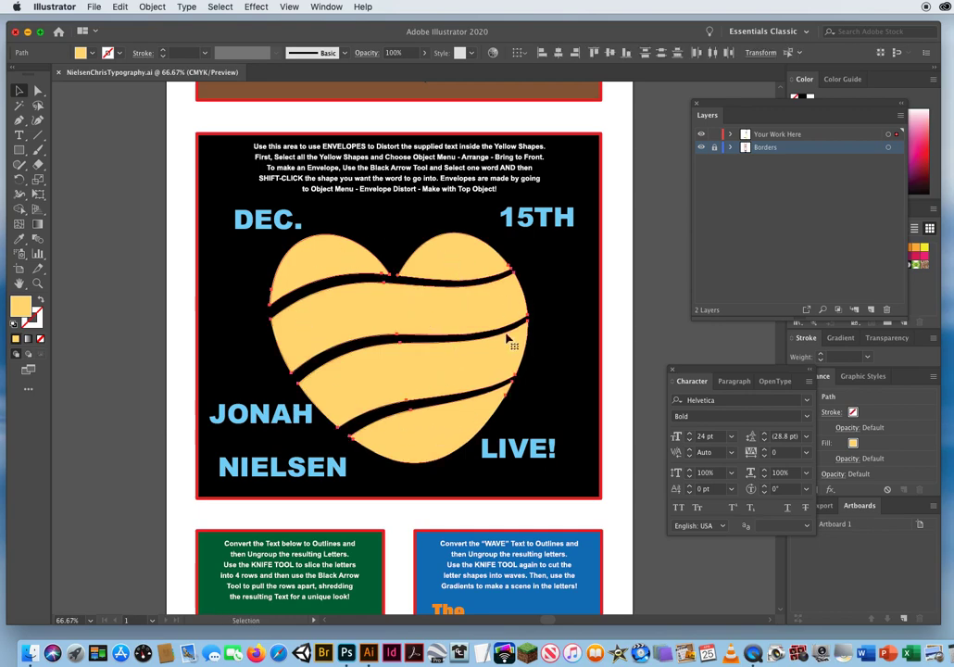
pyautogui.keyDown('shift'); pyautogui.click(425, 433); pyautogui.keyUp('shift')
pyautogui.click(150, 8)
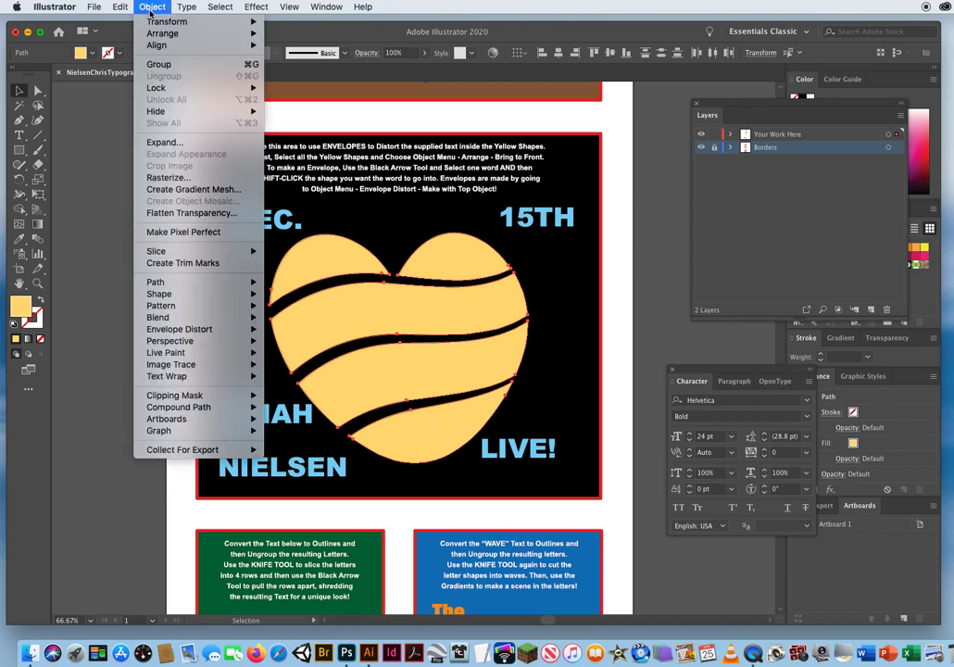
pyautogui.moveTo(156, 37)
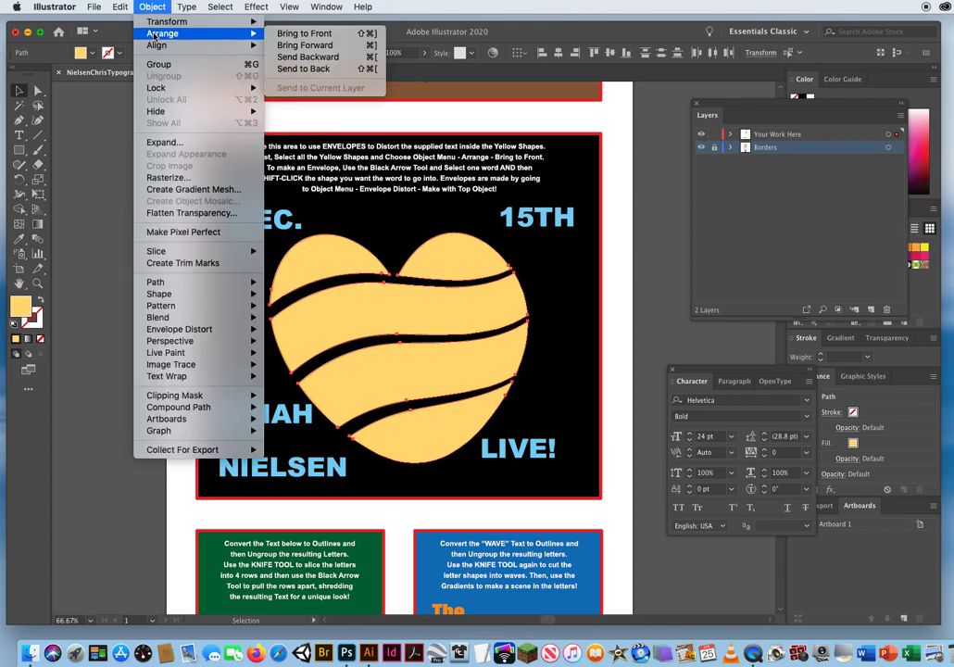
pyautogui.click(326, 34)
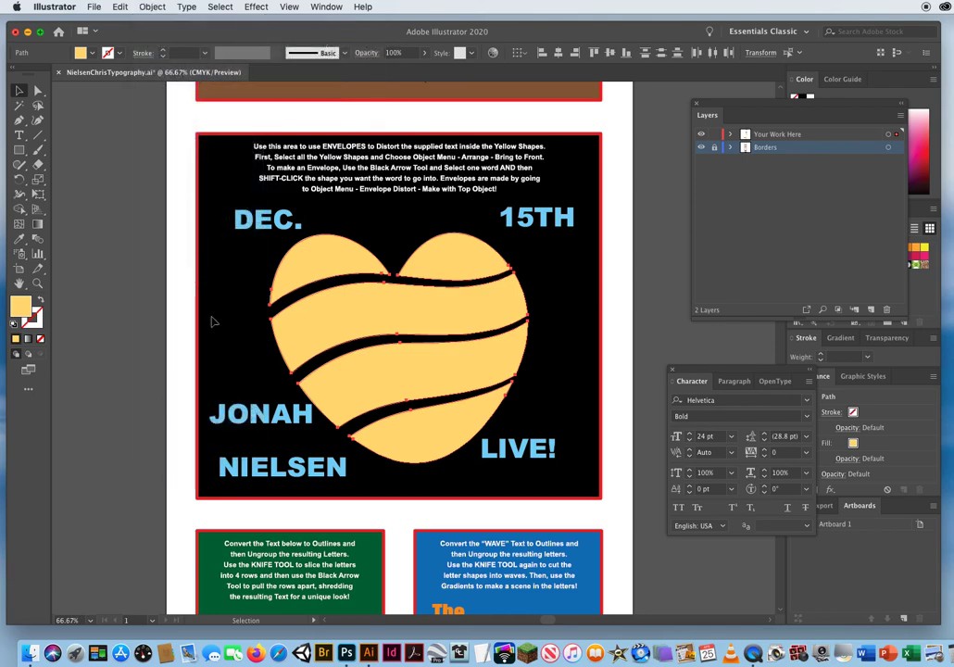
pyautogui.click(180, 241)
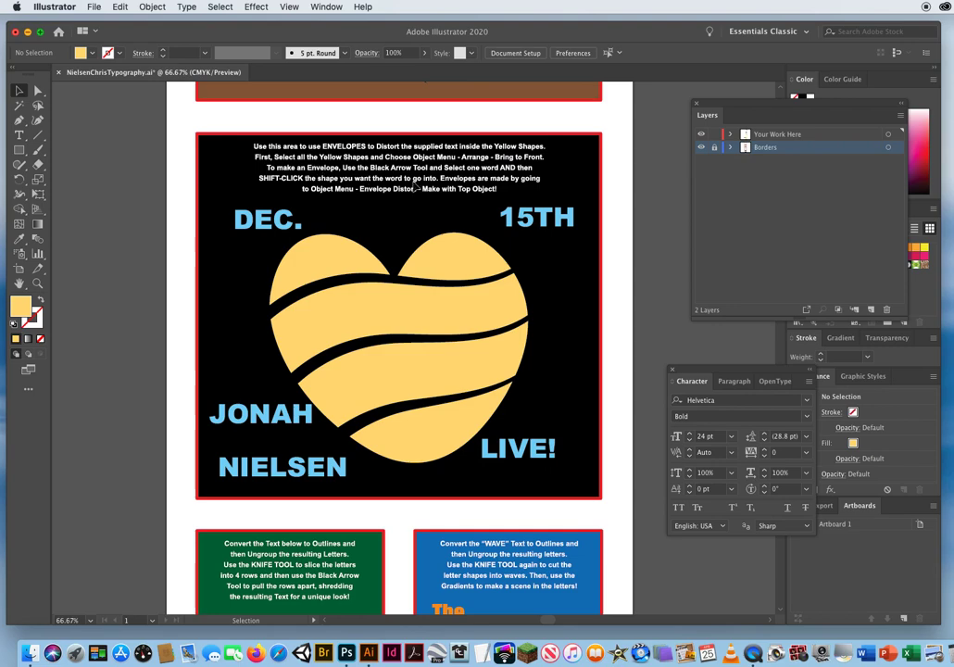
# Distort the word DEC. into the heart's upper-left lobe with an envelope made from the top object, leaving nothing selected.
pyautogui.click(248, 231)
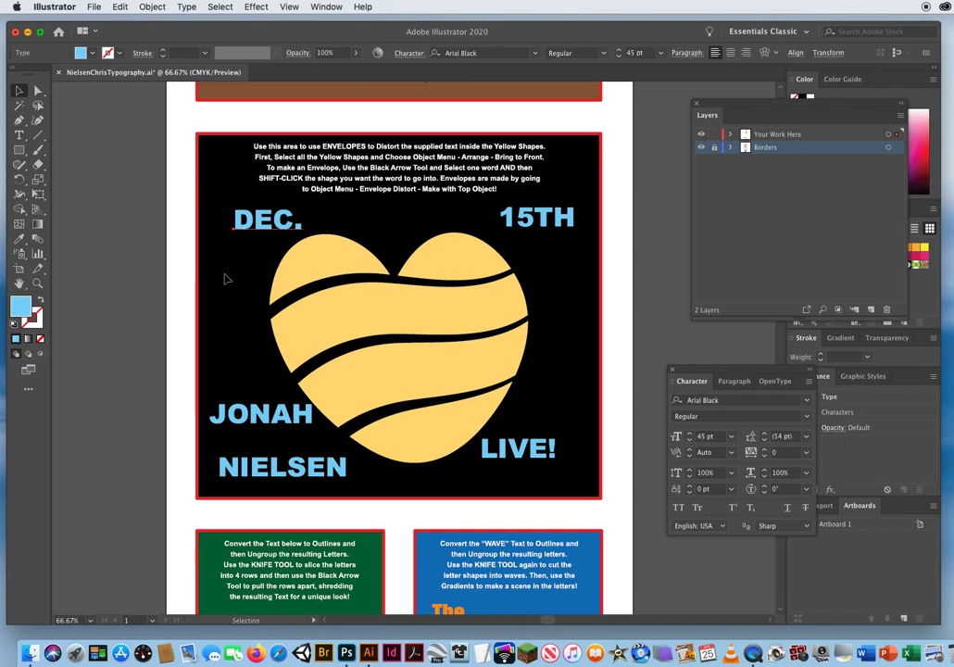
pyautogui.keyDown('shift'); pyautogui.click(330, 260); pyautogui.keyUp('shift')
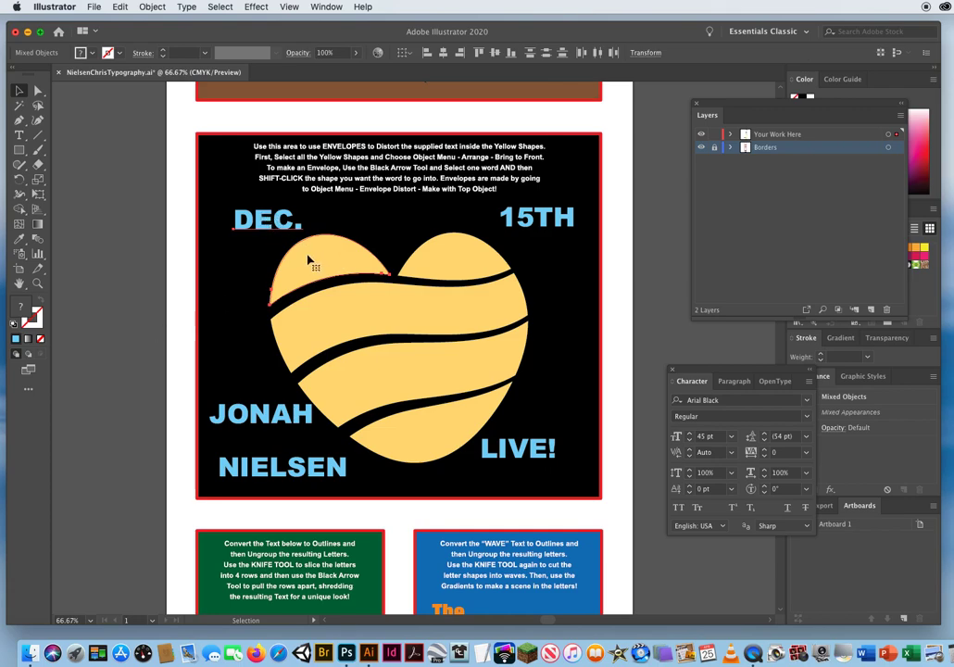
pyautogui.click(152, 7)
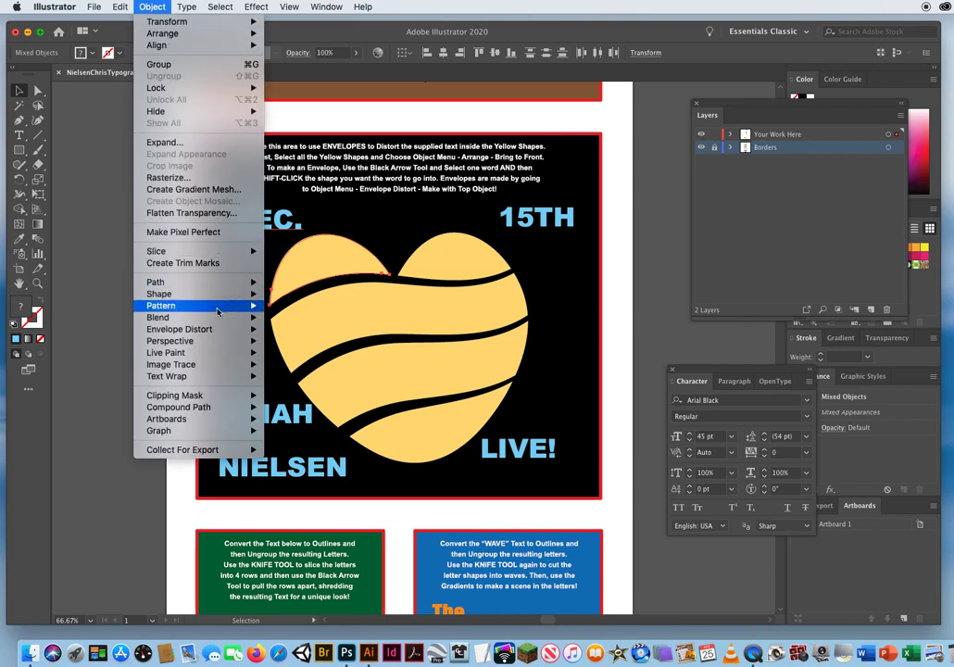
pyautogui.moveTo(202, 322)
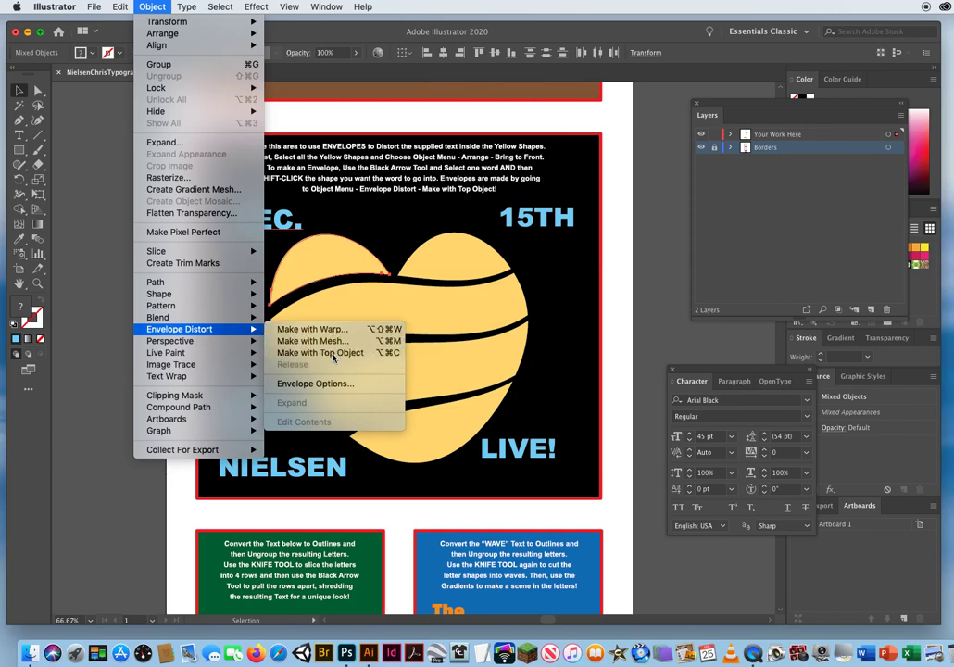
pyautogui.click(334, 355)
pyautogui.click(182, 329)
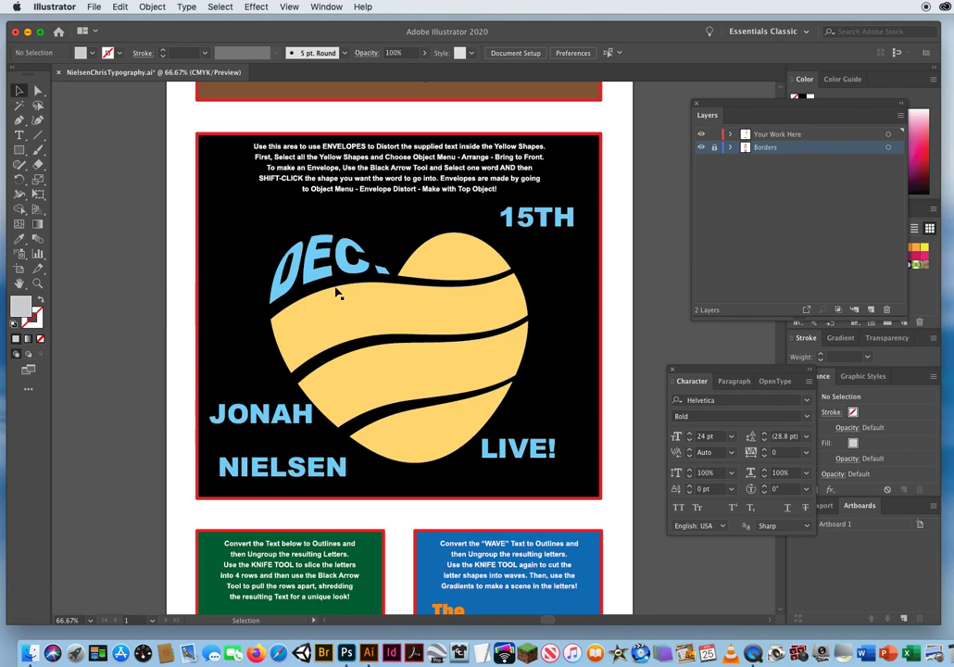
# Distort the text 15TH into the heart's upper-right lobe using an envelope made with the top object.
pyautogui.click(535, 225)
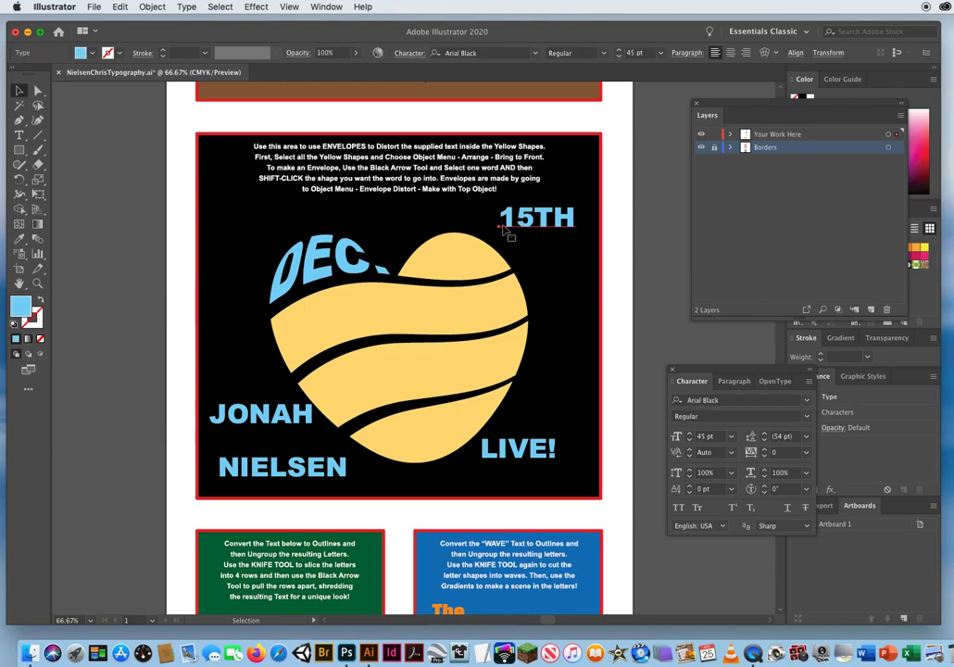
pyautogui.keyDown('shift'); pyautogui.click(454, 260); pyautogui.keyUp('shift')
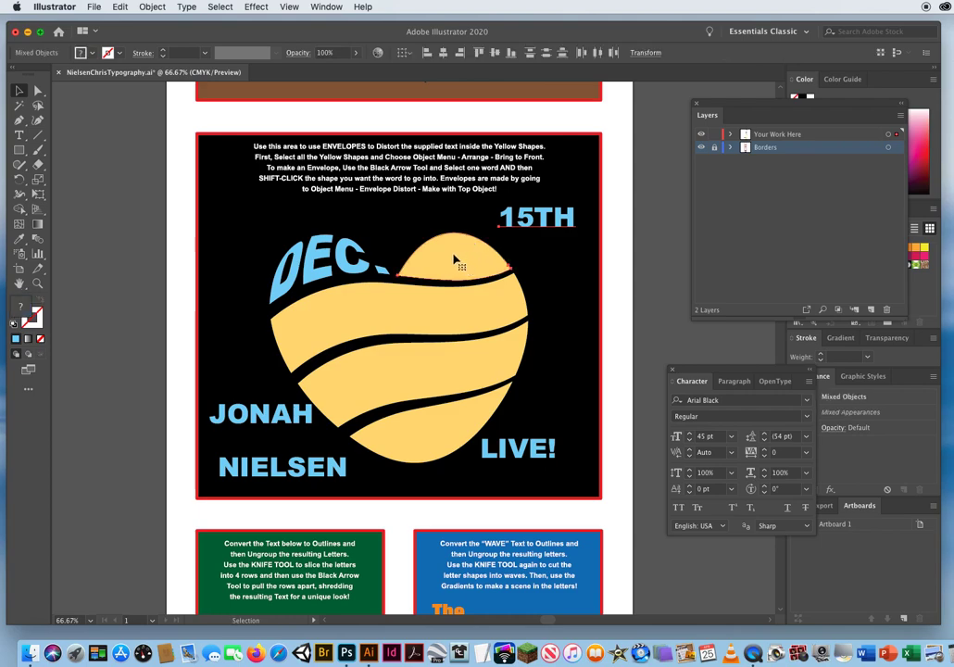
pyautogui.click(154, 8)
pyautogui.moveTo(182, 334)
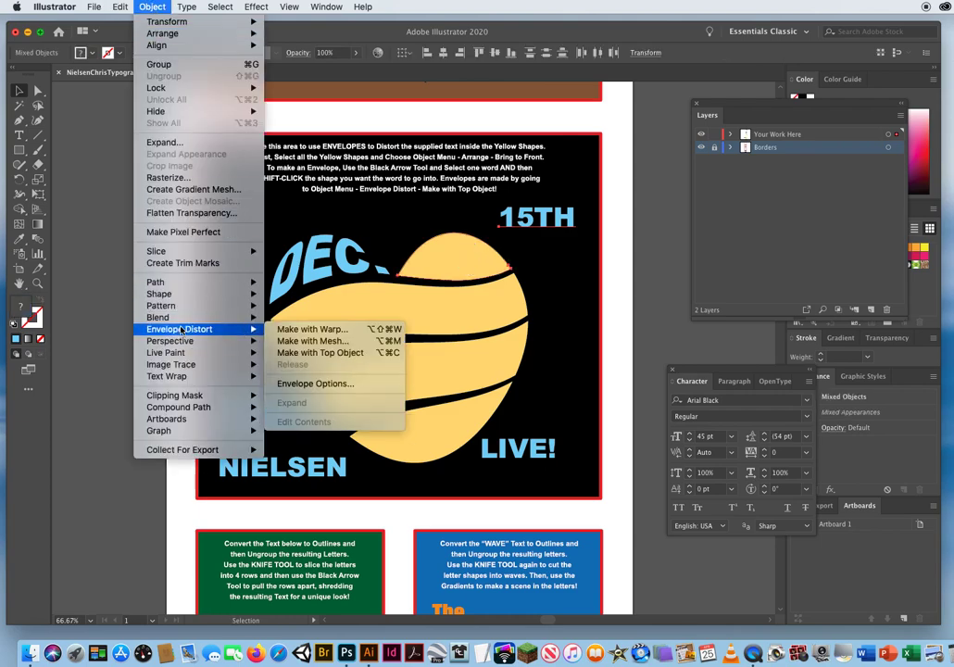
pyautogui.click(326, 353)
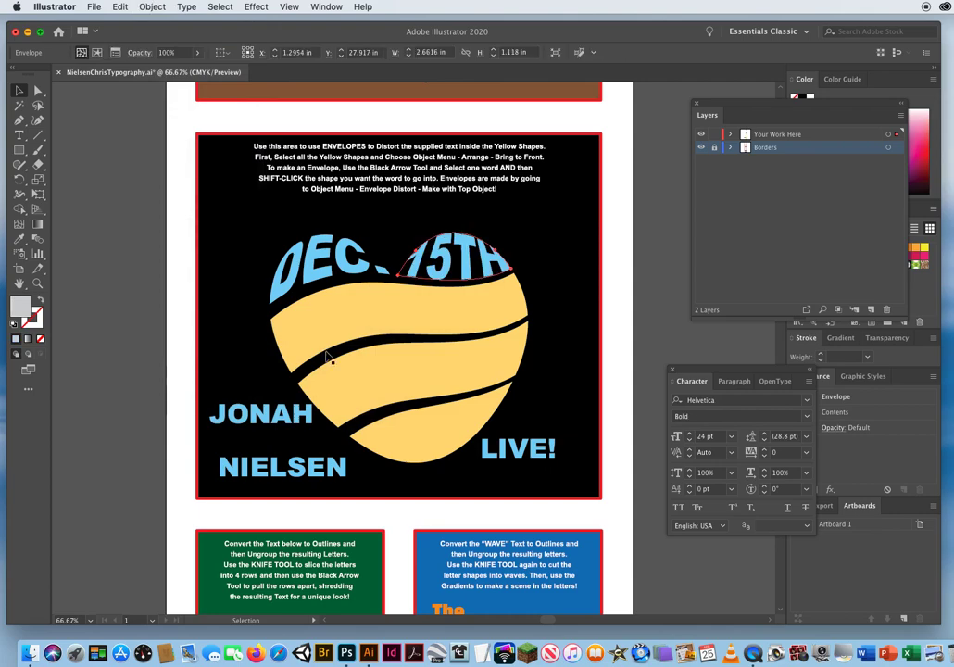
# Distort the blue first-name text into the wavy yellow band just below the lobes using Make with Top Object.
pyautogui.click(253, 417)
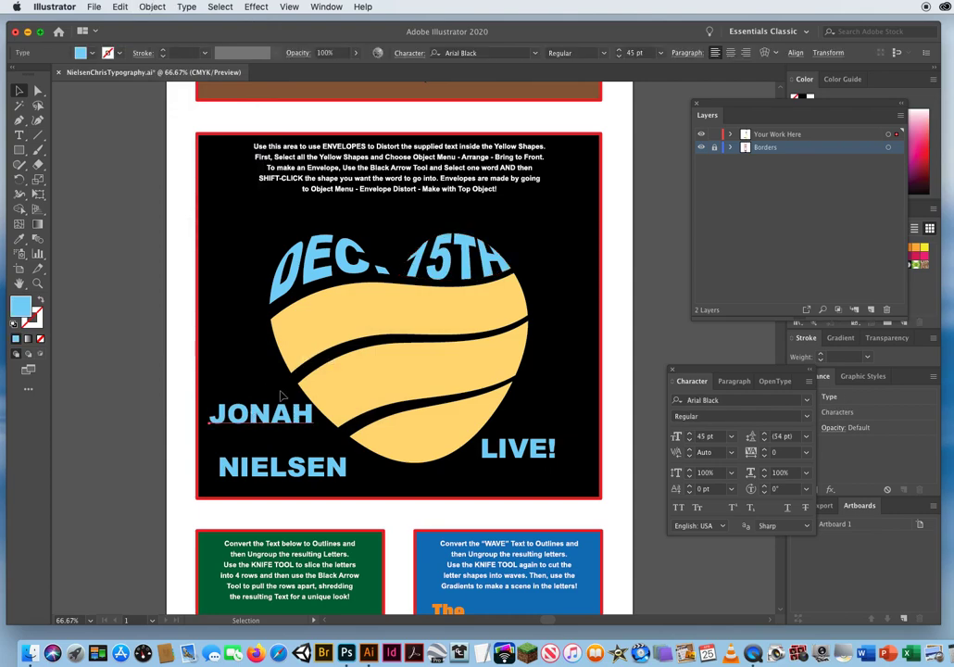
pyautogui.keyDown('shift'); pyautogui.click(317, 326); pyautogui.keyUp('shift')
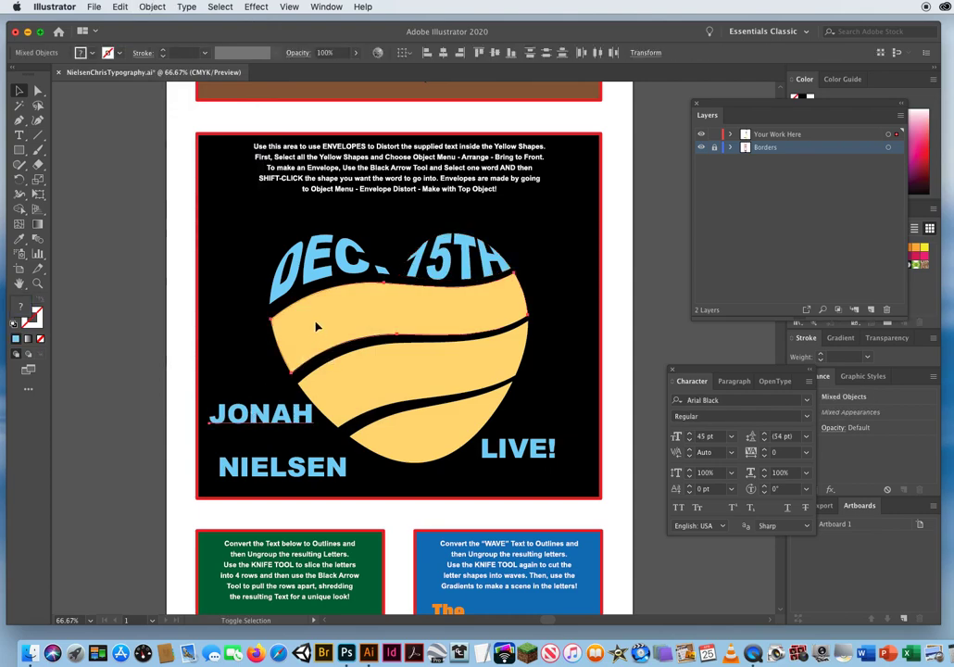
pyautogui.click(152, 9)
pyautogui.moveTo(246, 328)
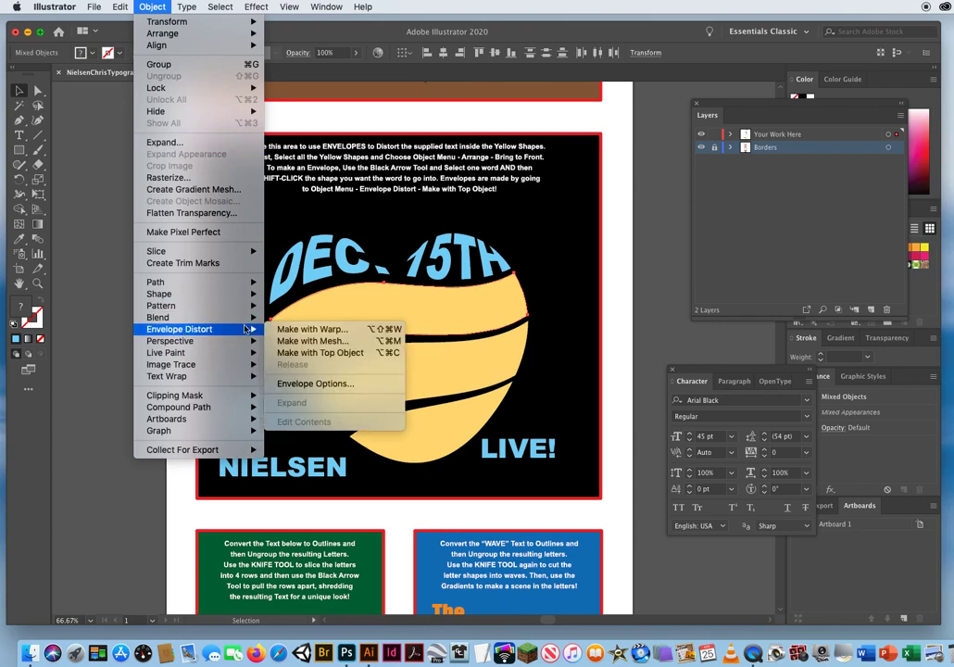
pyautogui.click(341, 353)
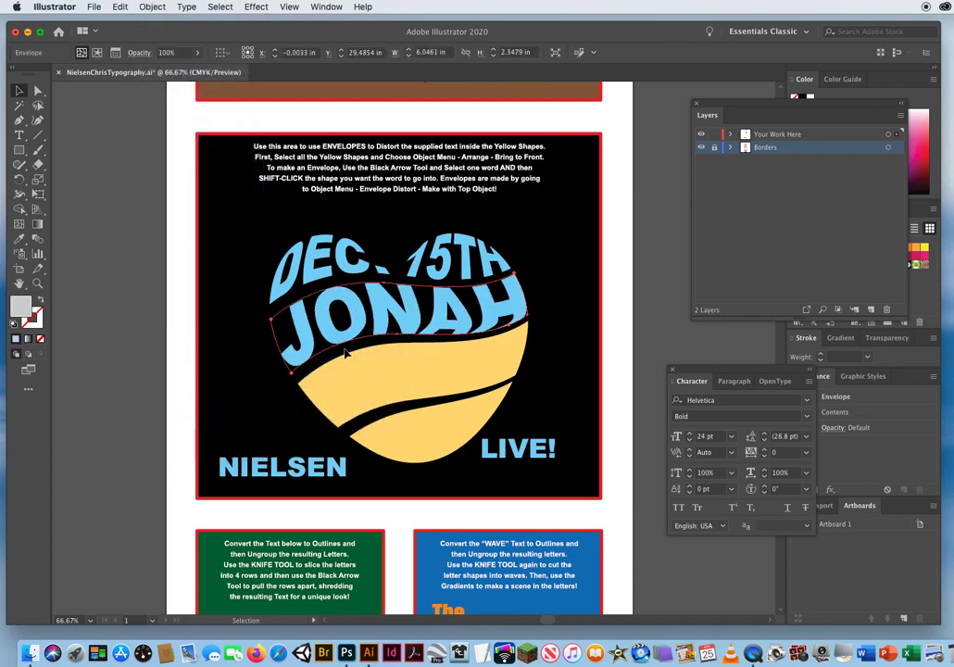
# Distort the blue last-name text into the heart's lower wavy band using Make with Top Object.
pyautogui.click(309, 475)
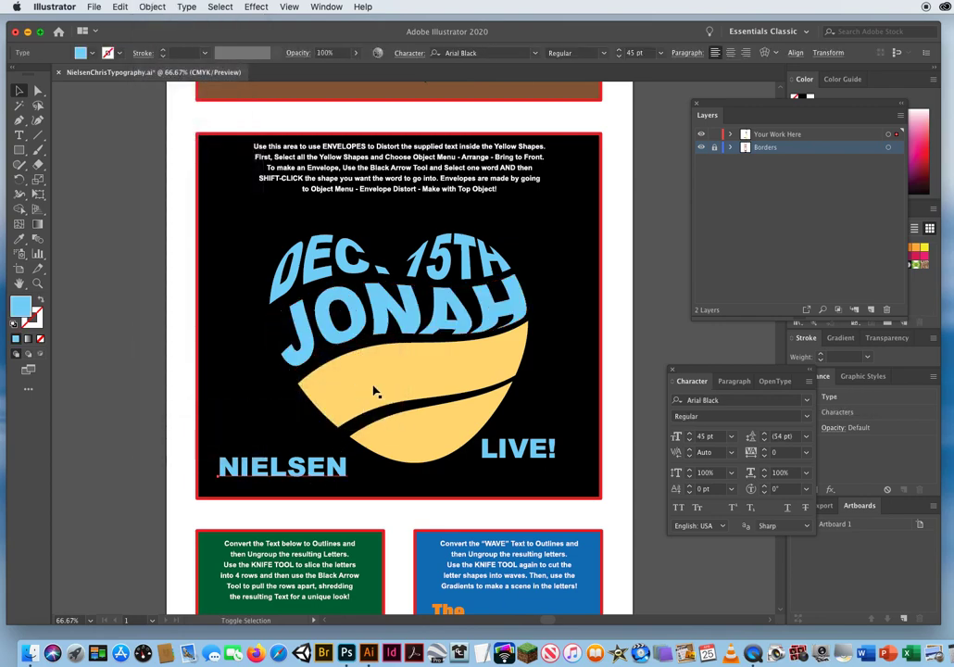
pyautogui.keyDown('shift'); pyautogui.click(374, 388); pyautogui.keyUp('shift')
pyautogui.click(151, 7)
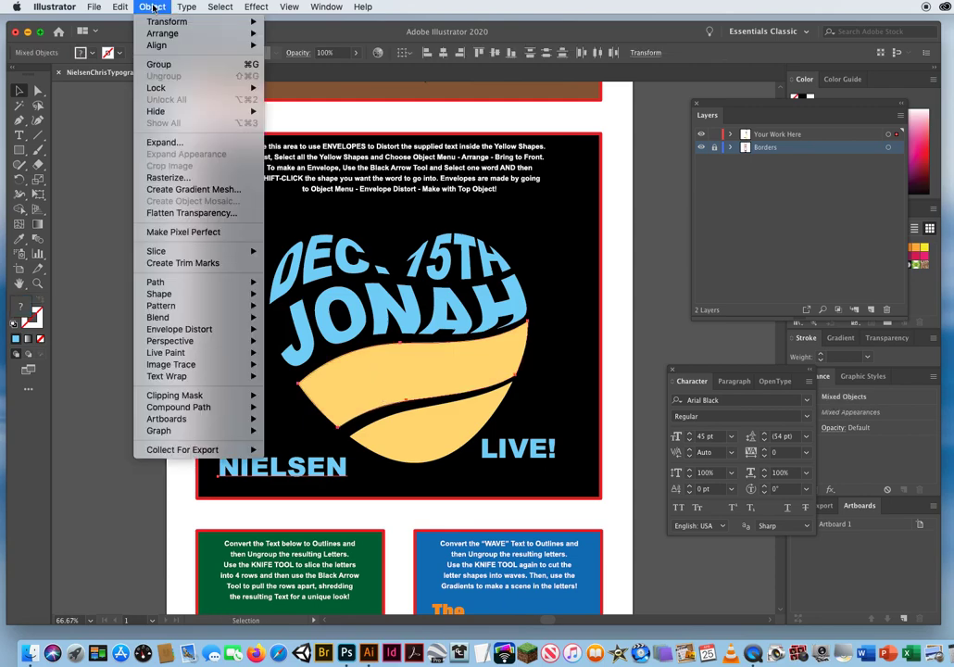
pyautogui.moveTo(184, 333)
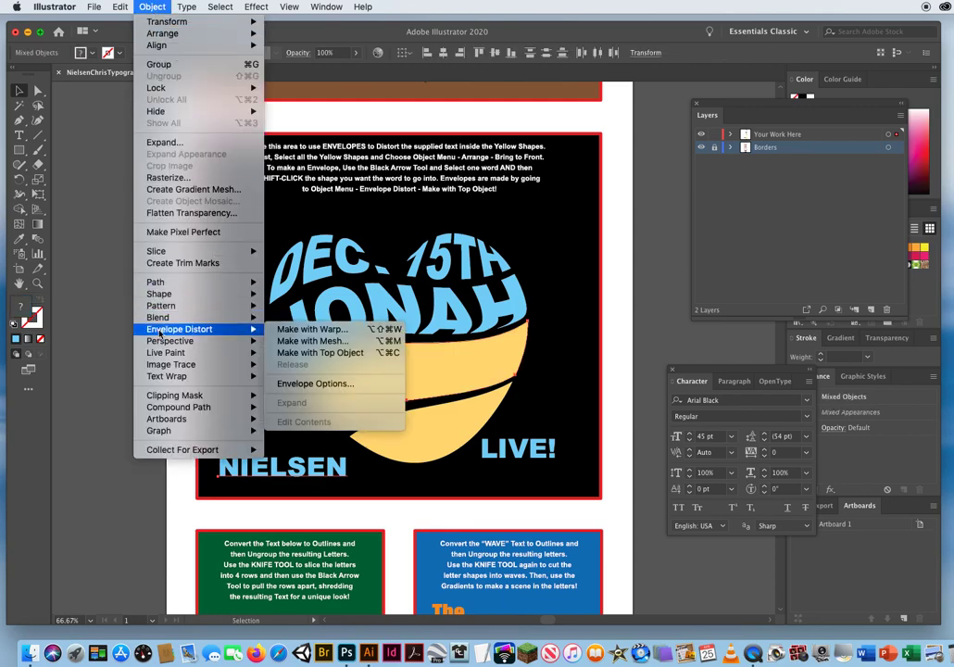
pyautogui.click(334, 356)
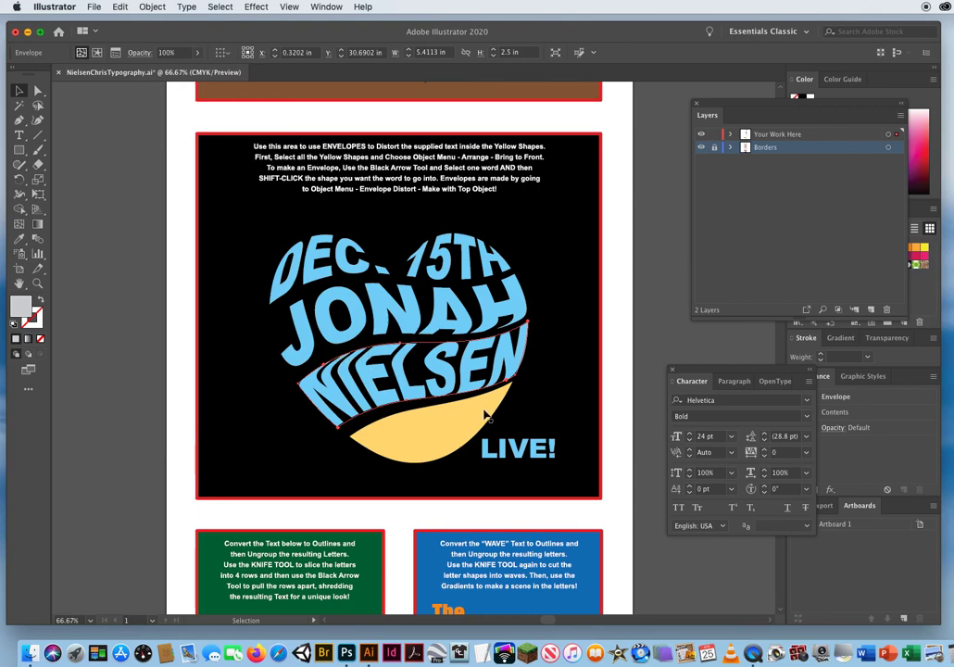
# Distort the word LIVE! into the heart's bottom yellow shape with a top-object envelope, deselect it, and save the document.
pyautogui.click(500, 456)
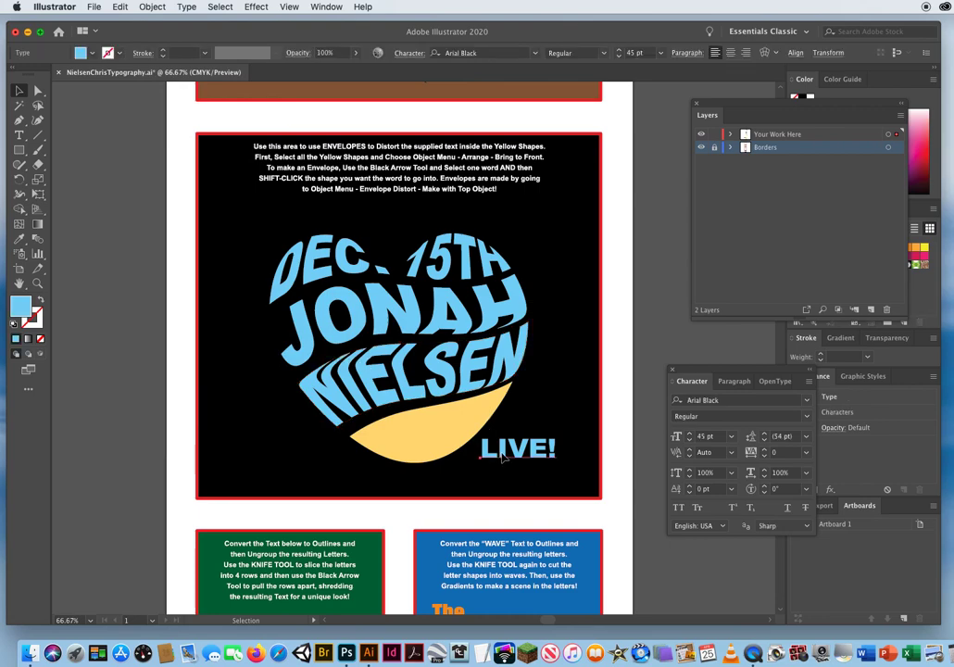
pyautogui.keyDown('shift'); pyautogui.click(415, 440); pyautogui.keyUp('shift')
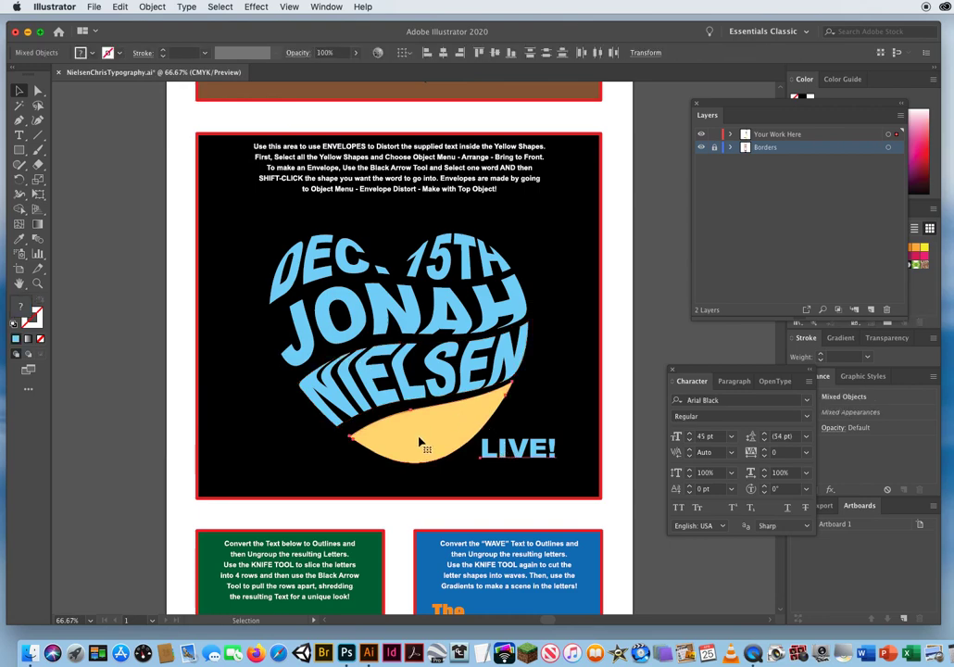
pyautogui.click(151, 8)
pyautogui.moveTo(158, 332)
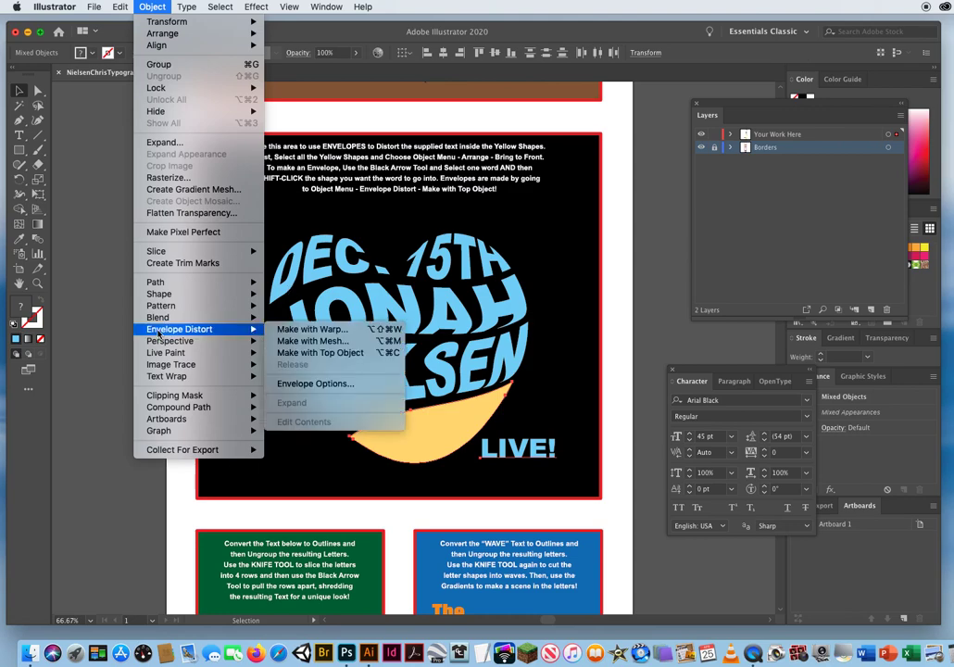
pyautogui.click(317, 353)
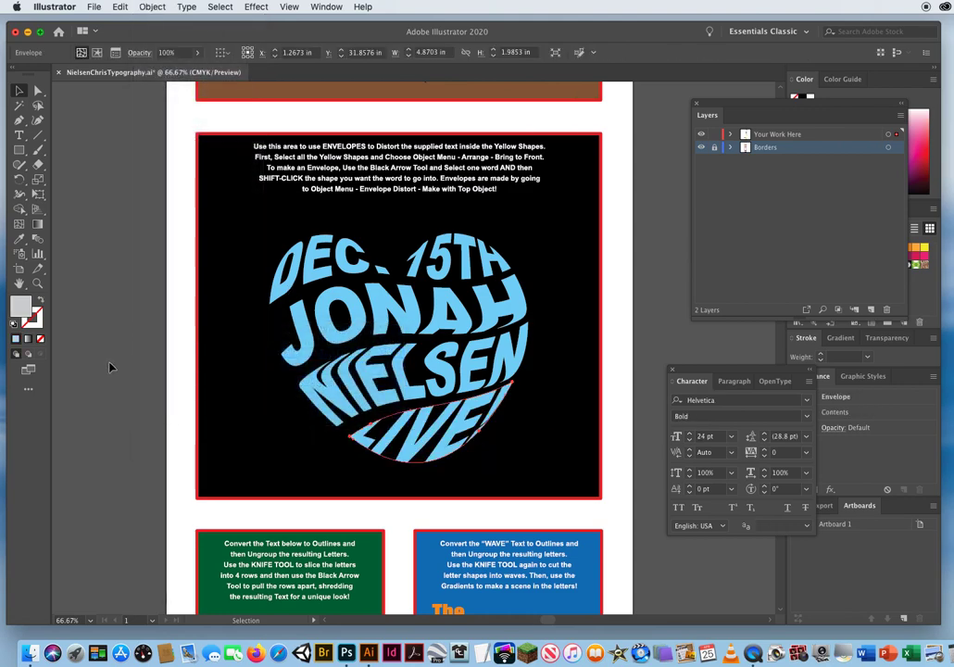
pyautogui.click(177, 366)
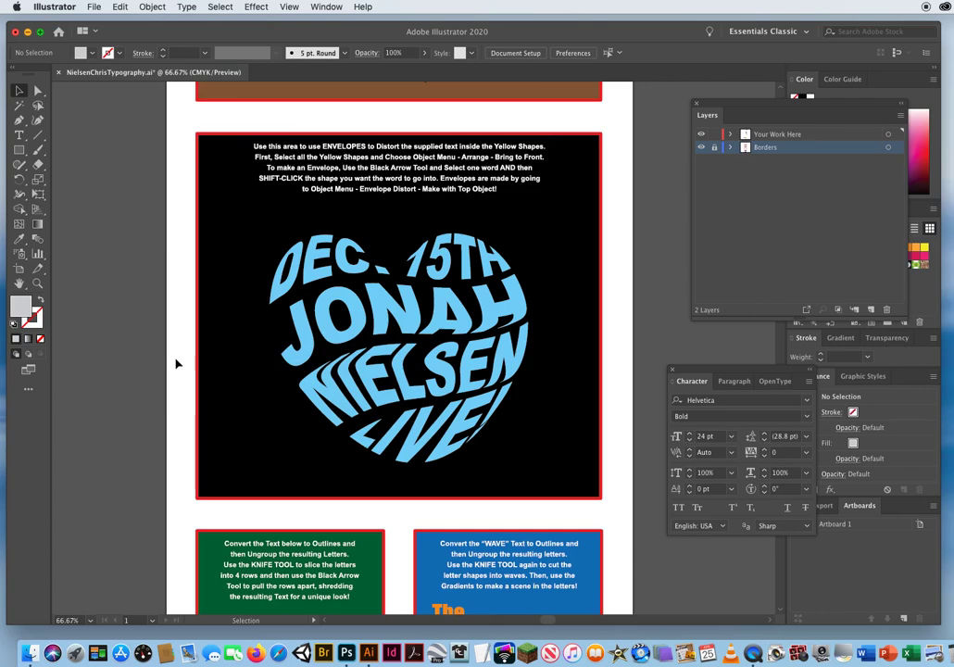
pyautogui.press('a')
pyautogui.press('super+s')
# Examine the heart-shaped lettering up close at 150% zoom and as a whole at 100%, checking how the letters fit together.
pyautogui.click(38, 282)
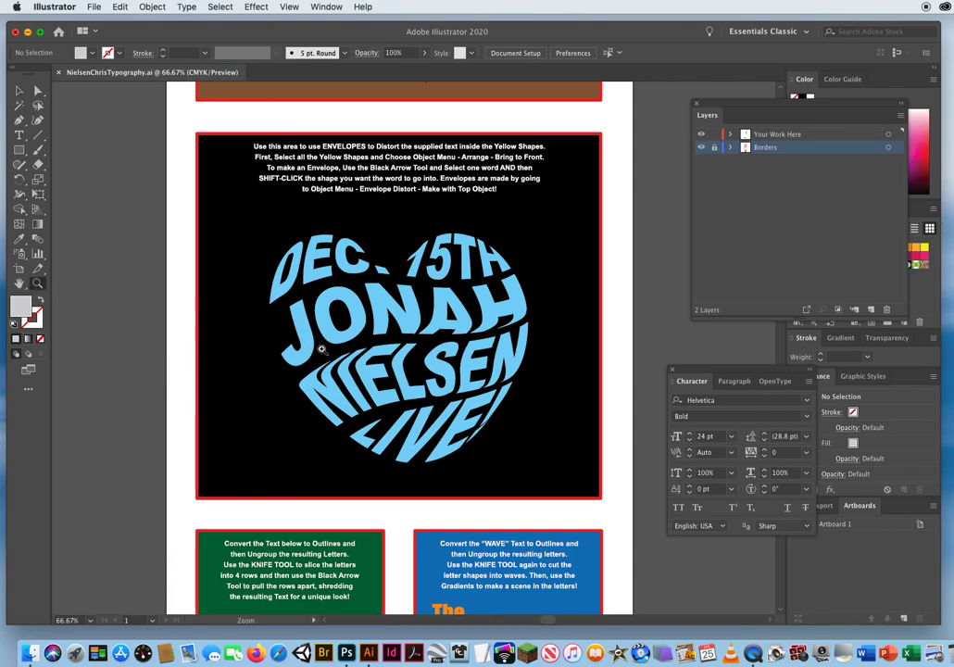
pyautogui.click(380, 355)
pyautogui.click(370, 350)
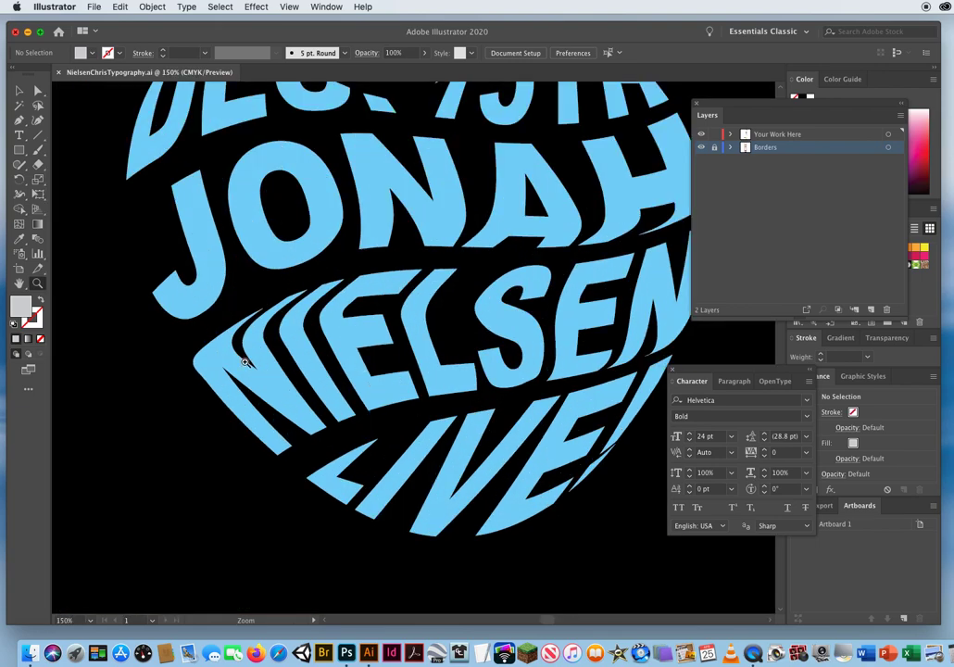
pyautogui.scroll(3, 245, 449)
pyautogui.hscroll(2, 245, 449)
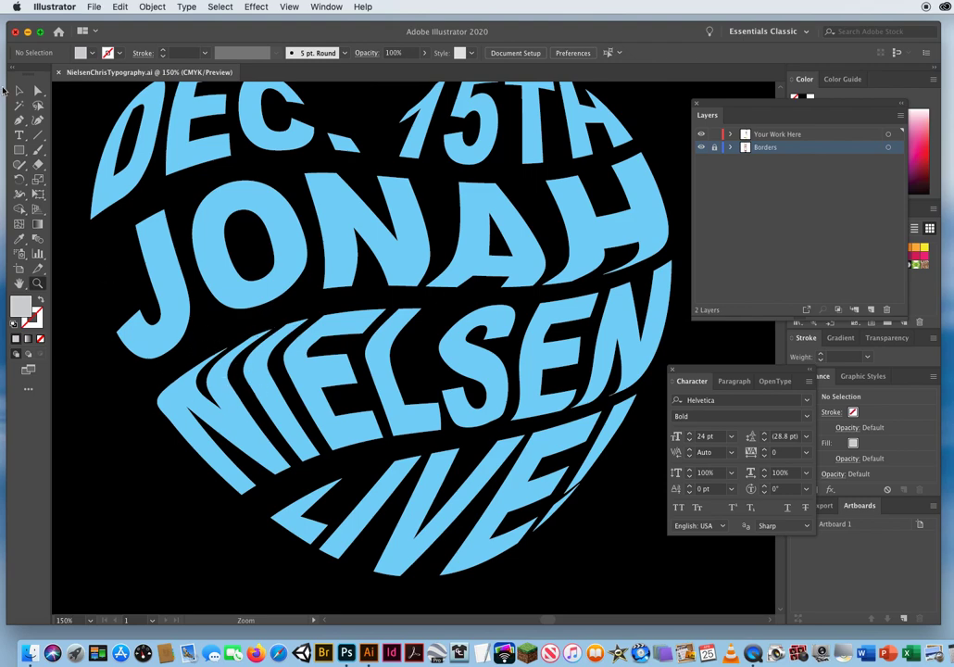
pyautogui.click(21, 90)
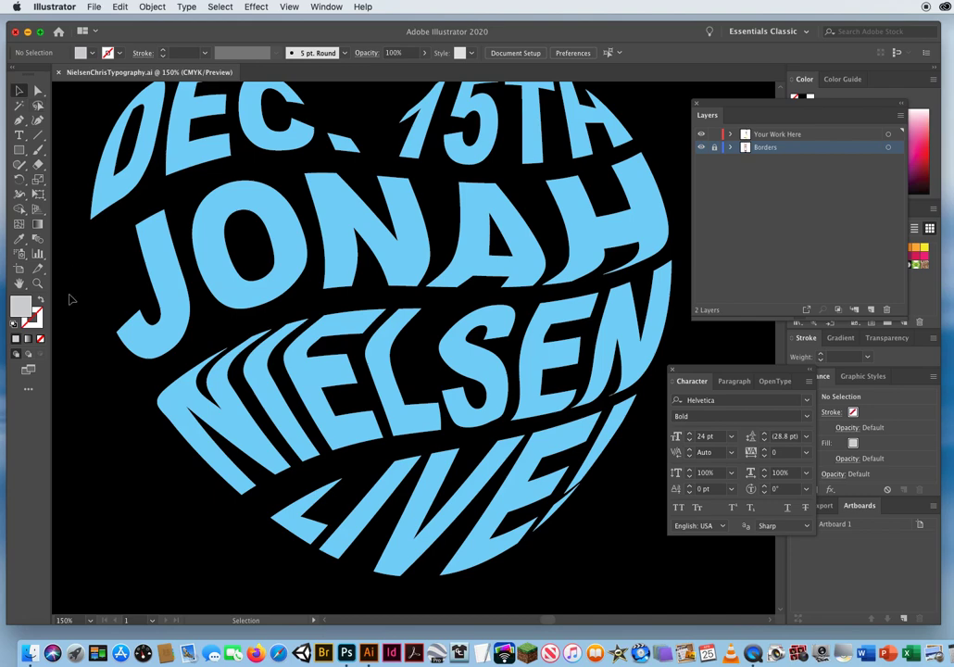
pyautogui.press('z')
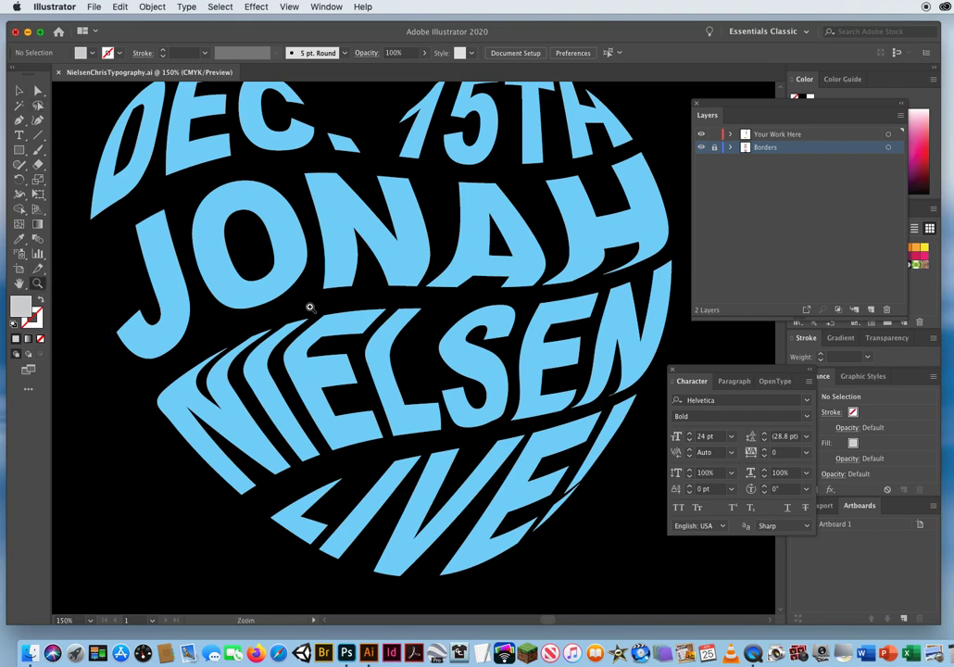
pyautogui.keyDown('alt'); pyautogui.click(320, 301); pyautogui.keyUp('alt')
pyautogui.moveTo(328, 304); pyautogui.dragTo(260, 298)
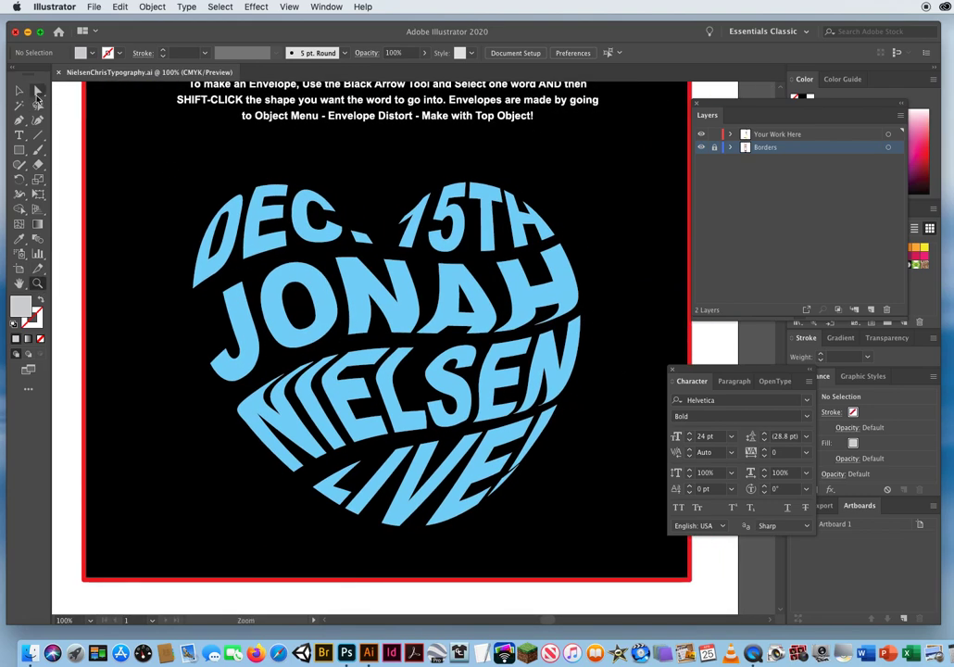
pyautogui.click(20, 92)
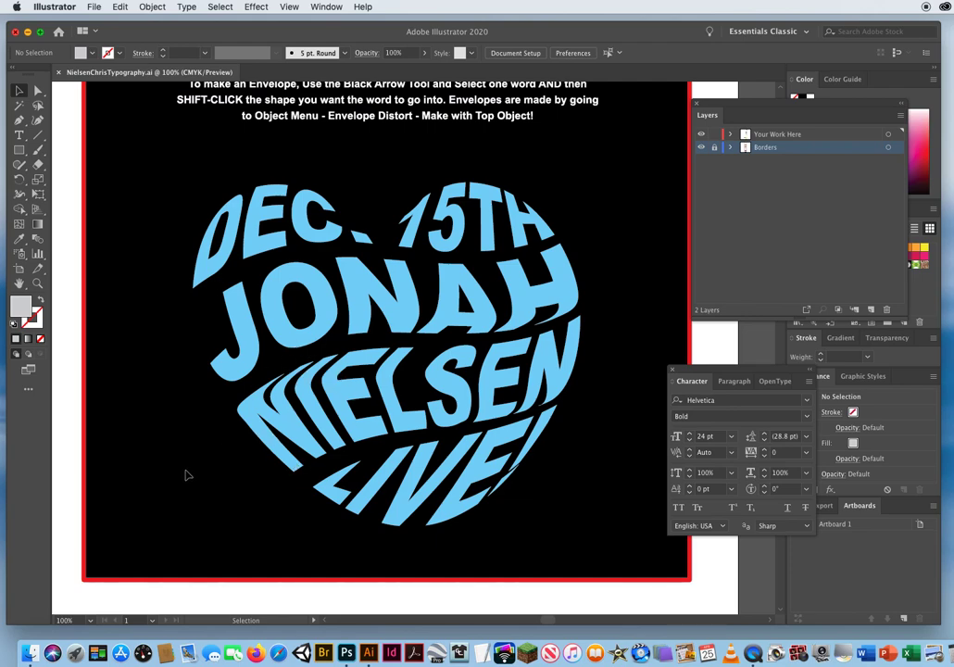
pyautogui.click(19, 134)
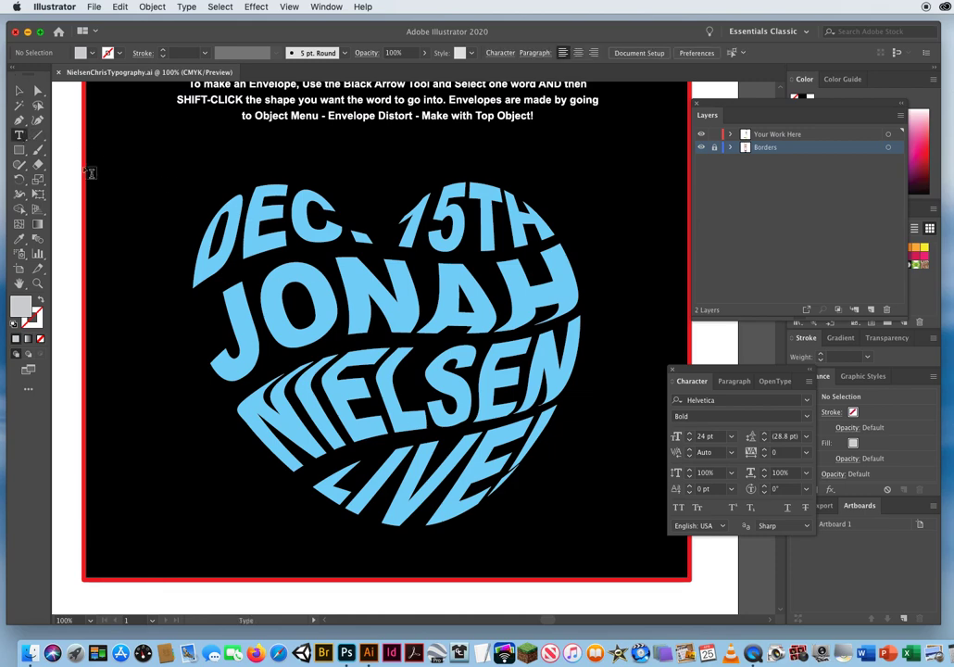
pyautogui.moveTo(256, 405); pyautogui.dragTo(467, 512)
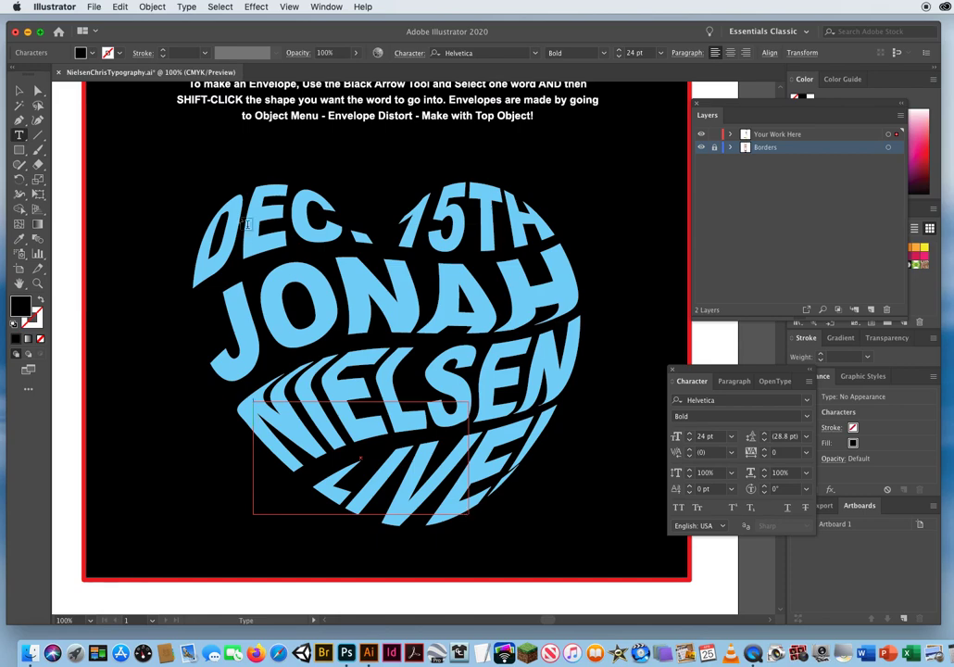
pyautogui.click(18, 91)
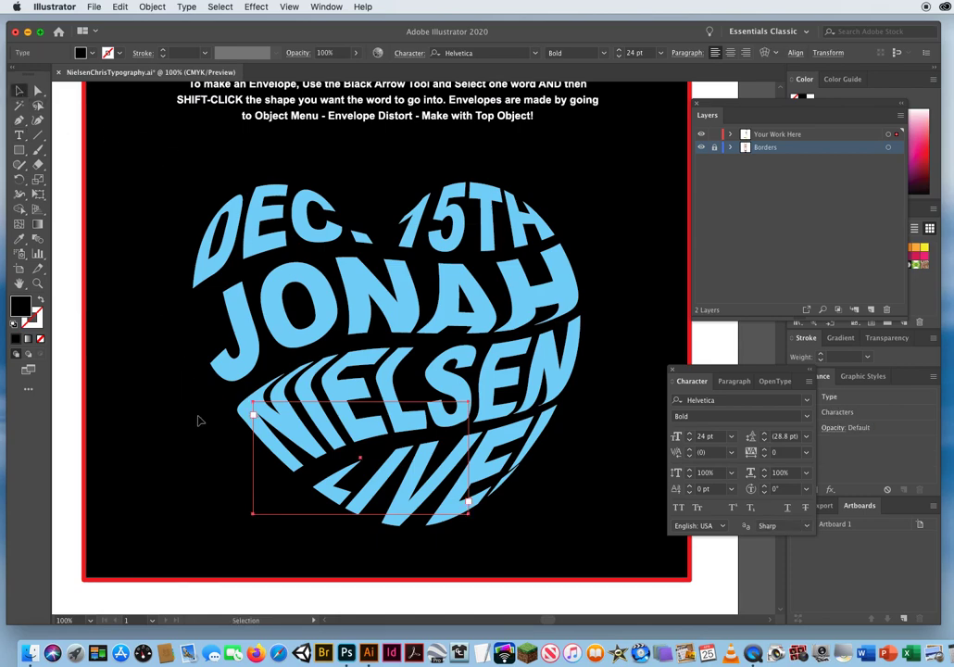
pyautogui.click(197, 420)
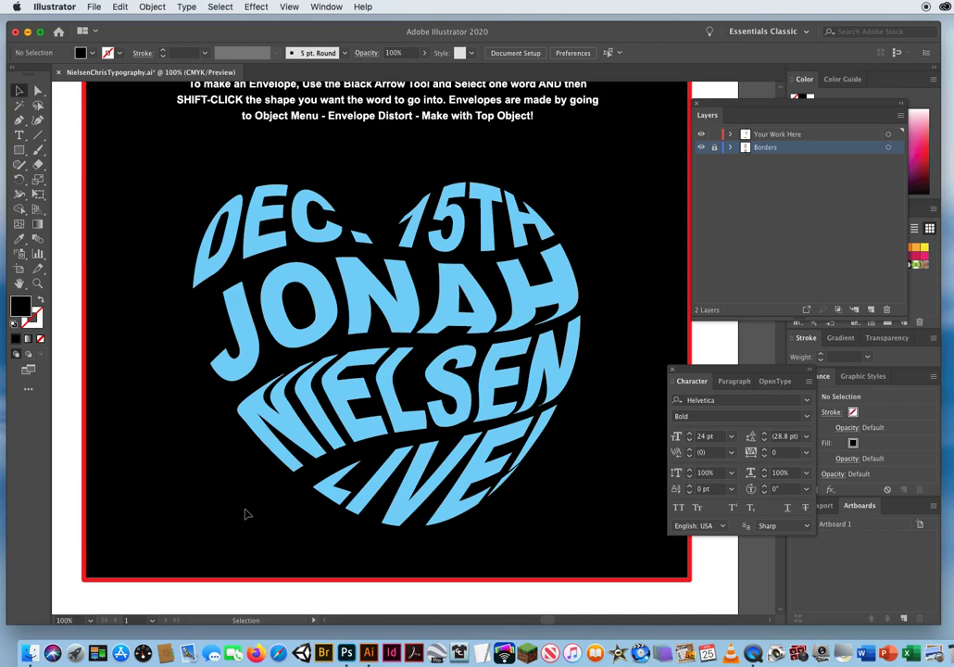
# Examine the heart's envelope shapes in Outline view, with all the words selected and with only the last-name band selected.
pyautogui.click(289, 7)
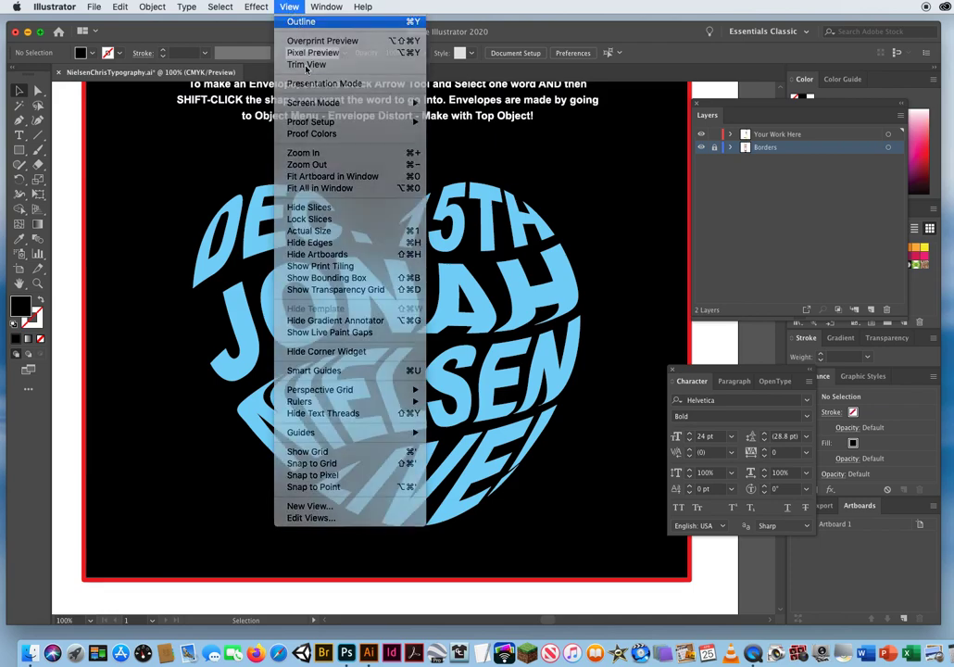
pyautogui.click(298, 22)
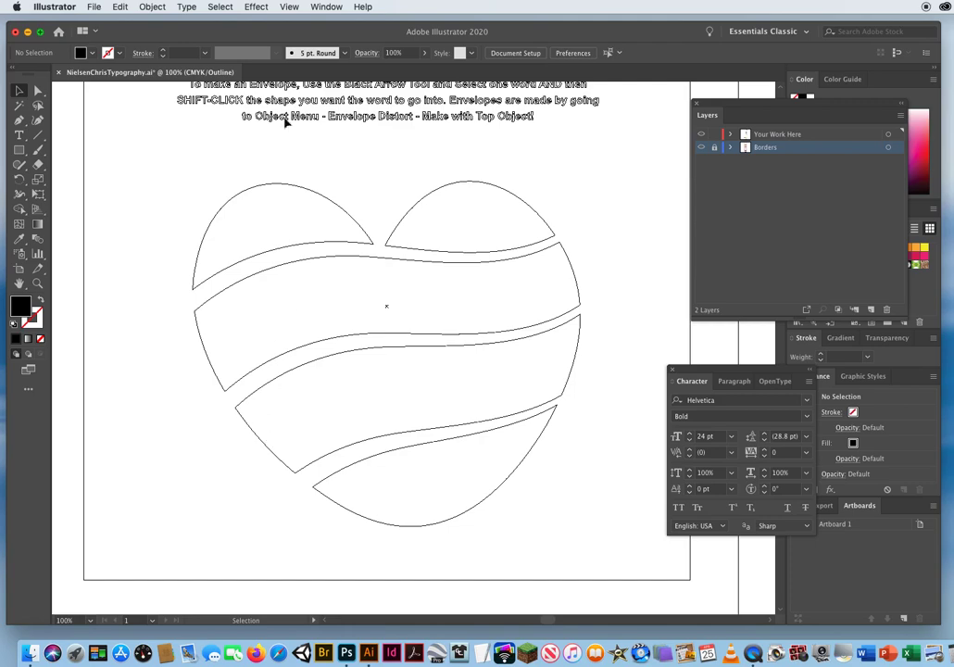
pyautogui.click(290, 8)
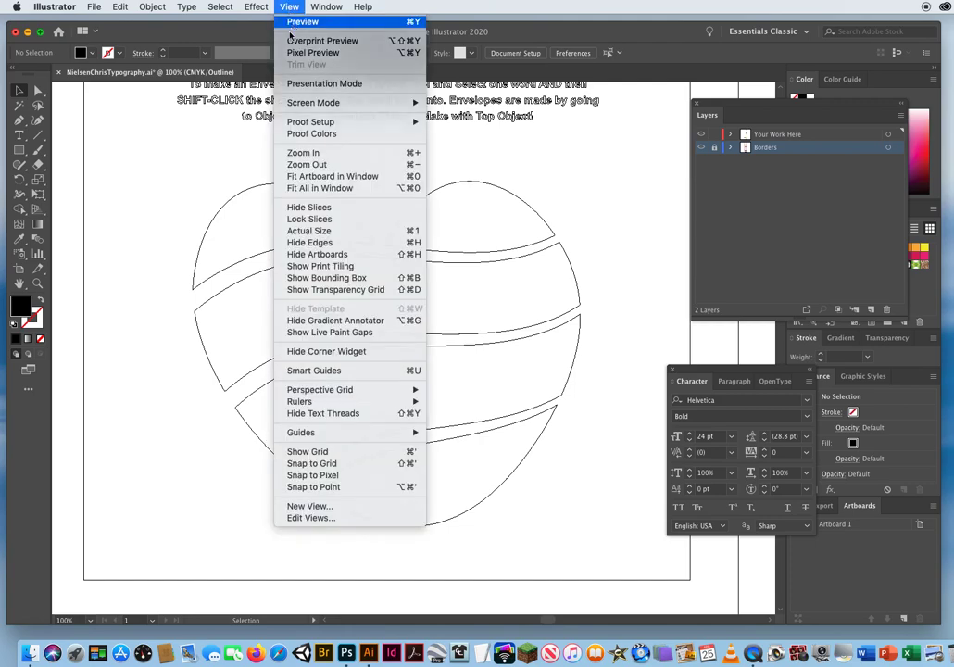
pyautogui.click(237, 22)
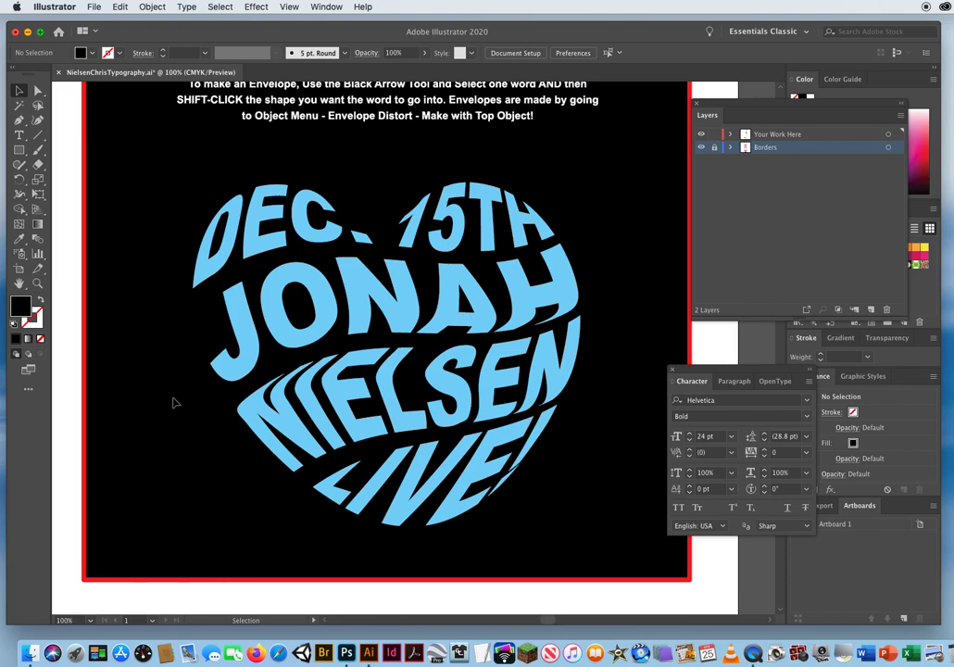
pyautogui.moveTo(170, 181); pyautogui.dragTo(598, 507)
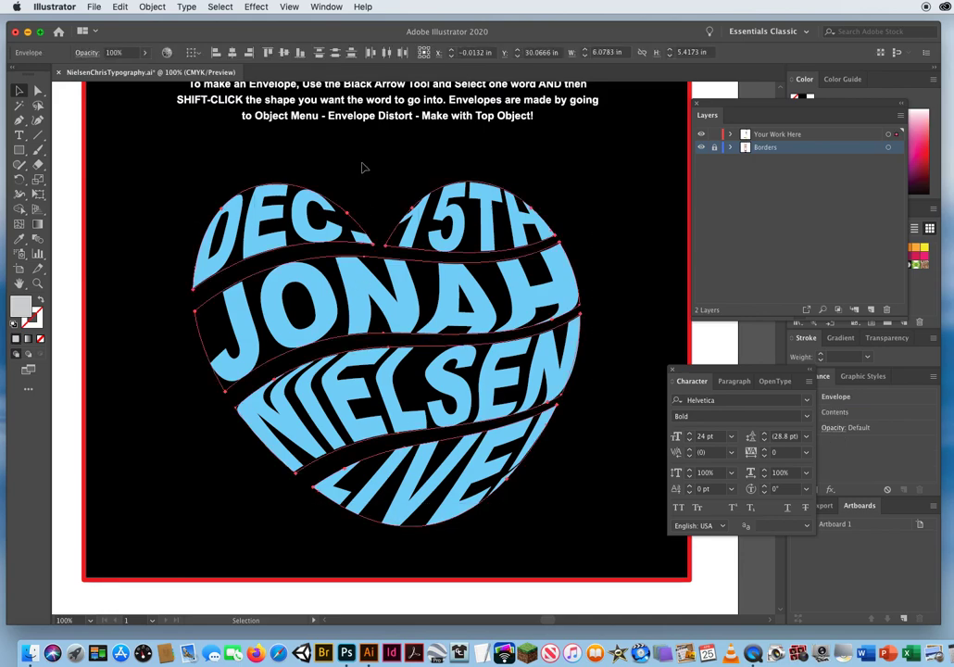
pyautogui.click(289, 7)
pyautogui.click(298, 22)
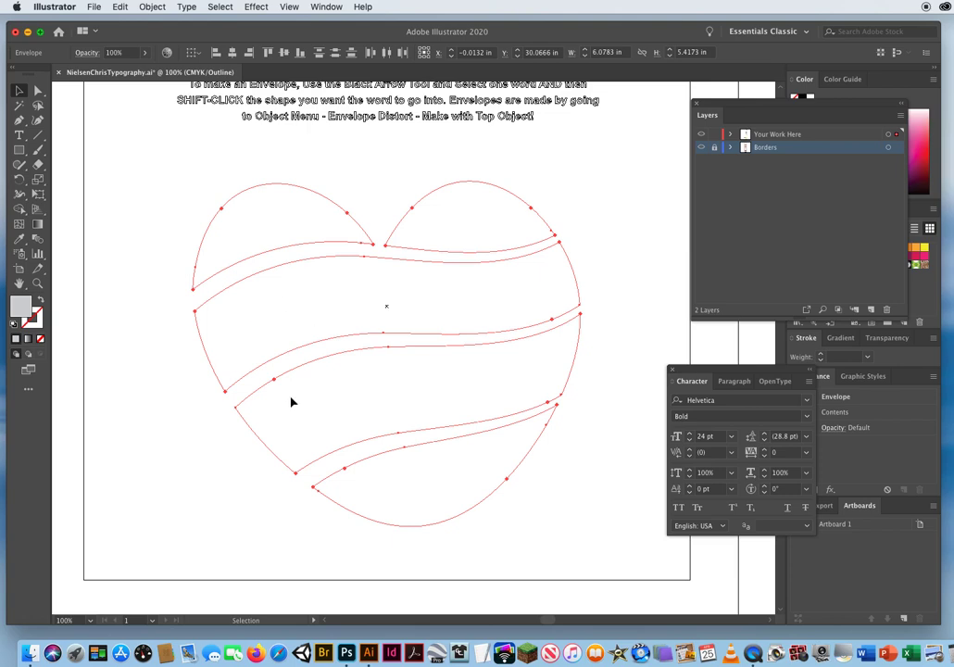
pyautogui.click(199, 482)
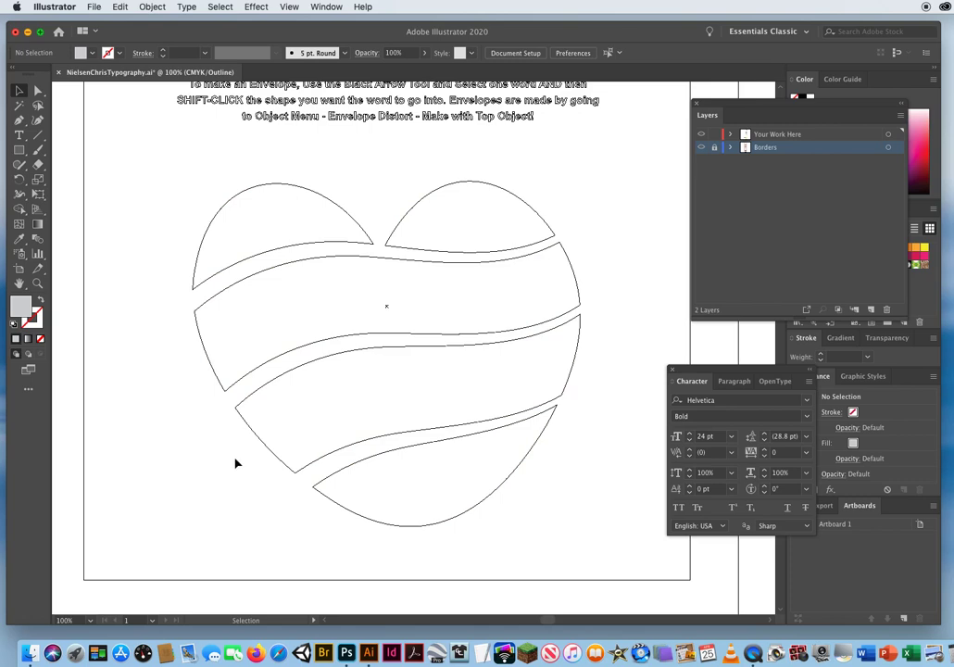
pyautogui.moveTo(234, 451); pyautogui.dragTo(282, 414)
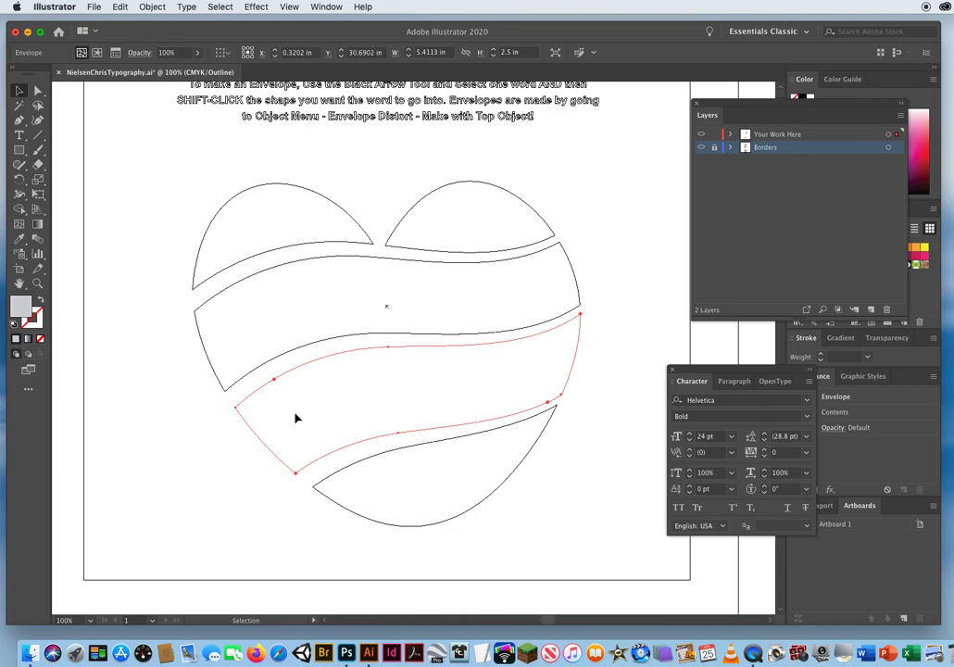
pyautogui.click(166, 229)
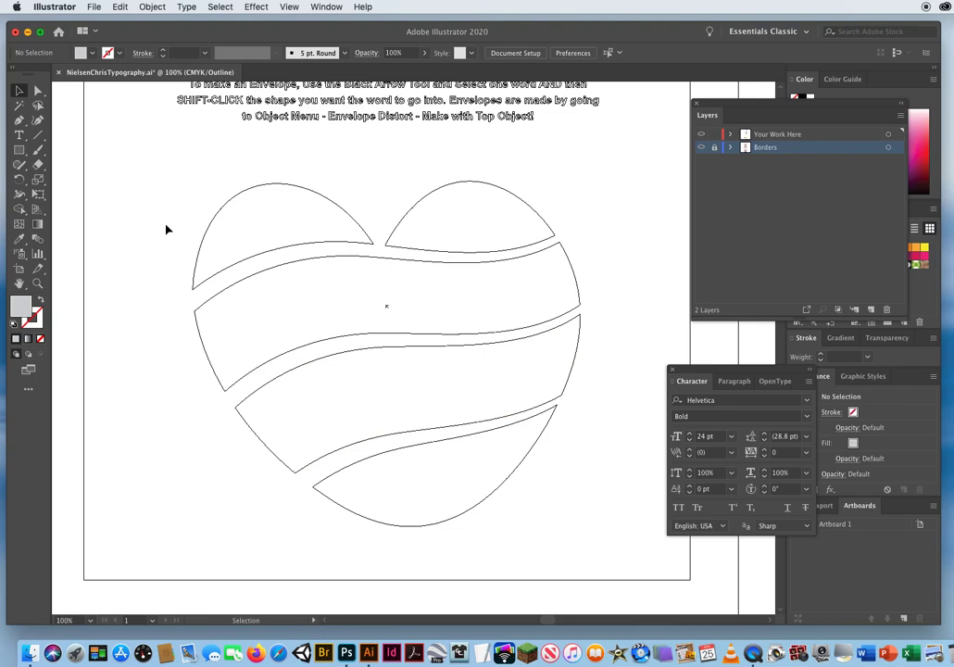
# In Preview, pull the last-name envelope's upper-left corner point aside, move the neighbouring top-edge point into its place, and delete the displaced point.
pyautogui.click(38, 91)
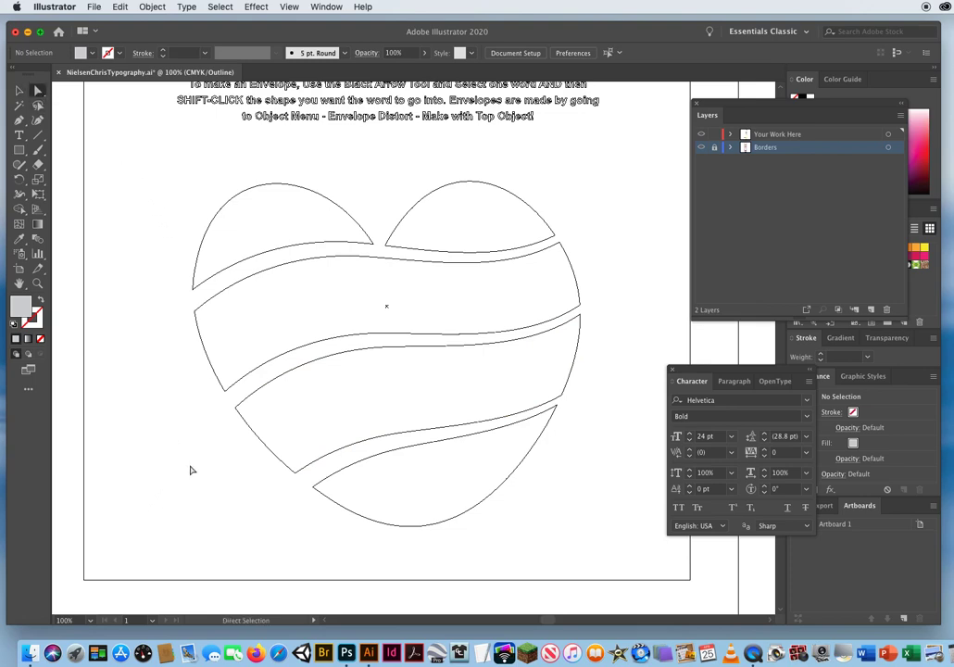
pyautogui.click(253, 435)
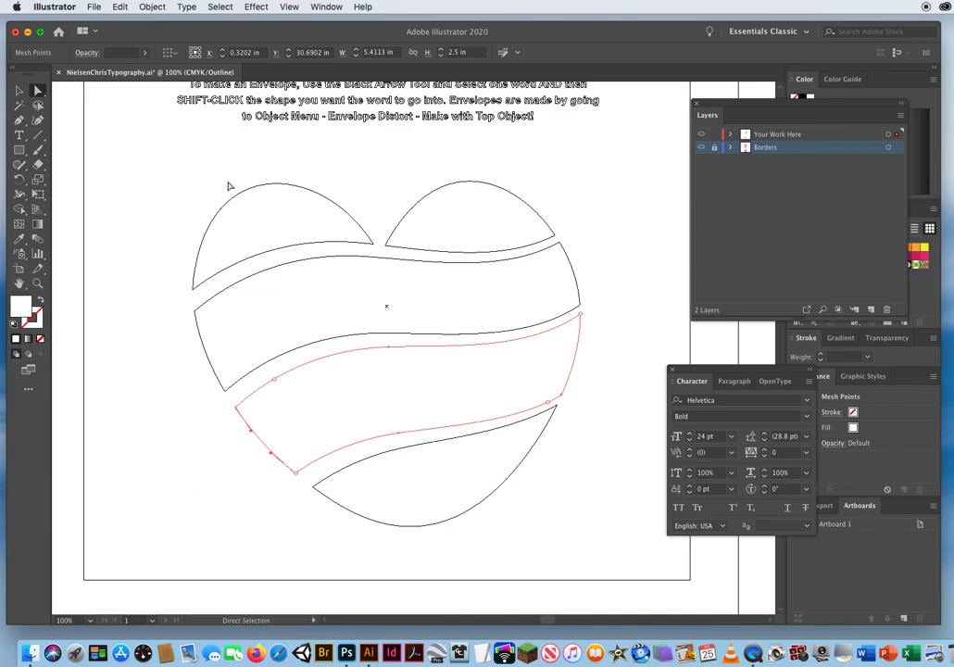
pyautogui.click(289, 7)
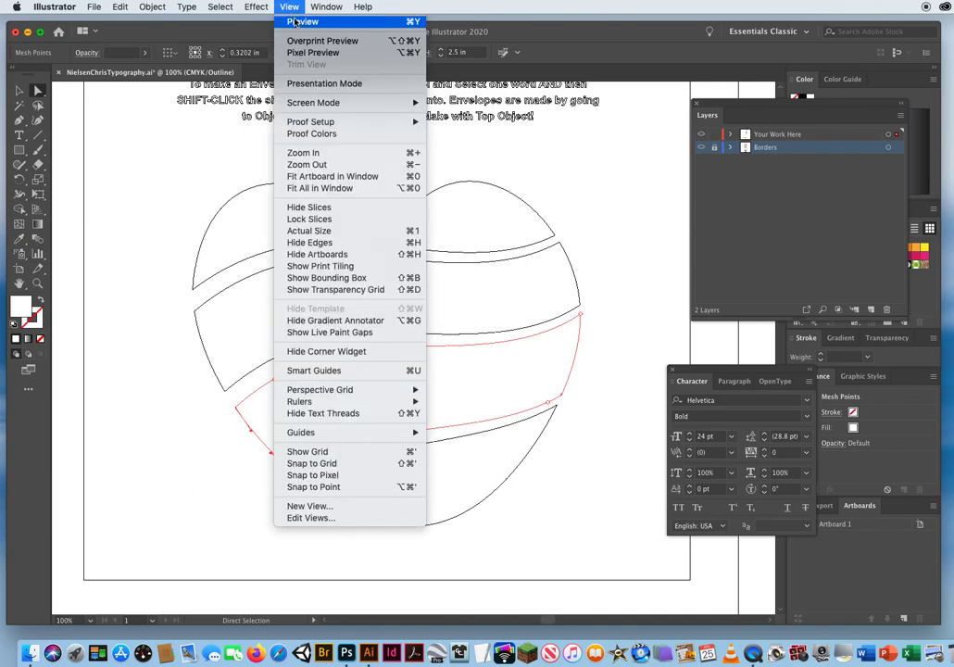
pyautogui.click(237, 19)
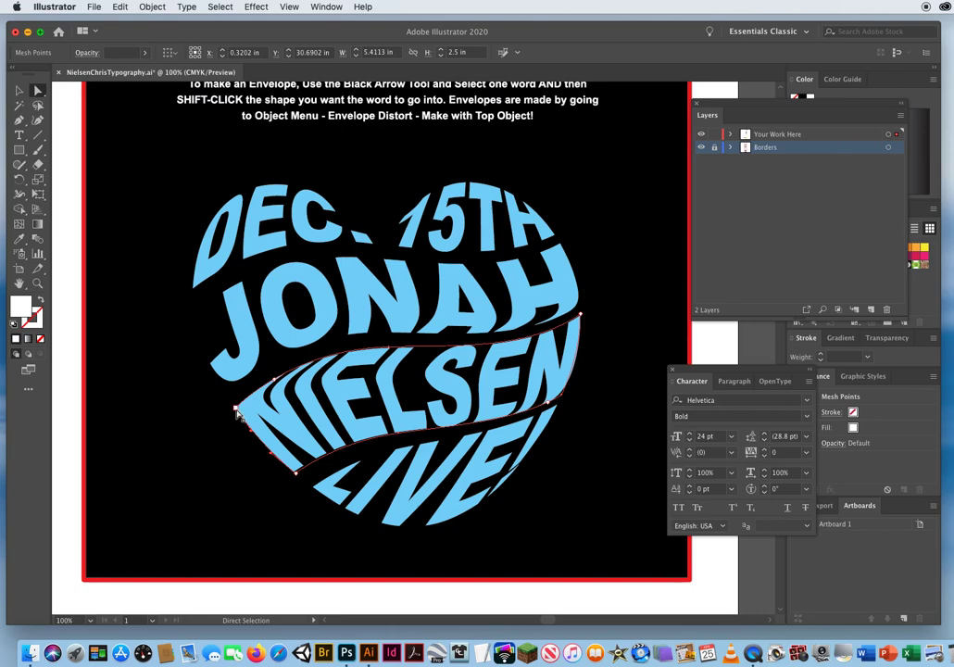
pyautogui.moveTo(236, 410); pyautogui.dragTo(212, 483)
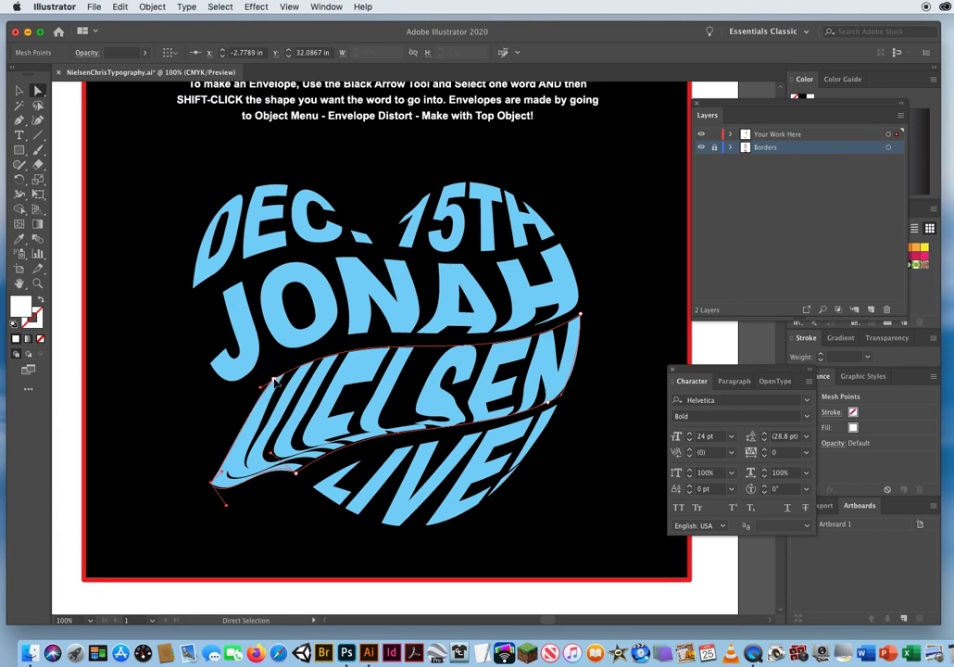
pyautogui.moveTo(274, 382); pyautogui.dragTo(238, 407)
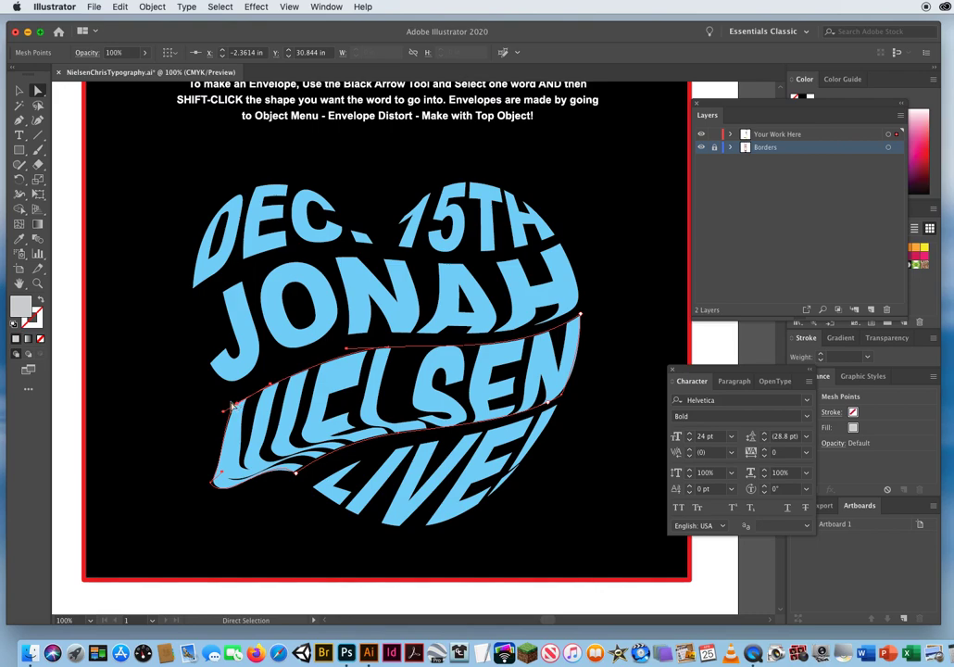
pyautogui.click(213, 484)
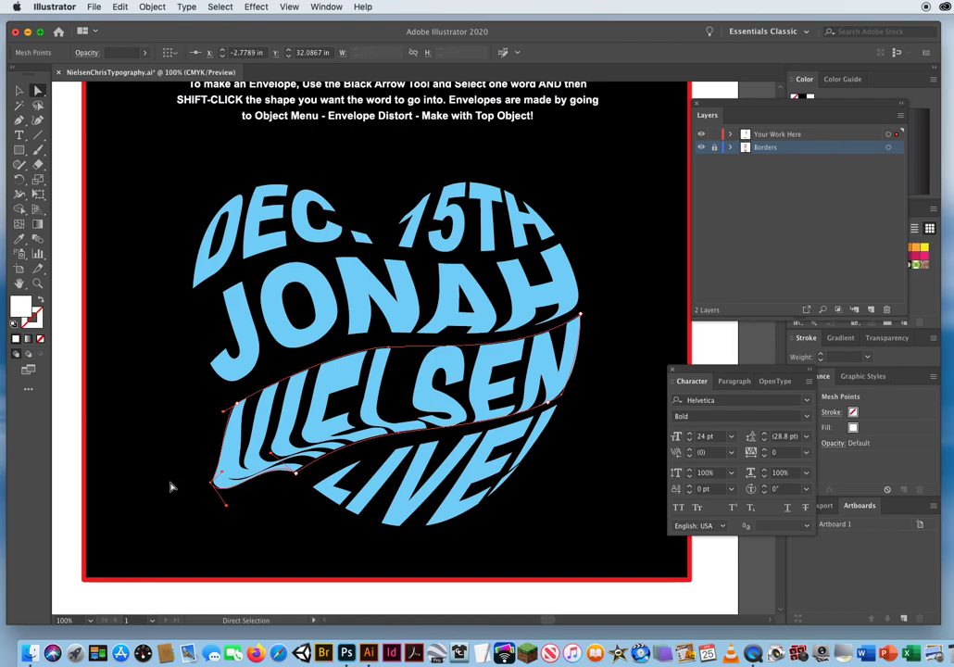
pyautogui.press('super+z')
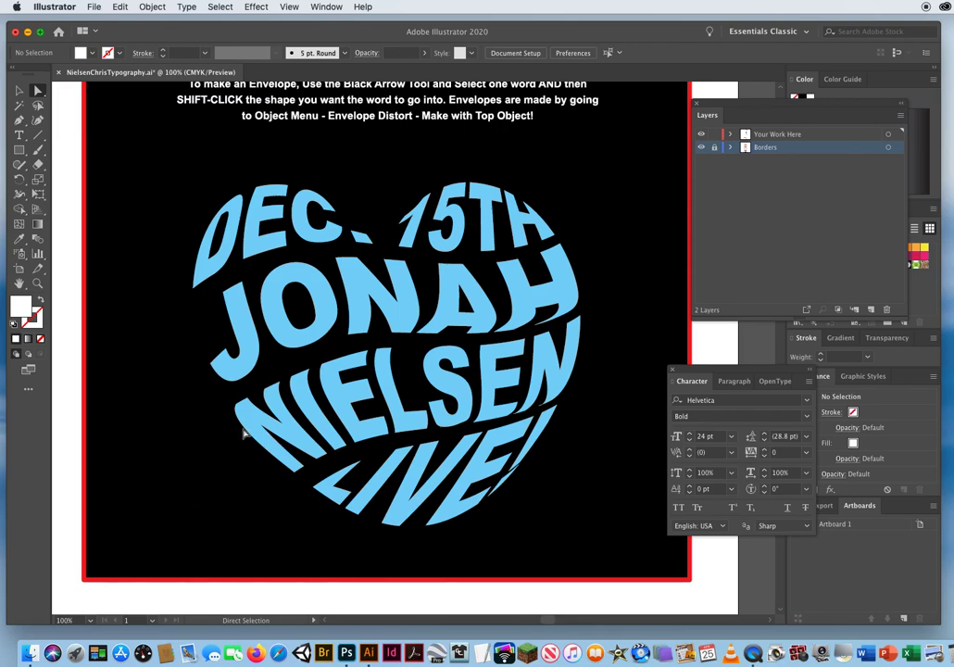
# Adjust the direction handle at the last-name envelope's upper-left corner so its left edge follows the heart's outline, and deselect it.
pyautogui.click(289, 474)
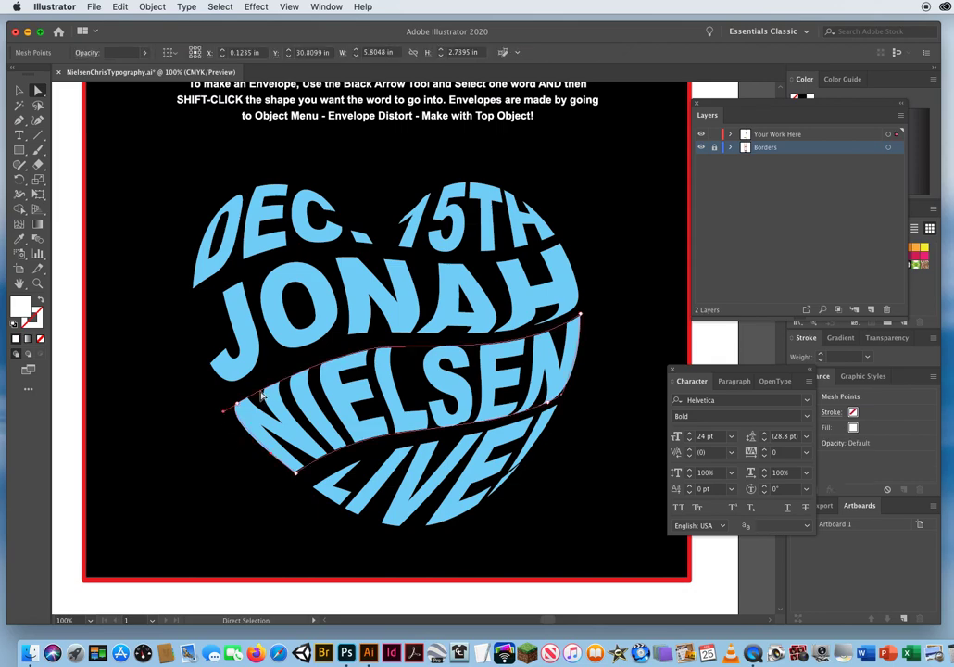
pyautogui.moveTo(225, 412); pyautogui.dragTo(158, 461)
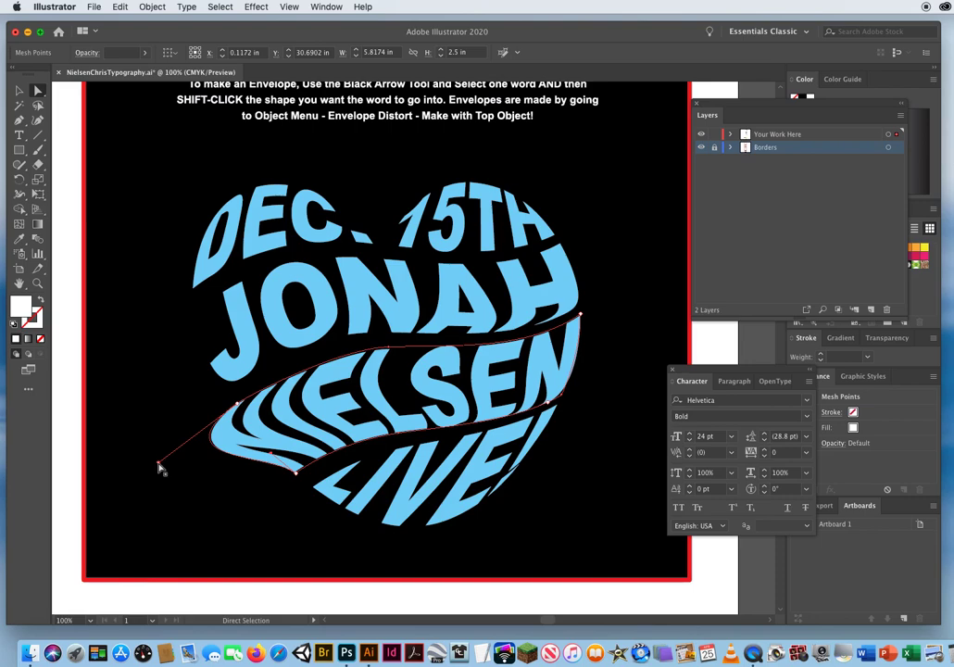
pyautogui.moveTo(159, 467); pyautogui.dragTo(251, 426)
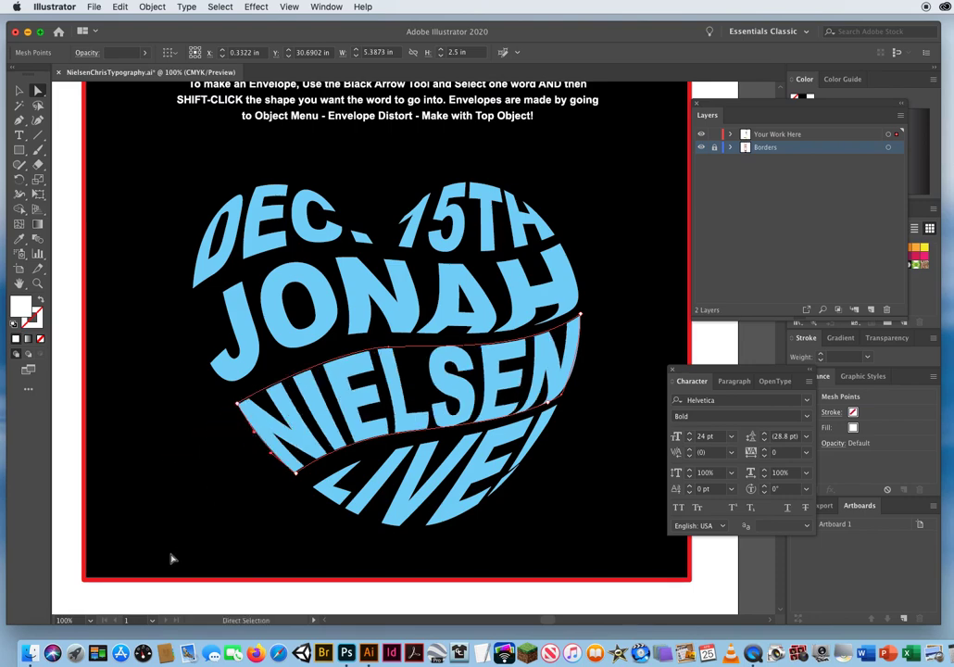
pyautogui.click(201, 497)
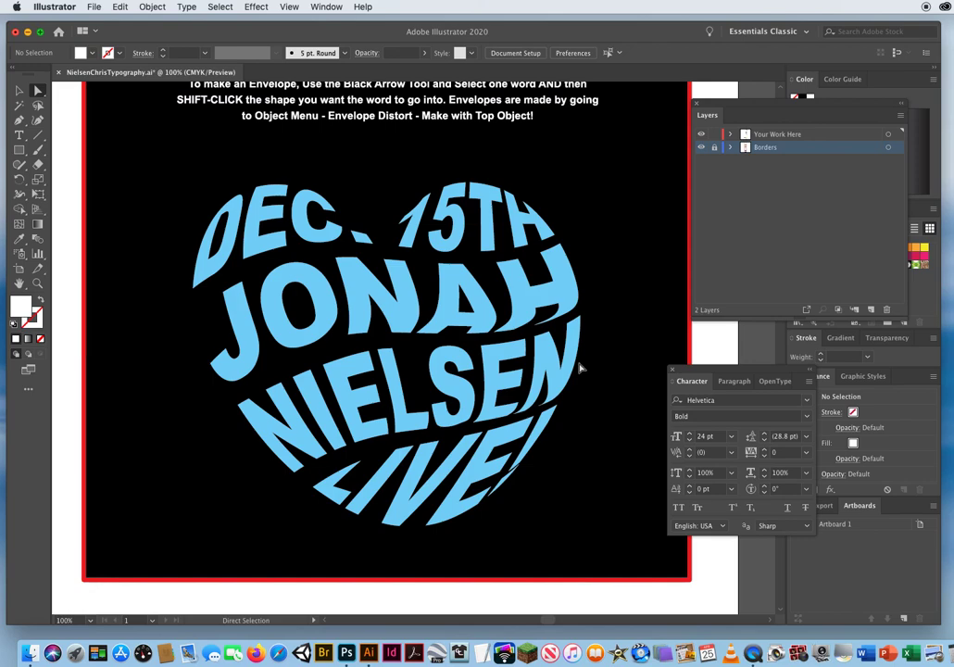
pyautogui.click(564, 404)
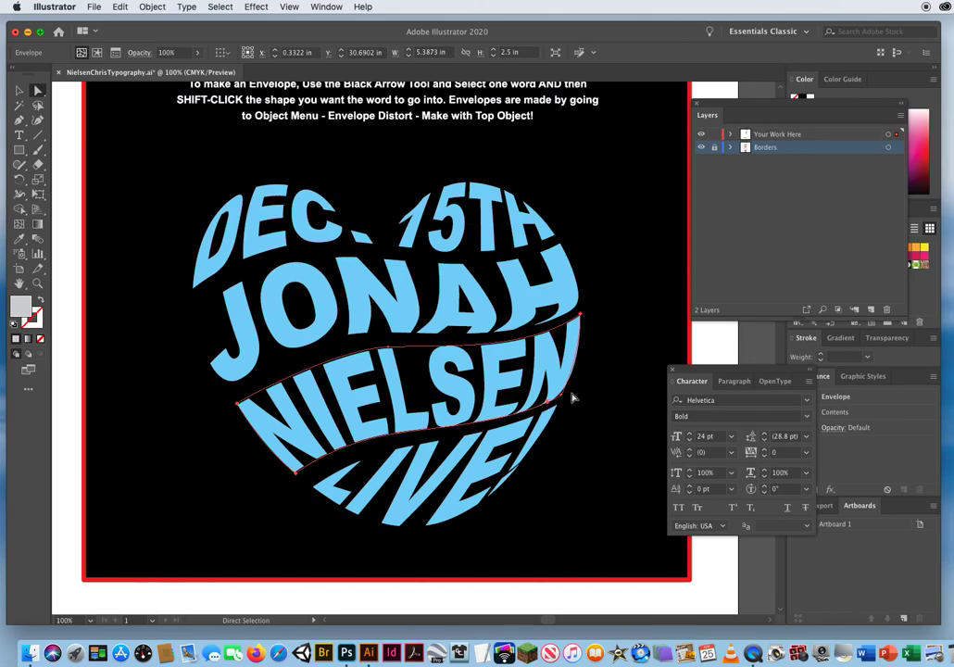
pyautogui.moveTo(564, 400); pyautogui.dragTo(626, 342)
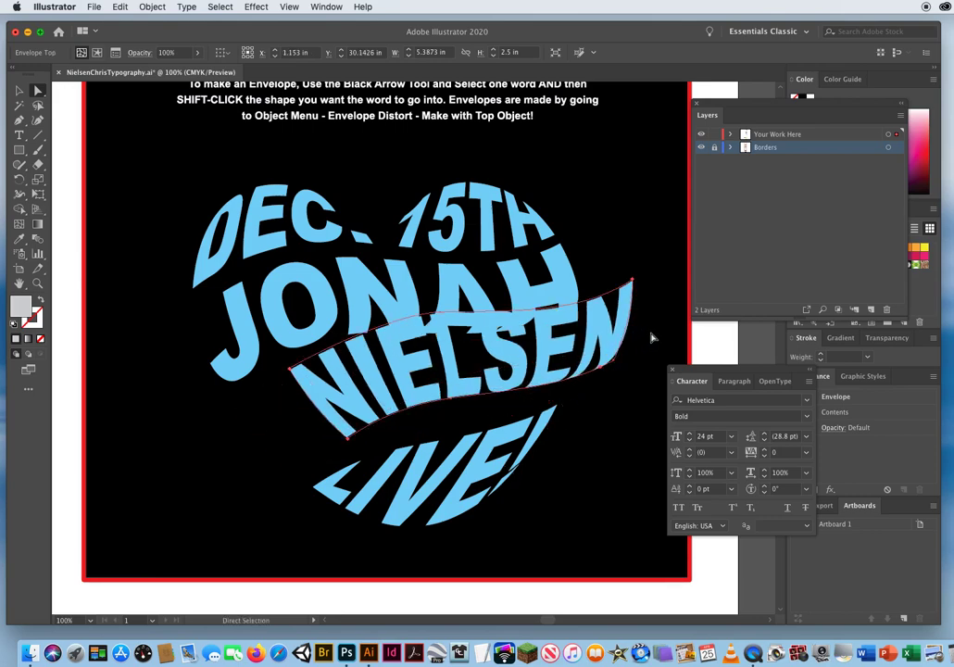
pyautogui.click(121, 6)
pyautogui.click(139, 21)
pyautogui.click(120, 7)
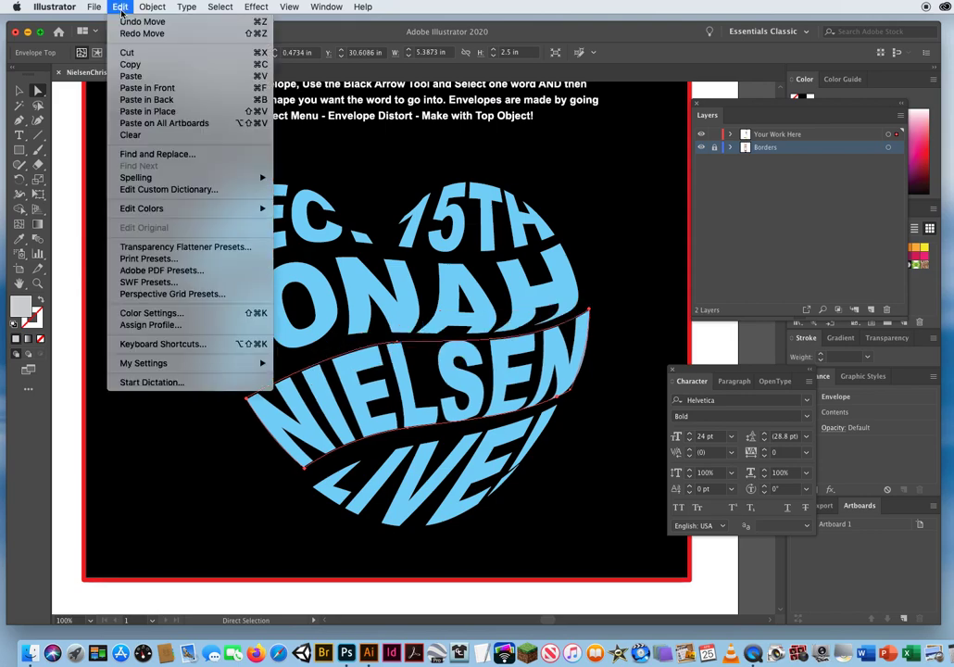
pyautogui.click(130, 22)
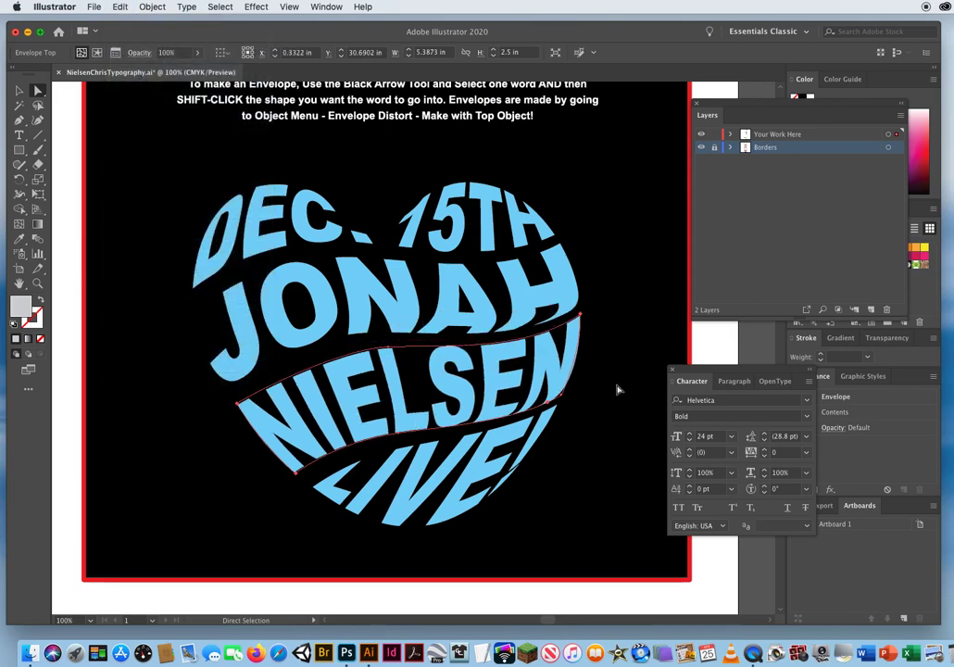
pyautogui.click(613, 391)
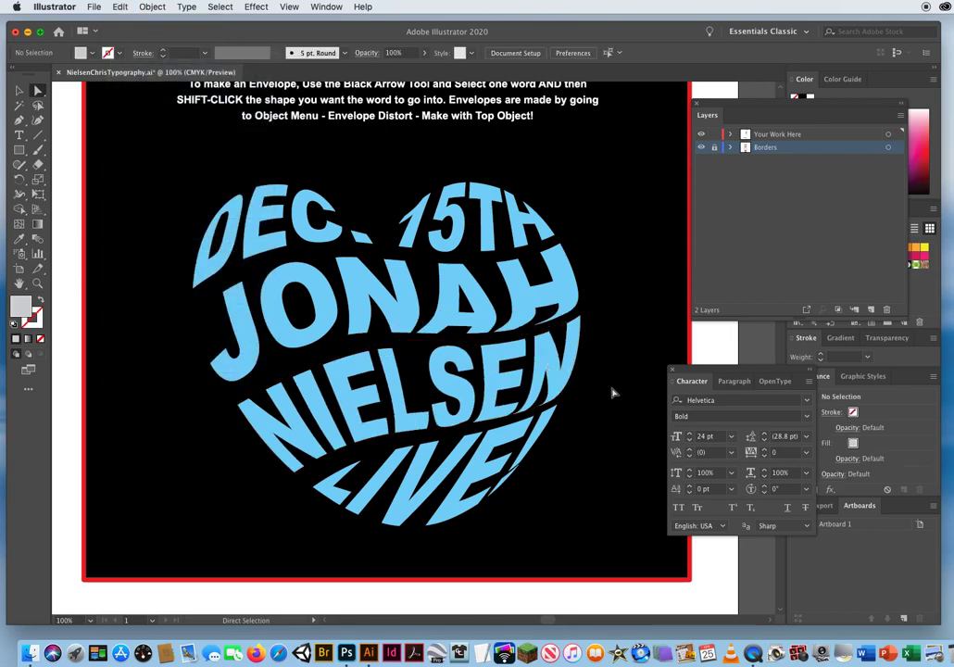
# Pull the last-name envelope's lower-right corner point aside, move the neighbouring bottom-edge point into its place, and delete the displaced point.
pyautogui.click(562, 399)
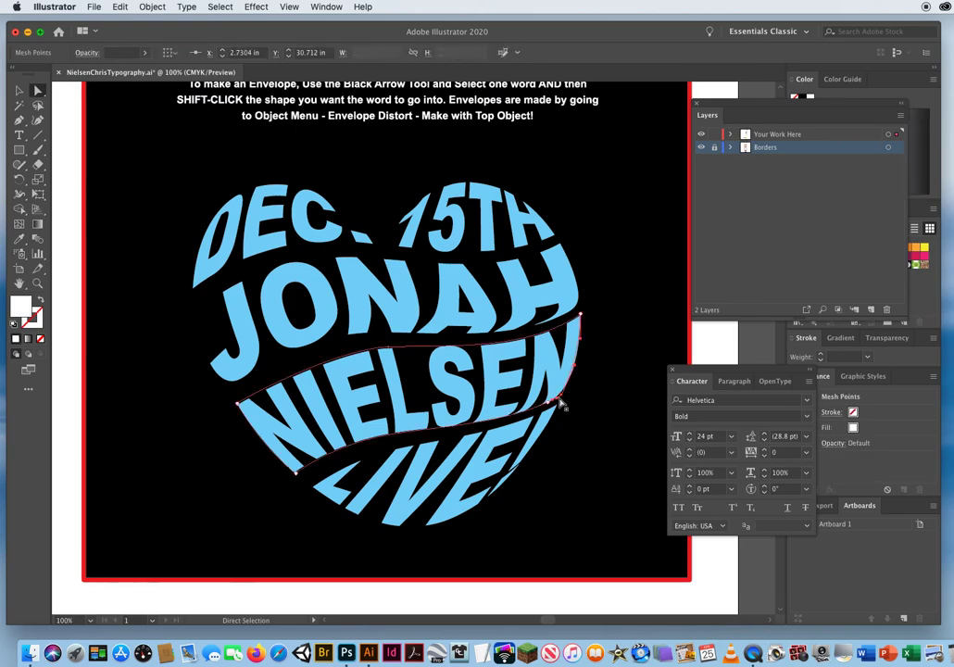
pyautogui.moveTo(562, 399); pyautogui.dragTo(667, 328)
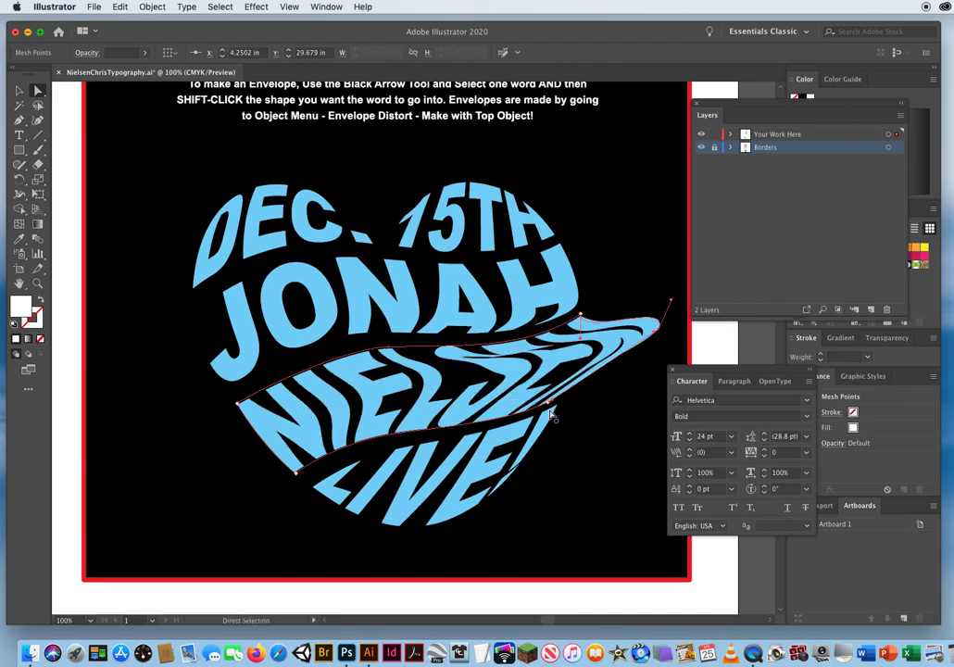
pyautogui.moveTo(548, 403); pyautogui.dragTo(562, 397)
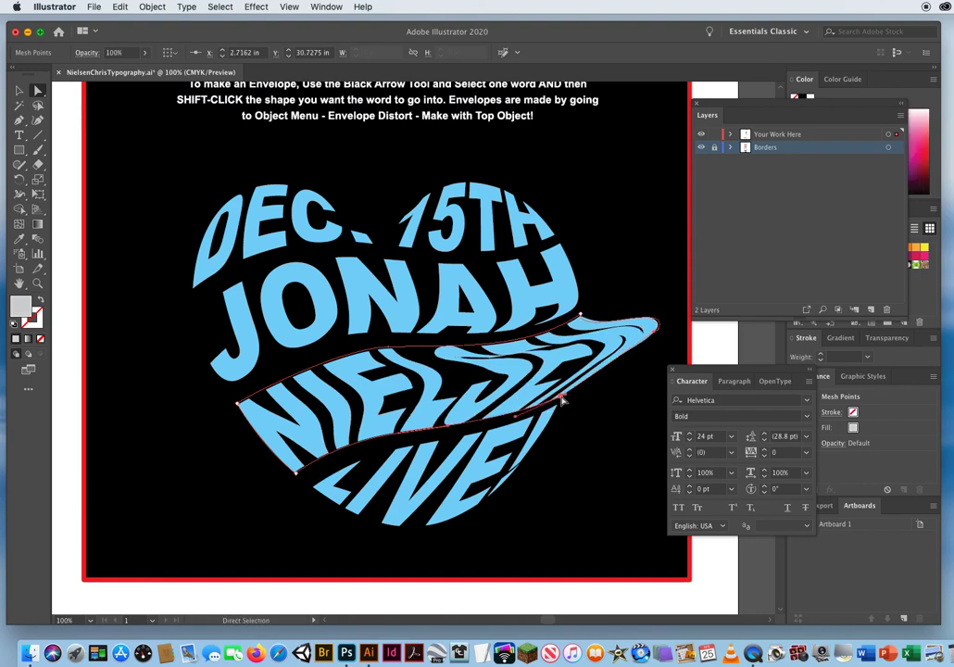
pyautogui.click(658, 331)
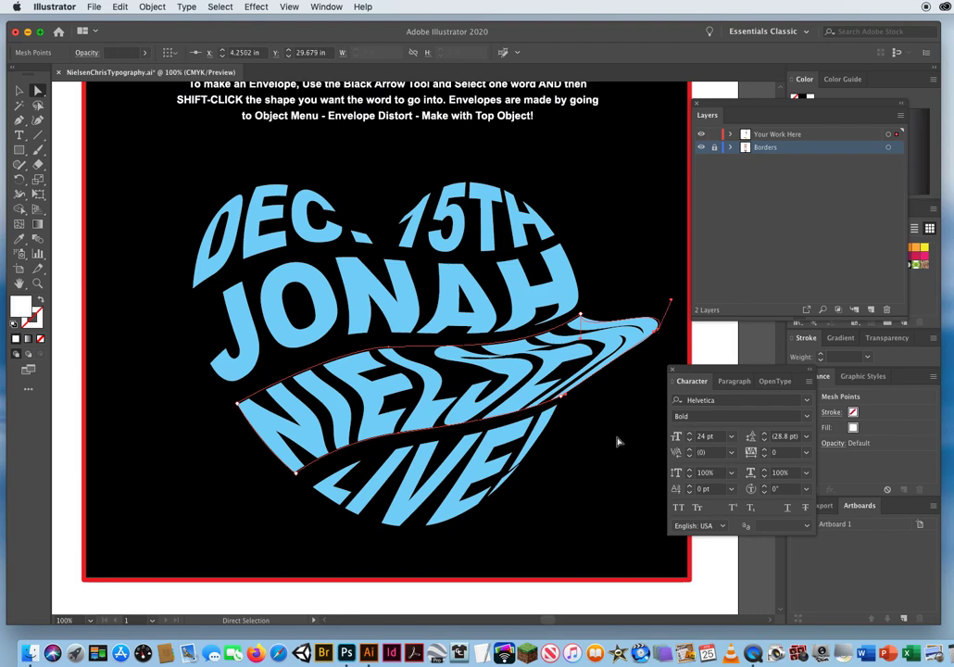
pyautogui.press('super+z')
pyautogui.press('super+z')
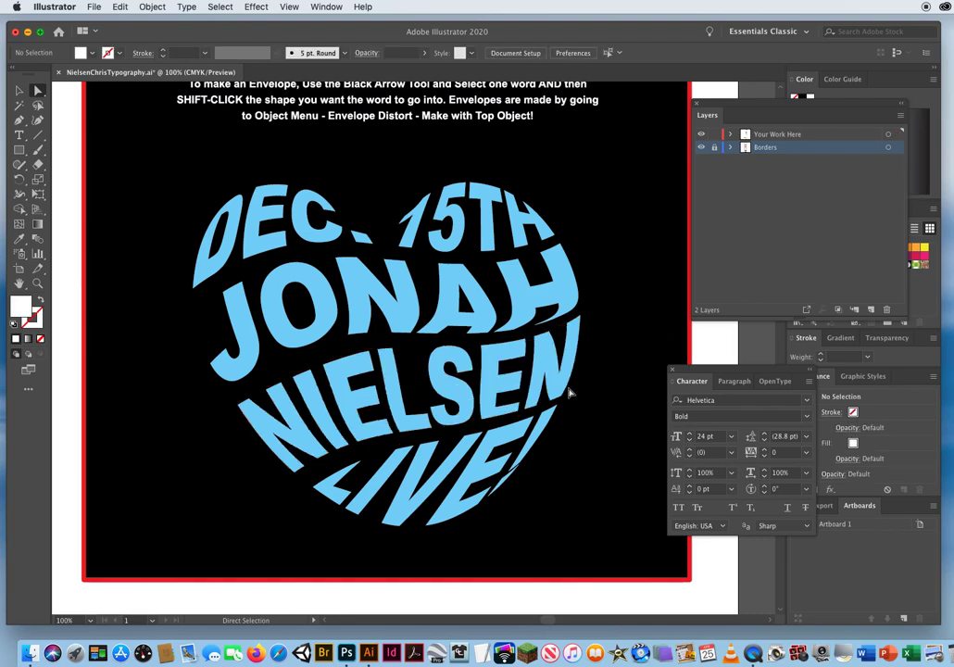
# Adjust the direction handle at the last-name envelope's lower-right corner so its right edge follows the heart's outline, and deselect it.
pyautogui.click(570, 393)
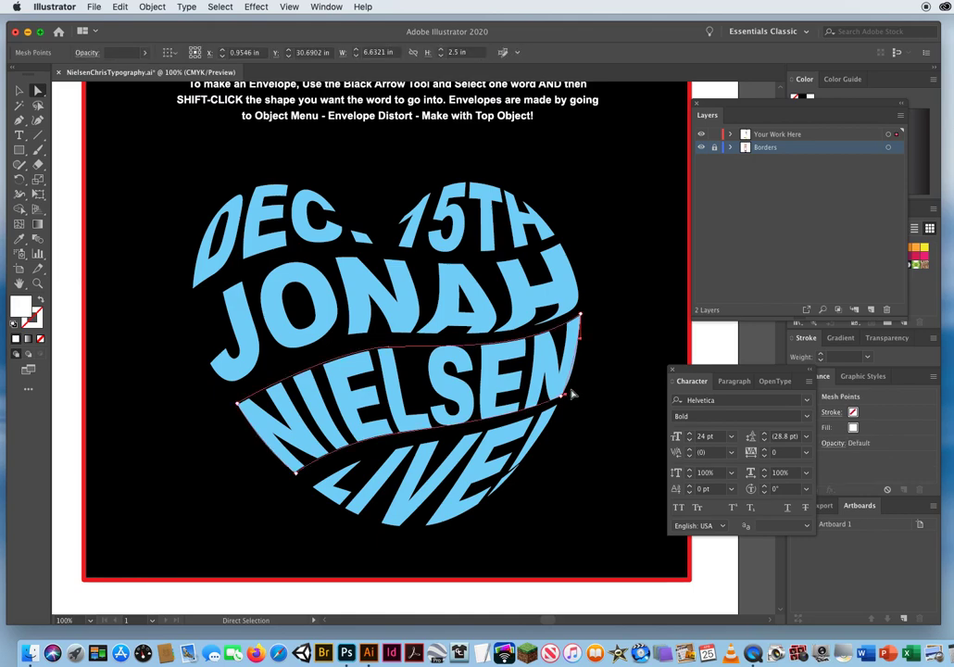
pyautogui.moveTo(575, 396); pyautogui.dragTo(575, 367)
pyautogui.click(624, 367)
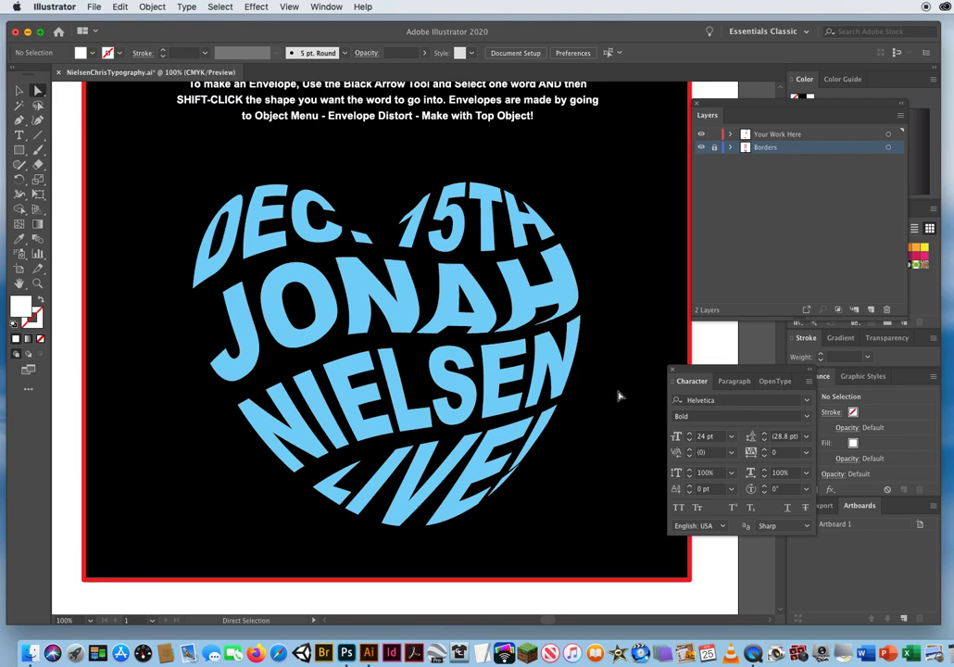
# Pull the first-name envelope's lower-right corner point aside, move the neighbouring bottom-edge point into its place, and delete the displaced point.
pyautogui.click(576, 280)
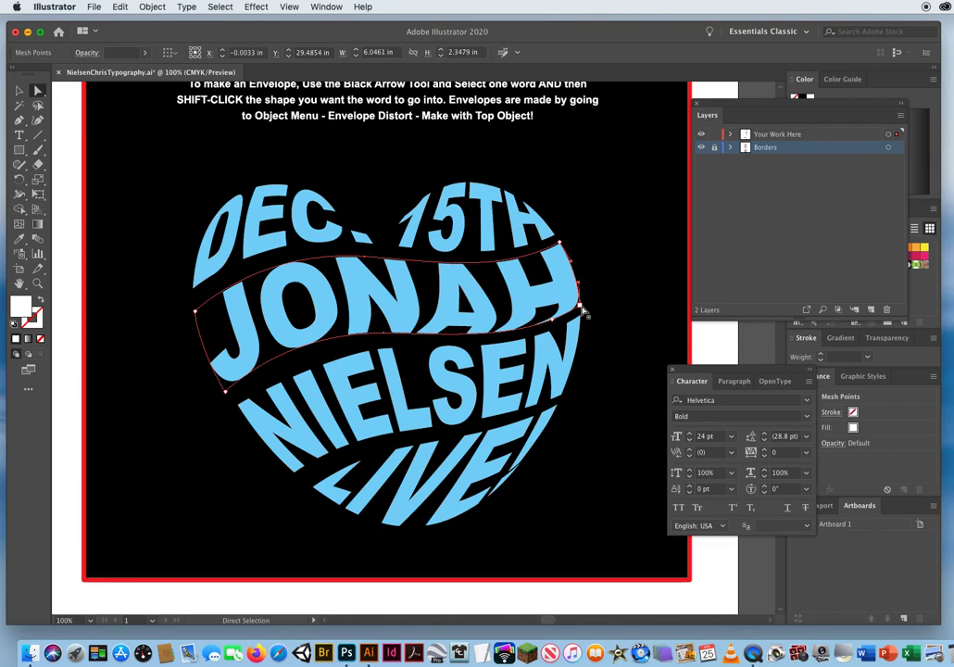
pyautogui.moveTo(580, 306); pyautogui.dragTo(667, 273)
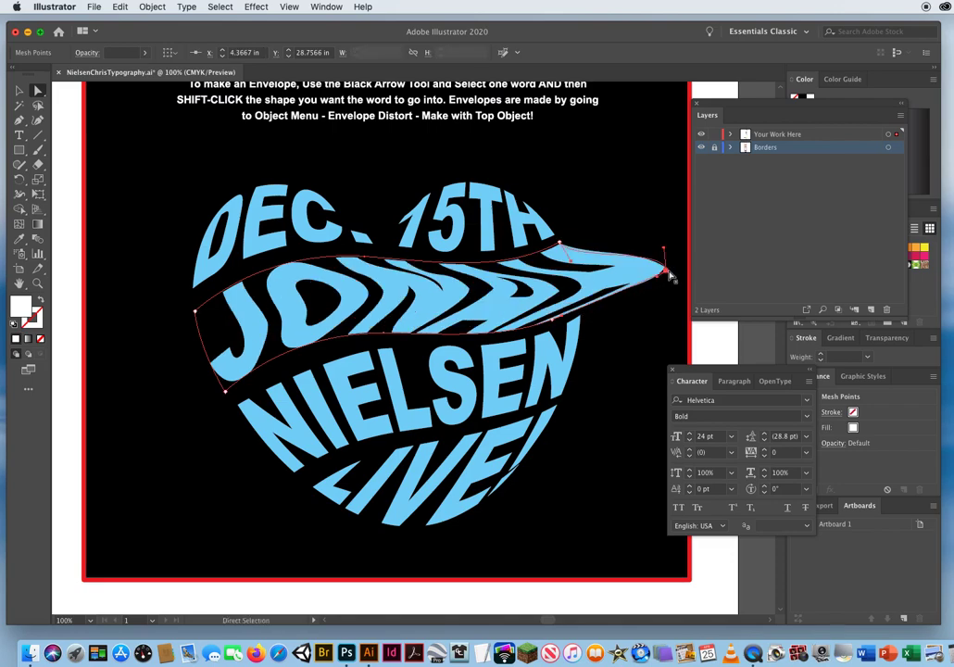
pyautogui.click(552, 321)
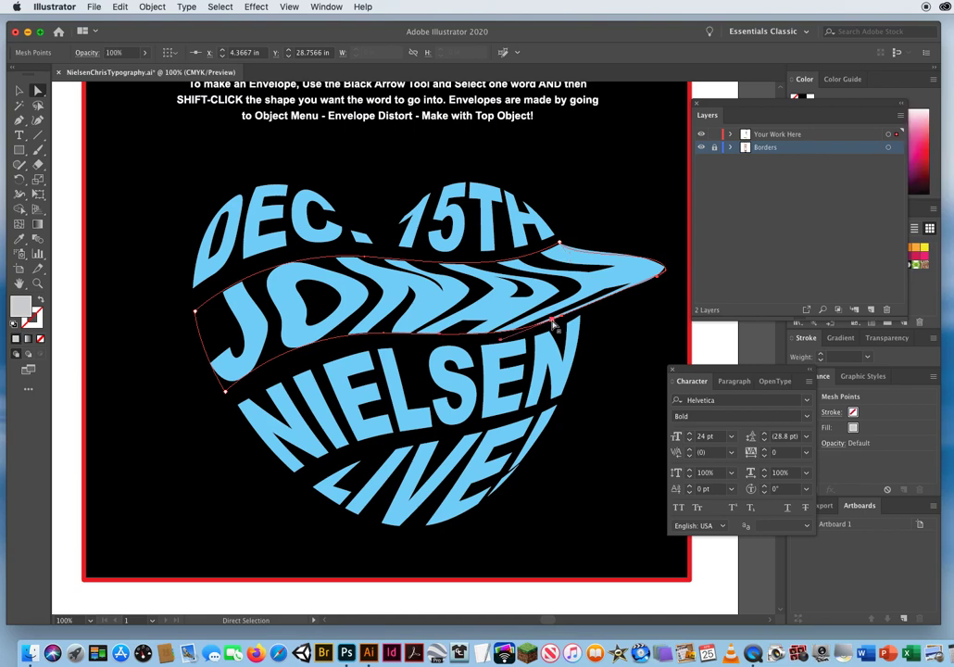
pyautogui.moveTo(552, 321); pyautogui.dragTo(579, 313)
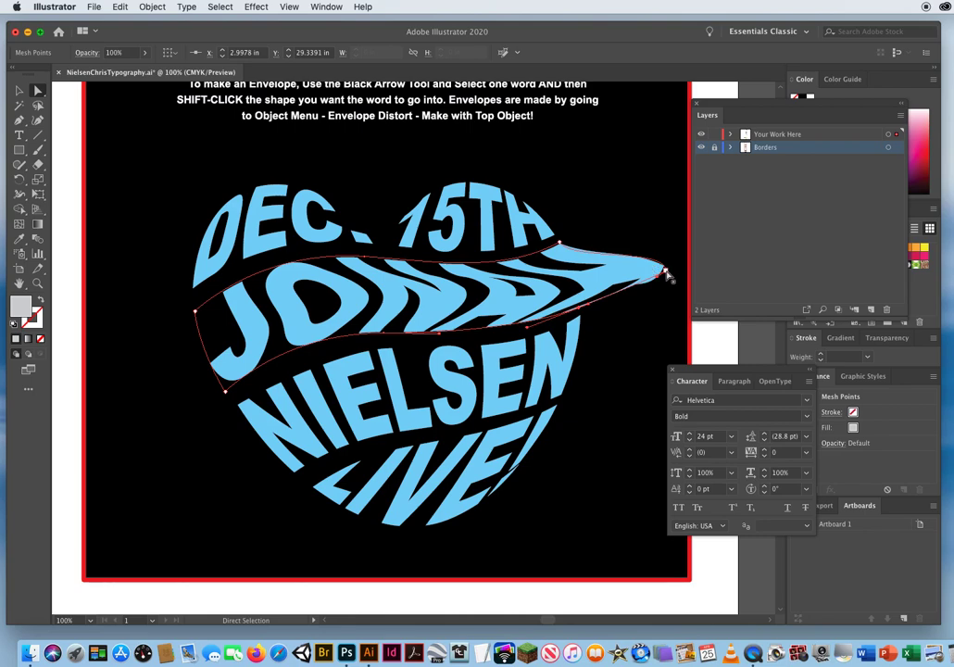
pyautogui.click(664, 270)
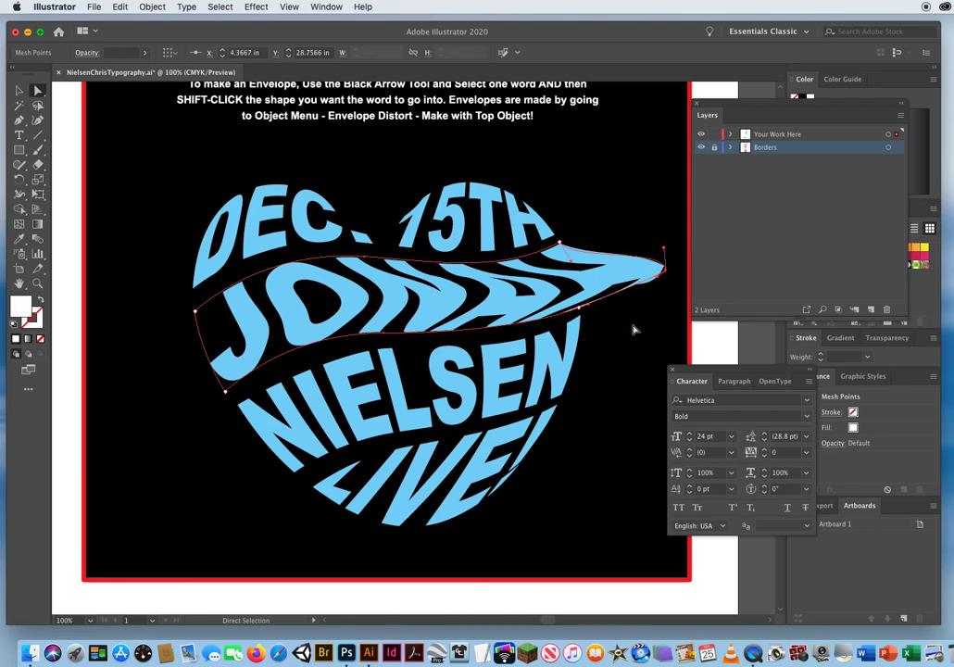
pyautogui.press('super+z')
pyautogui.press('super+z')
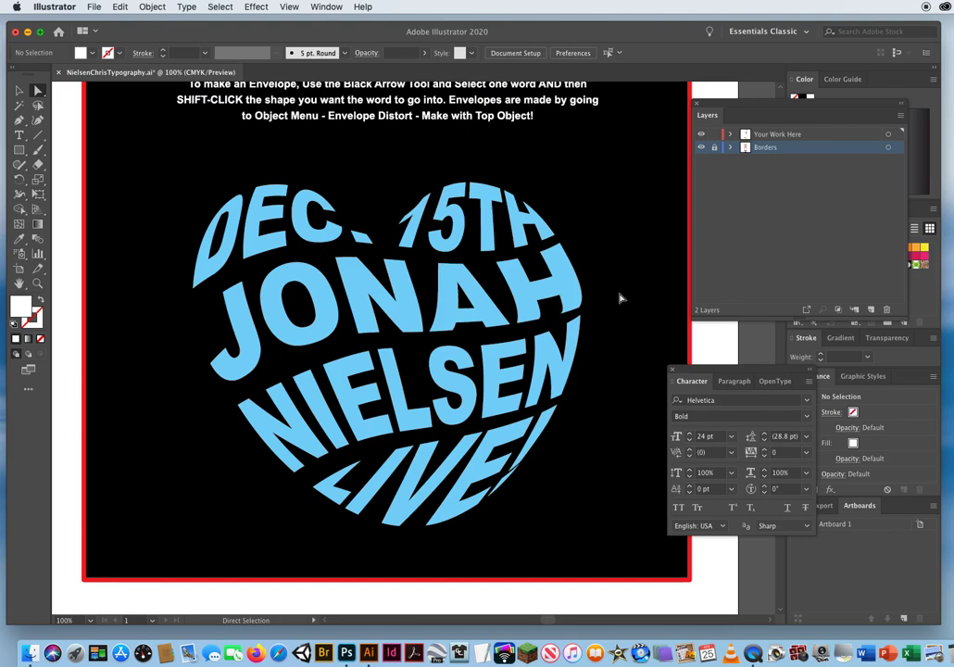
# Adjust the direction handle at the first-name envelope's lower-right corner so its right edge follows the heart's curve, and deselect it.
pyautogui.click(581, 311)
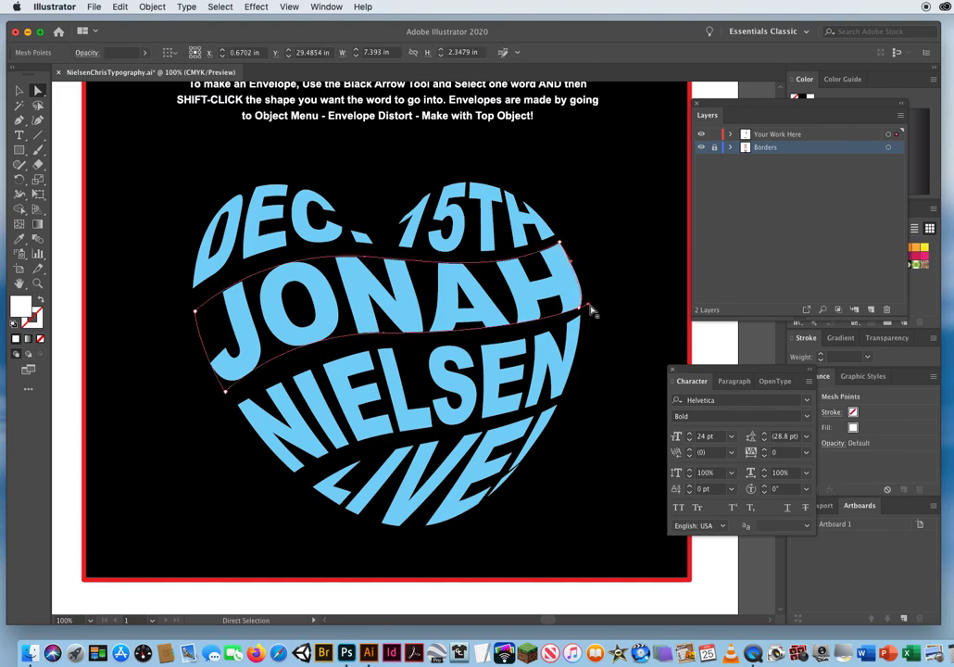
pyautogui.moveTo(589, 309)
pyautogui.mouseDown()
pyautogui.moveTo(677, 279)
pyautogui.moveTo(612, 319)
pyautogui.moveTo(579, 308)
pyautogui.mouseUp()
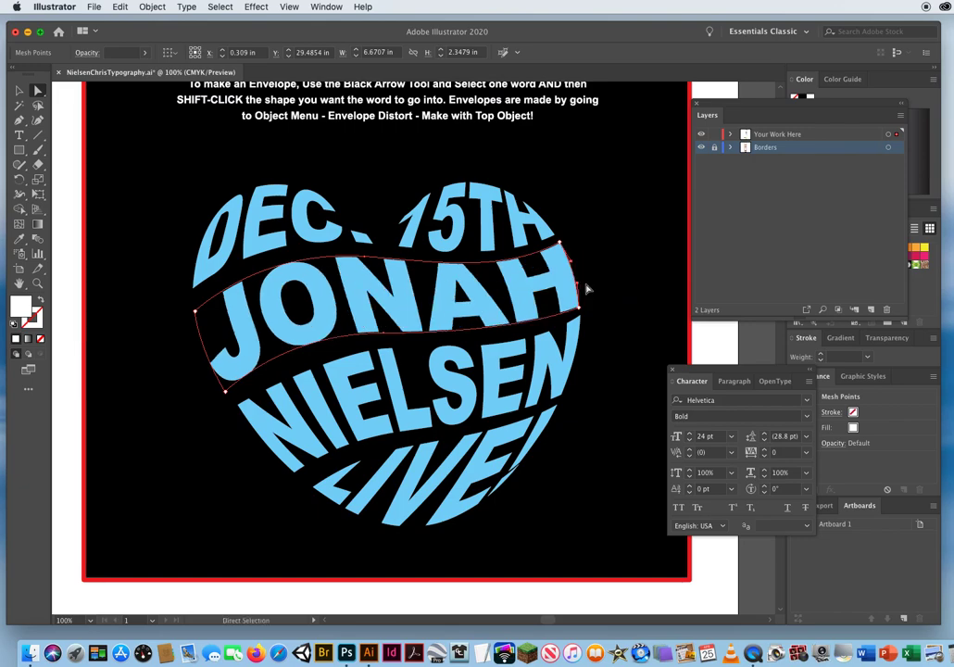
pyautogui.click(169, 220)
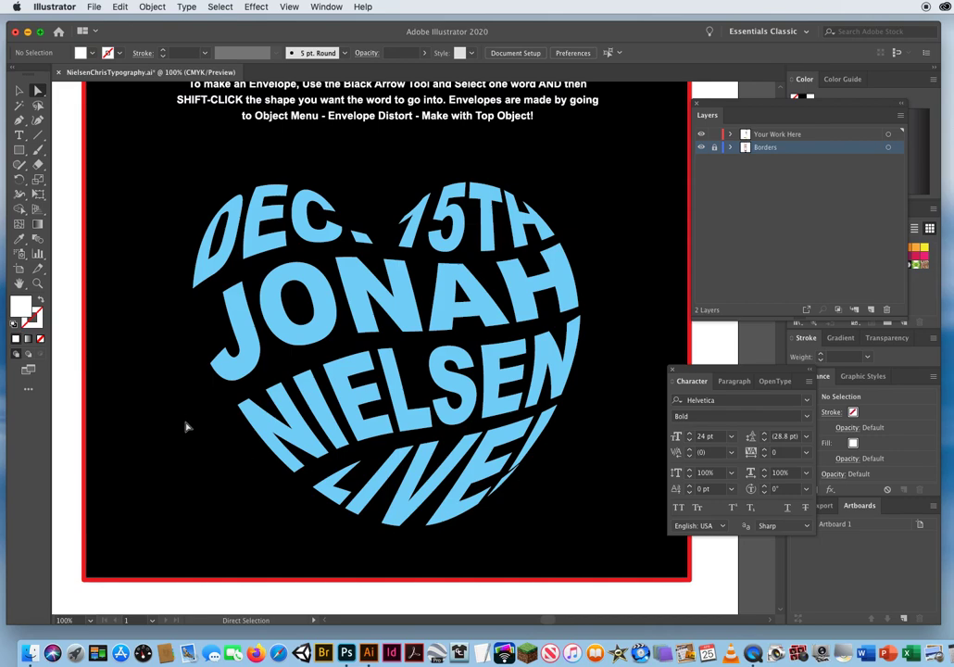
# Save the document and activate the Selection tool.
pyautogui.press('v')
pyautogui.press('super+s')
pyautogui.click(20, 91)
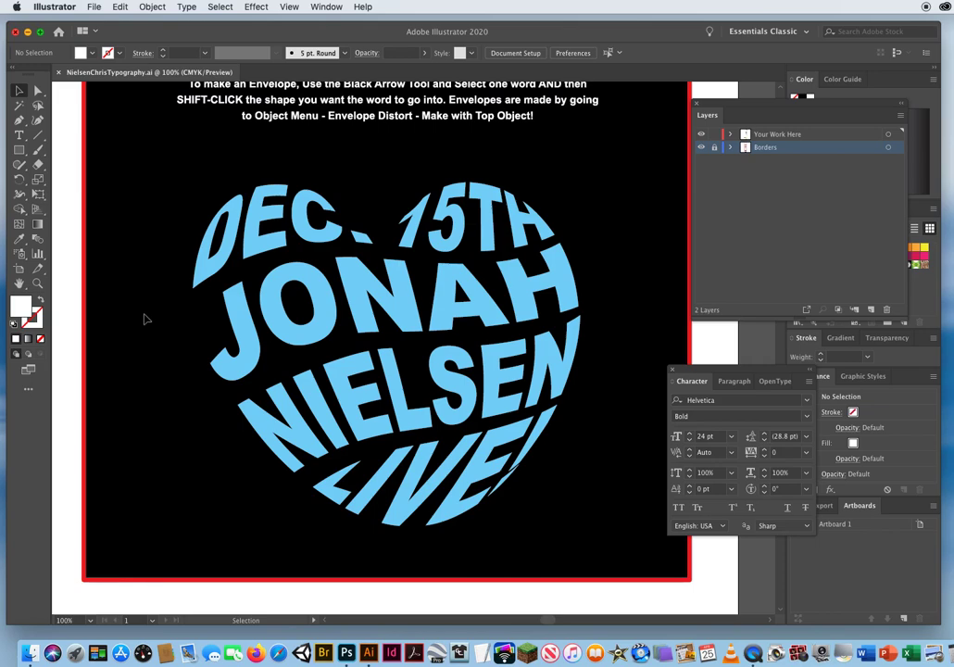
# Try to apply a red fill directly to all the selected heart envelopes, and deselect them.
pyautogui.moveTo(731, 106); pyautogui.dragTo(602, 118)
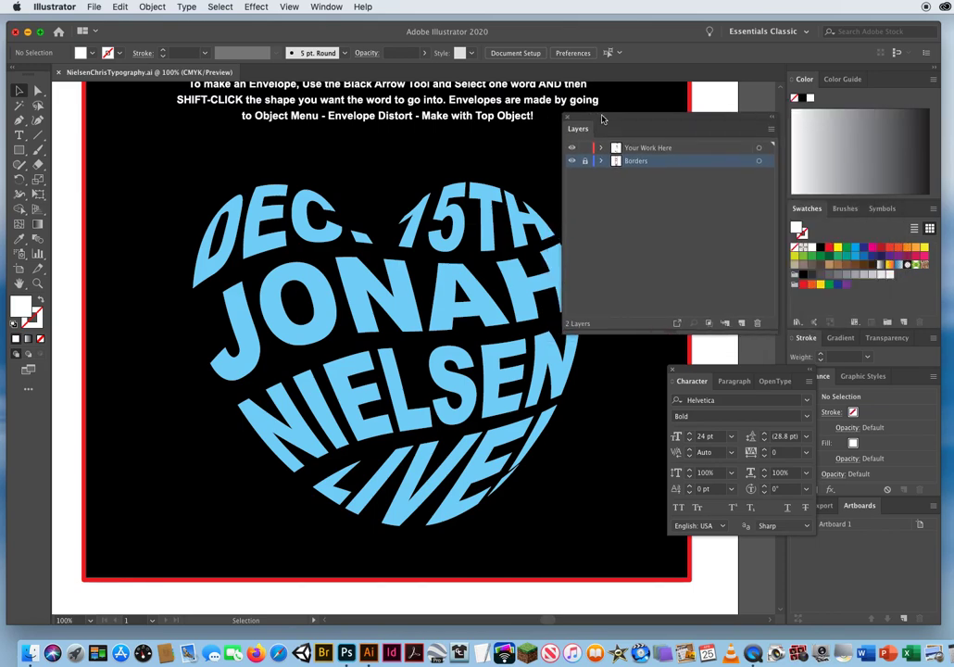
pyautogui.moveTo(167, 159); pyautogui.dragTo(524, 532)
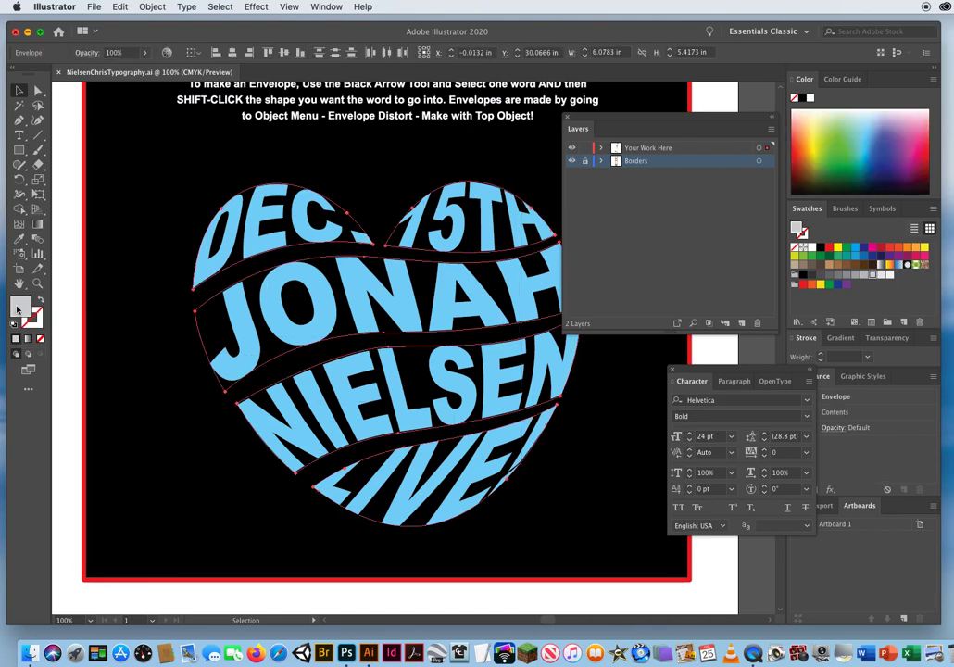
pyautogui.click(828, 248)
pyautogui.moveTo(607, 121); pyautogui.dragTo(657, 119)
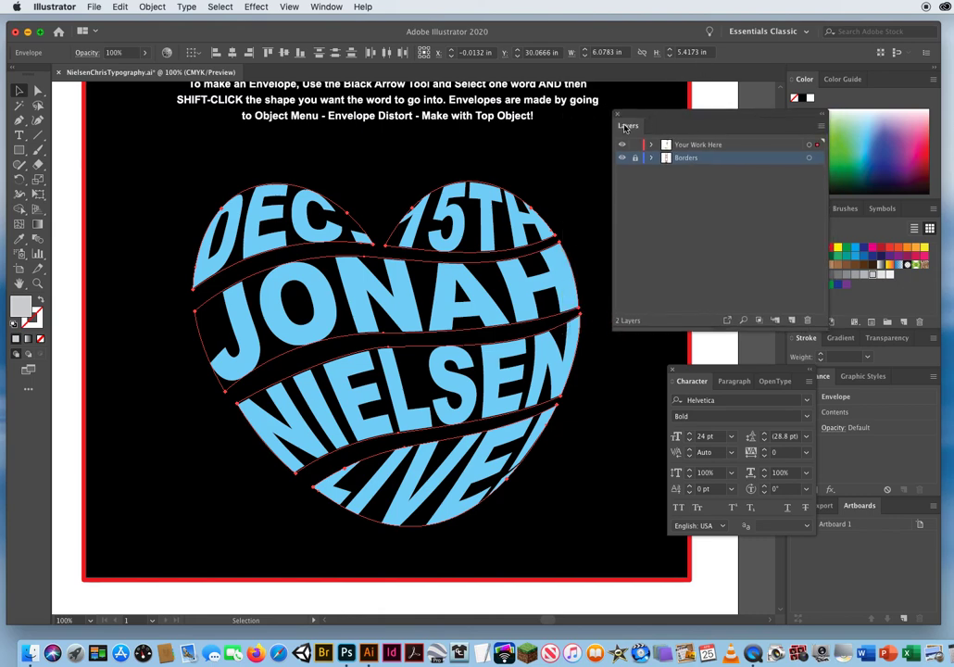
pyautogui.click(135, 288)
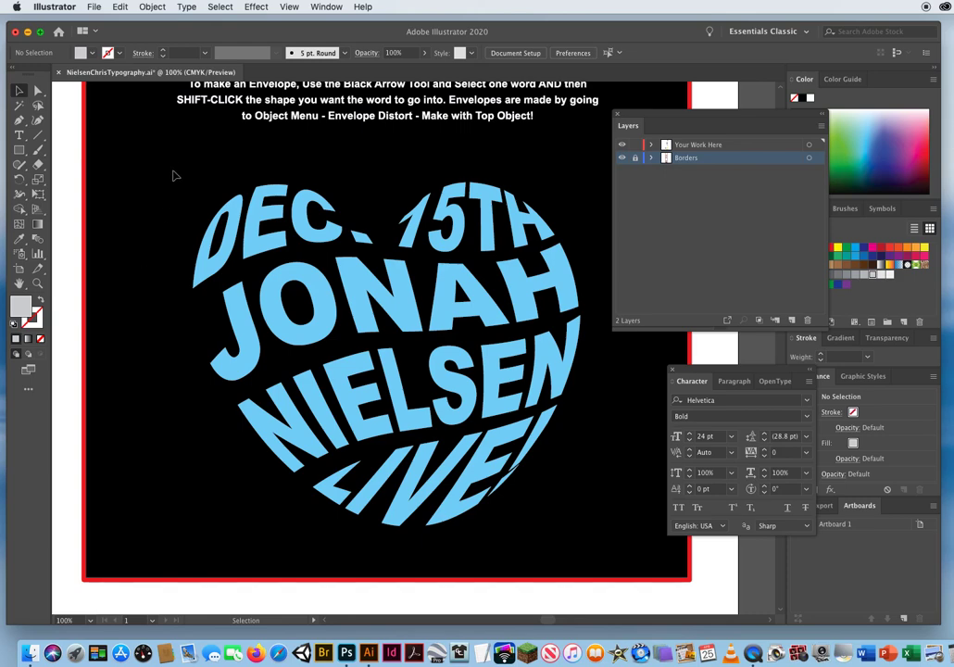
# Select all the heart's envelopes, examine their shapes in Outline view, and return to Preview.
pyautogui.moveTo(208, 188); pyautogui.dragTo(583, 491)
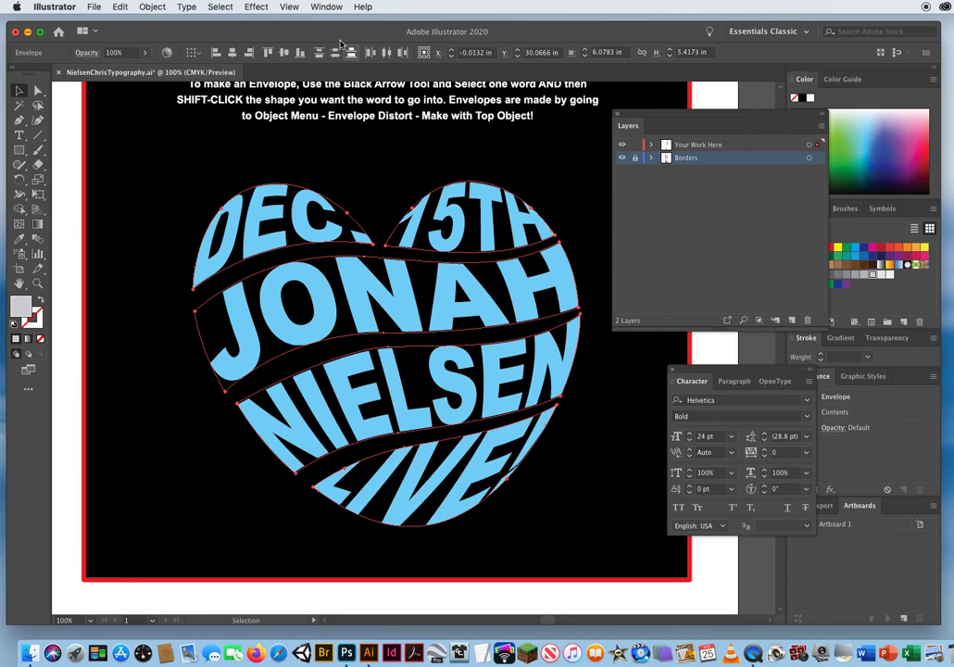
pyautogui.click(294, 8)
pyautogui.click(292, 26)
pyautogui.click(289, 7)
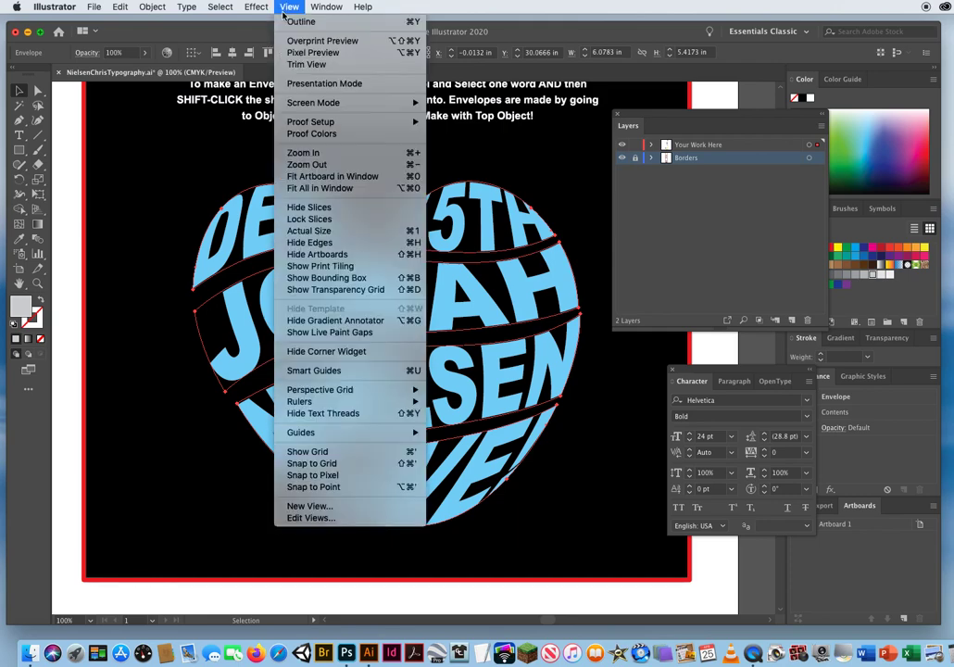
pyautogui.click(292, 23)
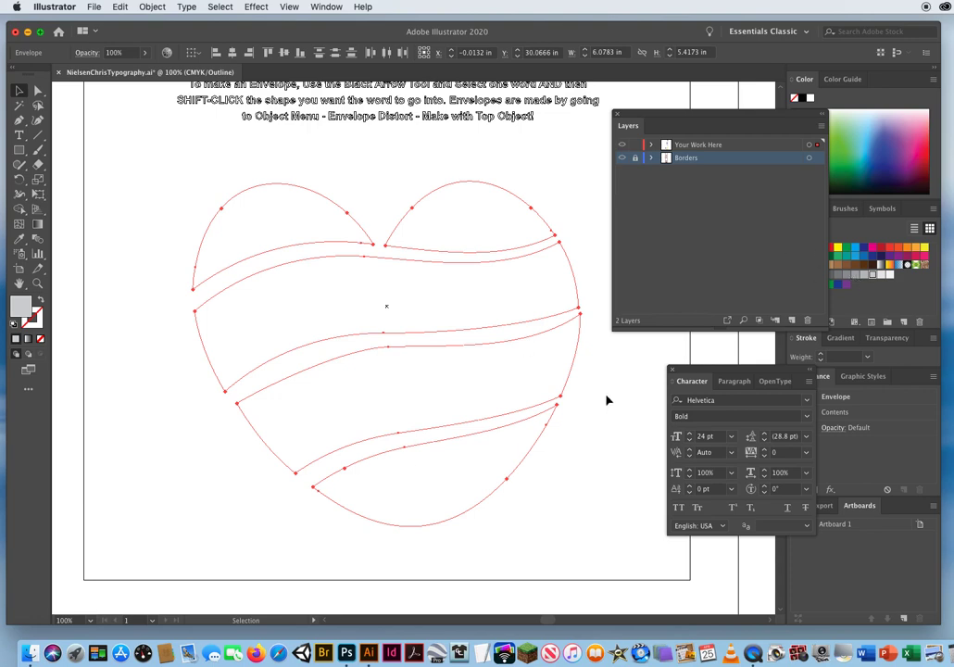
pyautogui.click(287, 7)
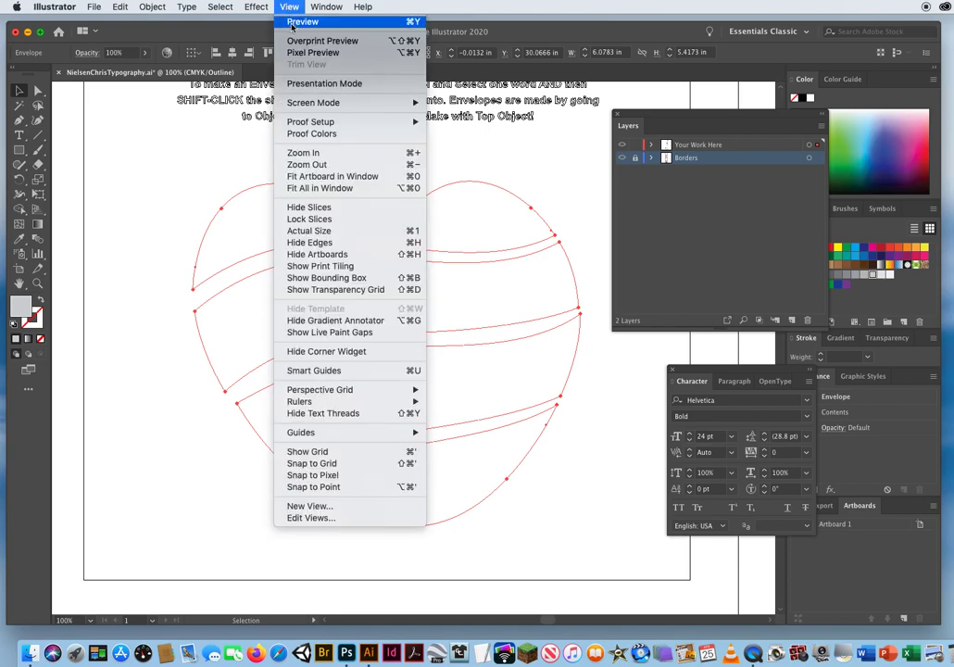
pyautogui.click(302, 21)
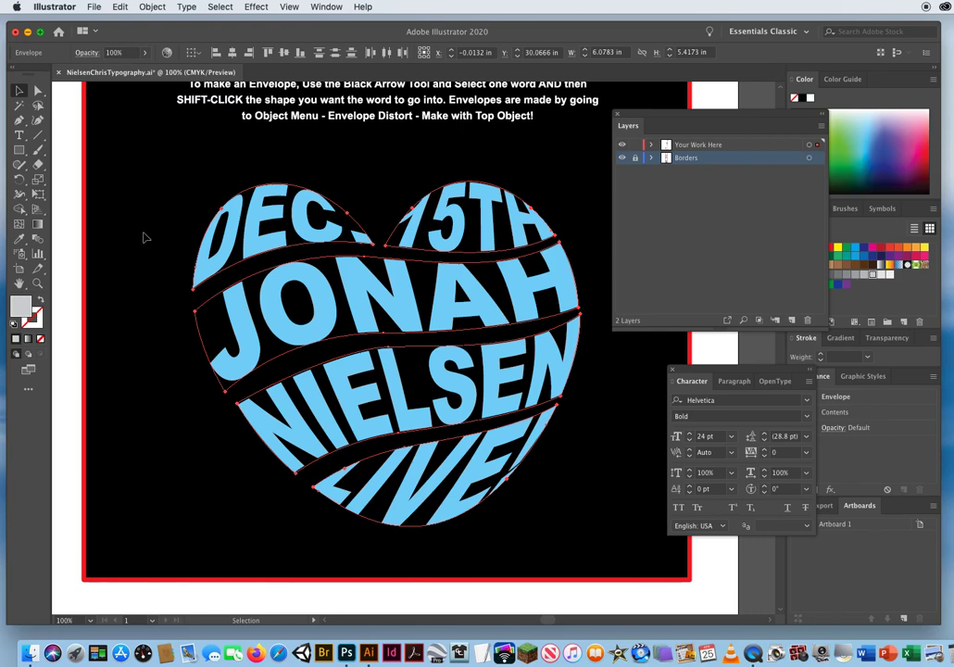
# Switch all the heart's envelopes to Edit Contents mode to reach the original text inside them.
pyautogui.moveTo(173, 192); pyautogui.dragTo(539, 497)
pyautogui.click(153, 8)
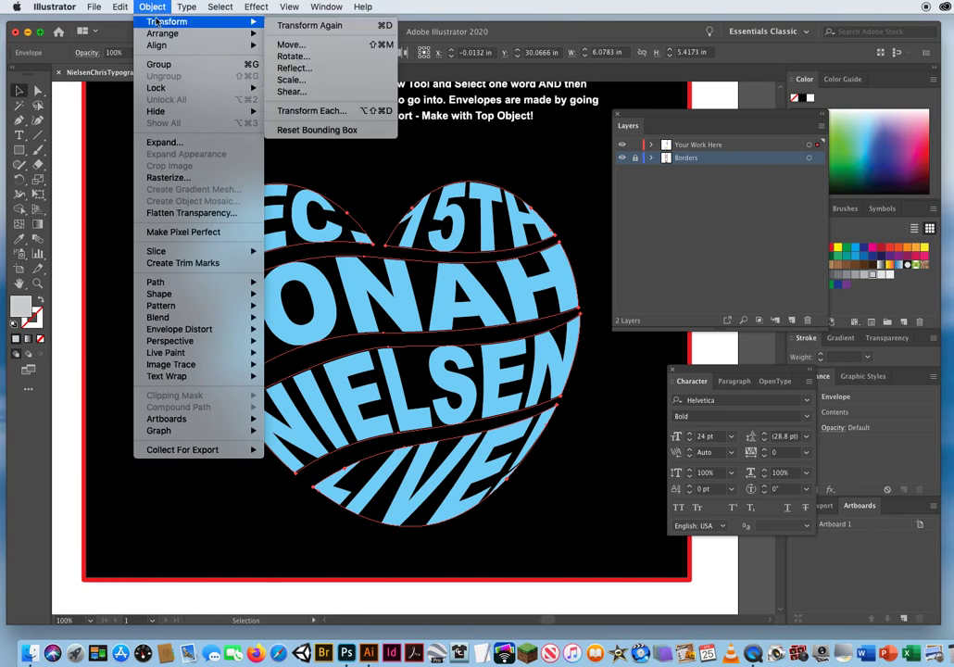
pyautogui.moveTo(170, 330)
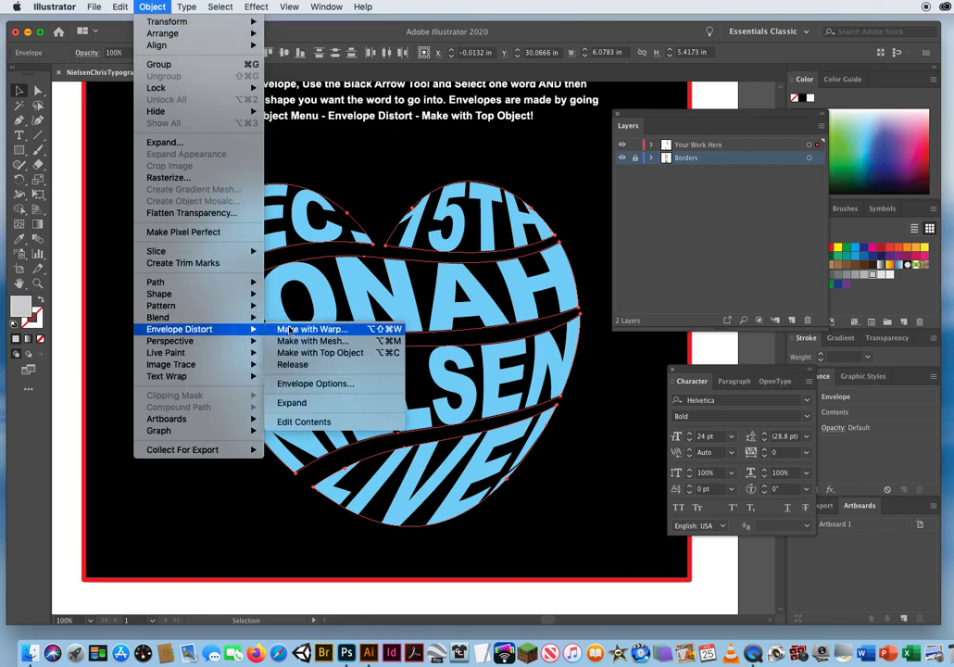
pyautogui.click(304, 422)
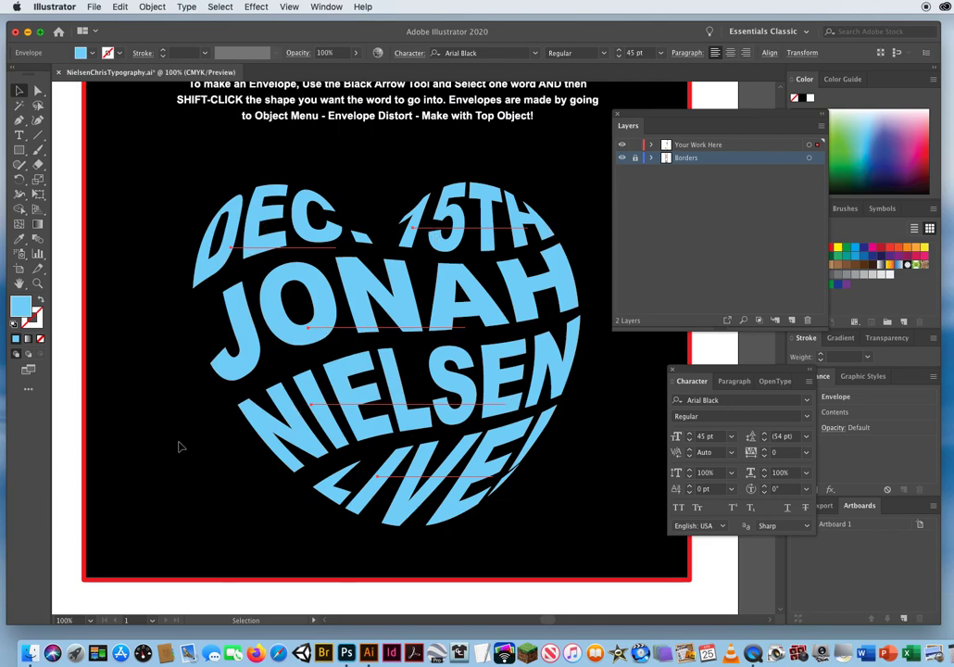
# Examine the undistorted words inside the envelopes in Outline view, and return to Preview.
pyautogui.click(289, 7)
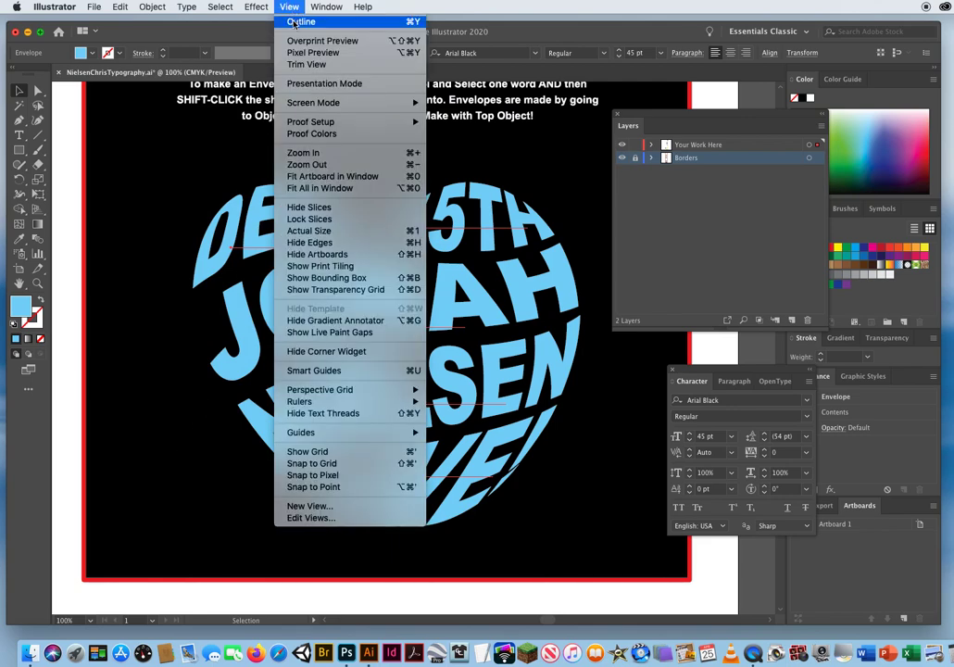
pyautogui.click(301, 21)
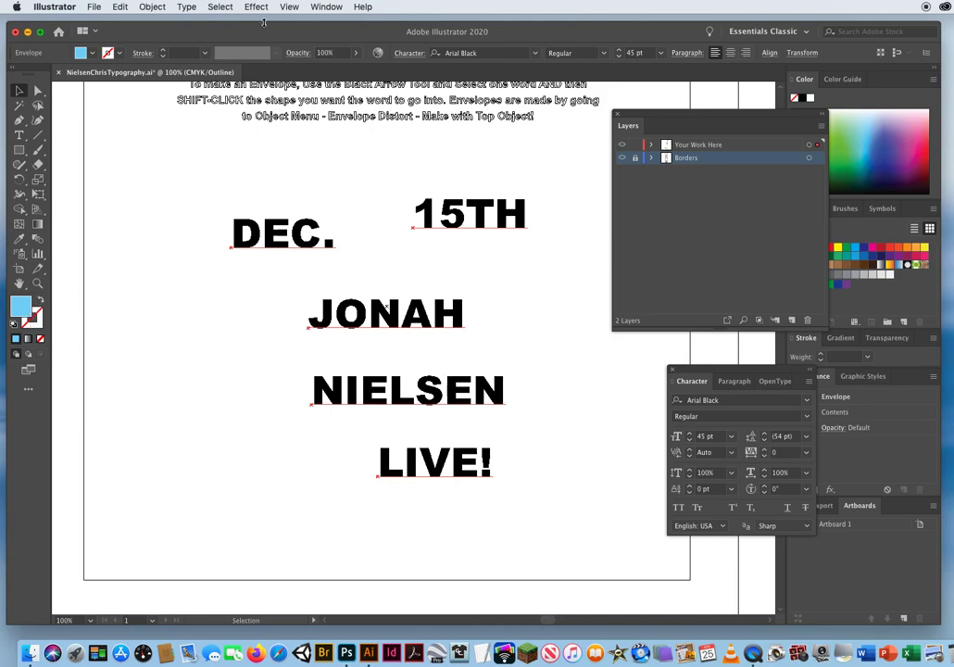
pyautogui.click(291, 8)
pyautogui.click(302, 22)
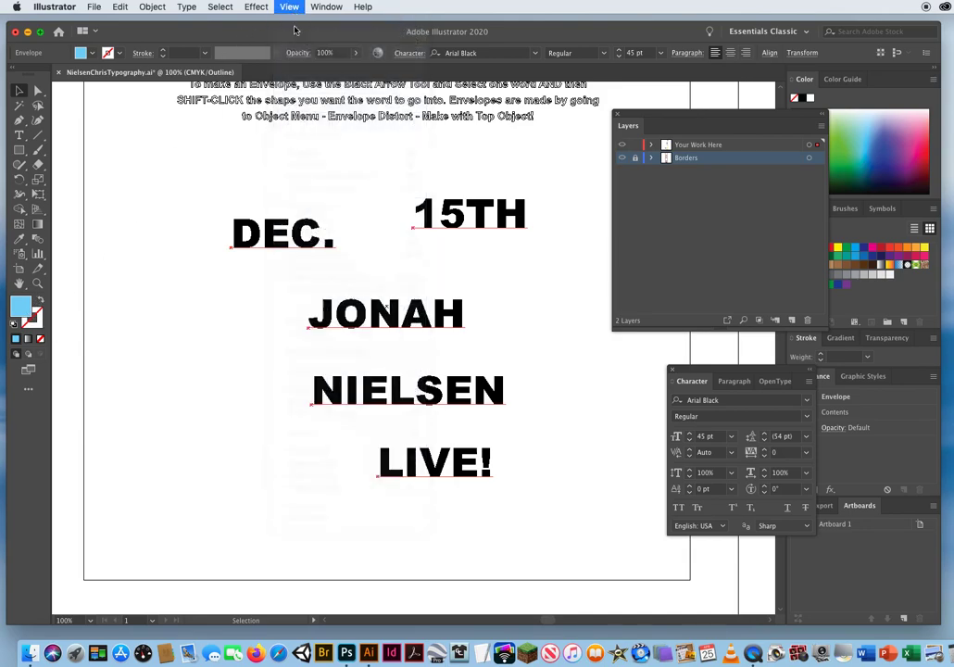
# Fill the words inside the heart's envelopes with red, switch them back to Edit Envelope mode, and deselect them.
pyautogui.moveTo(752, 116); pyautogui.dragTo(727, 112)
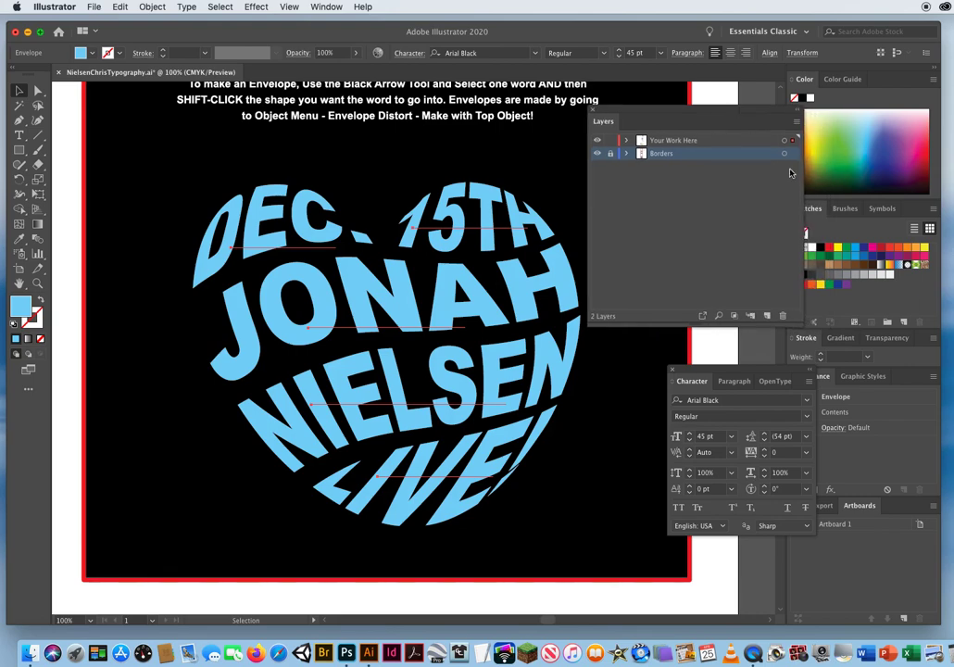
pyautogui.click(829, 248)
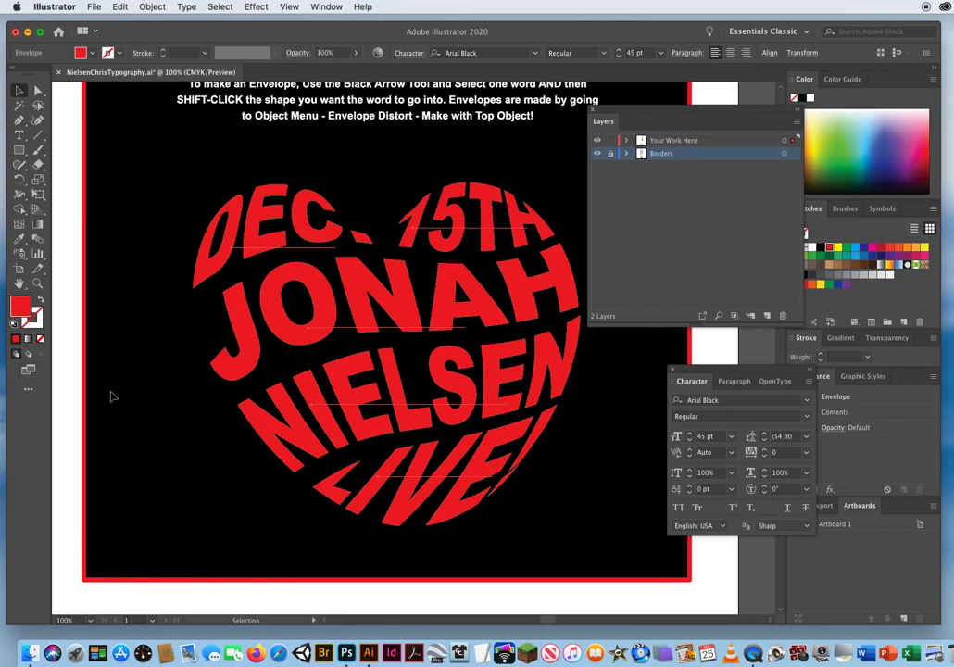
pyautogui.click(151, 7)
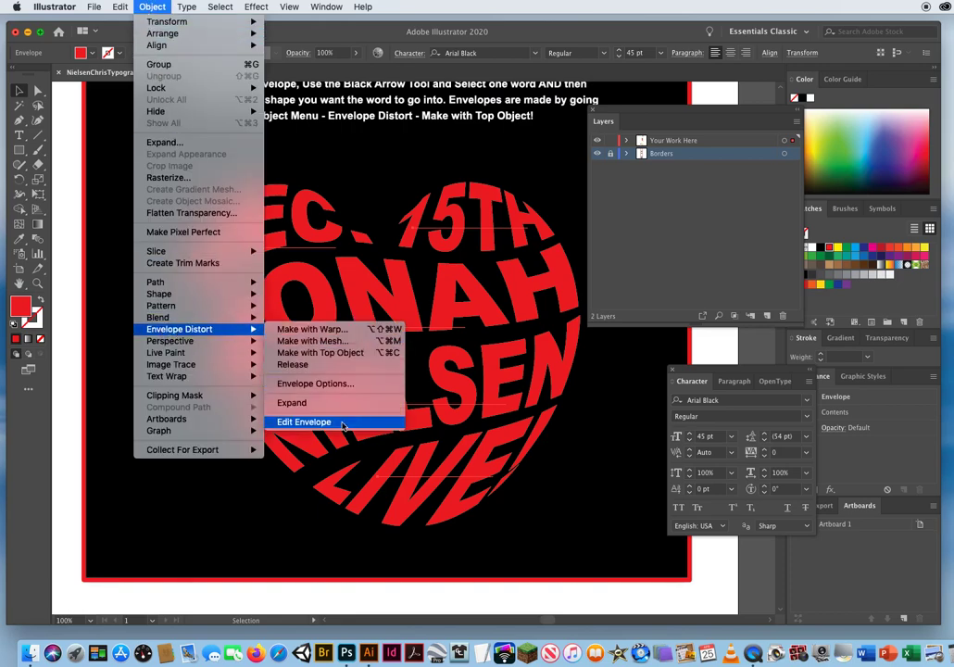
pyautogui.click(343, 425)
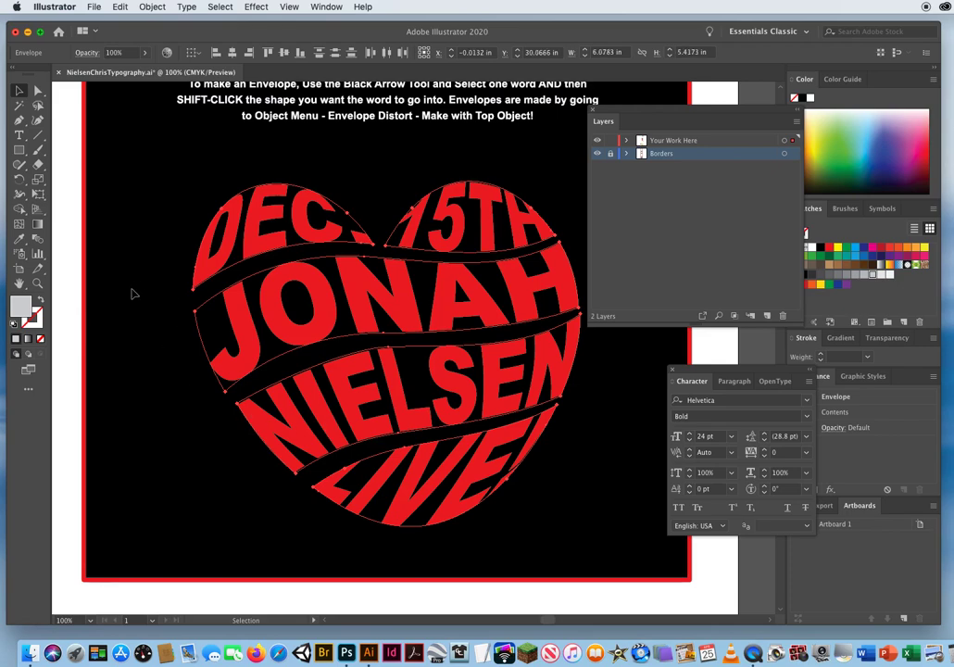
pyautogui.click(132, 294)
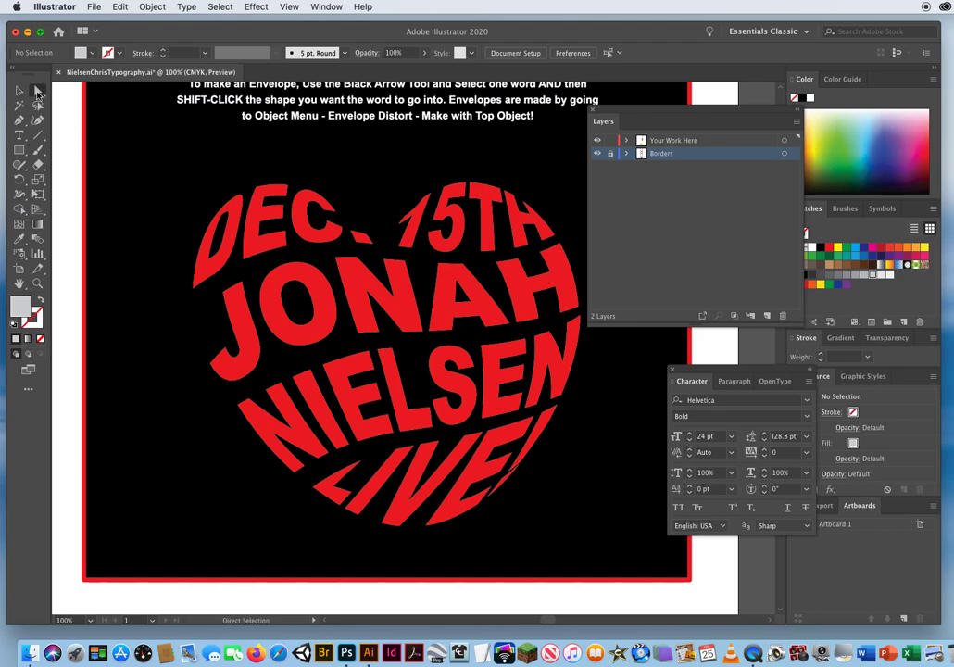
# Adjust the upper-left mesh point of the heart's third-line envelope with Direct Selection, deselect it, and save the document.
pyautogui.click(38, 92)
pyautogui.click(236, 407)
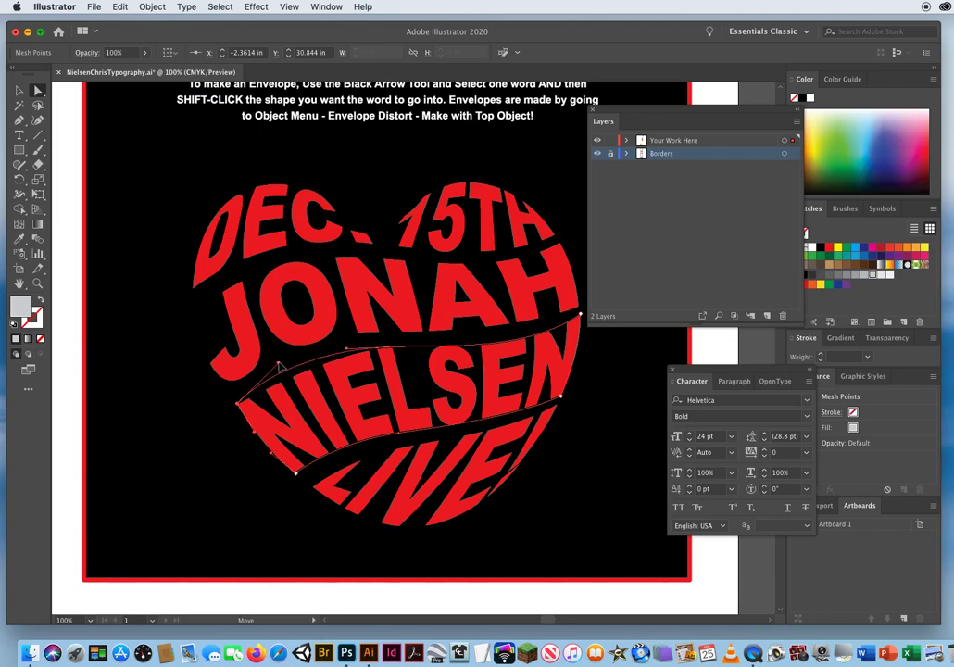
pyautogui.click(176, 554)
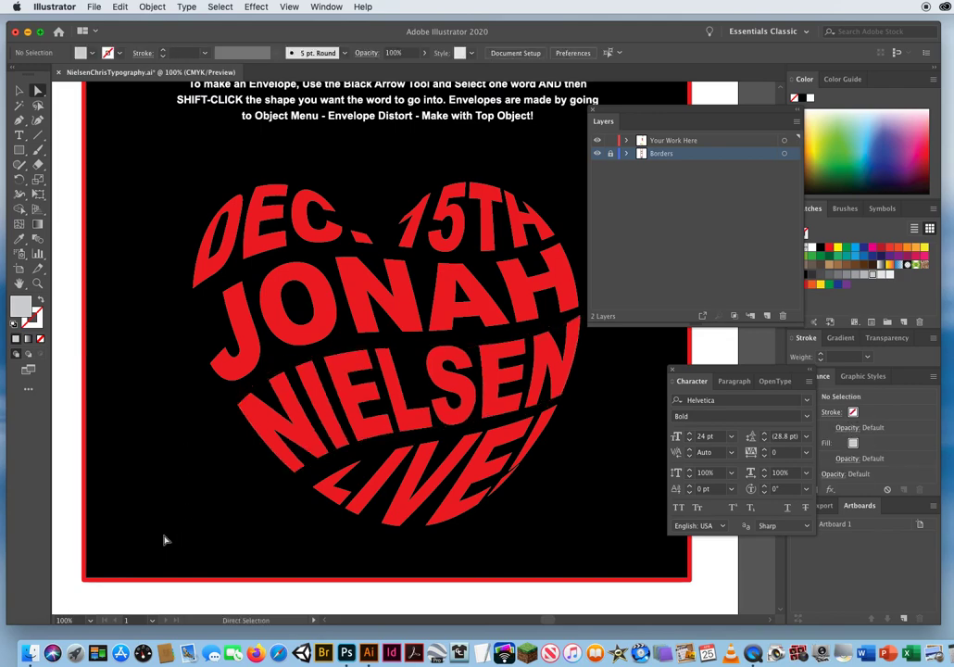
pyautogui.press('v')
pyautogui.press('super+s')
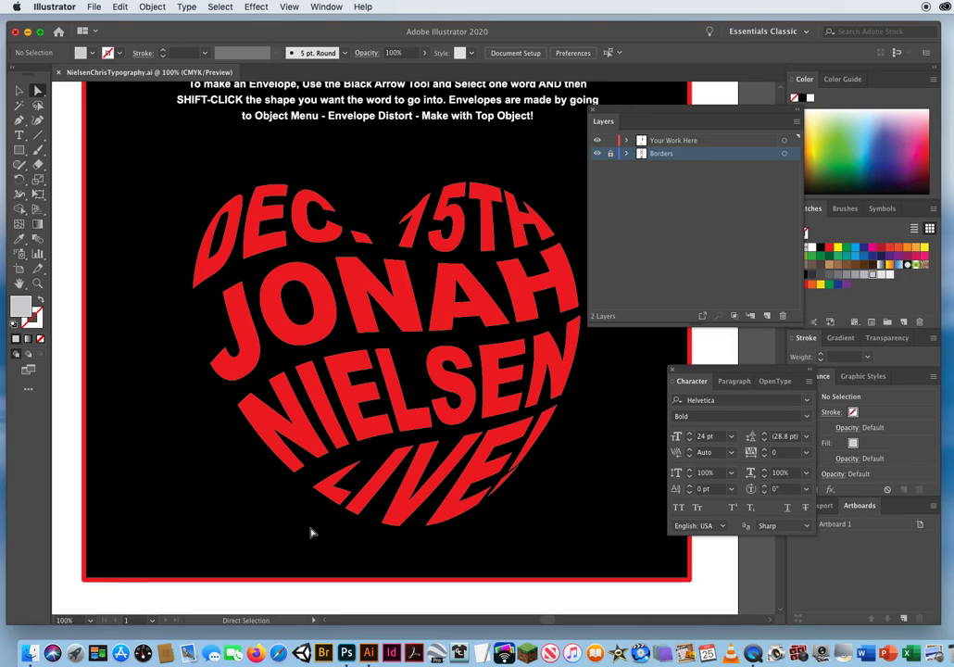
# Go to the SHRED exercise, select its text to examine the font and size settings, and deselect it.
pyautogui.press('space')
pyautogui.moveTo(344, 560); pyautogui.dragTo(334, 249)
pyautogui.moveTo(329, 520); pyautogui.dragTo(365, 325)
pyautogui.click(21, 91)
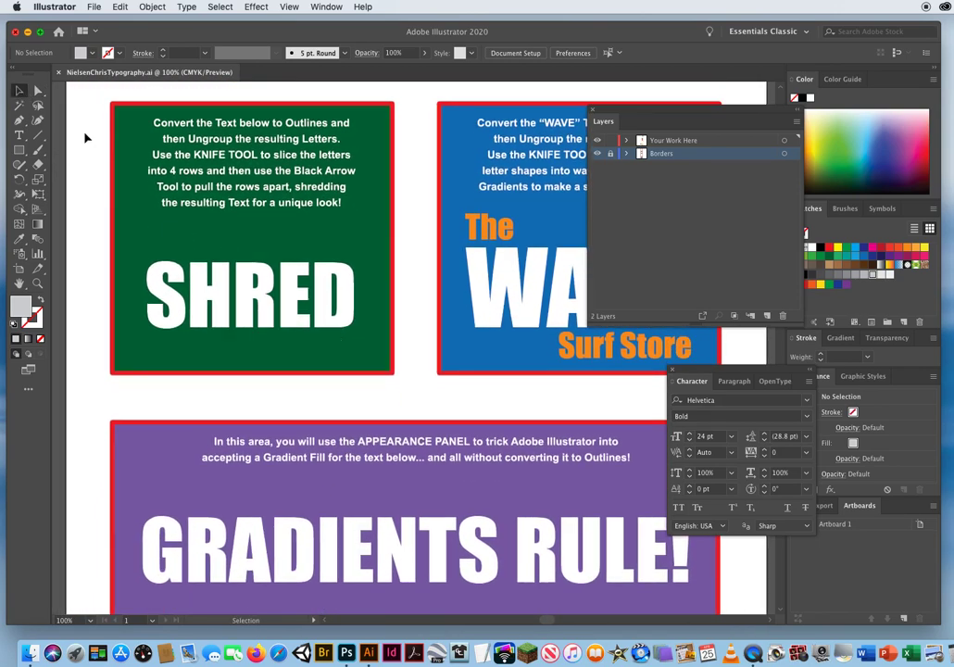
pyautogui.click(163, 298)
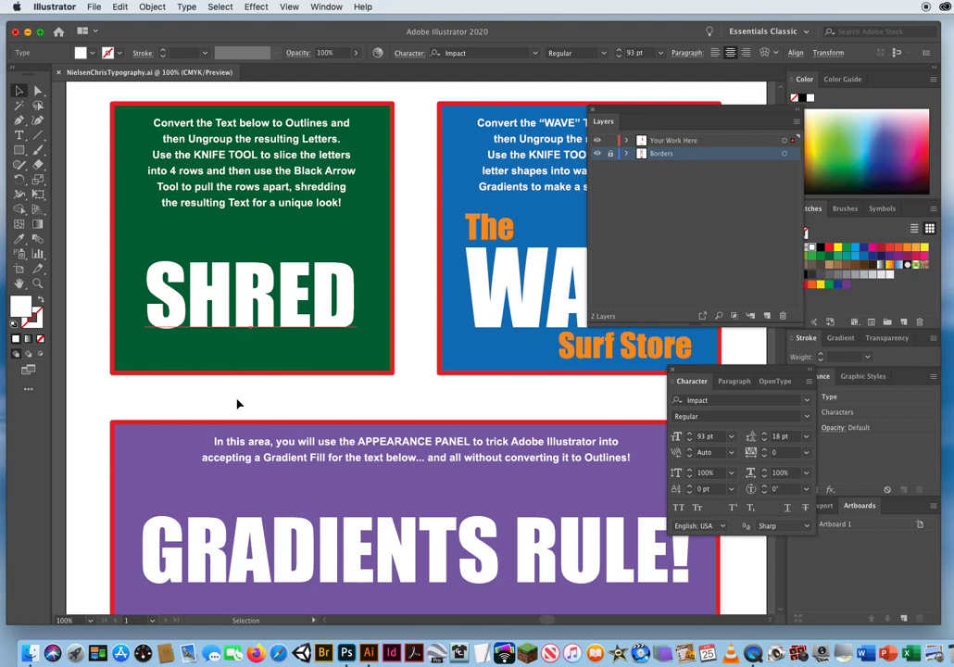
pyautogui.click(711, 400)
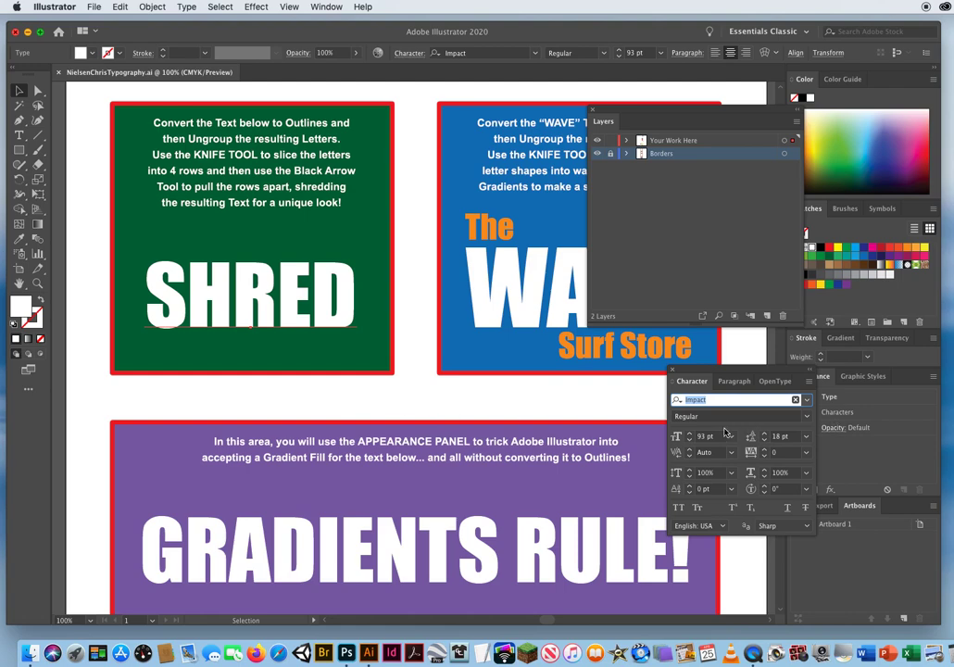
pyautogui.press('Tab')
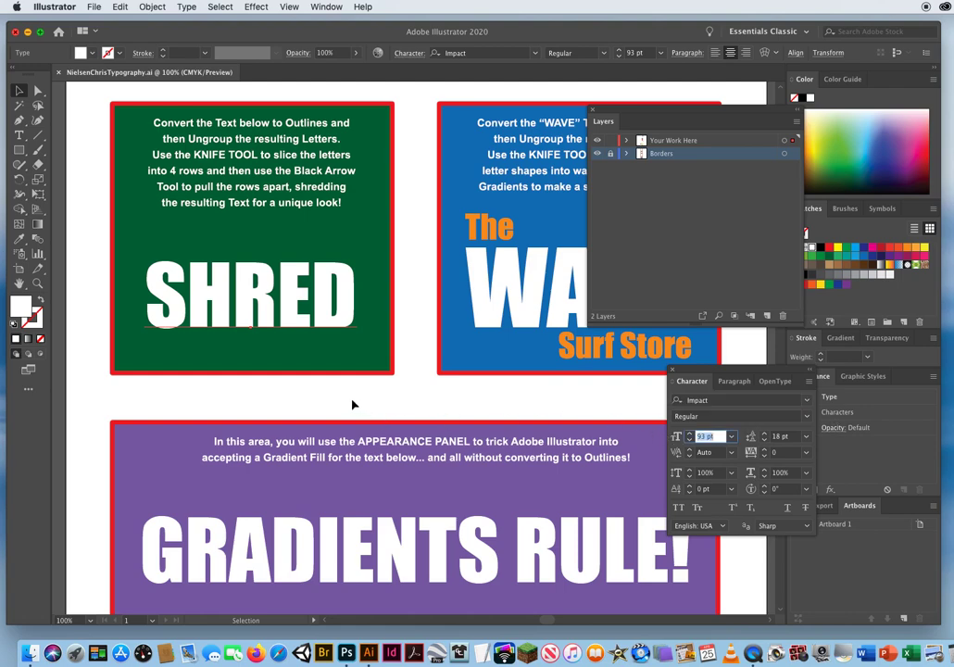
pyautogui.click(326, 400)
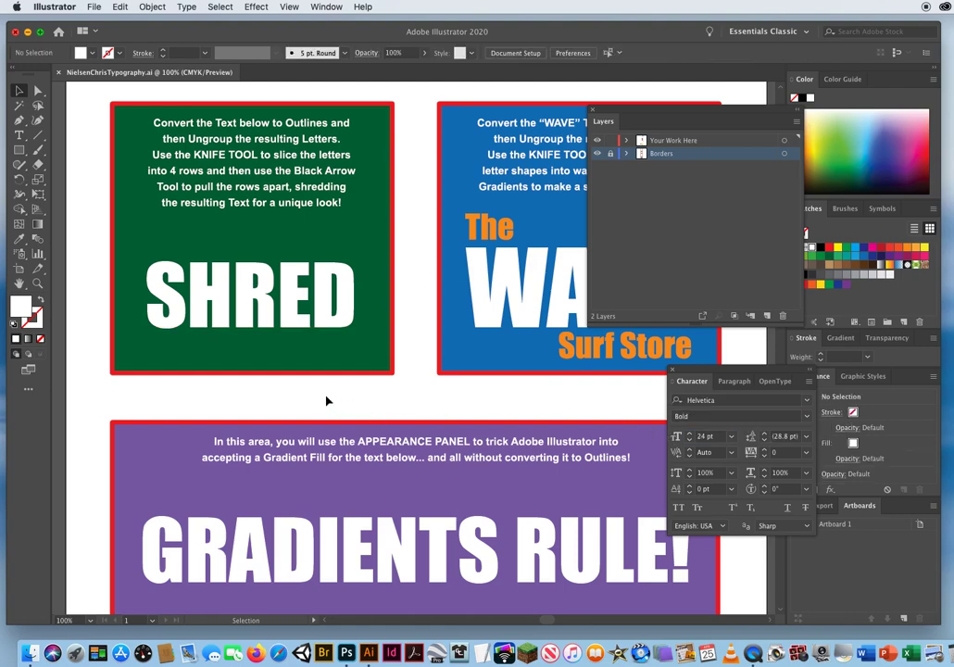
# Try to use Create Outlines on the SHRED text while its characters are highlighted with the Type tool.
pyautogui.click(263, 309)
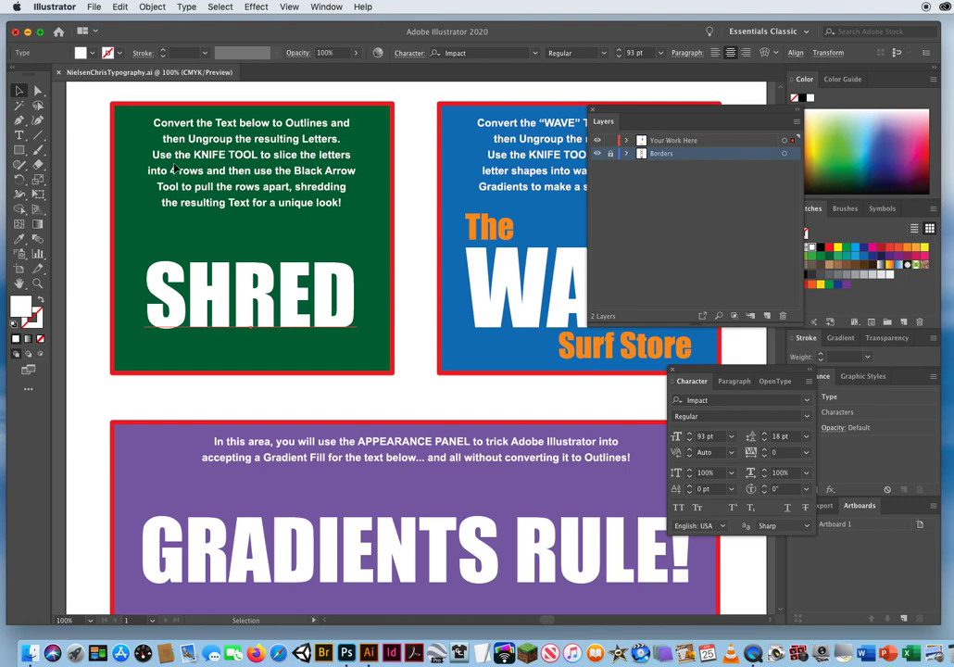
pyautogui.click(187, 8)
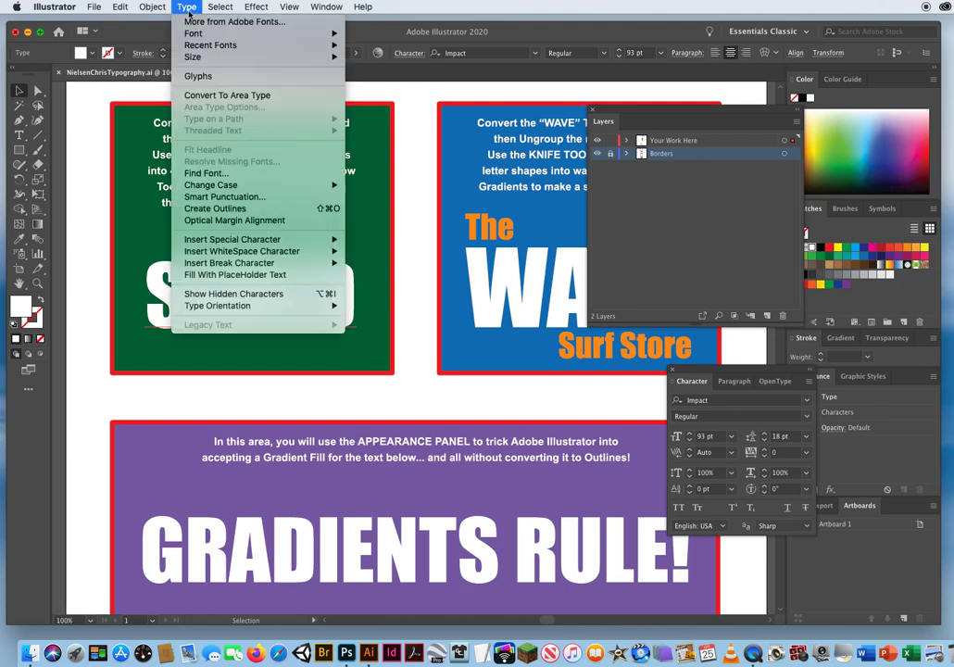
pyautogui.click(95, 217)
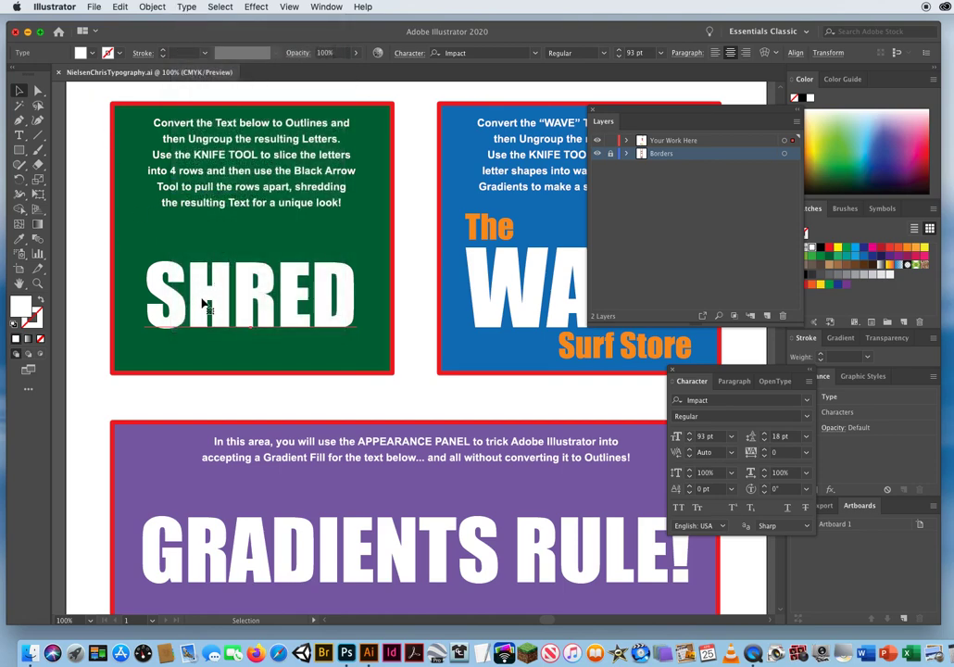
pyautogui.click(18, 134)
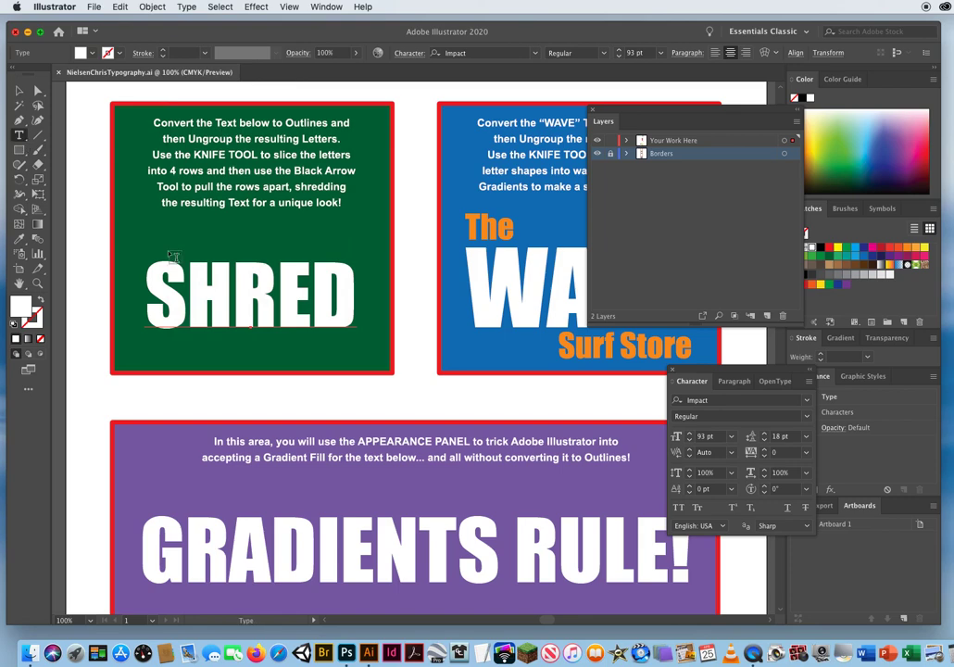
pyautogui.moveTo(146, 292); pyautogui.dragTo(366, 294)
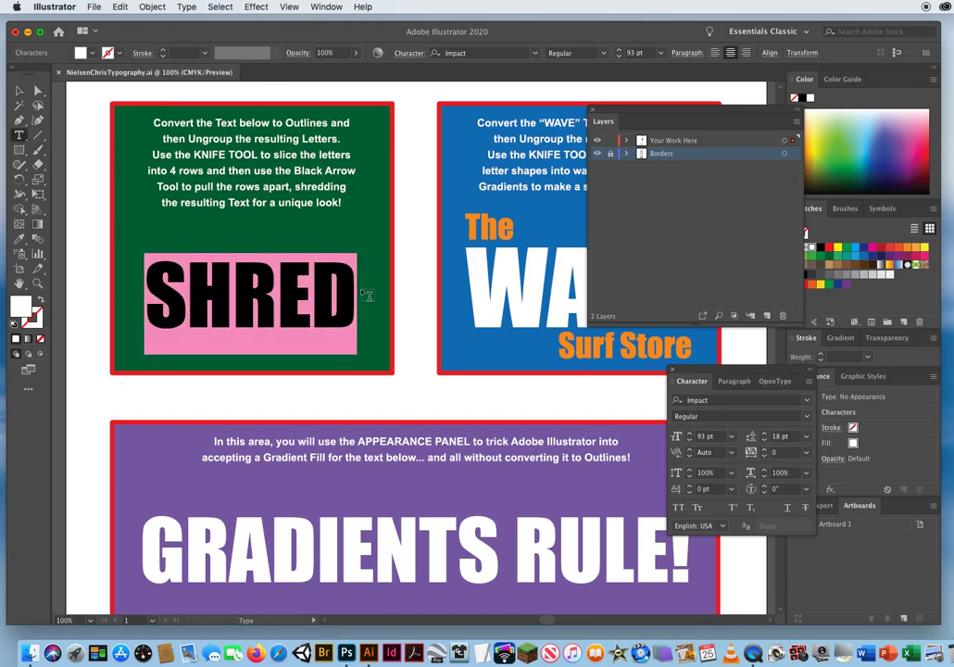
pyautogui.click(186, 8)
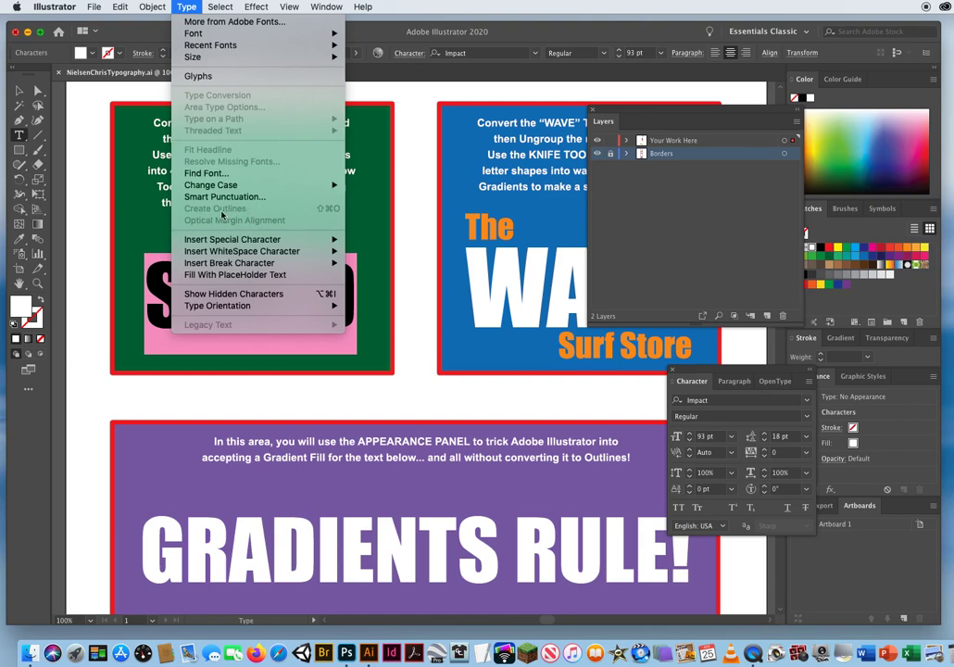
pyautogui.click(18, 91)
pyautogui.click(19, 91)
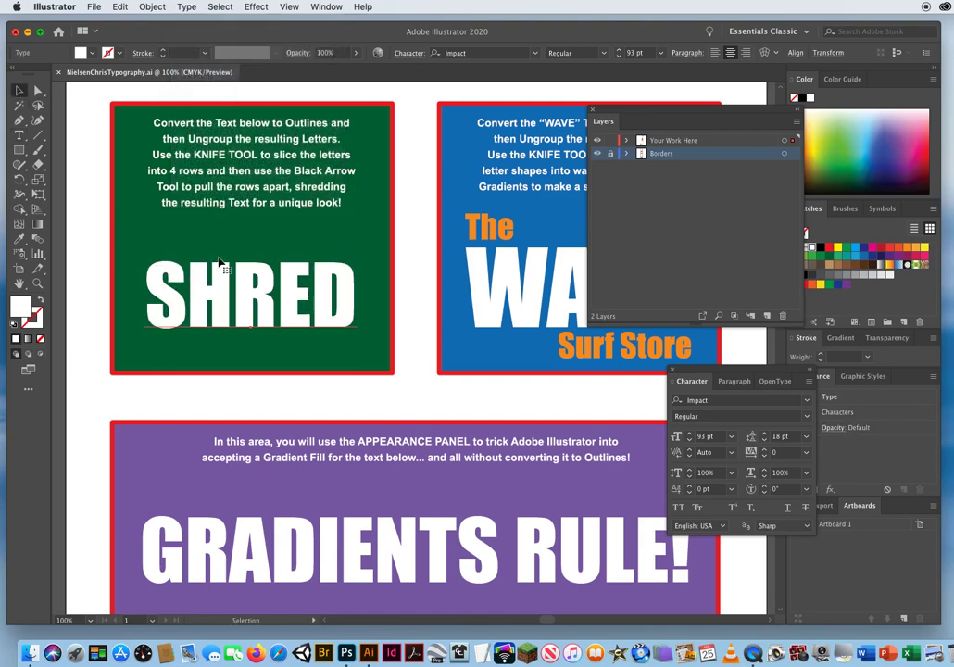
# Convert the SHRED text object to outlines, ungroup the resulting letters, and deselect them.
pyautogui.click(187, 7)
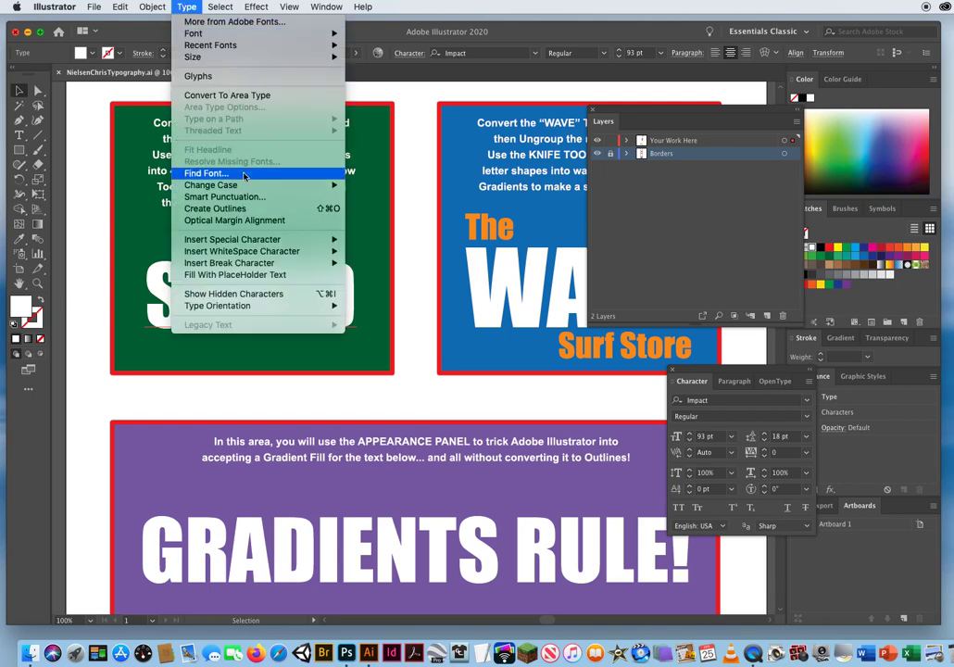
pyautogui.click(213, 208)
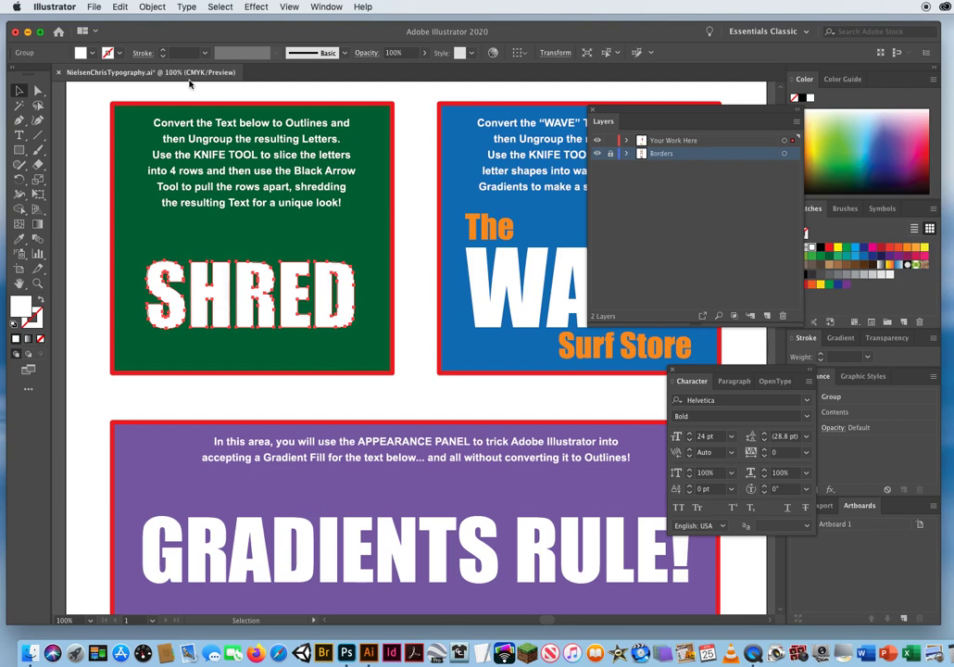
pyautogui.click(151, 7)
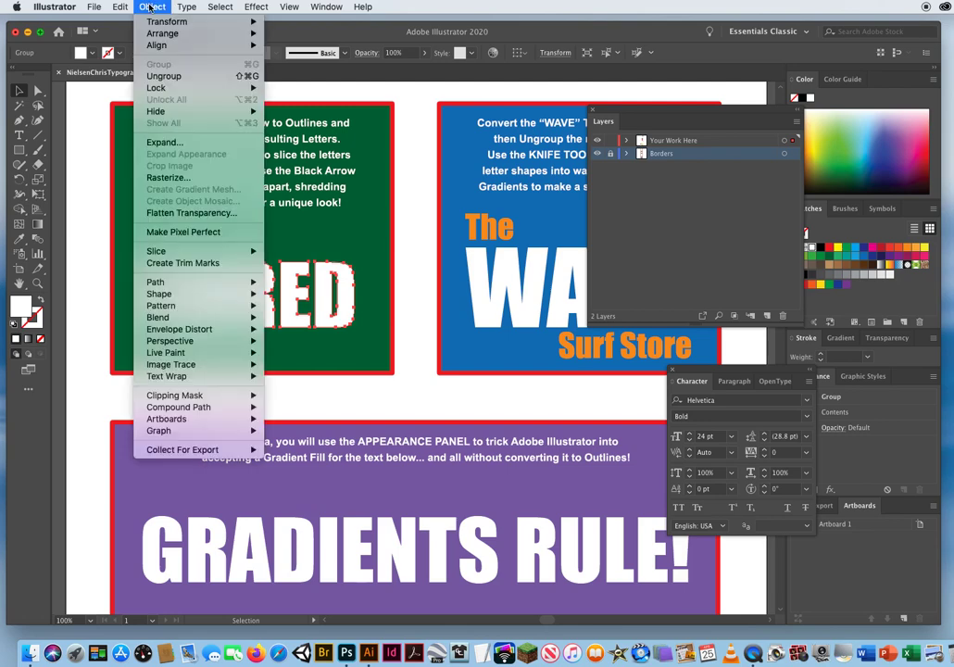
pyautogui.click(164, 76)
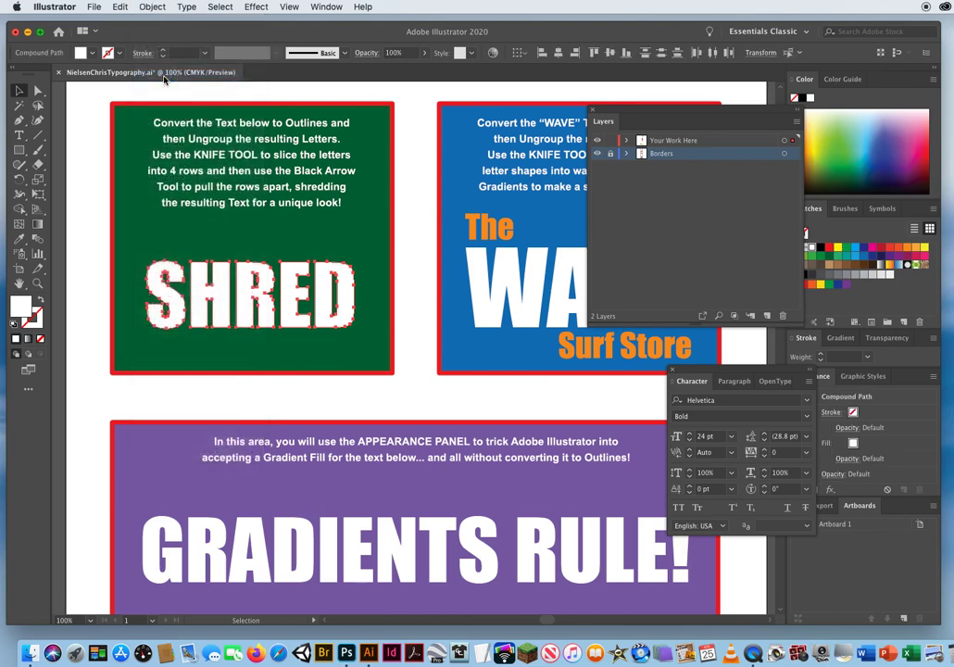
pyautogui.click(404, 251)
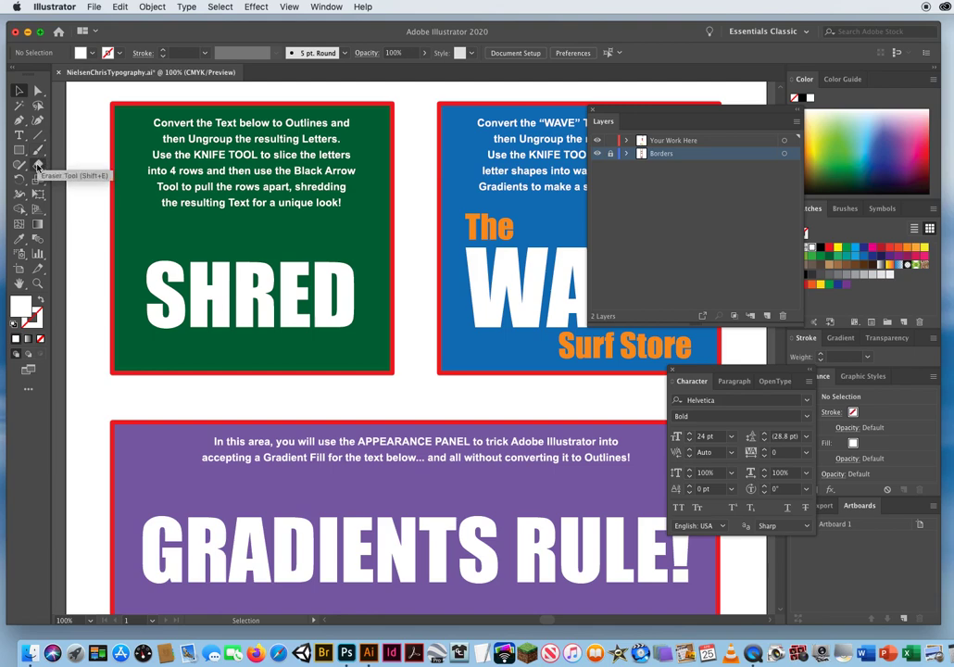
# Slice the SHRED letters into four rows with three roughly horizontal Knife tool cuts across the whole word.
pyautogui.moveTo(38, 165)
pyautogui.mouseDown()
pyautogui.moveTo(94, 168)
pyautogui.moveTo(90, 196)
pyautogui.mouseUp()
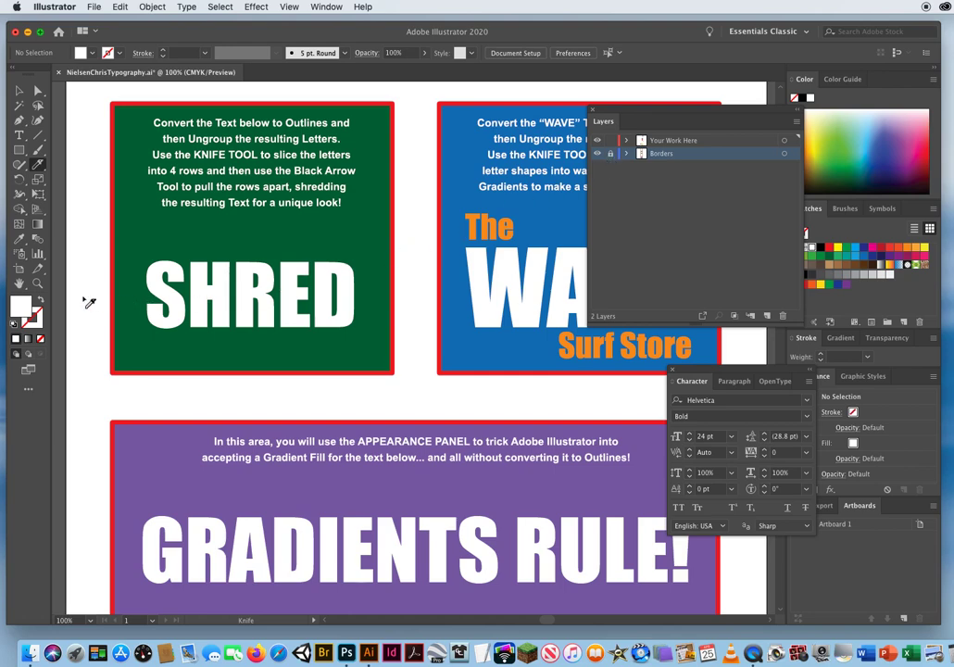
pyautogui.moveTo(79, 299); pyautogui.dragTo(435, 303)
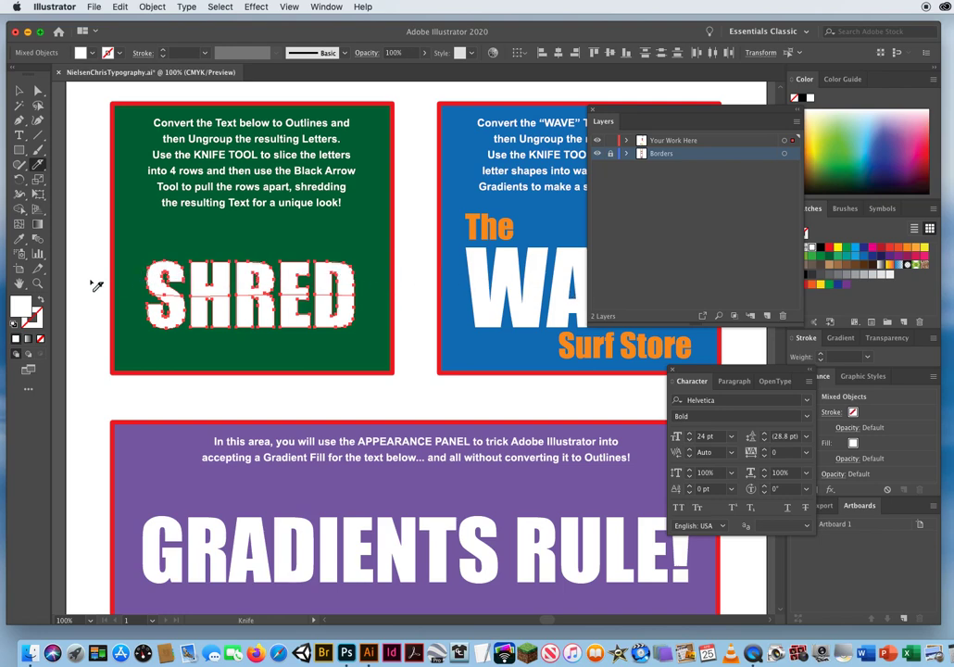
pyautogui.moveTo(91, 280); pyautogui.dragTo(430, 284)
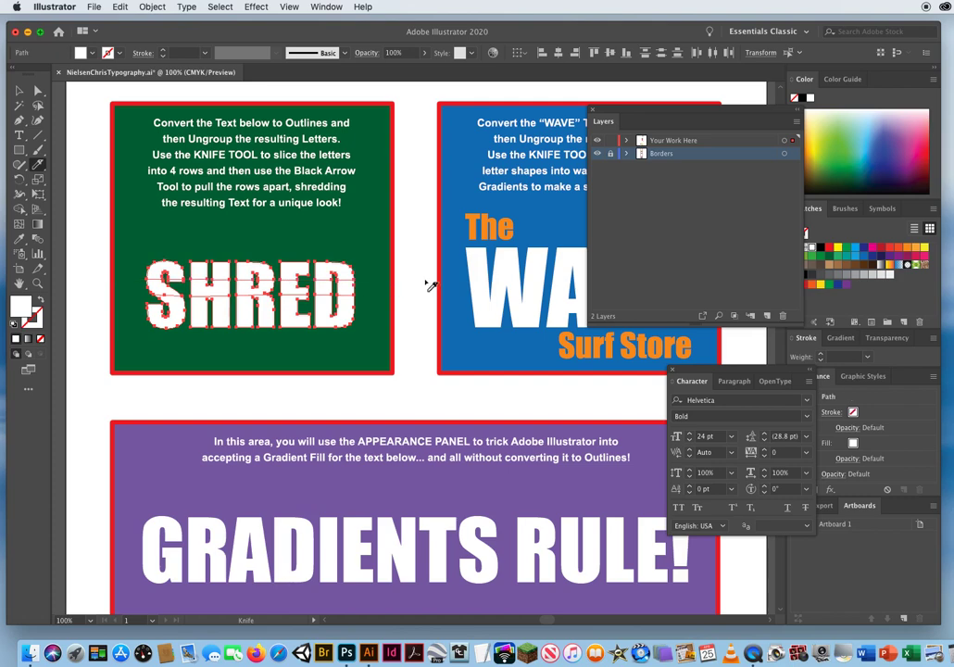
pyautogui.moveTo(83, 310); pyautogui.dragTo(421, 320)
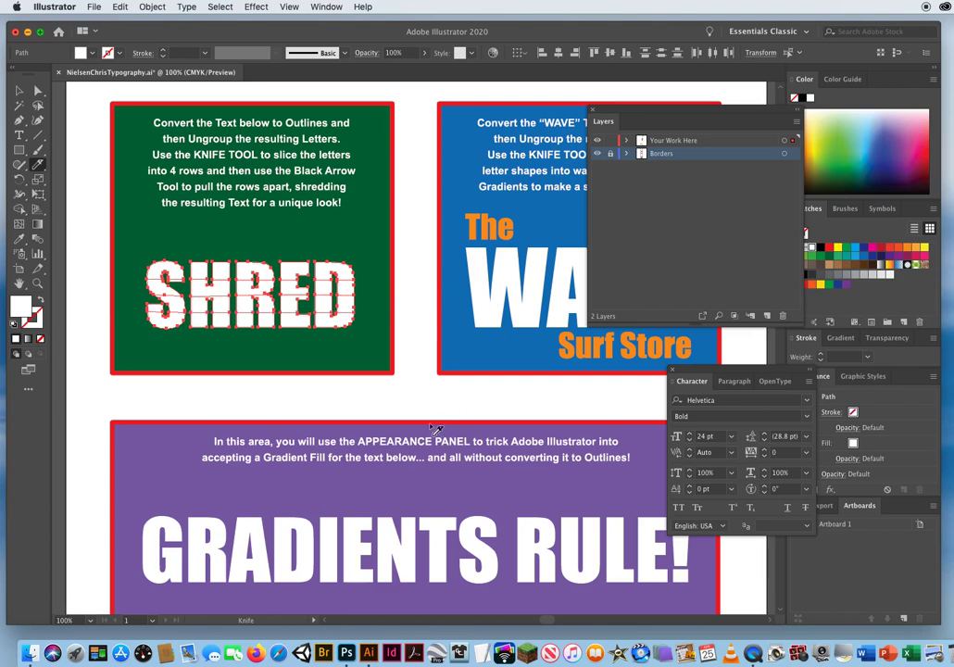
# Select the lower three rows of the sliced SHRED letters and nudge them slightly to the right.
pyautogui.click(20, 92)
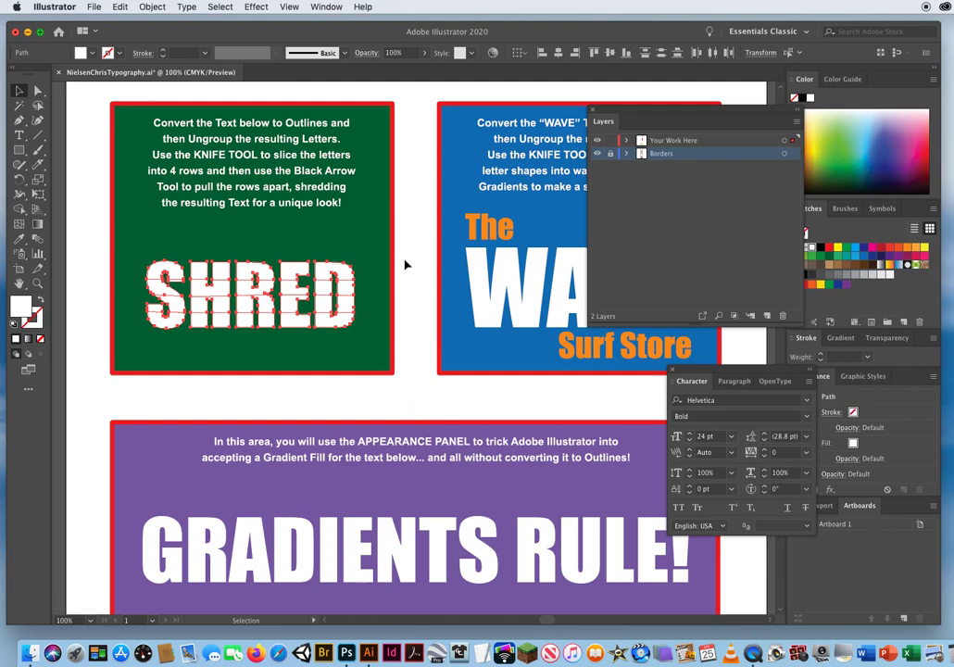
pyautogui.moveTo(402, 391); pyautogui.dragTo(116, 283)
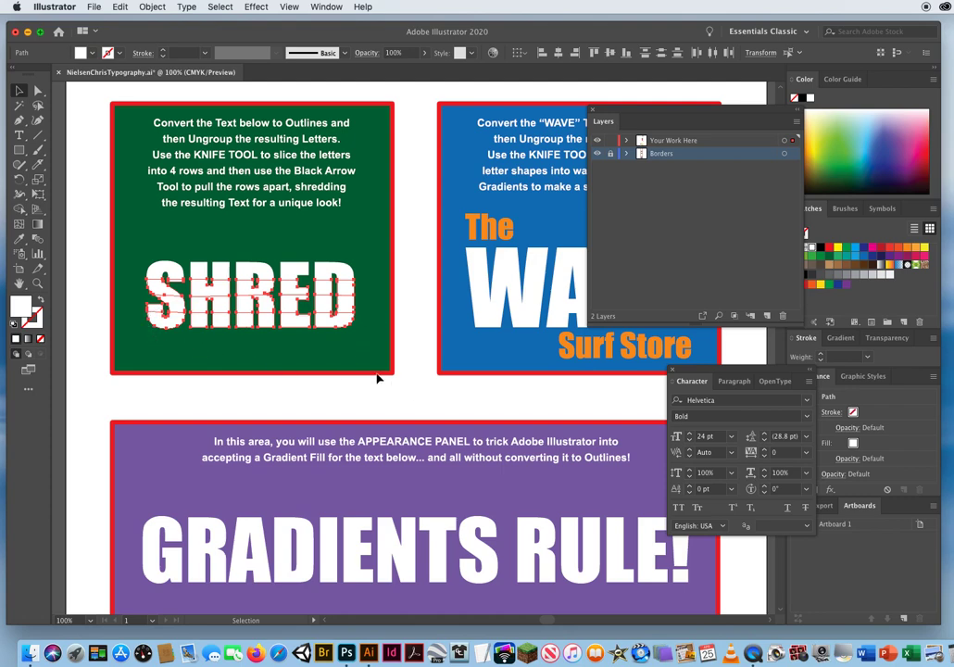
pyautogui.press('Right')
pyautogui.press('Right')
pyautogui.press('Right')
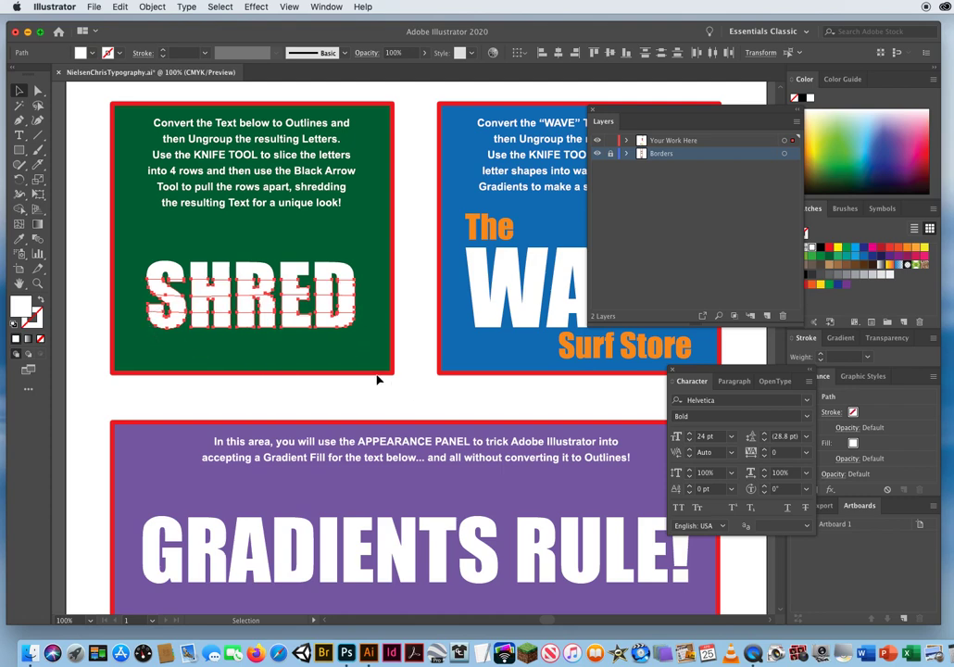
pyautogui.press('Right')
pyautogui.press('Right')
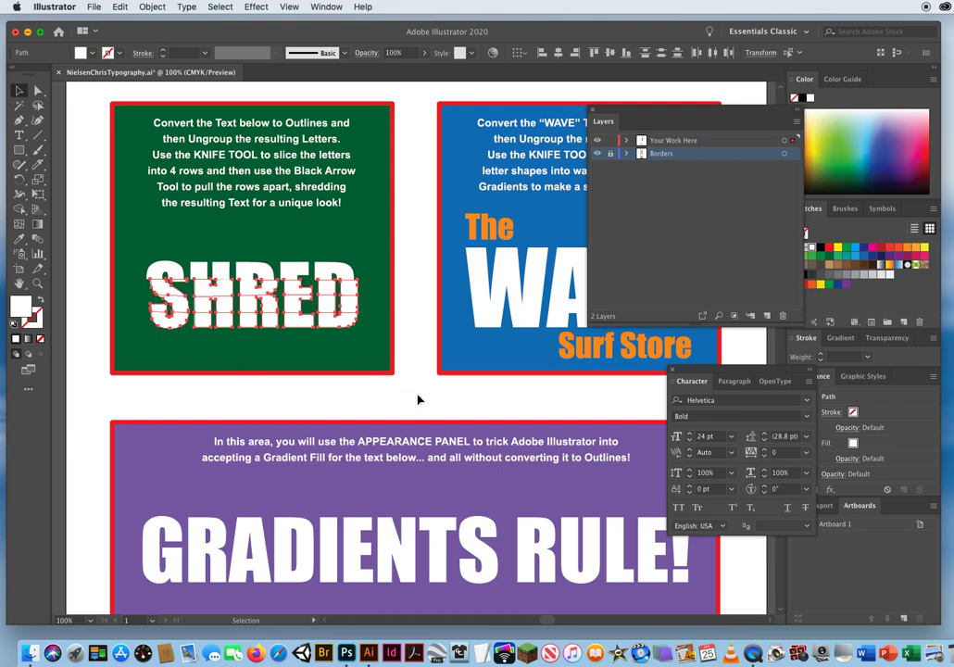
# Select only the lower two rows of the sliced SHRED letters and nudge them to the left.
pyautogui.moveTo(421, 404); pyautogui.dragTo(82, 246)
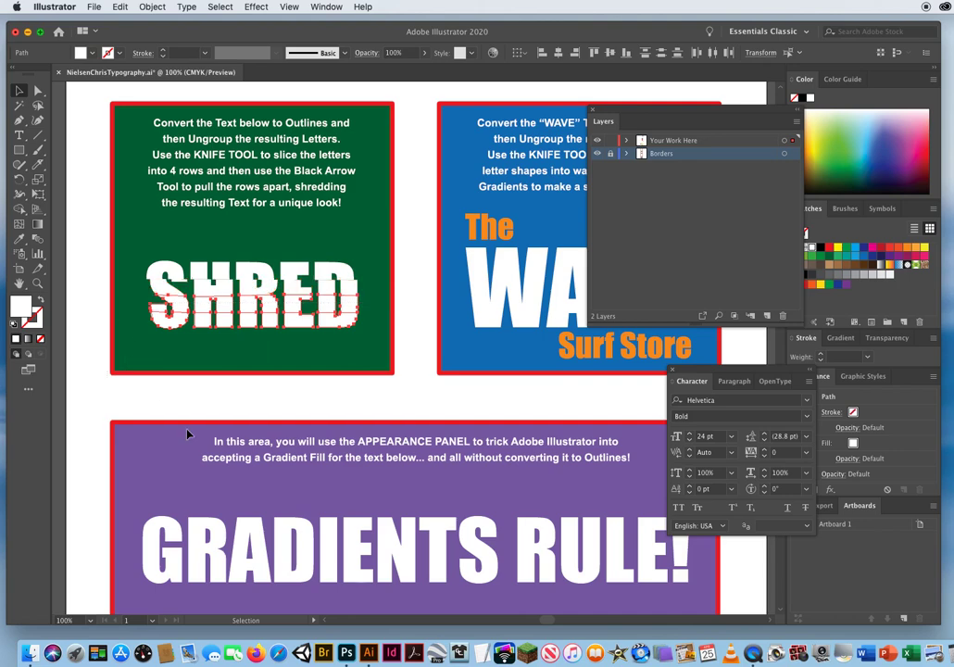
pyautogui.press('Left')
pyautogui.press('Left')
pyautogui.press('Left')
pyautogui.press('Left')
pyautogui.press('Left')
pyautogui.press('Left')
pyautogui.press('Left')
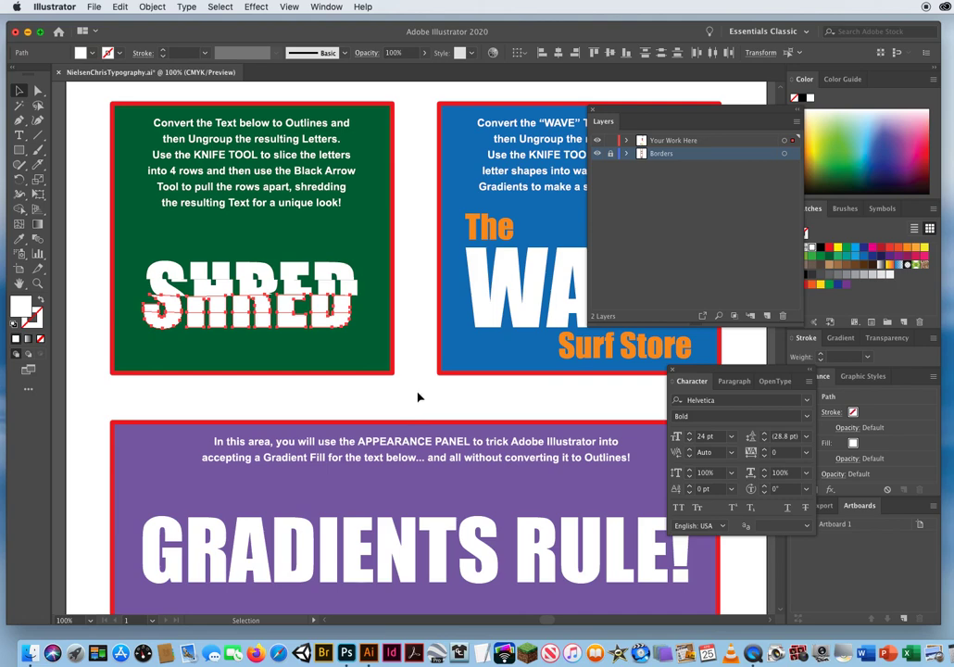
# Nudge only the lowest row of the sliced SHRED letters to the right, deselect it, and save the document.
pyautogui.moveTo(418, 394); pyautogui.dragTo(91, 306)
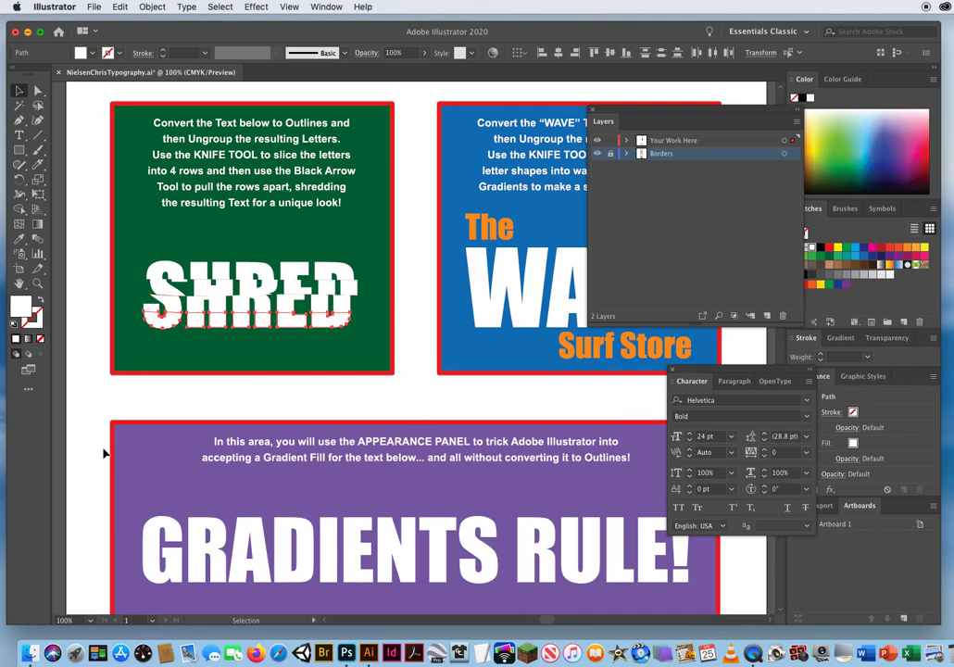
pyautogui.press('Right')
pyautogui.press('Right')
pyautogui.press('Right')
pyautogui.press('Right')
pyautogui.press('Right')
pyautogui.press('Right')
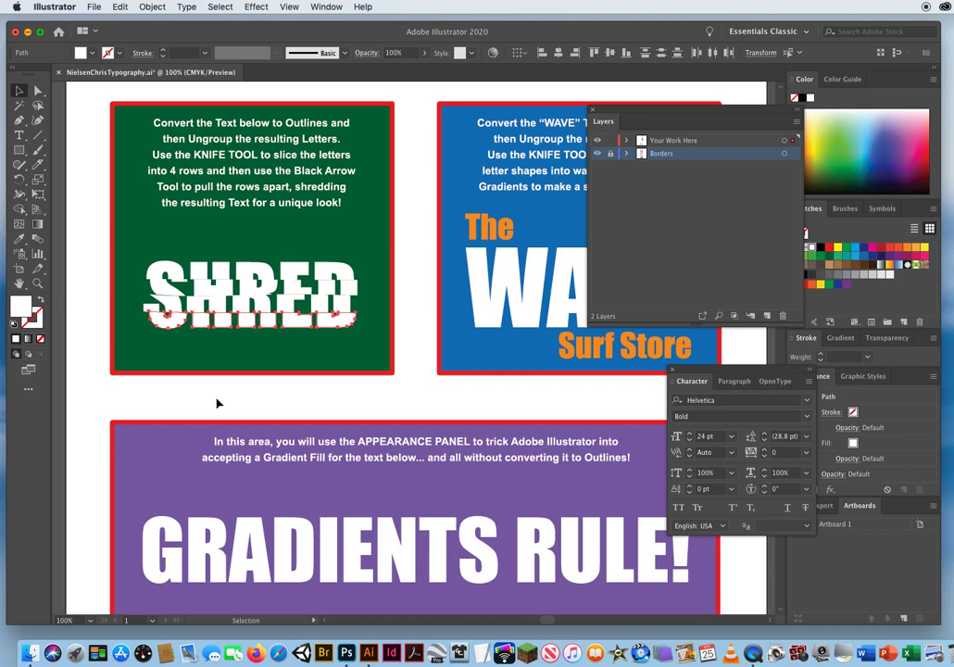
pyautogui.click(217, 403)
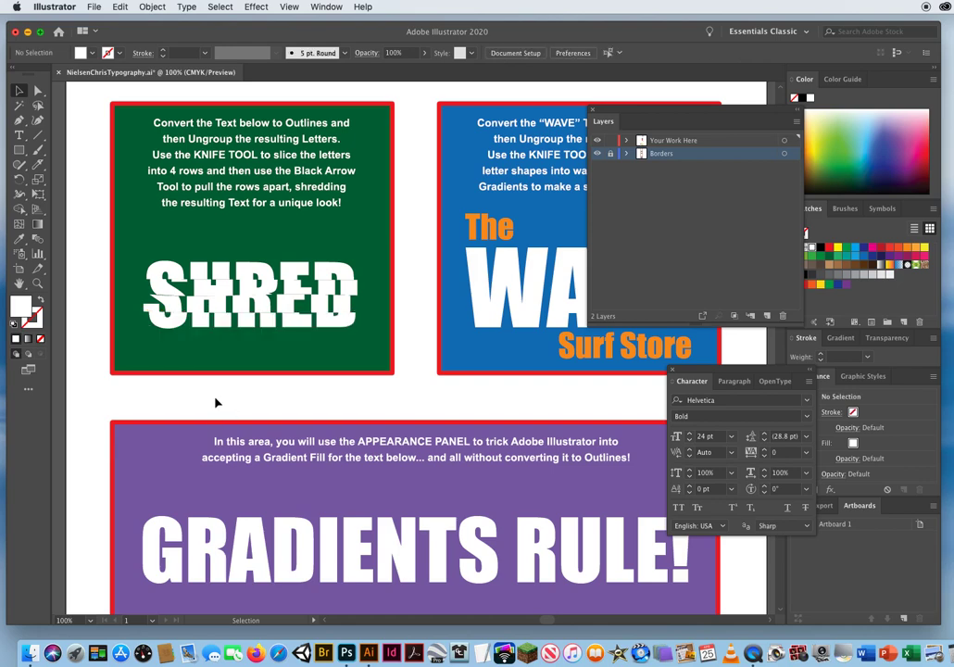
pyautogui.press('a')
pyautogui.press('super+s')
# Convert the WAVE text in the blue box to outlines and ungroup the resulting letters.
pyautogui.moveTo(500, 334); pyautogui.dragTo(288, 339)
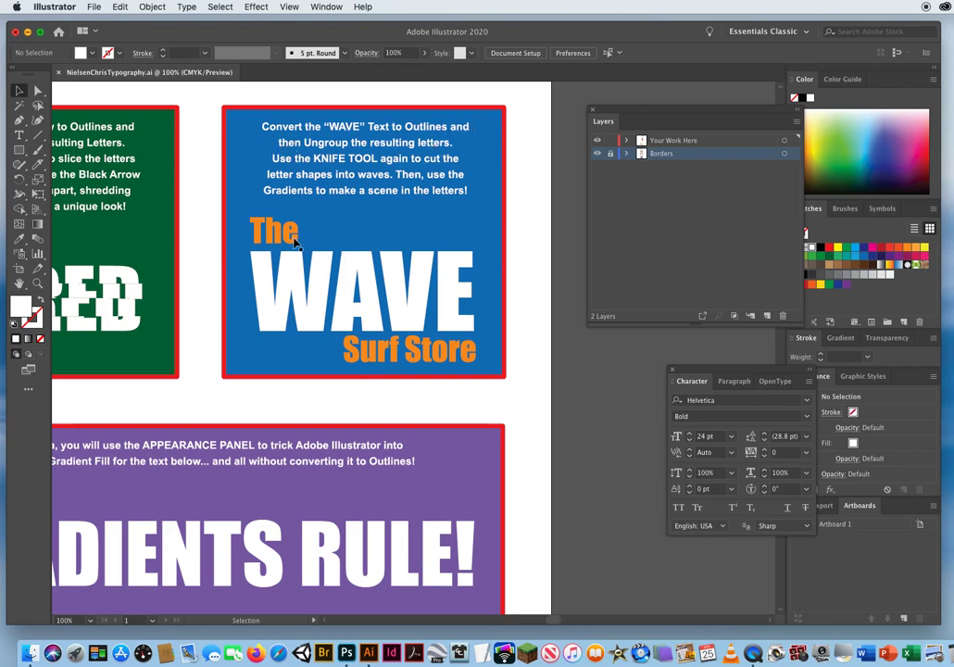
pyautogui.click(302, 322)
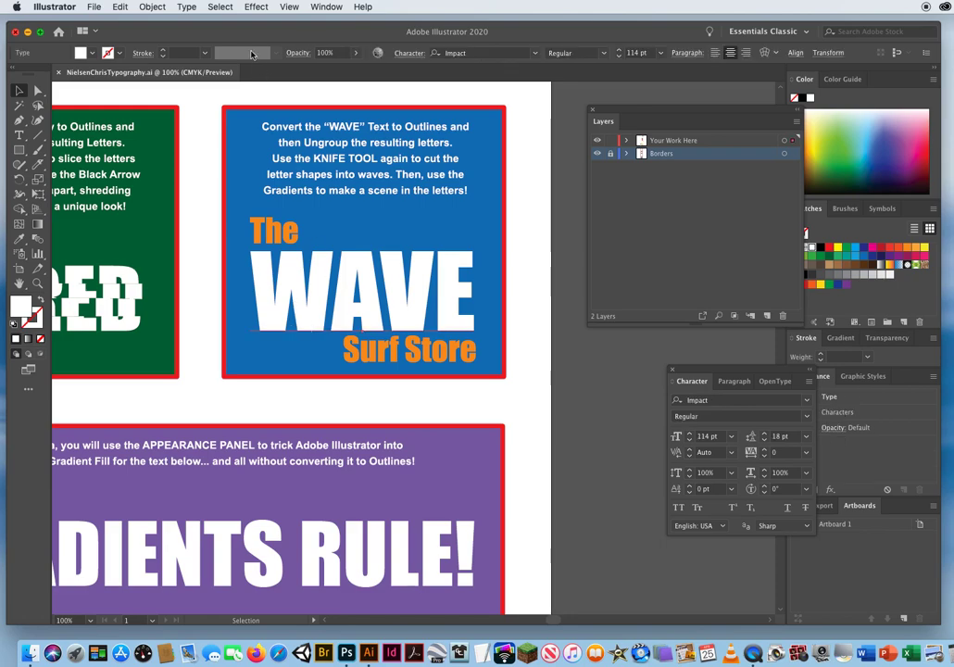
pyautogui.click(184, 8)
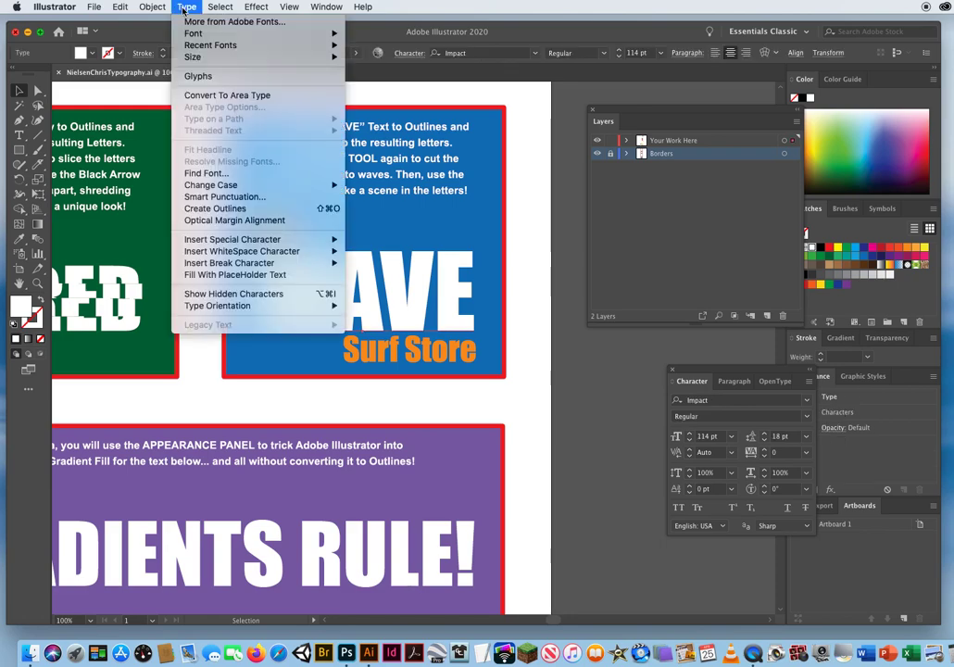
pyautogui.click(231, 209)
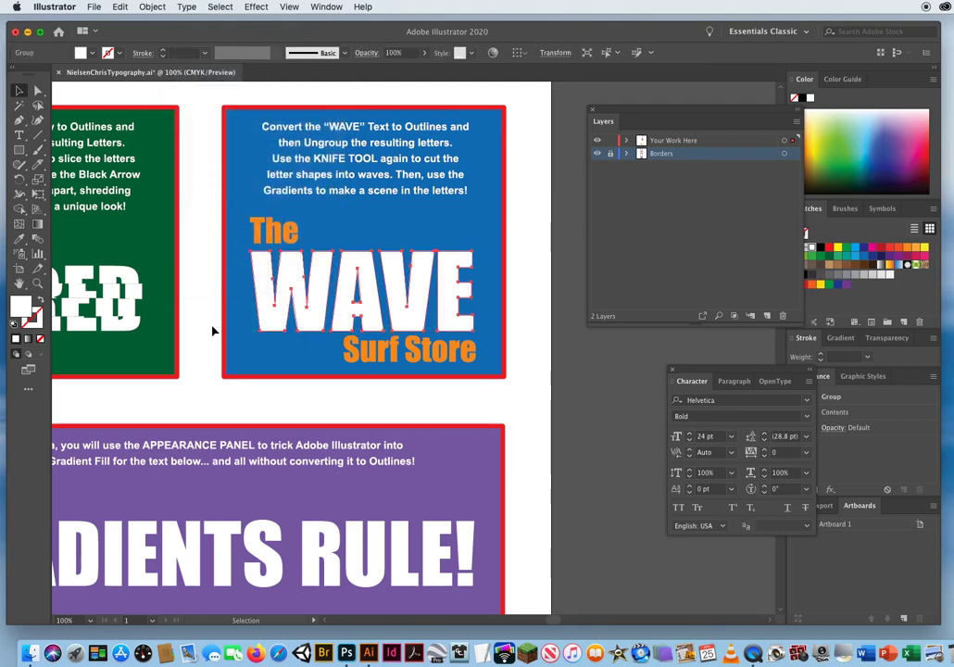
pyautogui.click(152, 7)
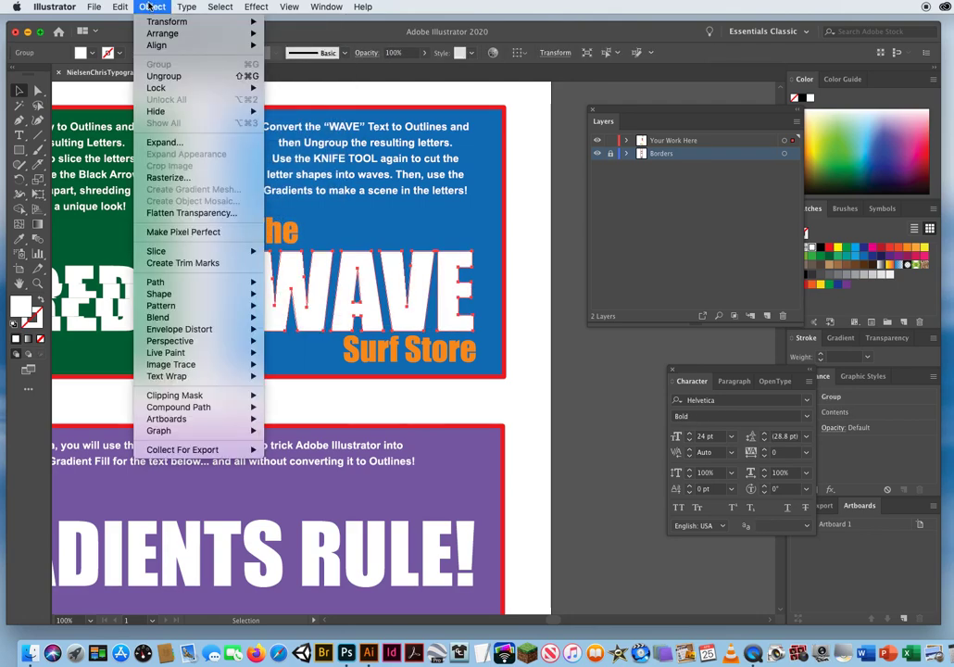
pyautogui.click(162, 77)
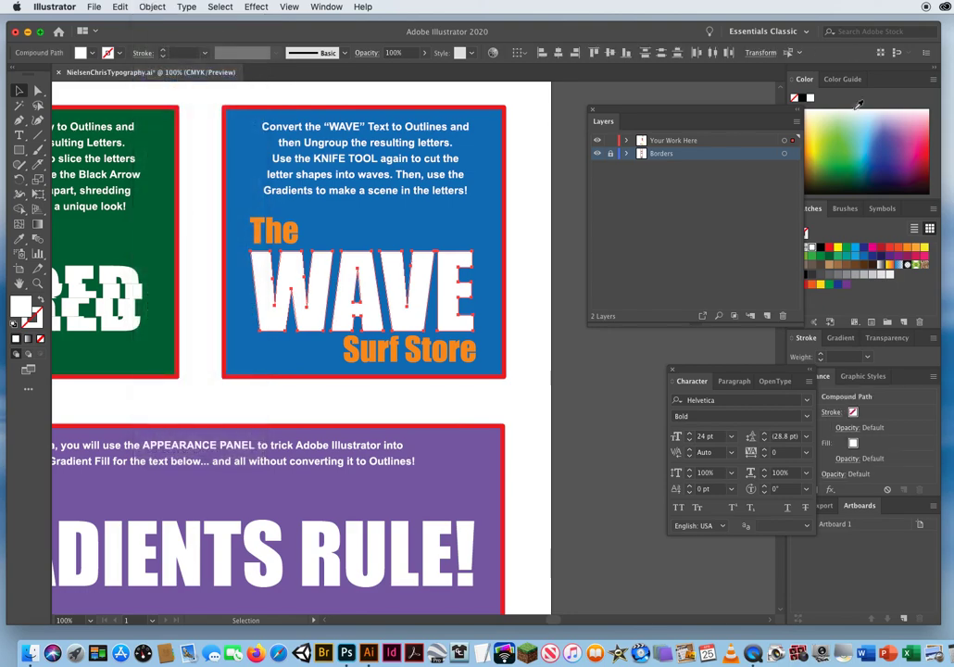
# Place a spare copy of the outlined WAVE letters beside the artboard, to the right of the blue box, and deselect it.
pyautogui.moveTo(623, 114); pyautogui.dragTo(686, 116)
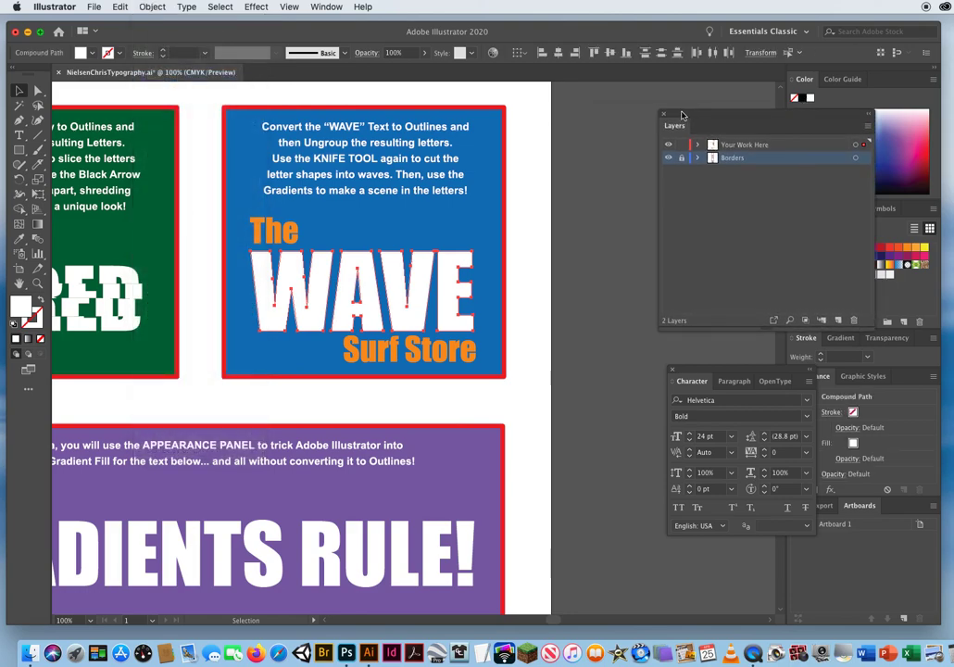
pyautogui.moveTo(454, 253); pyautogui.dragTo(383, 224)
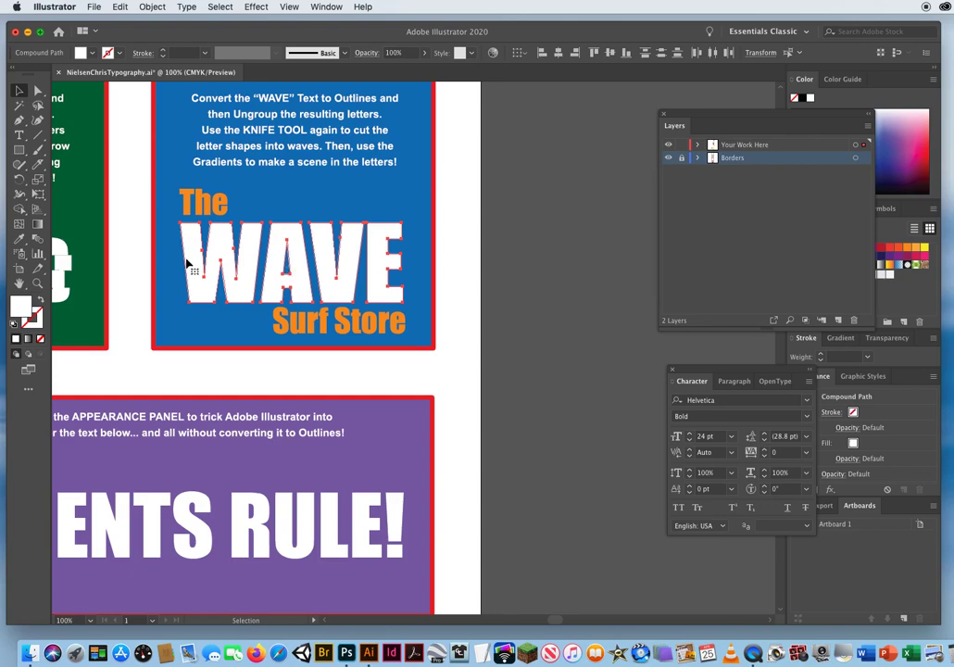
pyautogui.moveTo(202, 283); pyautogui.dragTo(518, 274)
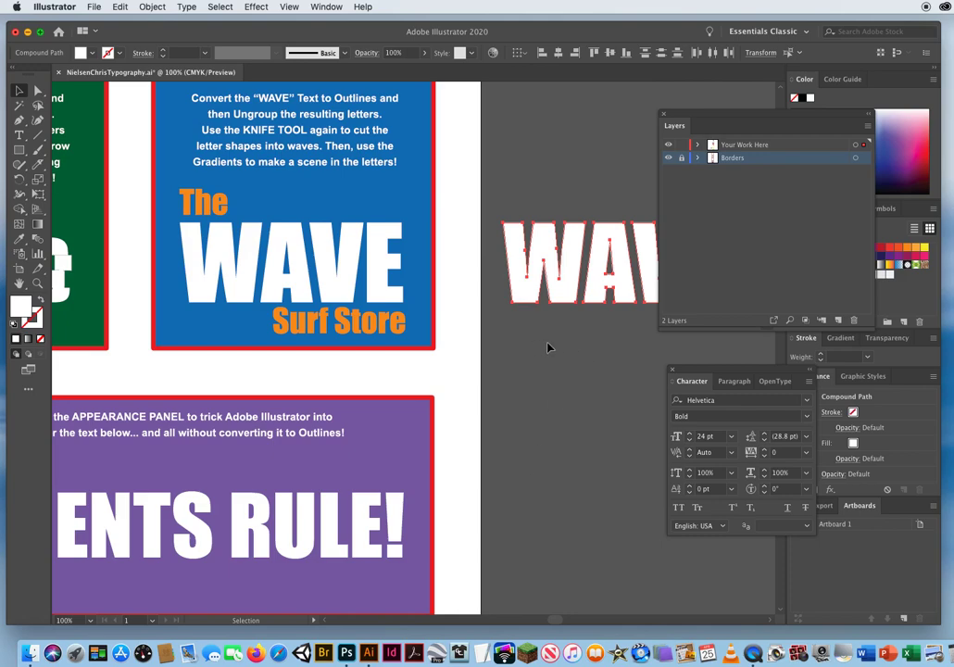
pyautogui.click(521, 517)
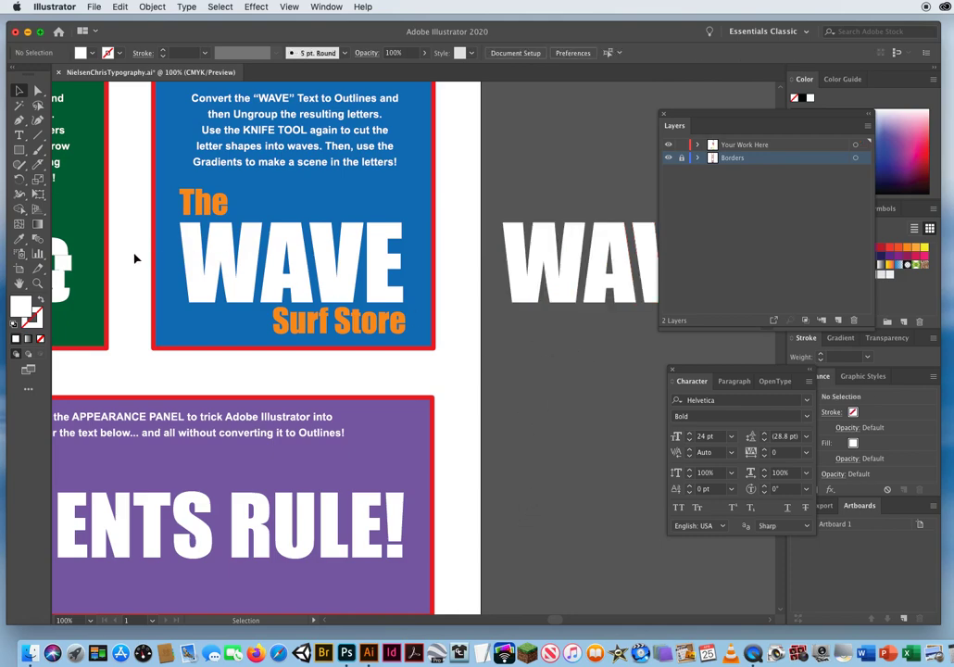
# Slice the WAVE letters in the blue box into four bands with three wavy Knife tool cuts, shaping the uppermost like a cresting wave.
pyautogui.click(197, 264)
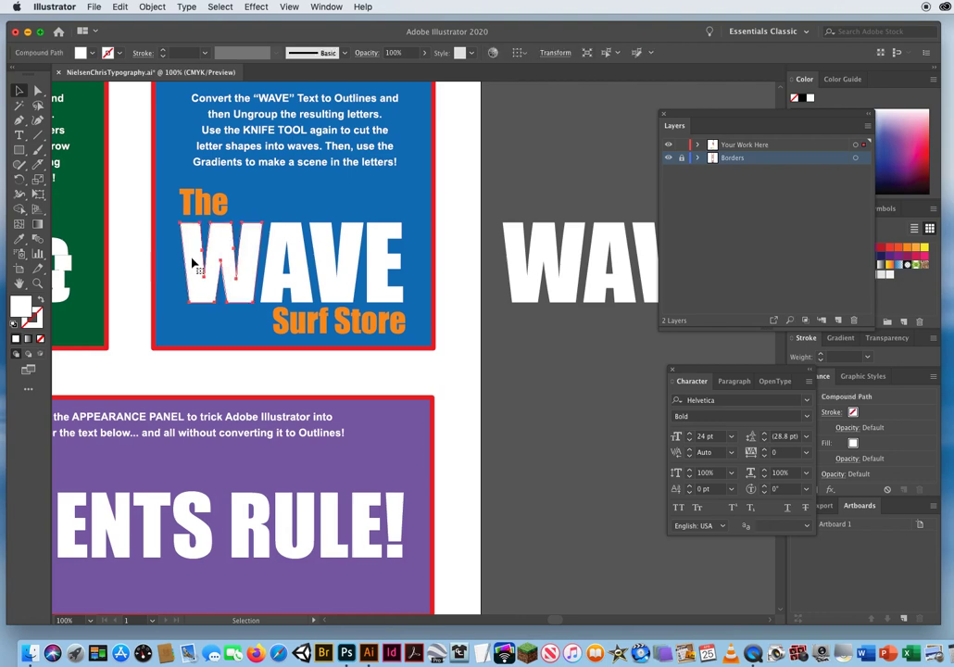
pyautogui.click(322, 240)
pyautogui.click(461, 335)
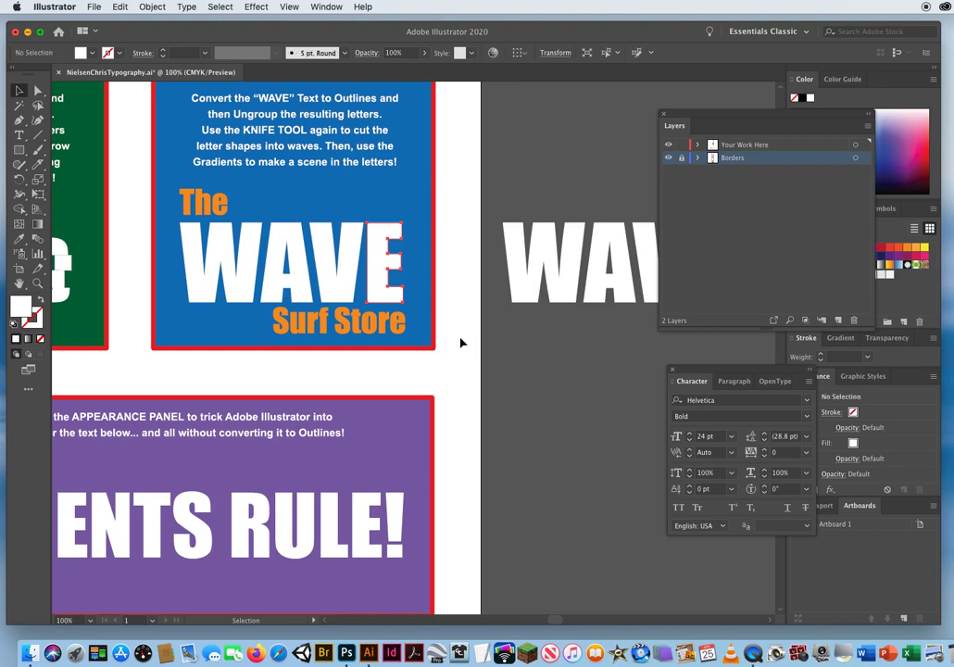
pyautogui.click(38, 165)
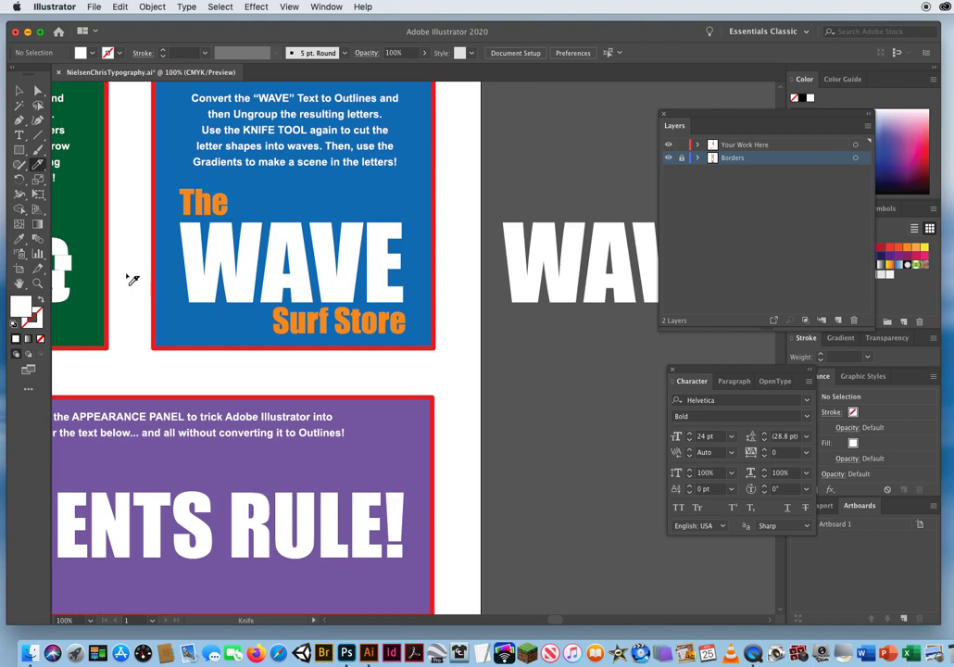
pyautogui.moveTo(128, 264)
pyautogui.mouseDown()
pyautogui.moveTo(185, 281)
pyautogui.moveTo(235, 230)
pyautogui.moveTo(253, 235)
pyautogui.moveTo(250, 259)
pyautogui.moveTo(265, 269)
pyautogui.moveTo(302, 261)
pyautogui.moveTo(333, 276)
pyautogui.moveTo(397, 268)
pyautogui.moveTo(467, 291)
pyautogui.mouseUp()
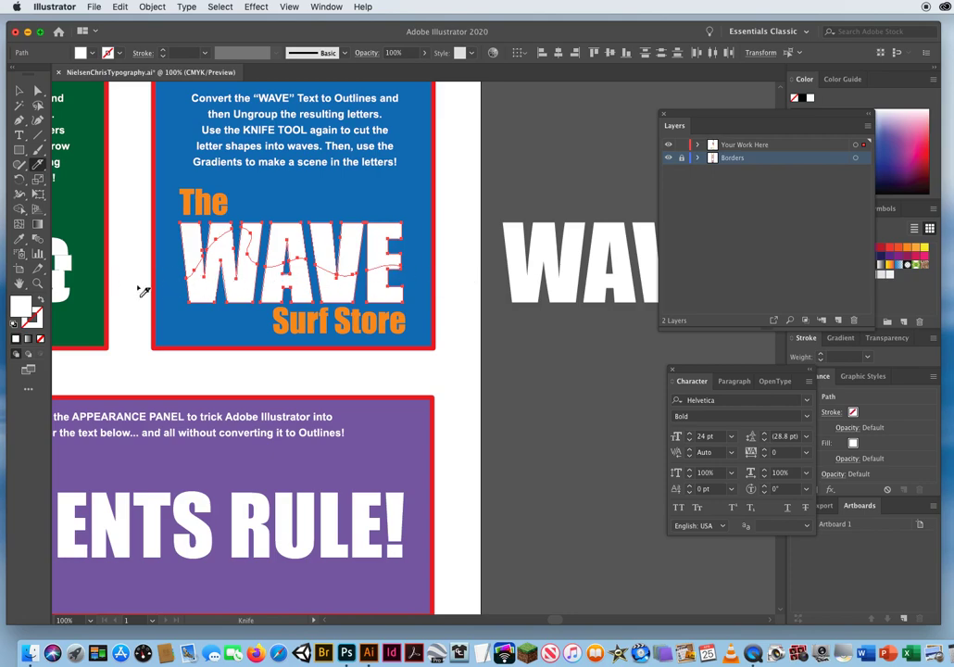
pyautogui.moveTo(126, 280)
pyautogui.mouseDown()
pyautogui.moveTo(230, 275)
pyautogui.moveTo(319, 276)
pyautogui.moveTo(349, 287)
pyautogui.moveTo(410, 276)
pyautogui.moveTo(442, 296)
pyautogui.mouseUp()
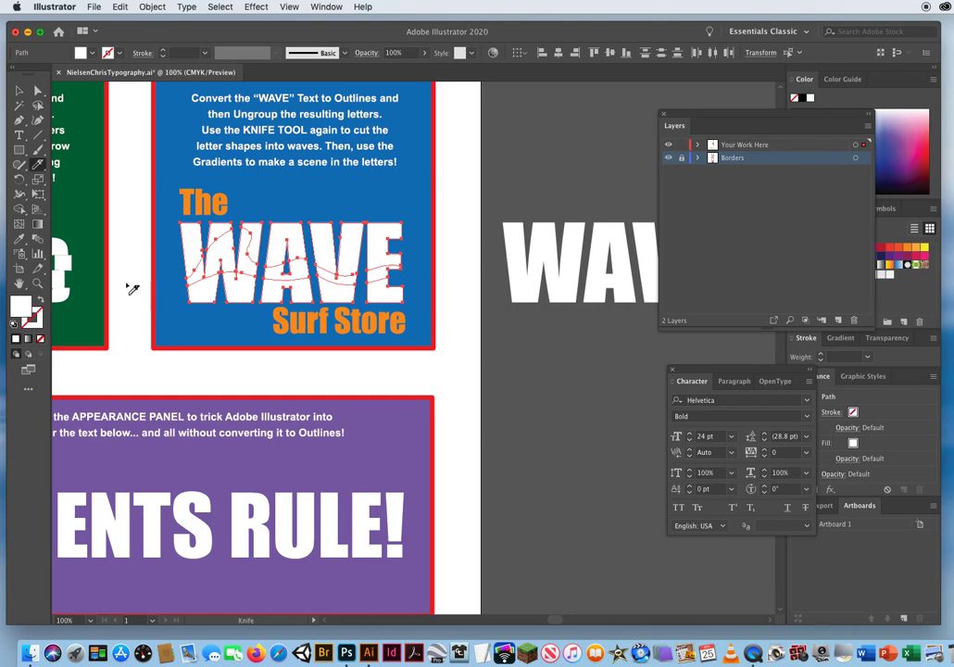
pyautogui.moveTo(126, 281)
pyautogui.mouseDown()
pyautogui.moveTo(153, 294)
pyautogui.moveTo(412, 302)
pyautogui.mouseUp()
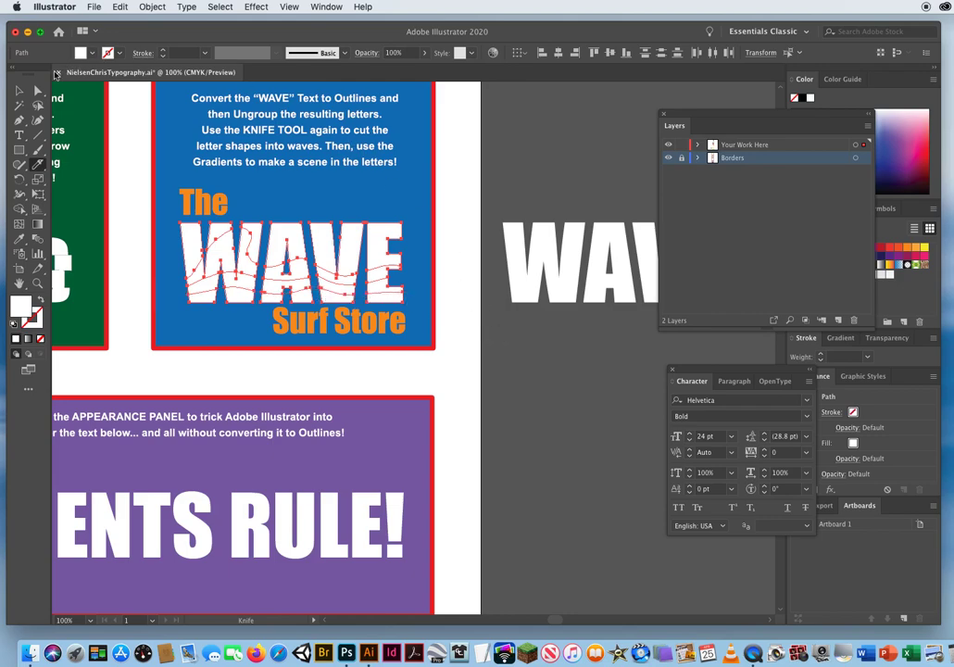
# Select all the WAVE letter pieces above the uppermost wave cut, leaving the lower bands and orange text unselected.
pyautogui.click(19, 90)
pyautogui.click(187, 208)
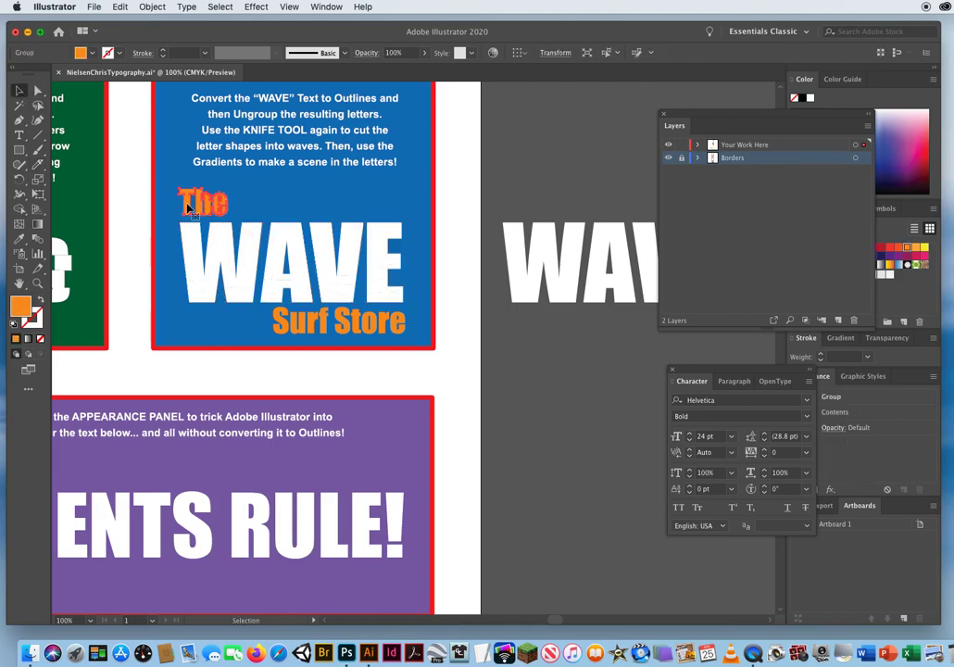
pyautogui.click(347, 332)
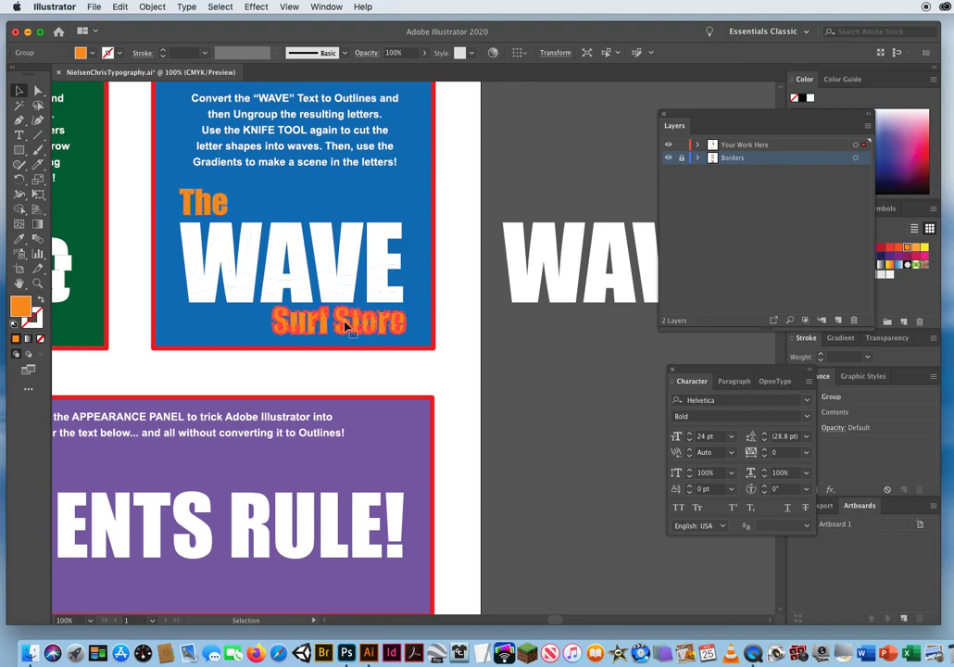
pyautogui.click(437, 232)
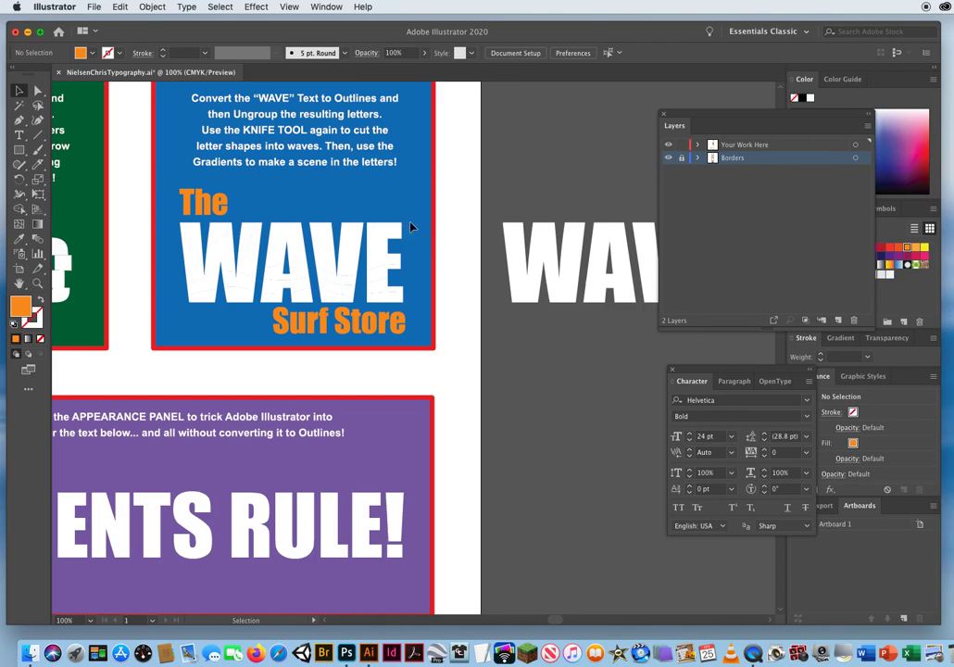
pyautogui.moveTo(411, 223); pyautogui.dragTo(177, 229)
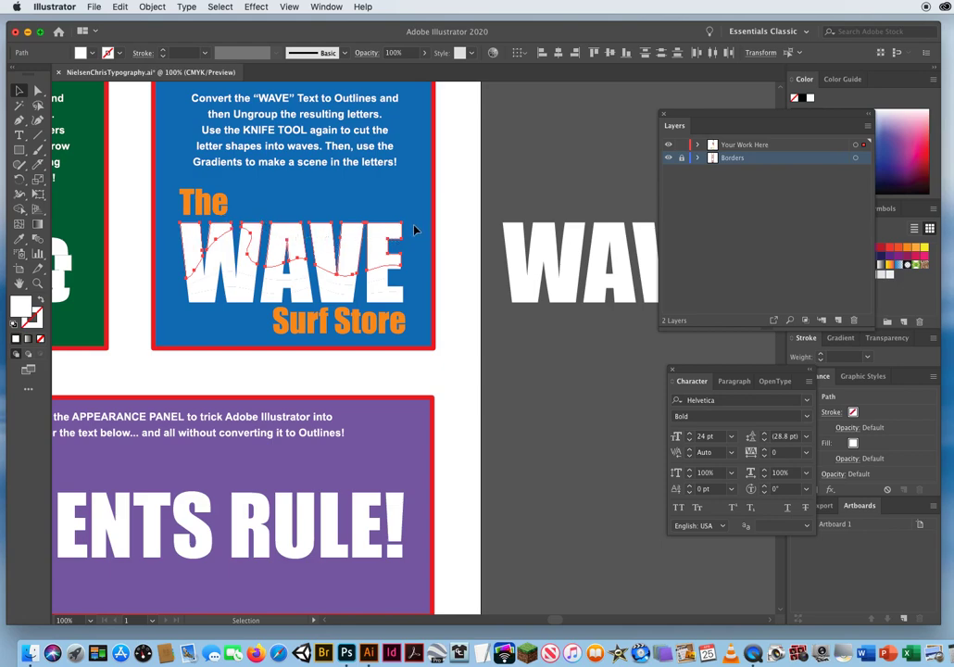
pyautogui.moveTo(411, 227); pyautogui.dragTo(251, 248)
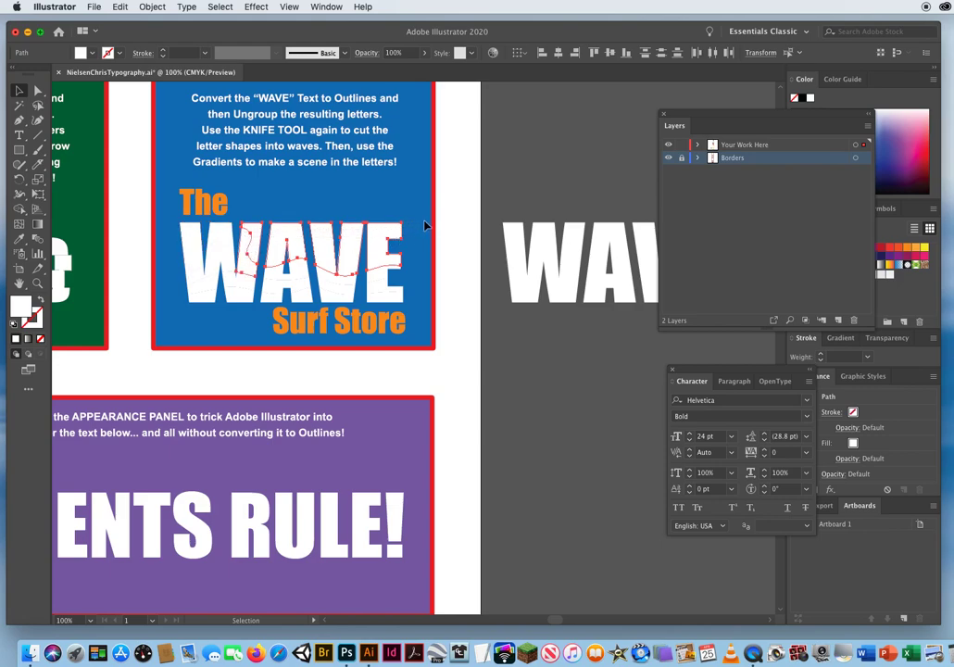
pyautogui.moveTo(424, 225); pyautogui.dragTo(147, 229)
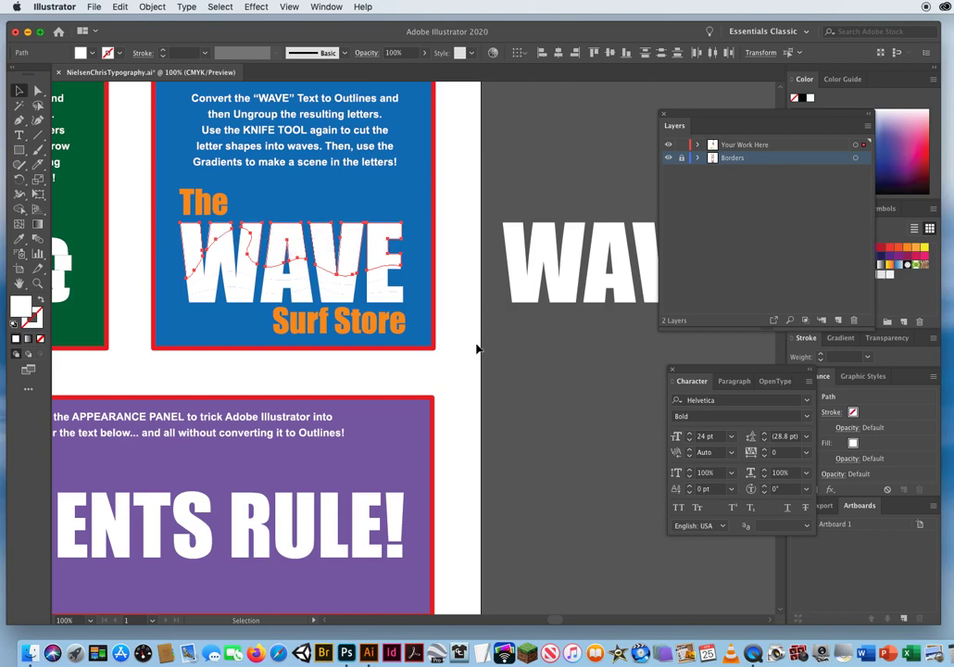
# Float and enlarge the Swatches panel clear of the Layers panel, and open the Sky gradient swatch library.
pyautogui.moveTo(711, 112); pyautogui.dragTo(542, 102)
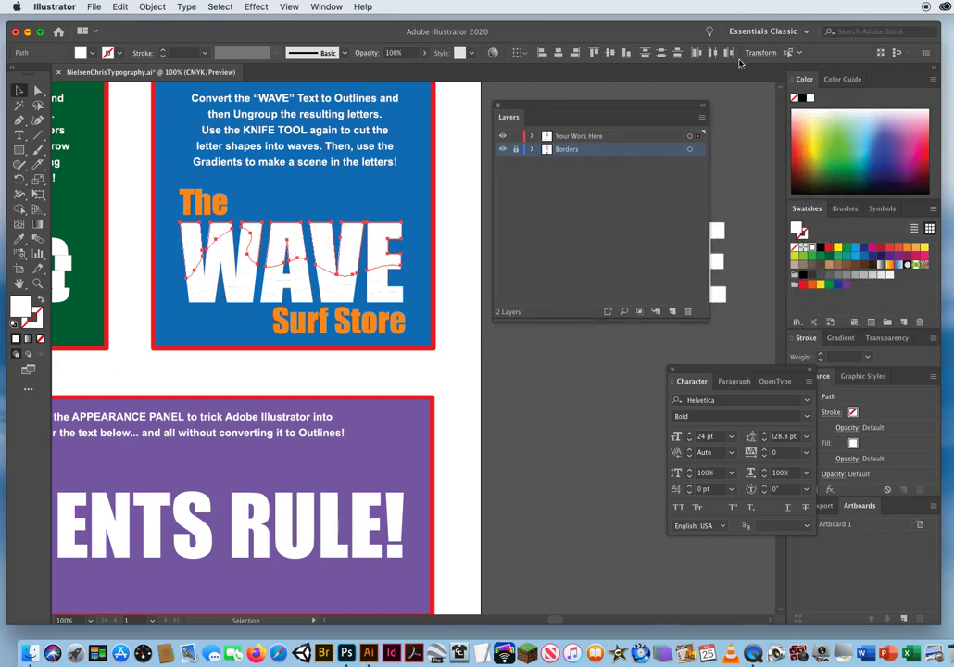
pyautogui.moveTo(807, 213)
pyautogui.mouseDown()
pyautogui.moveTo(648, 171)
pyautogui.moveTo(652, 190)
pyautogui.moveTo(630, 190)
pyautogui.mouseUp()
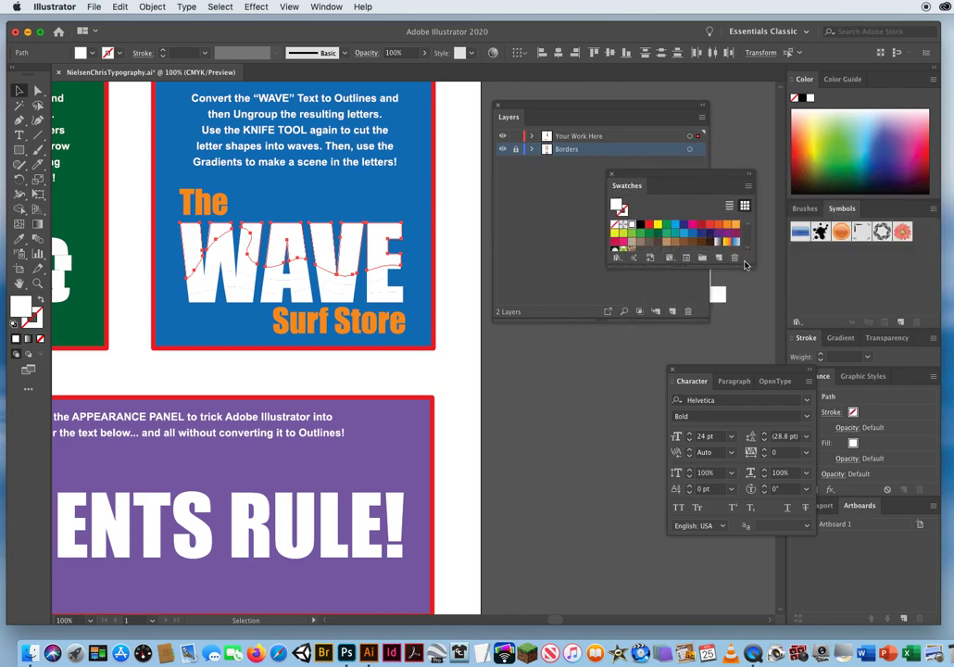
pyautogui.moveTo(750, 268); pyautogui.dragTo(759, 319)
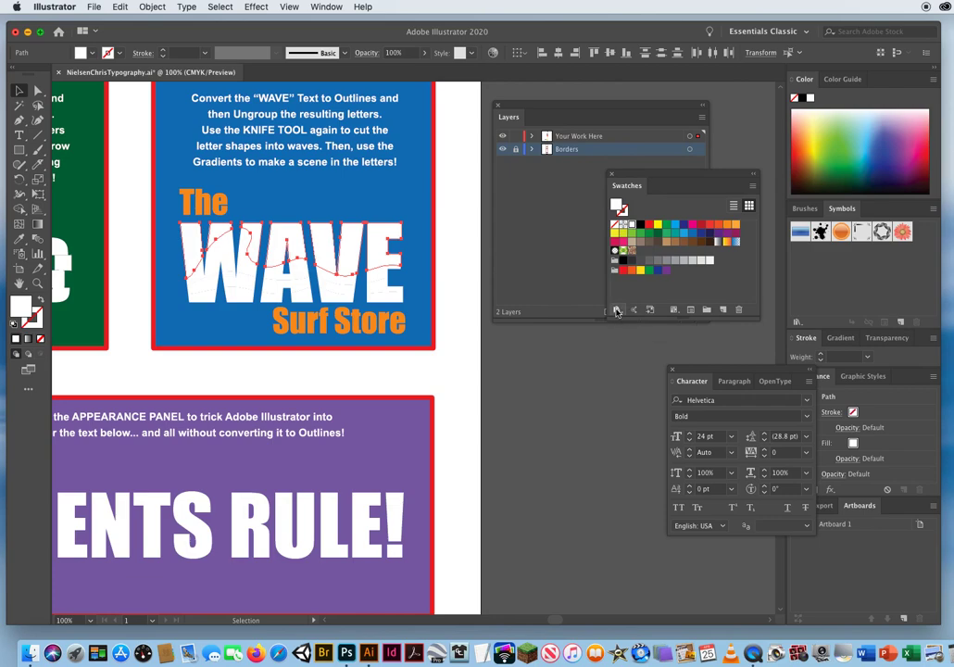
pyautogui.click(616, 311)
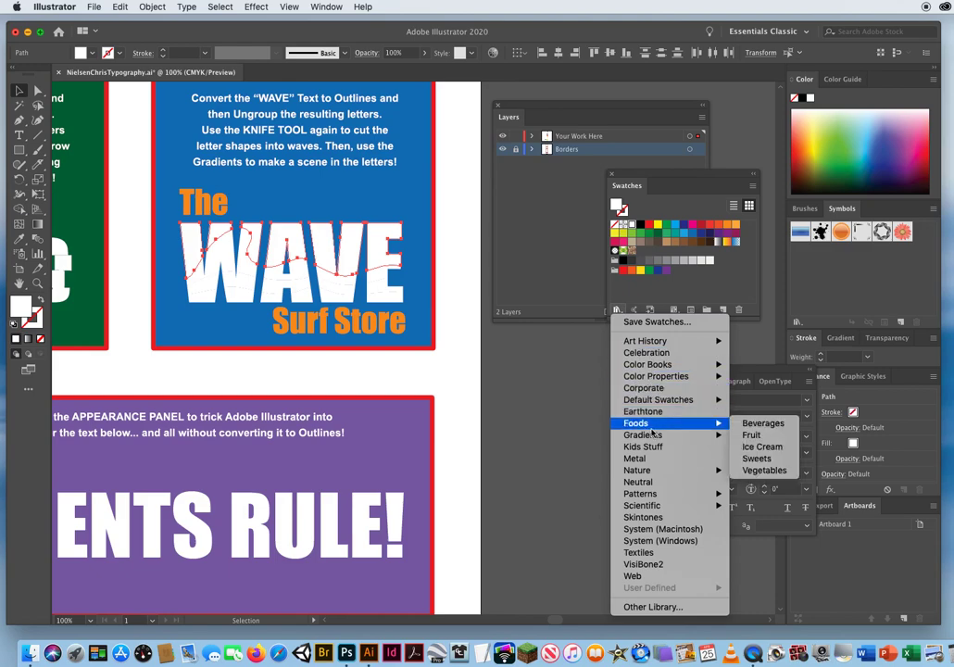
pyautogui.moveTo(651, 435)
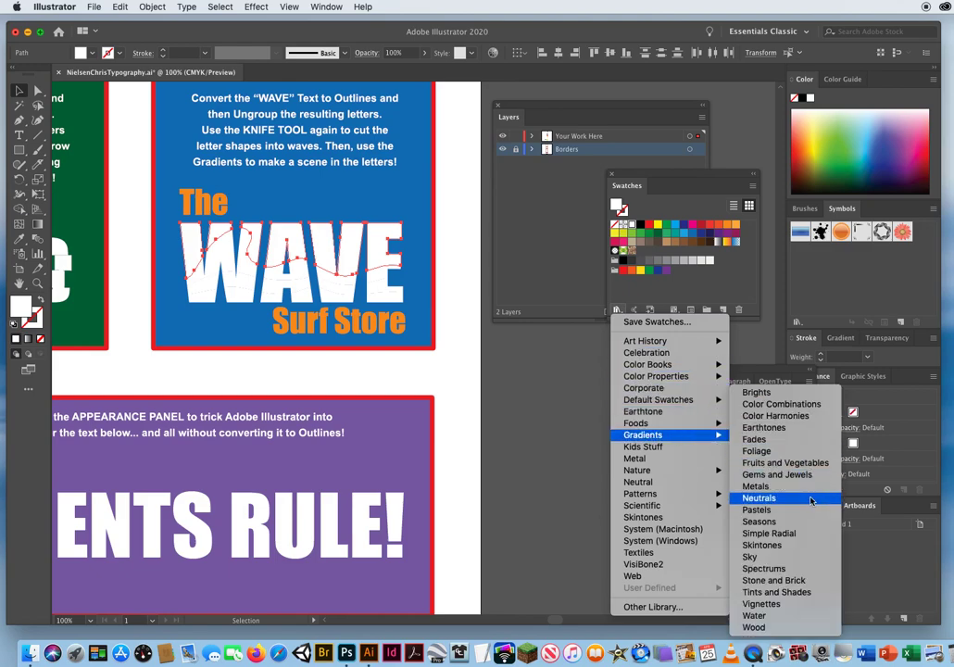
pyautogui.click(761, 556)
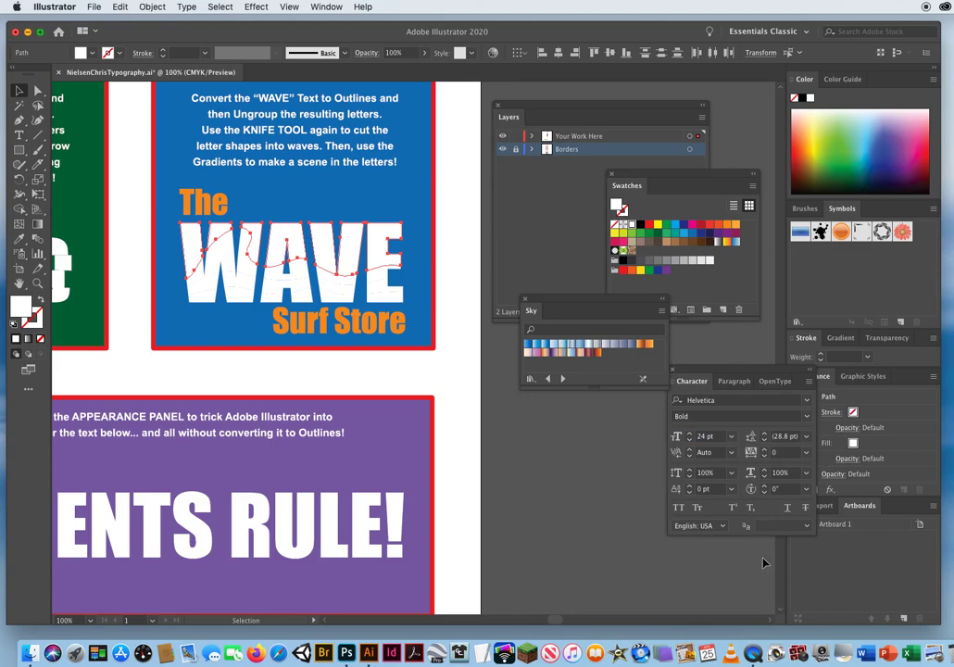
# Fill the selected top pieces of WAVE with the Sky 24 gradient and run it vertically from bottom to top across all letters.
pyautogui.click(598, 355)
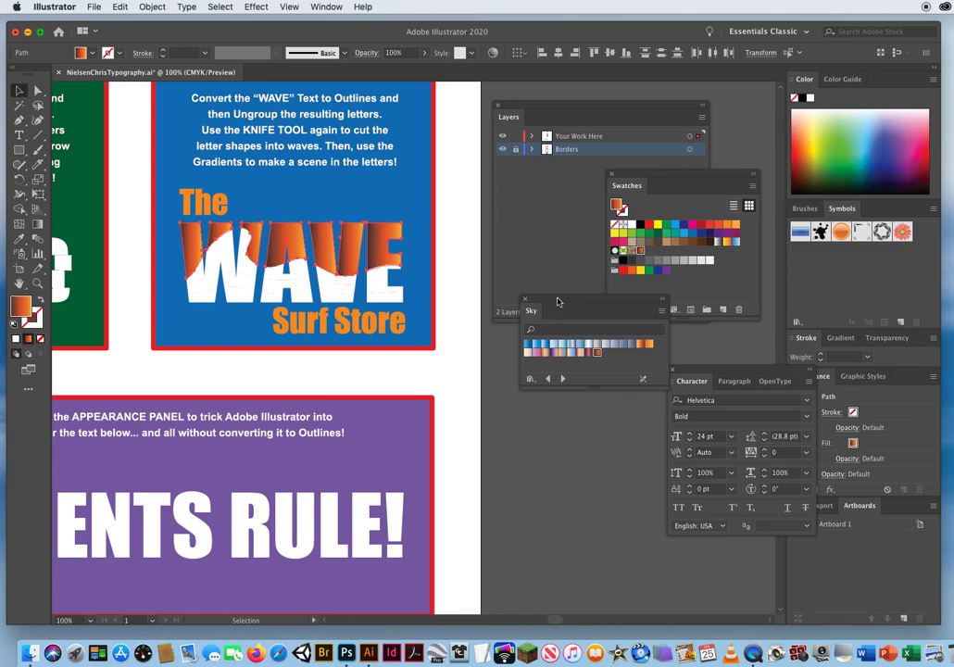
pyautogui.moveTo(557, 300); pyautogui.dragTo(556, 376)
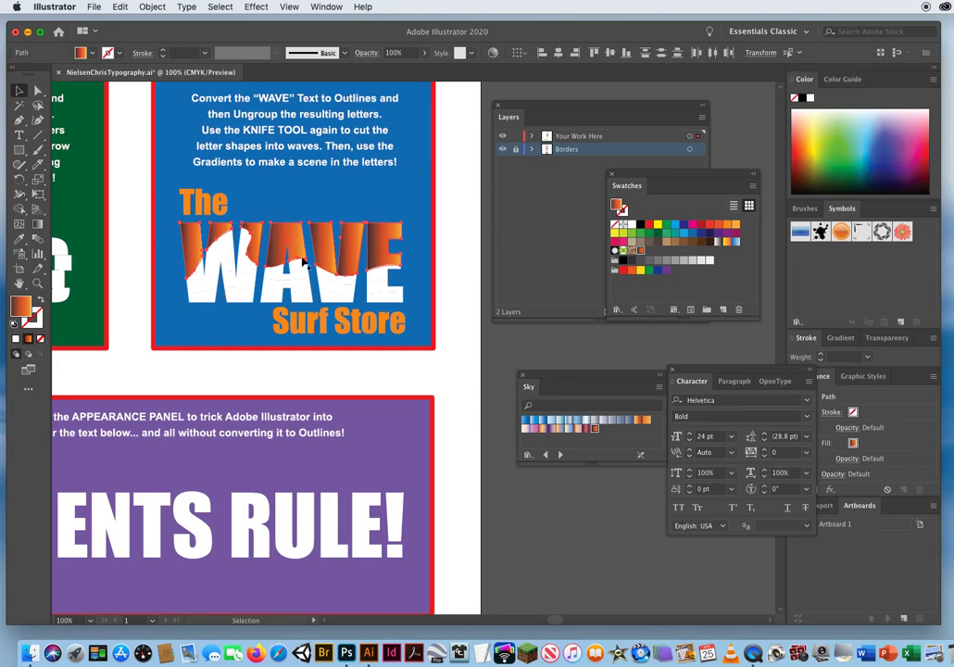
pyautogui.click(38, 224)
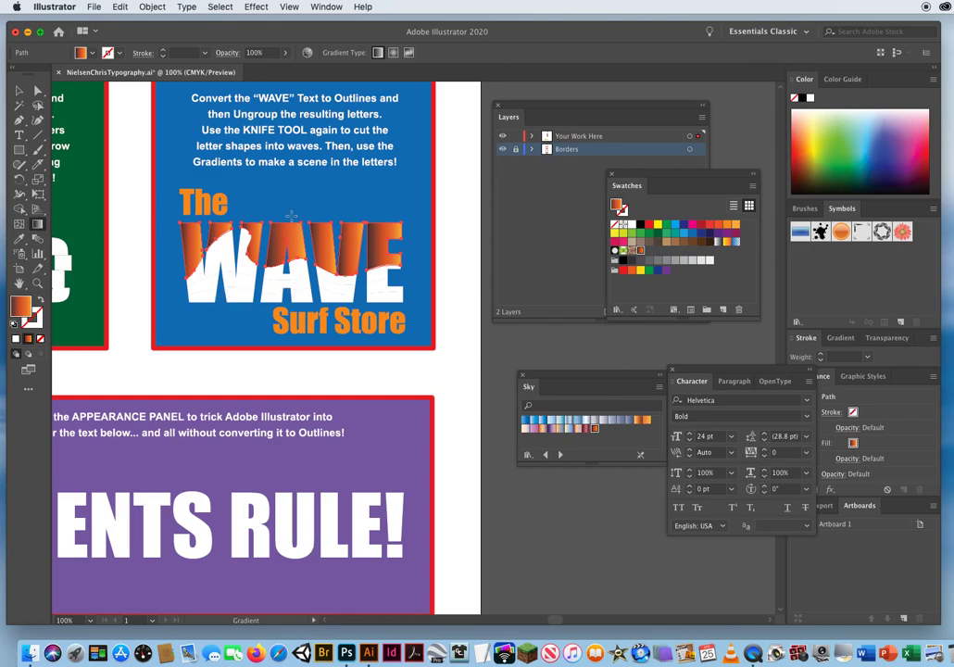
pyautogui.click(293, 290)
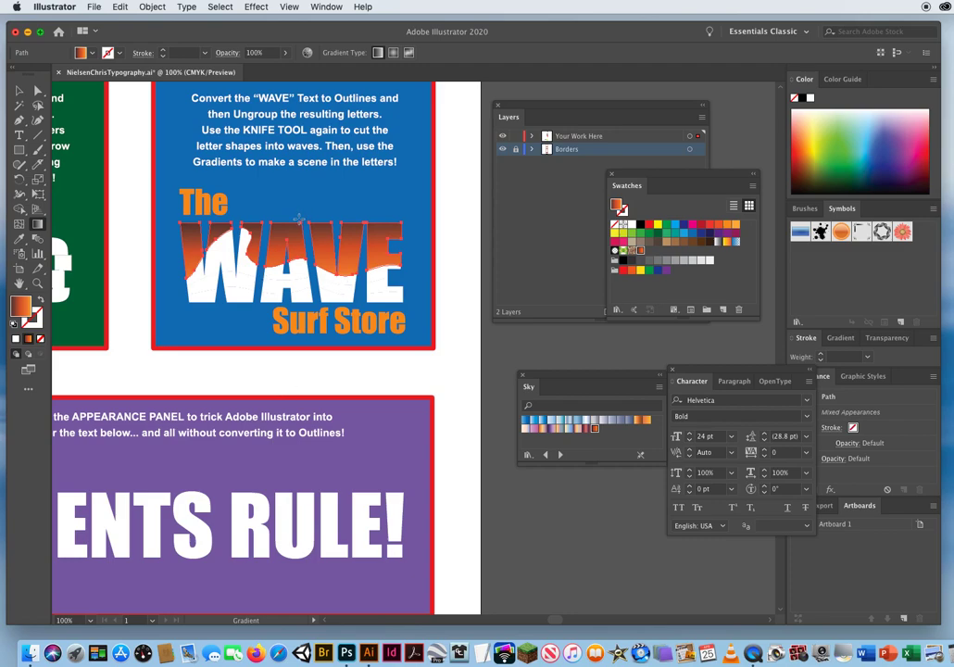
# Redraw the gradient on the selected top WAVE pieces vertically, from the letters' upper edge down to the wave cut.
pyautogui.moveTo(299, 256); pyautogui.dragTo(326, 384)
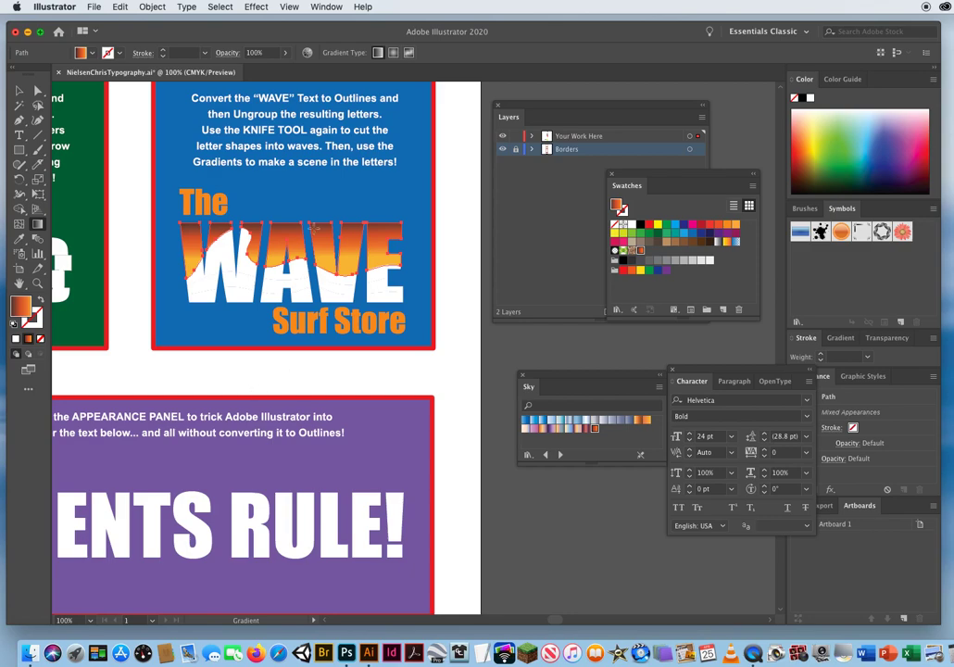
pyautogui.moveTo(300, 222); pyautogui.dragTo(300, 278)
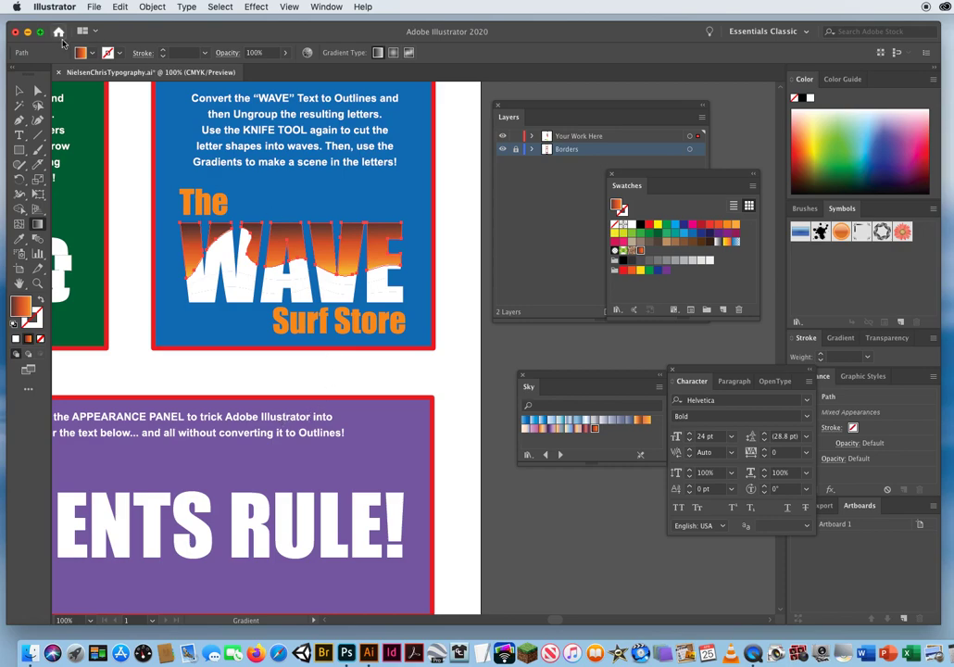
pyautogui.click(19, 89)
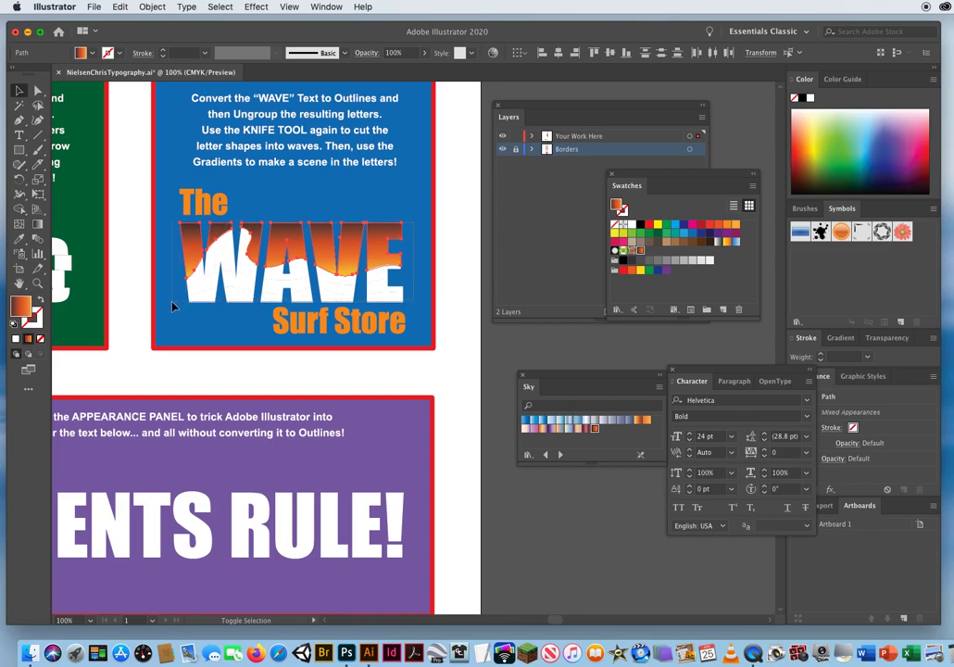
# Switch the selection to the white lower bands of the WAVE letters and fill them with the Sky 3 gradient.
pyautogui.moveTo(173, 302); pyautogui.dragTo(172, 300)
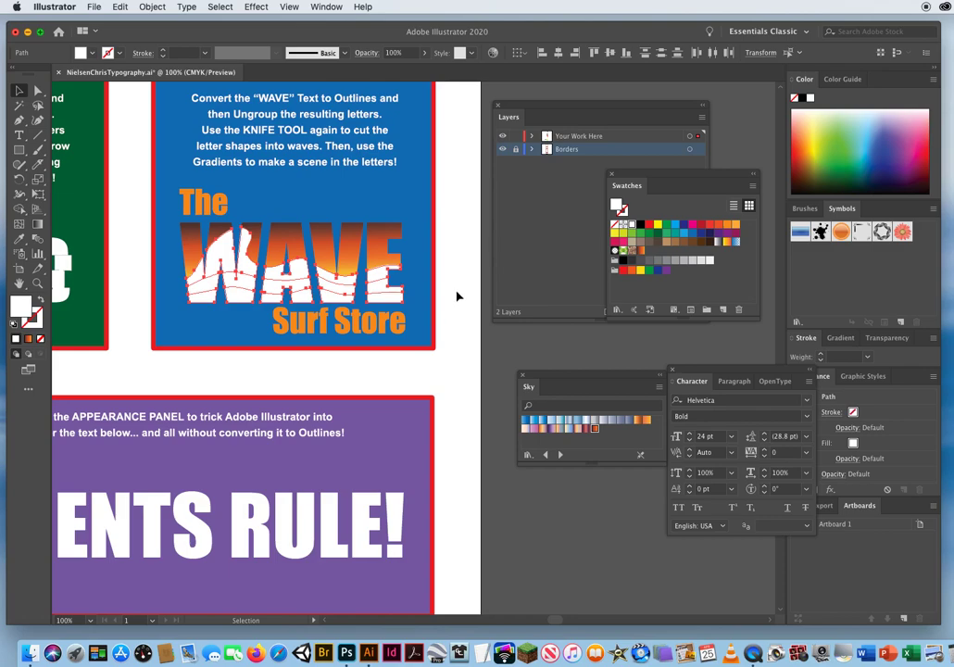
pyautogui.moveTo(556, 373); pyautogui.dragTo(533, 360)
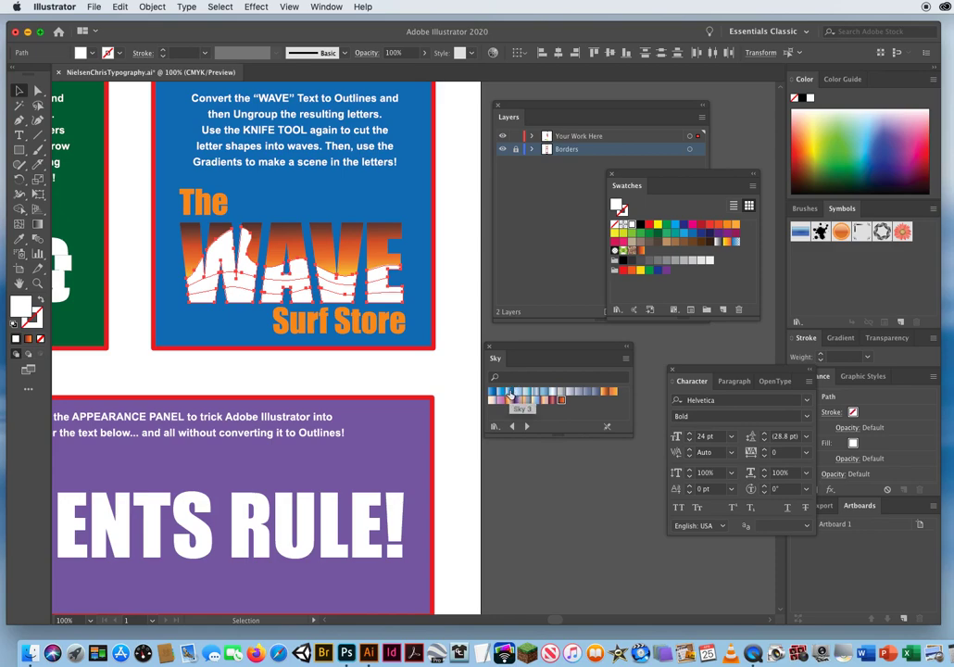
pyautogui.click(510, 393)
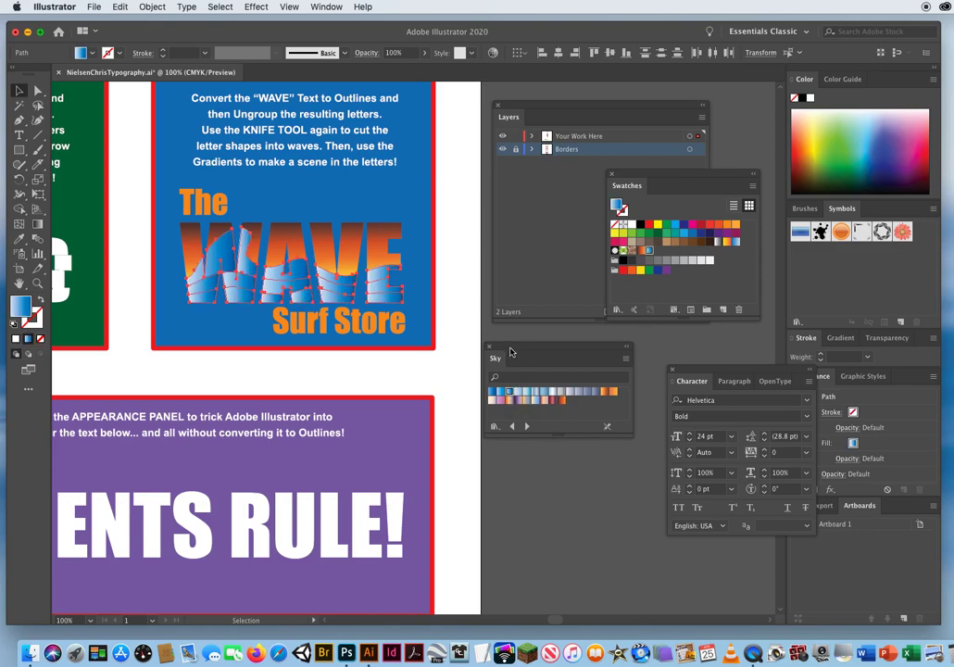
pyautogui.moveTo(498, 351); pyautogui.dragTo(555, 440)
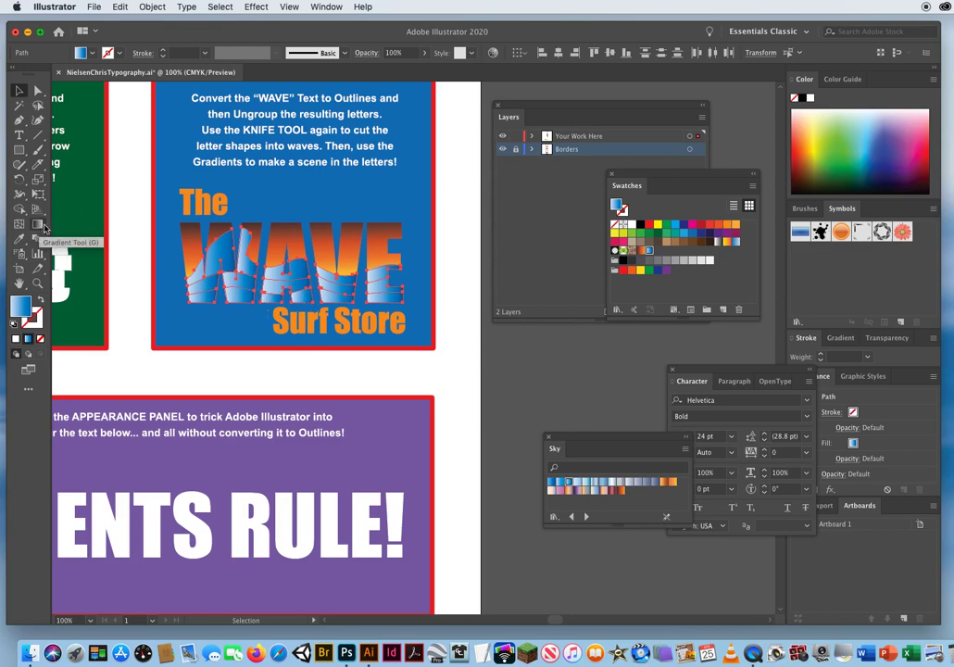
# Set the gradient angle of the lower WAVE bands to -90° and deselect the artwork.
pyautogui.click(840, 338)
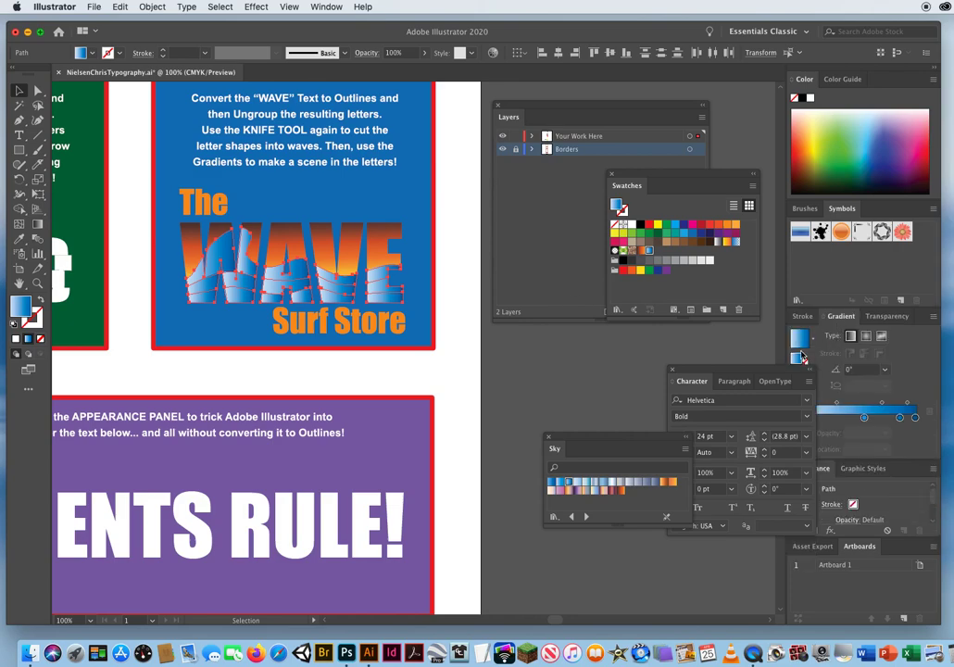
pyautogui.moveTo(770, 375); pyautogui.dragTo(646, 368)
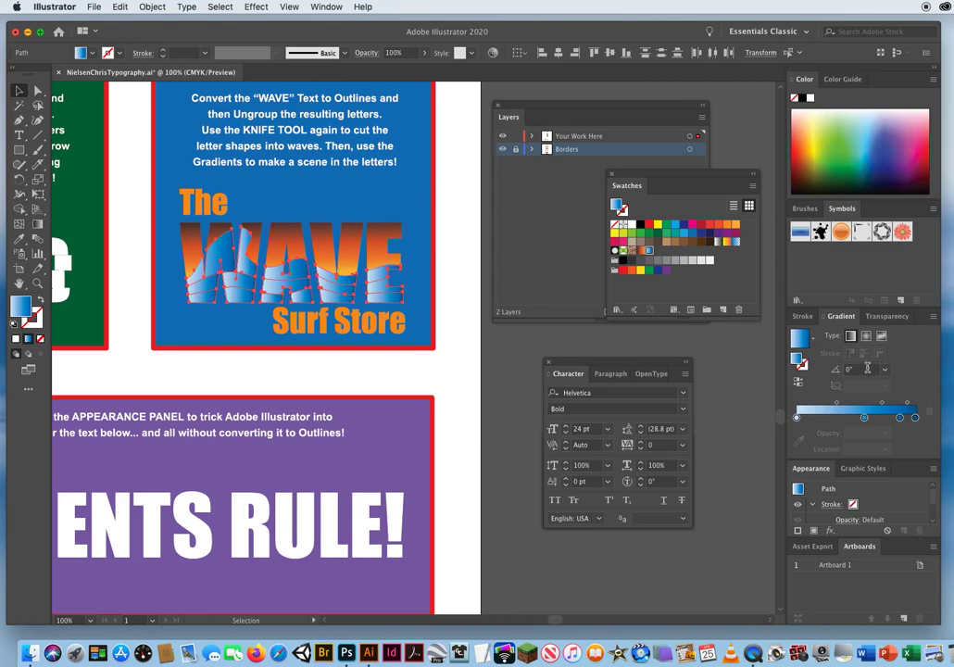
pyautogui.click(870, 370)
pyautogui.click(885, 371)
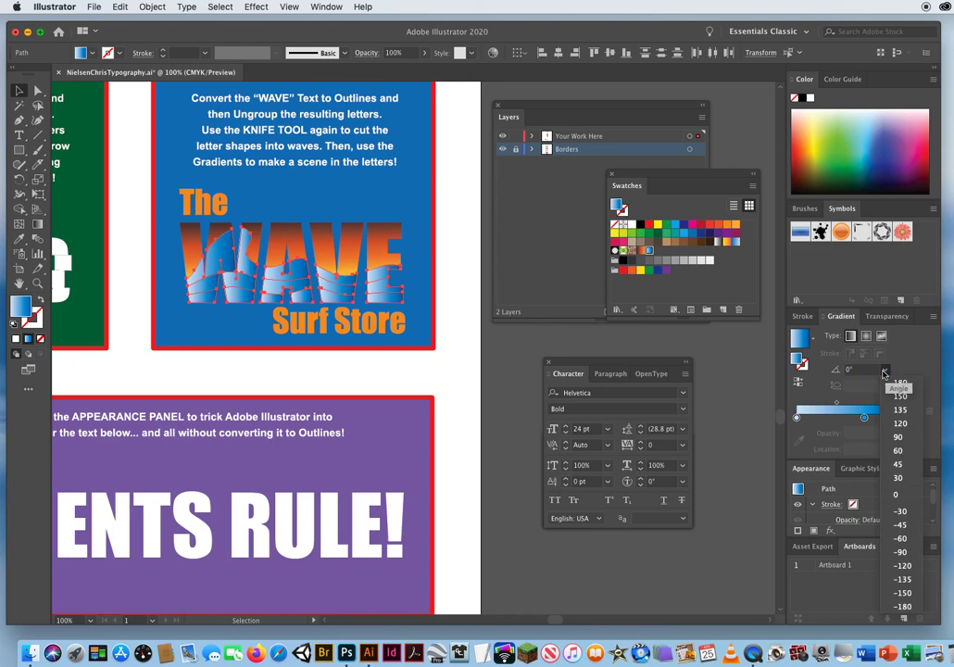
pyautogui.click(902, 552)
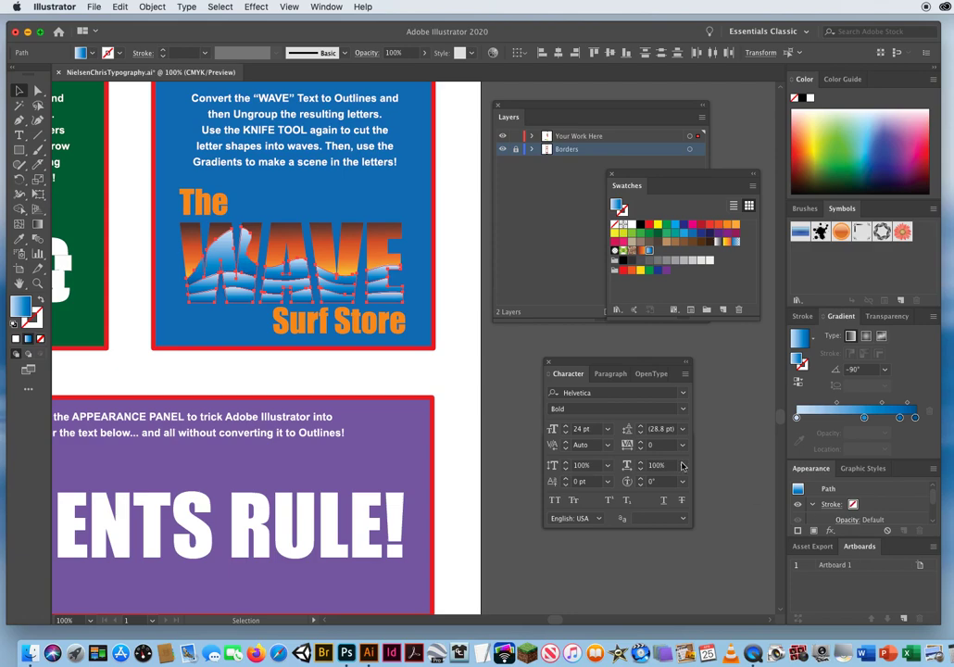
pyautogui.click(463, 393)
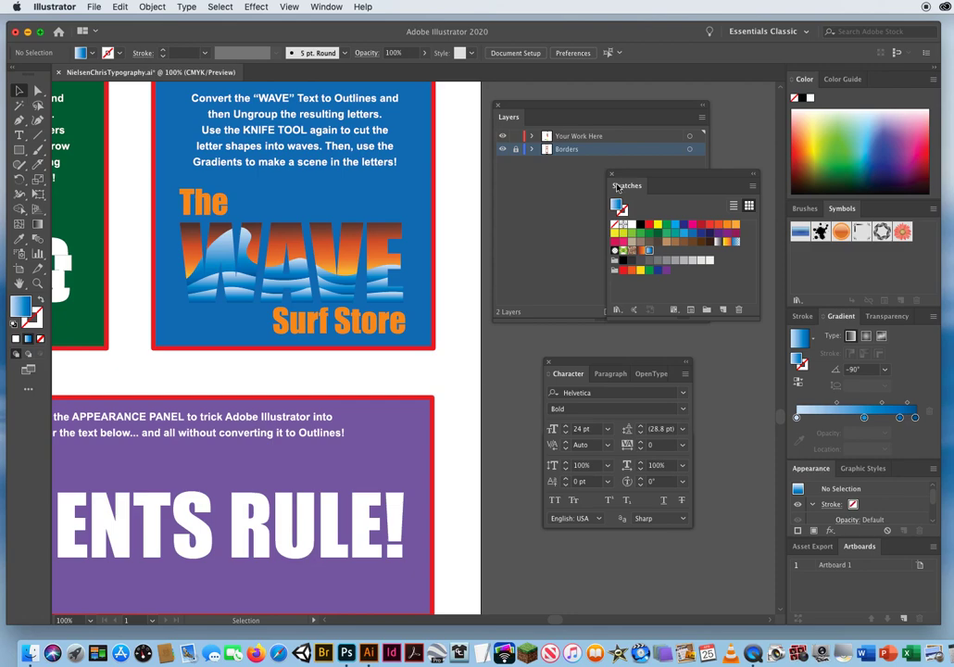
# Uncover the spare white WAVE copy beside the artboard and give it no fill and a 2 pt white stroke.
pyautogui.moveTo(623, 184)
pyautogui.mouseDown()
pyautogui.moveTo(618, 192)
pyautogui.moveTo(852, 219)
pyautogui.moveTo(858, 233)
pyautogui.moveTo(823, 211)
pyautogui.moveTo(799, 210)
pyautogui.mouseUp()
pyautogui.moveTo(531, 110); pyautogui.dragTo(487, 392)
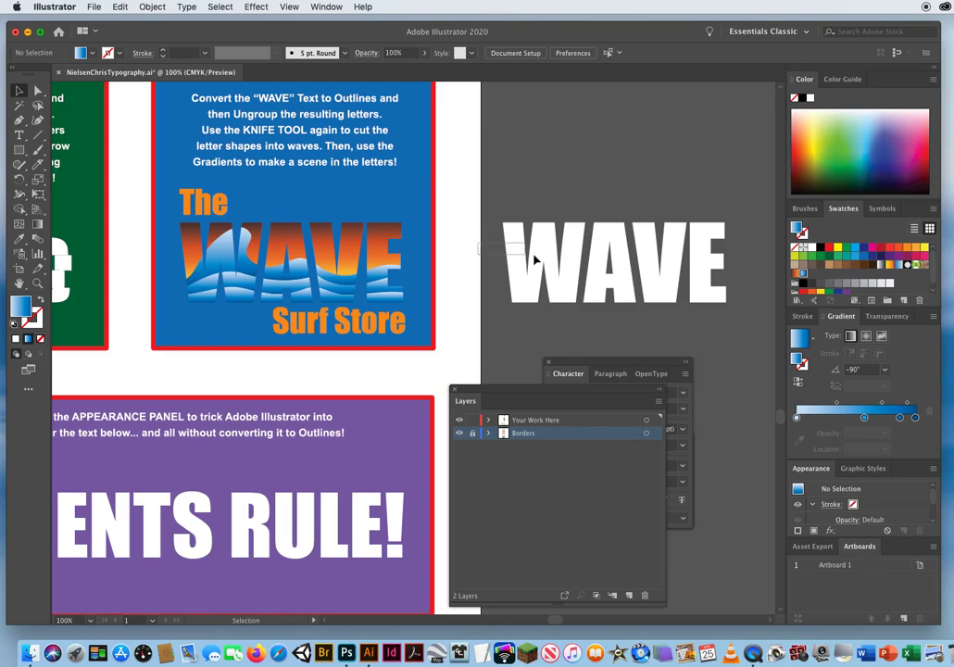
pyautogui.click(714, 280)
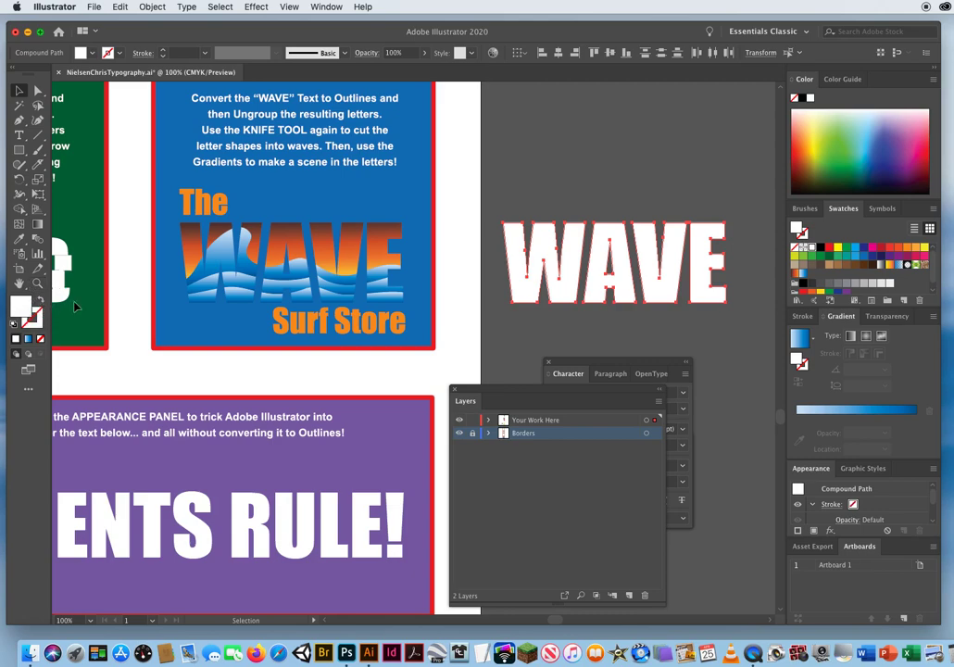
pyautogui.click(41, 299)
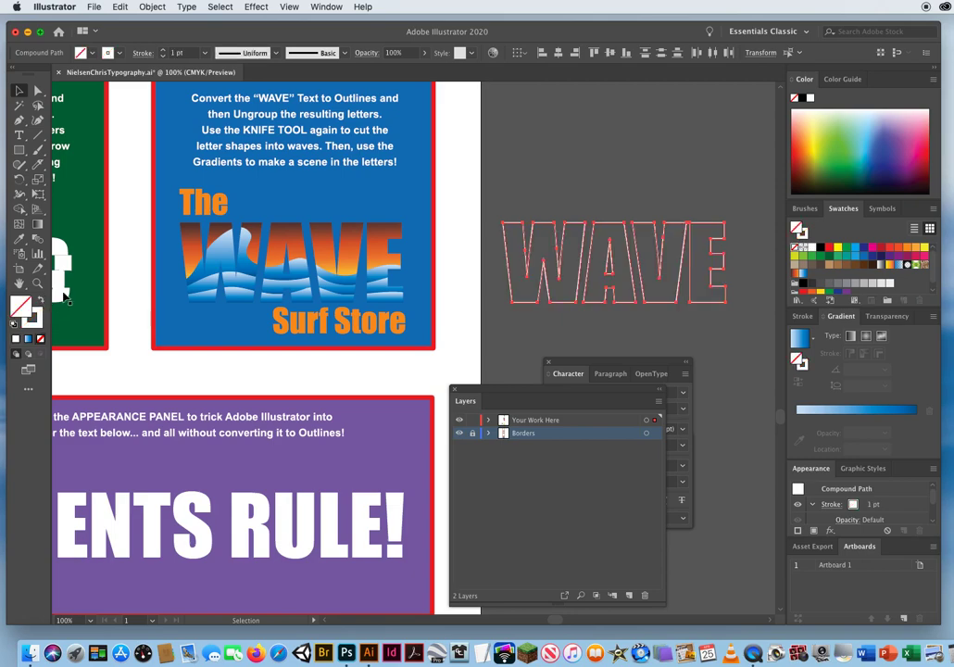
pyautogui.click(164, 53)
pyautogui.click(164, 51)
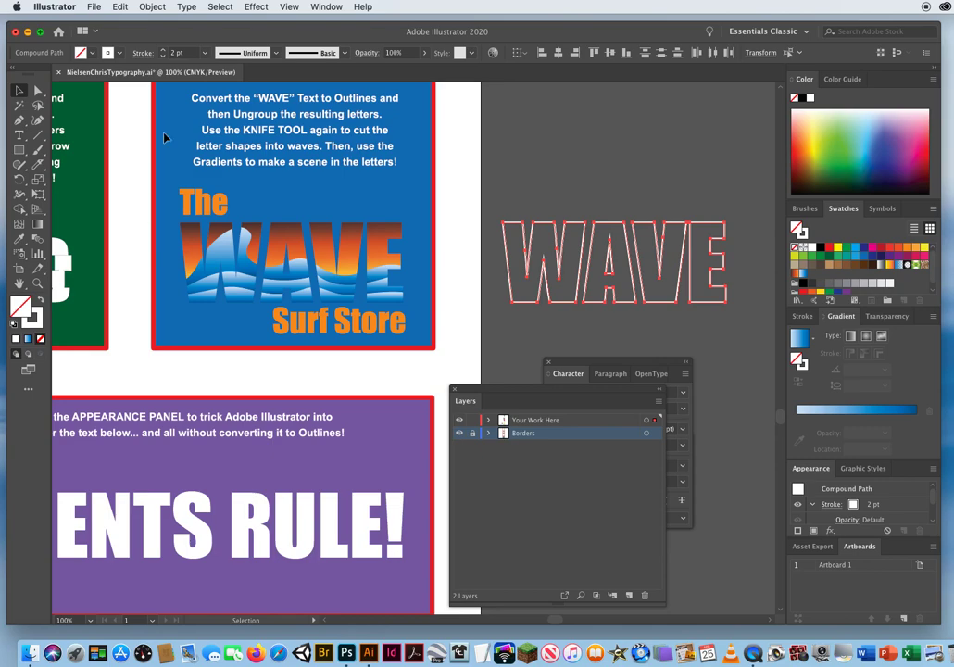
# Bring the WAVE outline to the front and place it exactly over the gradient-filled WAVE letters in the blue box.
pyautogui.click(153, 8)
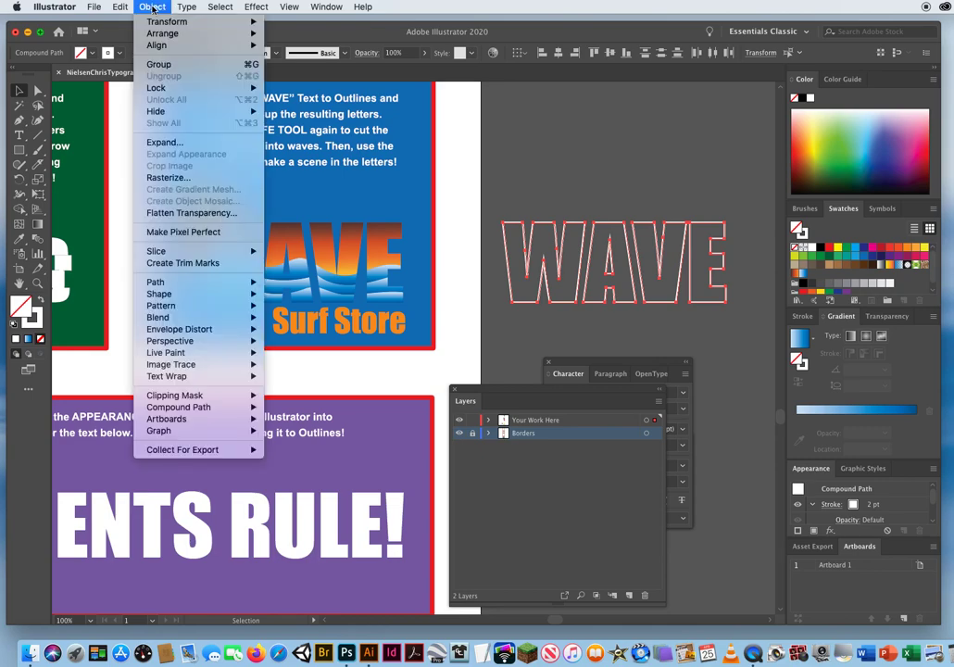
pyautogui.moveTo(158, 37)
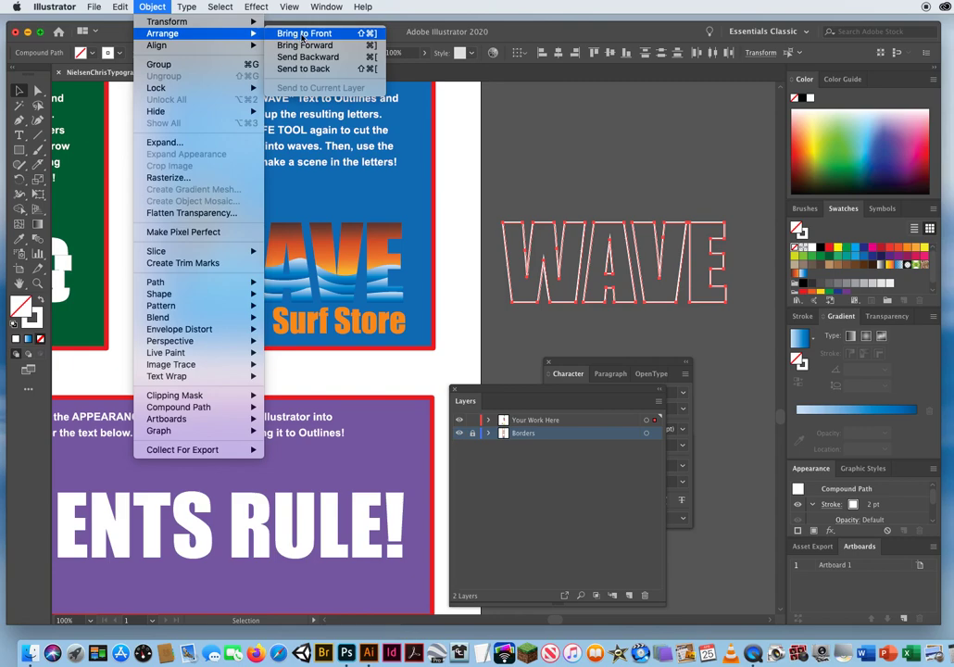
pyautogui.click(302, 34)
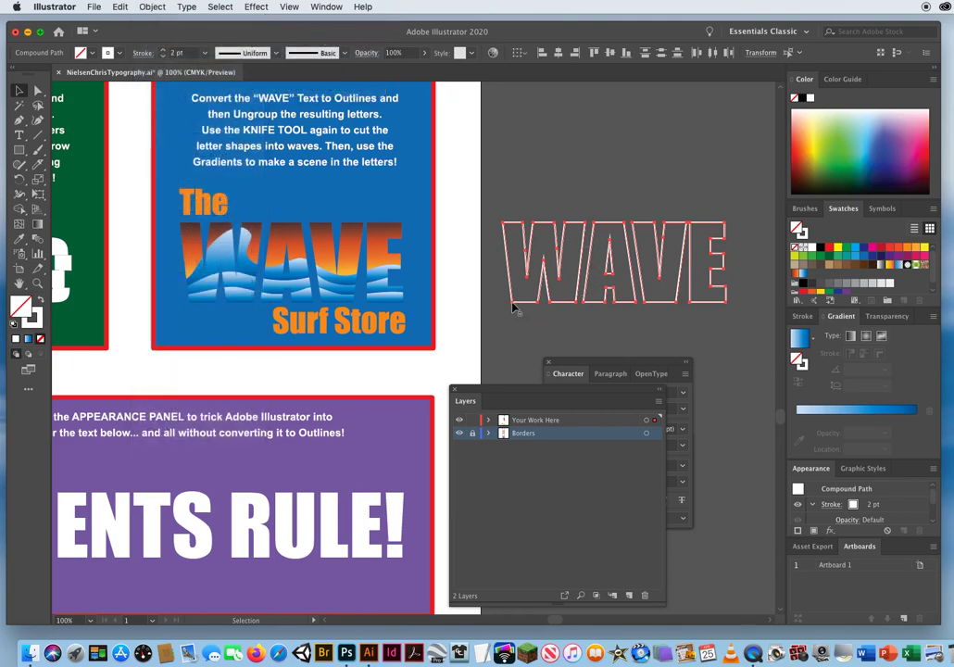
pyautogui.moveTo(512, 307); pyautogui.dragTo(191, 297)
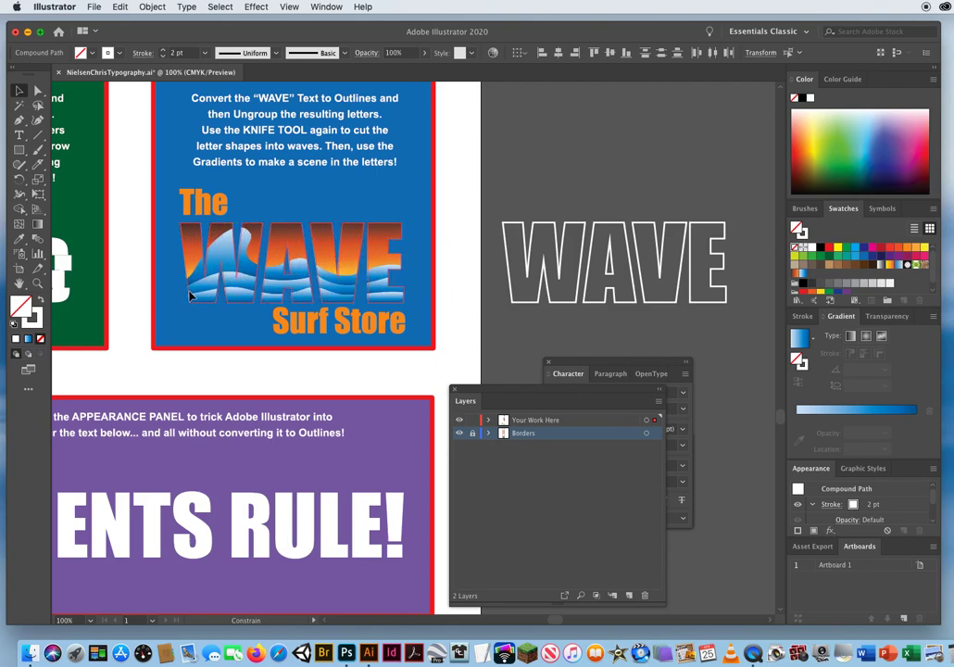
pyautogui.moveTo(189, 291); pyautogui.dragTo(189, 292)
pyautogui.click(456, 277)
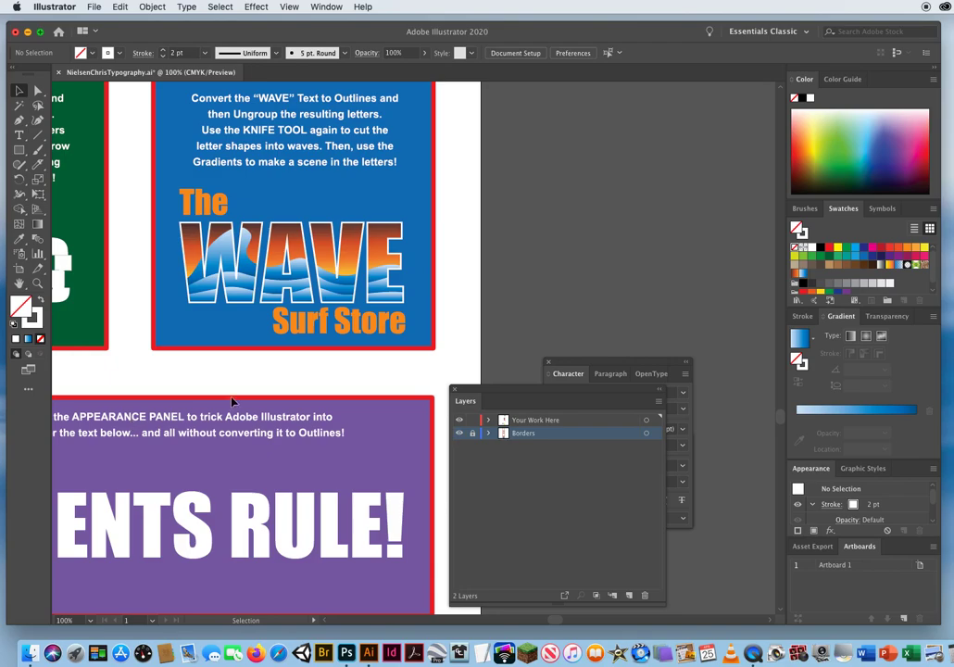
# Save the document and clear the floating panels off the purple GRADIENTS RULE! box, closing the Sky swatch library.
pyautogui.moveTo(205, 427); pyautogui.dragTo(352, 418)
pyautogui.press('super+s')
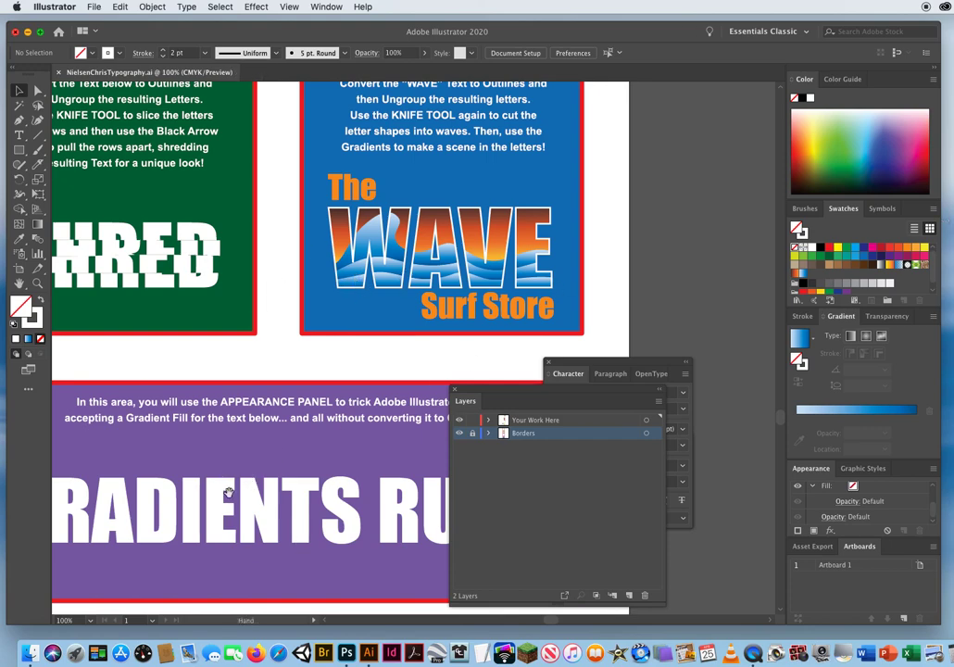
pyautogui.moveTo(196, 505); pyautogui.dragTo(330, 308)
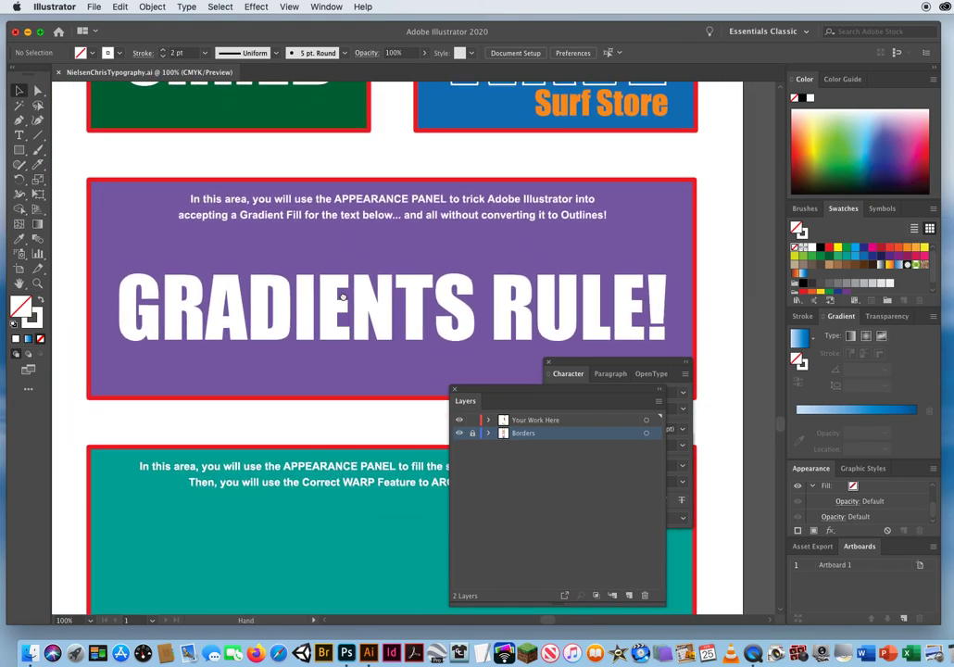
pyautogui.click(561, 366)
pyautogui.moveTo(561, 366); pyautogui.dragTo(712, 382)
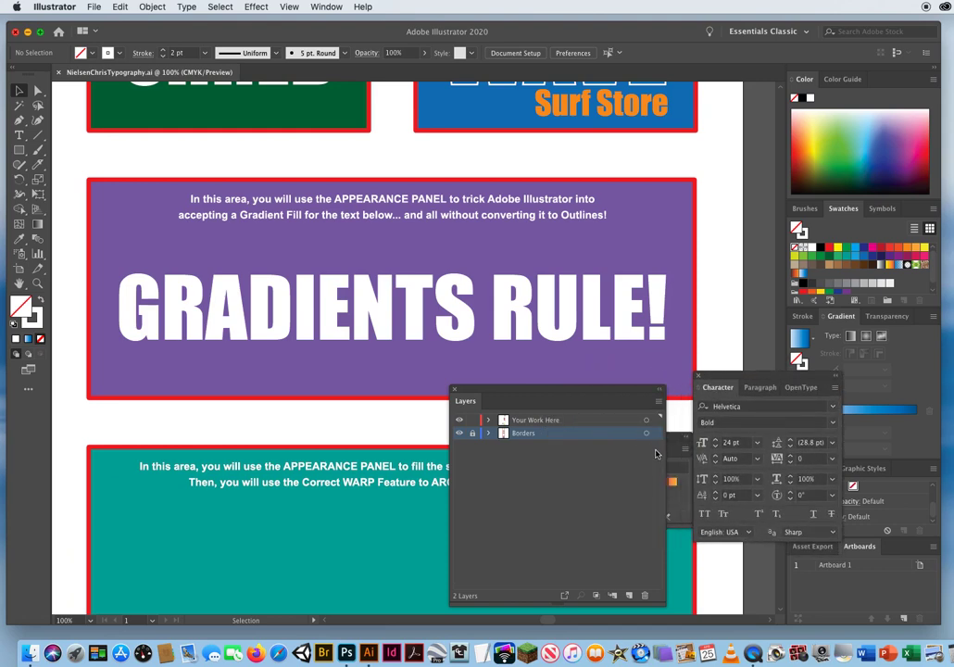
pyautogui.moveTo(673, 440); pyautogui.dragTo(600, 247)
pyautogui.click(591, 244)
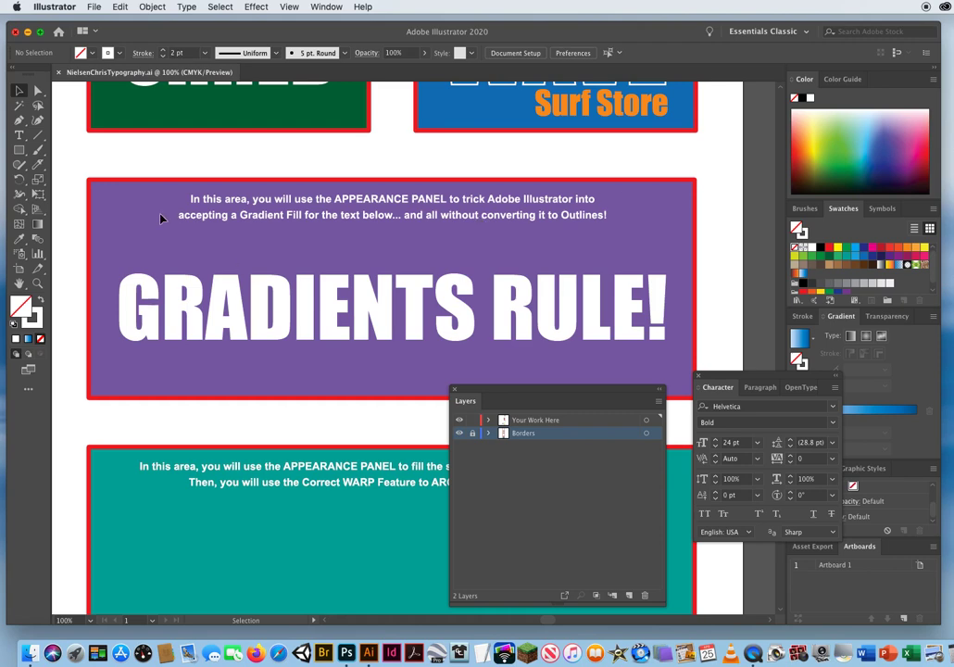
pyautogui.moveTo(479, 396); pyautogui.dragTo(506, 390)
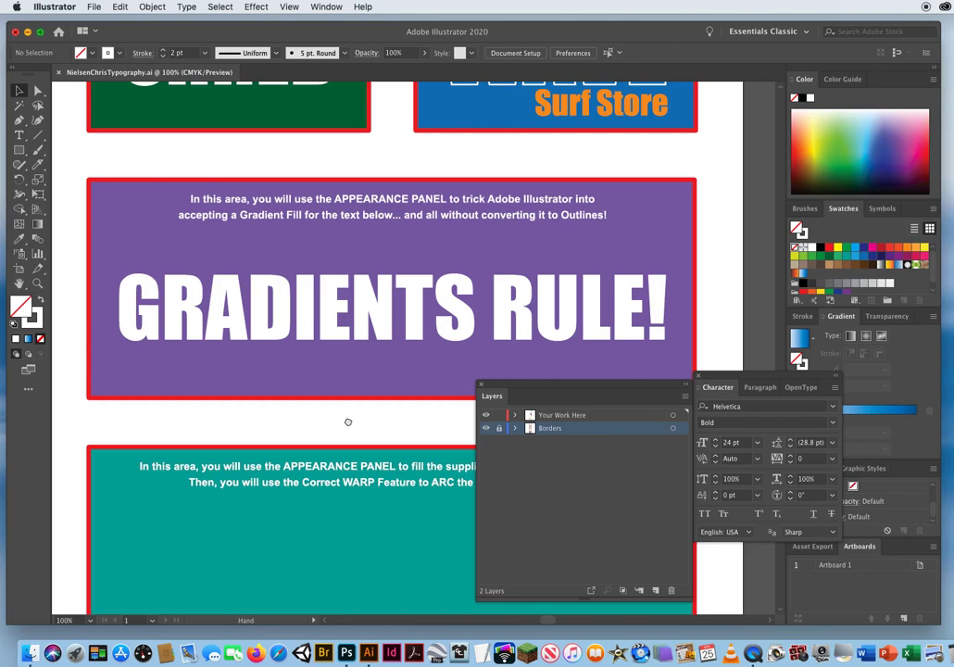
pyautogui.moveTo(347, 420); pyautogui.dragTo(362, 404)
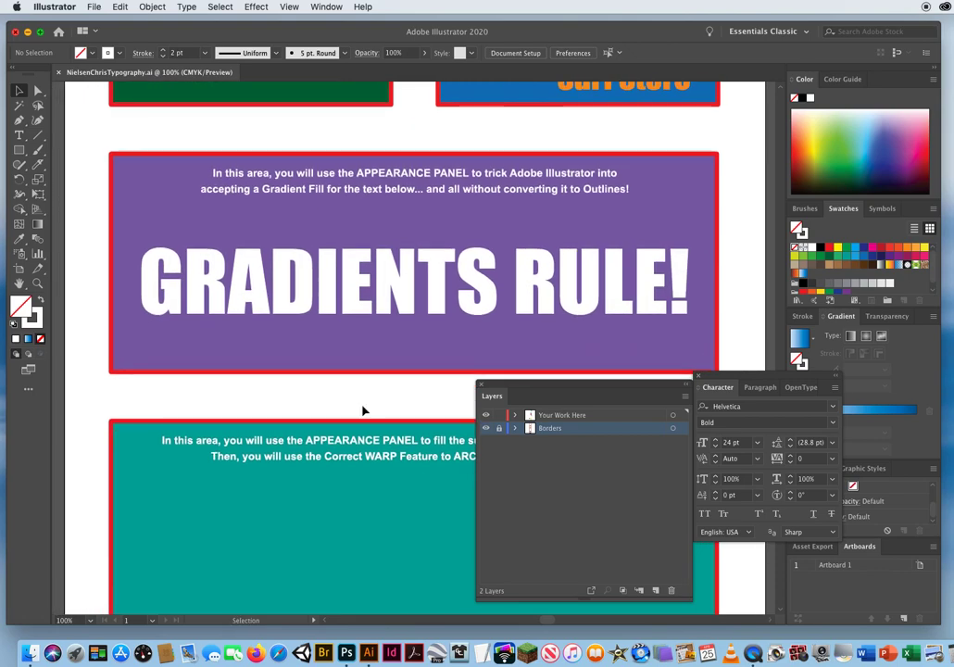
# Float the Swatches panel and try CMYK Yellow, the brown swirl pattern and the Orange, Yellow gradient as fills for the GRADIENTS RULE! text.
pyautogui.moveTo(843, 208); pyautogui.dragTo(613, 125)
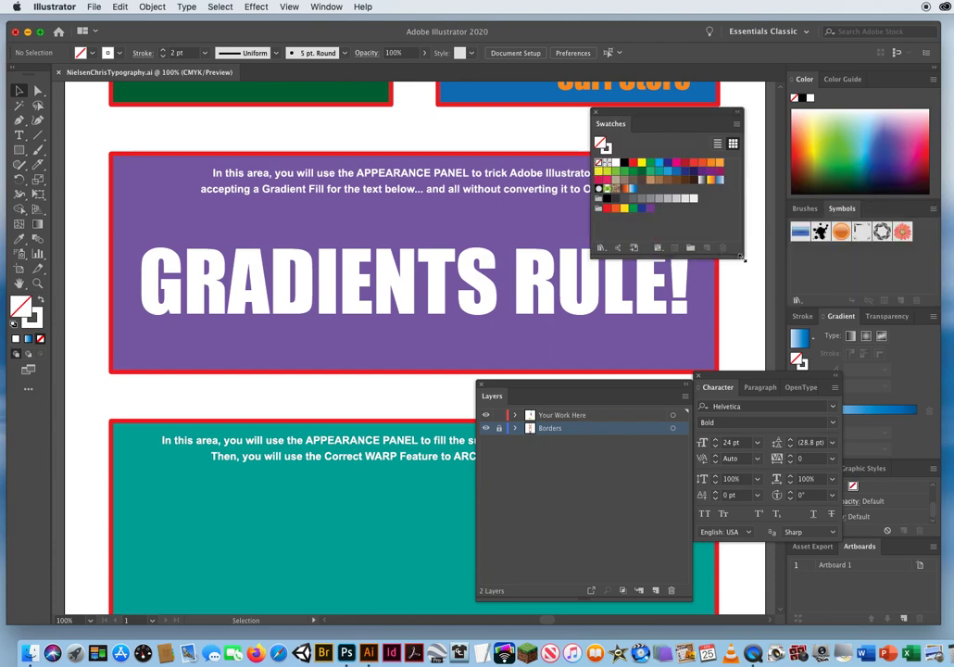
pyautogui.moveTo(741, 262); pyautogui.dragTo(747, 274)
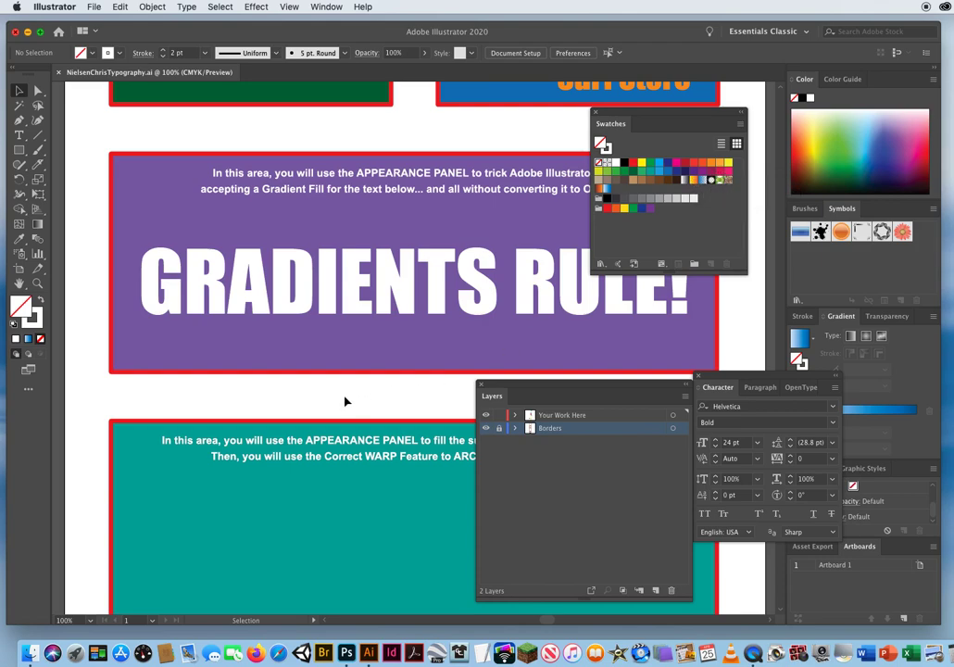
pyautogui.click(284, 313)
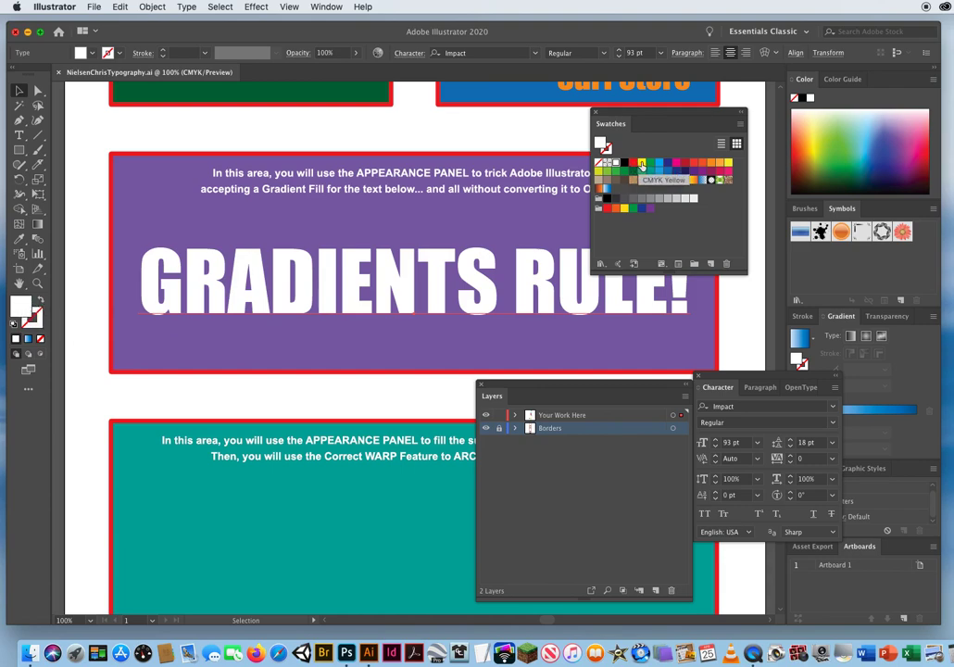
pyautogui.click(641, 165)
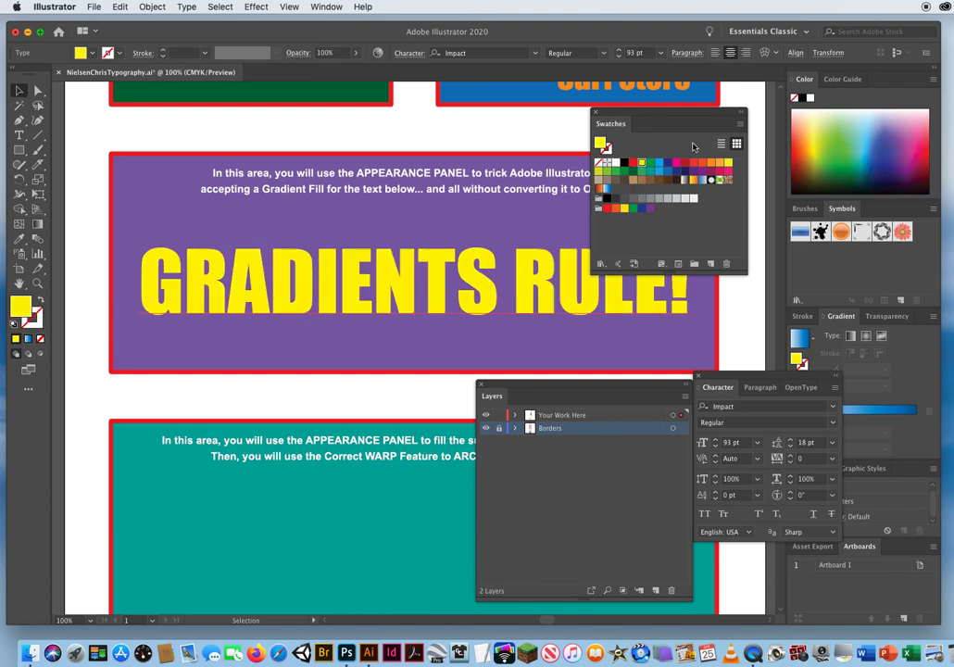
pyautogui.click(730, 182)
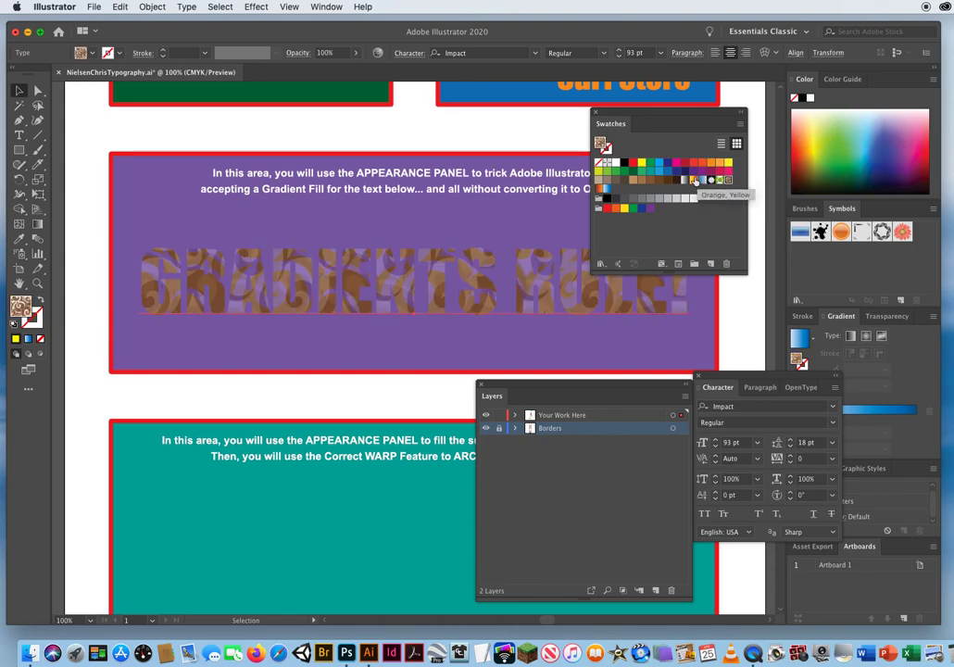
pyautogui.click(692, 182)
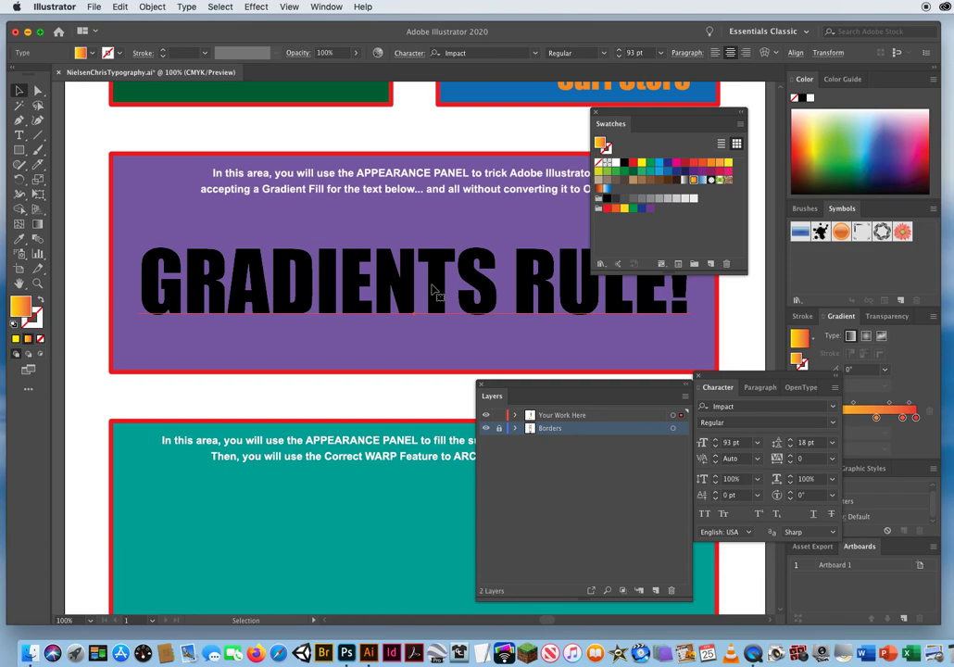
pyautogui.moveTo(617, 114); pyautogui.dragTo(642, 94)
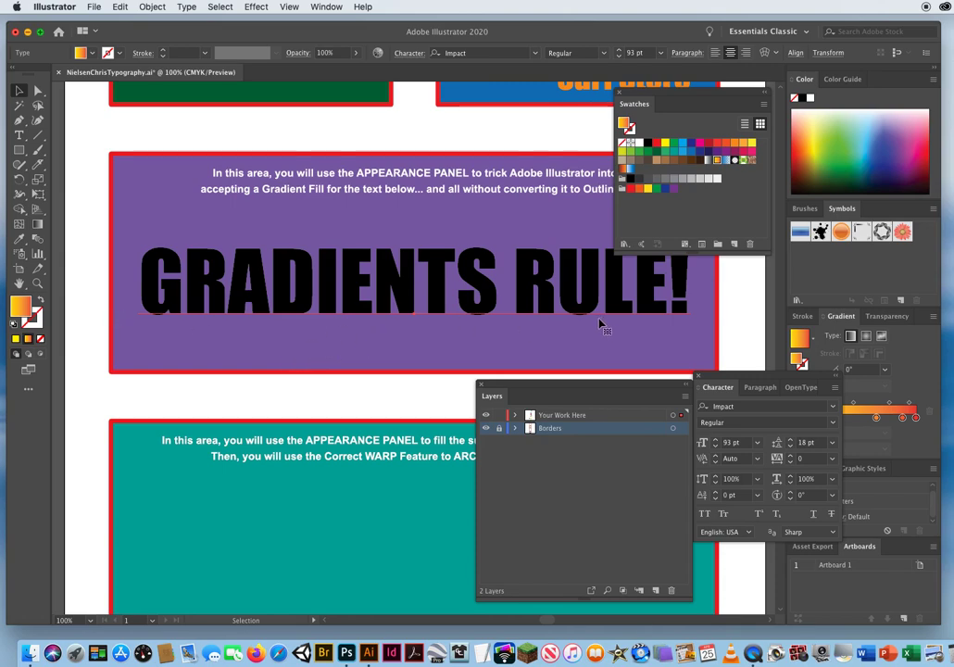
# Convert the GRADIENTS RULE! text to outlines and fill the letters with the Orange, Yellow gradient.
pyautogui.click(188, 7)
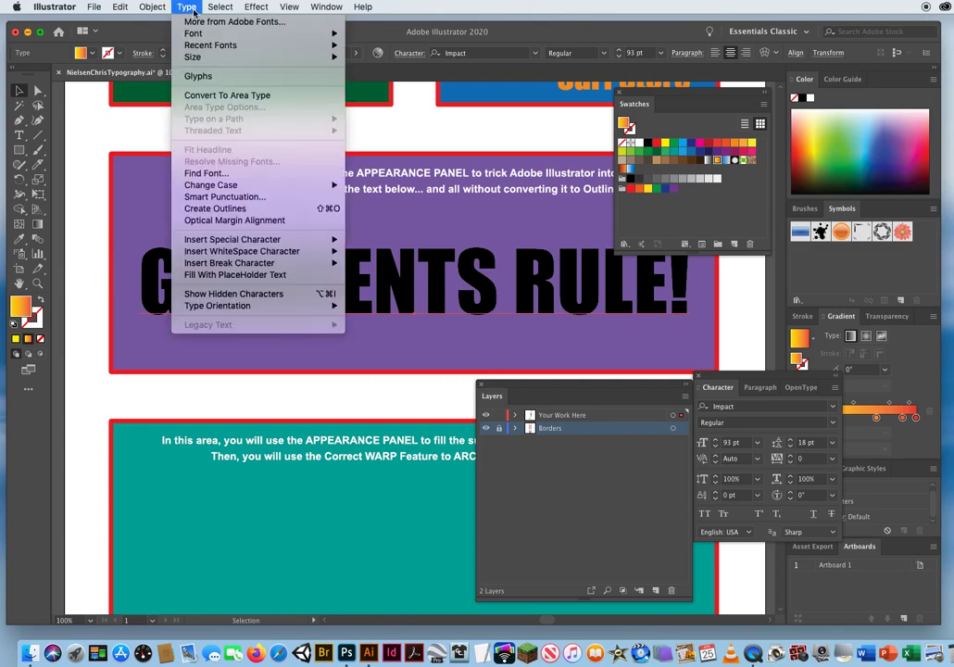
pyautogui.click(216, 208)
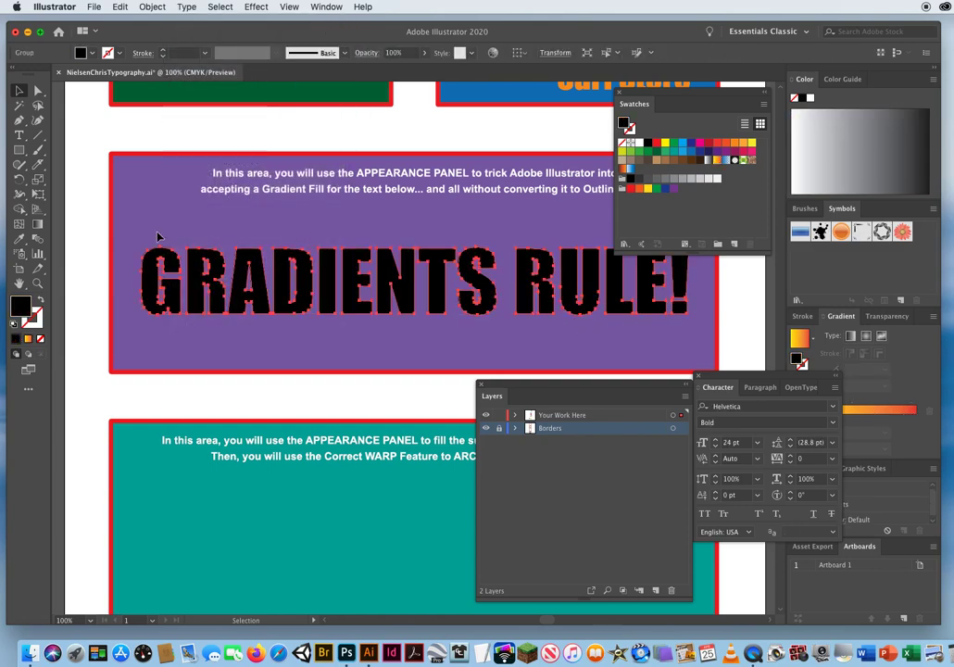
pyautogui.click(716, 159)
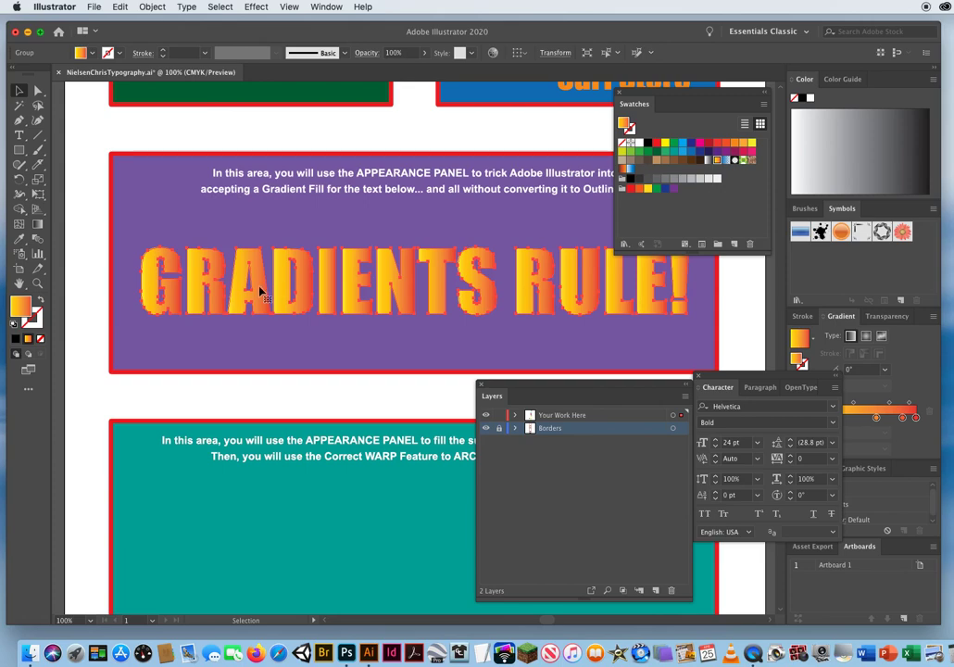
# Try different gradient directions across the outlined letters with the Gradient tool, ending with yellow at the top fading down to red at about -93°.
pyautogui.click(38, 224)
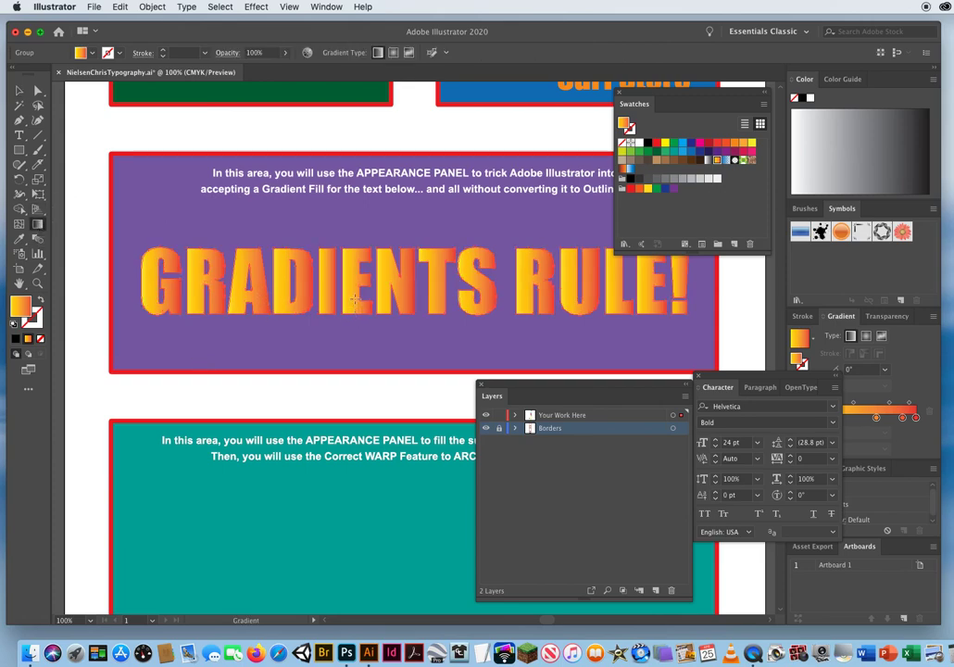
pyautogui.moveTo(354, 249); pyautogui.dragTo(361, 237)
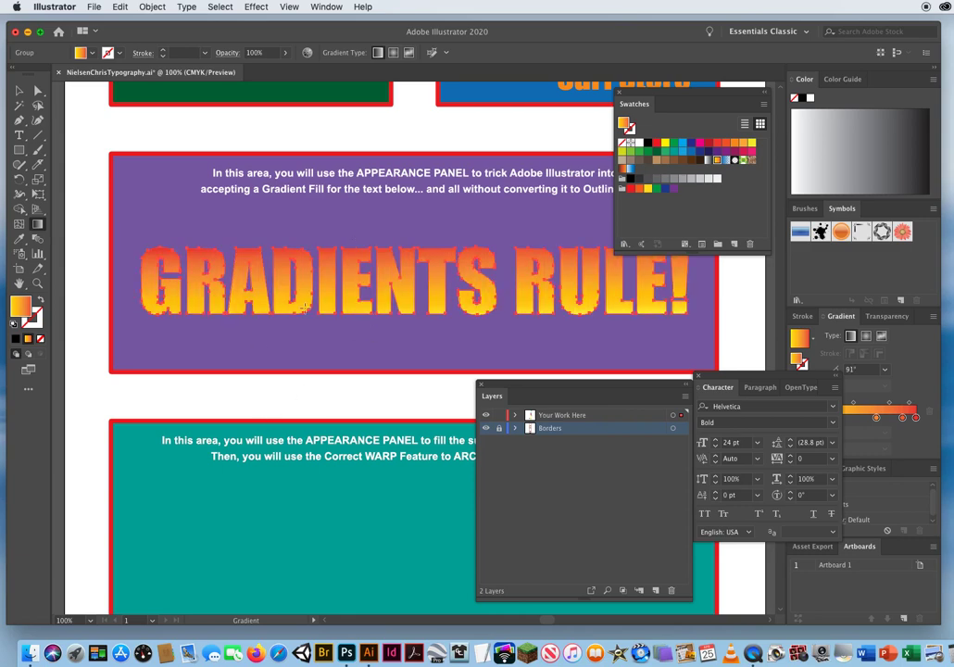
pyautogui.moveTo(150, 282); pyautogui.dragTo(397, 284)
pyautogui.moveTo(637, 288); pyautogui.dragTo(166, 282)
pyautogui.moveTo(322, 276); pyautogui.dragTo(321, 317)
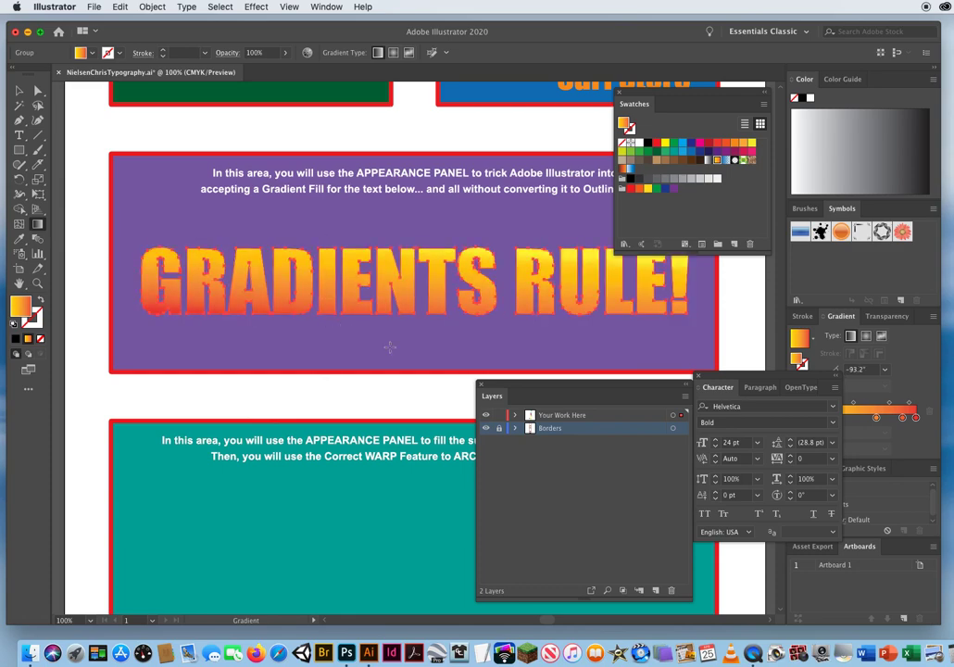
pyautogui.click(18, 90)
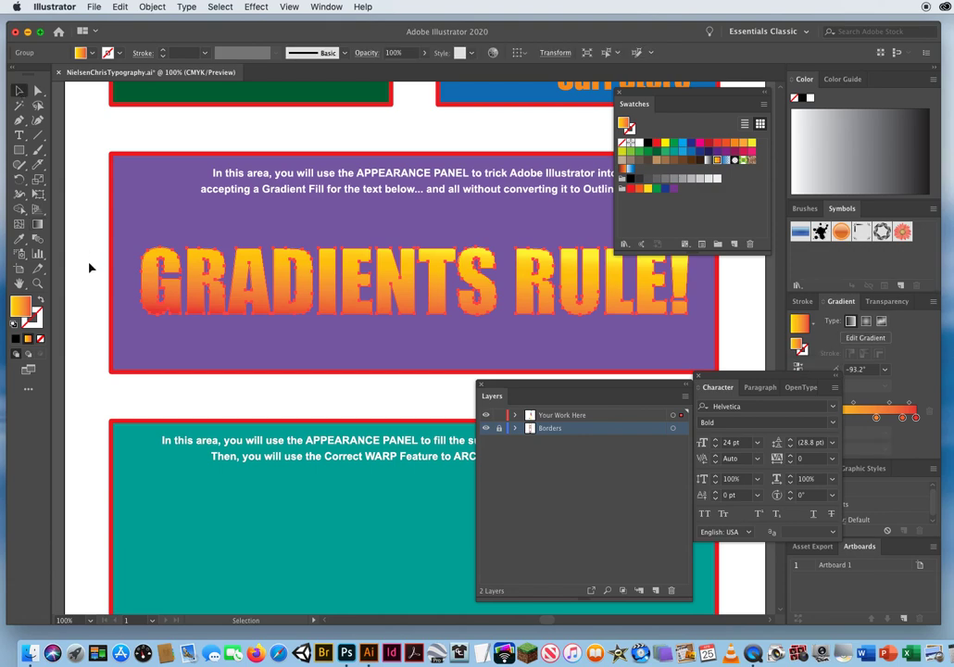
pyautogui.click(90, 273)
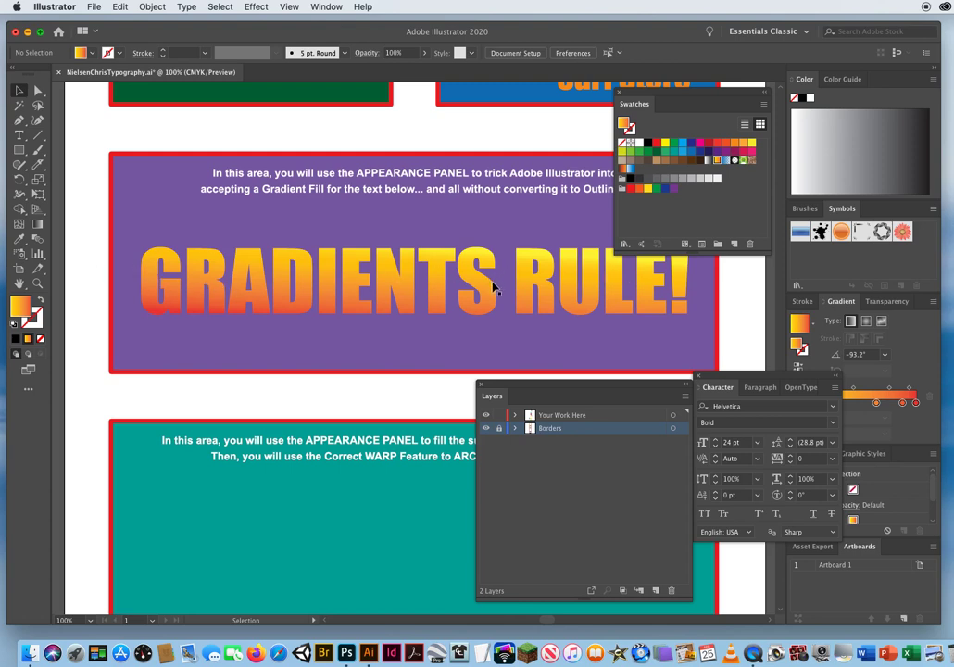
pyautogui.click(393, 276)
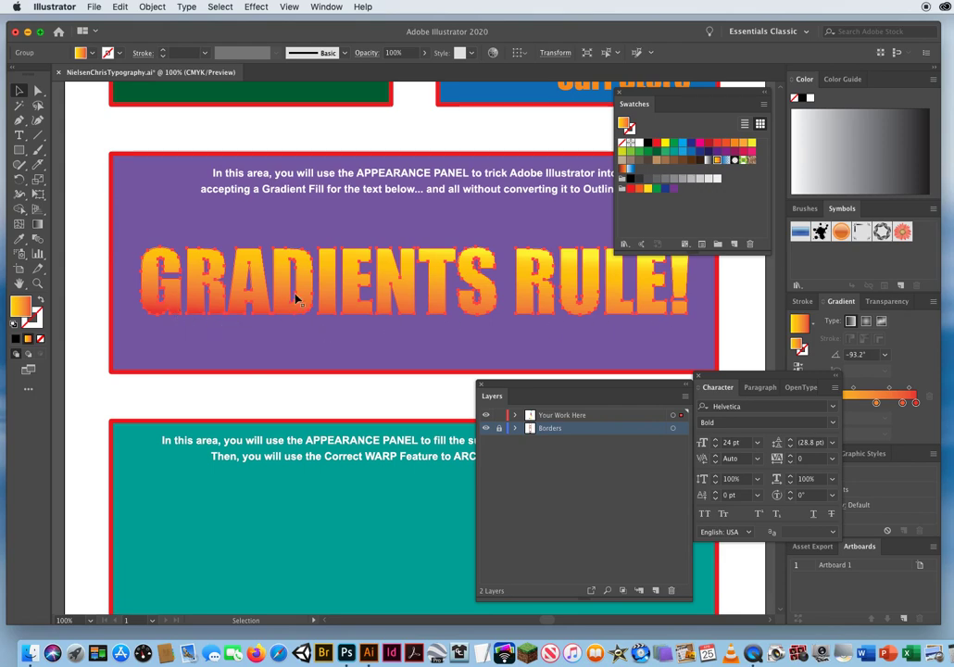
pyautogui.click(333, 344)
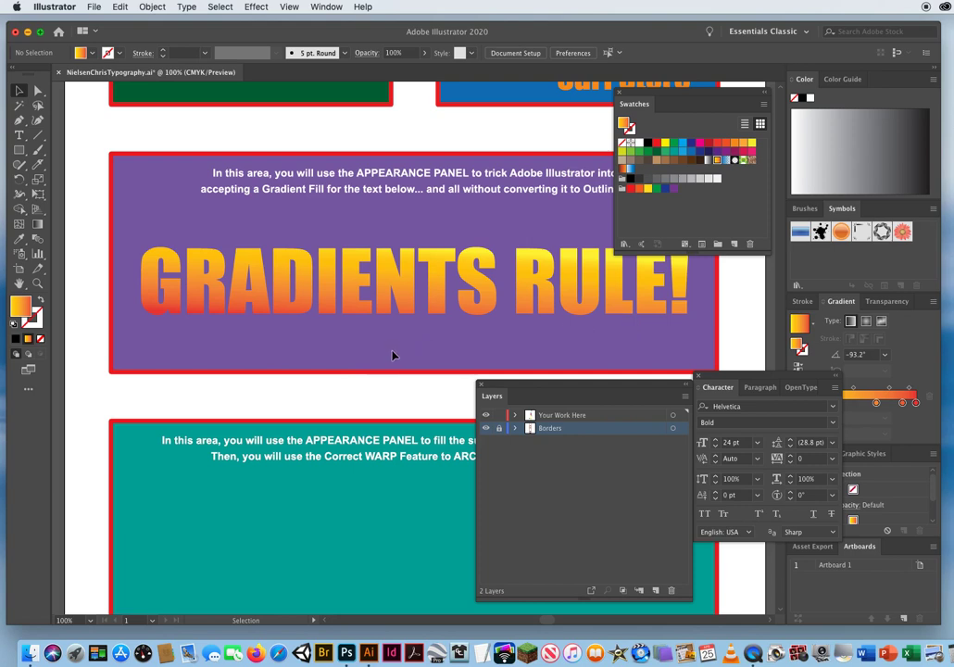
# Undo the gradient directions, the gradient fill and the outline conversion to return to the live GRADIENTS RULE! text.
pyautogui.click(118, 9)
pyautogui.click(127, 23)
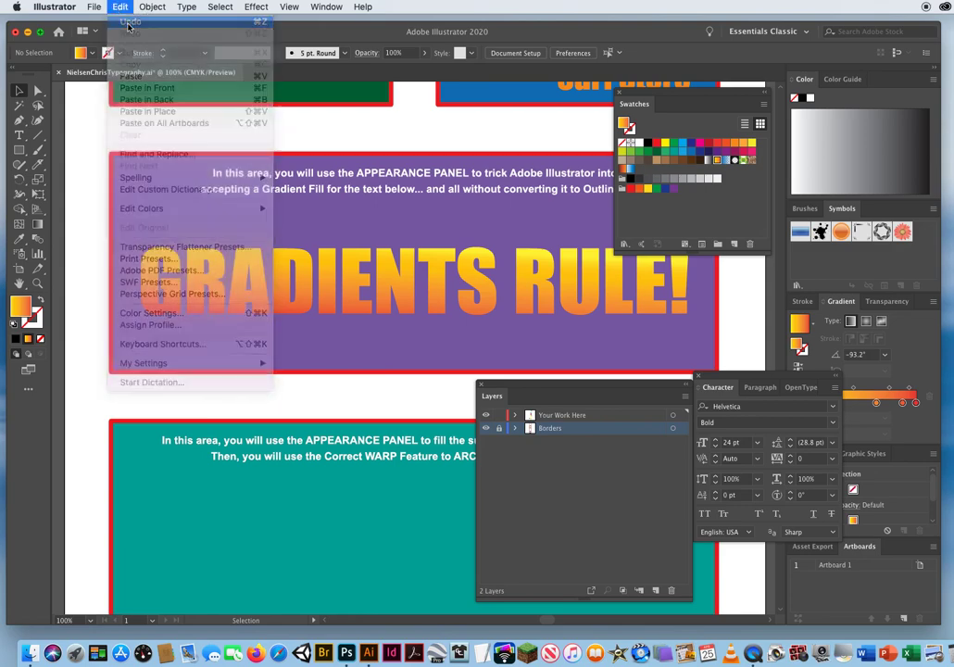
pyautogui.click(121, 7)
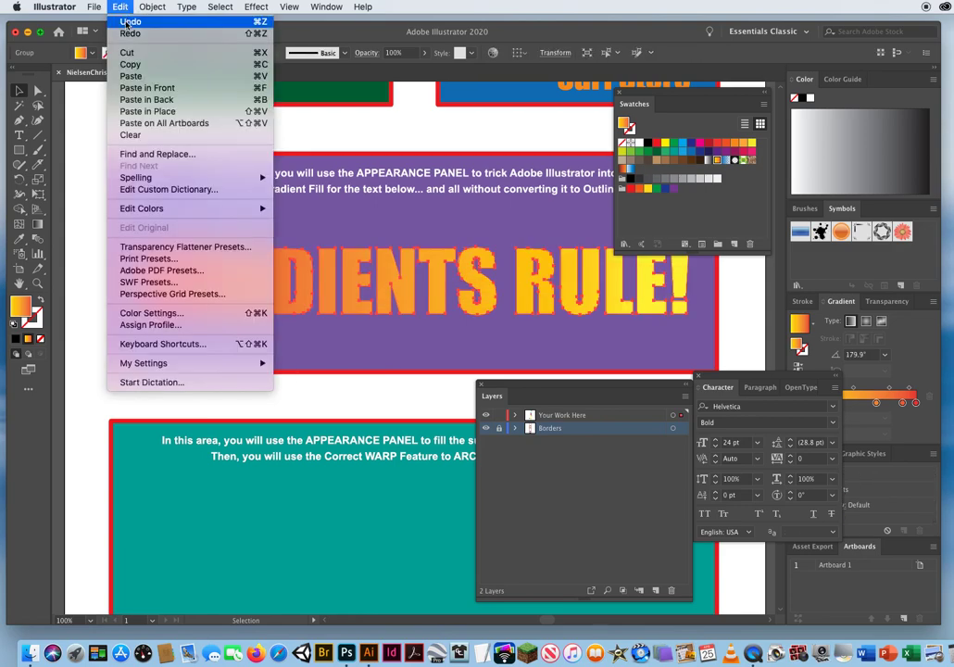
pyautogui.click(127, 23)
pyautogui.click(121, 8)
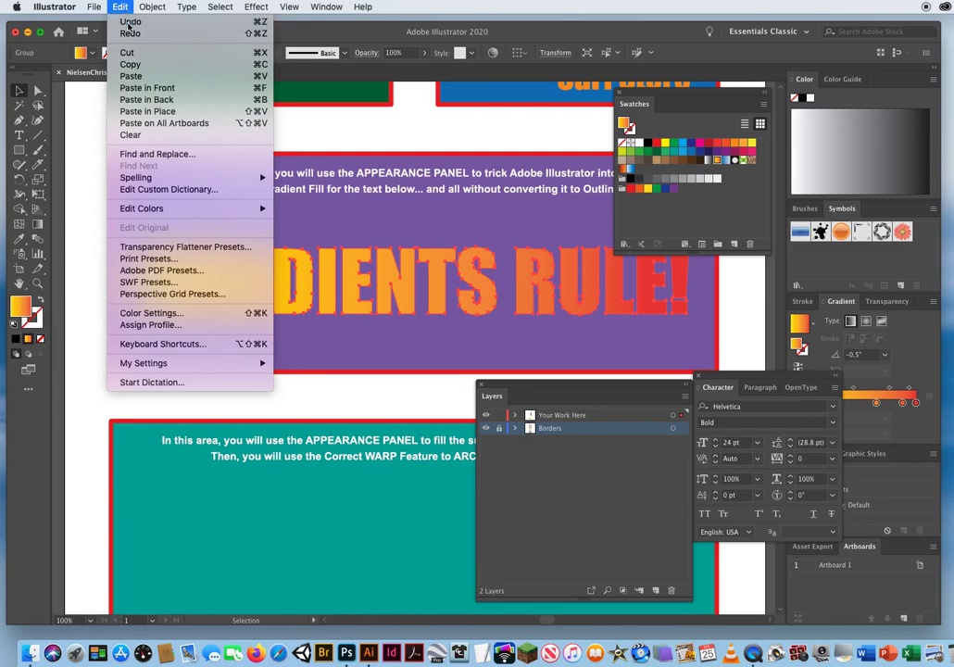
pyautogui.click(127, 22)
pyautogui.click(121, 8)
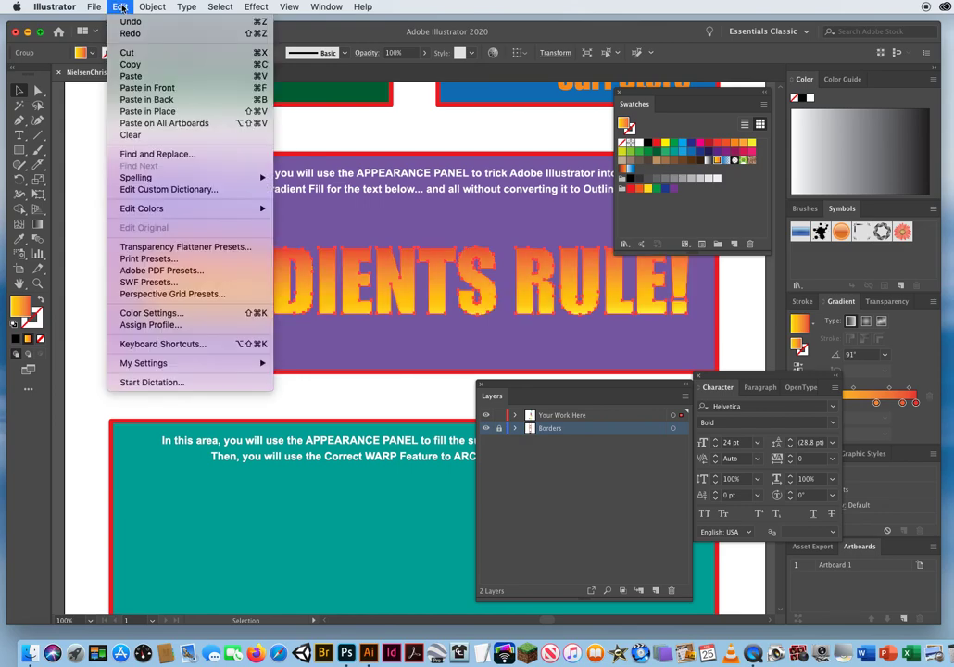
pyautogui.click(109, 21)
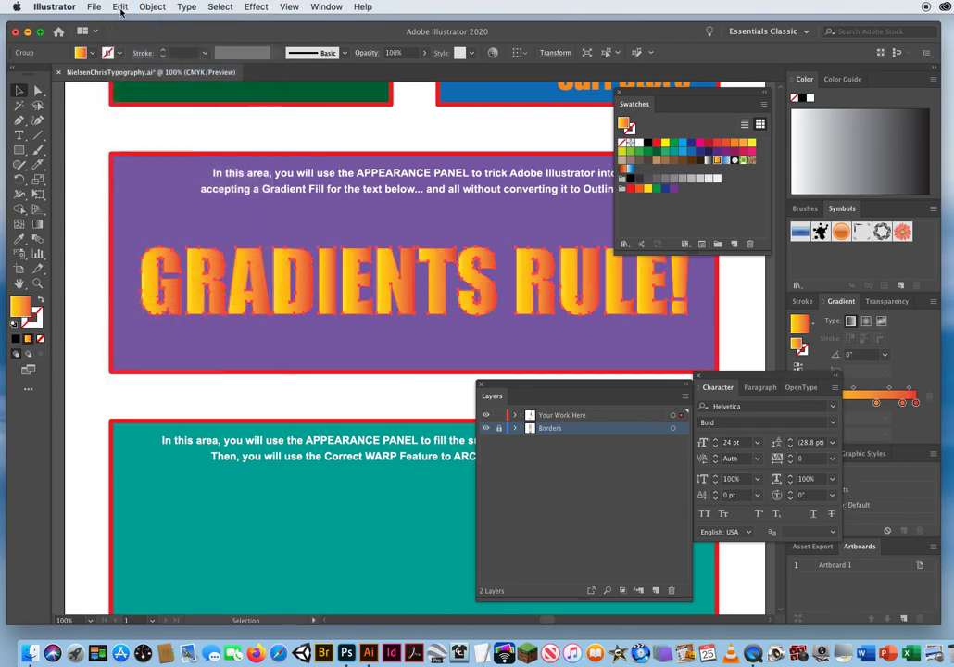
pyautogui.click(120, 8)
pyautogui.click(123, 22)
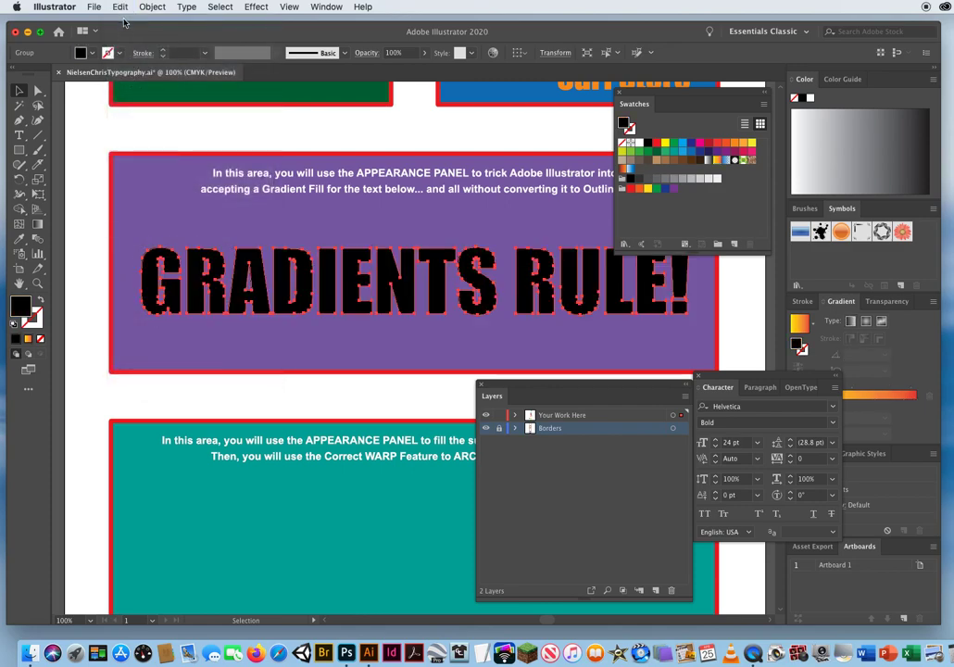
pyautogui.click(121, 7)
pyautogui.click(125, 22)
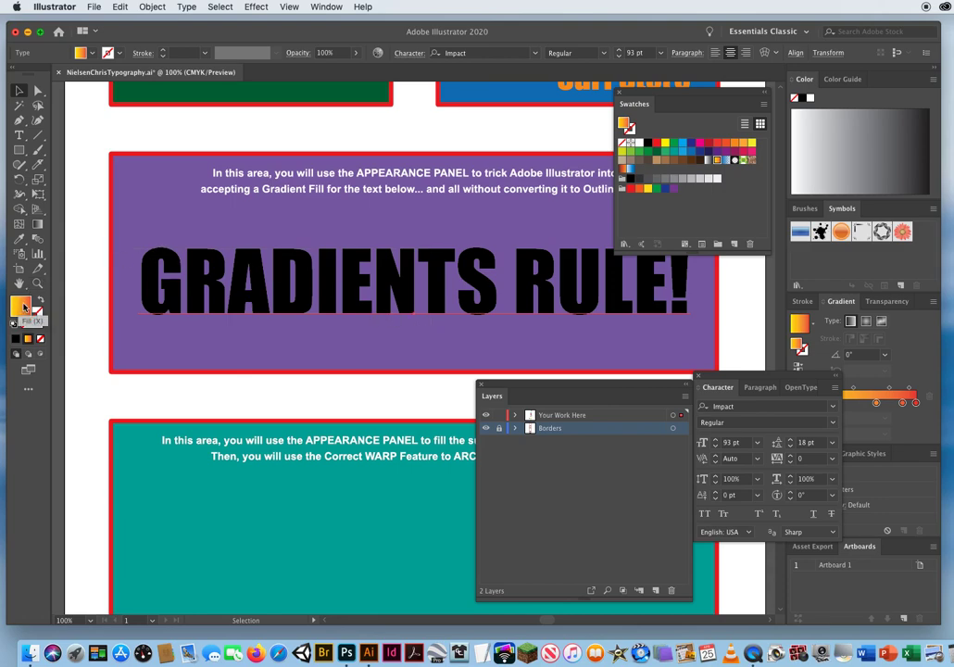
# Remove the fill from the live GRADIENTS RULE! text, trying white briefly before setting it to None again.
pyautogui.press('/')
pyautogui.press('x')
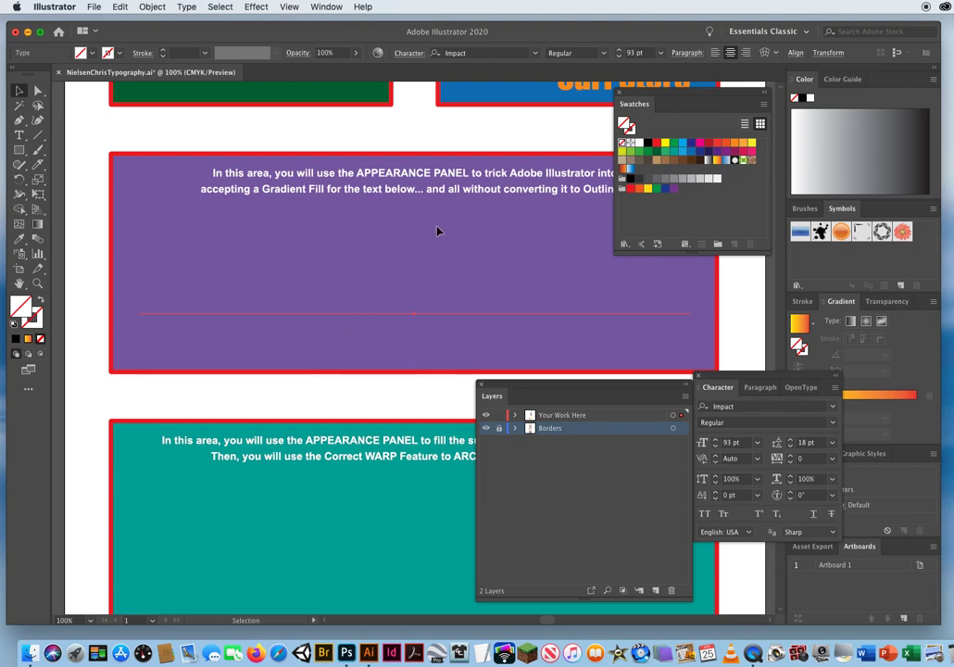
pyautogui.click(639, 142)
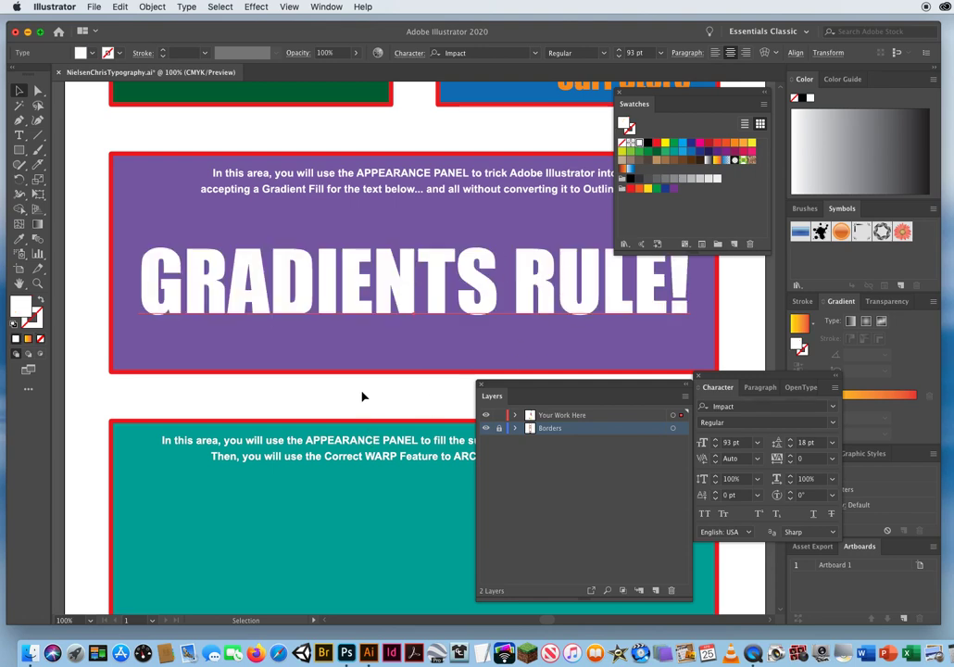
pyautogui.click(40, 340)
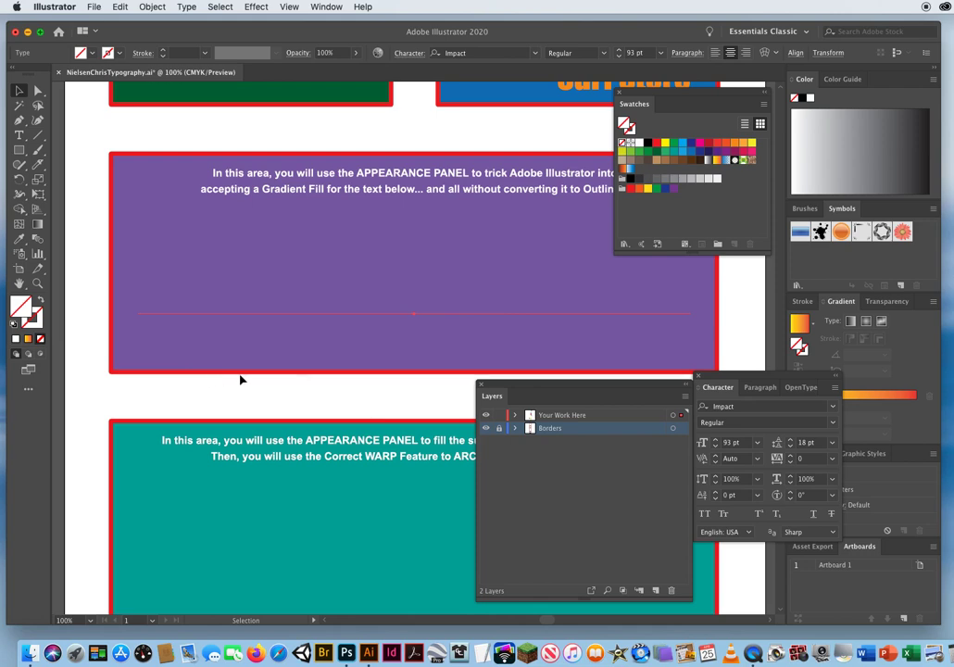
# Rearrange the Layers and Character panels, then float the Appearance panel below the text's baseline and make it taller.
pyautogui.moveTo(506, 385); pyautogui.dragTo(482, 370)
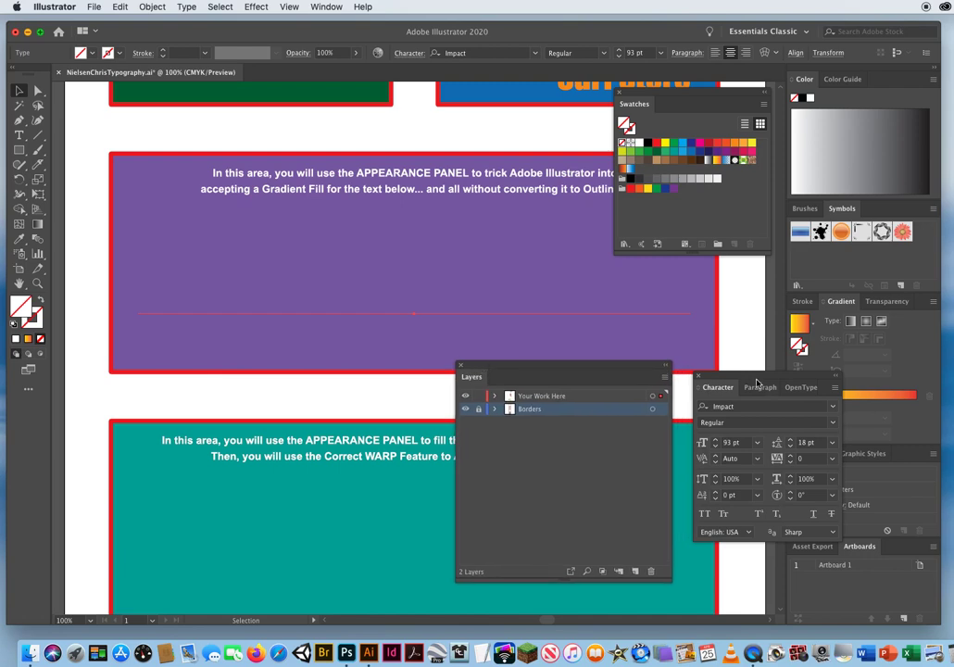
pyautogui.moveTo(752, 377); pyautogui.dragTo(653, 443)
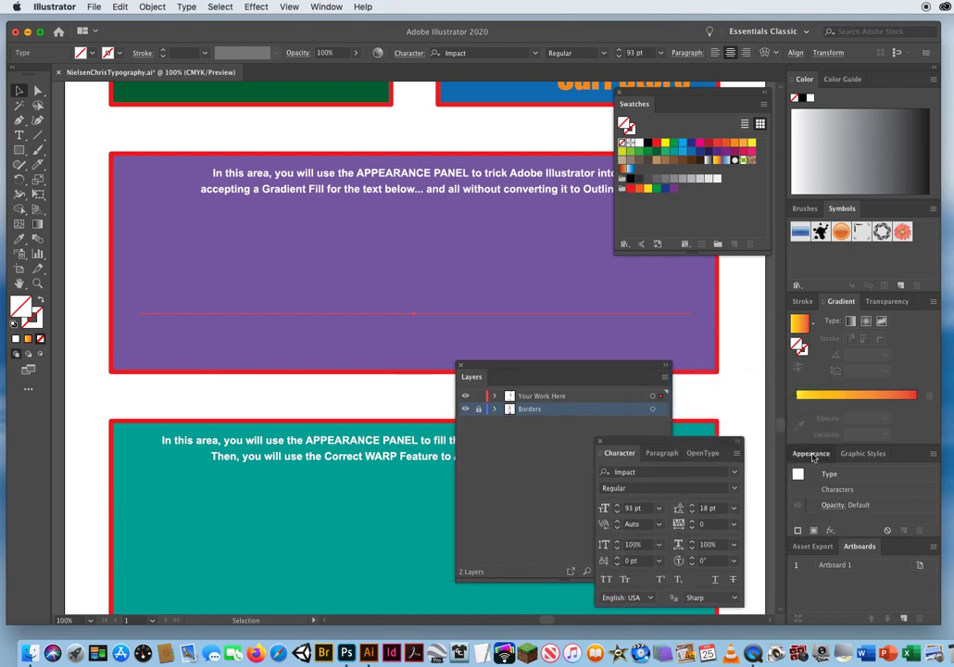
pyautogui.moveTo(811, 458); pyautogui.dragTo(199, 344)
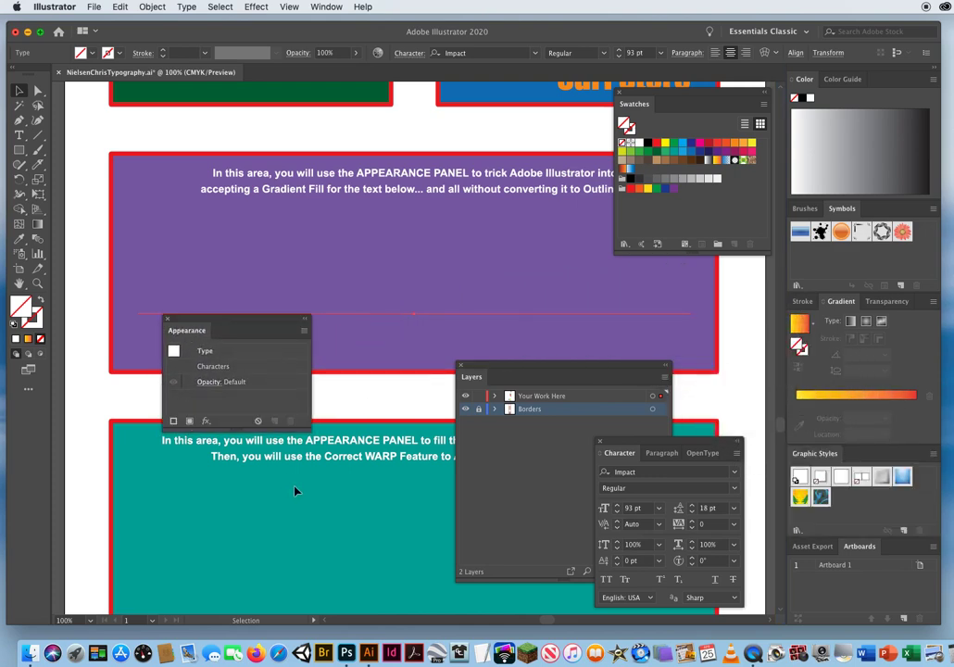
pyautogui.moveTo(243, 427); pyautogui.dragTo(250, 566)
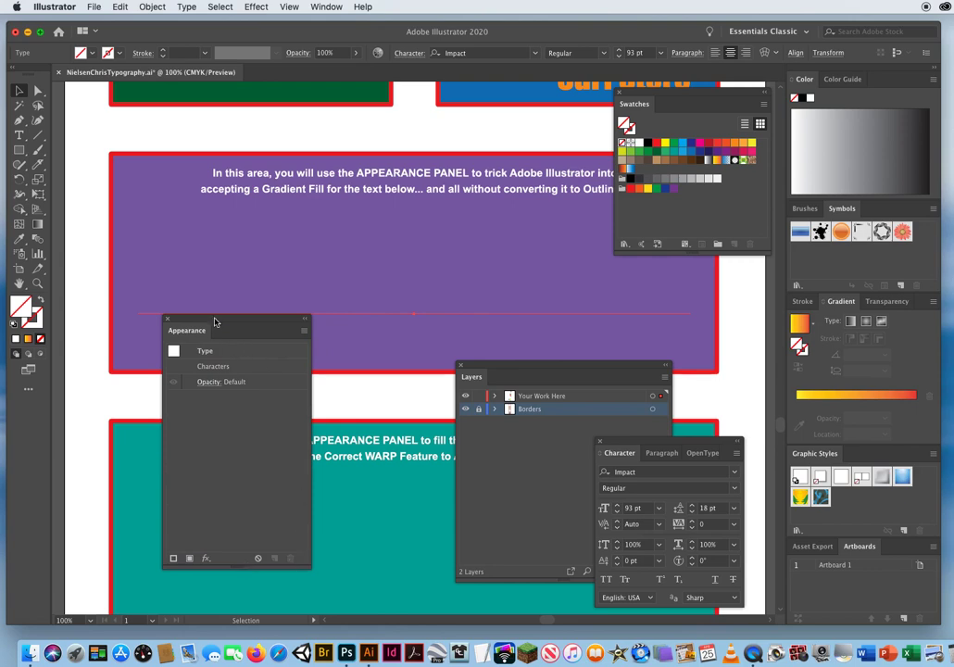
pyautogui.moveTo(217, 325); pyautogui.dragTo(197, 363)
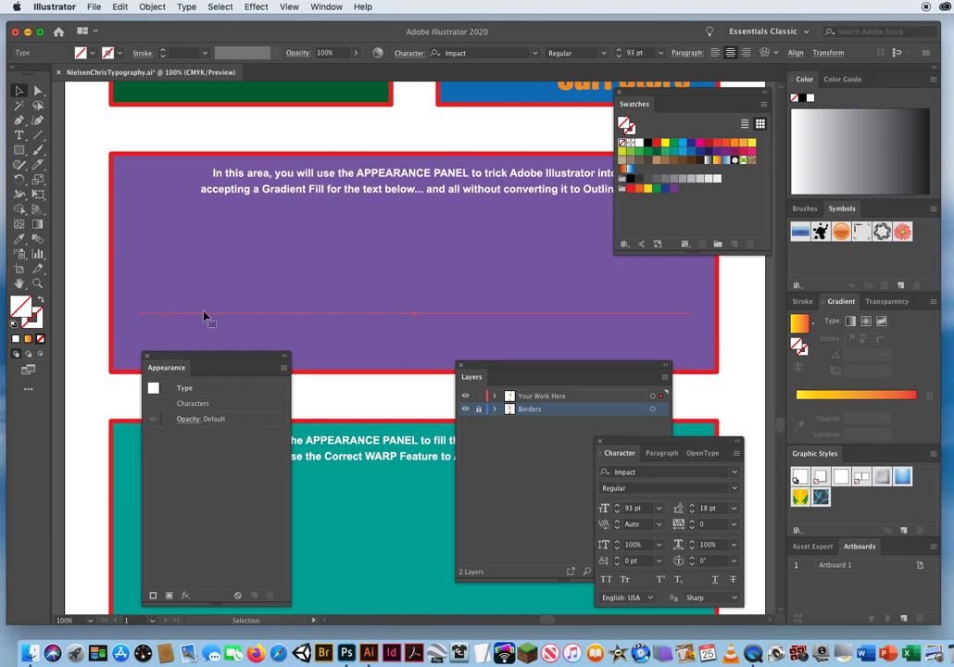
# Add a new fill to the text's appearance and apply the bright rainbow gradient from the Spectrums library, closing the library.
pyautogui.click(285, 370)
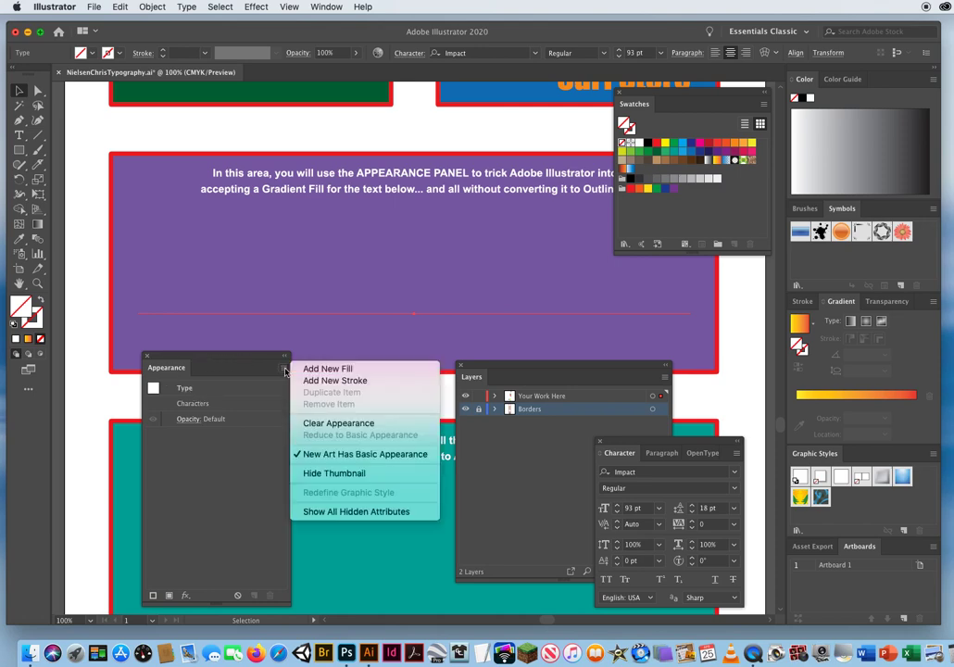
pyautogui.click(347, 370)
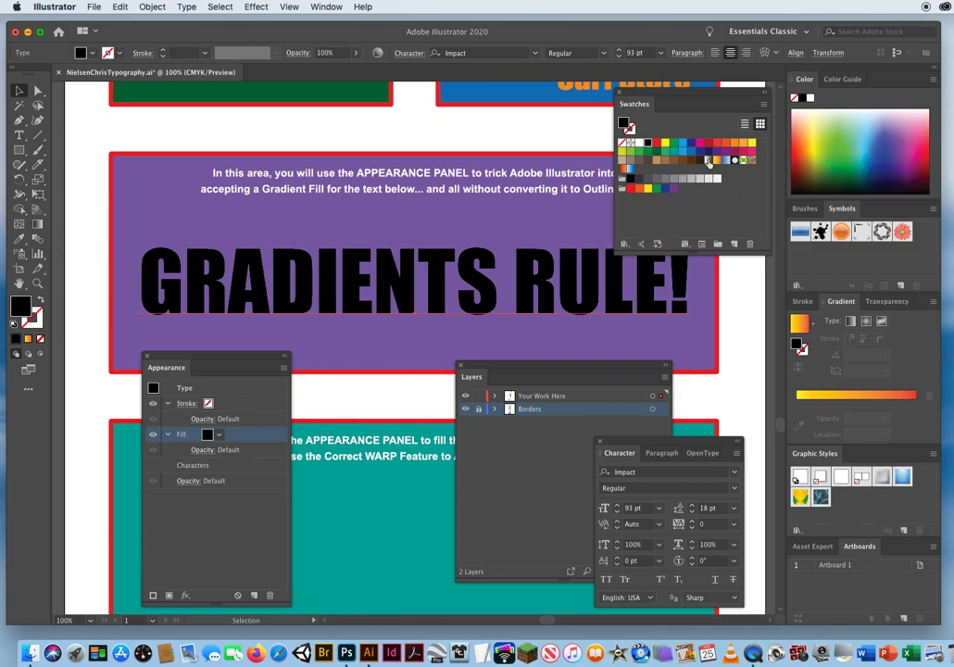
pyautogui.moveTo(645, 90); pyautogui.dragTo(638, 83)
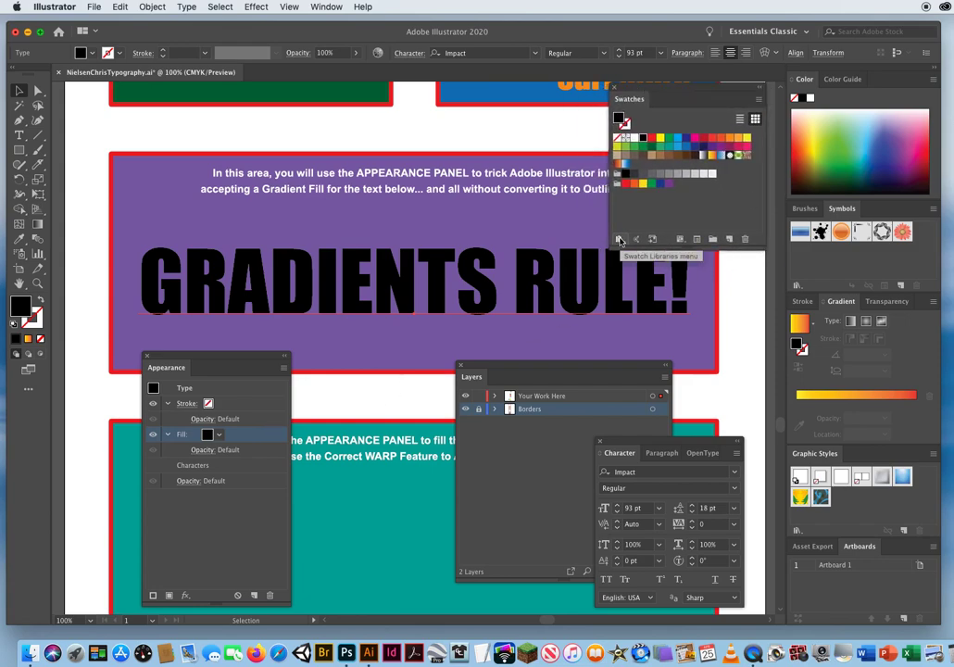
pyautogui.click(619, 239)
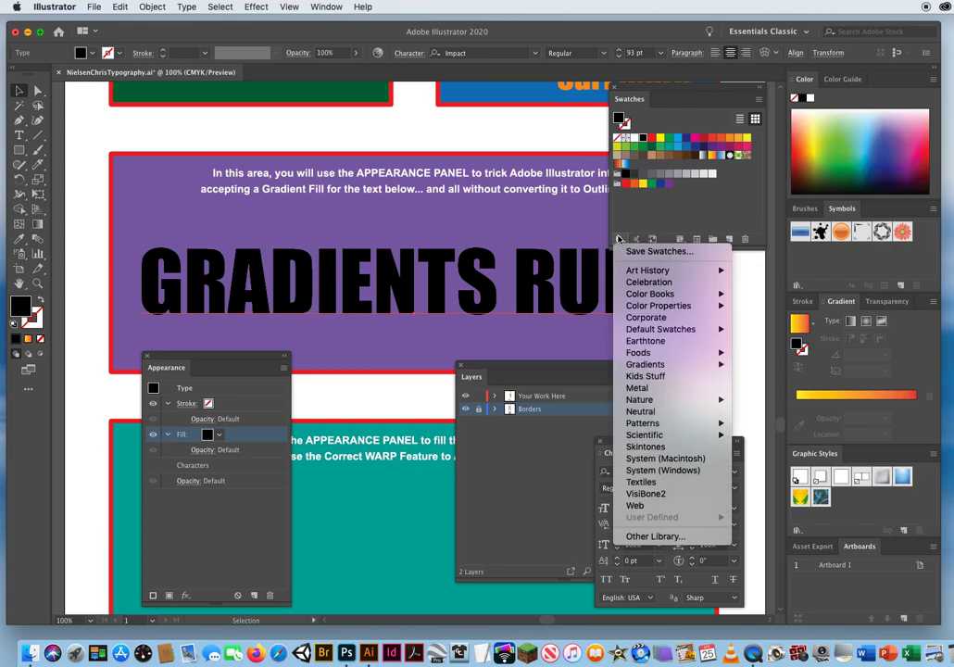
pyautogui.moveTo(642, 368)
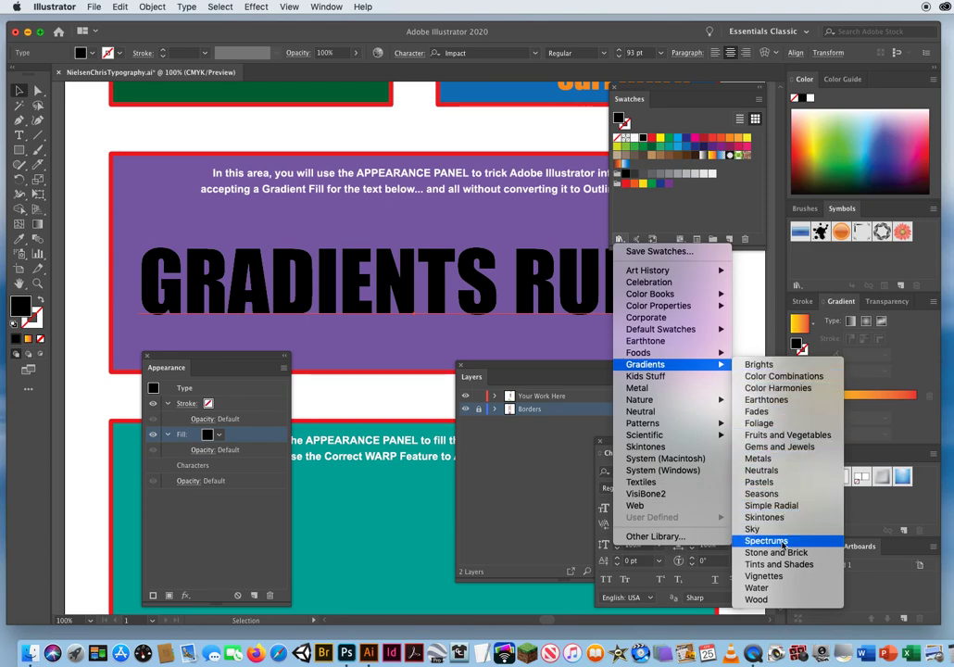
pyautogui.click(784, 542)
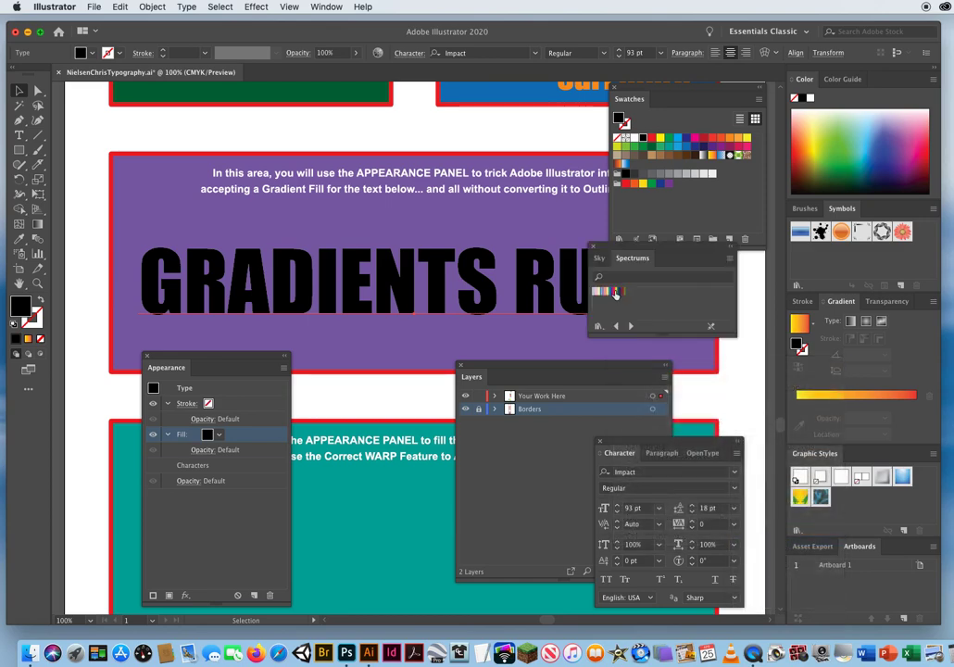
pyautogui.click(615, 293)
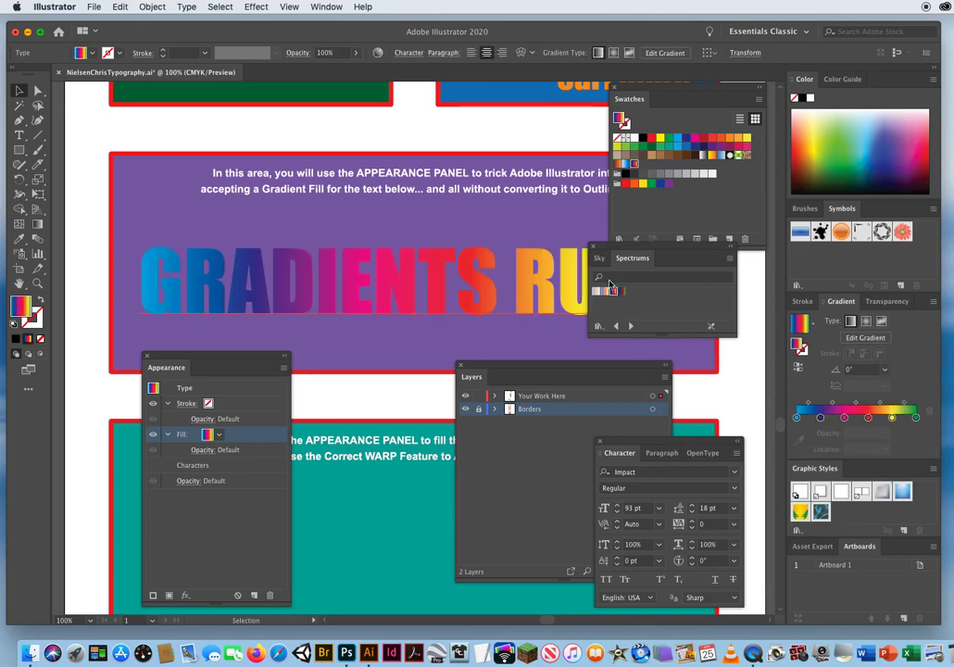
pyautogui.click(593, 248)
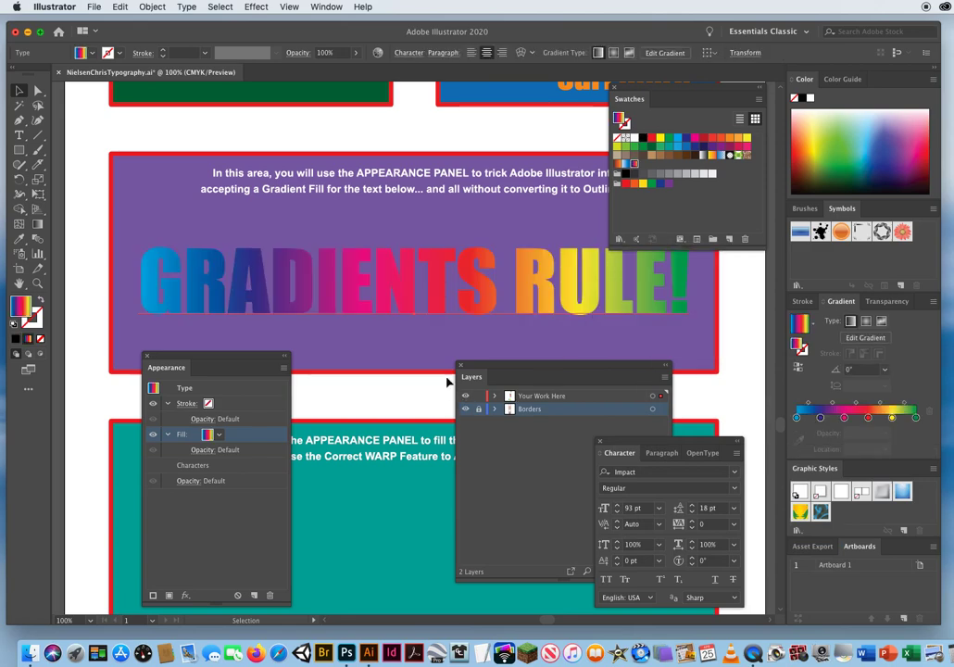
# Redirect the rainbow gradient vertically upward through the live text with the Gradient tool, at about 91°.
pyautogui.click(38, 225)
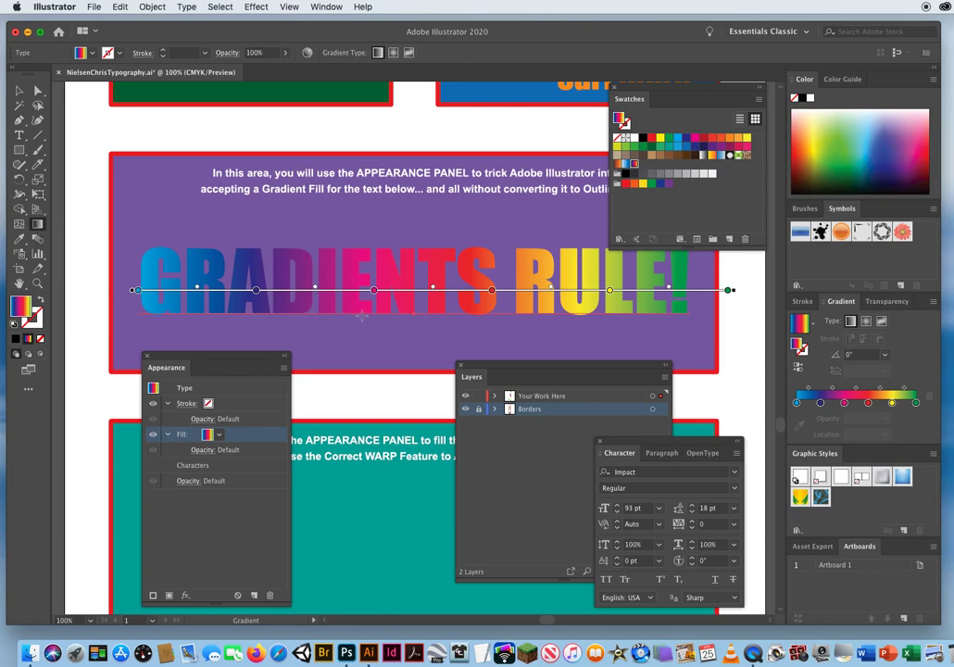
pyautogui.moveTo(361, 316); pyautogui.dragTo(361, 243)
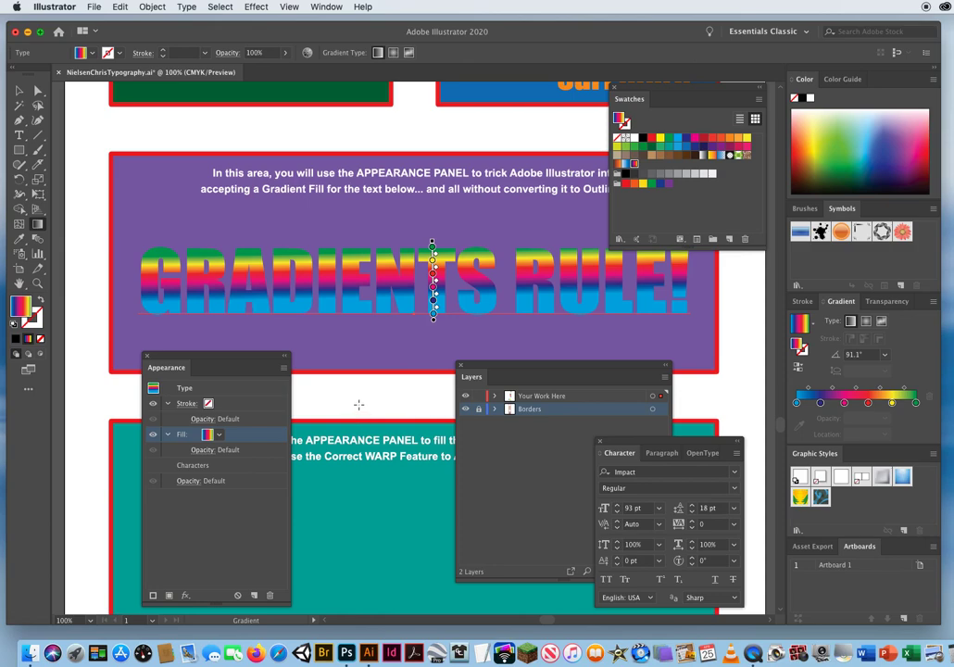
# Try several diagonal and horizontal directions for the rainbow gradient across the live GRADIENTS RULE! text with the Gradient tool.
pyautogui.moveTo(378, 245); pyautogui.dragTo(542, 250)
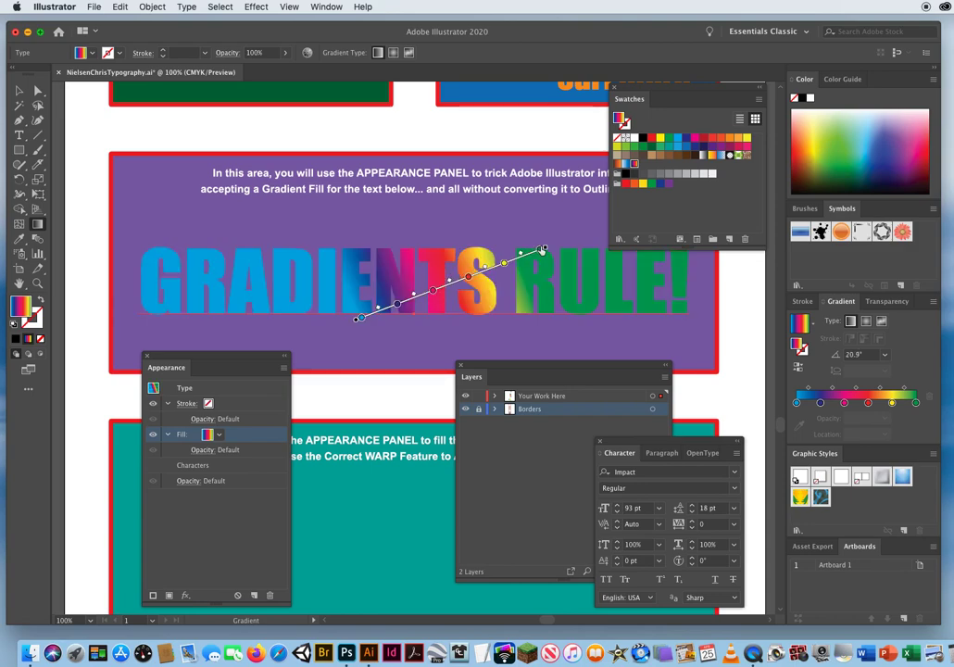
pyautogui.moveTo(132, 281); pyautogui.dragTo(689, 286)
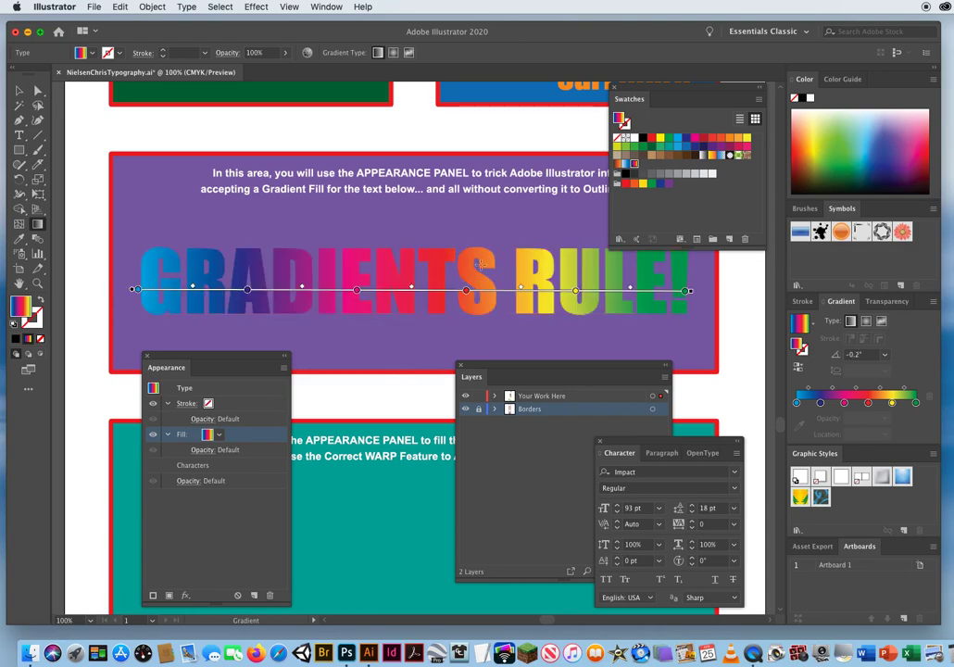
pyautogui.moveTo(452, 249); pyautogui.dragTo(392, 322)
pyautogui.moveTo(266, 211)
pyautogui.mouseDown()
pyautogui.moveTo(264, 235)
pyautogui.moveTo(480, 312)
pyautogui.mouseUp()
pyautogui.moveTo(233, 308); pyautogui.dragTo(634, 250)
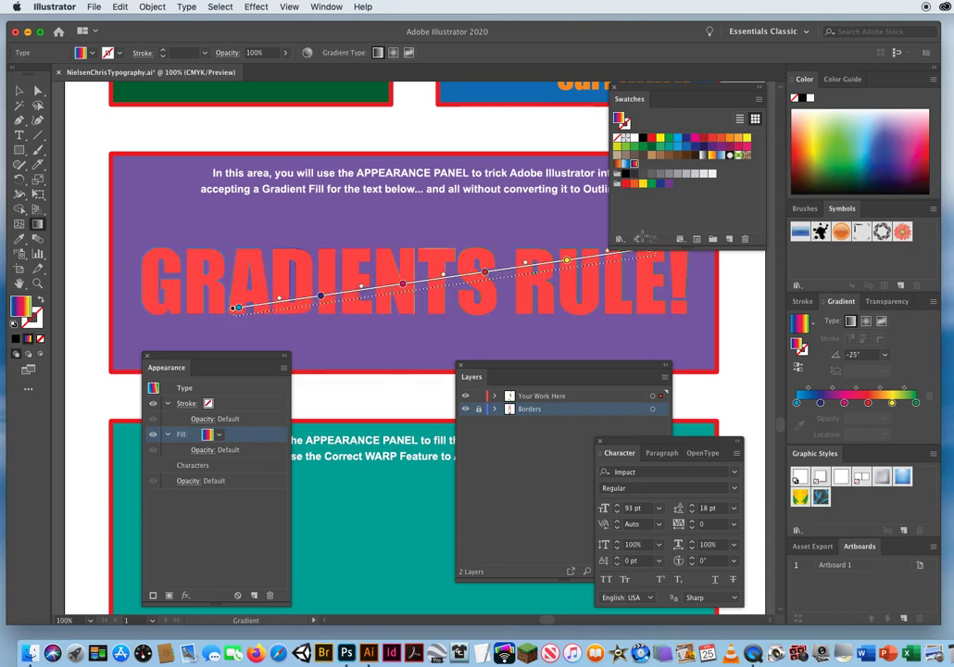
pyautogui.moveTo(545, 233); pyautogui.dragTo(436, 360)
pyautogui.moveTo(214, 296); pyautogui.dragTo(739, 284)
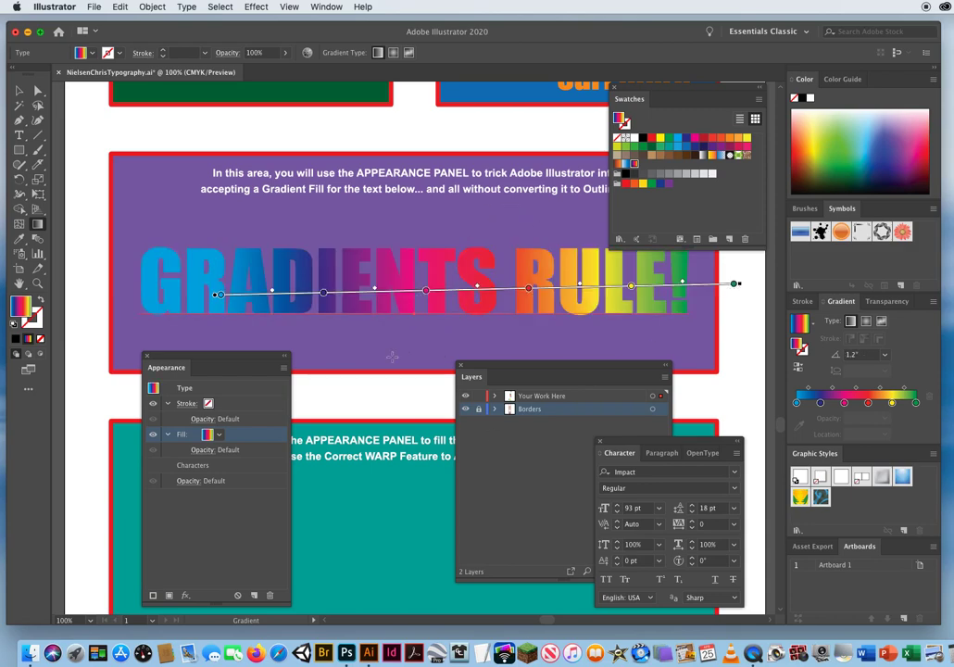
# Redirect the rainbow gradient vertically downward through the live text at -90°, and return to the Selection tool.
pyautogui.moveTo(408, 241); pyautogui.dragTo(408, 312)
pyautogui.moveTo(432, 241); pyautogui.dragTo(432, 314)
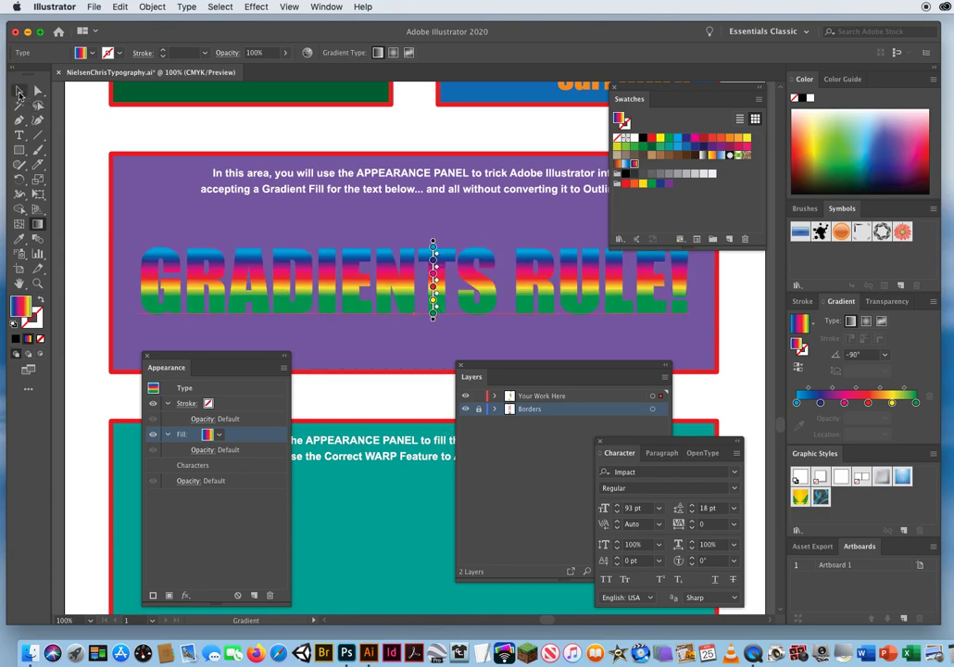
pyautogui.click(18, 93)
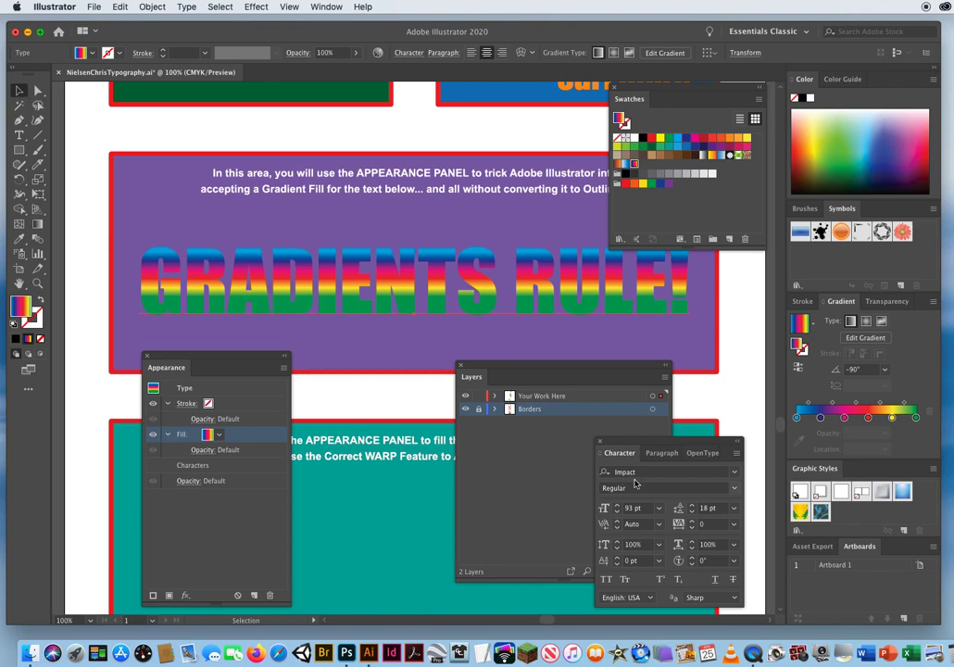
# Relocate the Character panel just below the live text, close and reopen it, and change the text's font to Britannic Bold.
pyautogui.moveTo(609, 447); pyautogui.dragTo(361, 347)
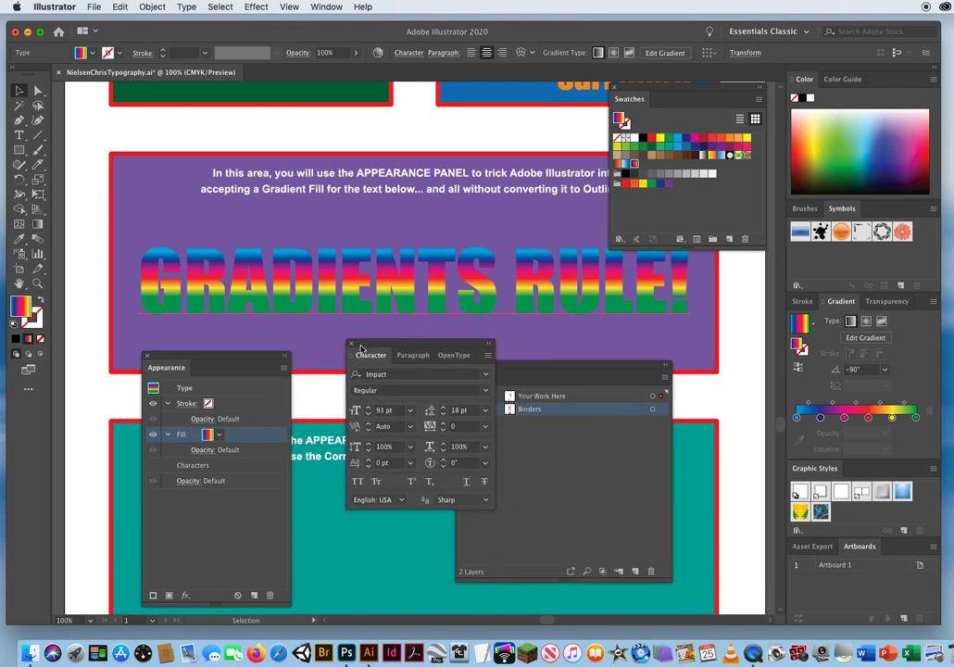
pyautogui.click(351, 343)
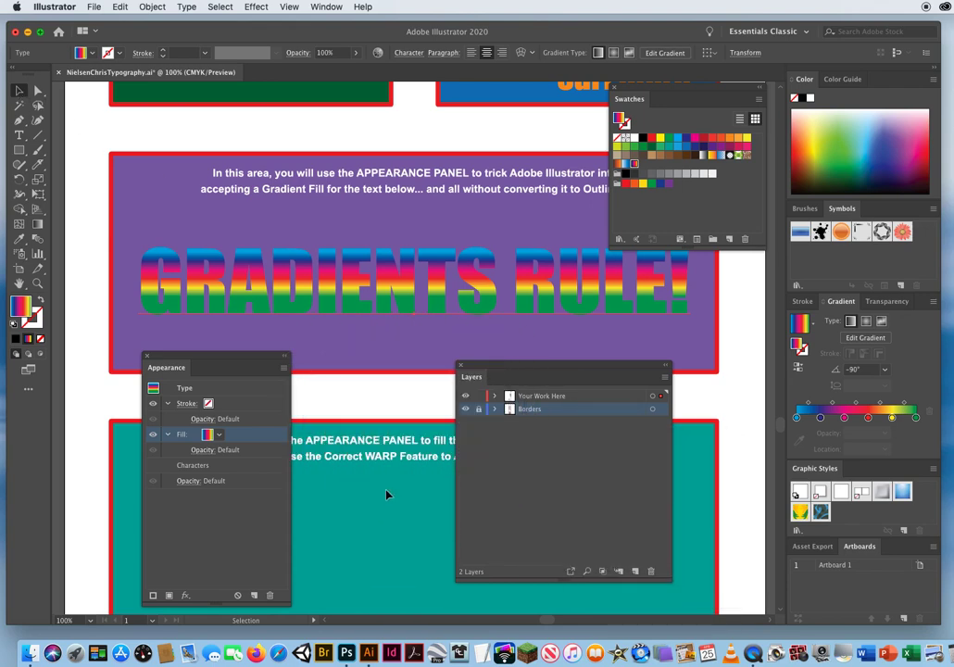
pyautogui.press('super+t')
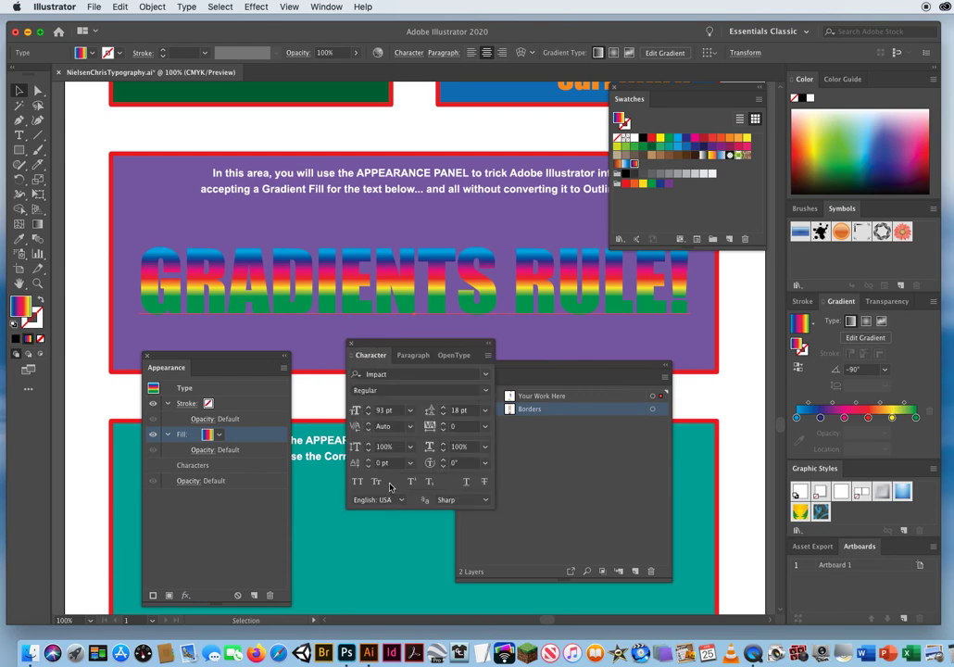
pyautogui.click(379, 373)
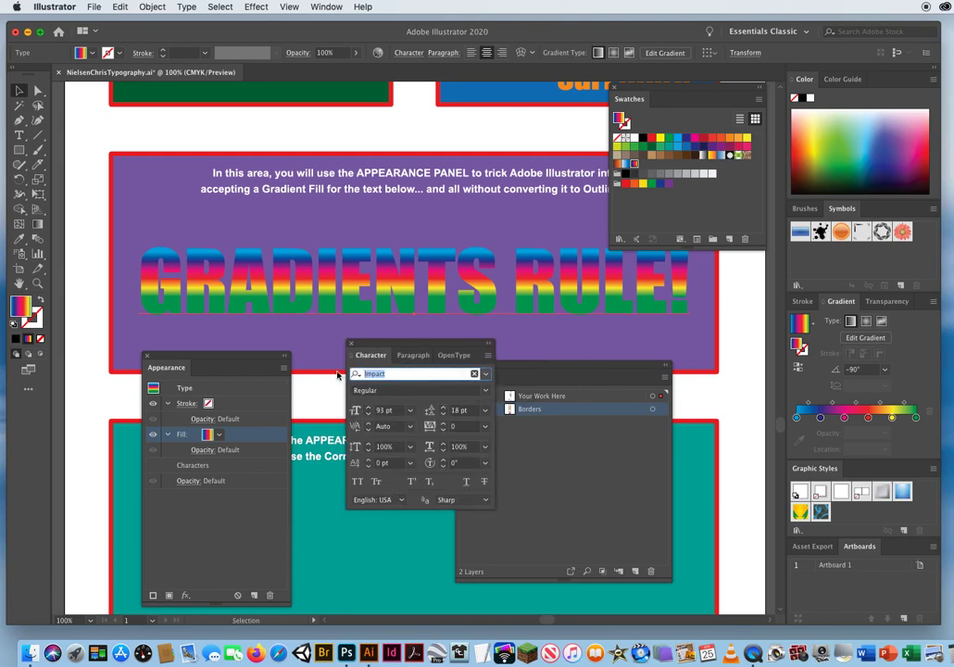
pyautogui.click(485, 373)
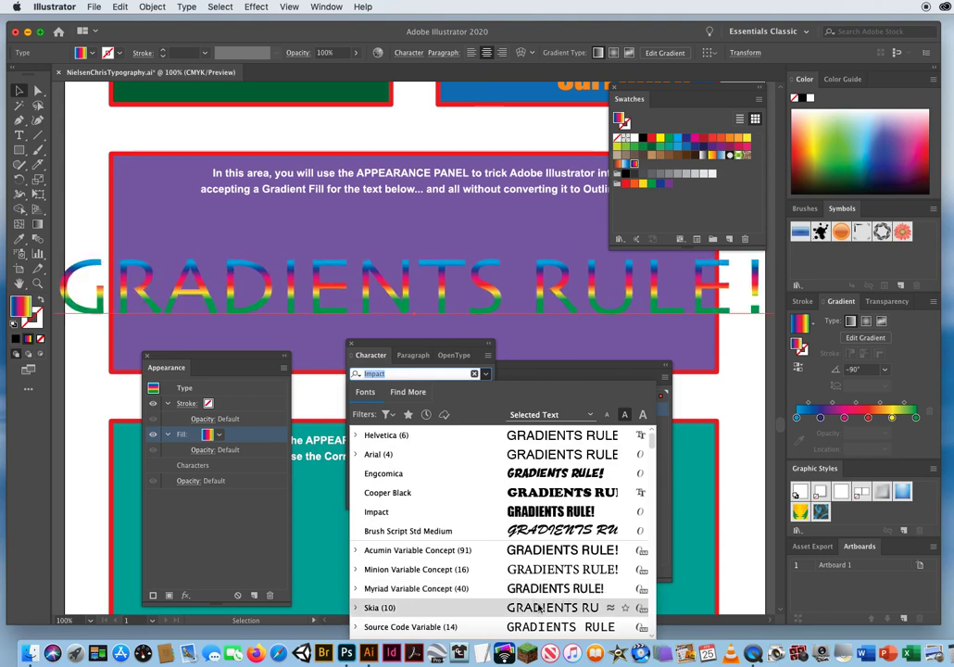
pyautogui.moveTo(651, 443); pyautogui.dragTo(648, 467)
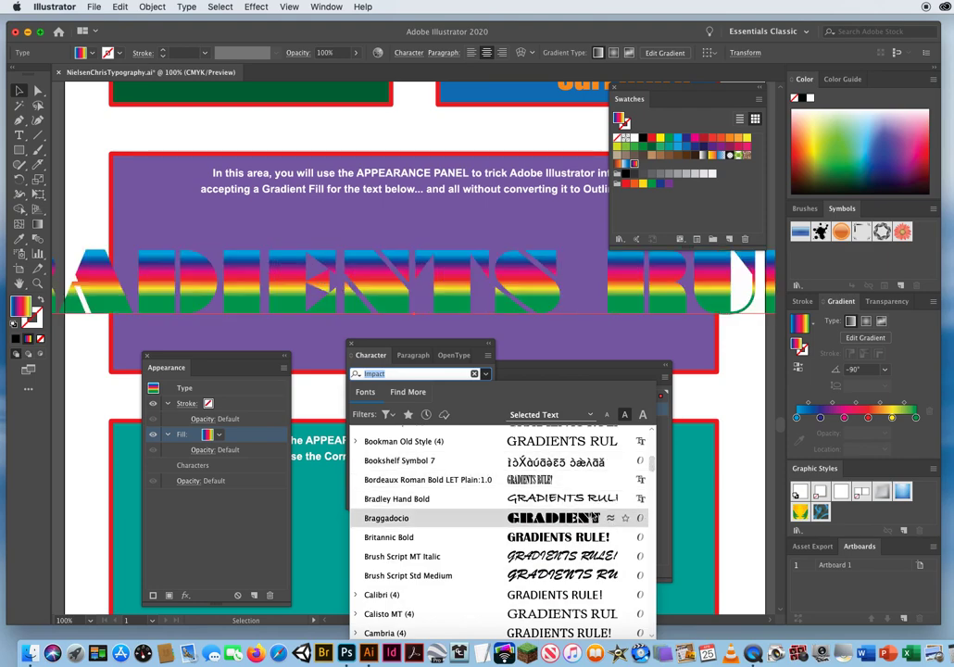
pyautogui.click(544, 541)
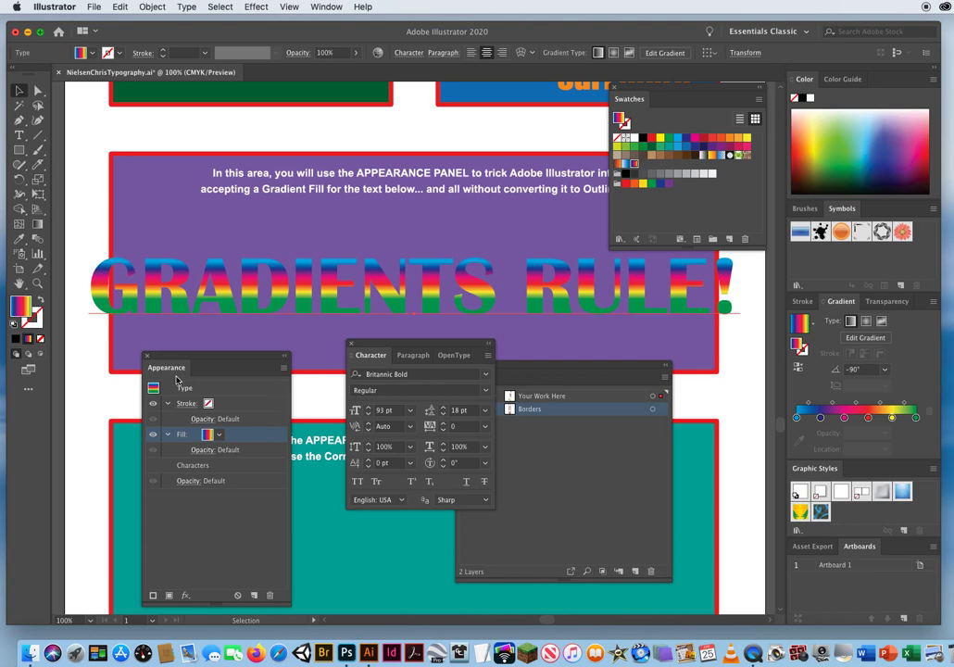
# Lower the Character panel, collapse the fill and stroke entries in the text's appearance, and set the stroke colour to black.
pyautogui.moveTo(378, 344); pyautogui.dragTo(407, 417)
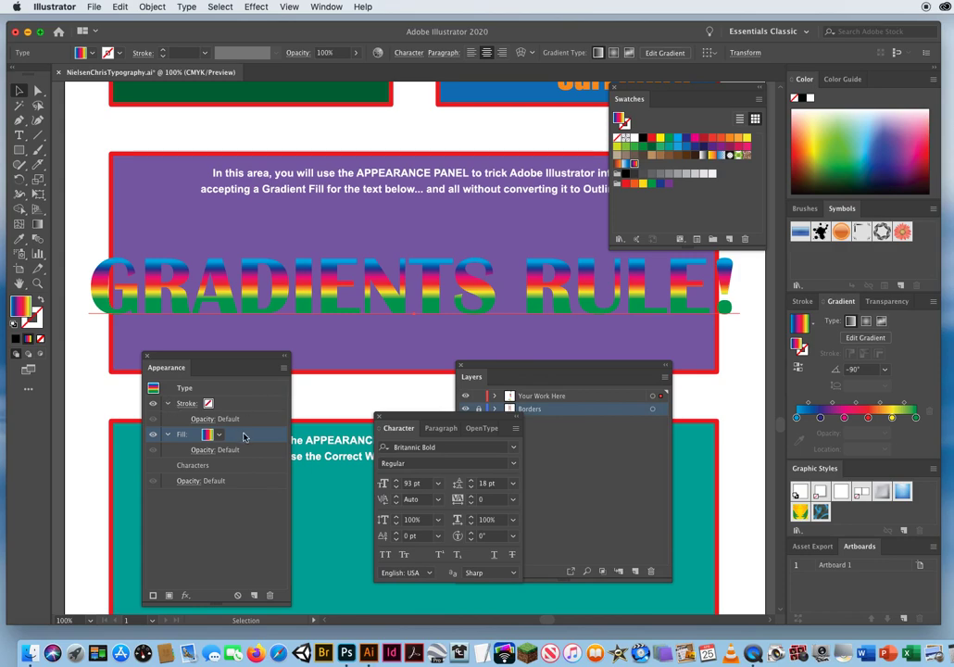
pyautogui.click(169, 436)
pyautogui.click(168, 405)
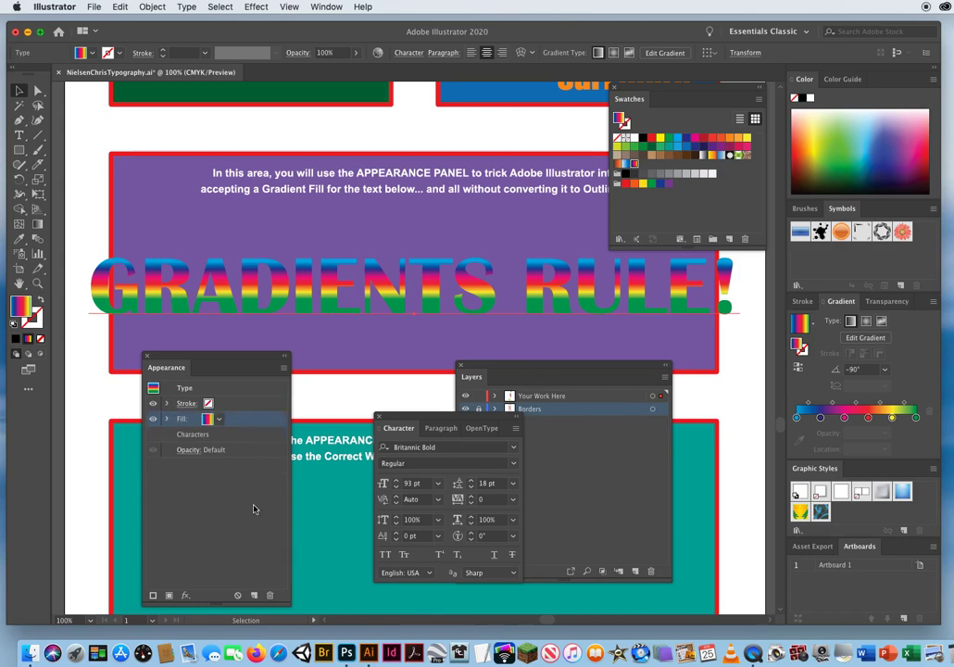
pyautogui.click(232, 406)
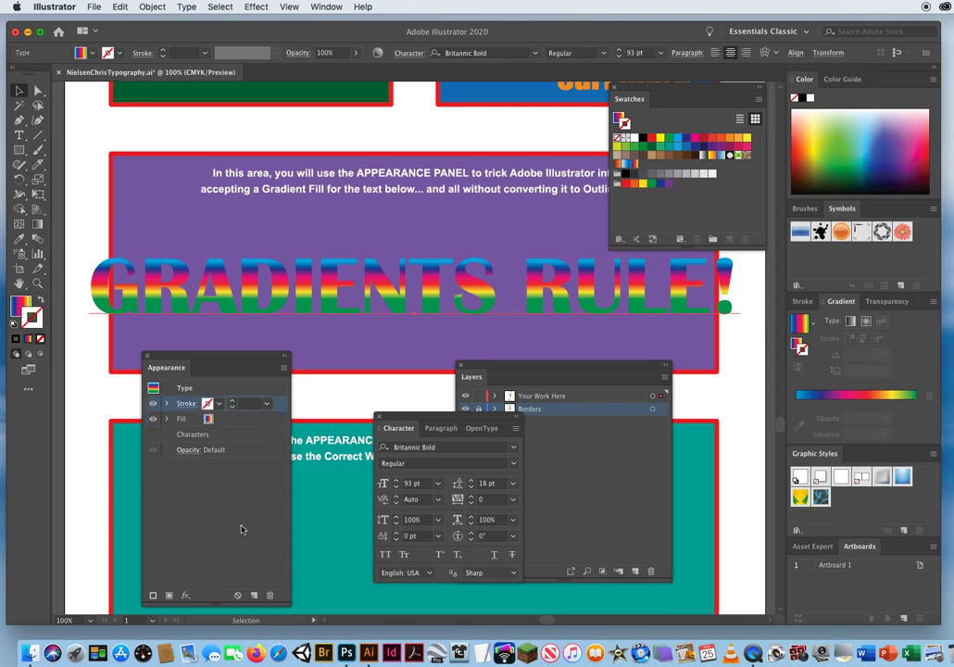
pyautogui.click(219, 405)
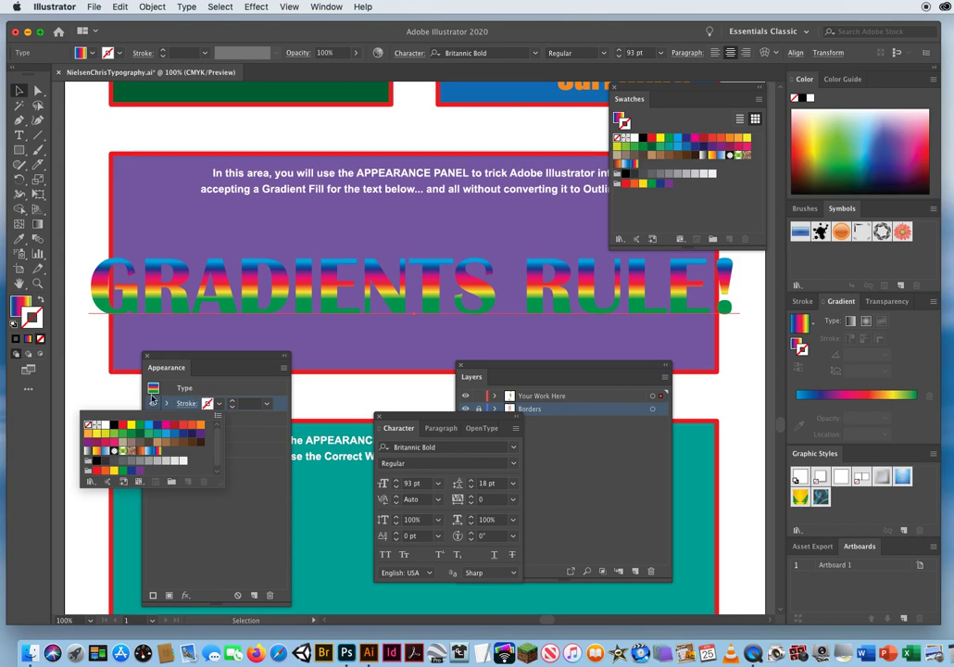
pyautogui.click(114, 424)
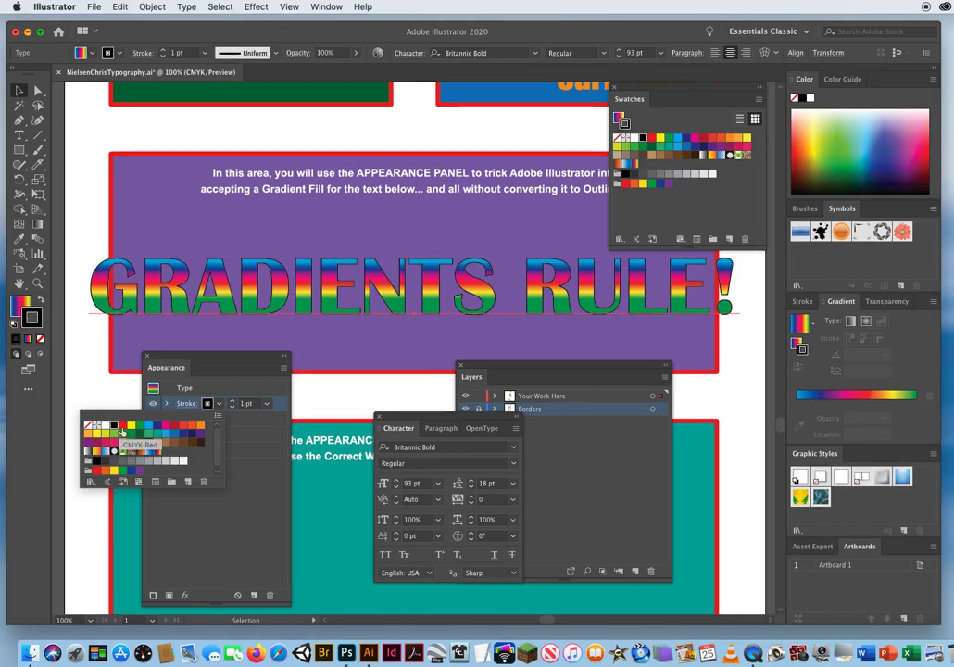
pyautogui.click(254, 422)
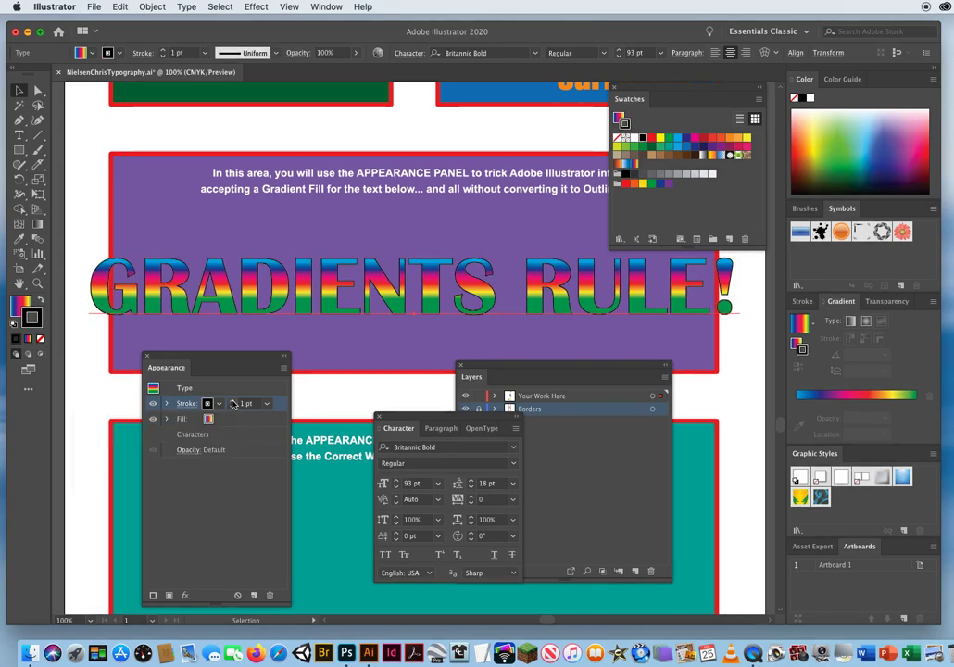
# Increase the black stroke's weight on the text to 11 pt.
pyautogui.click(234, 401)
pyautogui.click(234, 401)
pyautogui.click(233, 401)
pyautogui.click(233, 401)
pyautogui.click(234, 401)
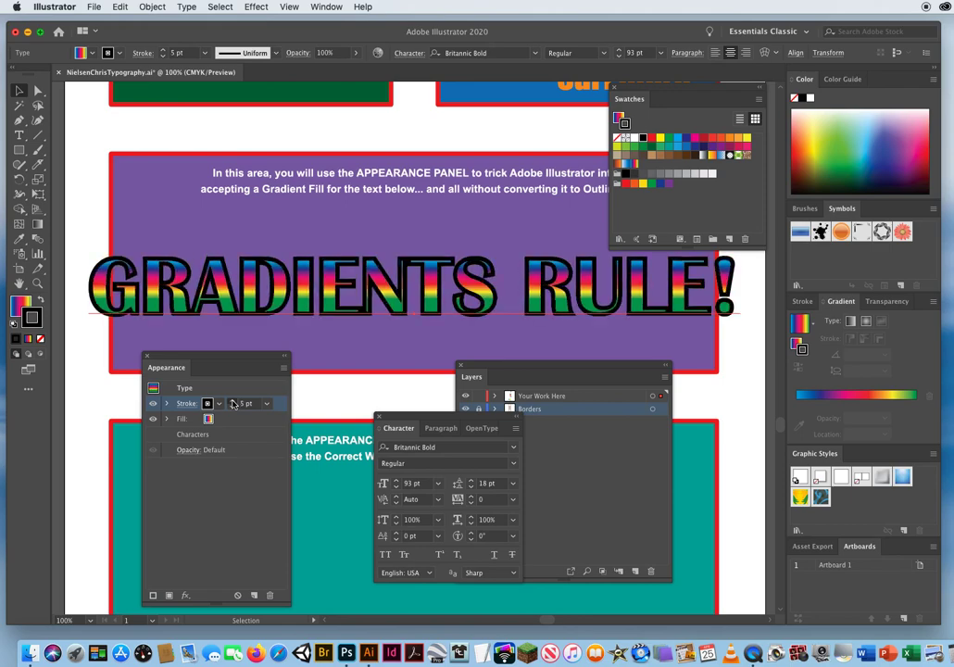
pyautogui.click(233, 401)
pyautogui.click(233, 401)
pyautogui.click(233, 401)
pyautogui.click(233, 401)
pyautogui.click(233, 401)
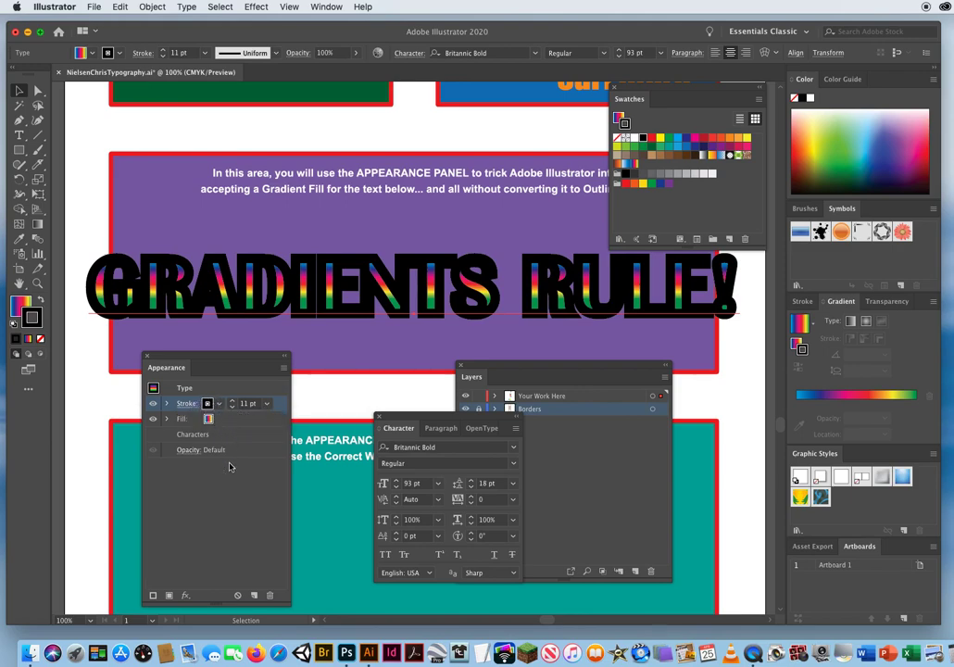
# Widen the Appearance panel, move the black stroke beneath the gradient fill in the stacking order, and increase its weight to 34 pt.
pyautogui.moveTo(290, 597); pyautogui.dragTo(335, 595)
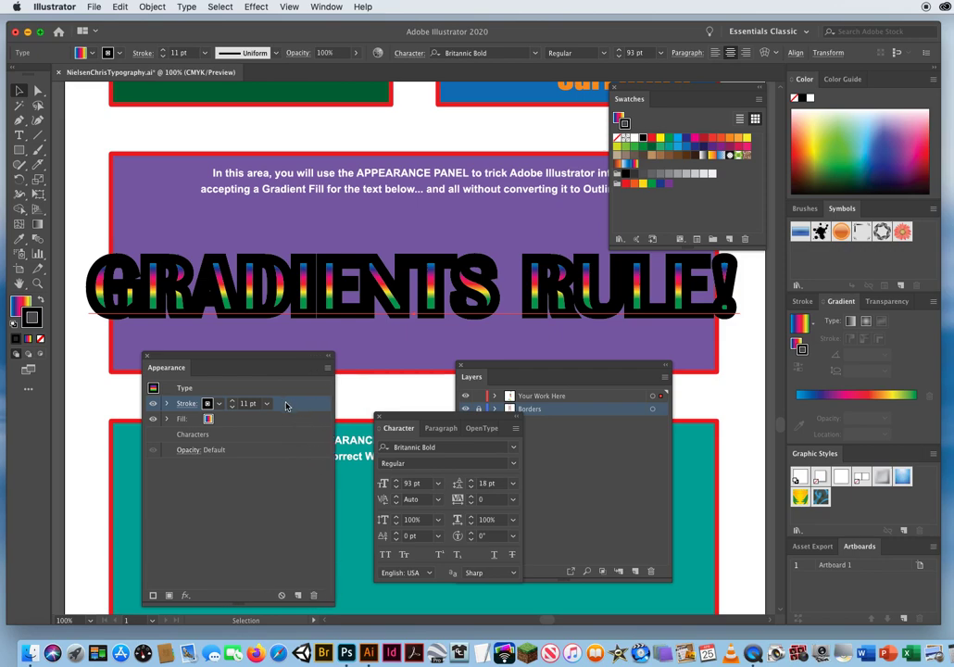
pyautogui.moveTo(286, 405); pyautogui.dragTo(283, 427)
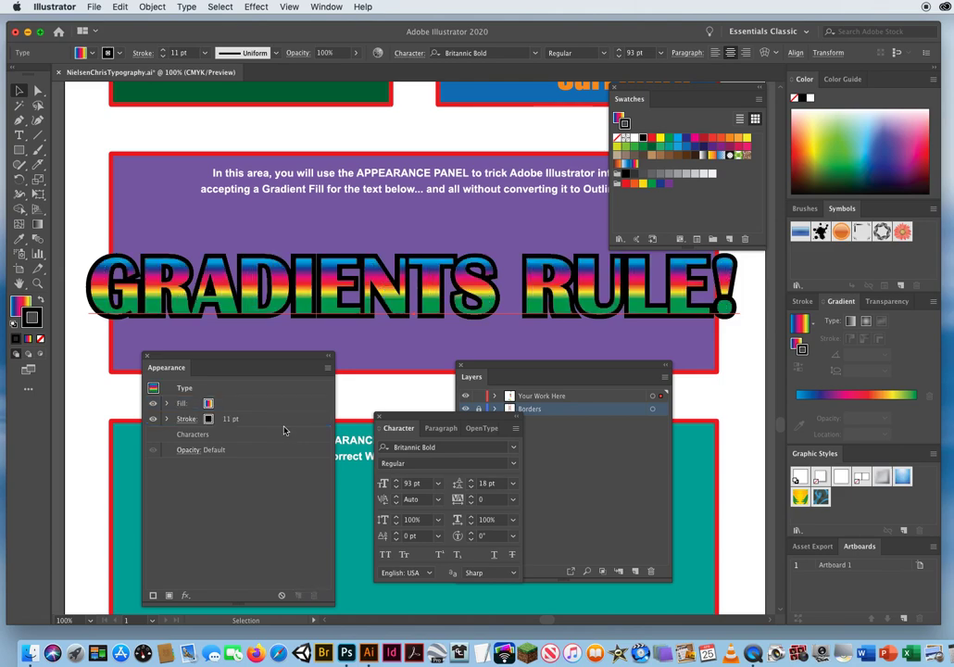
pyautogui.click(233, 417)
pyautogui.click(233, 417)
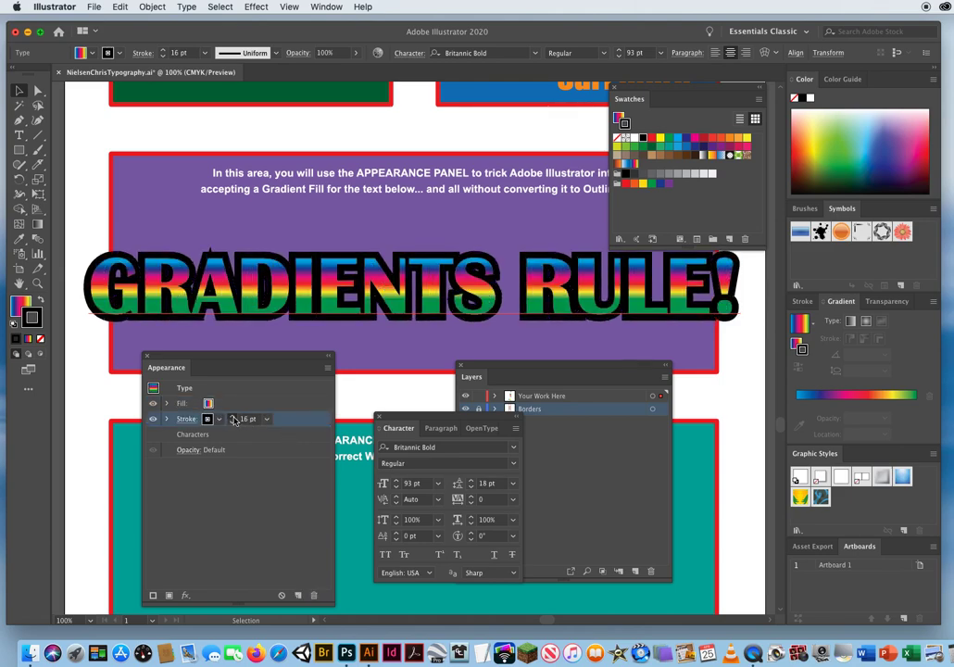
pyautogui.click(234, 417)
pyautogui.click(234, 417)
pyautogui.click(233, 417)
pyautogui.click(233, 416)
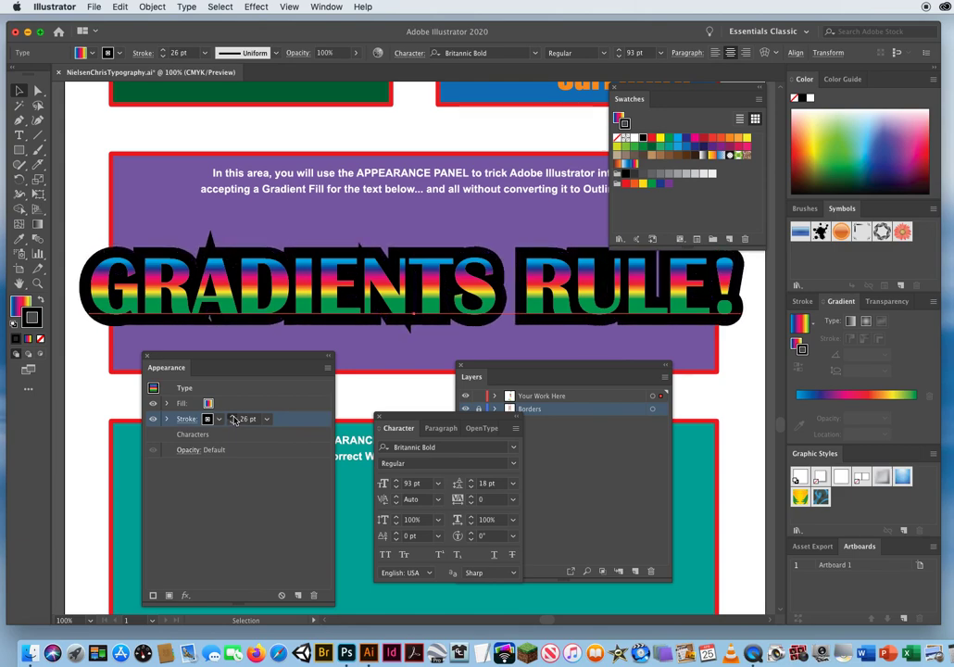
pyautogui.click(233, 417)
pyautogui.click(233, 416)
pyautogui.click(234, 416)
pyautogui.click(233, 417)
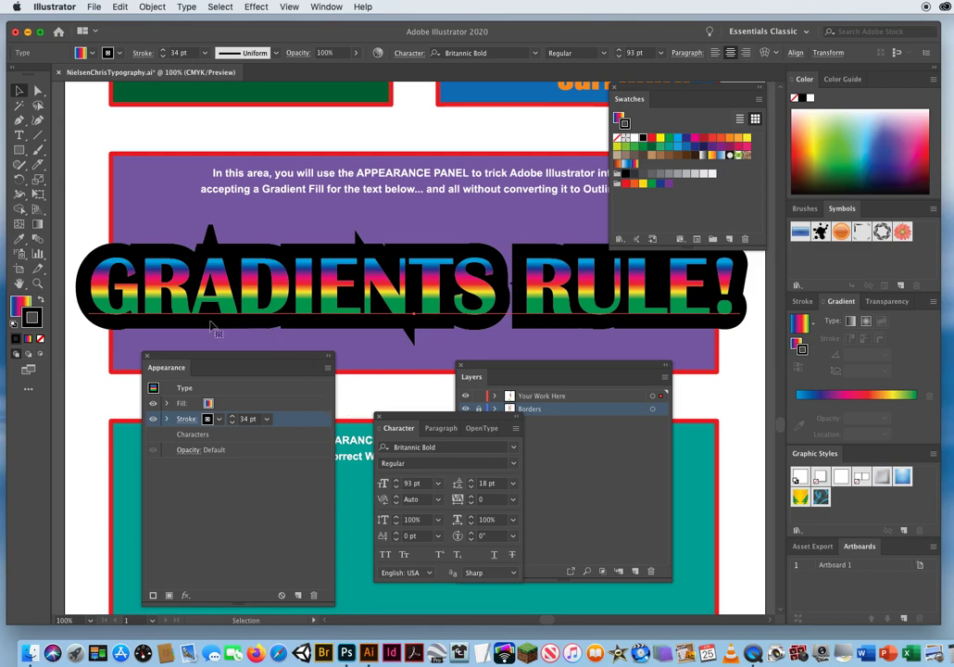
# Move the Appearance panel up so it overlaps the Swatches panel, and open the black stroke's detailed options.
pyautogui.moveTo(190, 359); pyautogui.dragTo(555, 125)
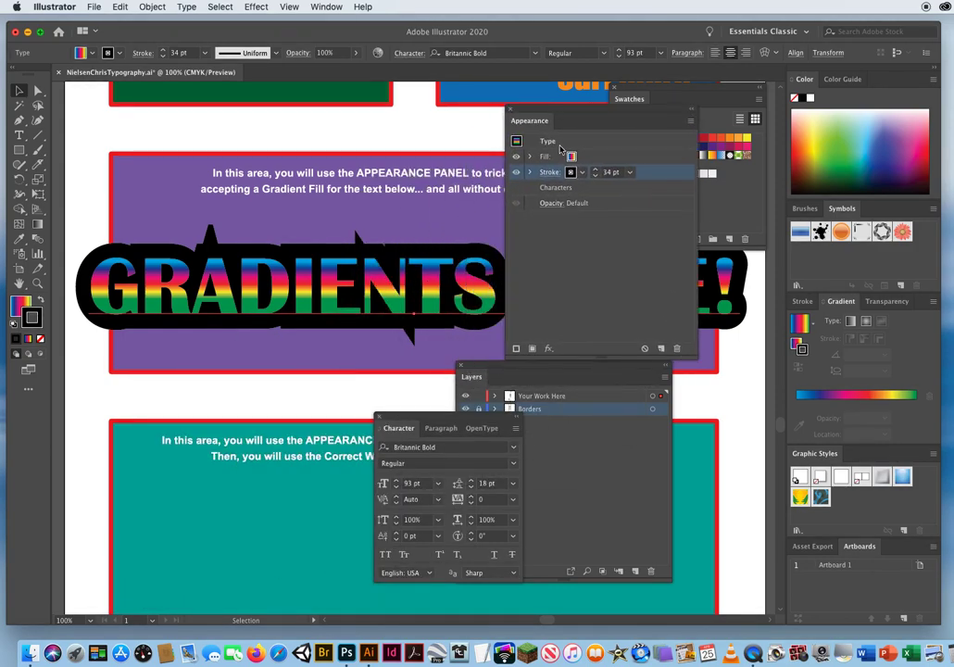
pyautogui.click(548, 174)
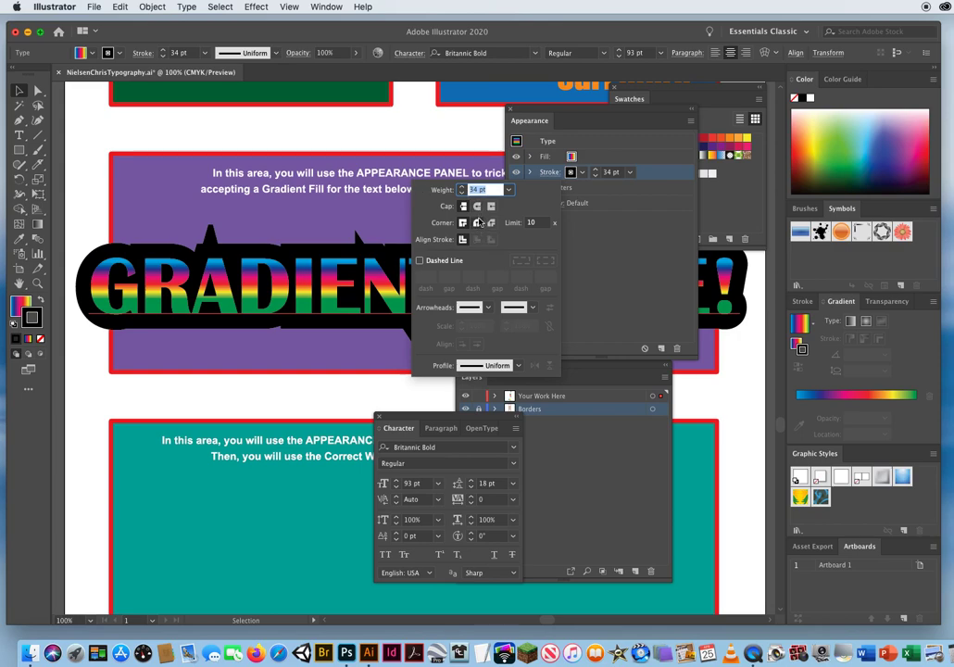
# Give the text's black stroke a round cap and round join, and move the Appearance panel below the text.
pyautogui.click(478, 207)
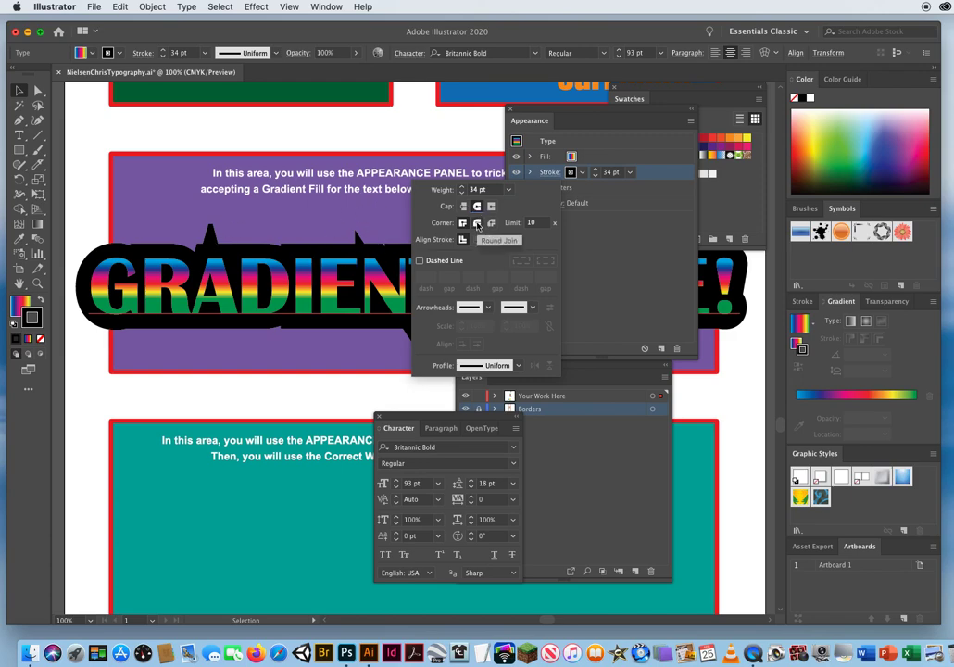
pyautogui.click(477, 224)
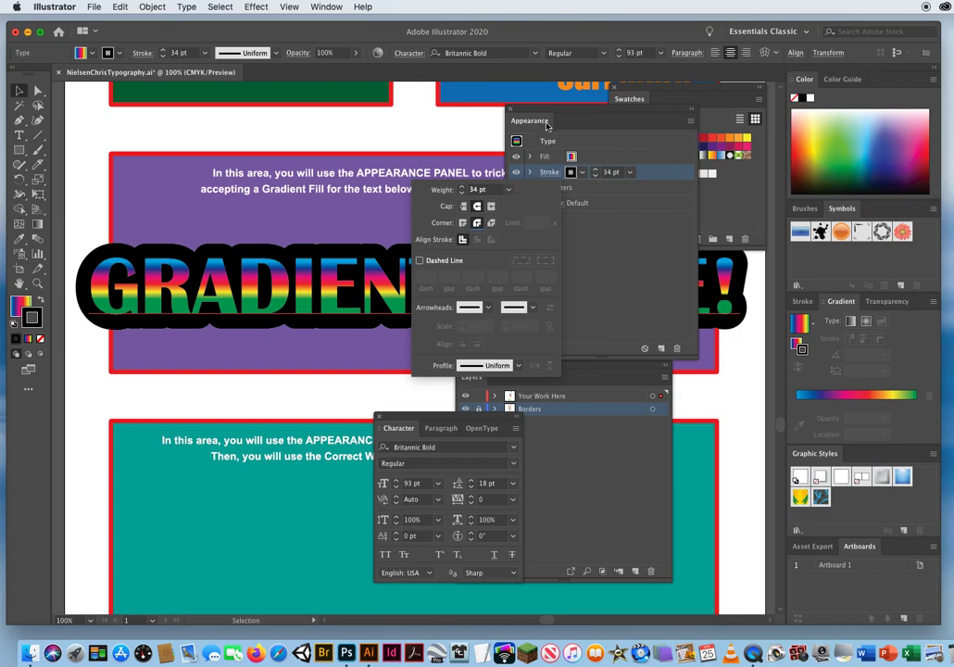
pyautogui.moveTo(542, 120)
pyautogui.mouseDown()
pyautogui.moveTo(543, 139)
pyautogui.moveTo(181, 407)
pyautogui.moveTo(182, 378)
pyautogui.mouseUp()
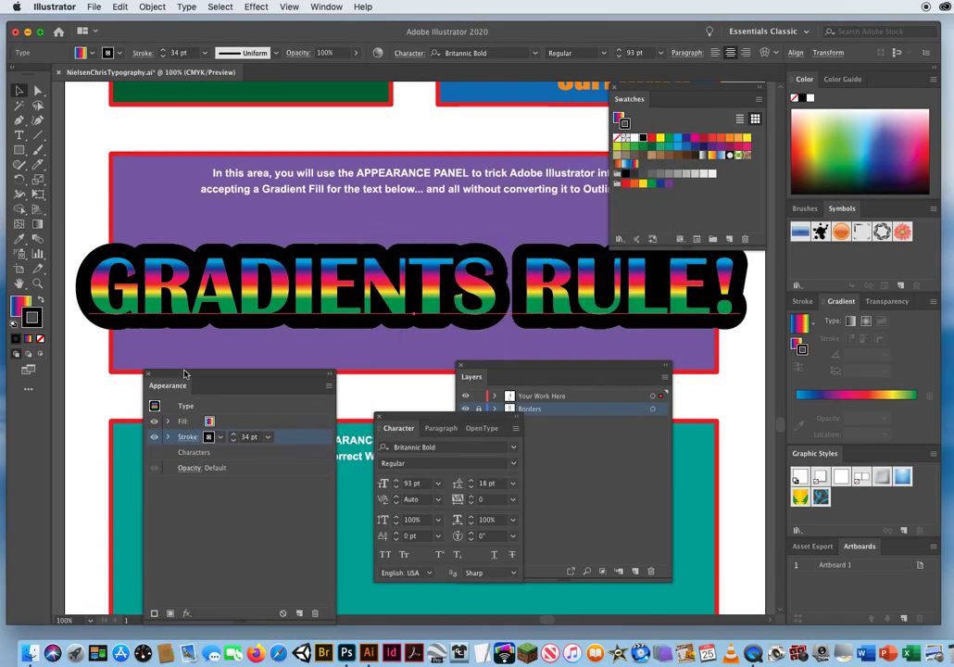
# Reduce the text stroke's weight to 8 pt and change its colour to CMYK Red.
pyautogui.click(234, 436)
pyautogui.click(234, 436)
pyautogui.click(233, 437)
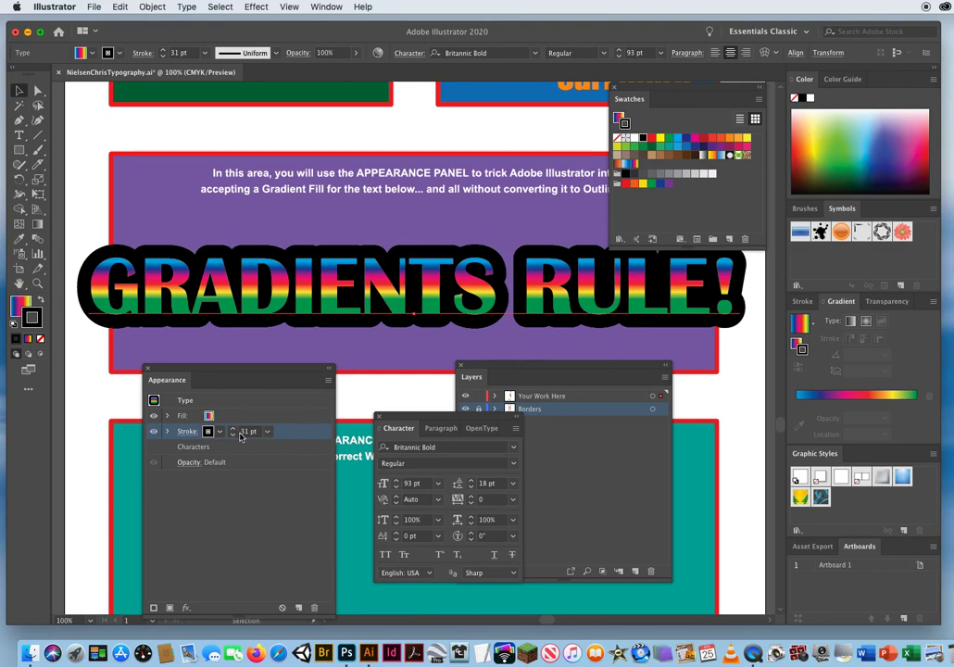
pyautogui.click(234, 435)
pyautogui.click(233, 435)
pyautogui.click(233, 435)
pyautogui.click(233, 436)
pyautogui.click(233, 435)
pyautogui.click(233, 435)
pyautogui.click(234, 435)
pyautogui.click(233, 435)
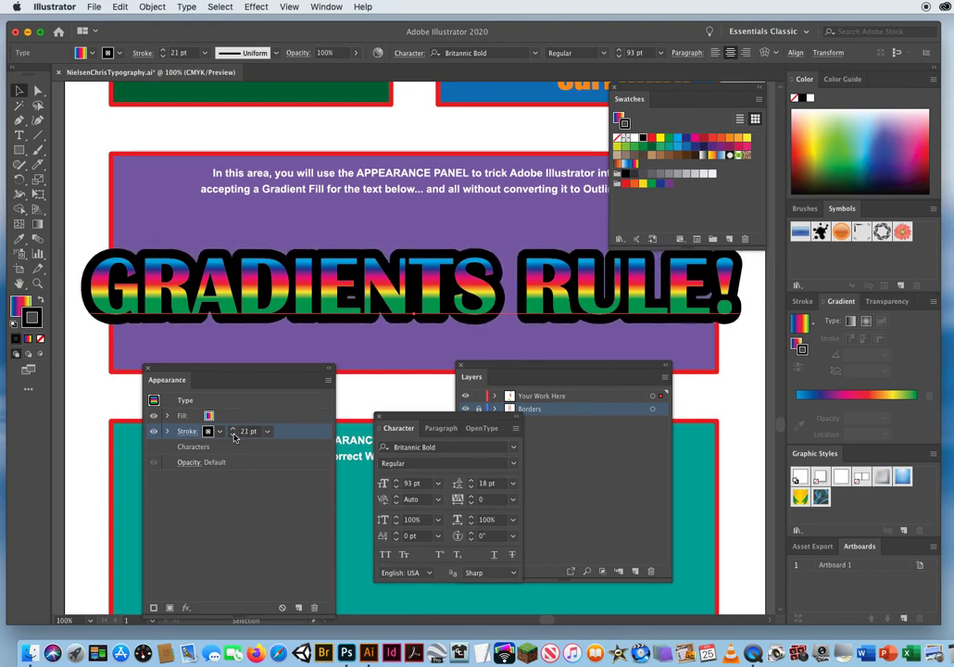
pyautogui.click(235, 435)
pyautogui.click(234, 435)
pyautogui.click(234, 435)
pyautogui.click(234, 435)
pyautogui.click(234, 435)
pyautogui.click(234, 436)
pyautogui.click(234, 435)
pyautogui.click(235, 435)
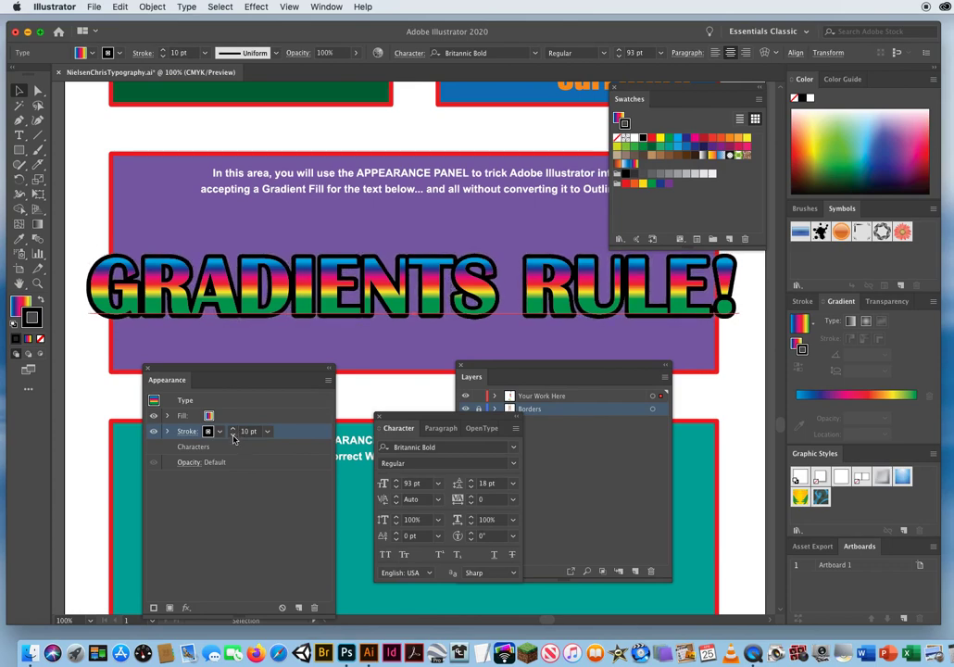
pyautogui.click(233, 436)
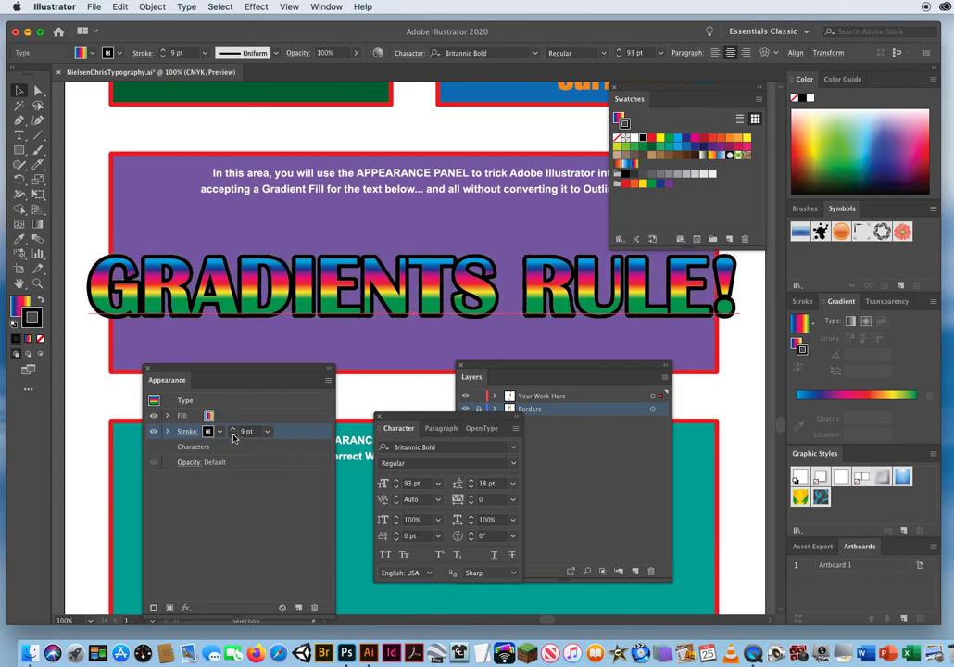
pyautogui.click(233, 436)
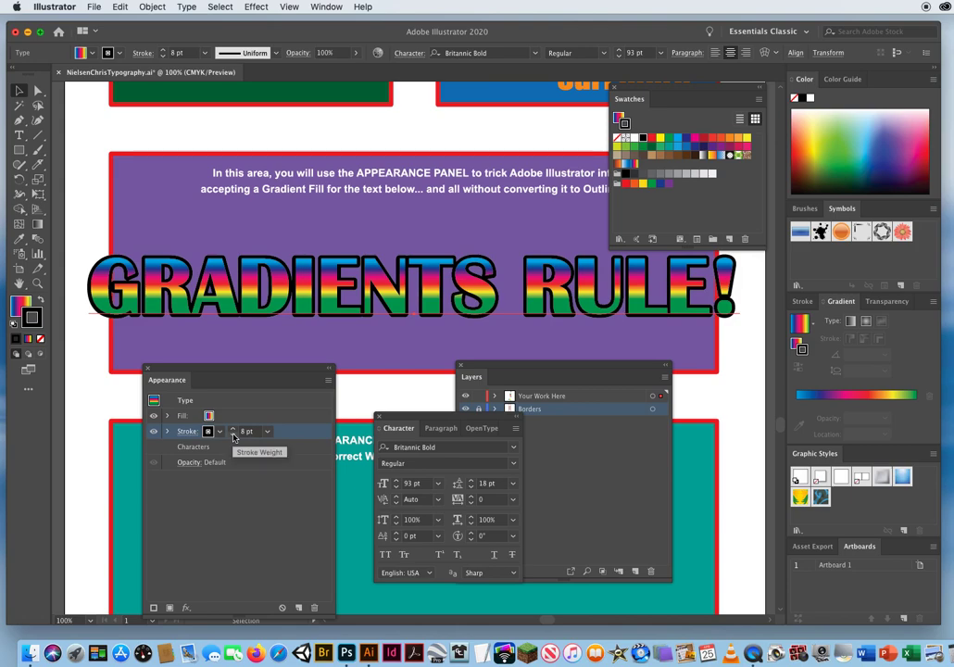
pyautogui.click(219, 433)
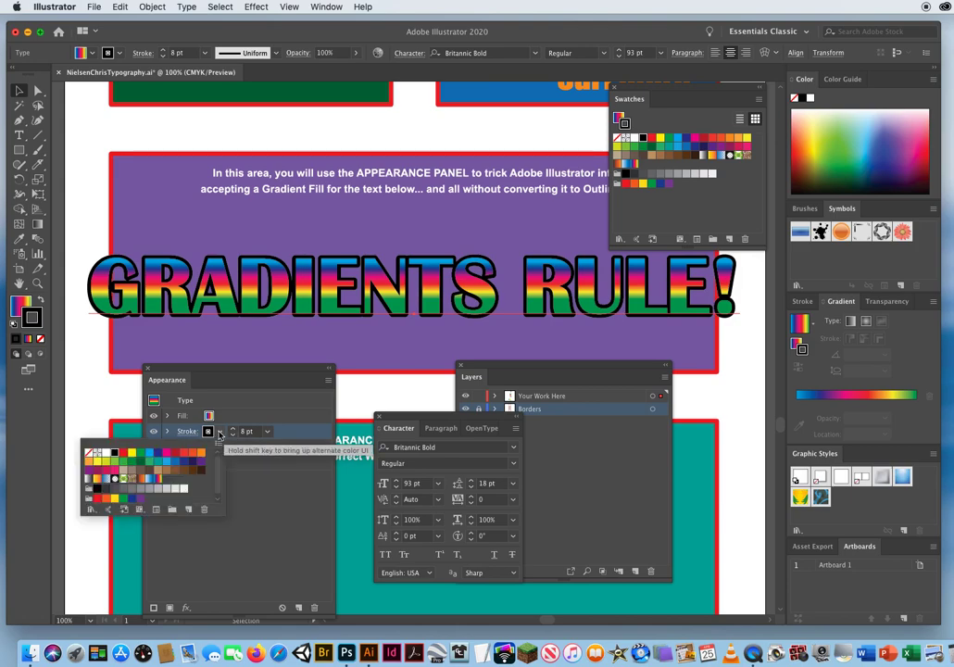
pyautogui.click(123, 453)
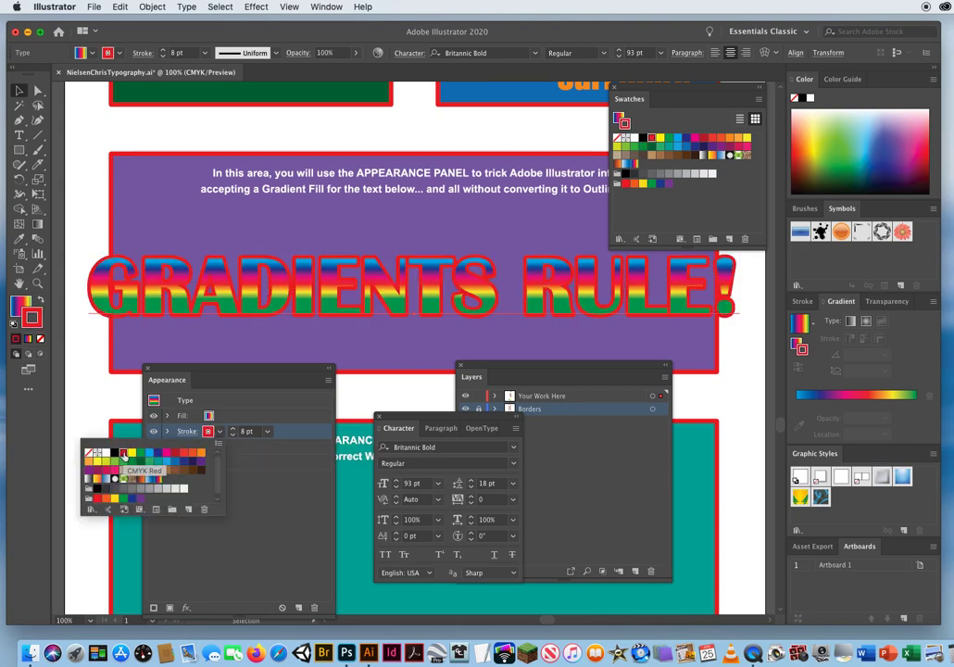
# Add a second stroke to the text, colour the lower of the two white, and set its weight to 11 pt.
pyautogui.click(328, 382)
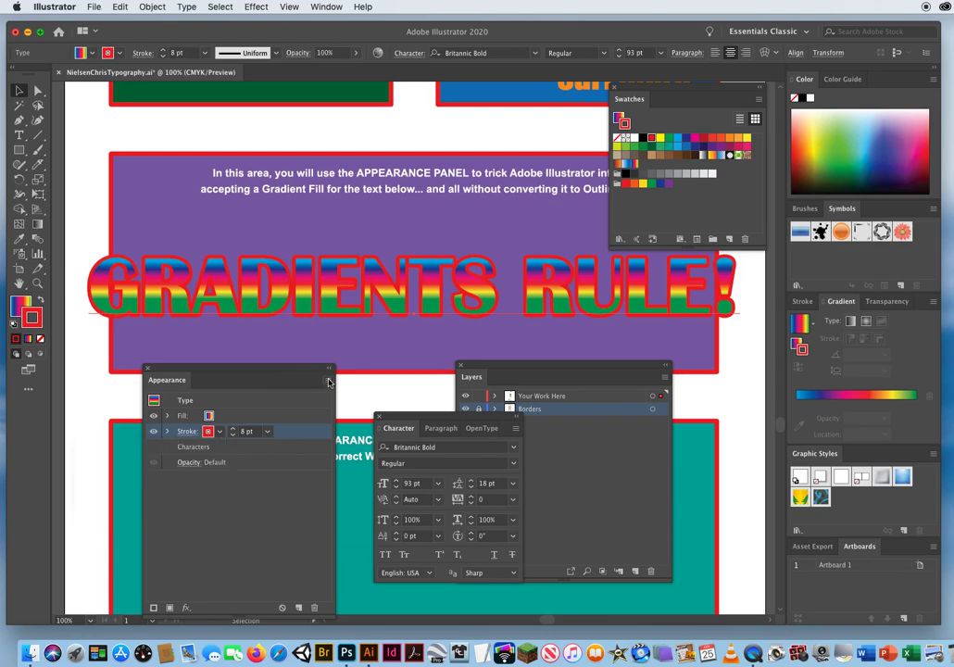
pyautogui.click(328, 382)
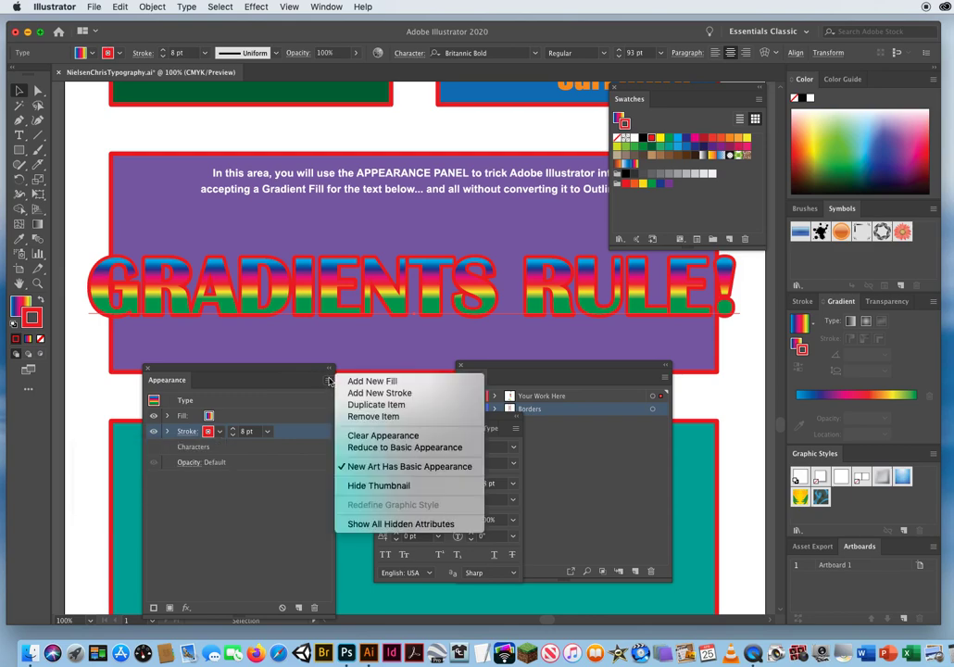
pyautogui.click(393, 394)
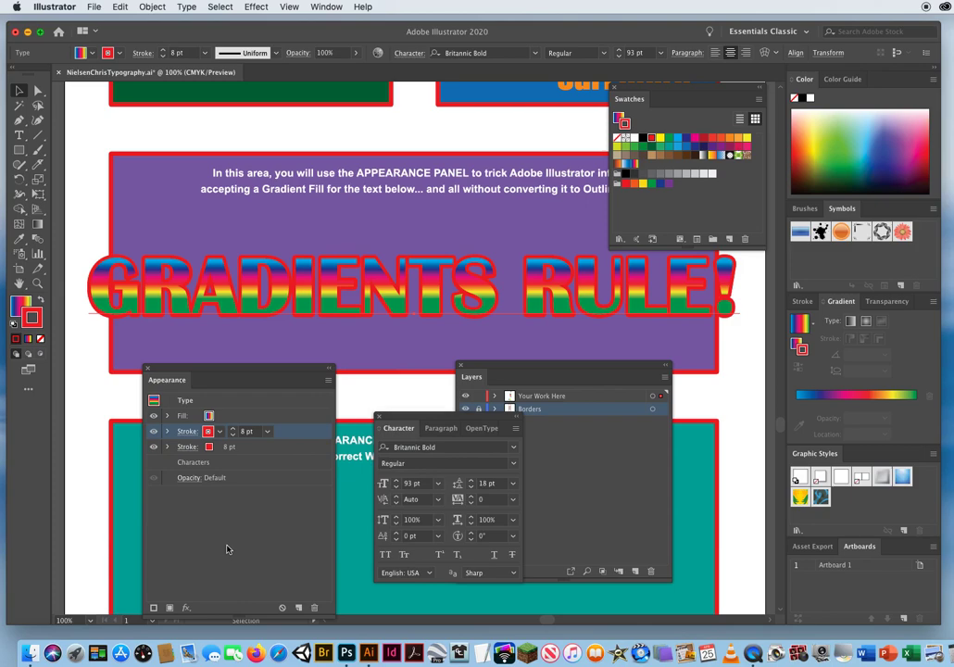
pyautogui.click(246, 449)
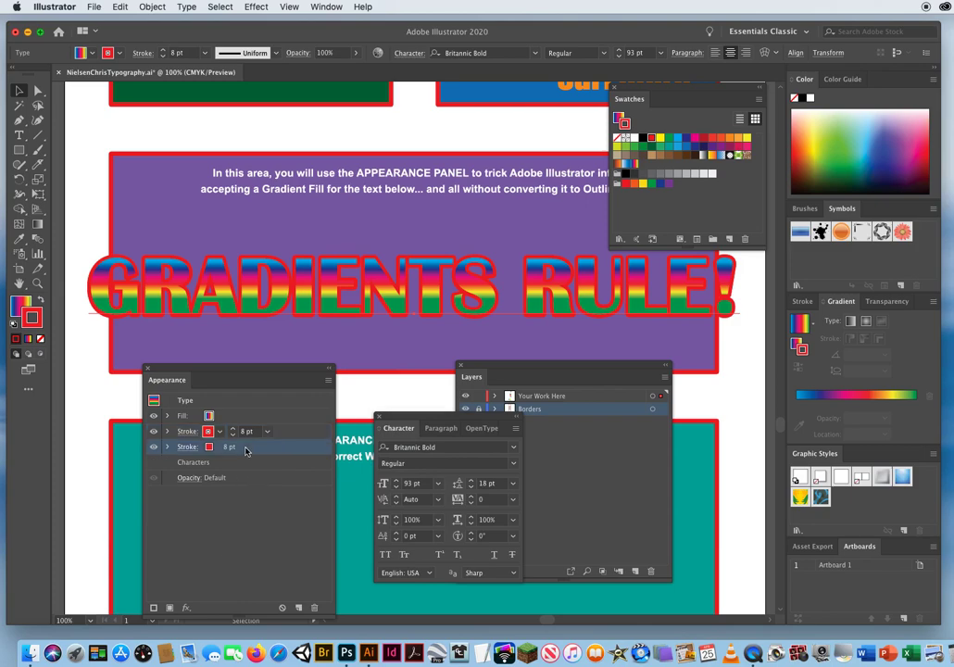
pyautogui.click(210, 446)
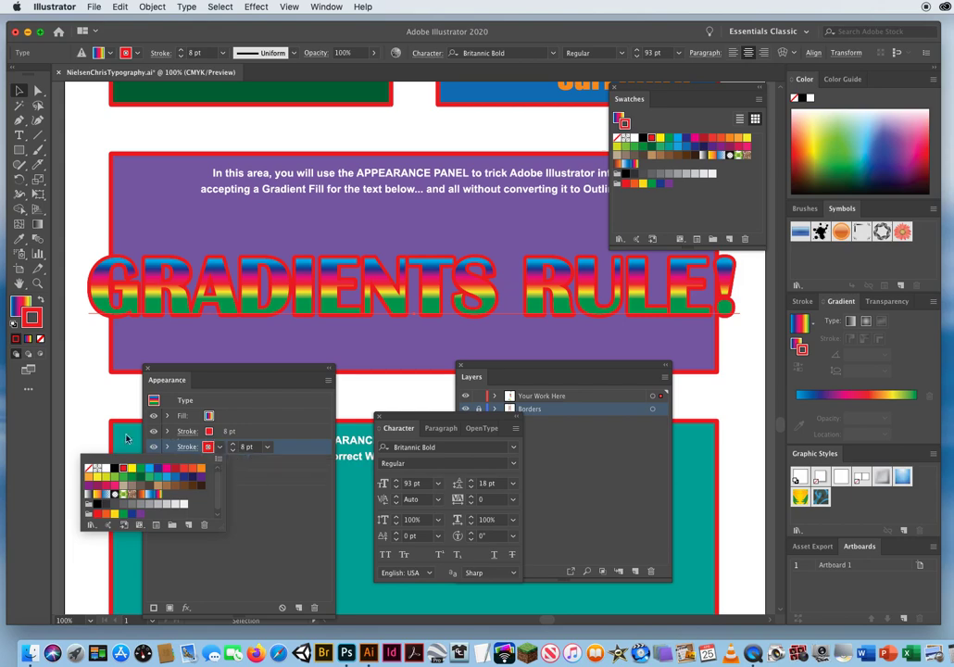
pyautogui.click(105, 467)
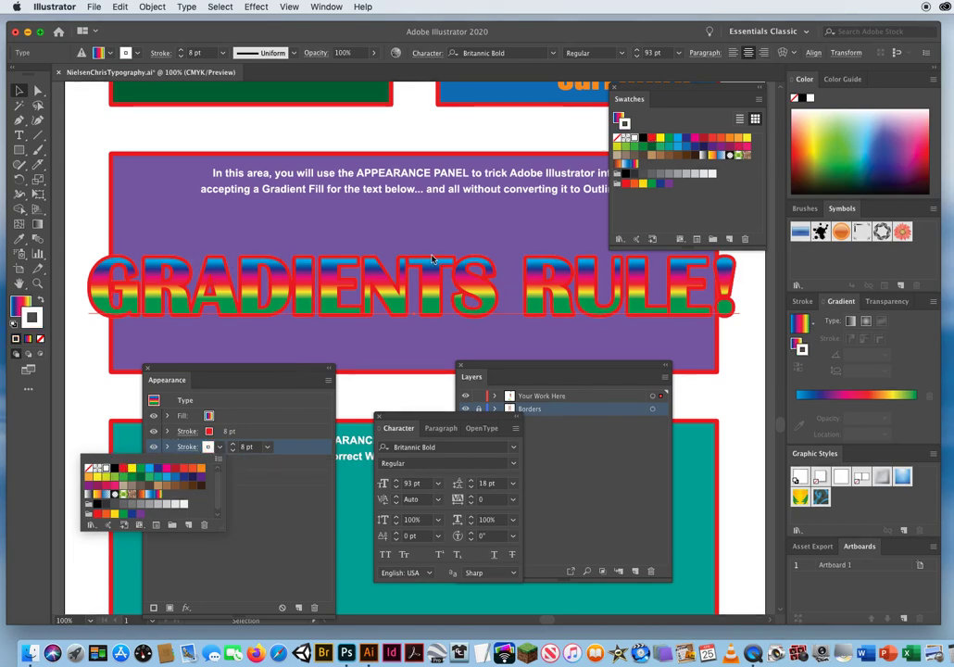
pyautogui.click(251, 433)
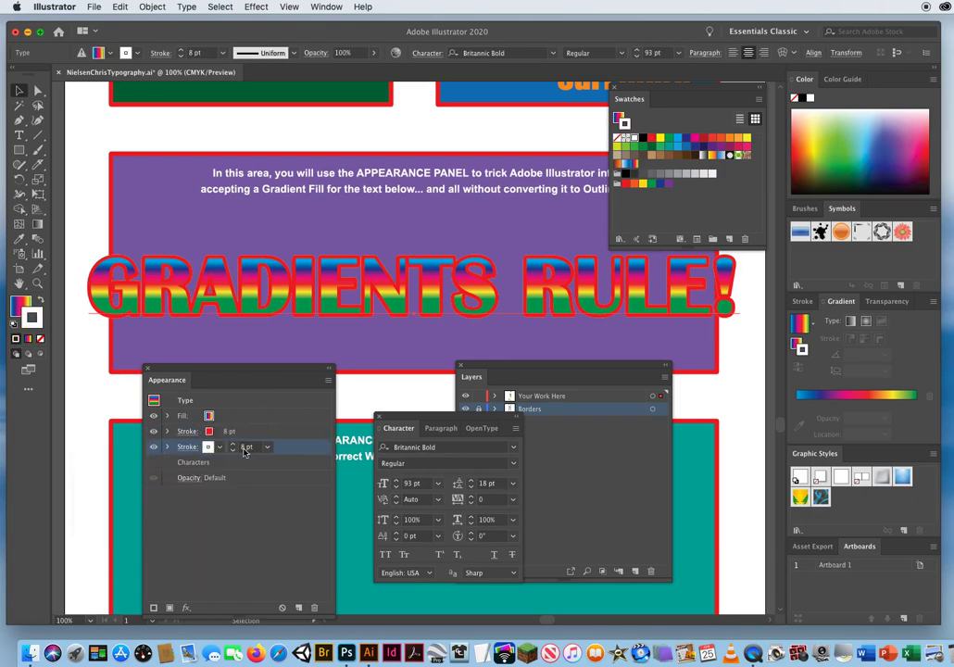
pyautogui.click(233, 445)
pyautogui.click(234, 445)
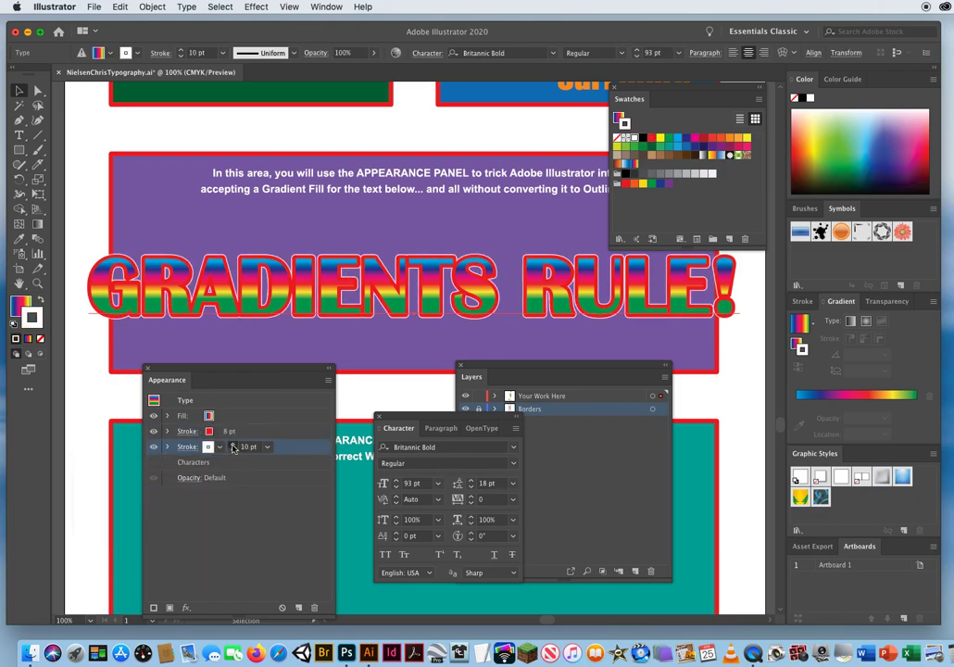
pyautogui.click(233, 446)
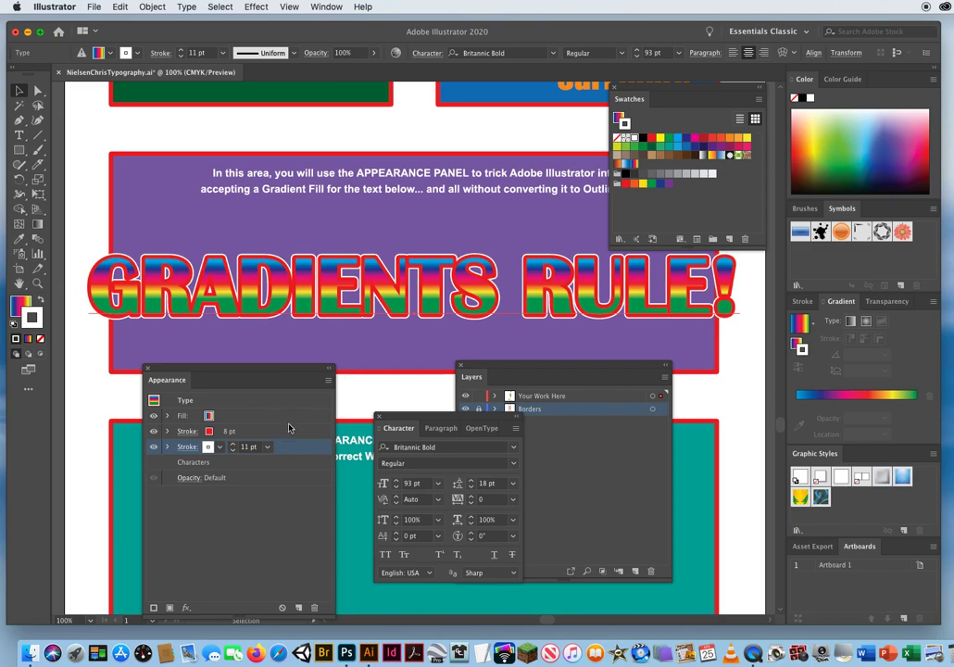
# Add a third stroke to the text and colour the lowest one in the stacking order blue.
pyautogui.click(328, 379)
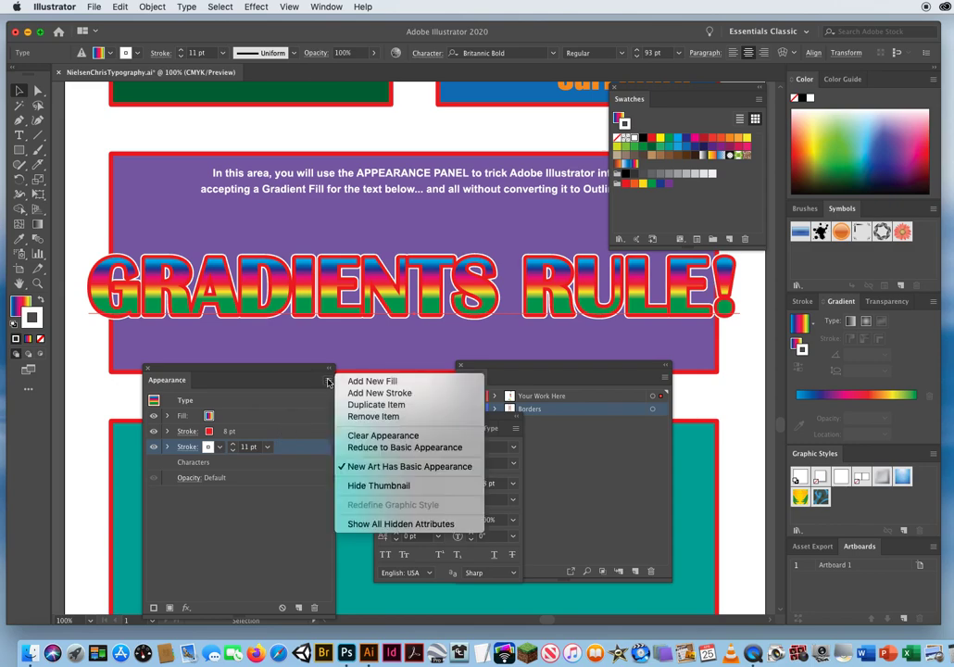
pyautogui.click(377, 393)
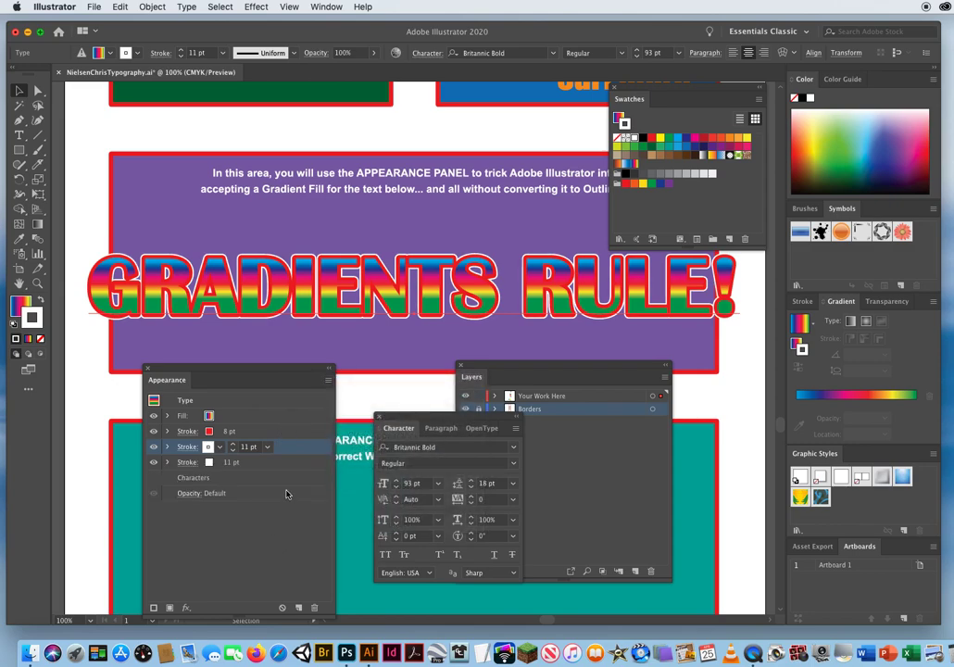
pyautogui.click(261, 466)
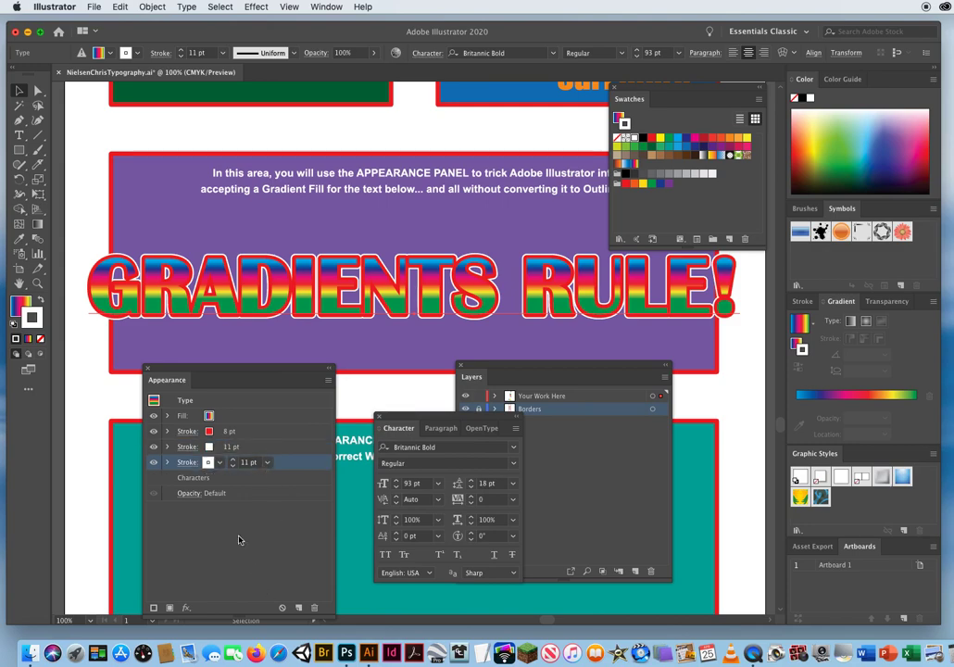
pyautogui.click(219, 465)
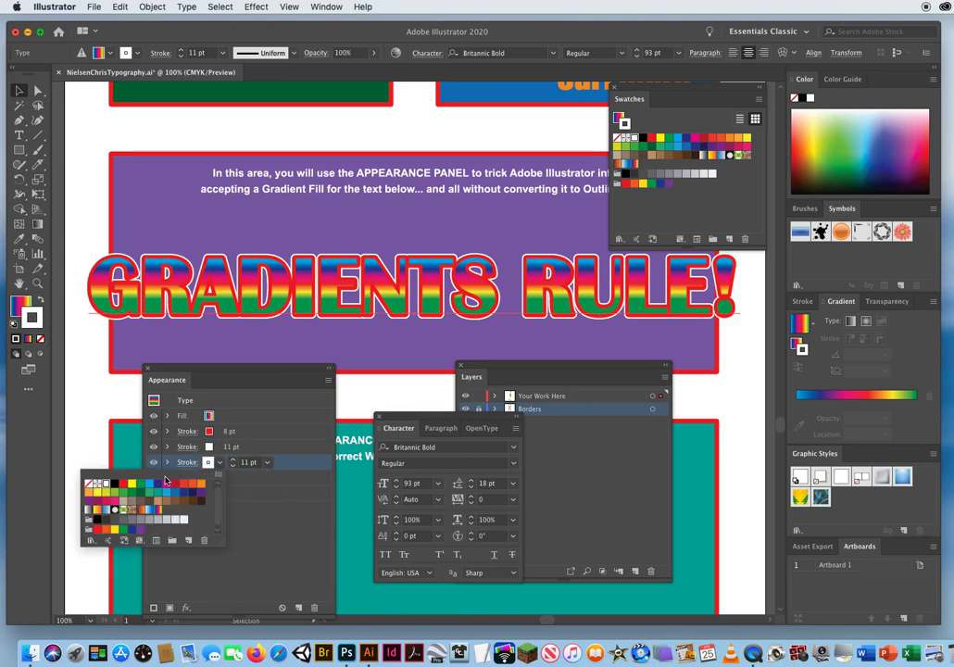
pyautogui.click(174, 493)
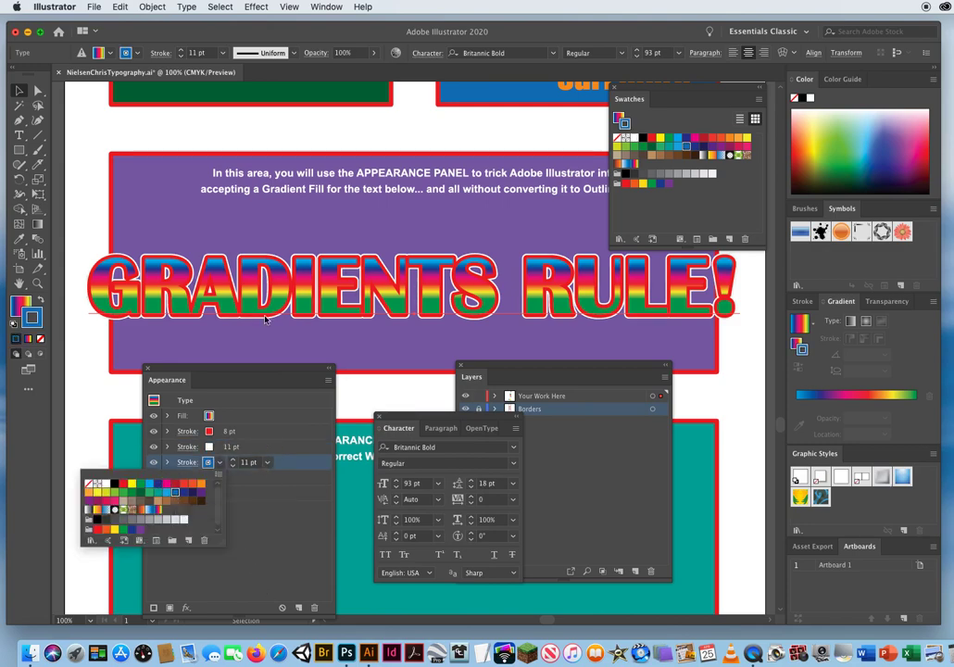
pyautogui.click(257, 454)
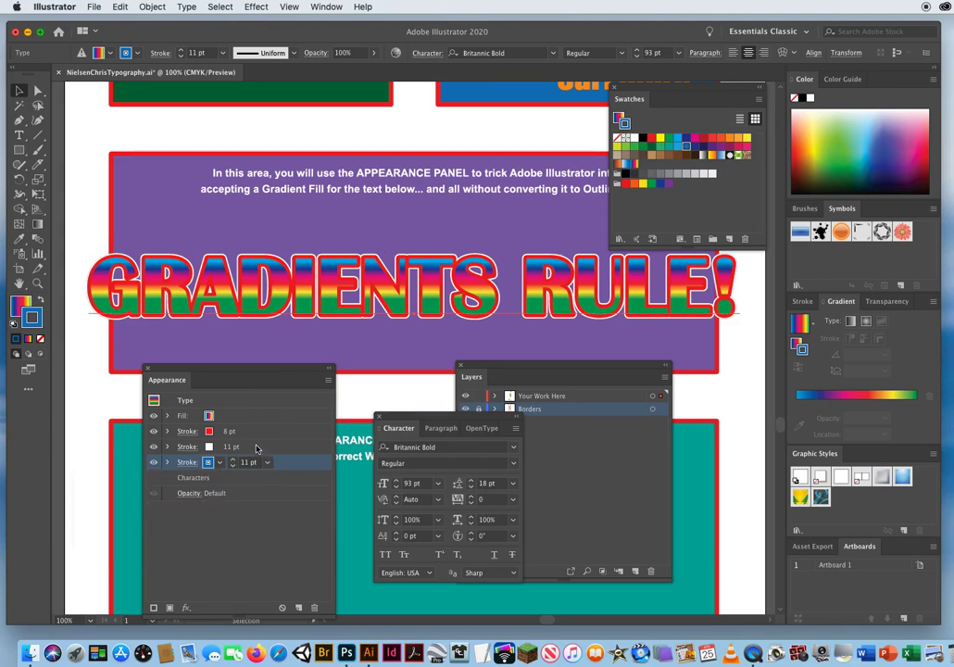
# Set the lowest stroke's weight to 15 pt, change its colour to dark blue, and deselect the text.
pyautogui.click(263, 449)
pyautogui.click(283, 462)
pyautogui.click(233, 460)
pyautogui.click(233, 460)
pyautogui.click(232, 460)
pyautogui.click(233, 460)
pyautogui.click(232, 460)
pyautogui.click(234, 467)
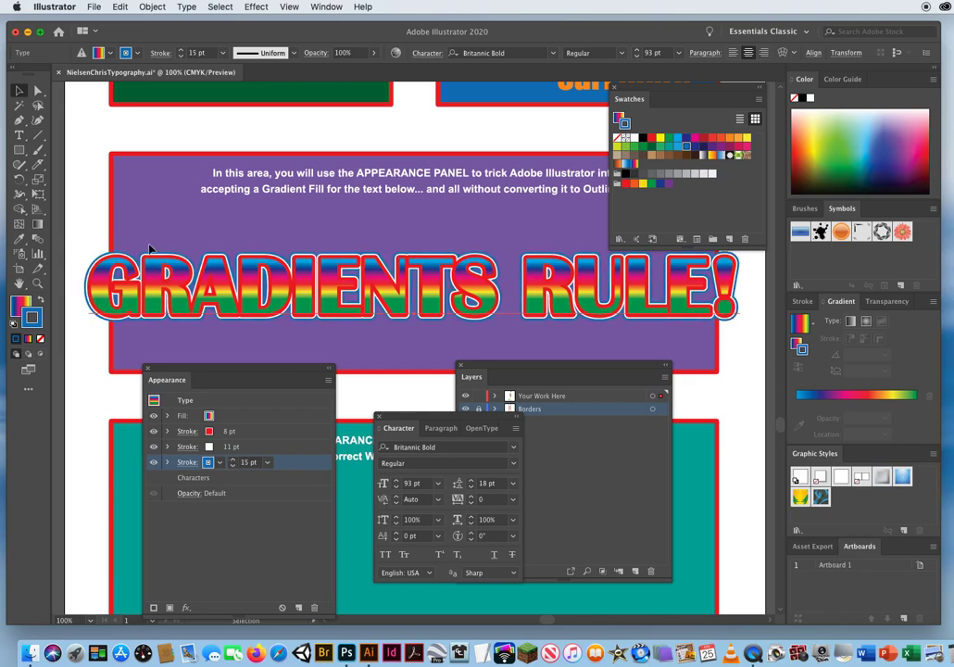
pyautogui.click(220, 464)
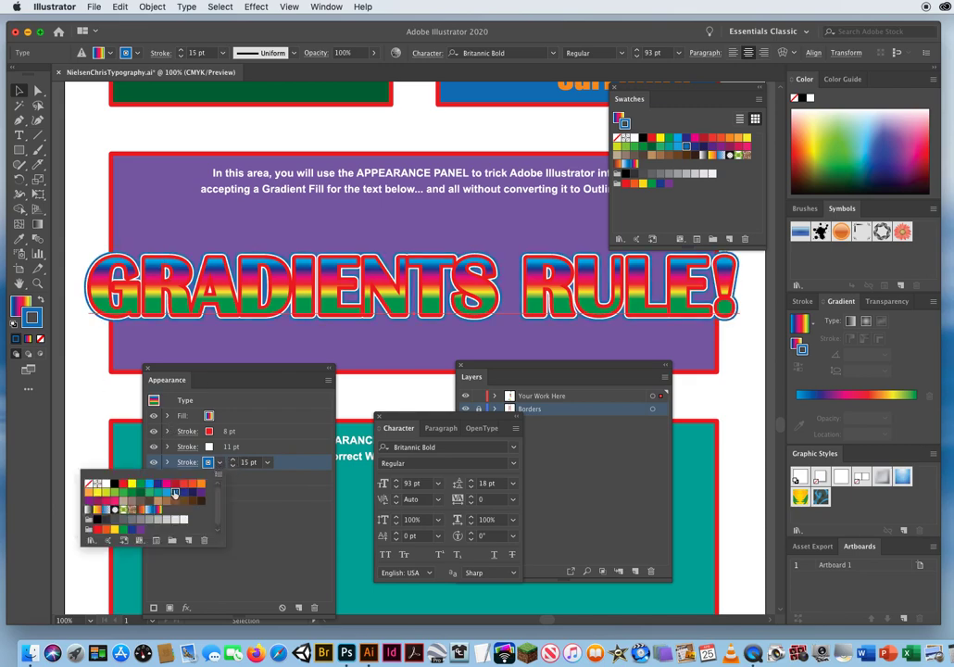
pyautogui.click(296, 458)
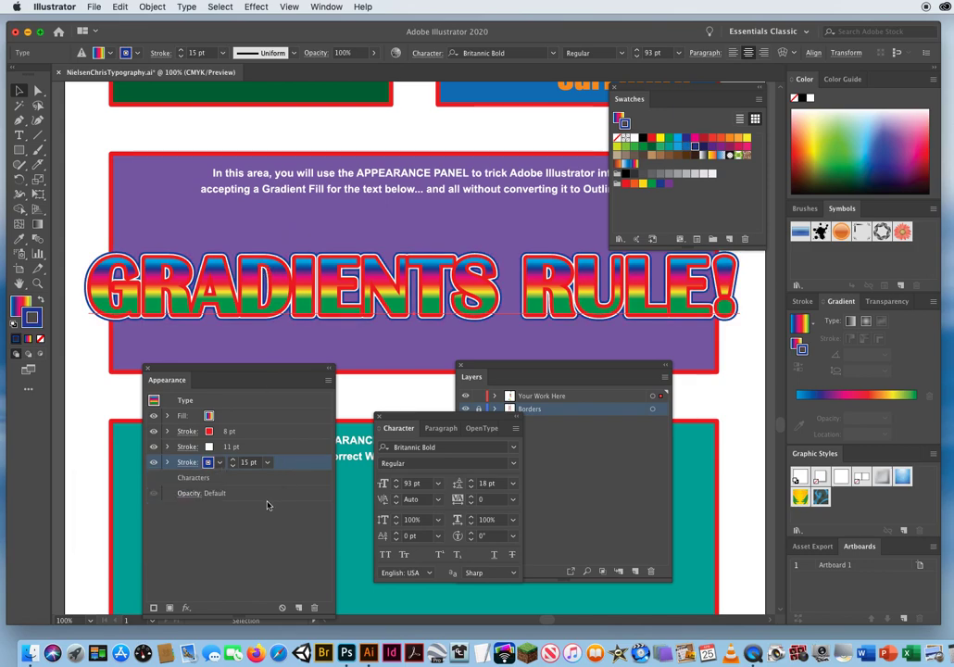
pyautogui.click(97, 402)
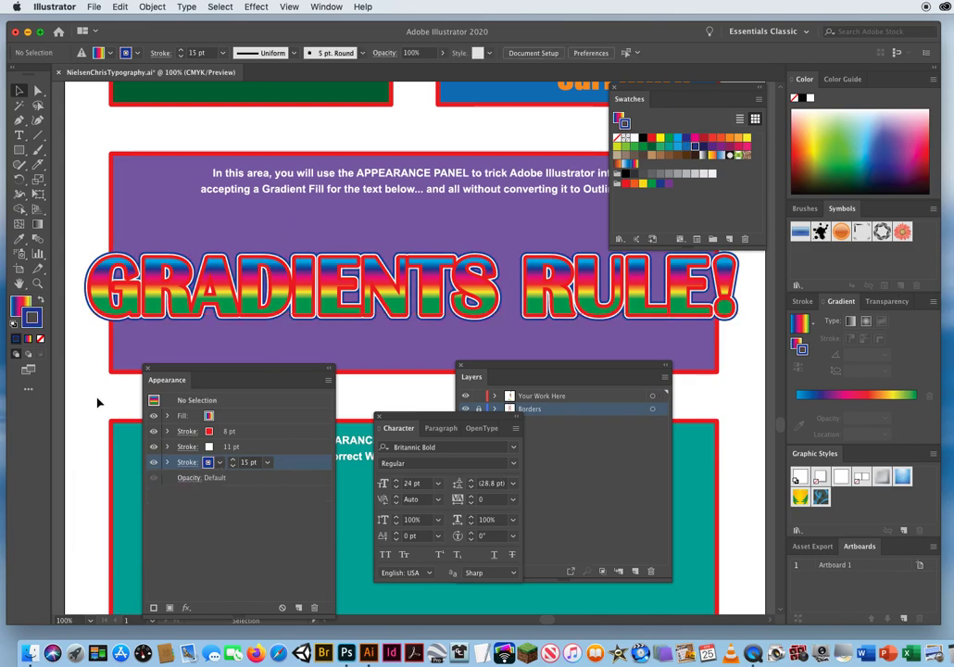
# Compare the single active fill and stroke colours with the red, white and dark blue stroke entries in the appearance.
pyautogui.click(29, 302)
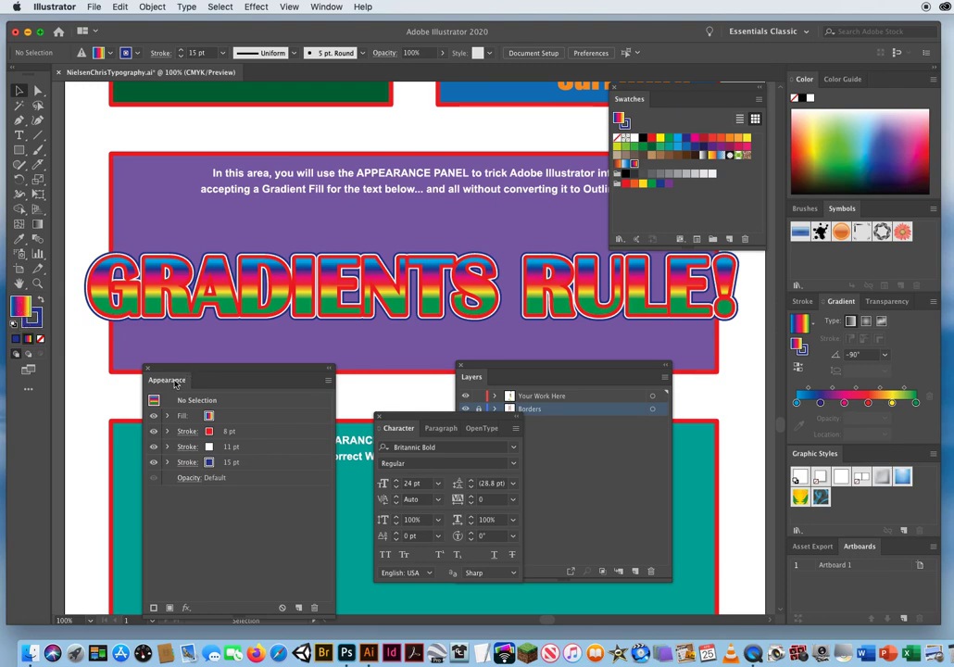
pyautogui.click(39, 321)
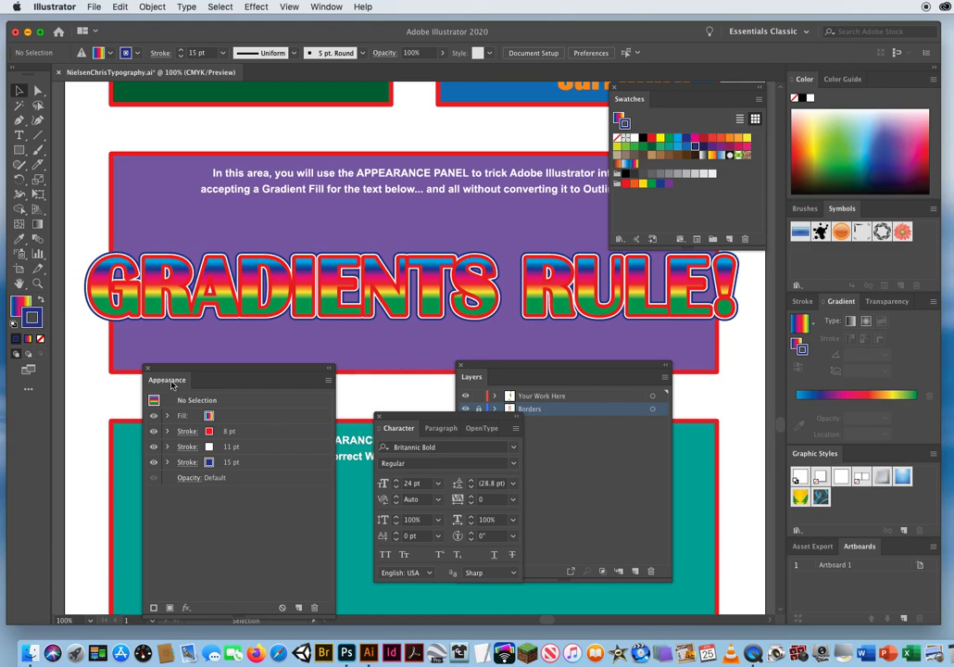
pyautogui.click(251, 434)
pyautogui.click(259, 449)
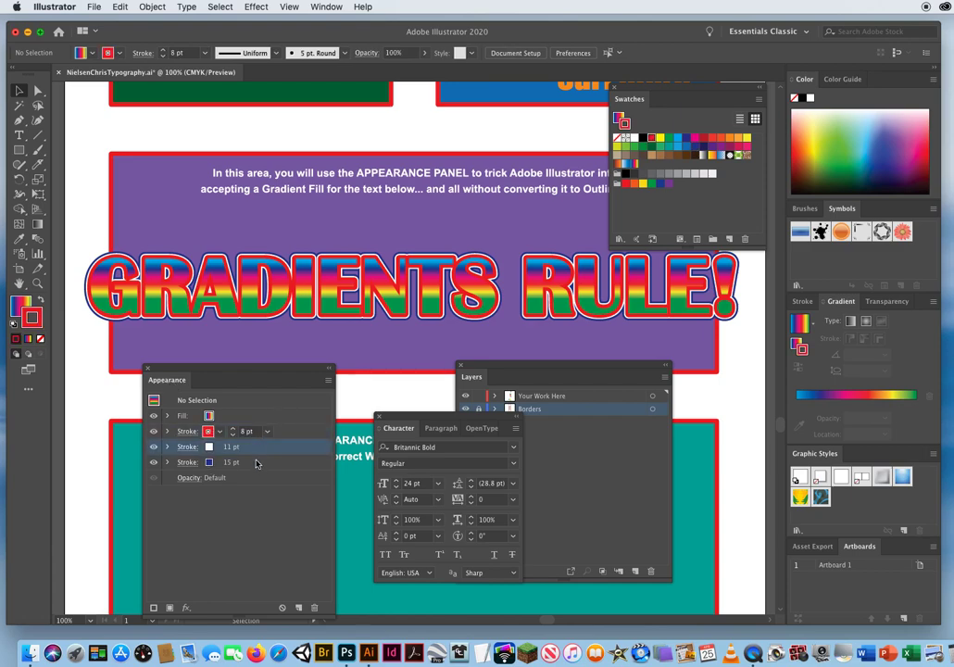
pyautogui.click(246, 465)
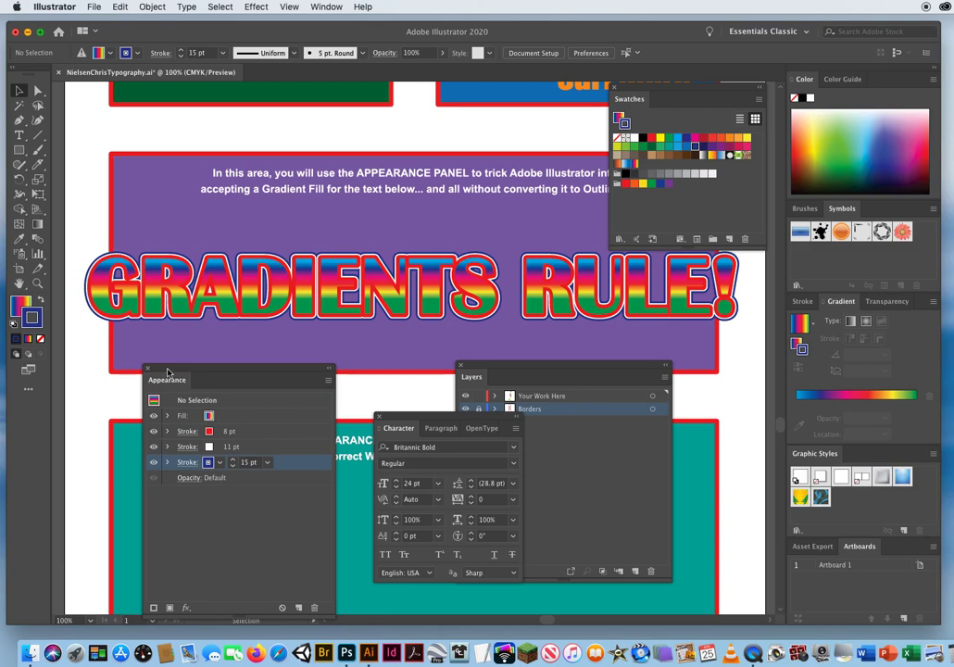
# Dock the Appearance panel with the Graphic Styles panel and move the Character panel off the teal area's instruction text.
pyautogui.moveTo(170, 374); pyautogui.dragTo(658, 369)
pyautogui.moveTo(719, 390); pyautogui.dragTo(859, 459)
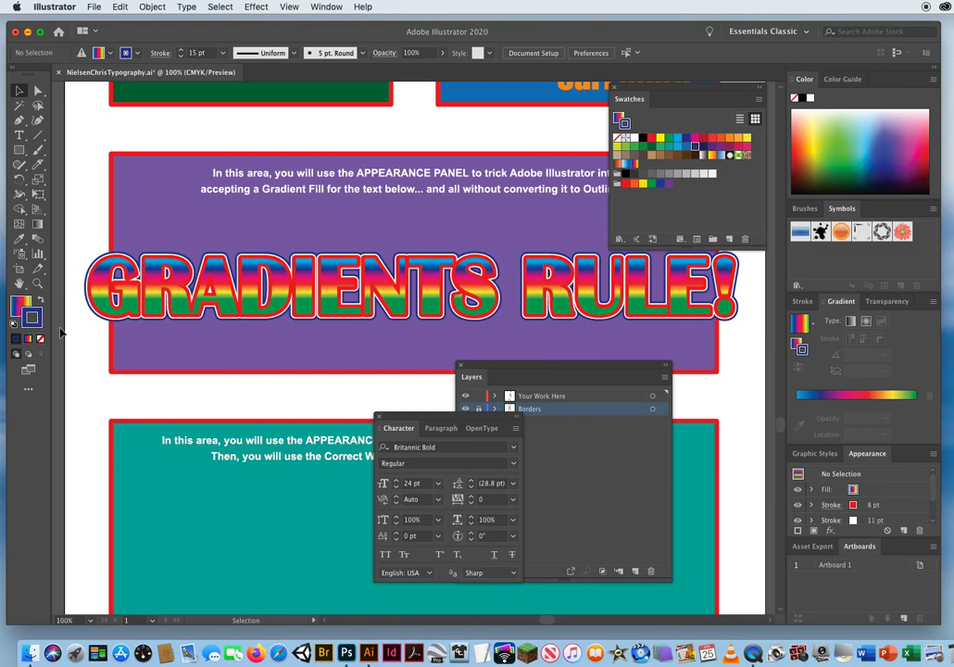
pyautogui.moveTo(418, 414); pyautogui.dragTo(690, 337)
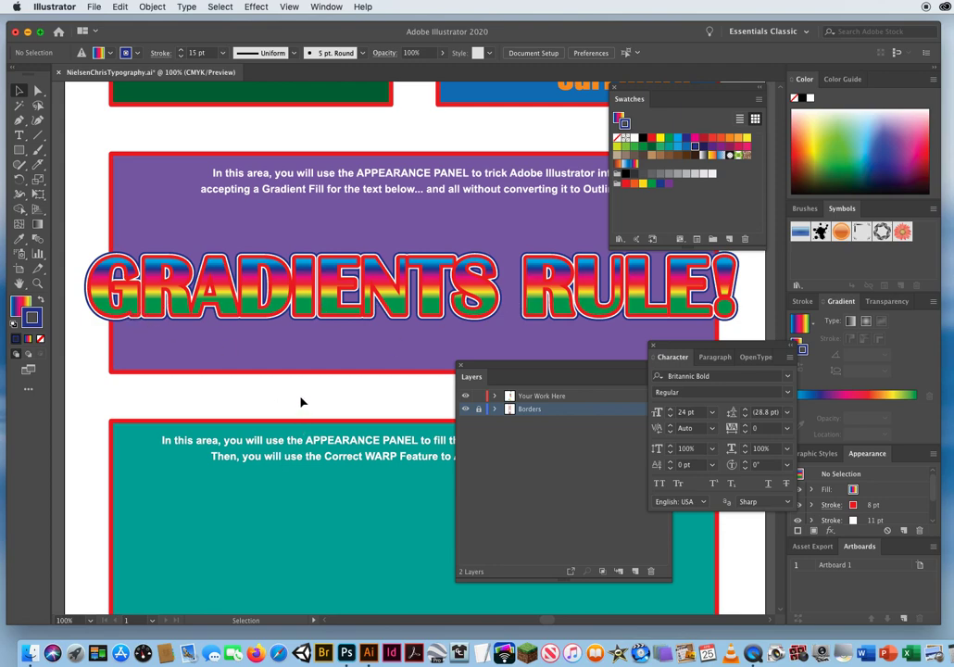
# Save the document and move the Layers and Swatches panels clear of the teal RAINBOWS ROCK! area and its instructions.
pyautogui.press('a')
pyautogui.press('super+s')
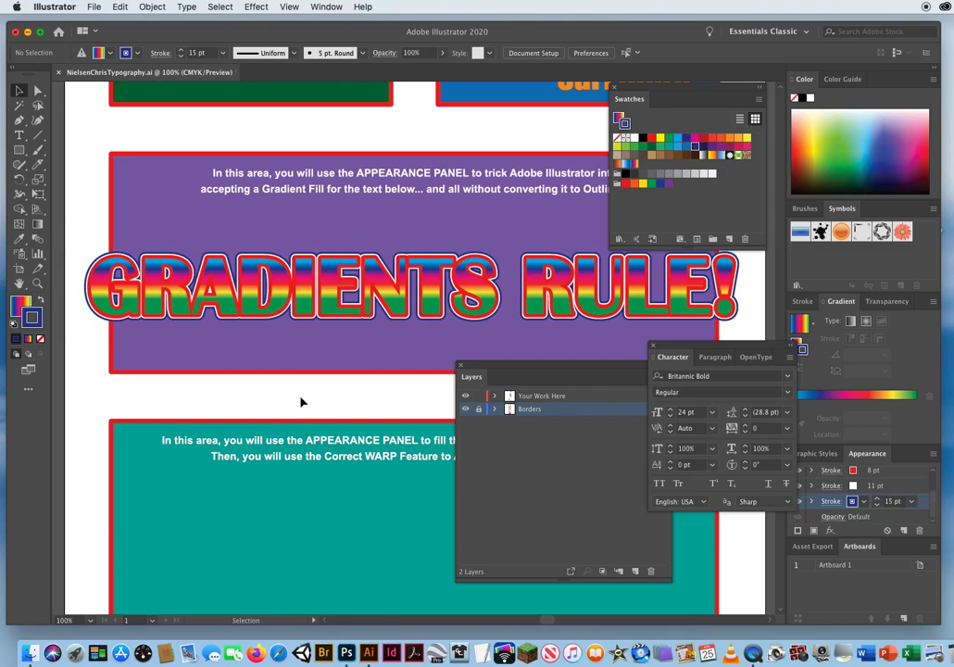
pyautogui.moveTo(302, 403); pyautogui.dragTo(333, 221)
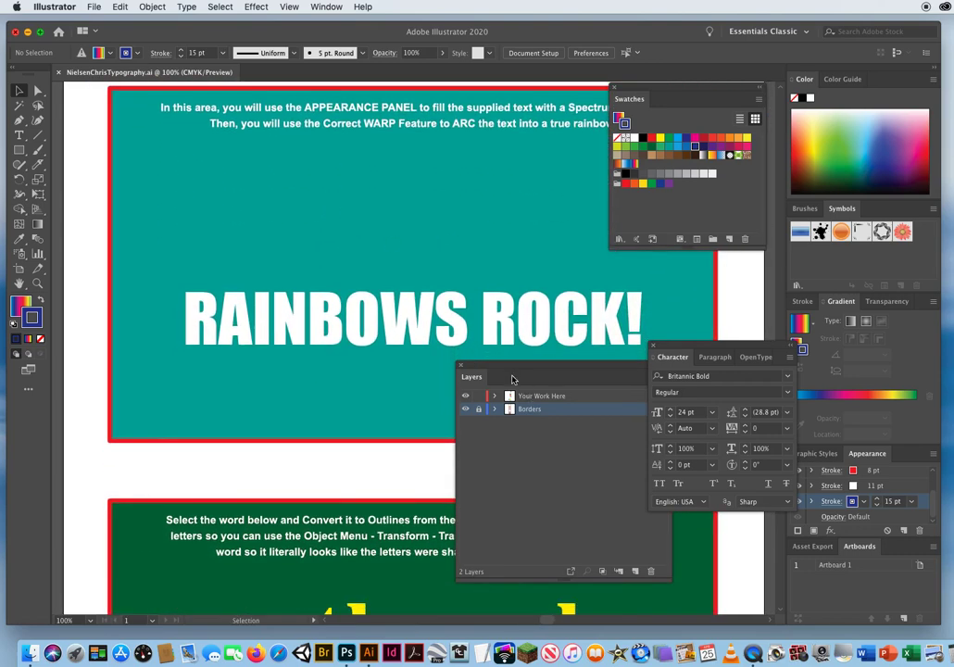
pyautogui.moveTo(471, 381); pyautogui.dragTo(362, 424)
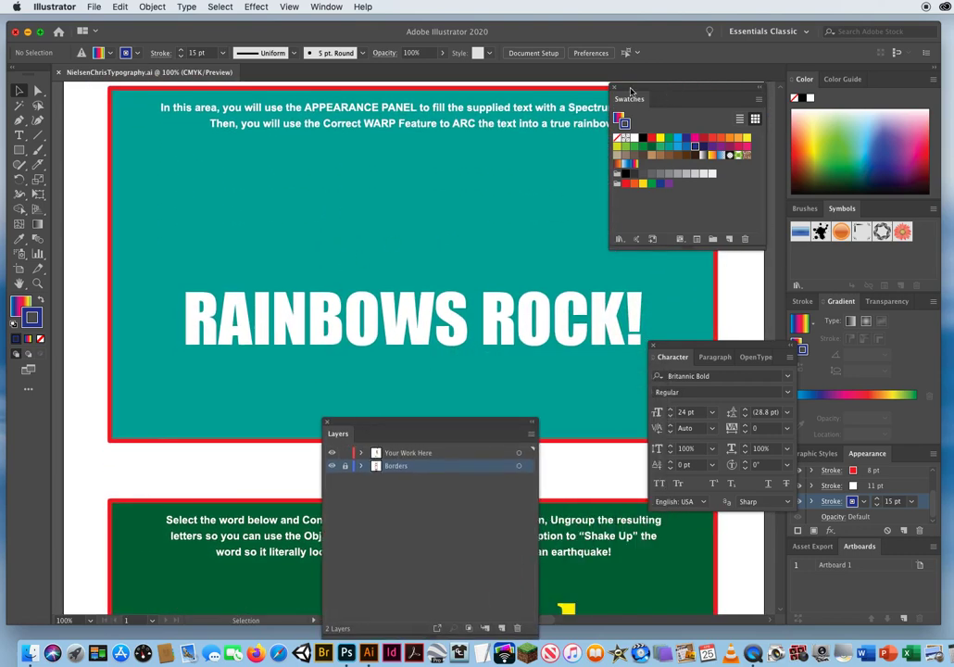
pyautogui.moveTo(648, 88); pyautogui.dragTo(739, 136)
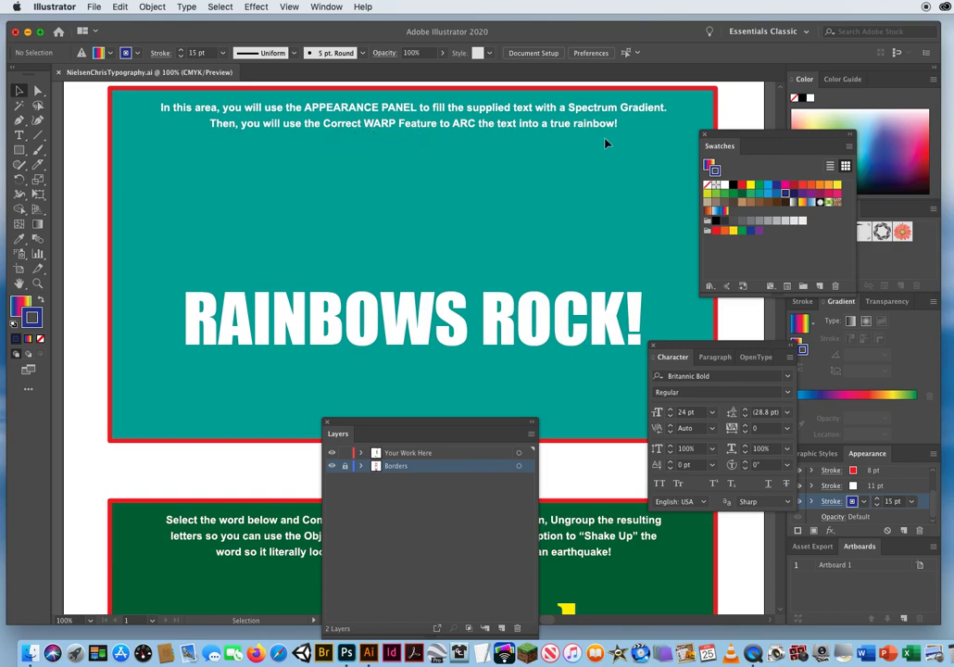
# Remove the white fill from the RAINBOWS ROCK! text so its characters have no fill.
pyautogui.click(404, 319)
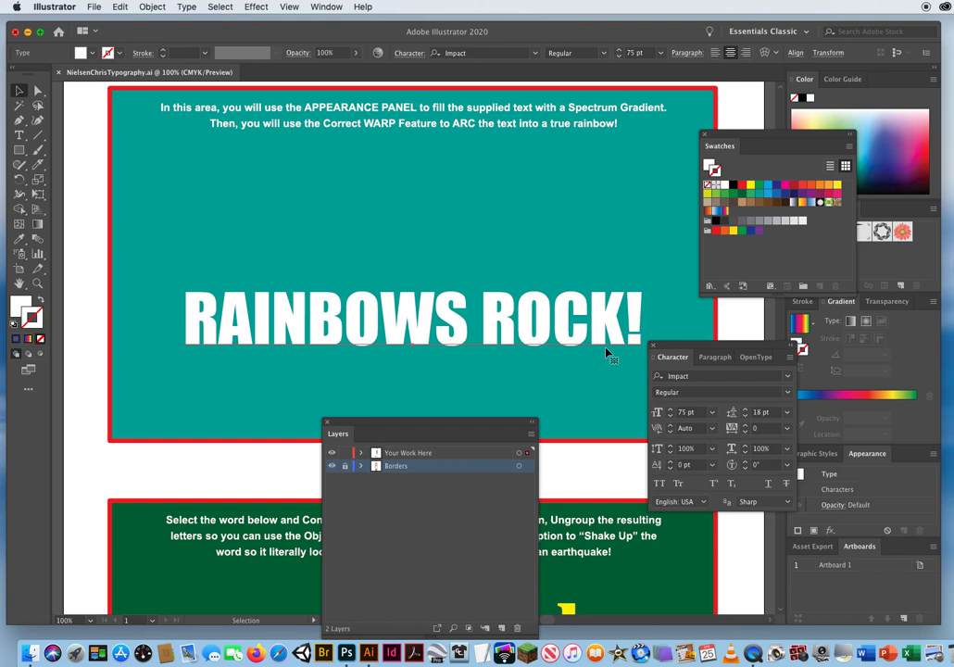
pyautogui.click(20, 304)
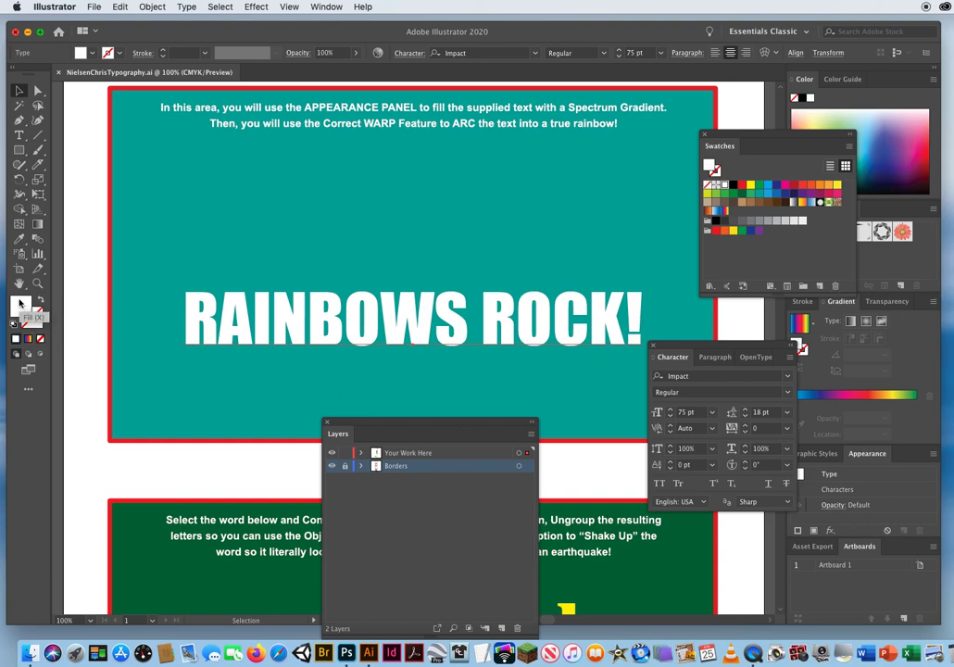
pyautogui.click(41, 340)
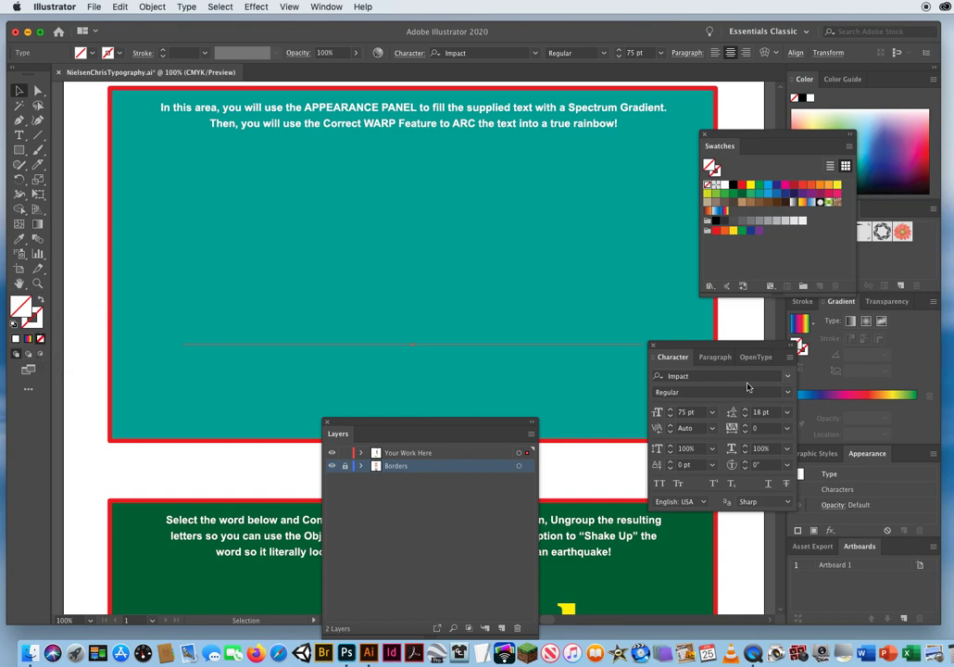
# Float the Appearance panel, add a new fill to the RAINBOWS ROCK! text, and make that fill the spectrum gradient.
pyautogui.moveTo(861, 459); pyautogui.dragTo(101, 222)
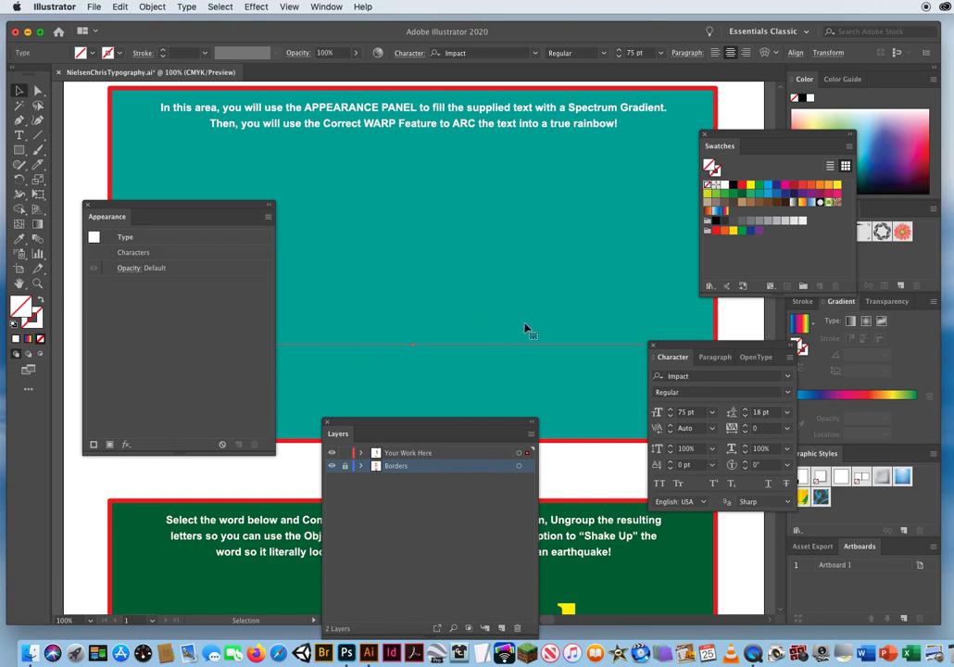
pyautogui.click(269, 219)
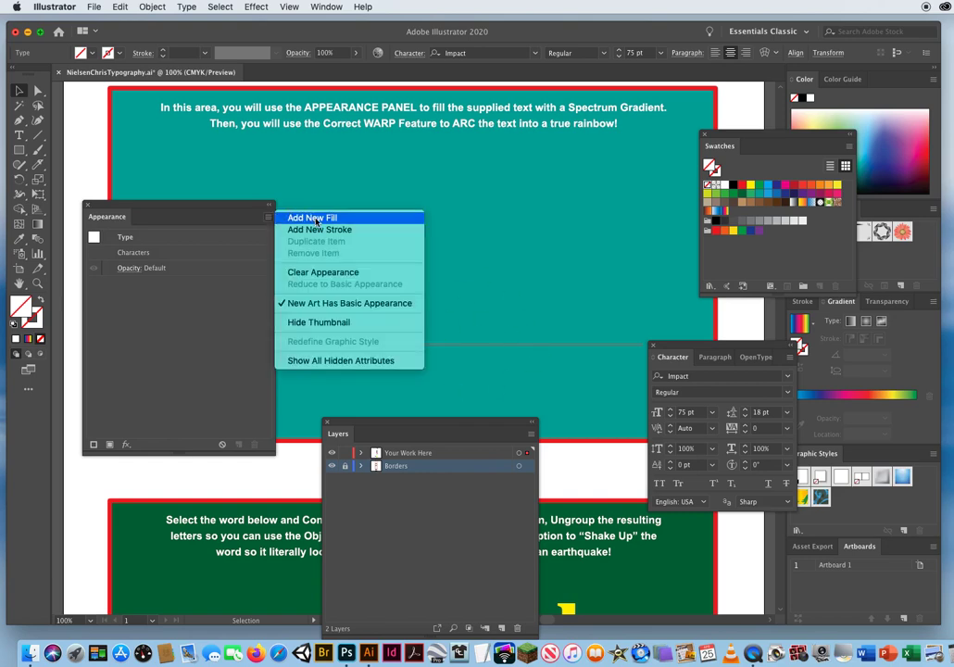
pyautogui.click(315, 219)
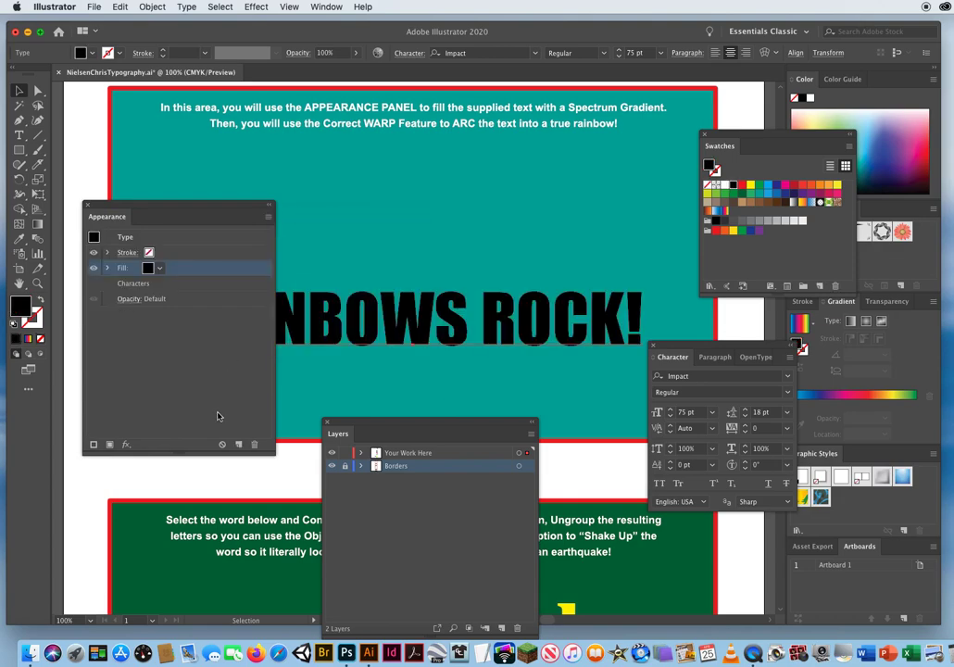
pyautogui.moveTo(204, 205); pyautogui.dragTo(181, 253)
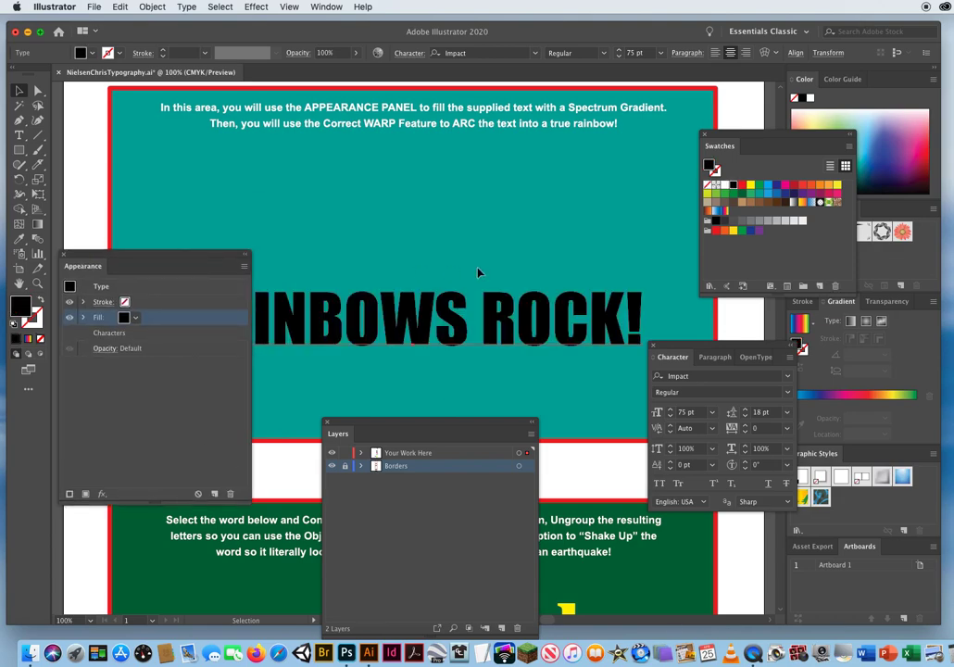
pyautogui.press('.')
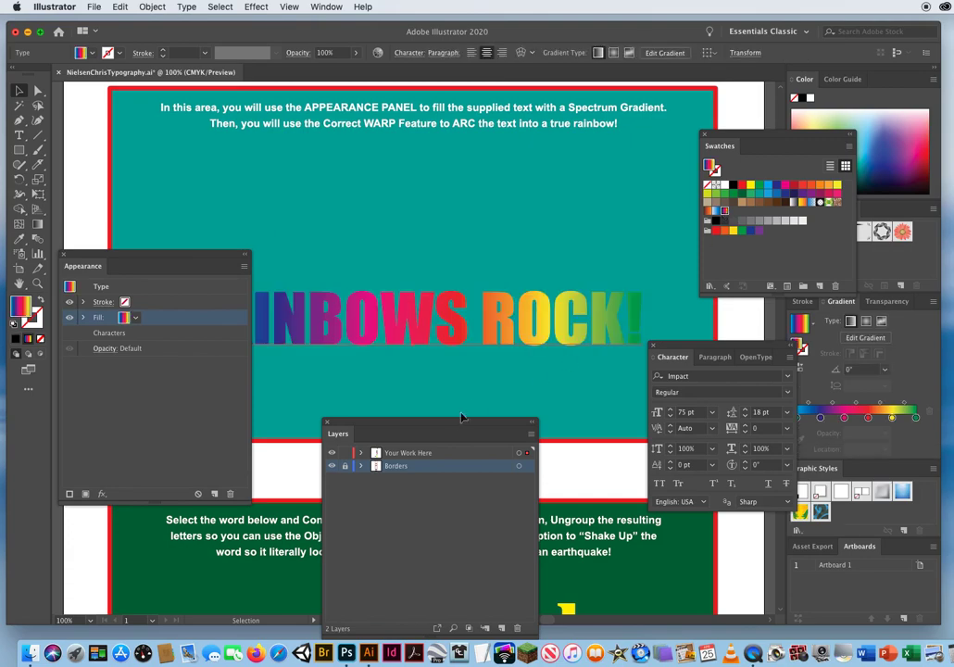
# Move the Appearance and Character panels off the text and set the gradient fill's angle to 90°.
pyautogui.moveTo(187, 253); pyautogui.dragTo(217, 373)
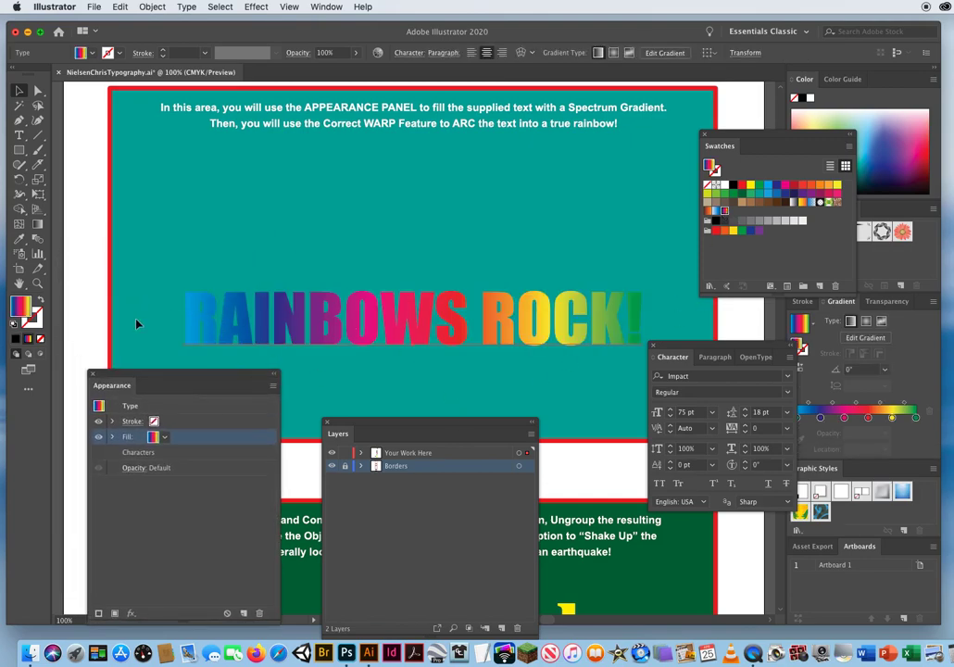
pyautogui.moveTo(657, 344); pyautogui.dragTo(557, 378)
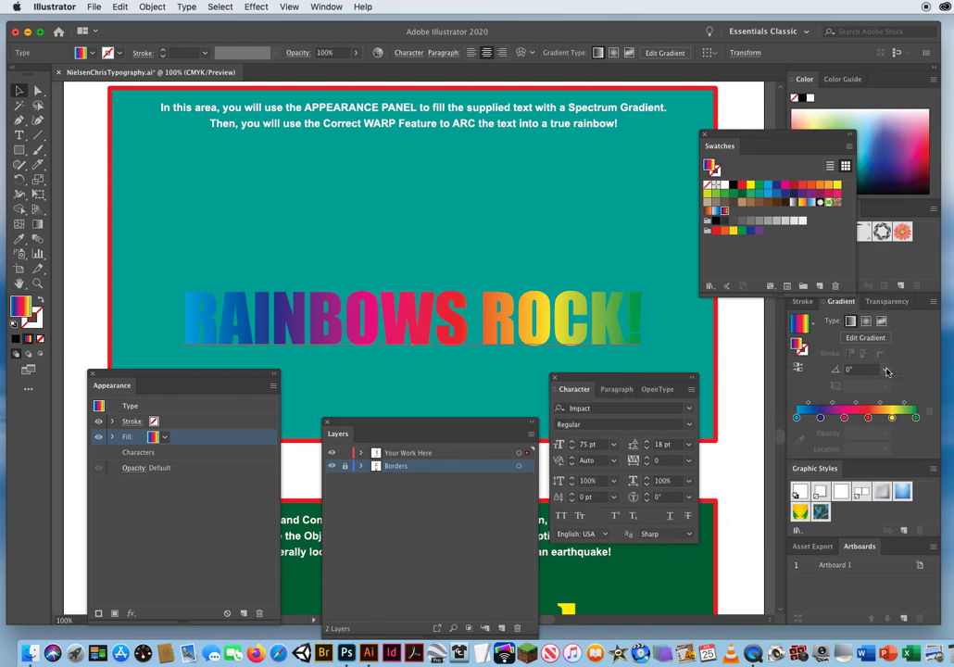
pyautogui.click(884, 369)
pyautogui.click(900, 437)
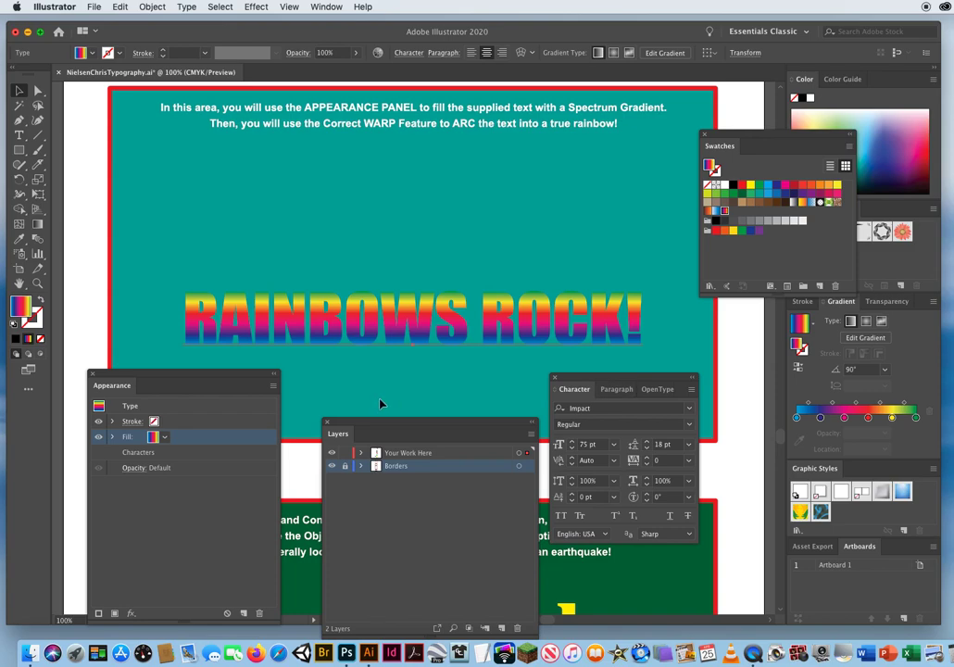
# Colour the text's stroke entry black and set its weight to 8 pt.
pyautogui.click(189, 421)
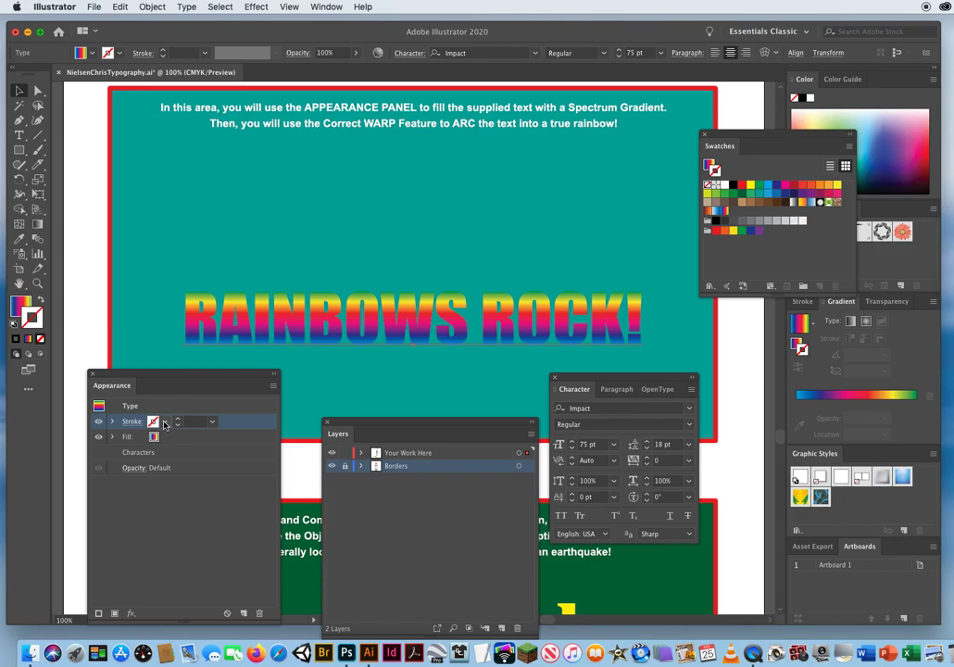
pyautogui.click(165, 422)
pyautogui.click(60, 445)
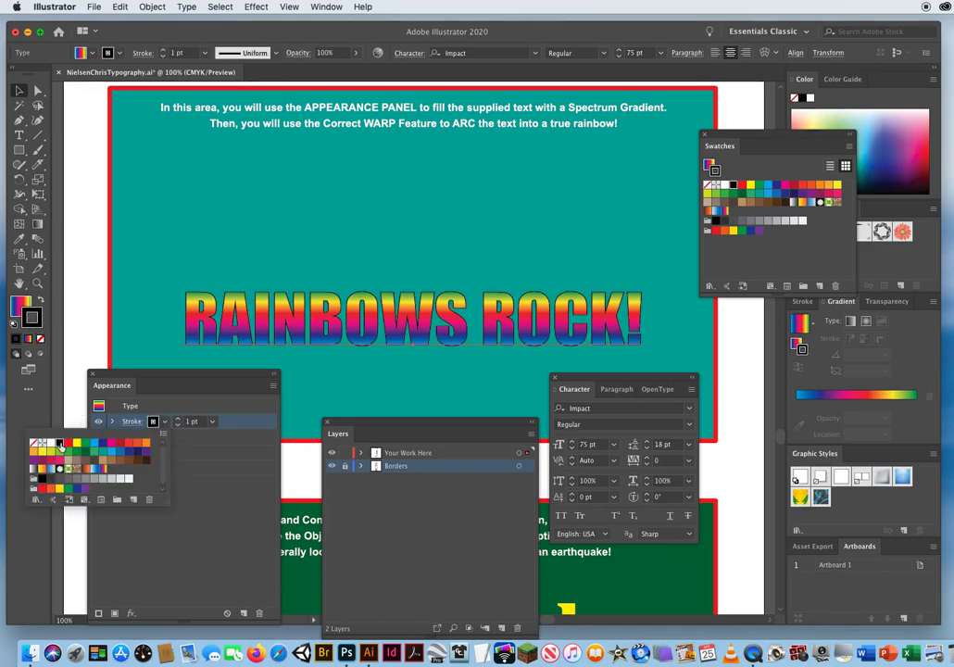
pyautogui.click(178, 420)
pyautogui.click(178, 420)
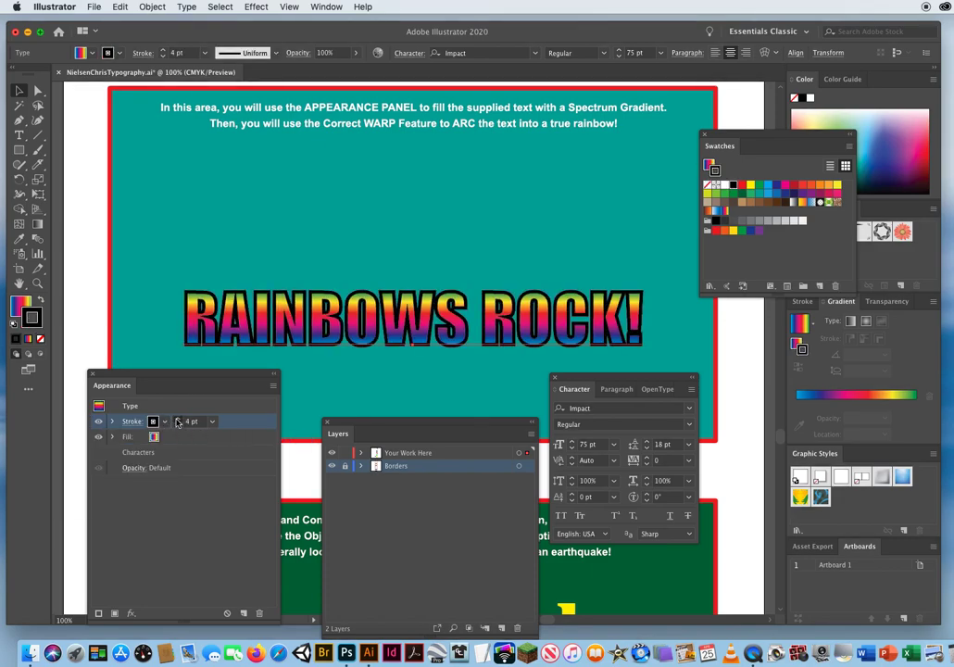
pyautogui.click(178, 421)
pyautogui.click(178, 420)
pyautogui.click(178, 420)
pyautogui.click(178, 420)
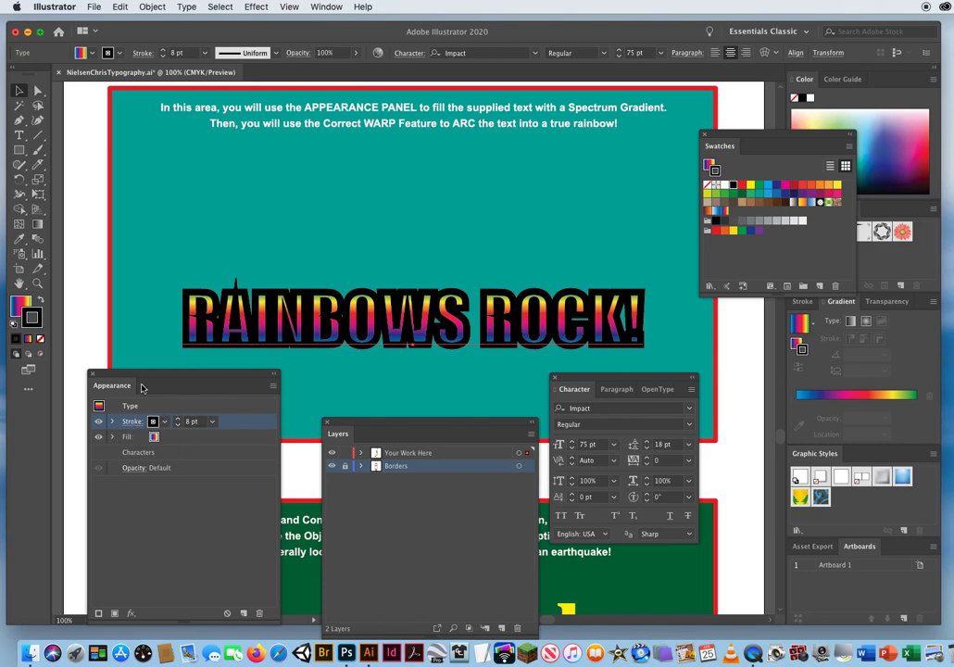
# Give the black stroke round caps and round corner joins.
pyautogui.moveTo(141, 384)
pyautogui.mouseDown()
pyautogui.moveTo(160, 315)
pyautogui.moveTo(525, 198)
pyautogui.moveTo(514, 187)
pyautogui.mouseUp()
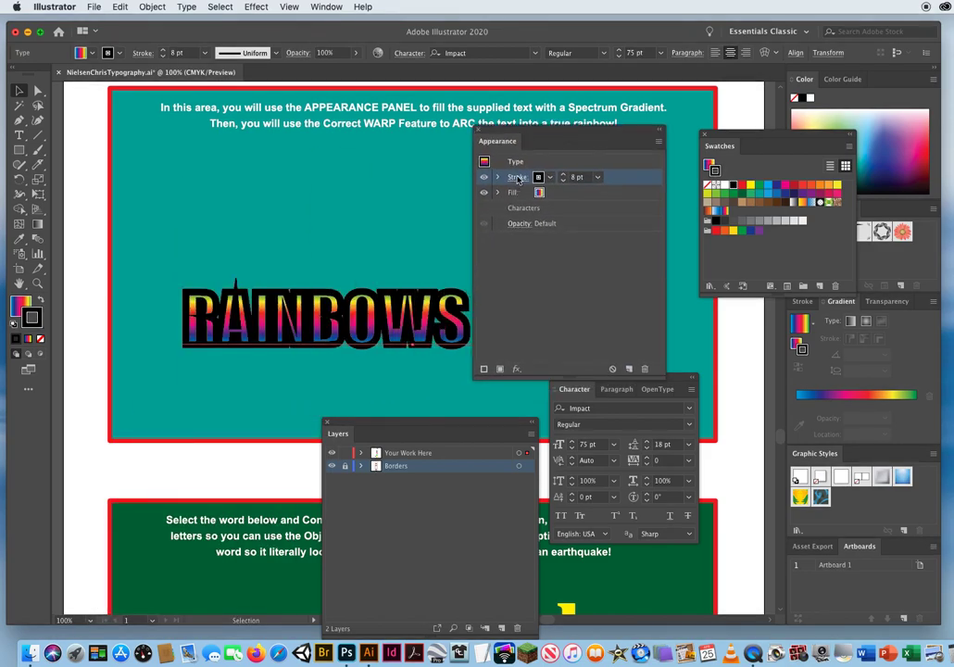
pyautogui.click(517, 176)
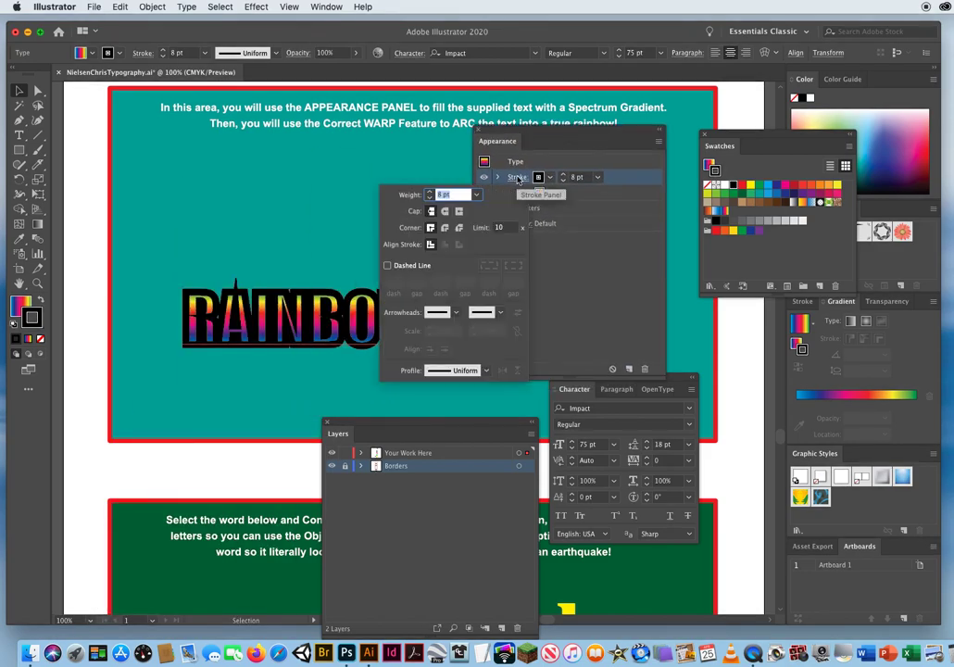
pyautogui.click(445, 229)
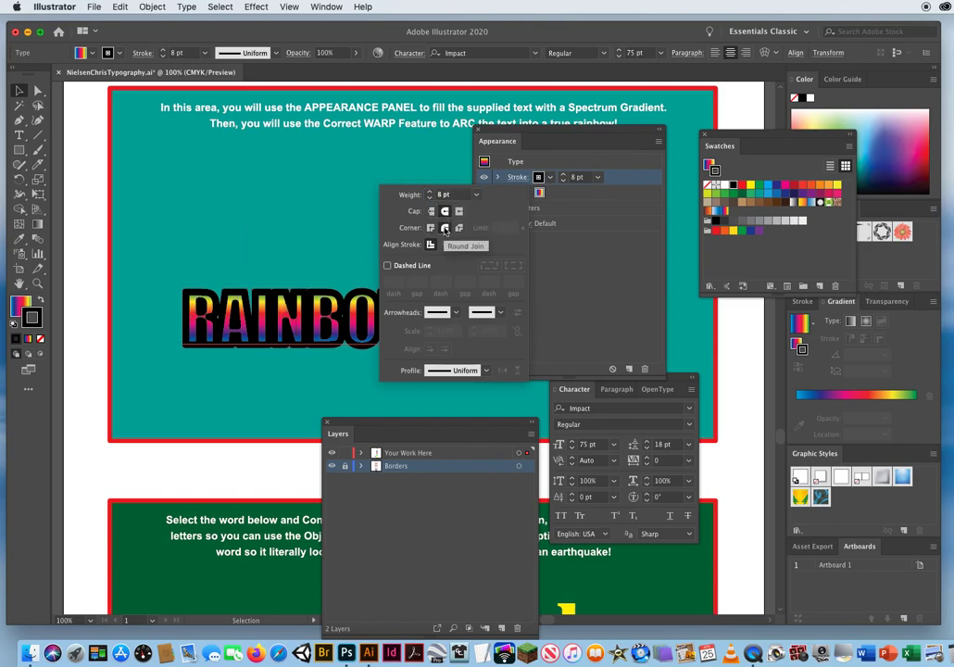
pyautogui.click(509, 134)
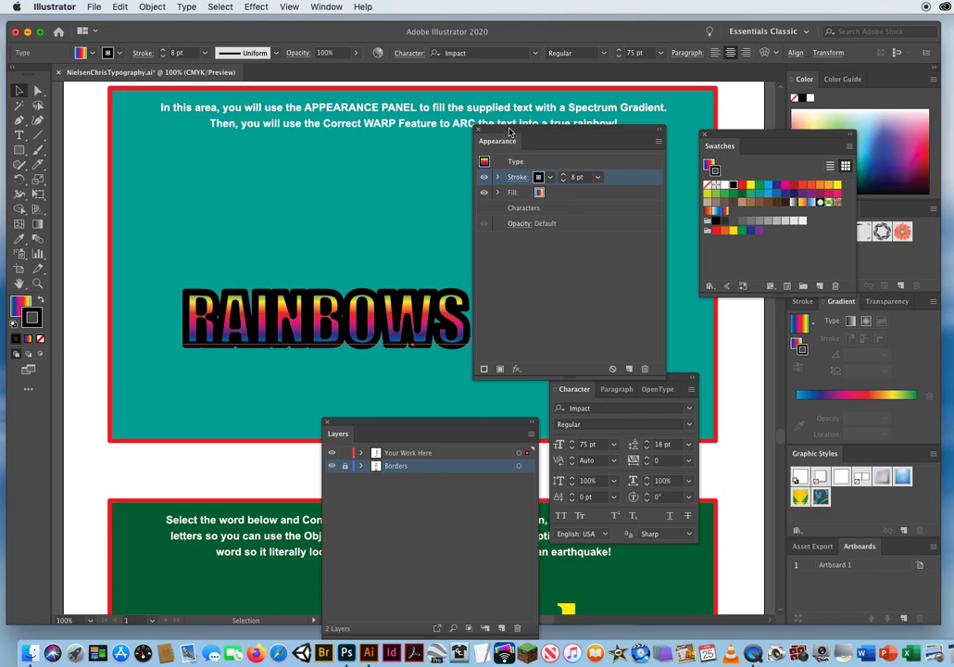
# Set the black stroke's weight to 11 pt, place it beneath the gradient fill, and uncover the whole text.
pyautogui.moveTo(513, 138); pyautogui.dragTo(677, 154)
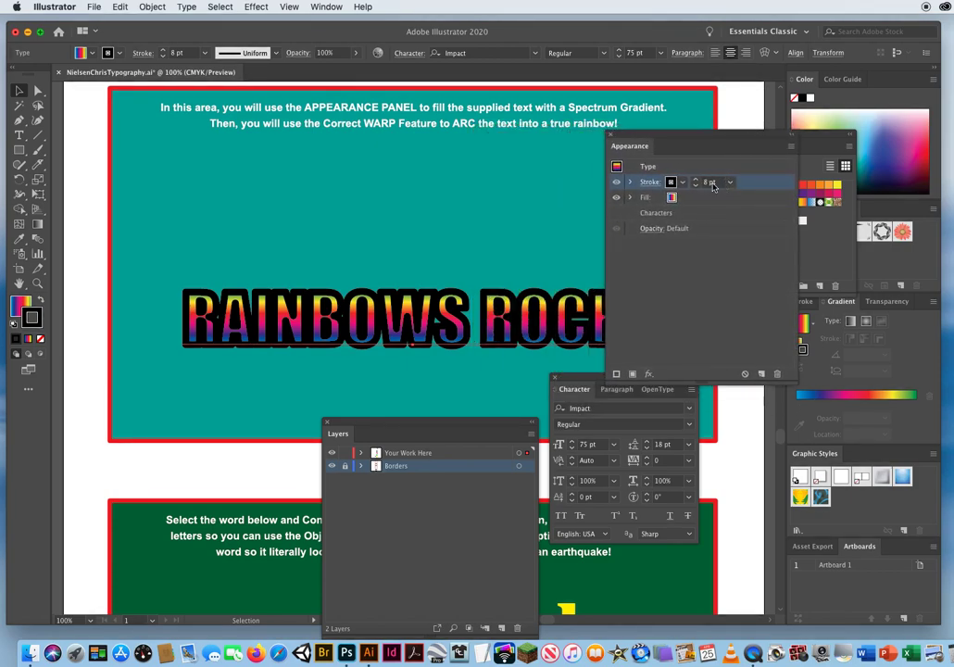
pyautogui.click(696, 180)
pyautogui.click(696, 180)
pyautogui.click(696, 180)
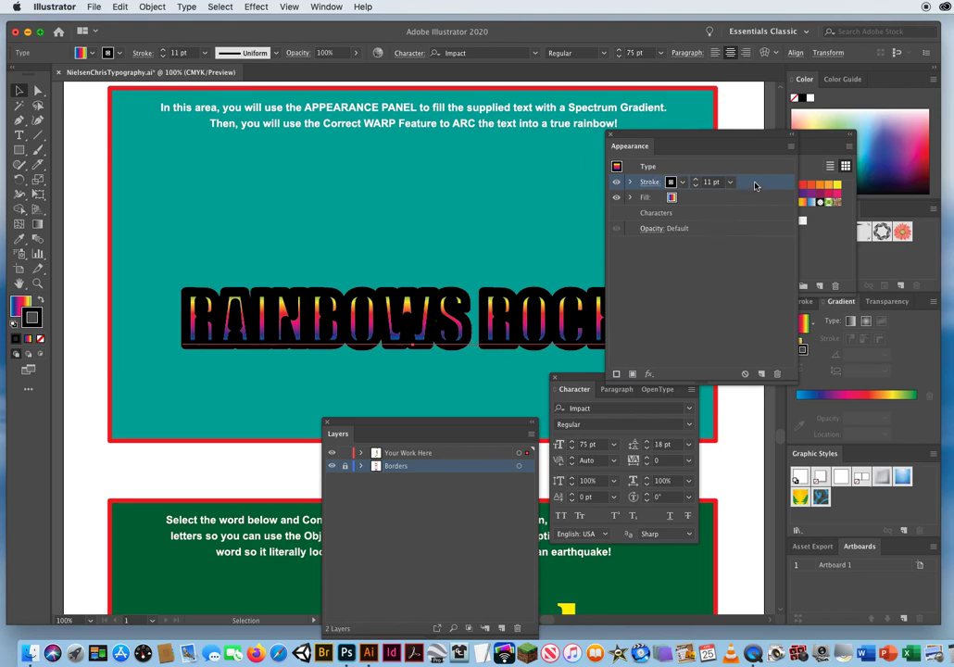
pyautogui.moveTo(755, 185); pyautogui.dragTo(750, 206)
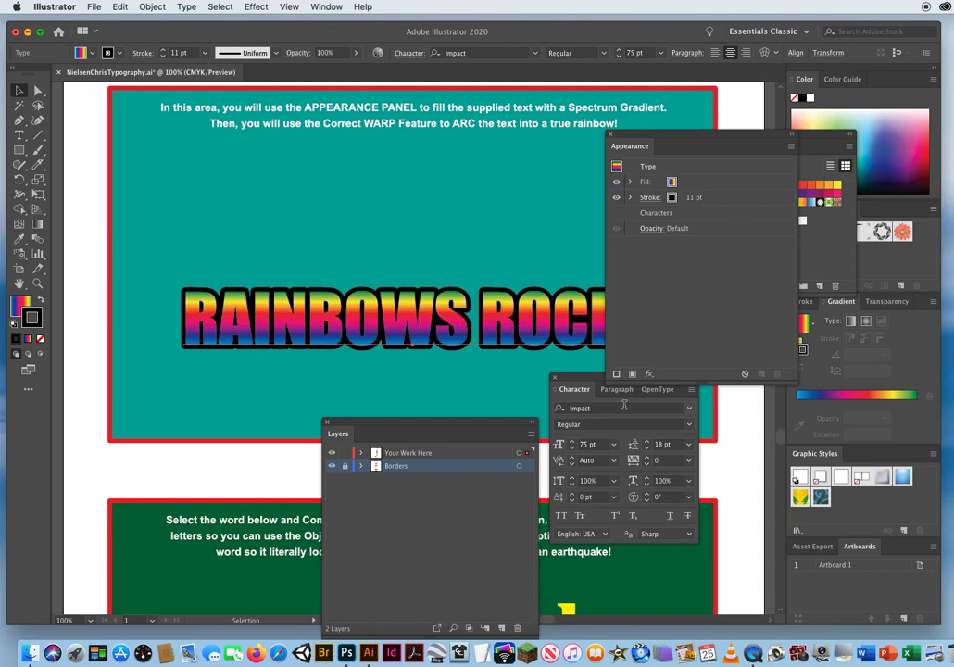
pyautogui.moveTo(641, 137); pyautogui.dragTo(189, 403)
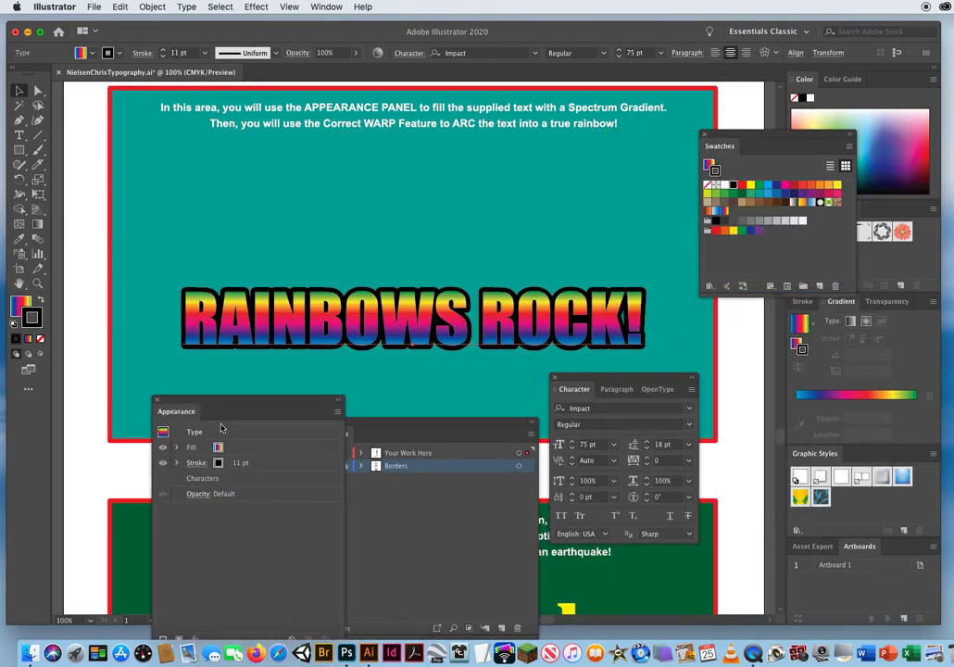
# Preview a horizontal Arc warp with 50% bend on the text's stroke entry alone, and cancel it.
pyautogui.click(272, 462)
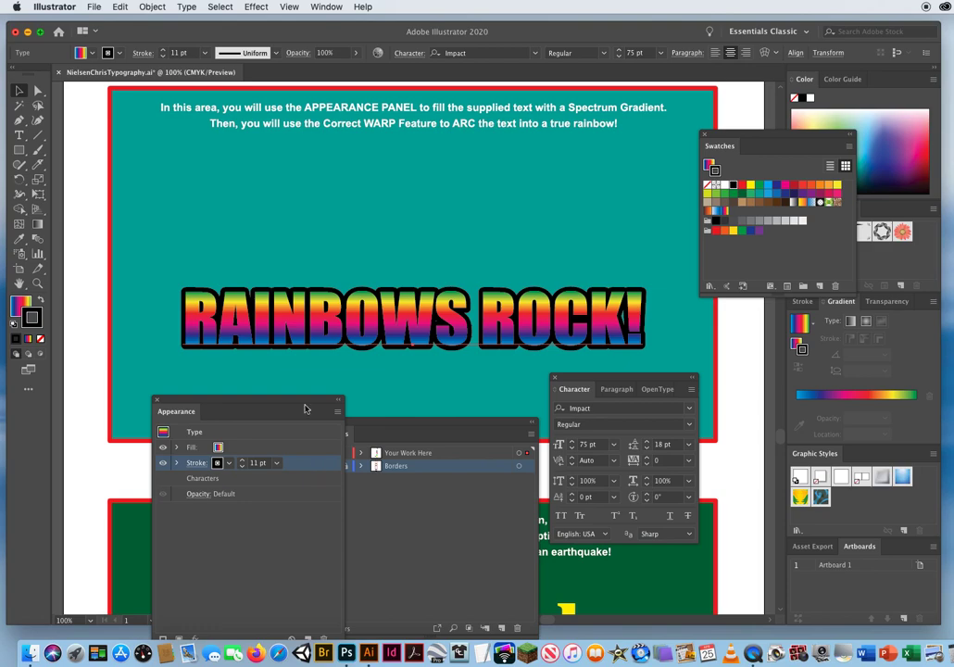
pyautogui.moveTo(298, 409); pyautogui.dragTo(294, 384)
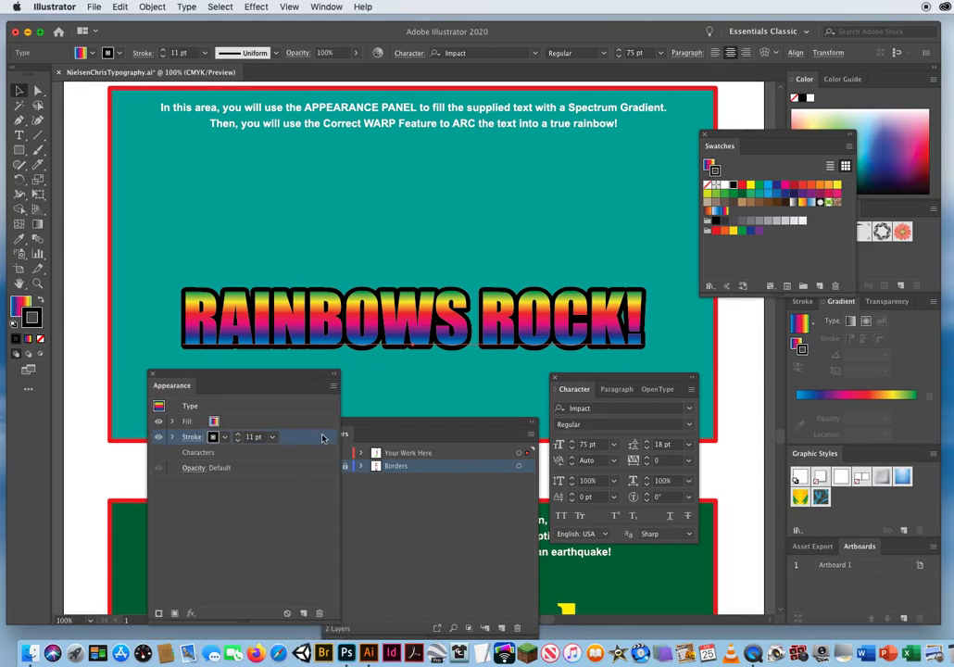
pyautogui.click(257, 8)
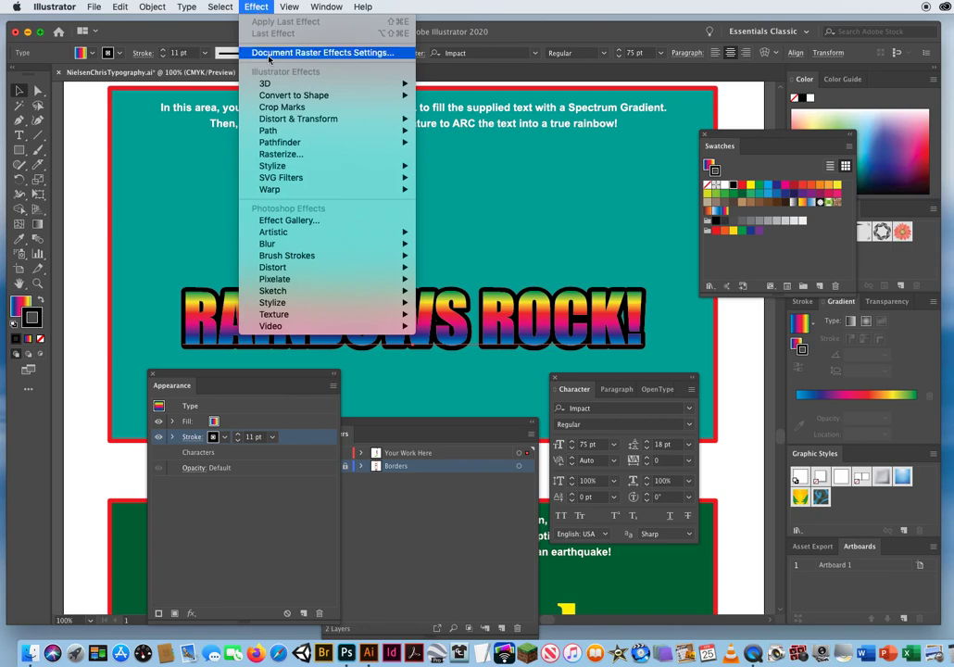
pyautogui.moveTo(276, 192)
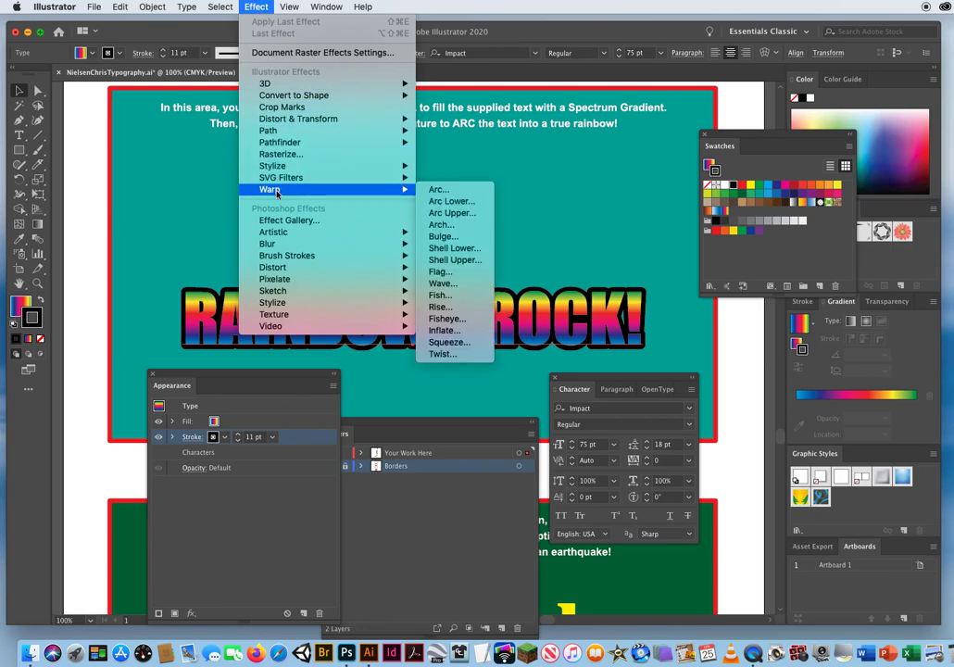
pyautogui.click(438, 189)
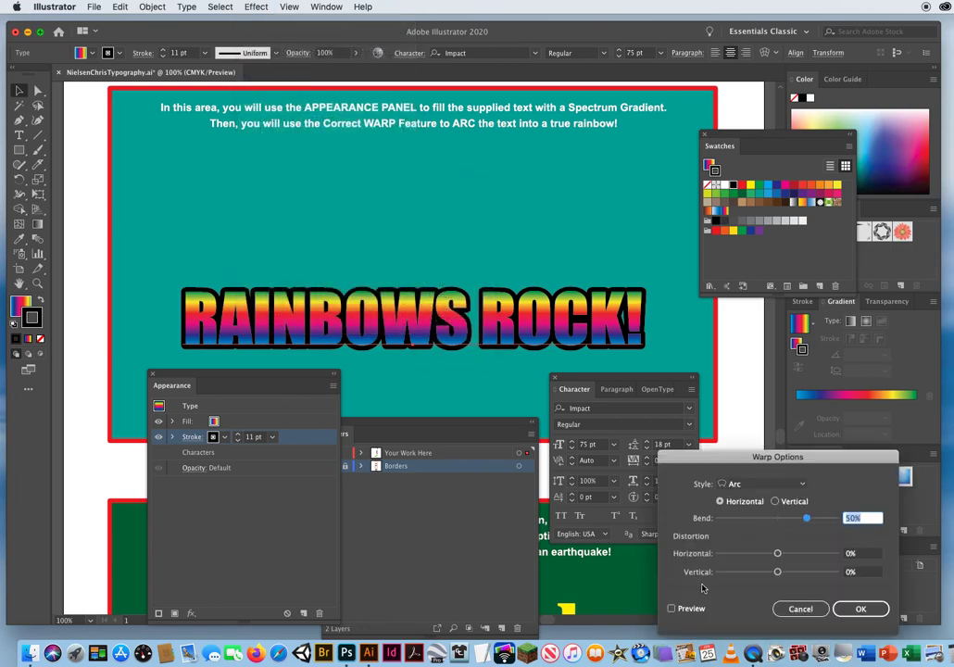
pyautogui.moveTo(713, 456); pyautogui.dragTo(723, 342)
pyautogui.click(682, 496)
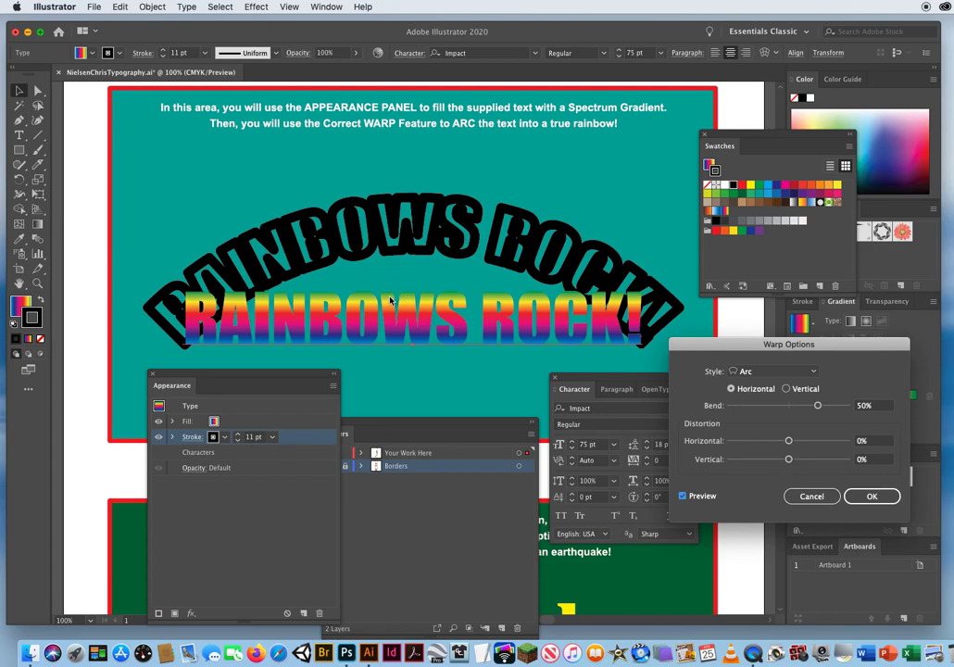
pyautogui.click(812, 496)
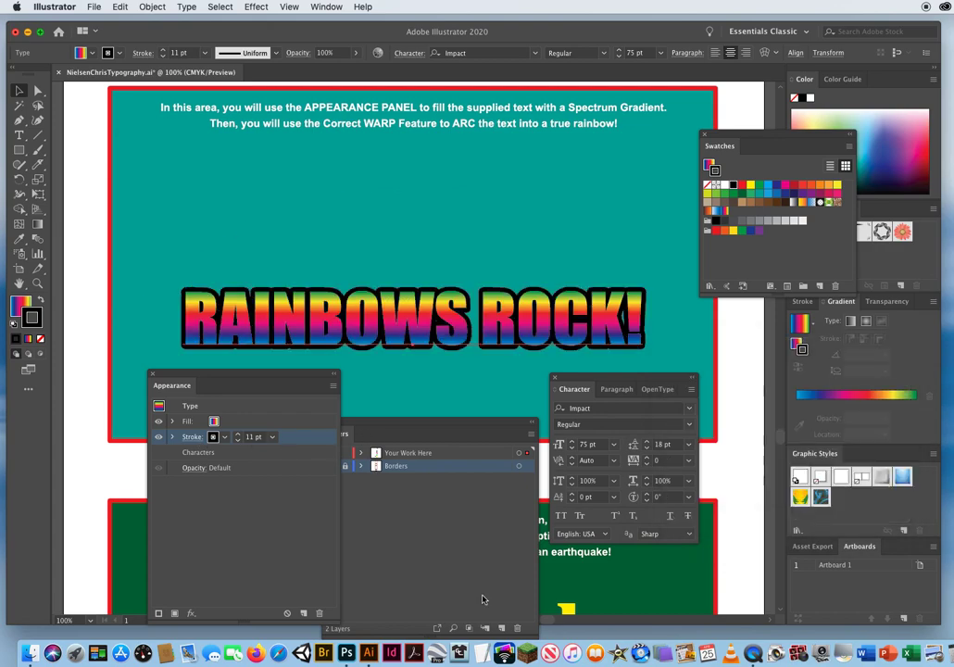
# Preview a horizontal Arc warp with 50% bend on the text's gradient fill entry alone, and cancel it.
pyautogui.click(258, 422)
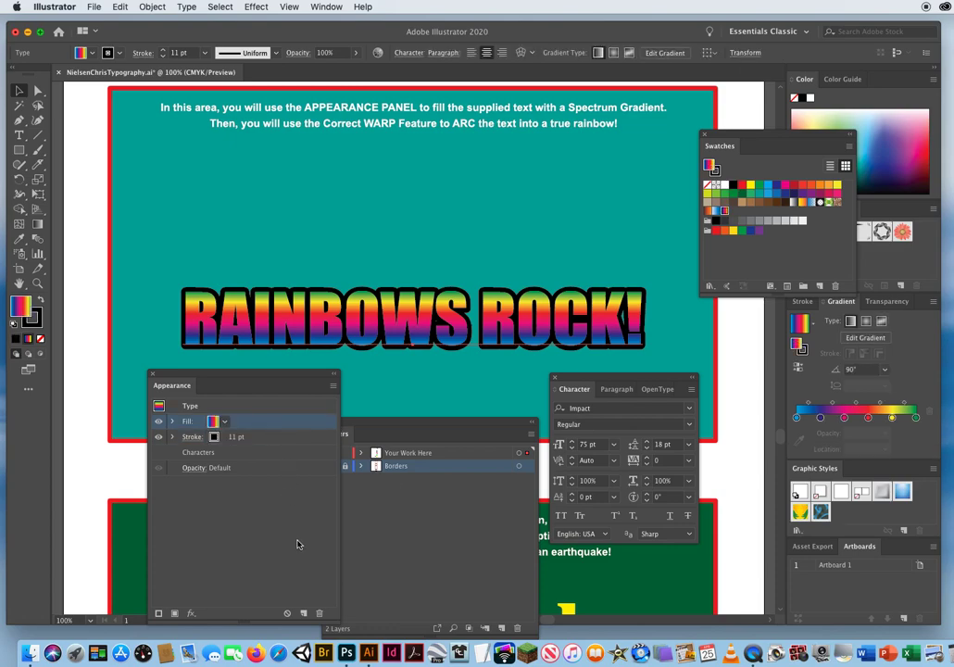
pyautogui.click(254, 6)
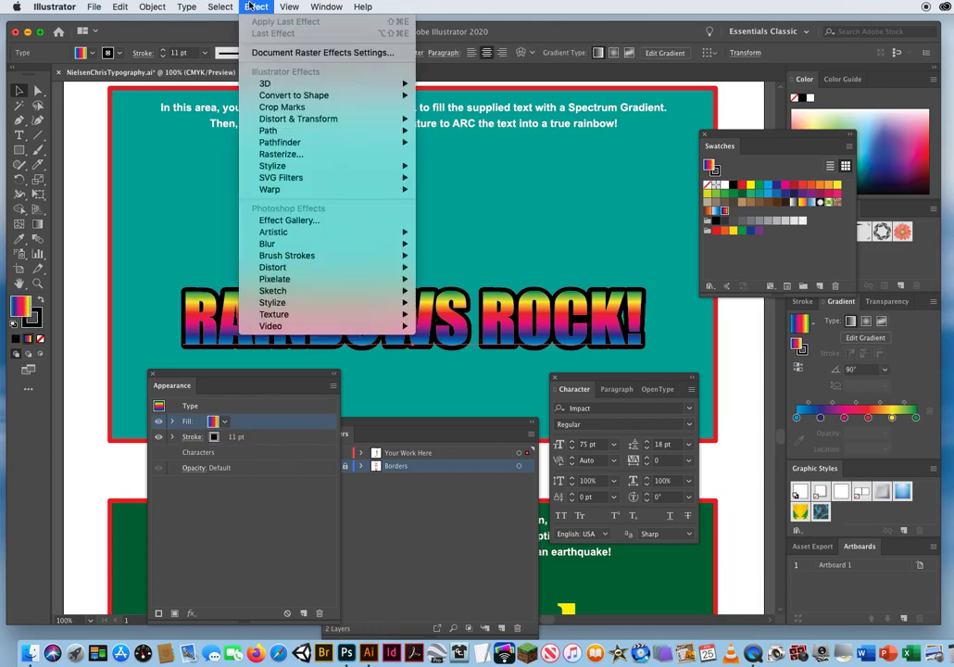
pyautogui.moveTo(275, 192)
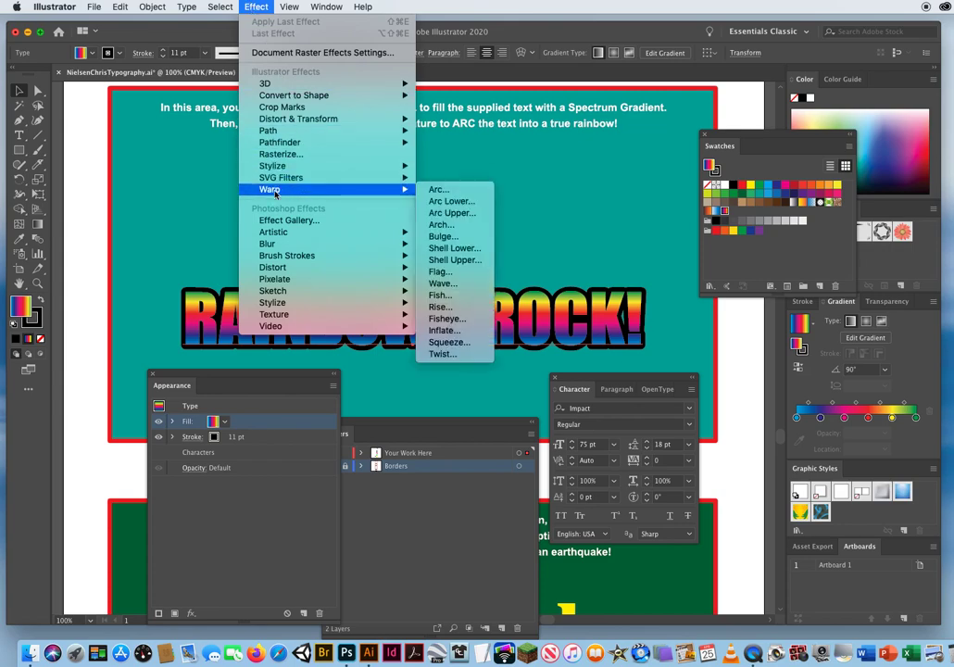
pyautogui.click(440, 188)
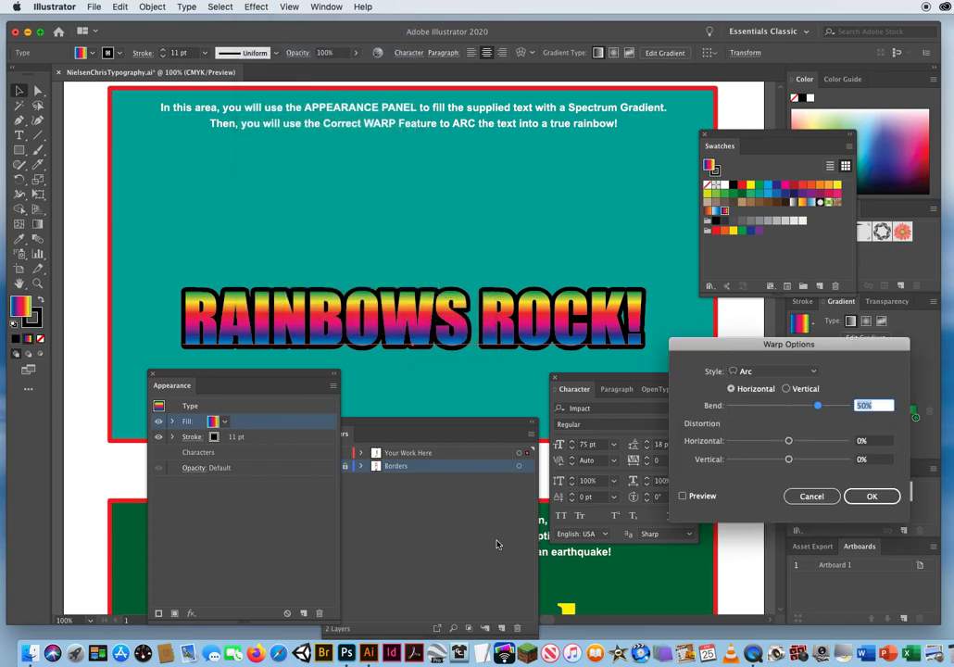
pyautogui.click(683, 497)
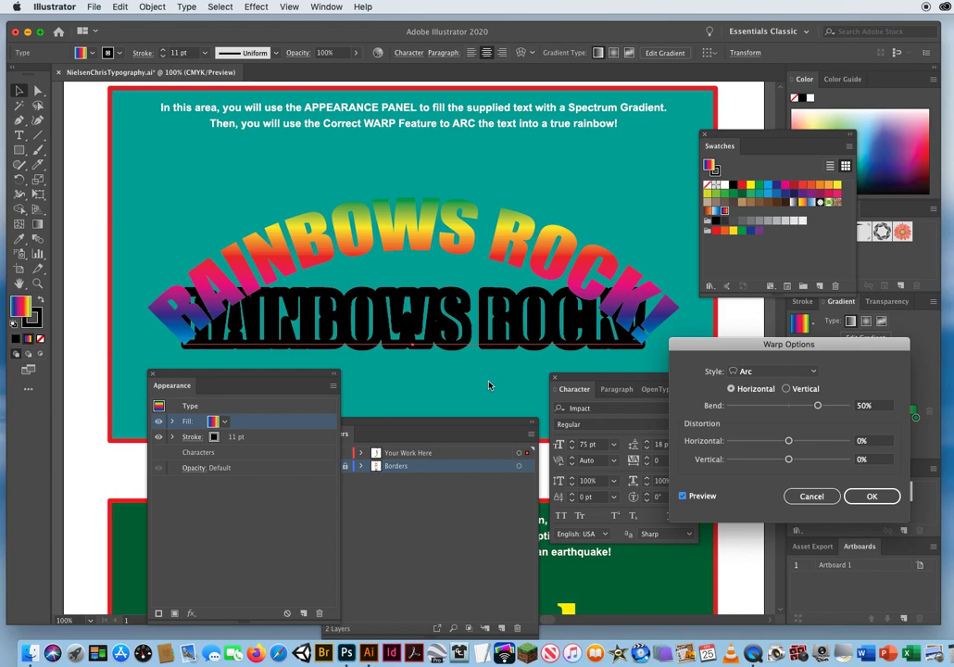
pyautogui.click(796, 496)
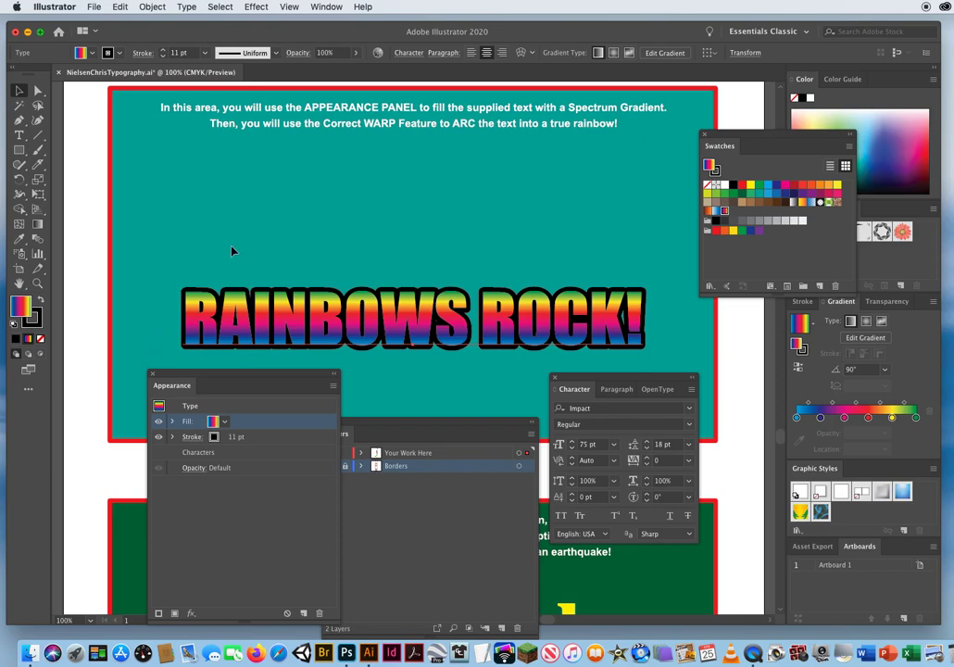
# Preview a horizontal Arc warp effect with 50% bend on the whole RAINBOWS ROCK! type object, and cancel it.
pyautogui.moveTo(243, 382)
pyautogui.mouseDown()
pyautogui.moveTo(373, 387)
pyautogui.moveTo(256, 371)
pyautogui.mouseUp()
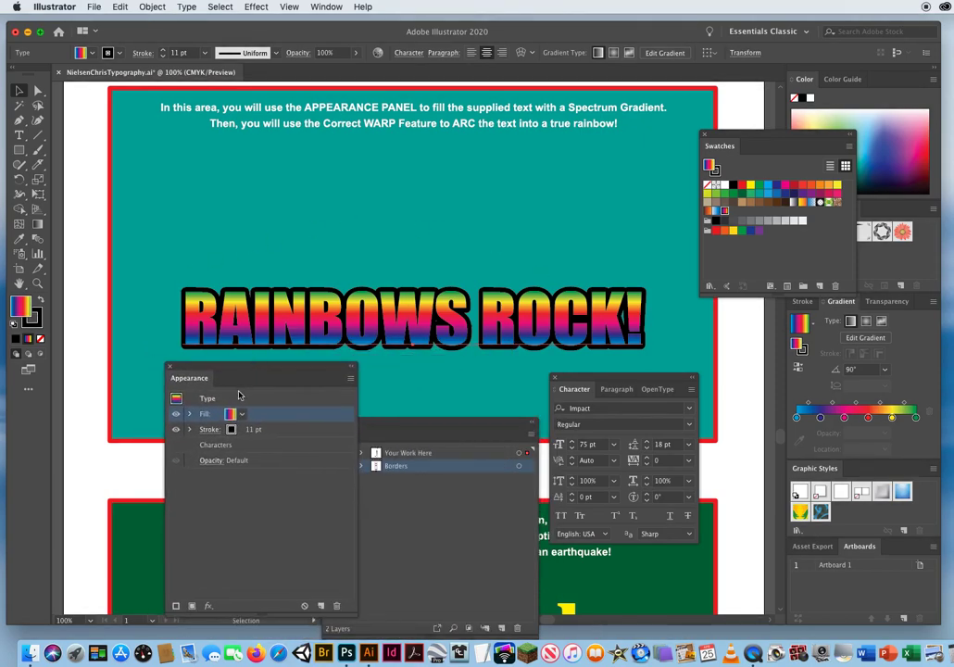
pyautogui.click(231, 398)
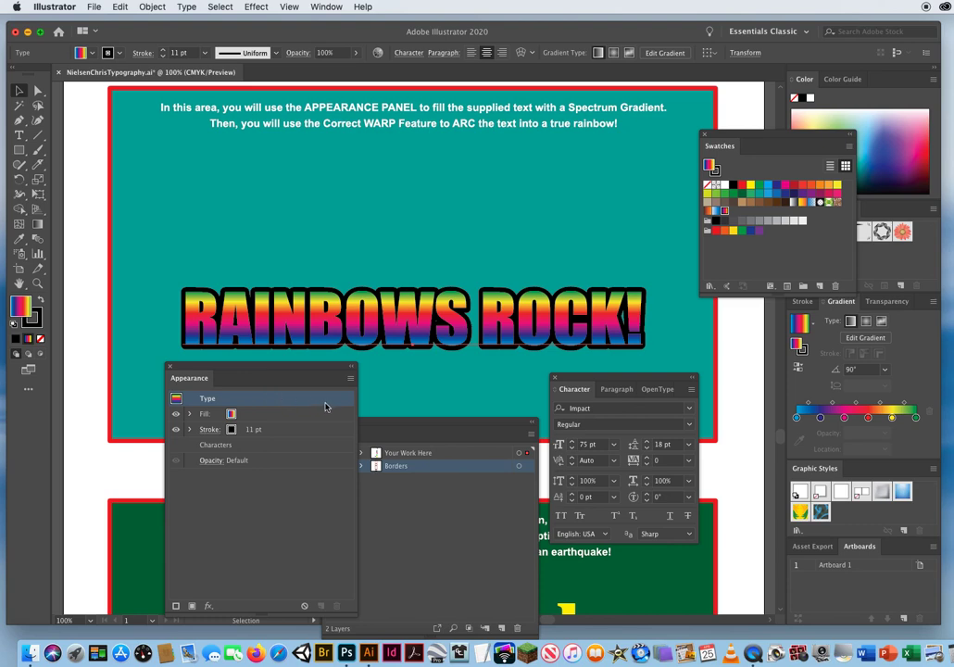
pyautogui.click(302, 419)
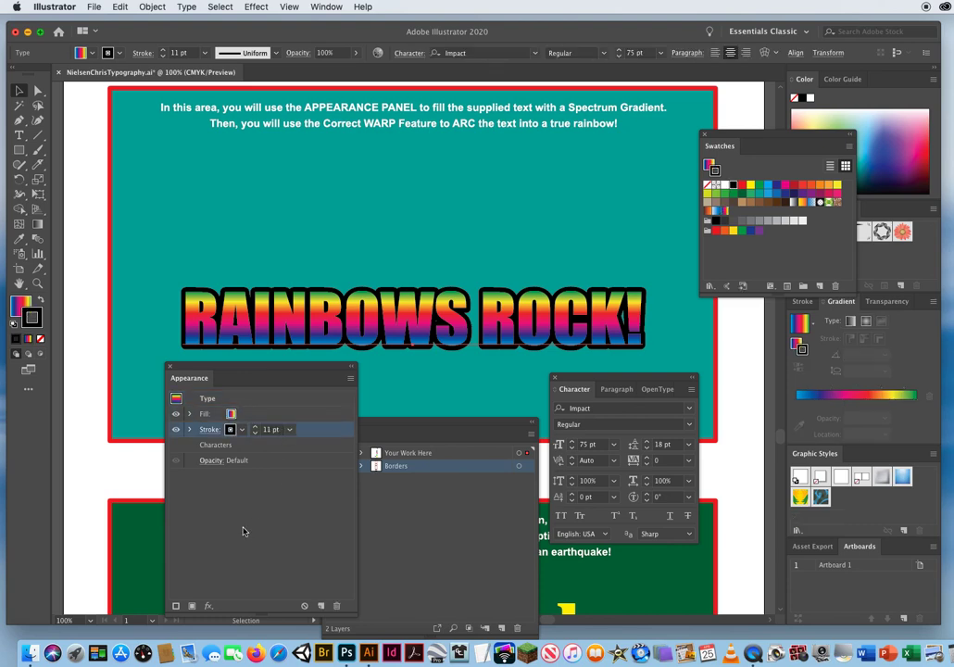
pyautogui.click(229, 400)
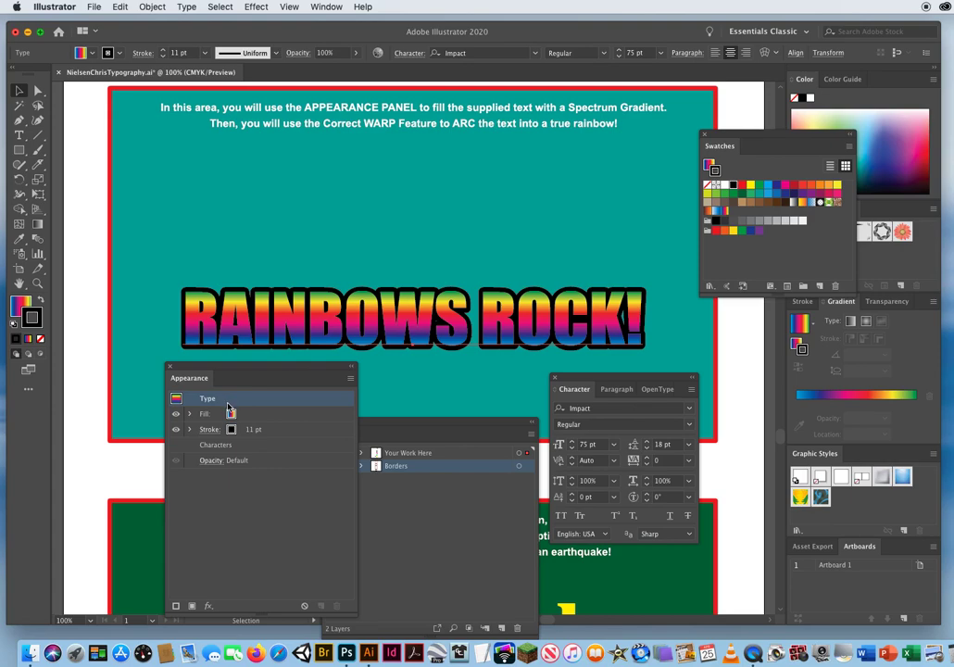
pyautogui.click(254, 8)
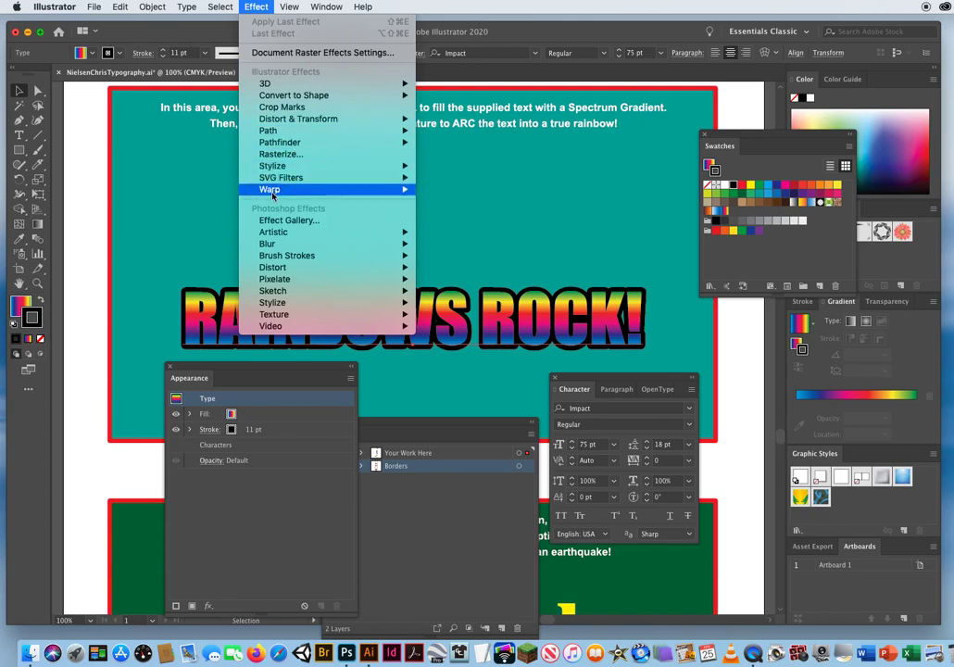
pyautogui.moveTo(269, 191)
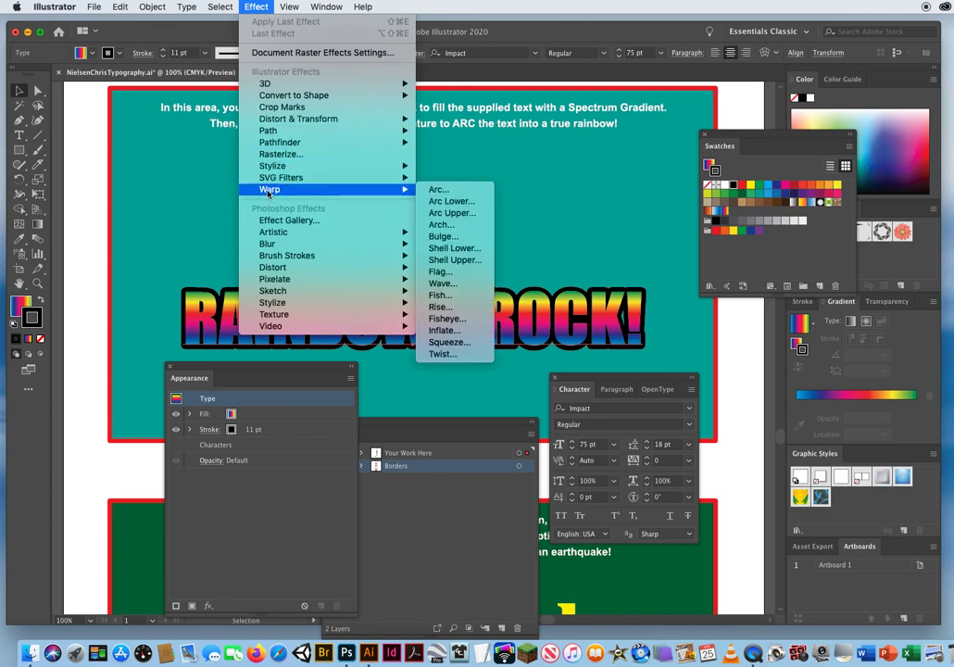
pyautogui.click(444, 192)
pyautogui.click(685, 495)
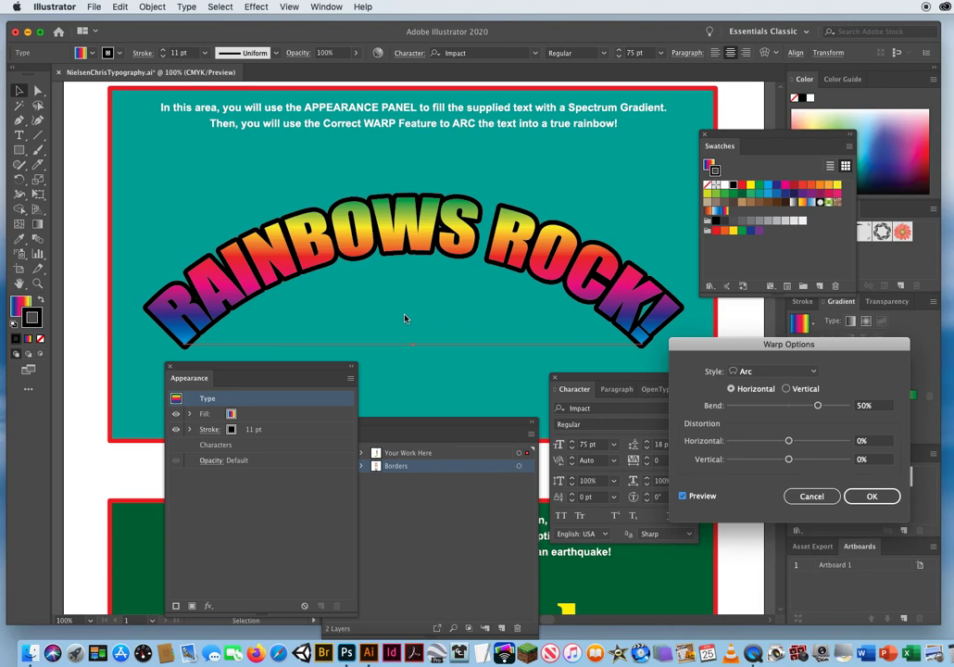
pyautogui.click(809, 495)
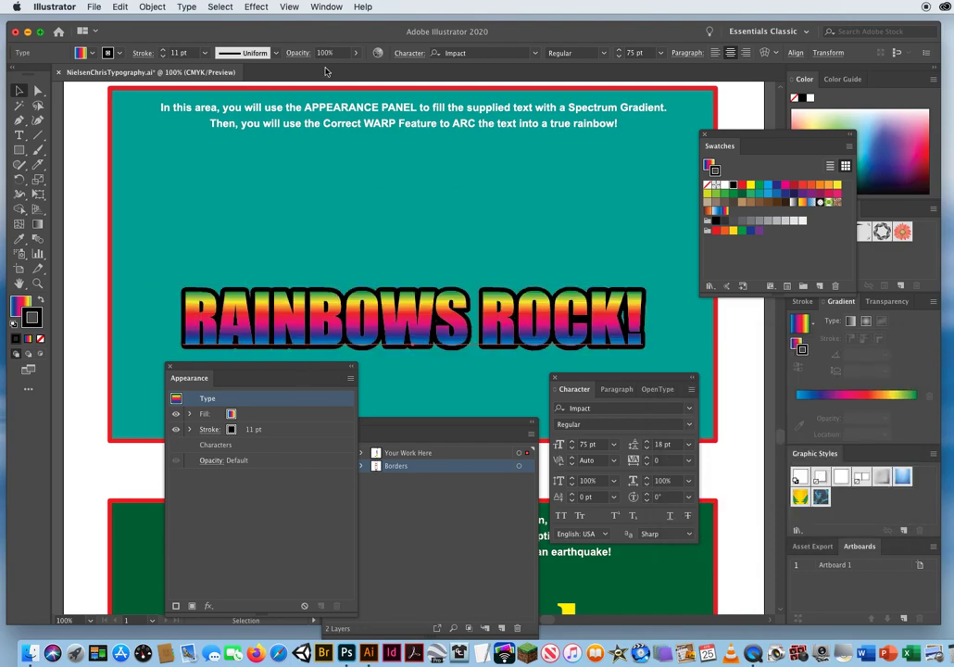
pyautogui.click(255, 6)
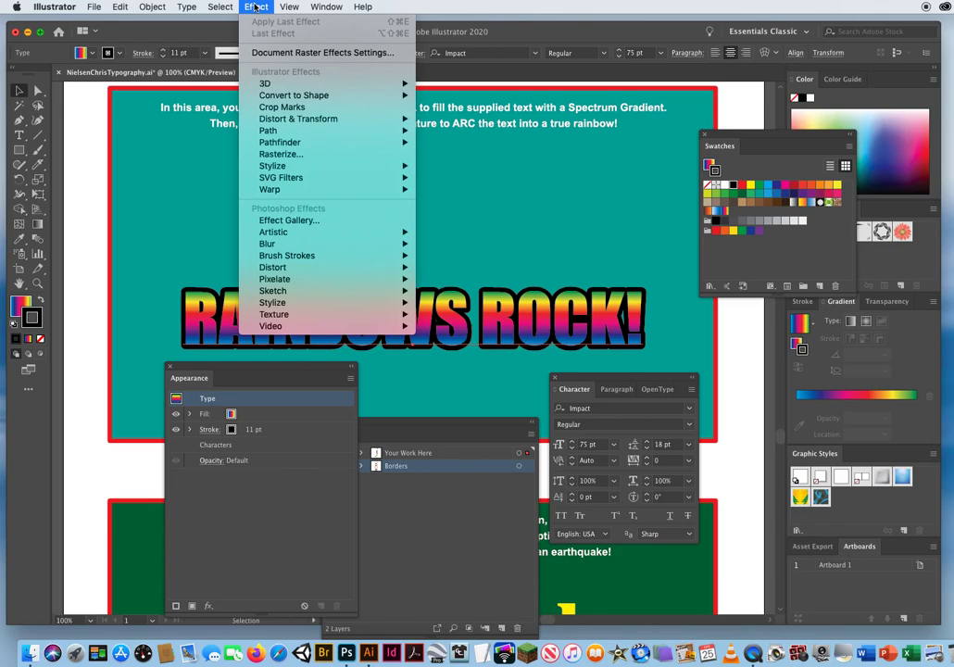
pyautogui.moveTo(276, 190)
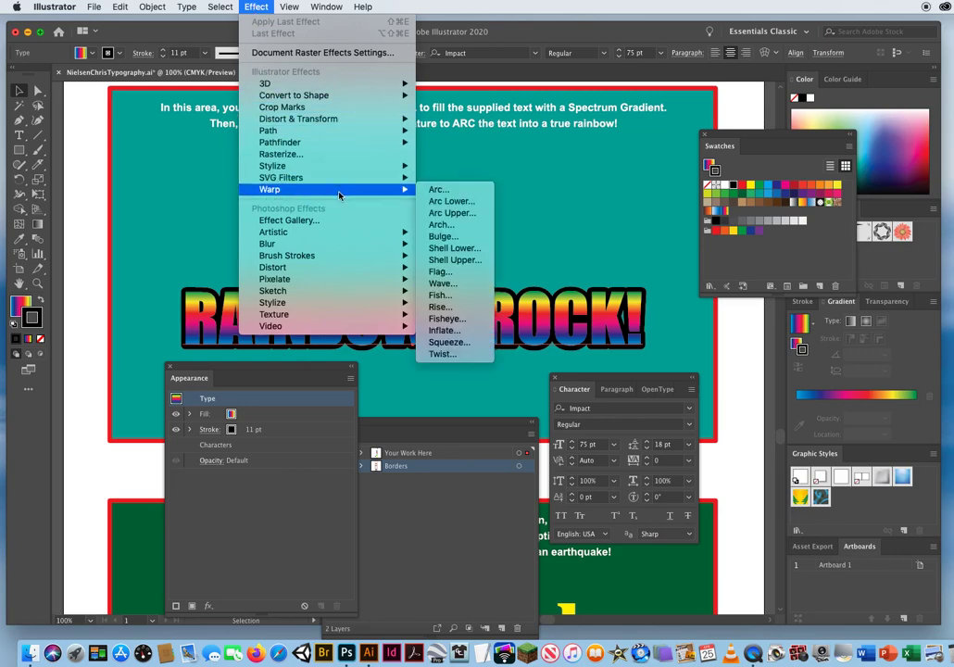
pyautogui.click(121, 212)
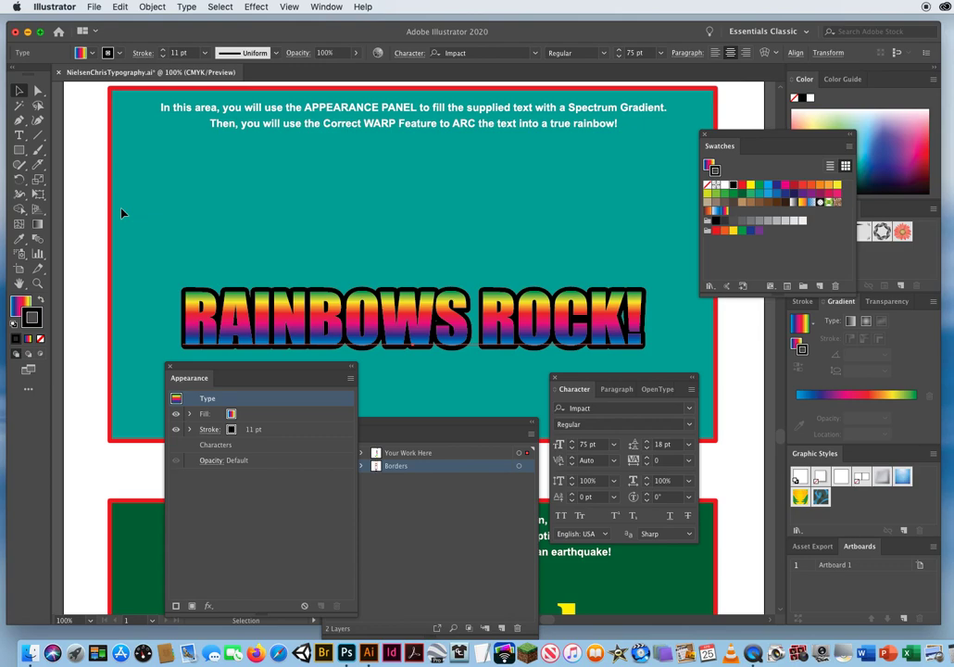
pyautogui.click(256, 7)
pyautogui.moveTo(280, 191)
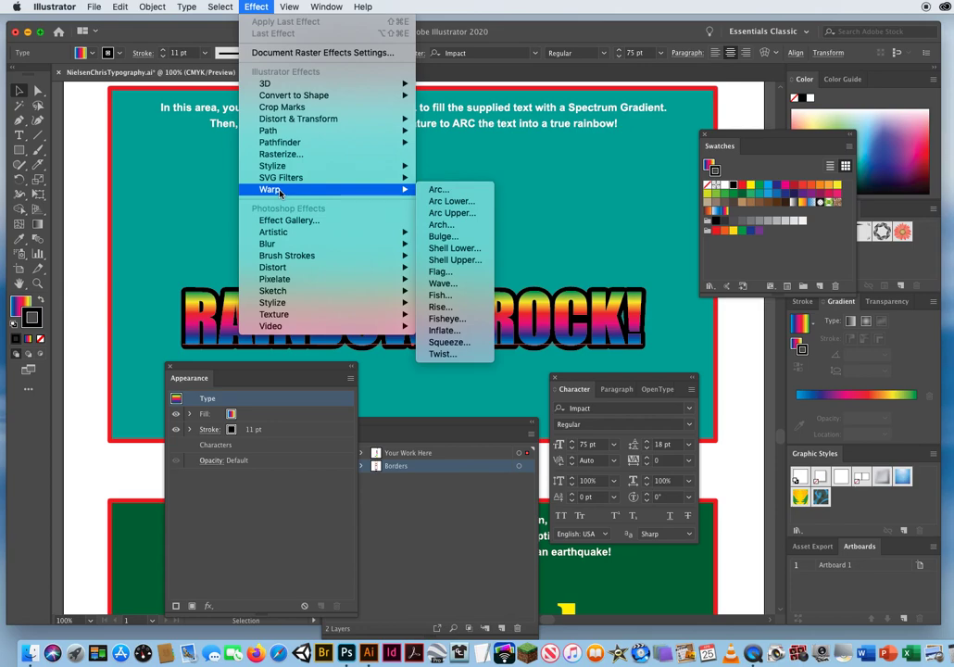
# Try enabling distortion of linear gradient and pattern fills in the Envelope Options, and cancel the change.
pyautogui.moveTo(147, 7)
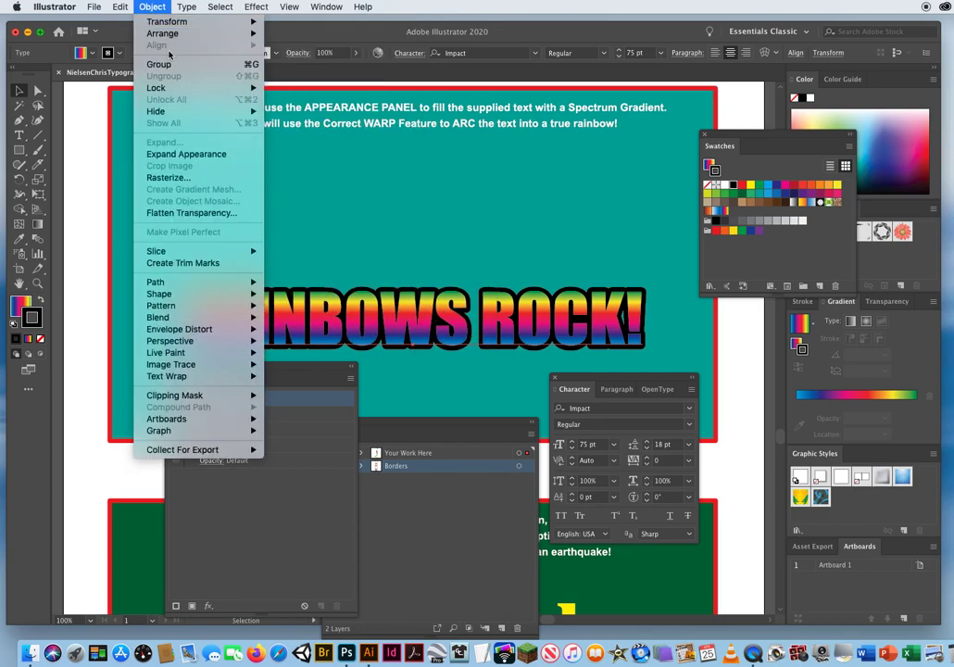
pyautogui.moveTo(158, 333)
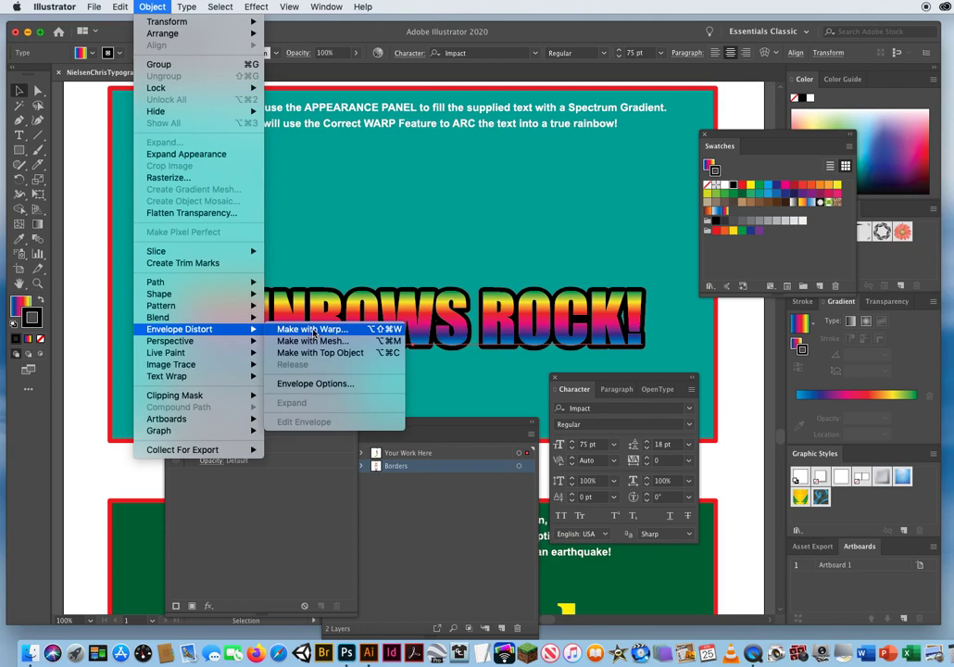
pyautogui.click(311, 384)
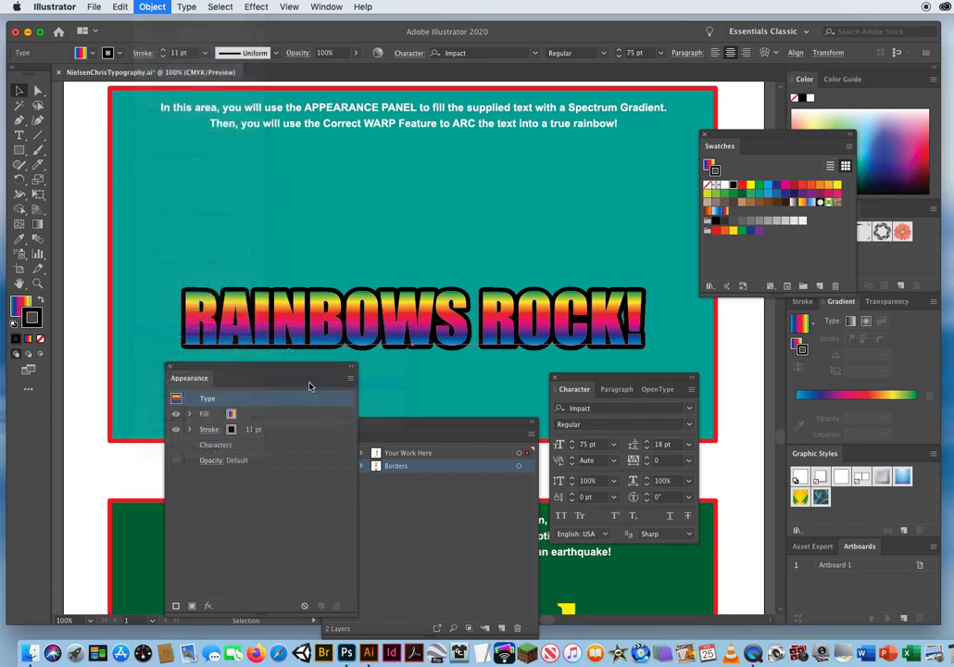
pyautogui.moveTo(417, 205); pyautogui.dragTo(572, 117)
pyautogui.click(551, 297)
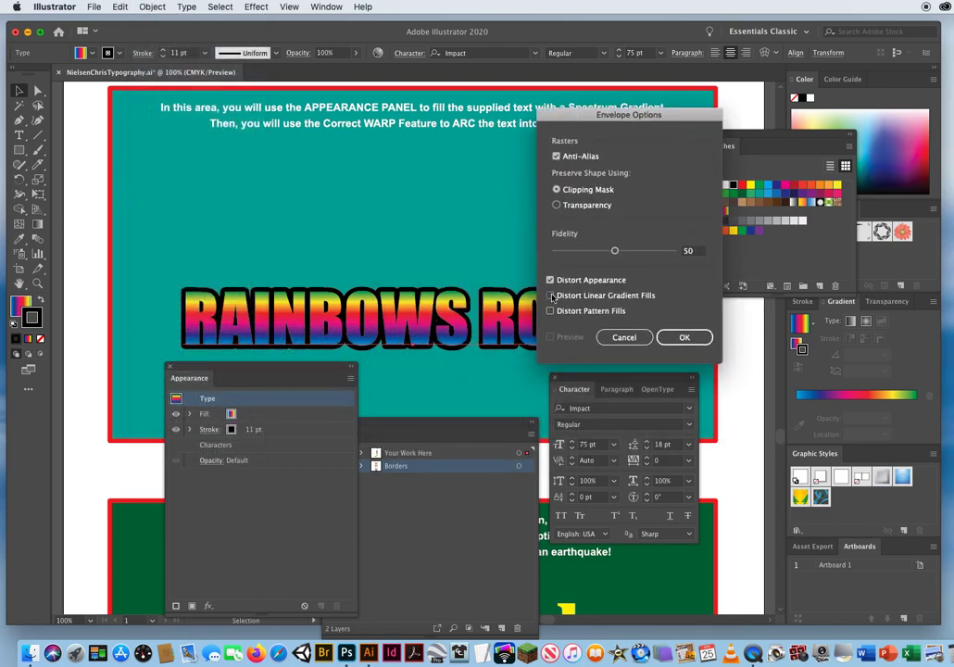
pyautogui.click(550, 311)
pyautogui.click(636, 336)
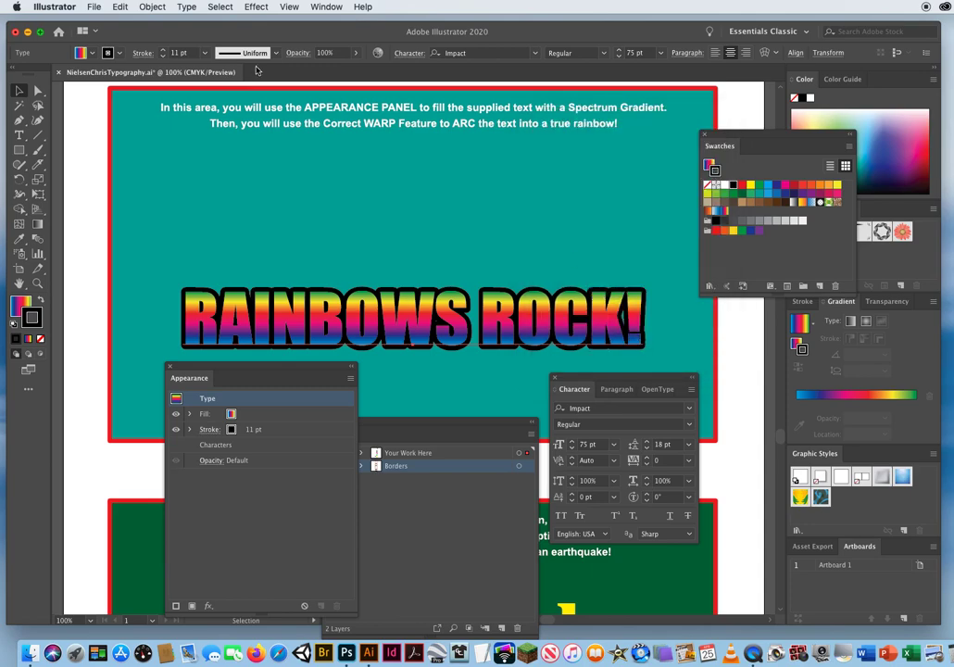
# Turn on Distort Linear Gradient Fills and Distort Pattern Fills in the Envelope Options.
pyautogui.click(154, 7)
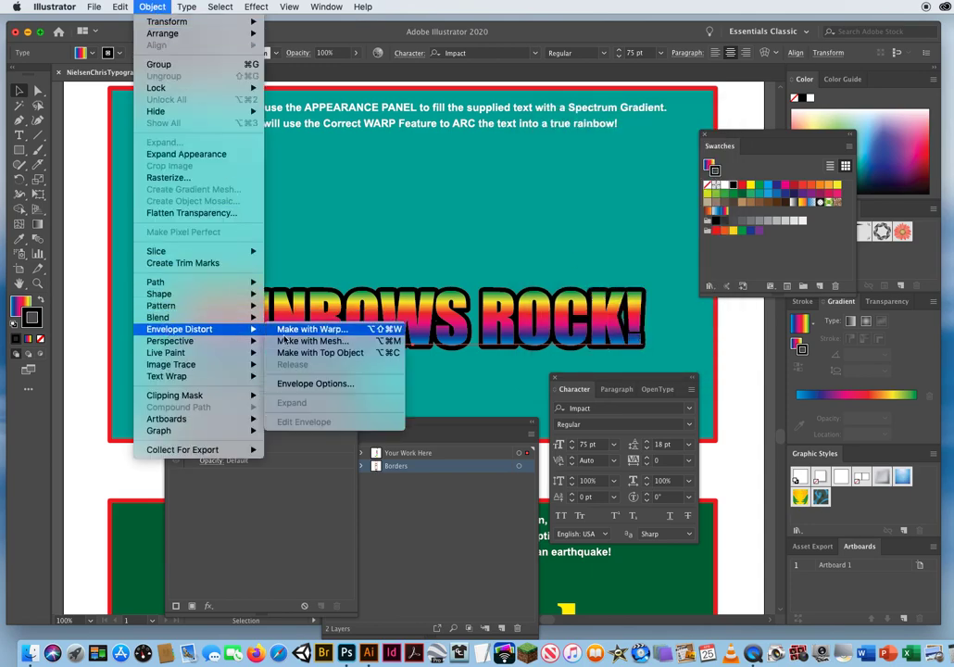
pyautogui.click(321, 385)
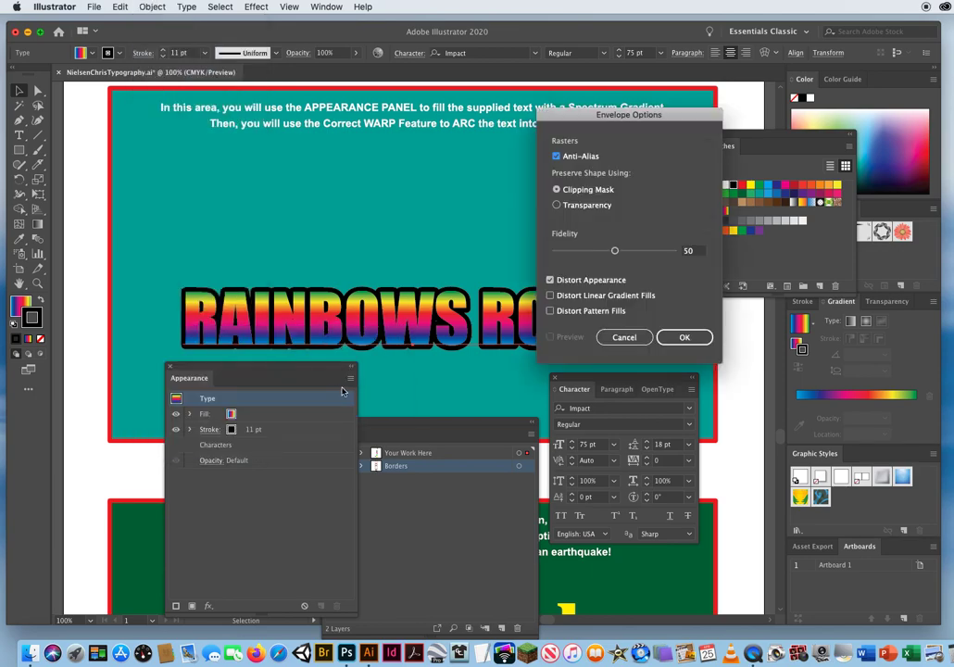
pyautogui.click(550, 296)
pyautogui.click(551, 311)
pyautogui.click(685, 337)
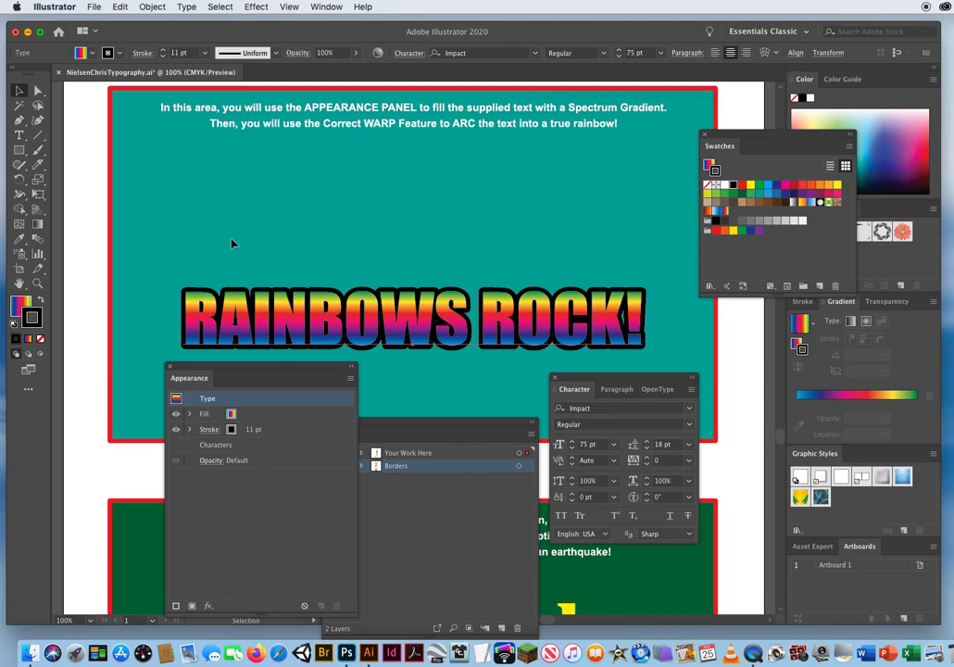
# Envelope-distort the RAINBOWS ROCK! text with a horizontal Arc warp at 50% bend and 0% distortion.
pyautogui.click(151, 7)
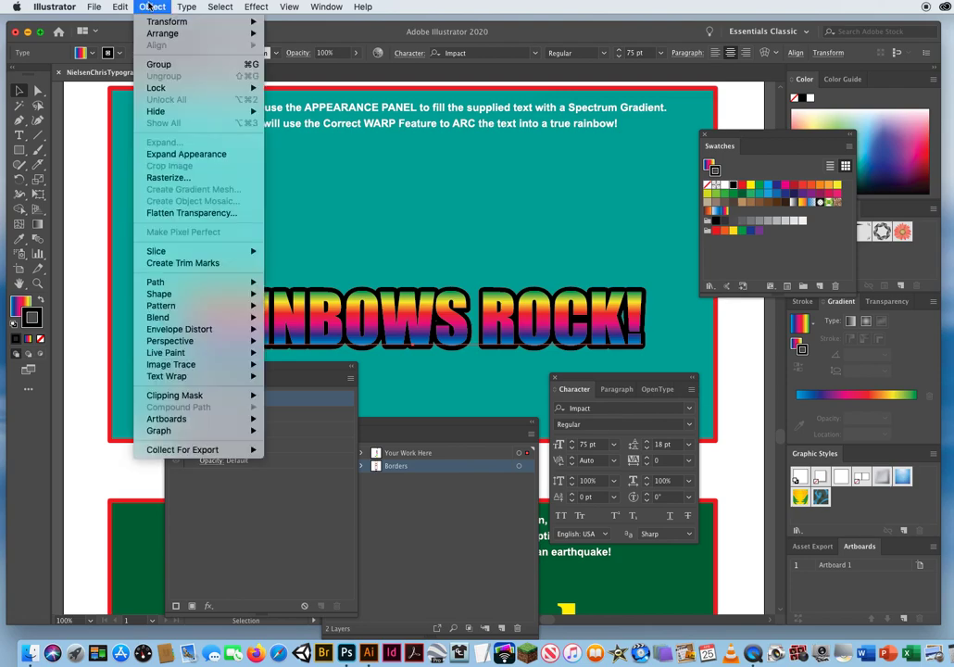
pyautogui.moveTo(164, 331)
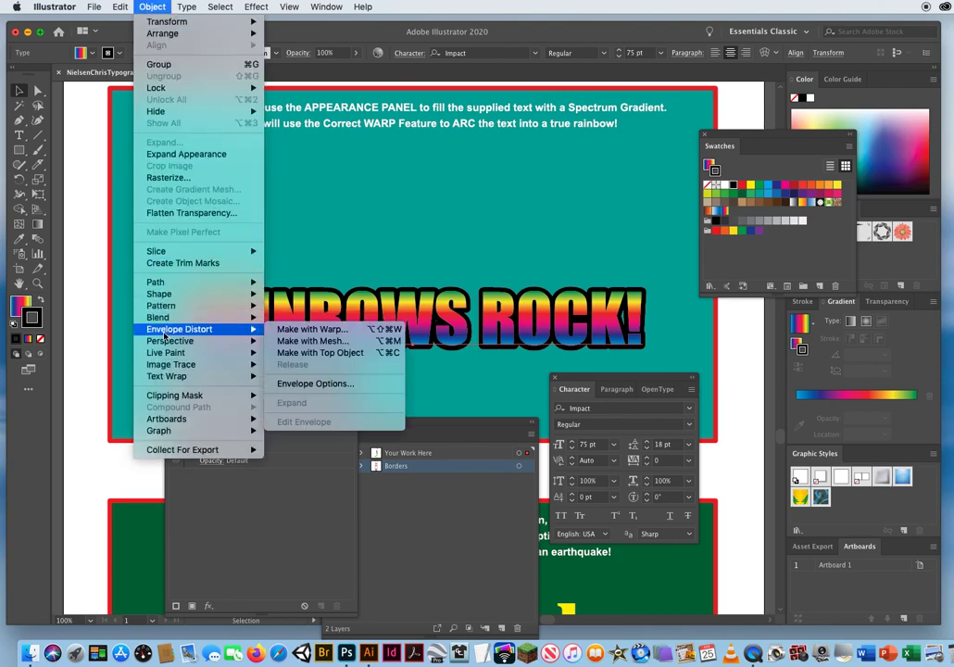
pyautogui.click(335, 331)
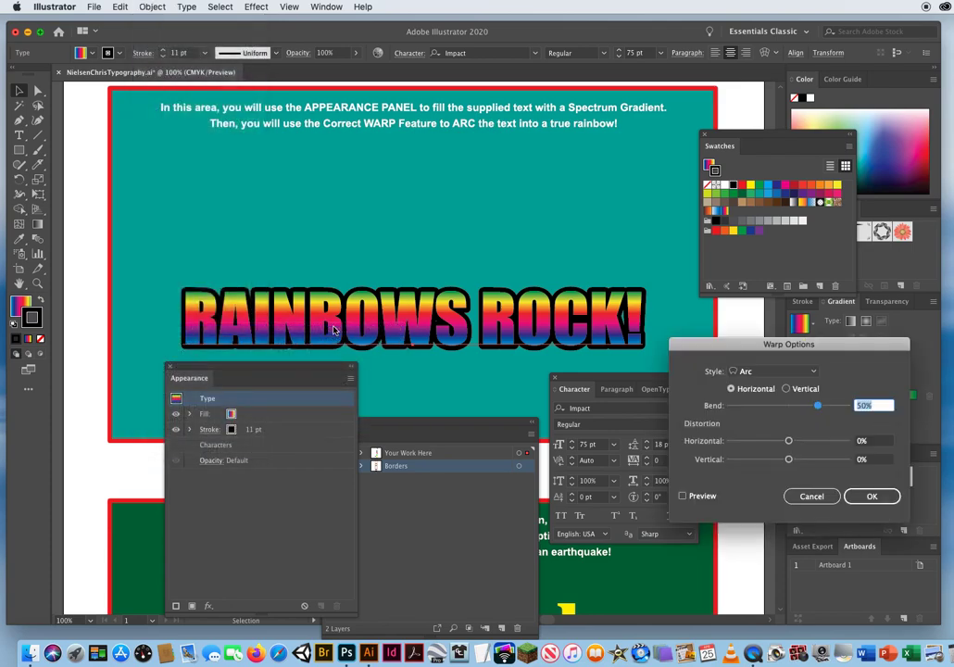
pyautogui.click(684, 495)
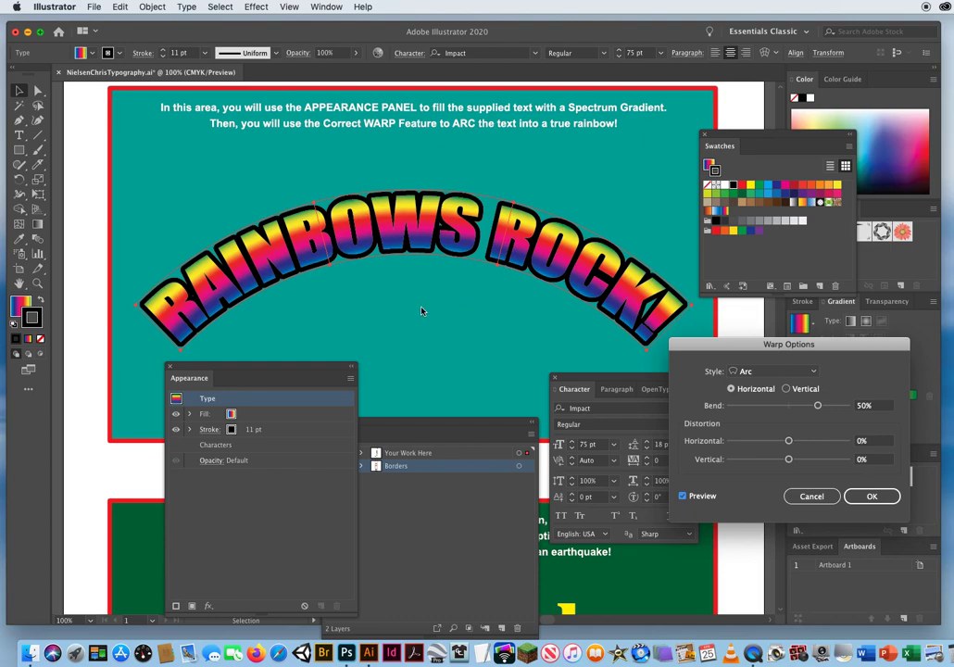
pyautogui.click(872, 497)
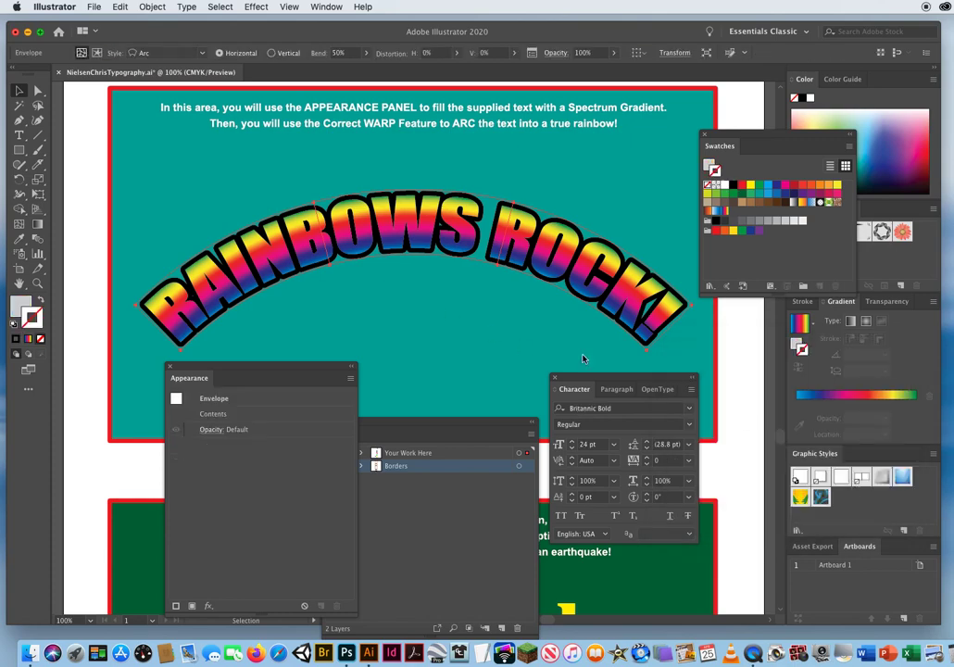
# Deselect the arced rainbow text and save the document.
pyautogui.click(469, 352)
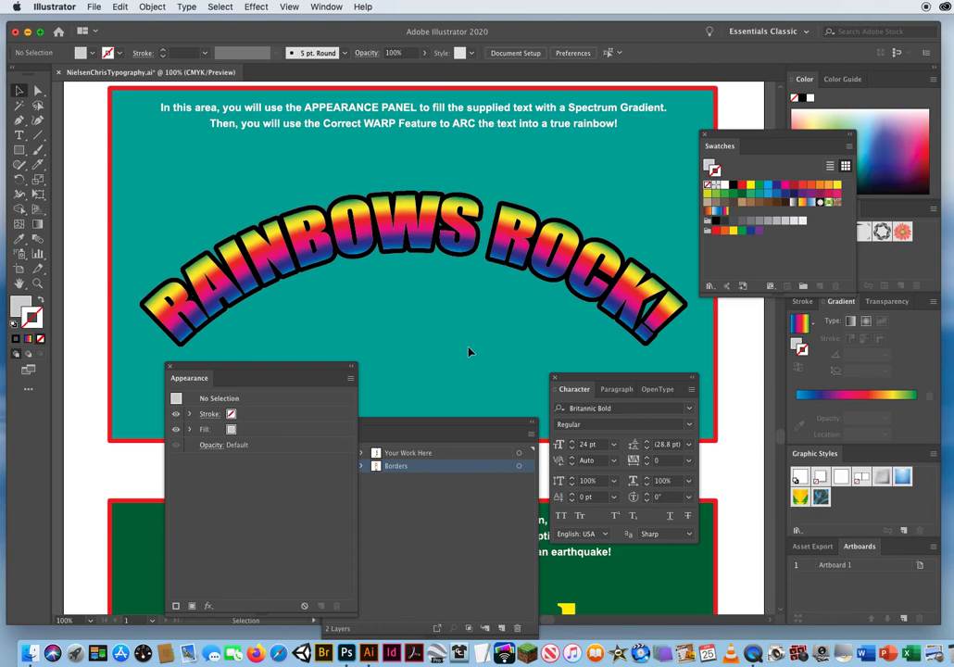
pyautogui.press('a')
pyautogui.press('super+s')
# Dock the Appearance panel beside Graphic Styles and Swatches beside Brushes, and move the floating Character and Layers panels aside.
pyautogui.moveTo(190, 371); pyautogui.dragTo(865, 454)
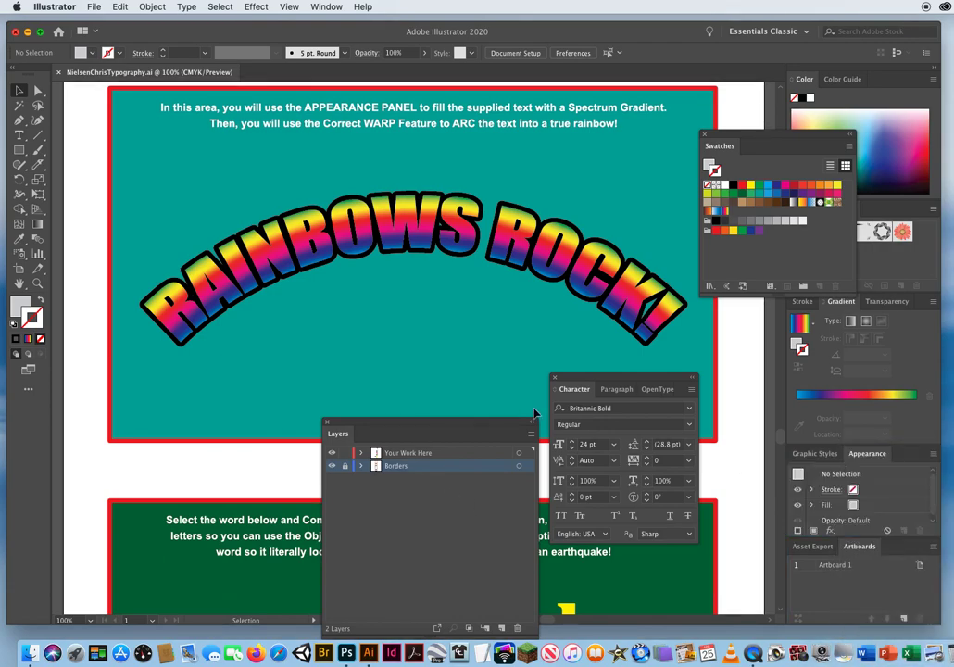
pyautogui.moveTo(612, 377); pyautogui.dragTo(669, 367)
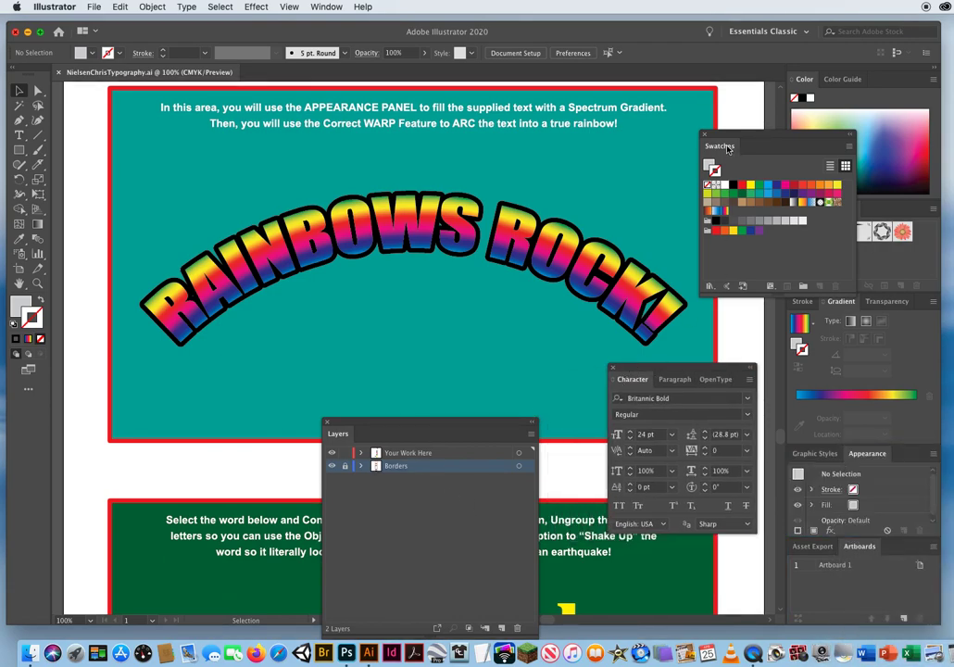
pyautogui.moveTo(723, 146)
pyautogui.mouseDown()
pyautogui.moveTo(494, 138)
pyautogui.moveTo(698, 247)
pyautogui.moveTo(866, 222)
pyautogui.moveTo(870, 213)
pyautogui.mouseUp()
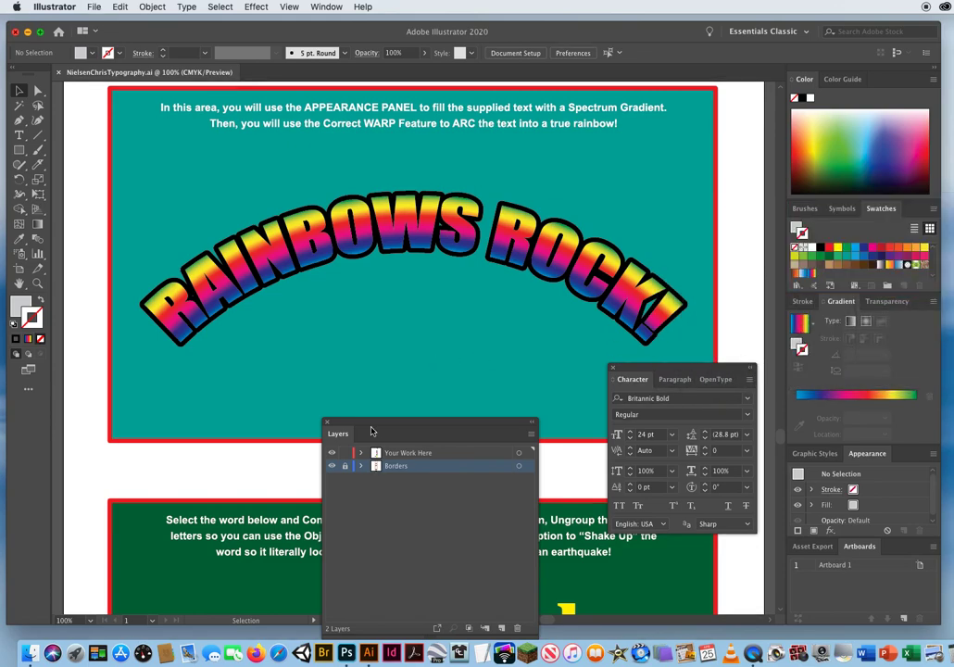
pyautogui.moveTo(371, 432); pyautogui.dragTo(716, 115)
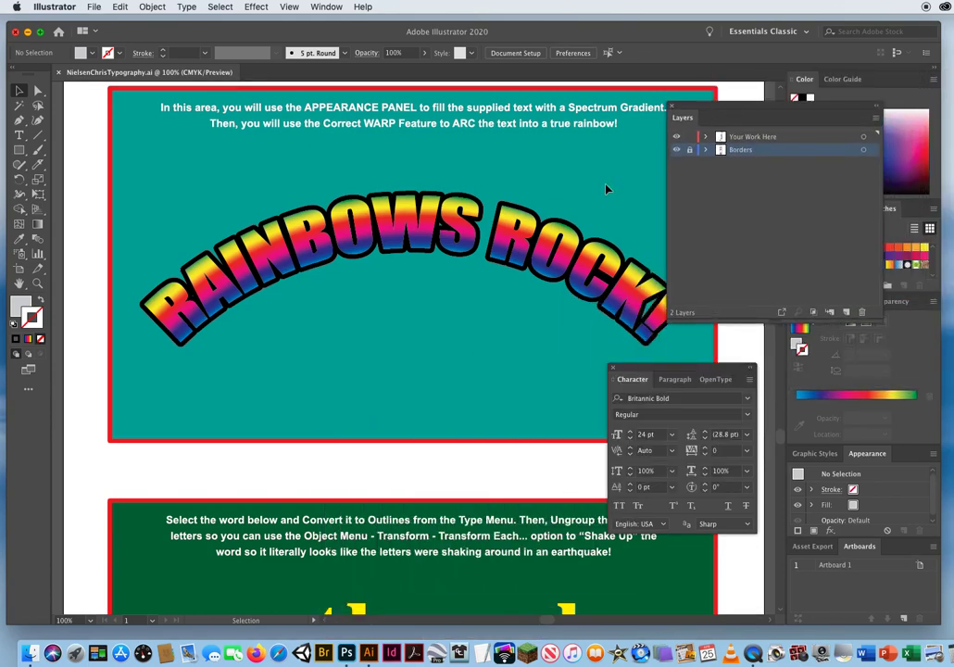
# Convert the word earthquake to outlines and ungroup it into separate letters.
pyautogui.scroll(-6, 417, 439)
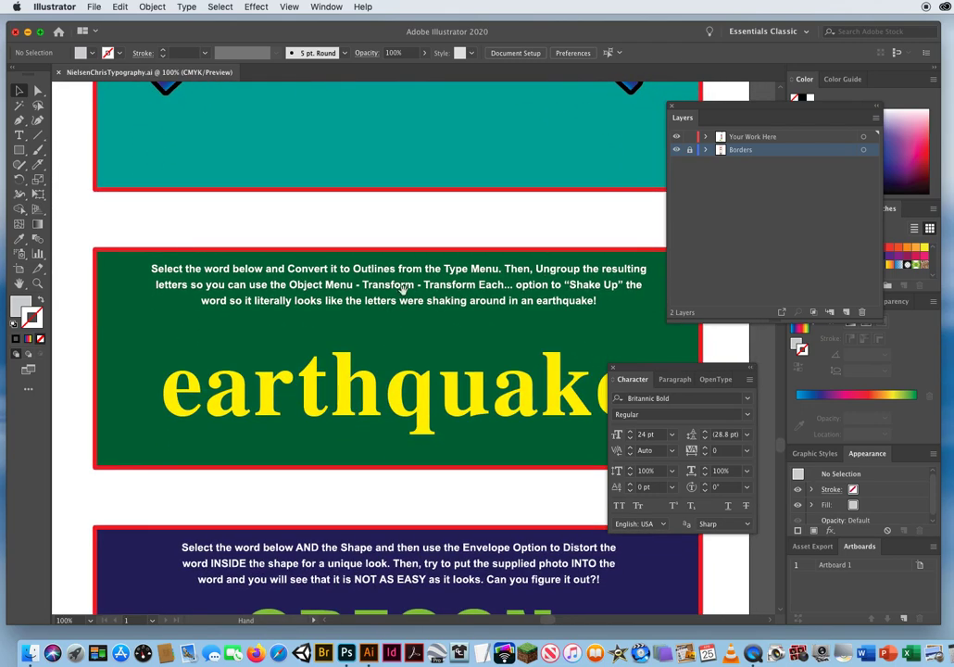
pyautogui.scroll(-3, 402, 289)
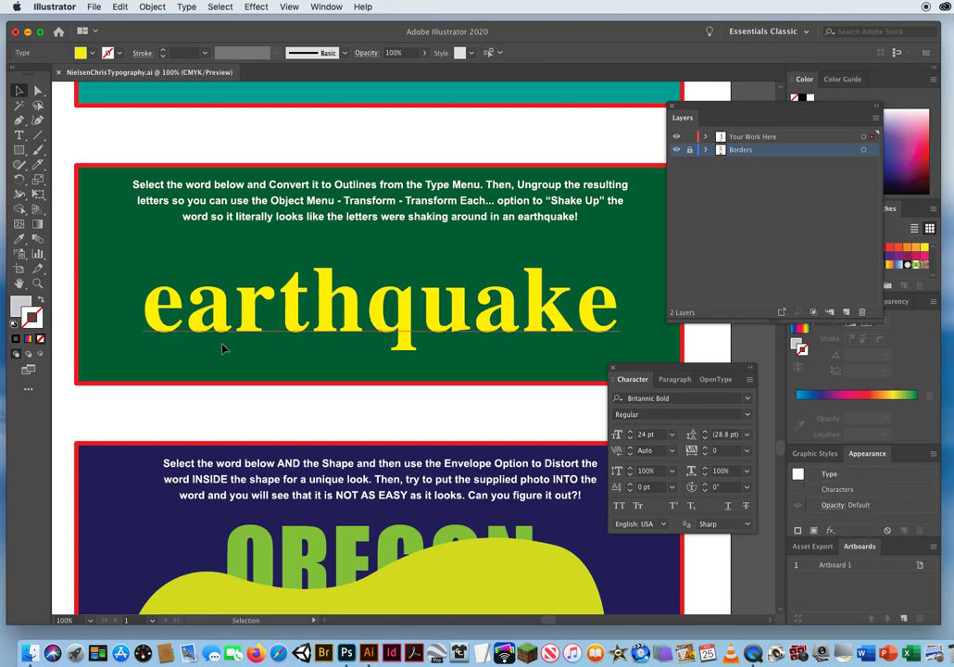
pyautogui.click(146, 342)
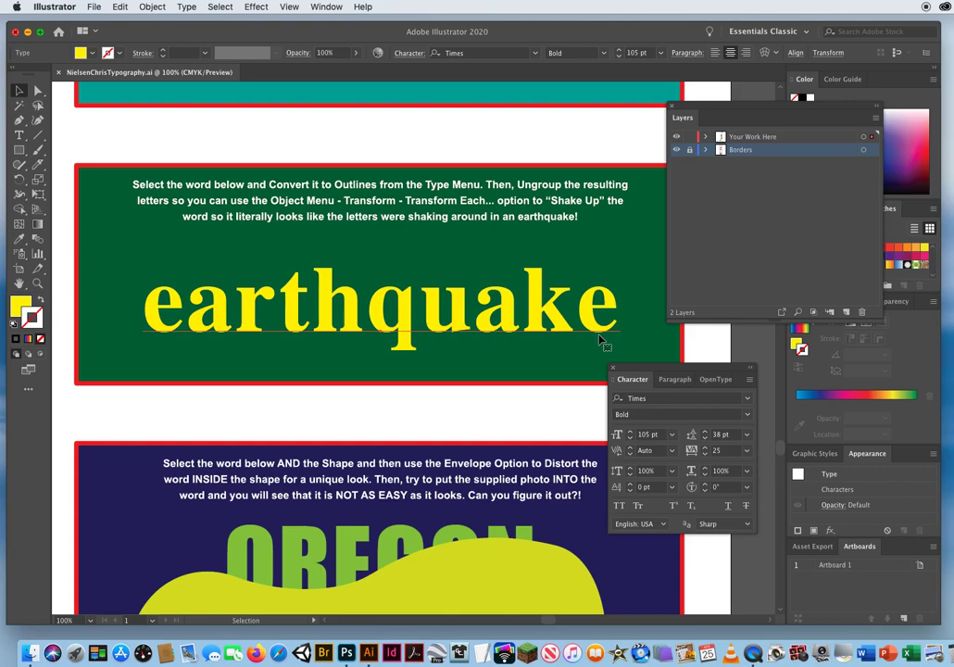
pyautogui.click(186, 8)
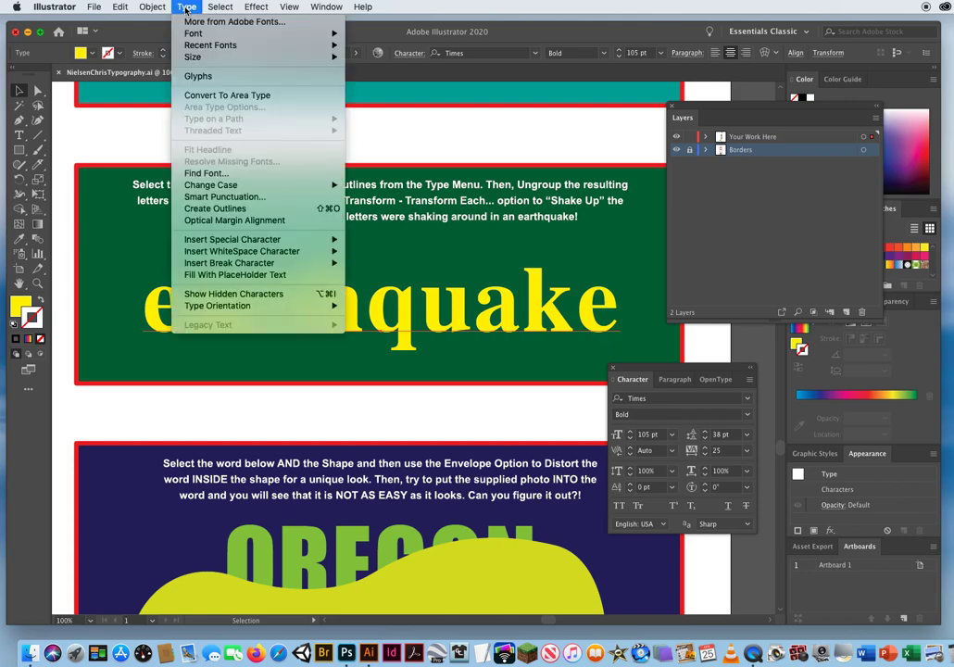
pyautogui.click(213, 209)
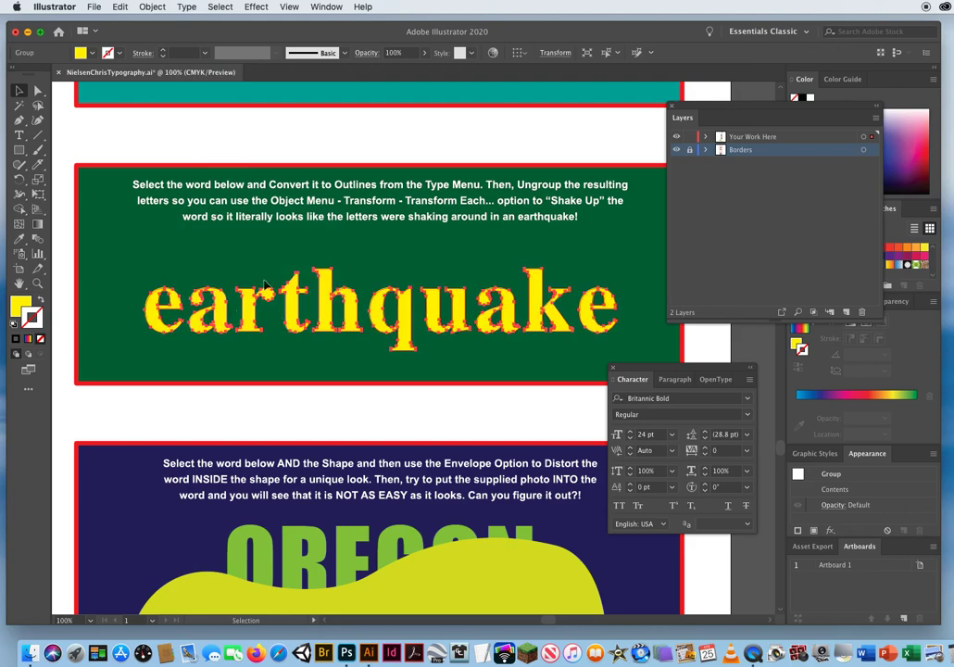
pyautogui.click(156, 8)
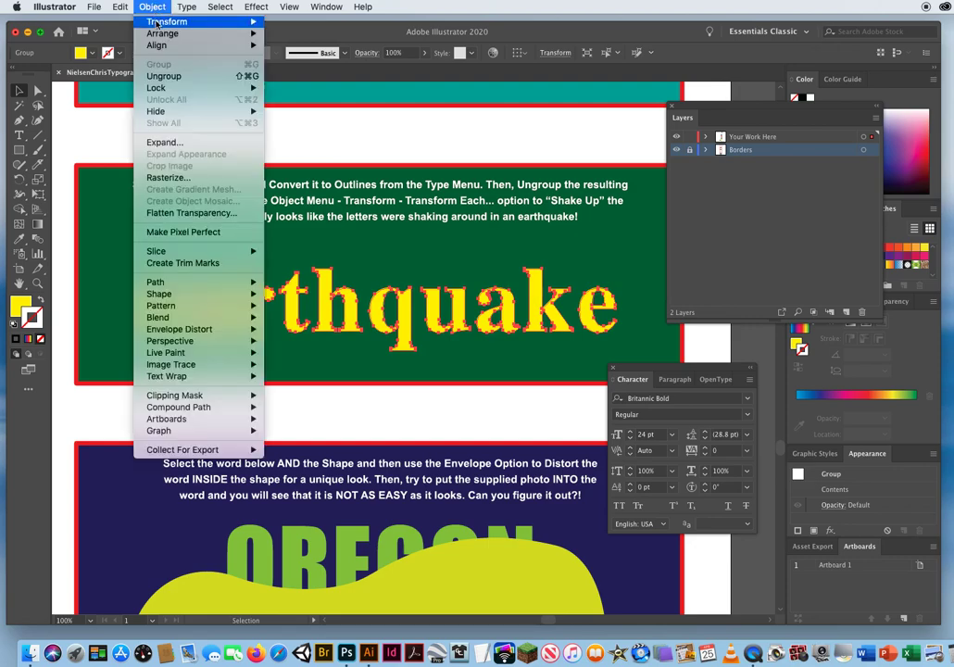
pyautogui.click(161, 77)
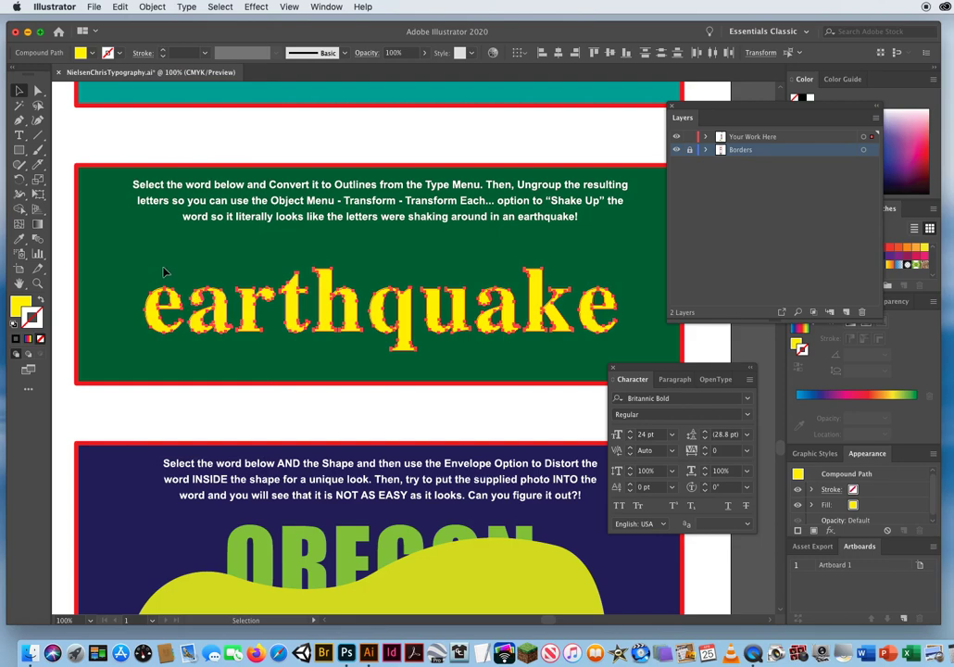
pyautogui.click(157, 360)
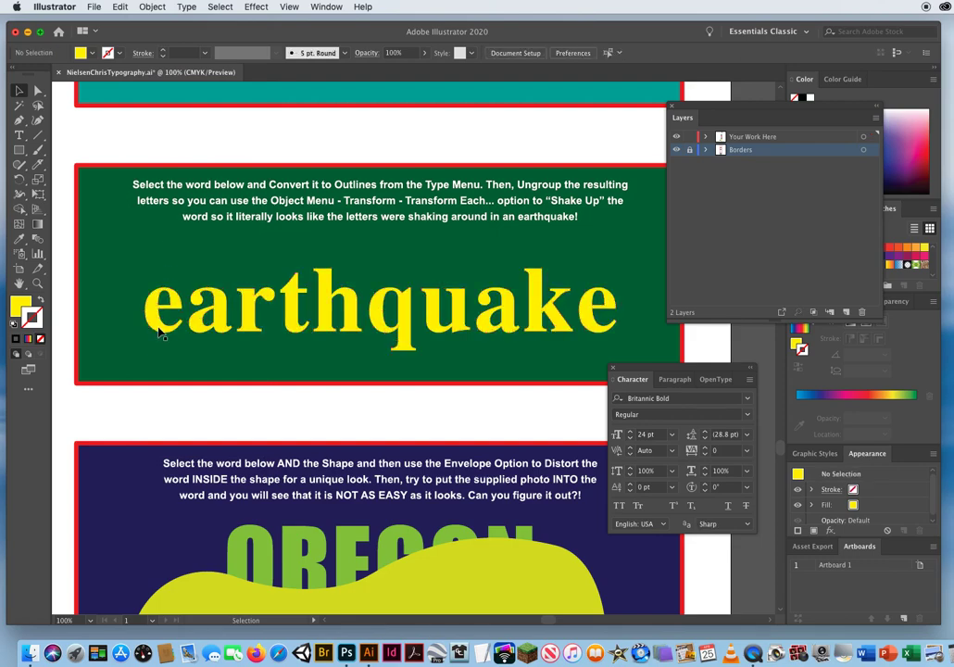
pyautogui.click(151, 312)
pyautogui.click(18, 180)
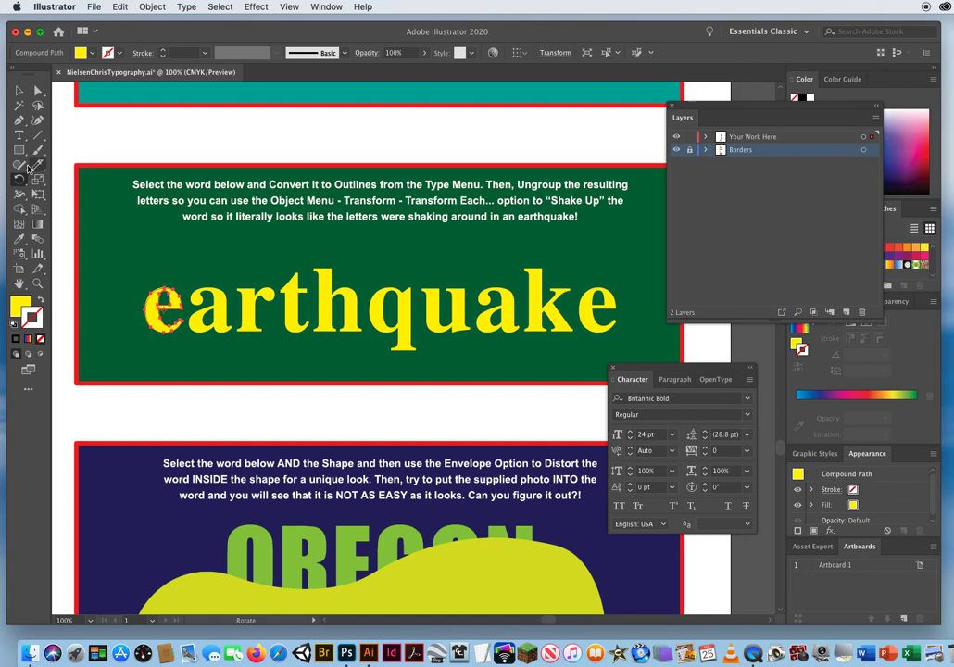
pyautogui.click(18, 90)
# Open Transform Each for all the earthquake letters, with Preview and Random turned on.
pyautogui.moveTo(110, 363); pyautogui.dragTo(625, 304)
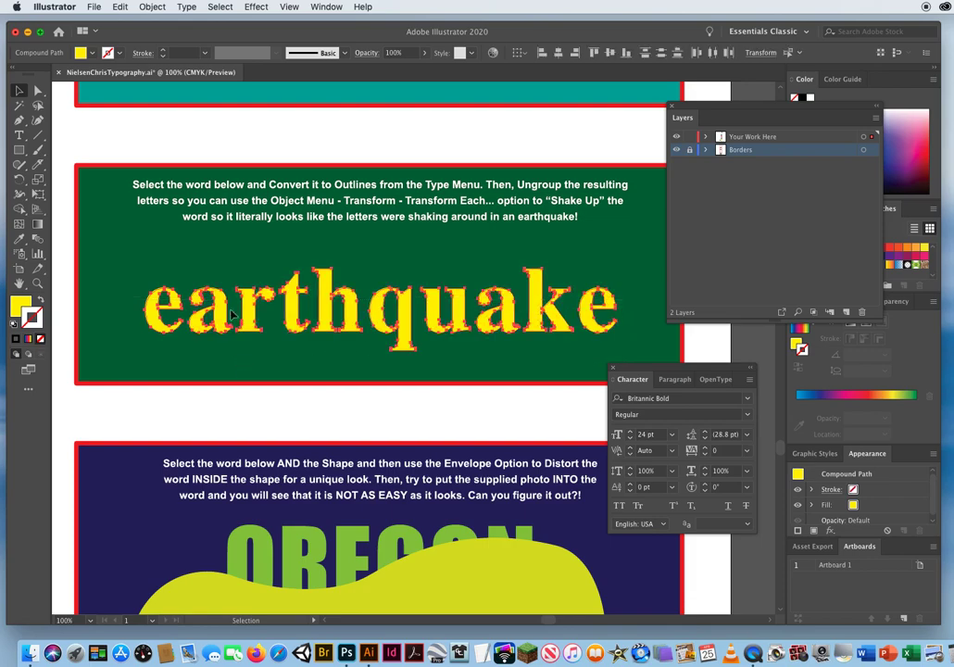
pyautogui.click(153, 7)
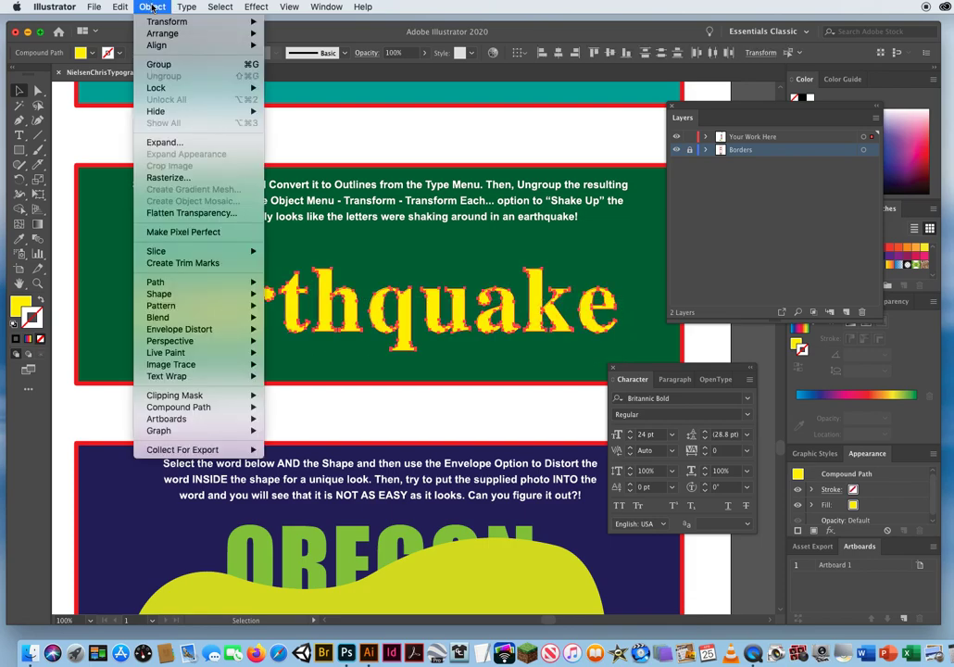
pyautogui.moveTo(151, 19)
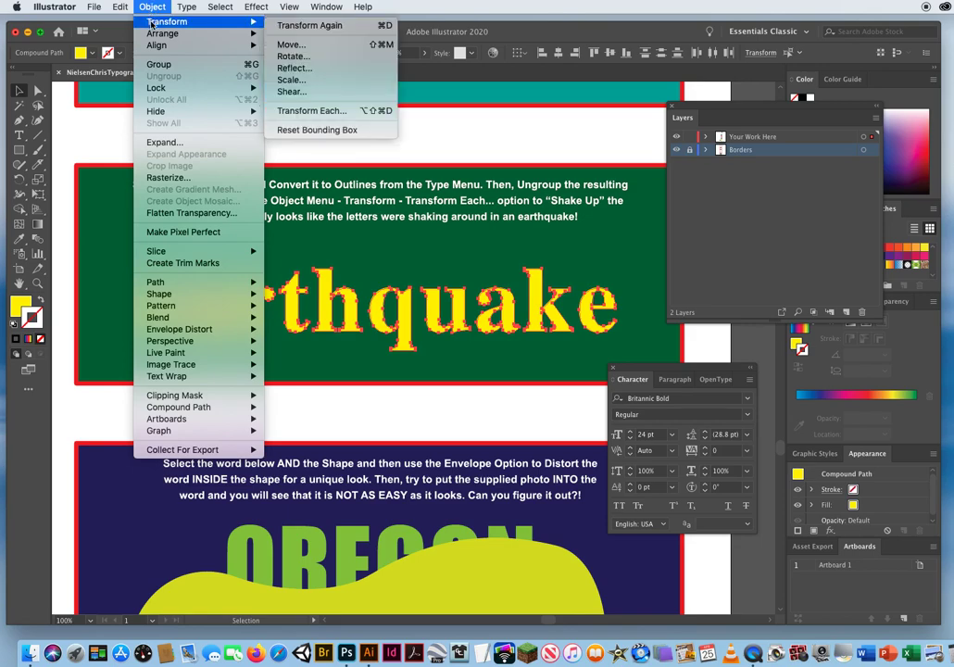
pyautogui.click(315, 112)
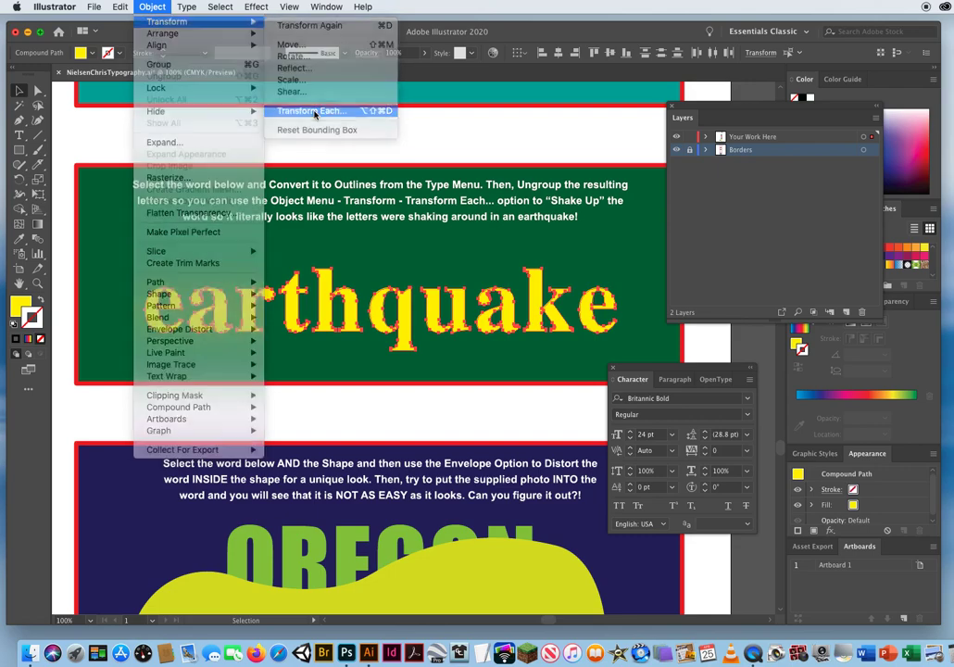
pyautogui.moveTo(387, 144); pyautogui.dragTo(692, 93)
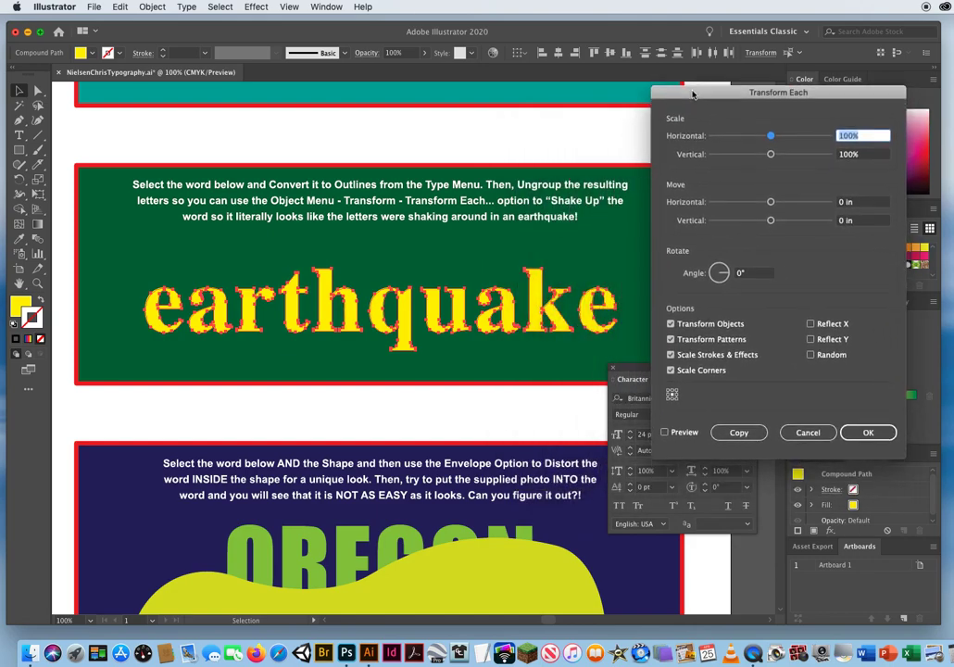
pyautogui.click(664, 432)
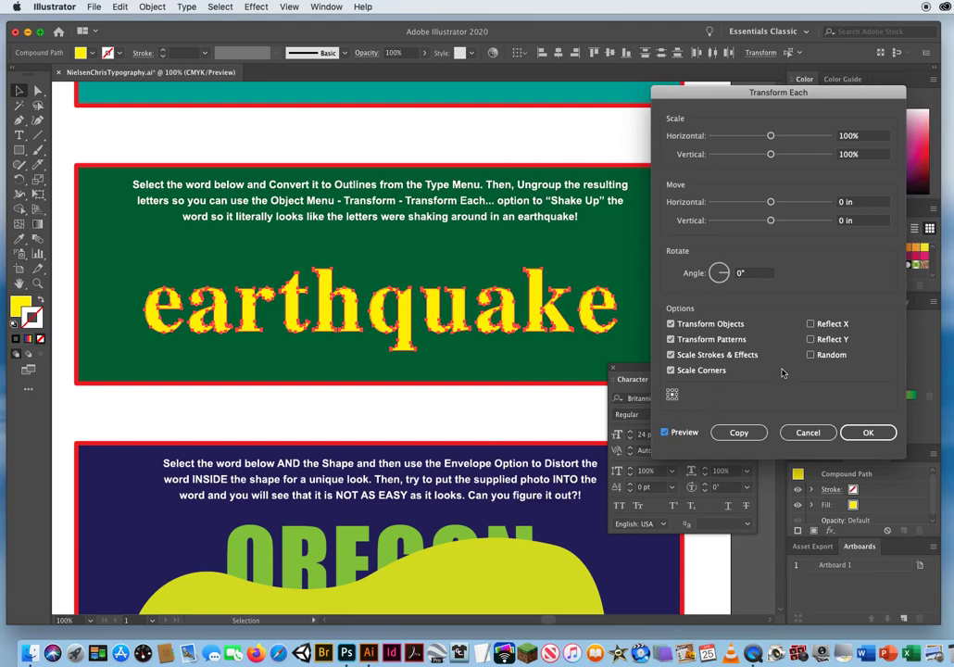
pyautogui.click(810, 354)
# Set the Transform Each rotation angle to 39° and apply it to the earthquake letters.
pyautogui.click(731, 274)
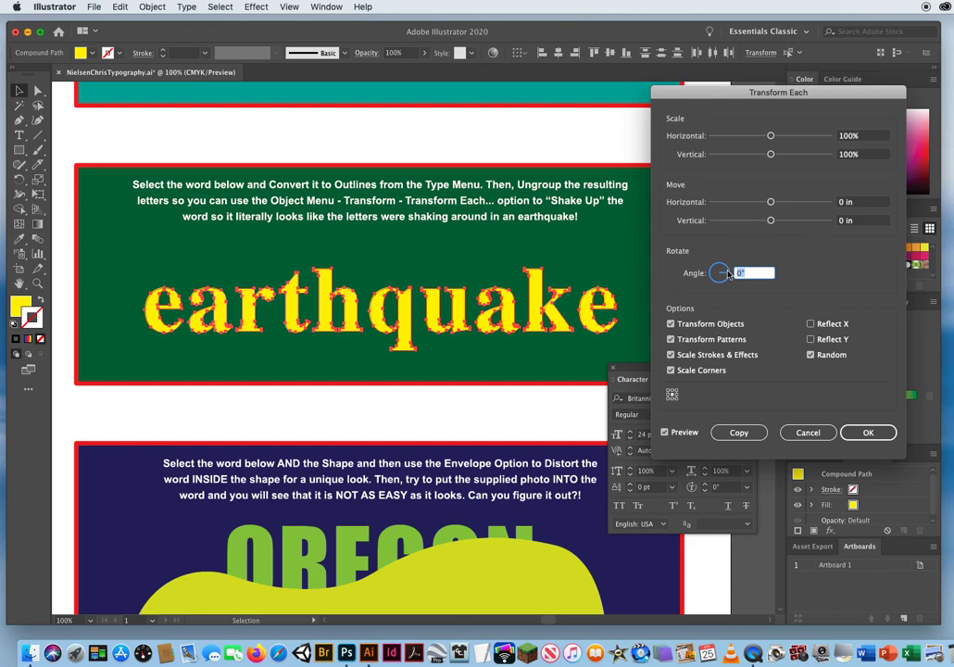
pyautogui.moveTo(726, 276); pyautogui.dragTo(728, 267)
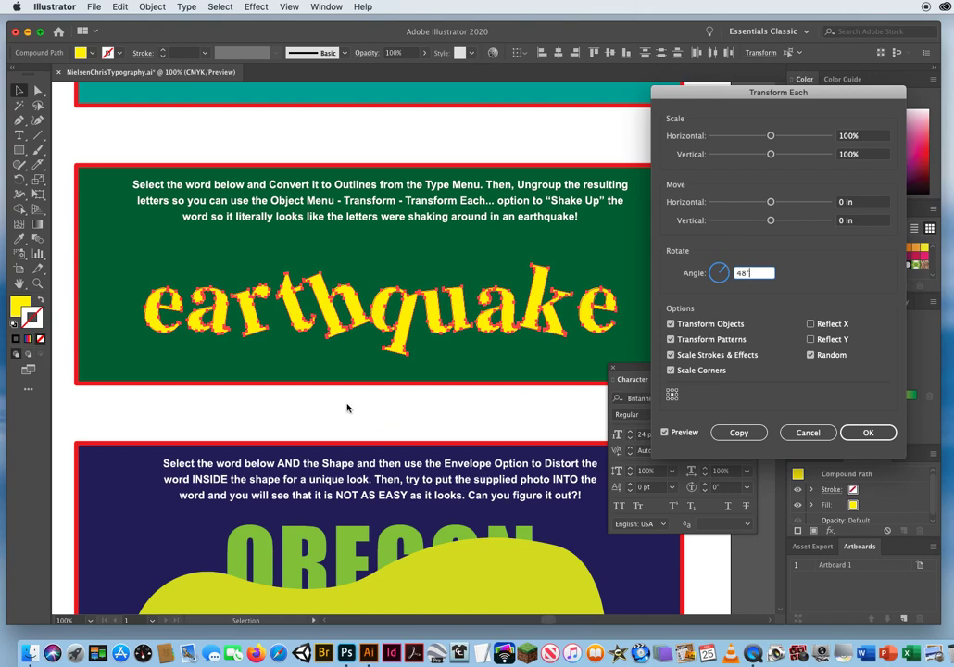
pyautogui.click(727, 270)
pyautogui.moveTo(727, 272); pyautogui.dragTo(727, 271)
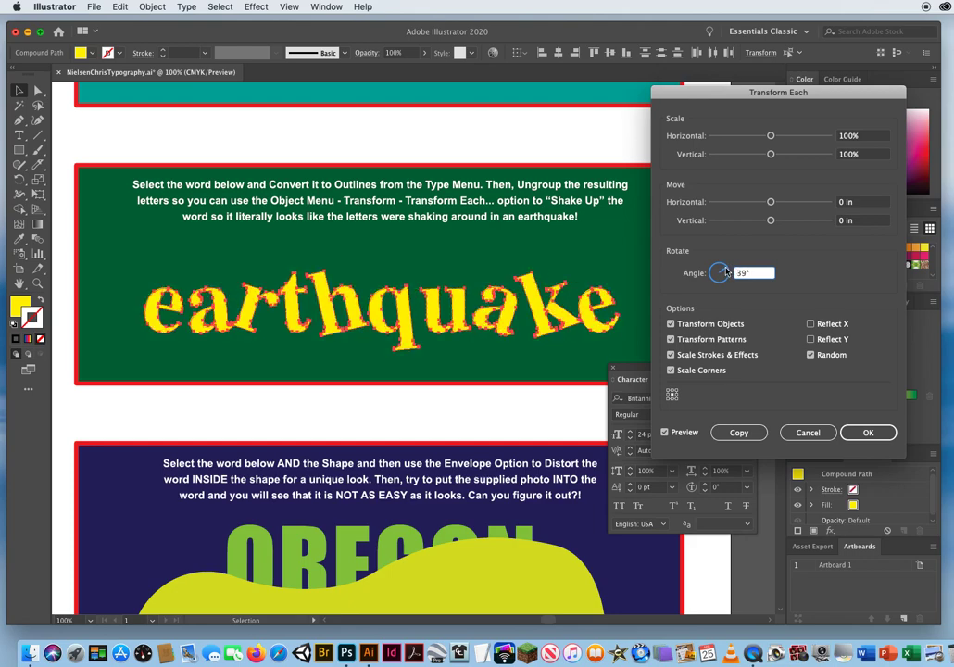
pyautogui.click(868, 432)
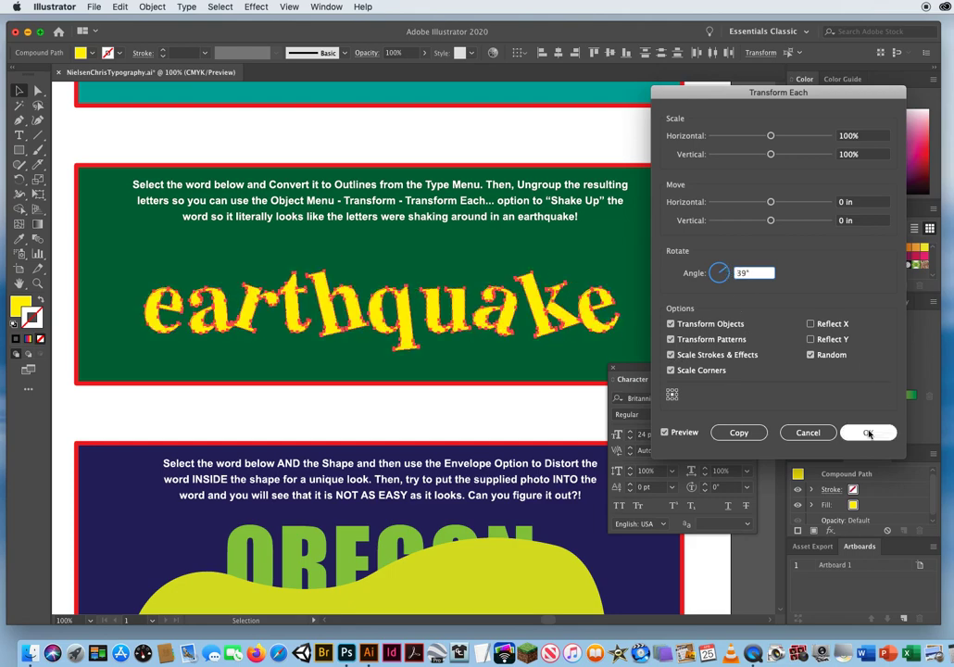
# Deselect the randomly rotated earthquake letters and save the document.
pyautogui.click(460, 405)
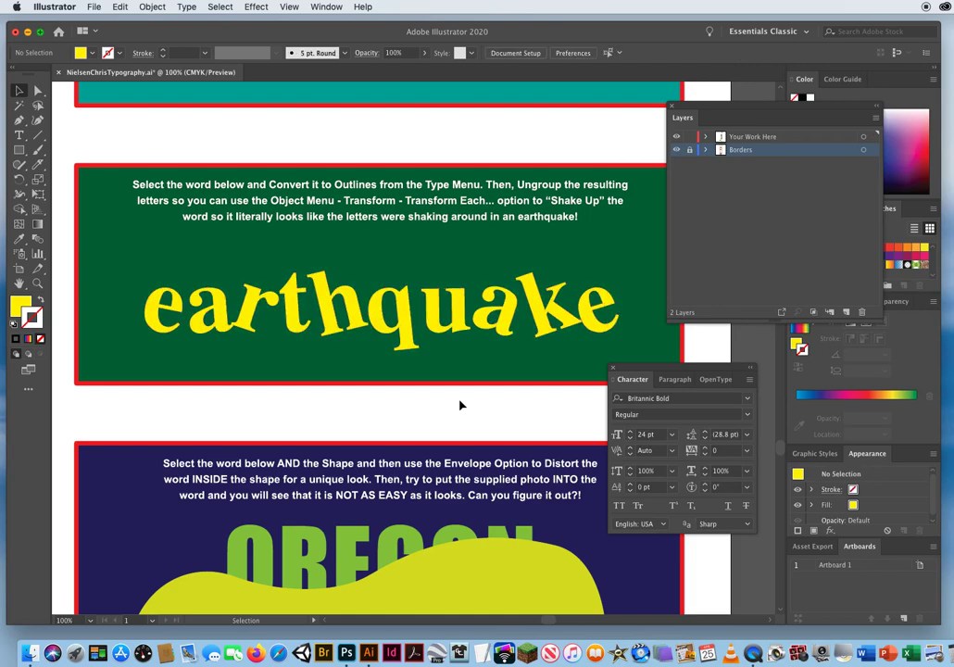
pyautogui.press('a')
pyautogui.press('super+s')
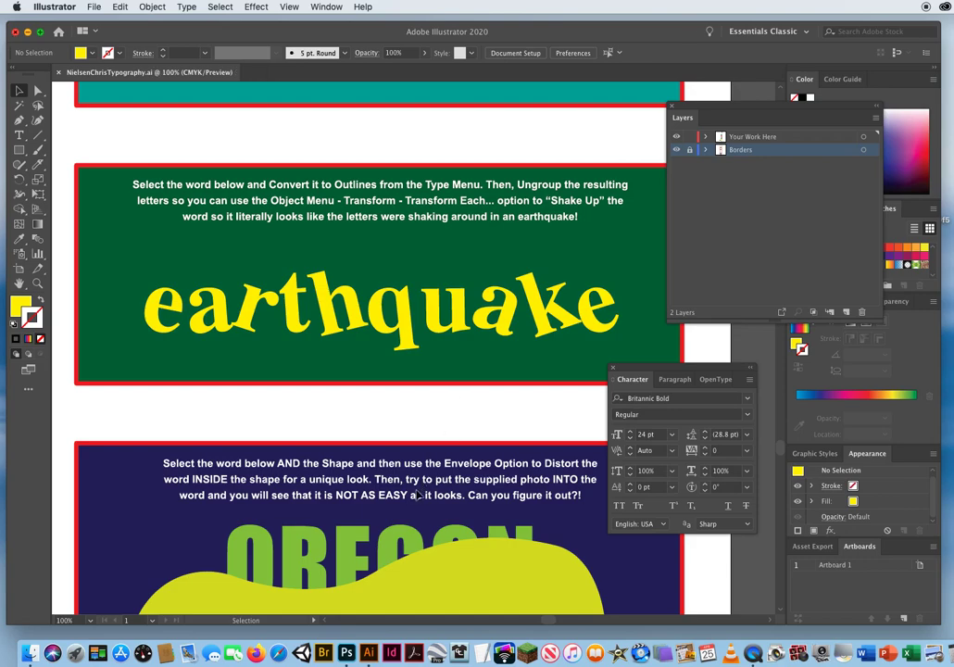
# Bring the OREGON exercise into view and move the Character panel clear of its yellow-green shape.
pyautogui.scroll(-1, 400, 496)
pyautogui.moveTo(400, 495); pyautogui.dragTo(425, 223)
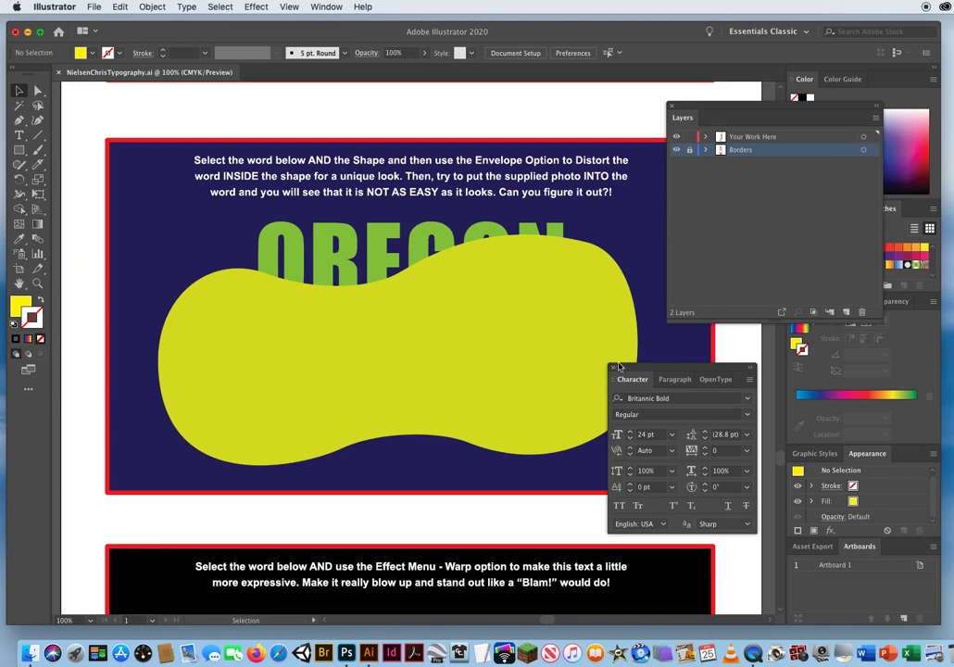
pyautogui.moveTo(624, 371); pyautogui.dragTo(718, 399)
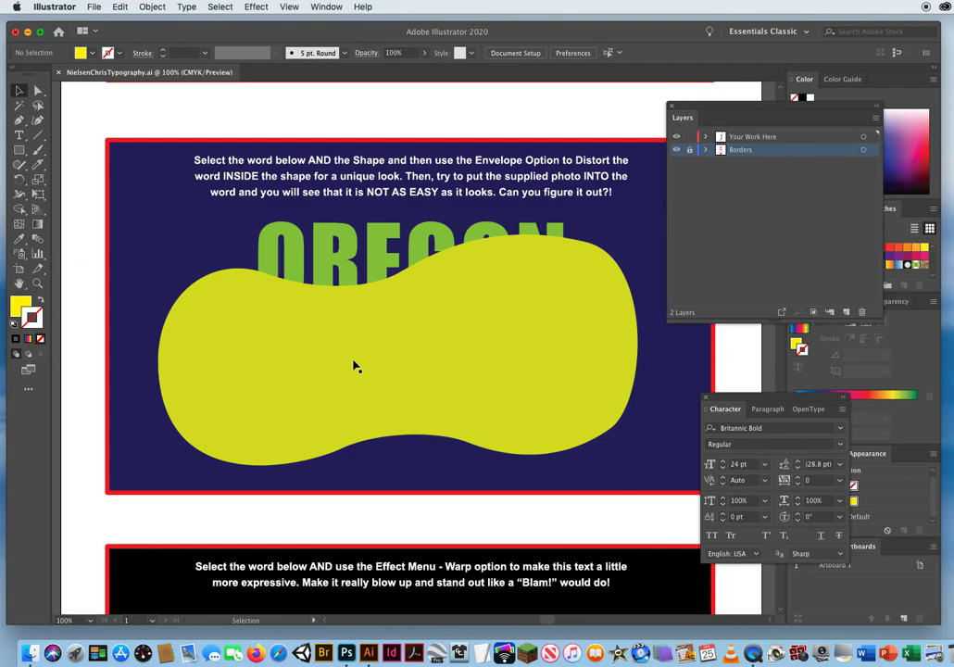
# Examine the supplied coast photo beside the artboard and return to the OREGON exercise.
pyautogui.press('a')
pyautogui.press('super+minus')
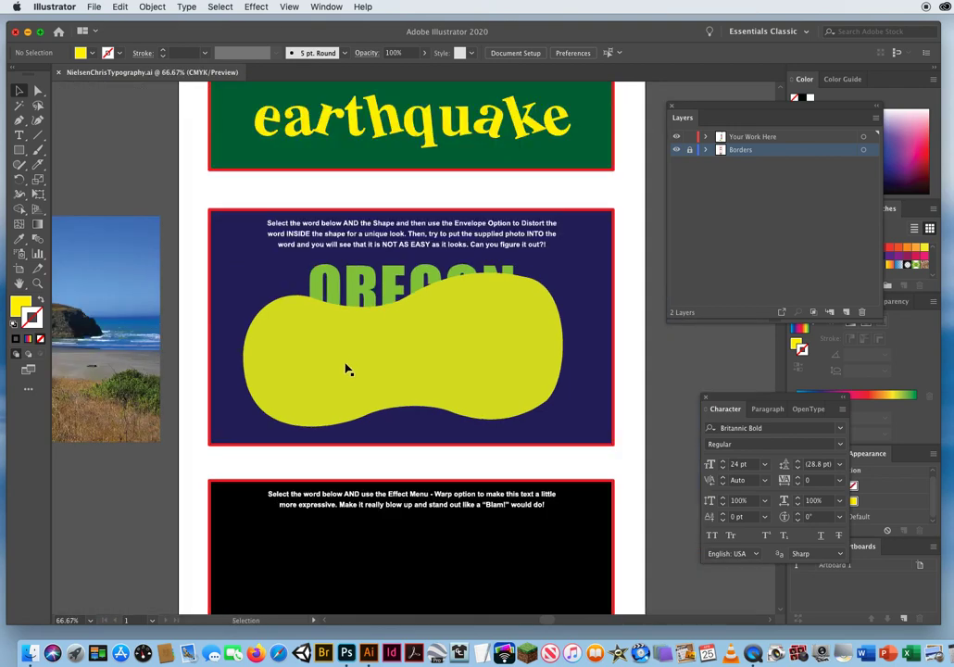
pyautogui.press('space')
pyautogui.moveTo(132, 355); pyautogui.dragTo(403, 349)
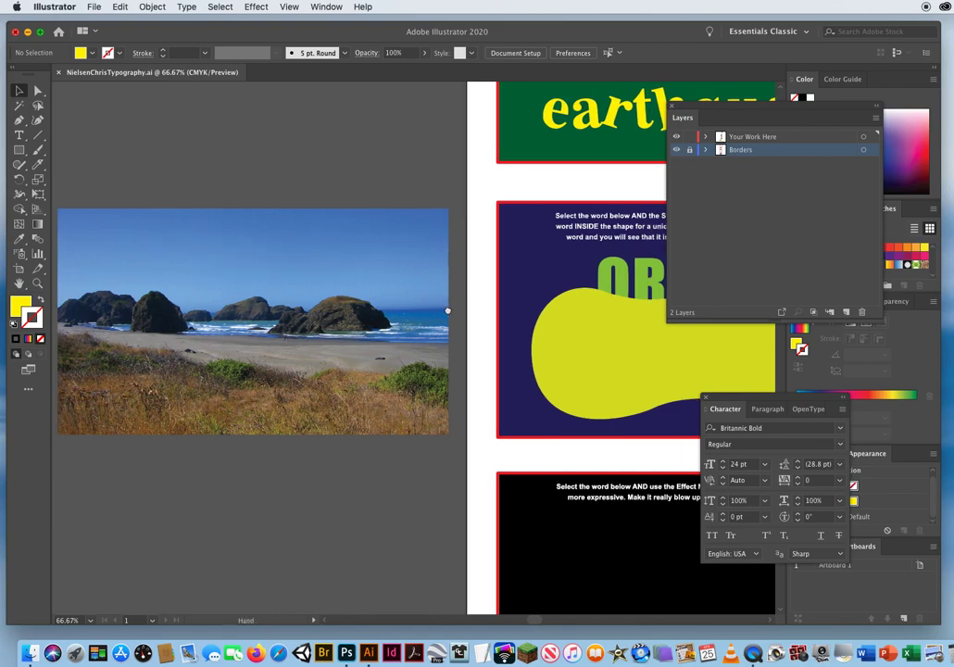
pyautogui.hscroll(10, 237, 278)
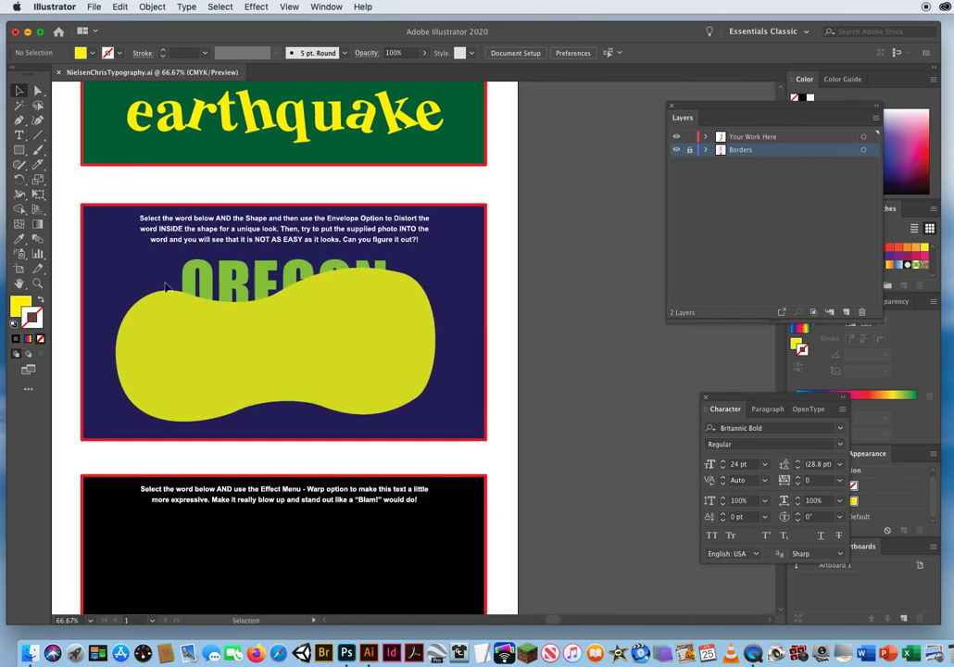
pyautogui.moveTo(269, 438); pyautogui.dragTo(394, 434)
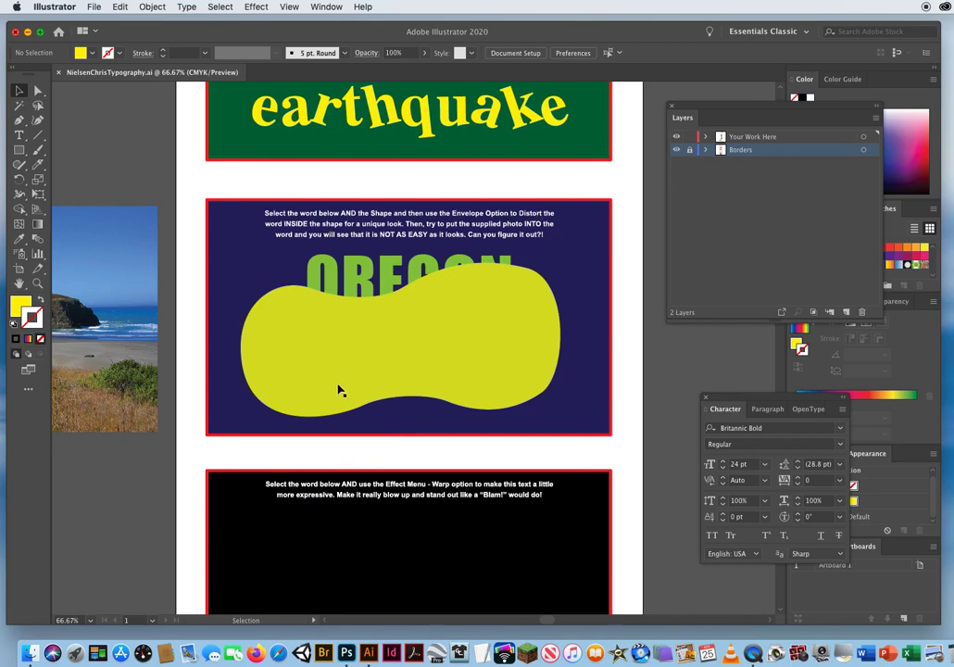
# Move OREGON slightly up and distort it inside the yellow-green shape using Envelope Distort, Make with Top Object.
pyautogui.moveTo(365, 278)
pyautogui.mouseDown()
pyautogui.moveTo(228, 245)
pyautogui.moveTo(214, 264)
pyautogui.moveTo(337, 276)
pyautogui.moveTo(371, 260)
pyautogui.mouseUp()
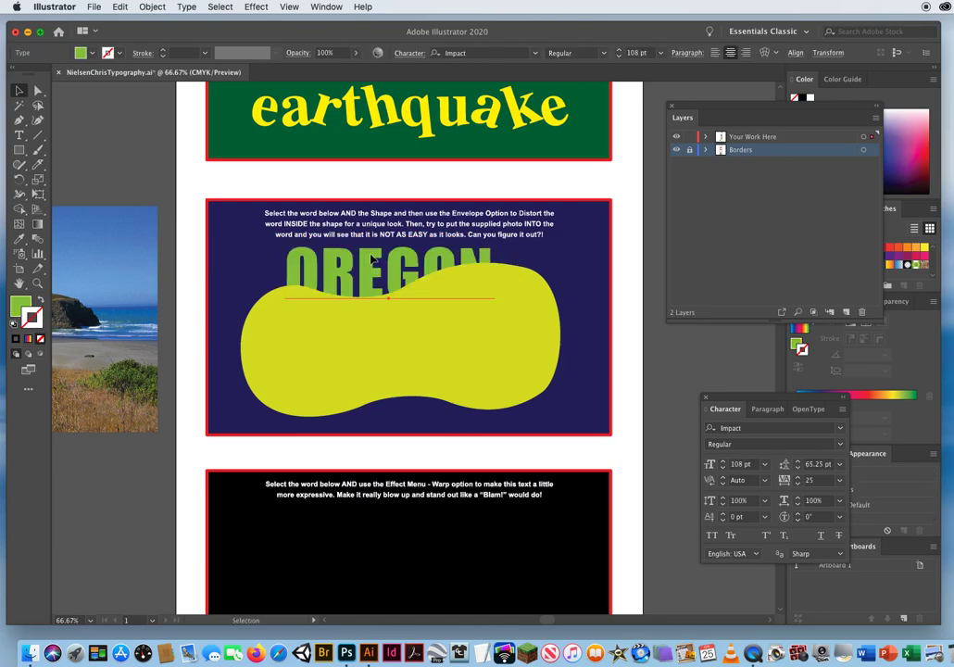
pyautogui.keyDown('shift'); pyautogui.click(357, 366); pyautogui.keyUp('shift')
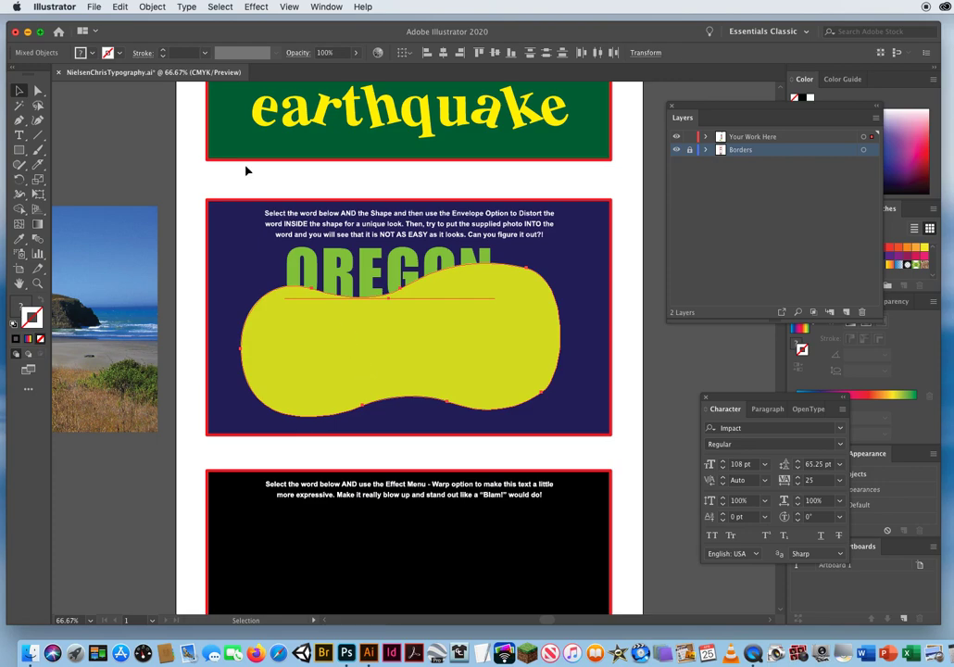
pyautogui.click(150, 7)
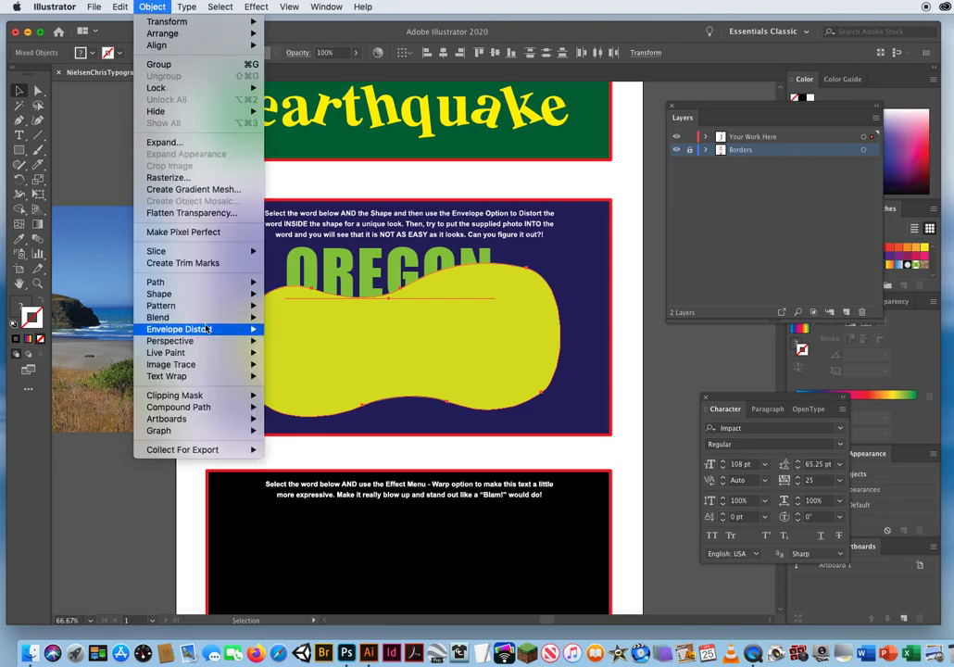
pyautogui.moveTo(175, 331)
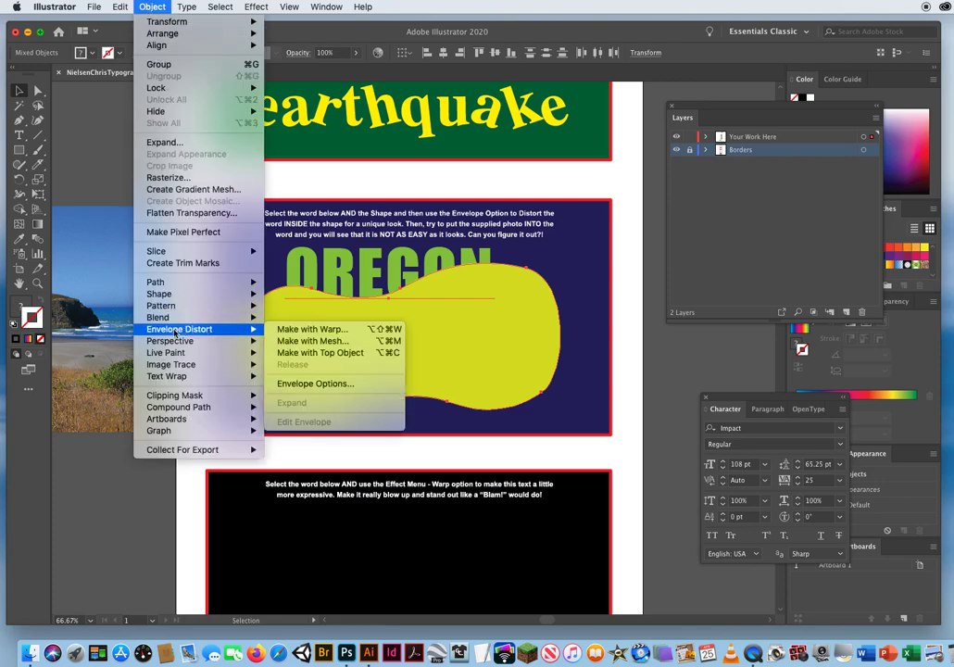
pyautogui.click(327, 355)
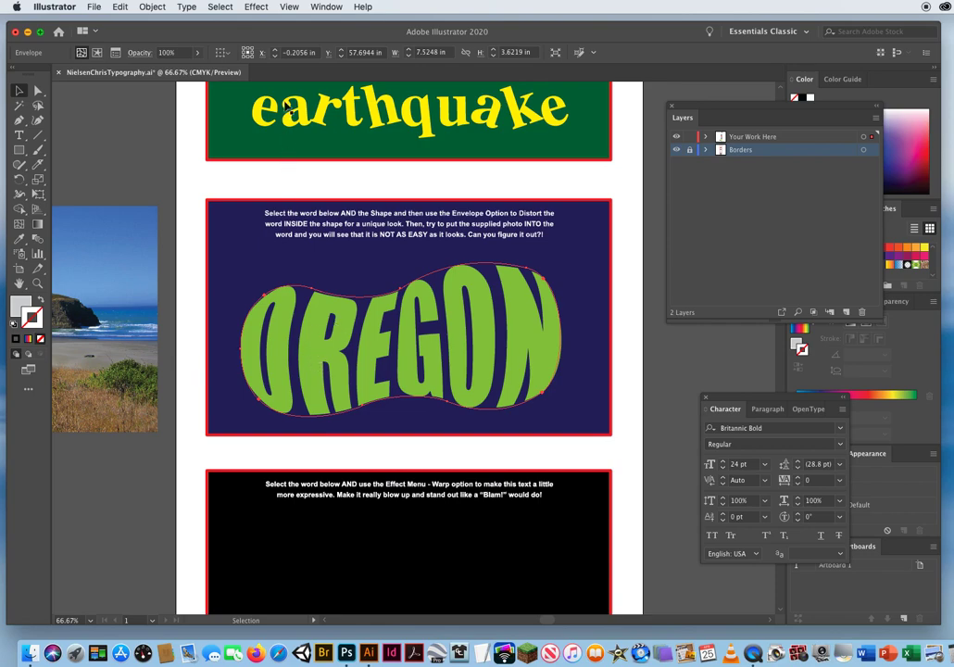
# Check the OREGON envelope in Outline view and return to Preview.
pyautogui.click(291, 8)
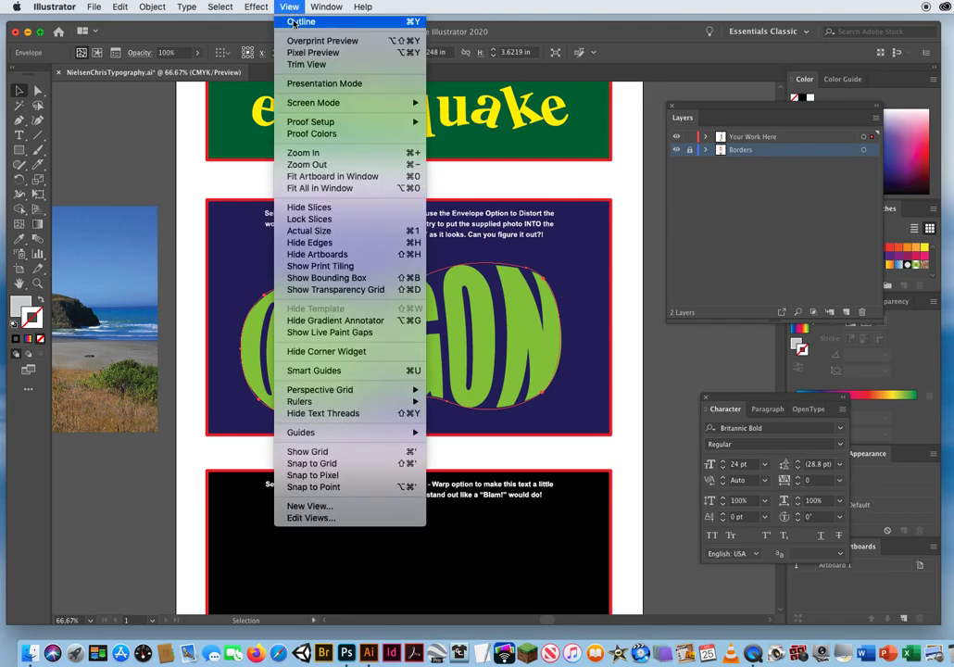
pyautogui.click(237, 22)
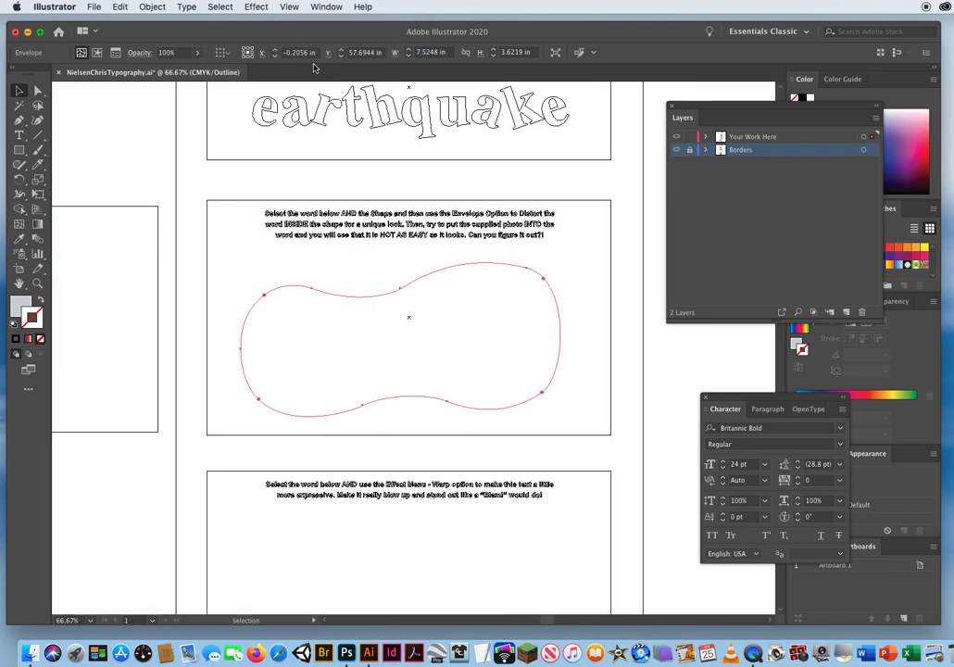
pyautogui.click(289, 6)
pyautogui.click(301, 19)
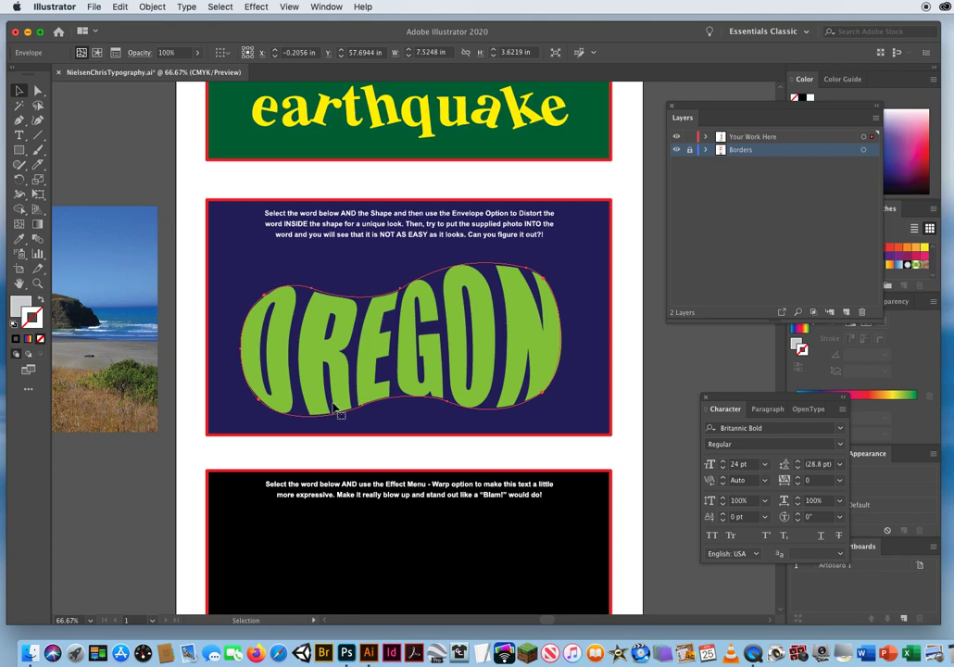
# Move the coast photo onto the OREGON exercise and send it to the back, behind the distorted word.
pyautogui.moveTo(102, 299); pyautogui.dragTo(517, 300)
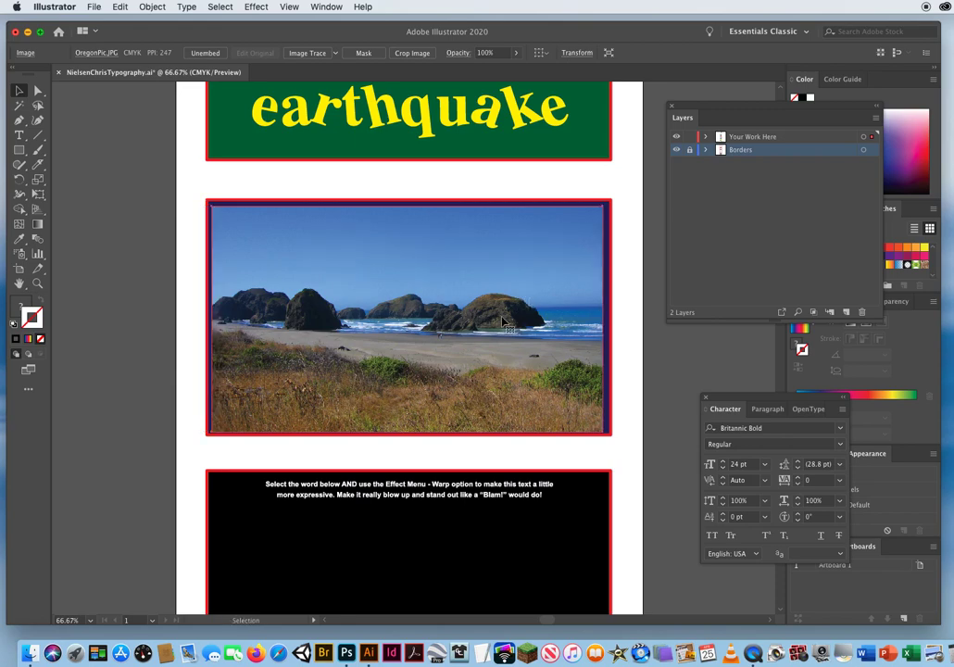
pyautogui.click(152, 6)
pyautogui.moveTo(151, 35)
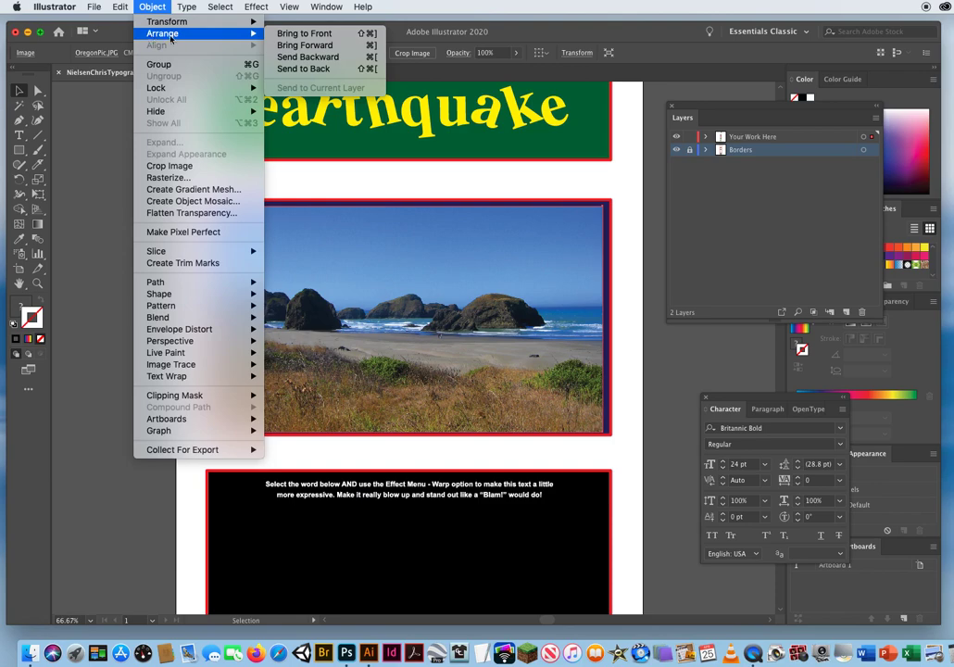
pyautogui.click(309, 74)
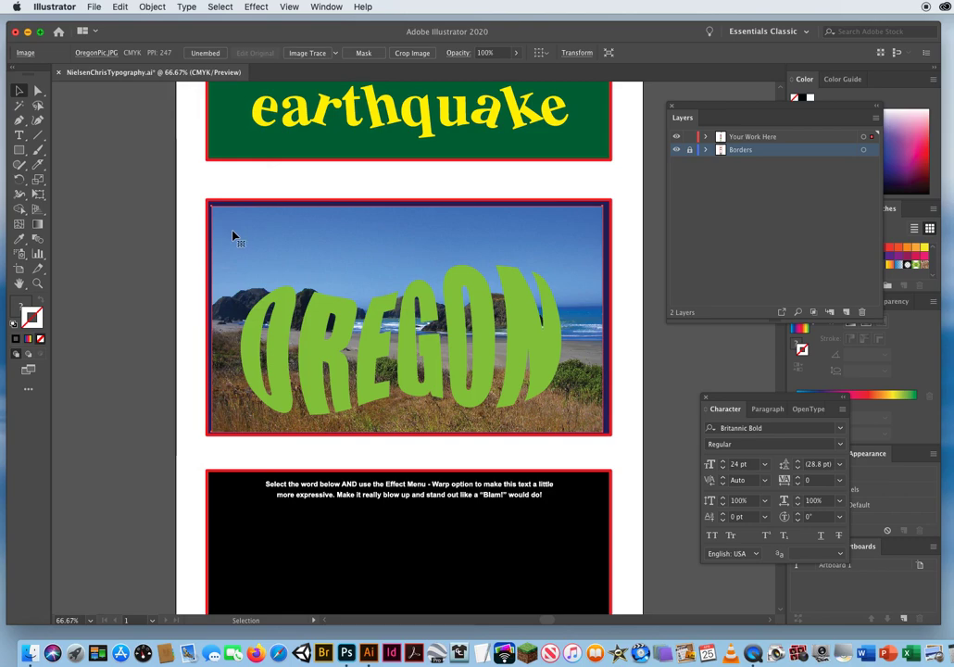
# Try to make a clipping mask from the enveloped OREGON and the photo, and move the photo back beside the artboard.
pyautogui.keyDown('shift'); pyautogui.click(317, 319); pyautogui.keyUp('shift')
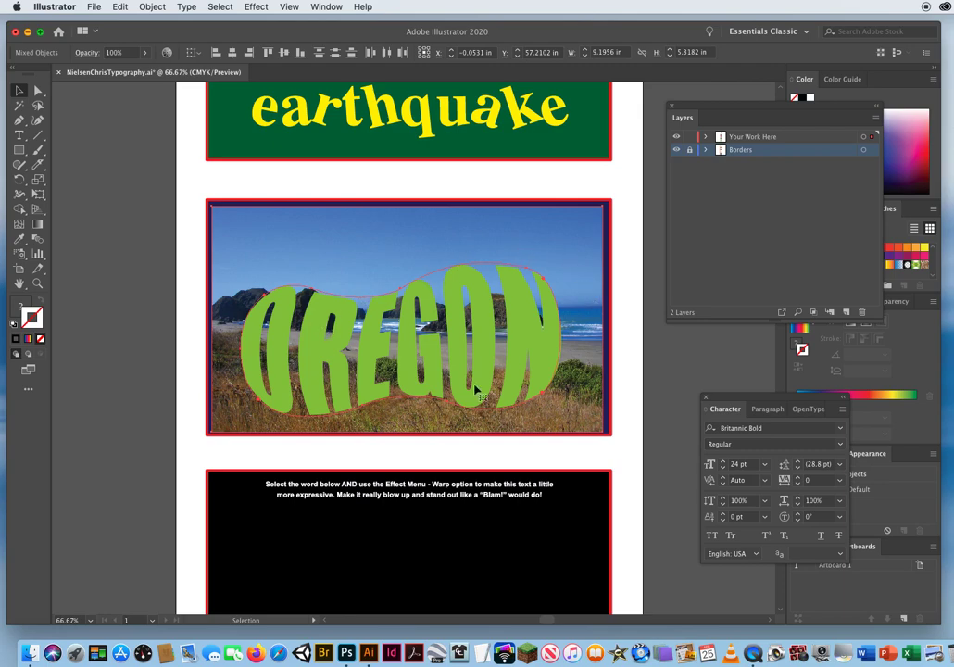
pyautogui.click(152, 7)
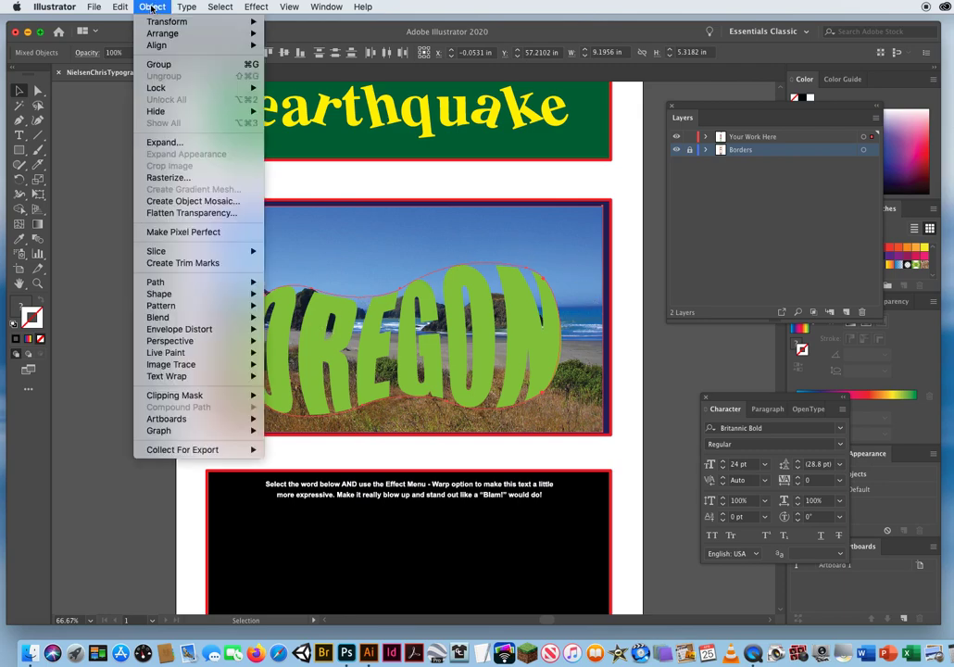
pyautogui.moveTo(169, 400)
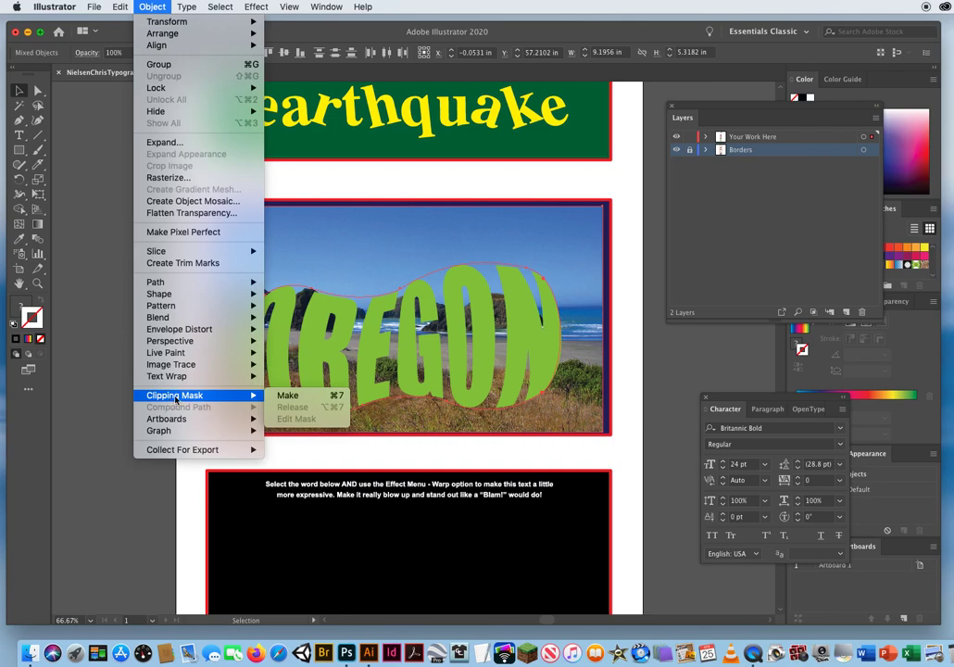
pyautogui.click(287, 395)
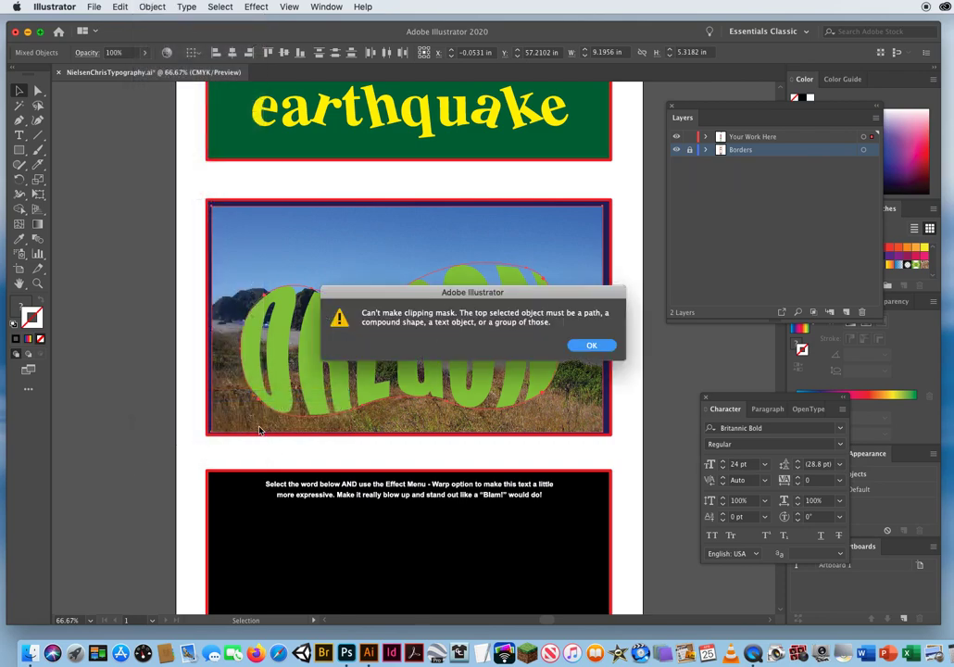
pyautogui.click(590, 345)
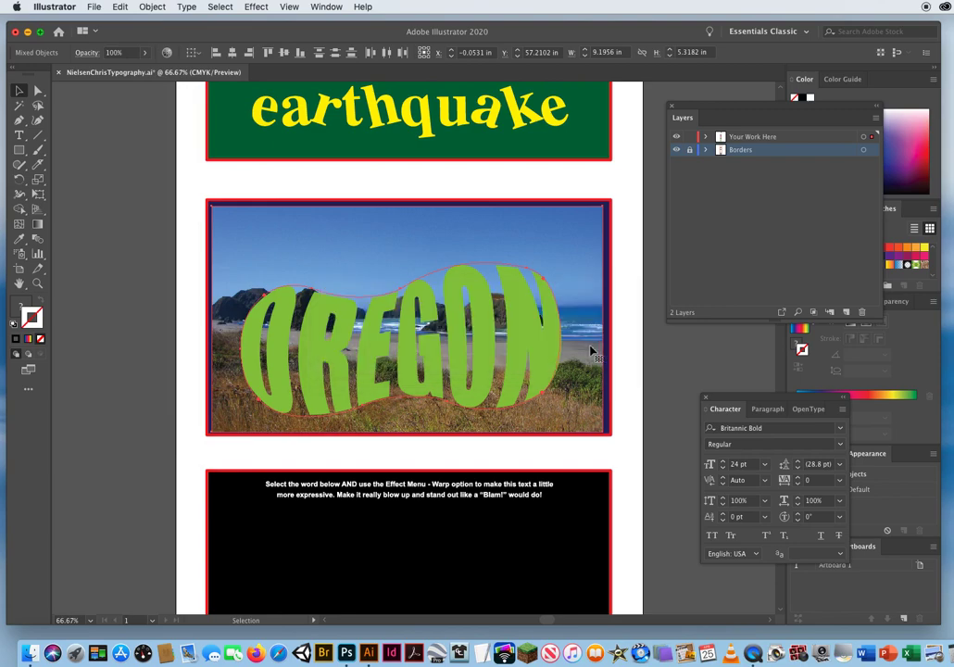
pyautogui.click(197, 191)
pyautogui.moveTo(570, 239); pyautogui.dragTo(131, 234)
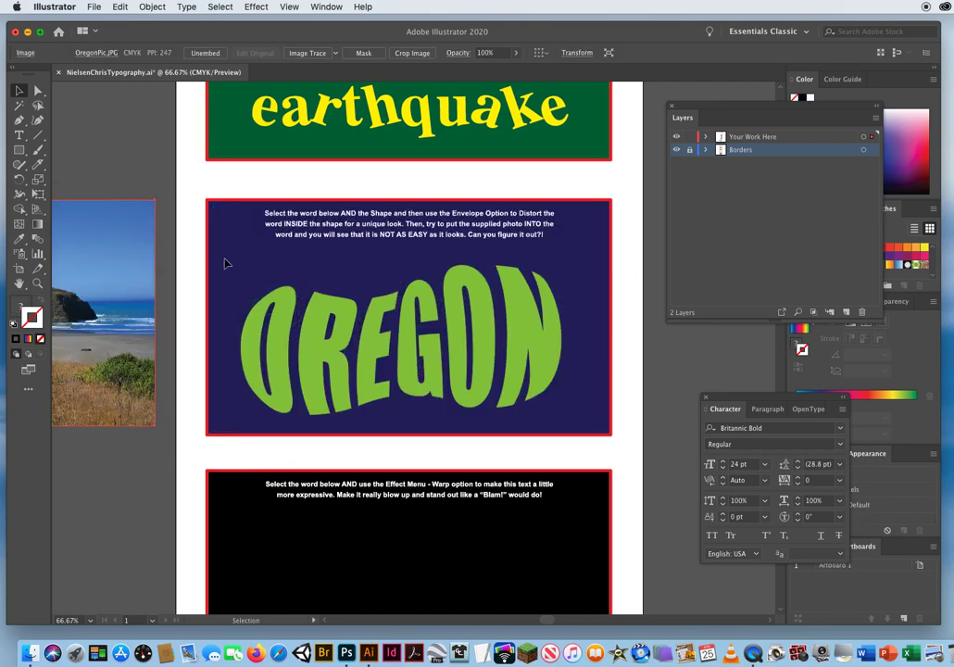
# Select the enveloped OREGON, examine its paths in Outline view, and switch back to Preview.
pyautogui.click(283, 323)
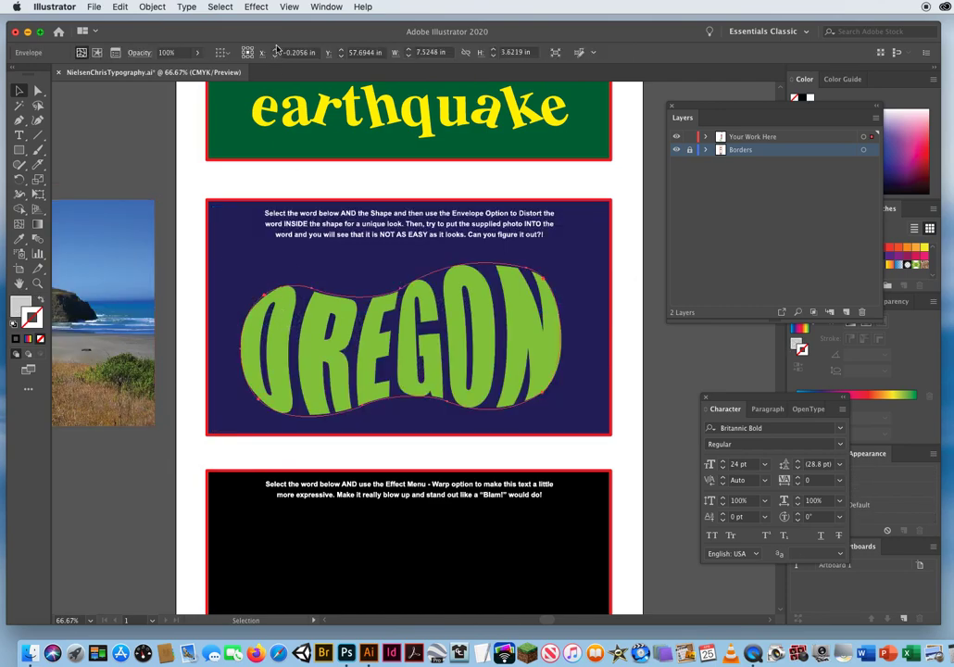
pyautogui.click(290, 7)
pyautogui.click(294, 23)
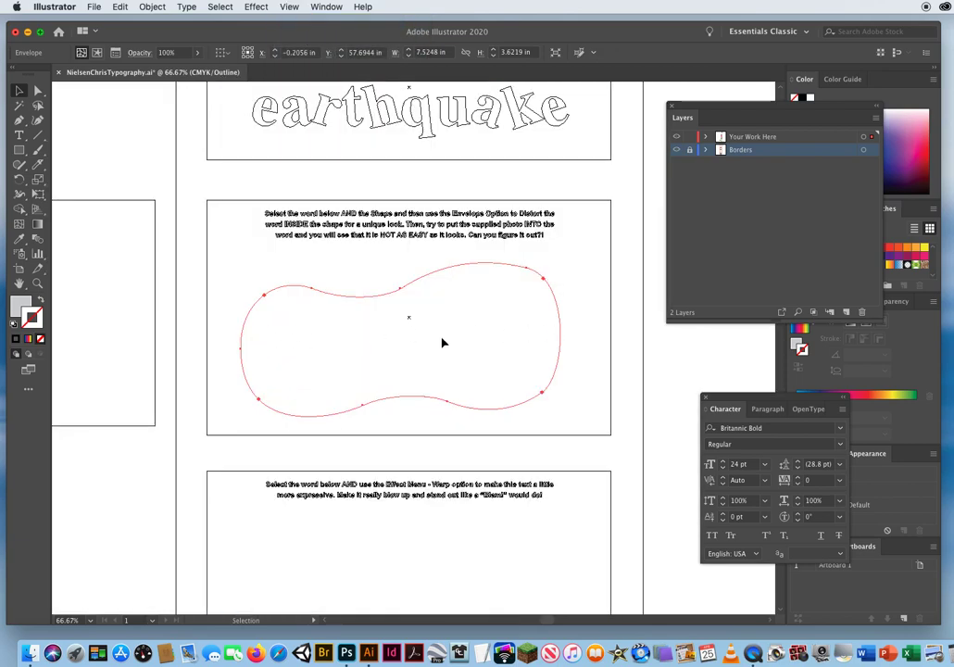
pyautogui.click(290, 7)
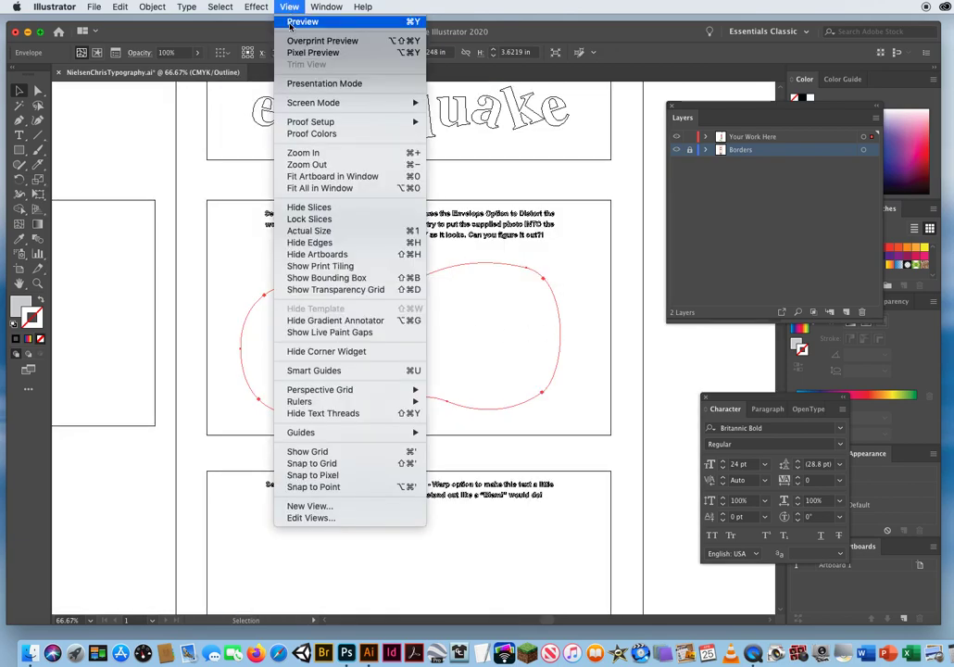
pyautogui.click(294, 23)
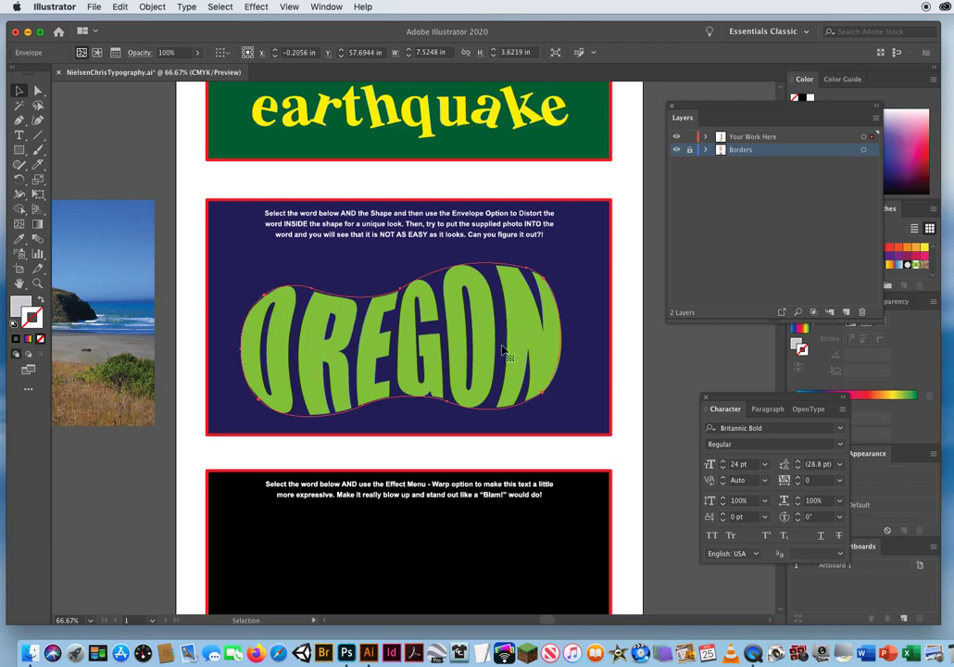
# Expand the OREGON envelope into editable letter paths with Object and Fill enabled.
pyautogui.click(185, 6)
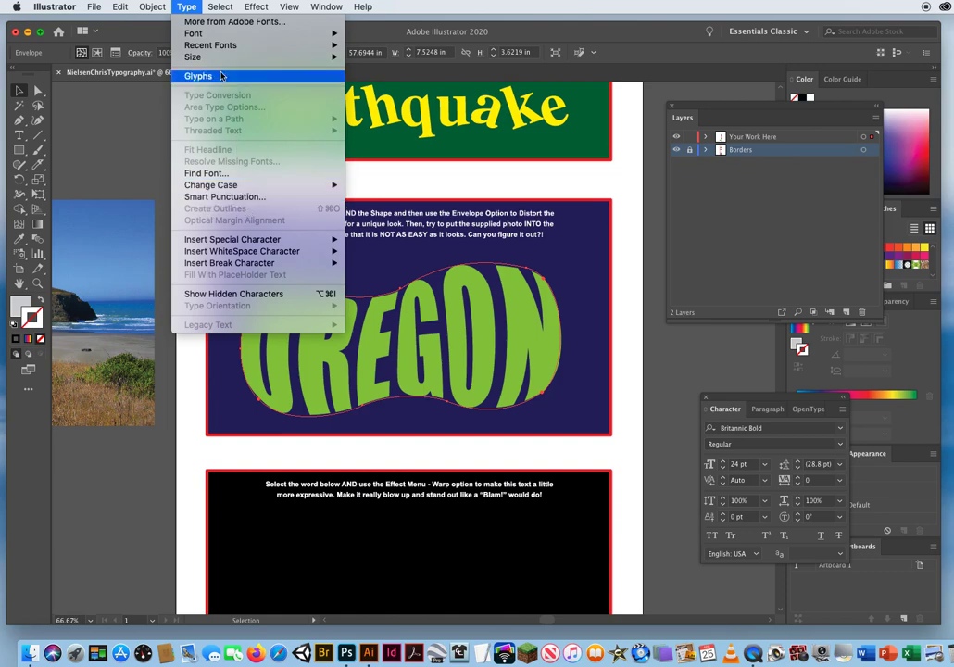
pyautogui.moveTo(152, 7)
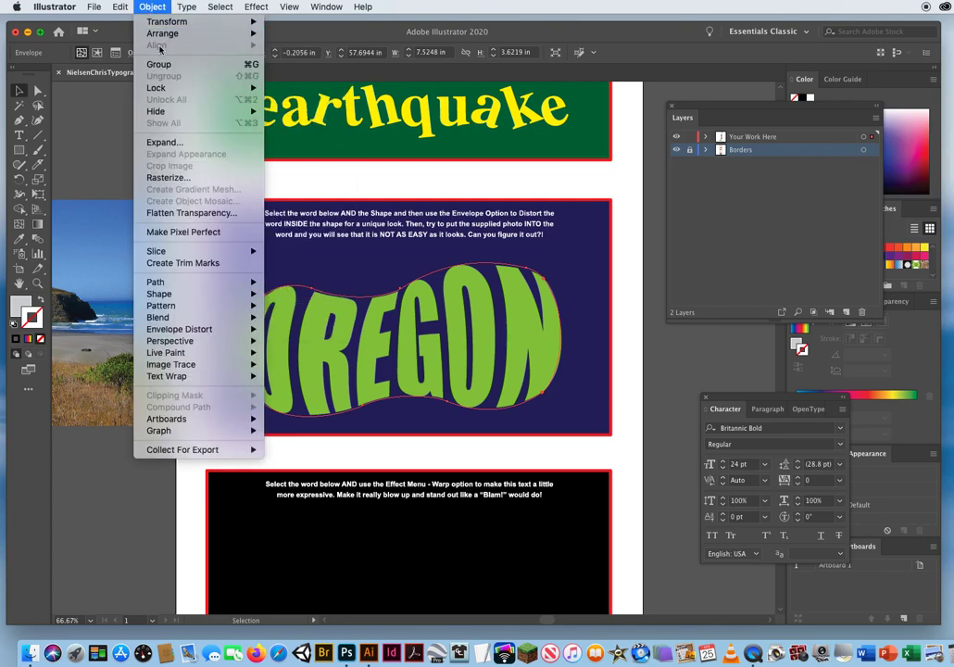
pyautogui.click(163, 143)
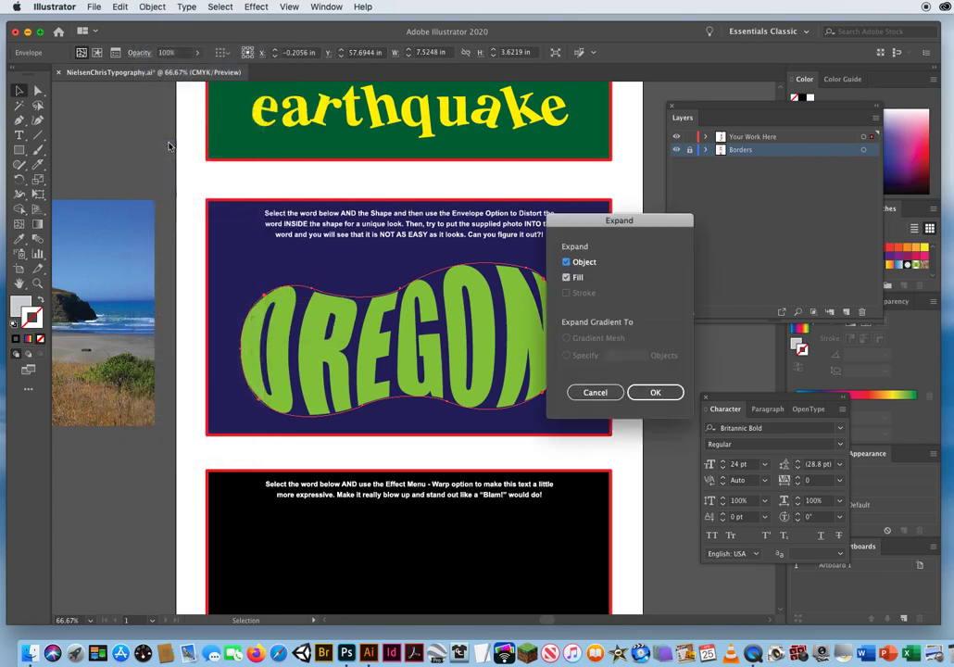
pyautogui.click(655, 392)
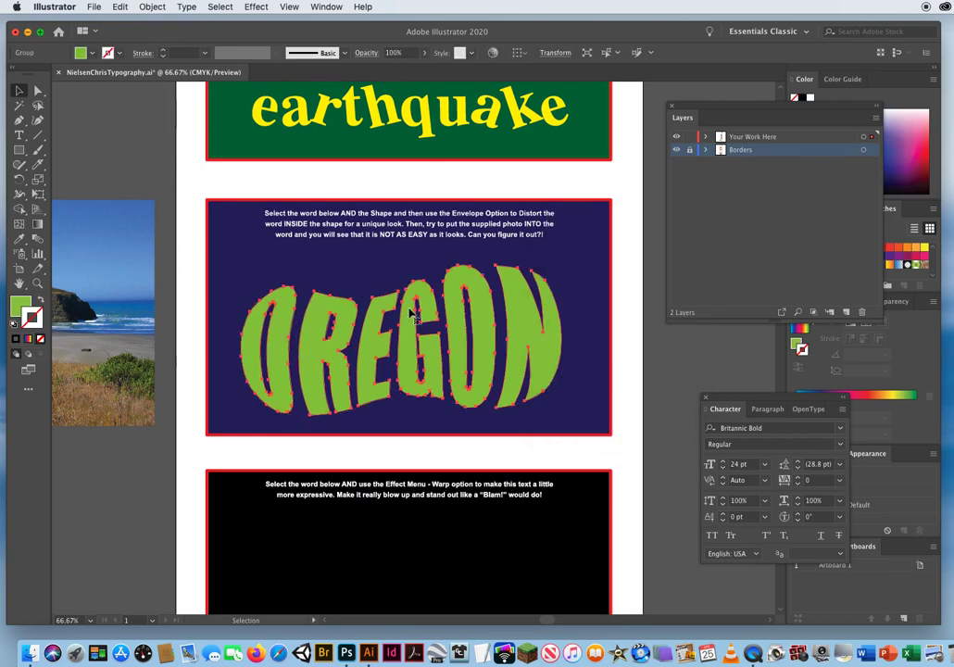
# Inspect the expanded OREGON letter outlines in Outline view, deselect them, and restore Preview.
pyautogui.click(289, 6)
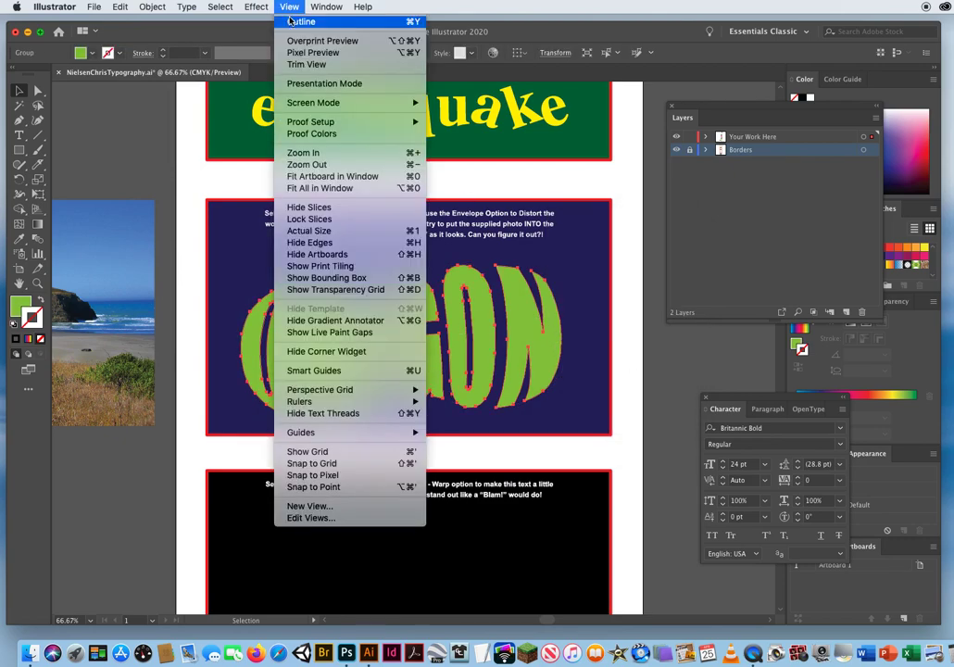
pyautogui.click(286, 28)
pyautogui.click(134, 491)
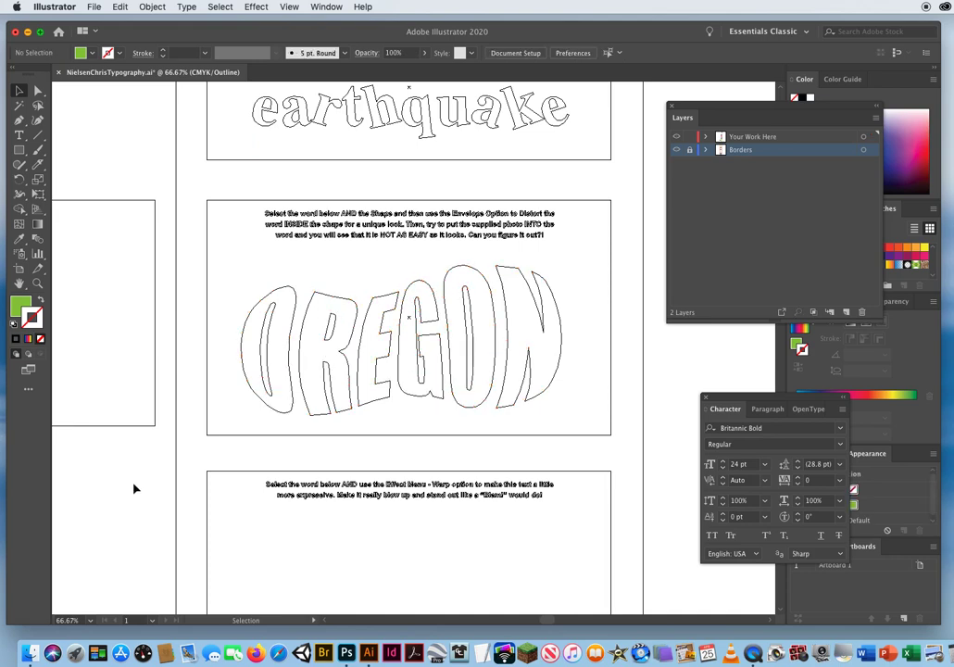
pyautogui.click(289, 8)
pyautogui.click(295, 21)
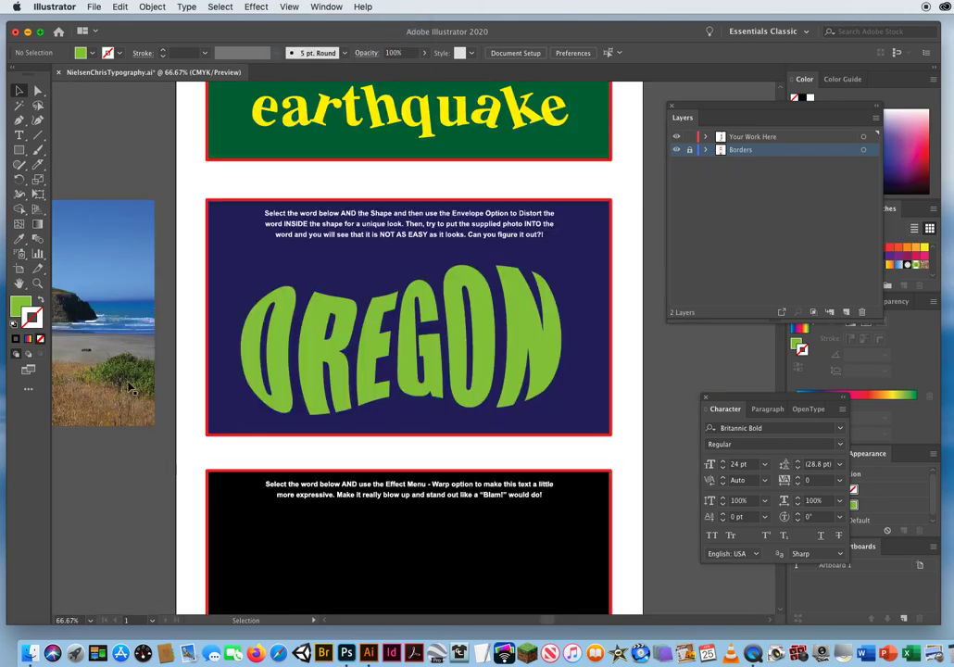
# Move the coast photo behind the expanded OREGON letters and select both the photo and the letters.
pyautogui.moveTo(81, 270); pyautogui.dragTo(529, 279)
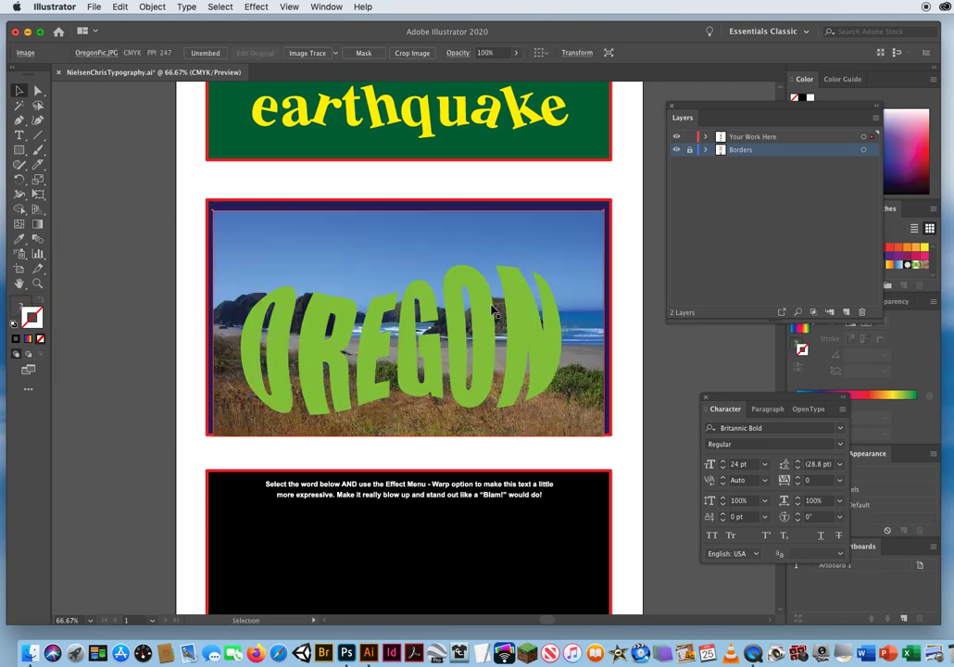
pyautogui.keyDown('shift'); pyautogui.click(316, 317); pyautogui.keyUp('shift')
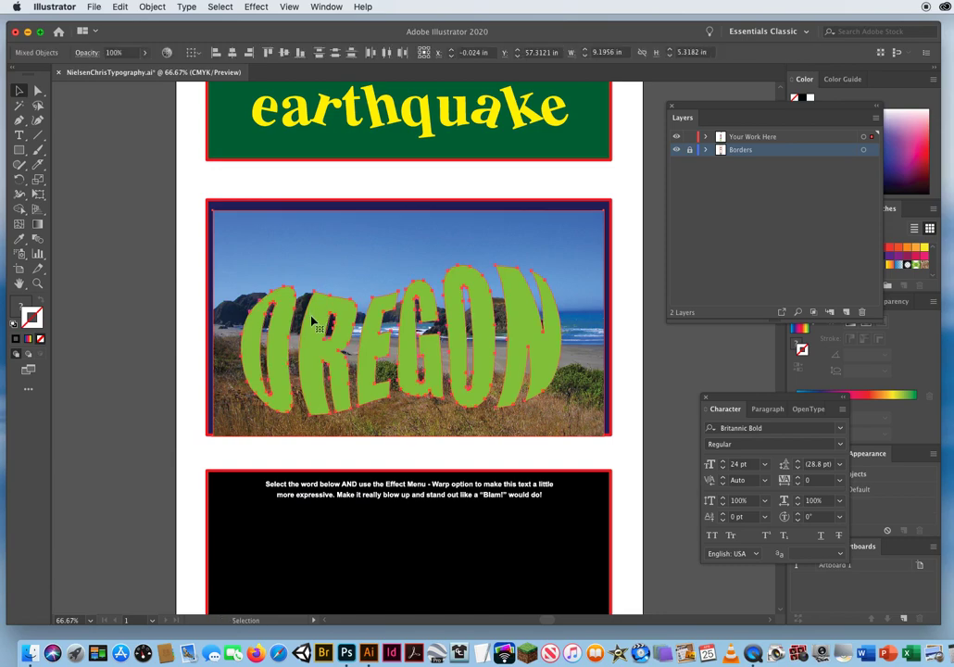
# Try to clip the coast photo with the grouped OREGON letters, and undo the clipping mask.
pyautogui.click(152, 7)
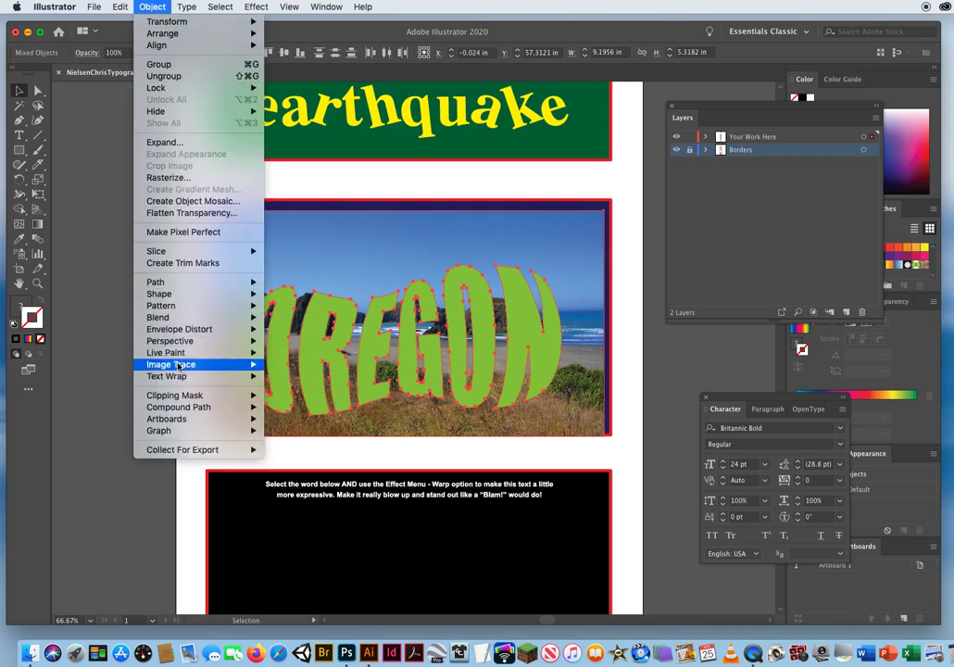
pyautogui.moveTo(180, 399)
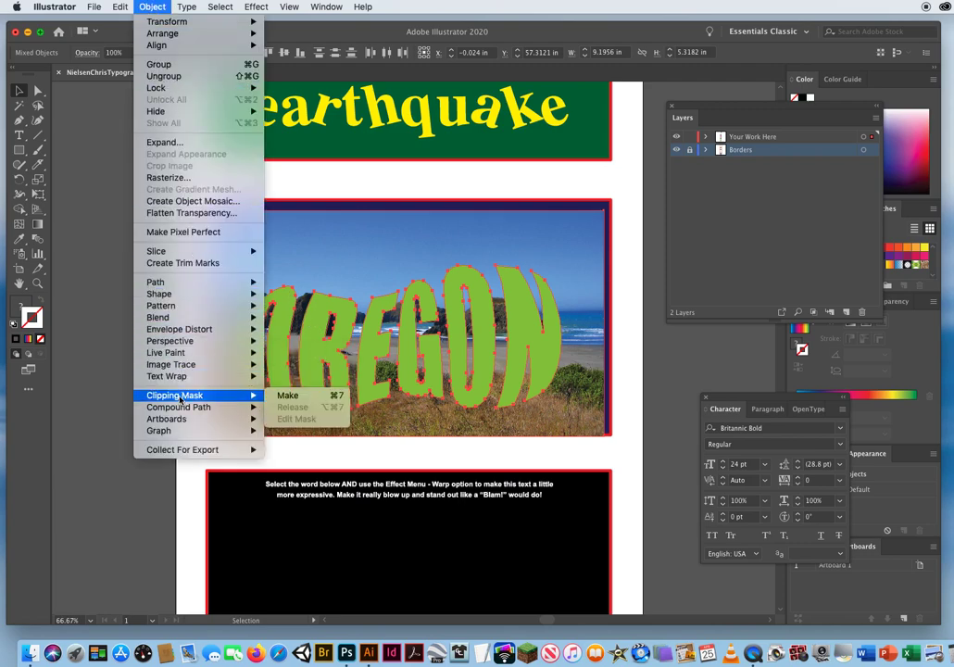
pyautogui.click(288, 396)
pyautogui.click(145, 281)
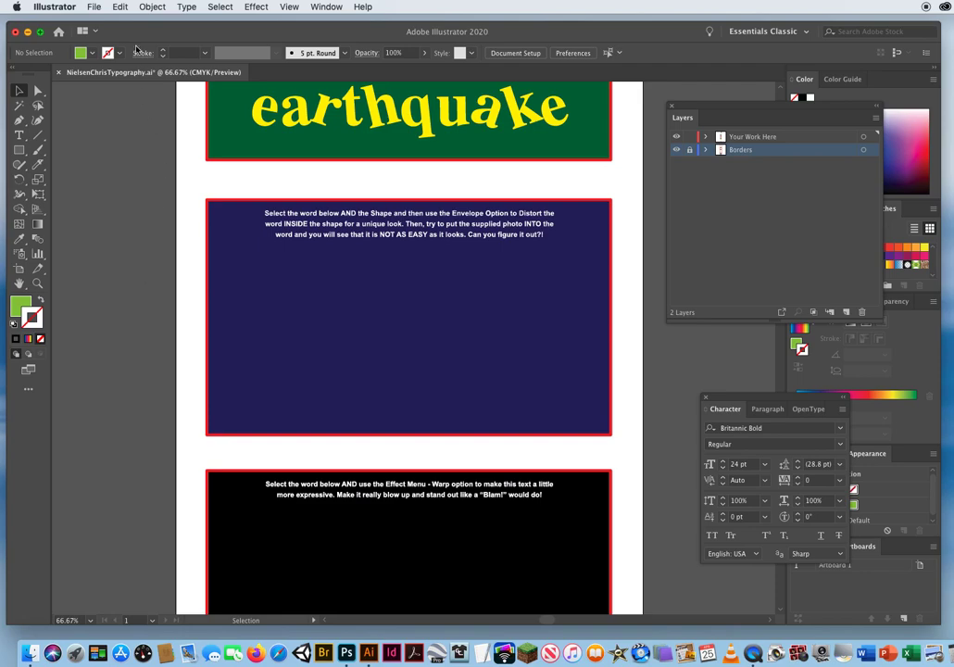
pyautogui.click(119, 7)
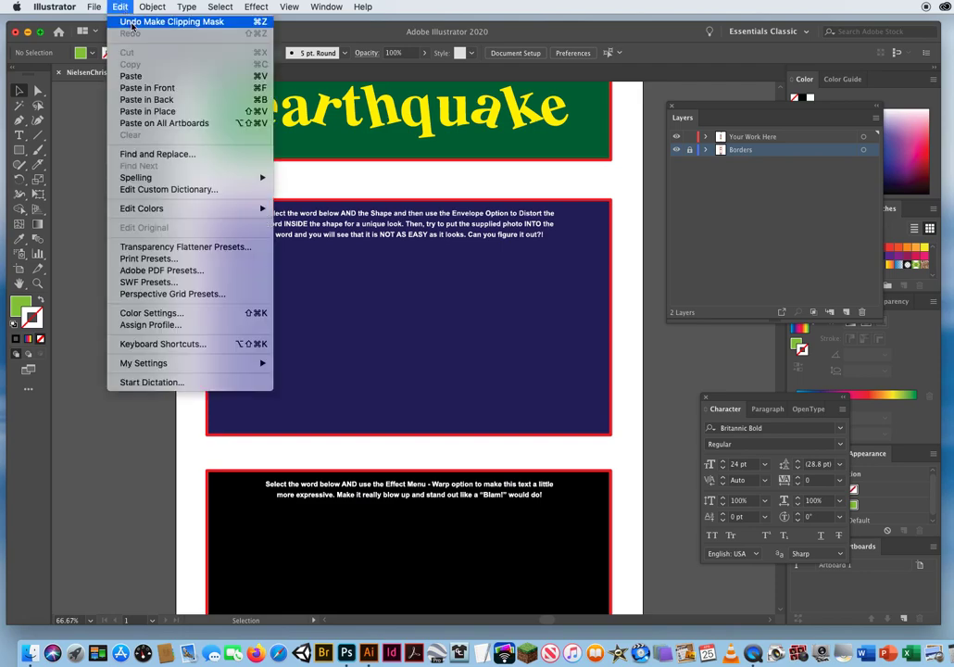
pyautogui.click(132, 22)
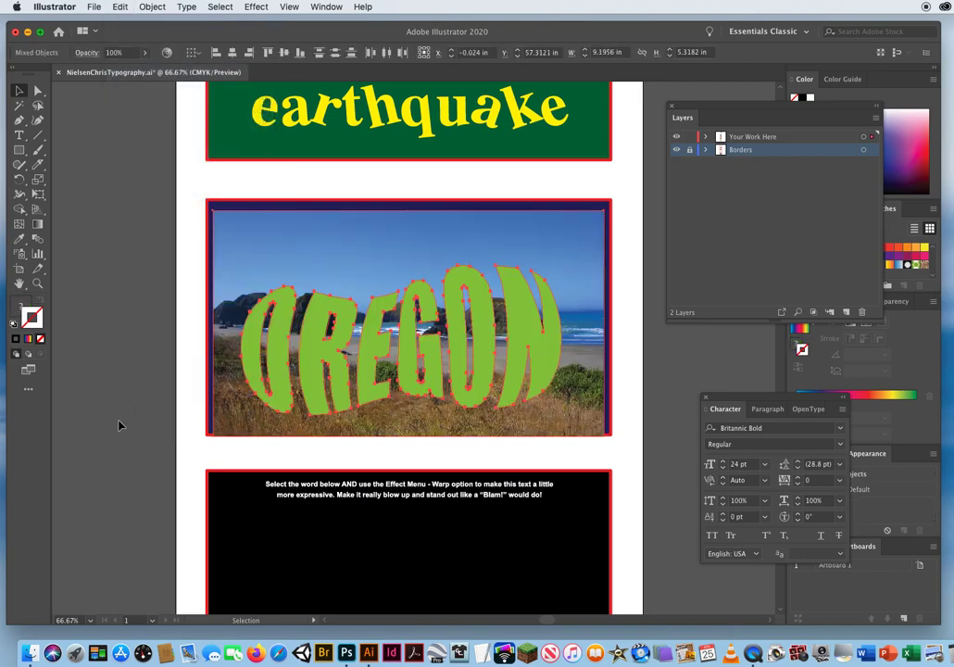
# Move the coast photo off the artboard beside the OREGON exercise, and deselect the letters.
pyautogui.click(144, 215)
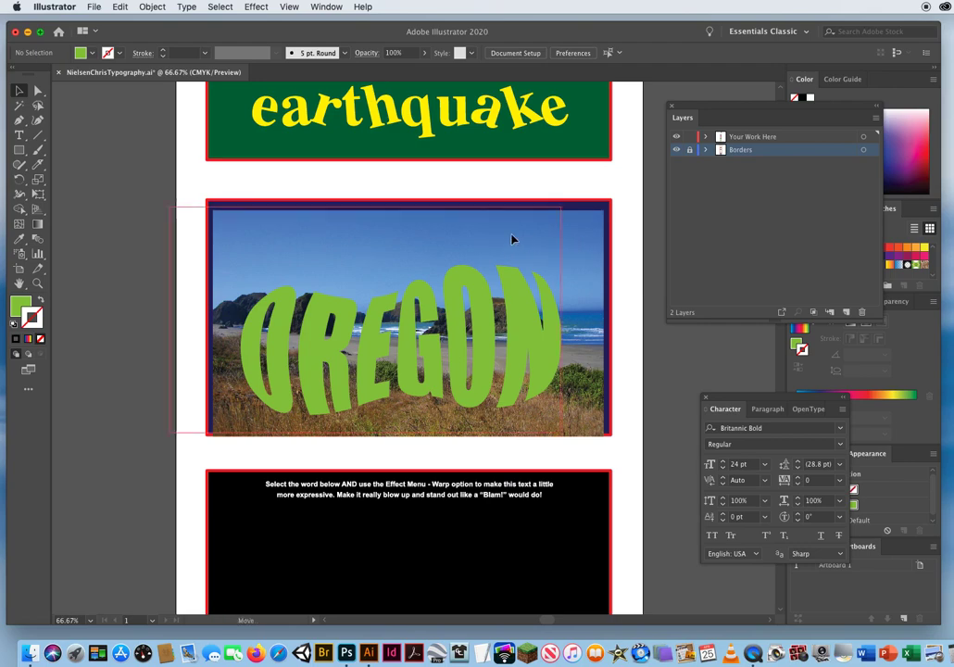
pyautogui.moveTo(512, 240); pyautogui.dragTo(125, 242)
pyautogui.click(179, 314)
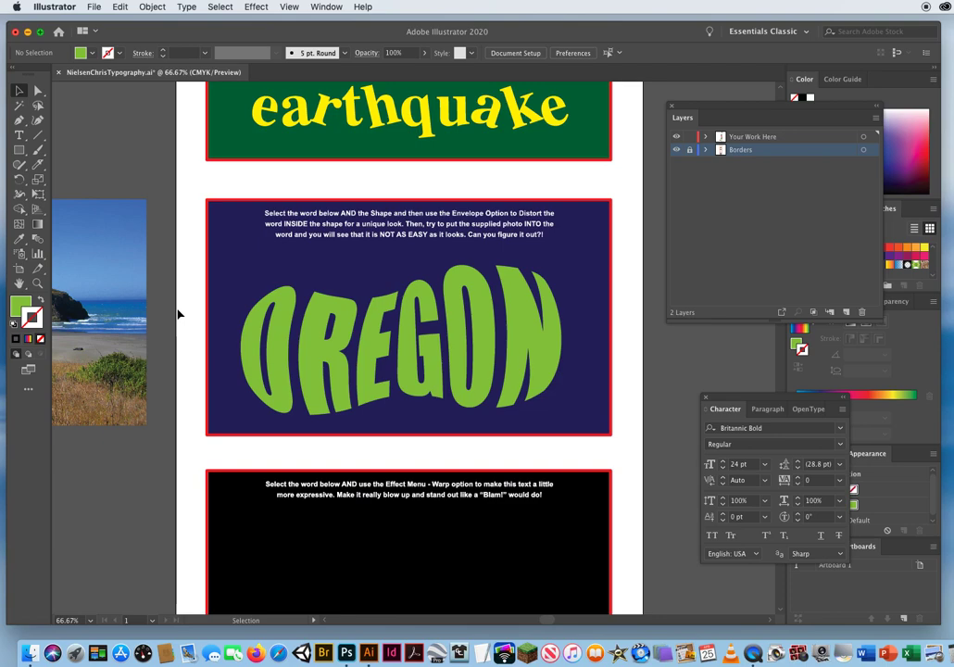
pyautogui.click(287, 309)
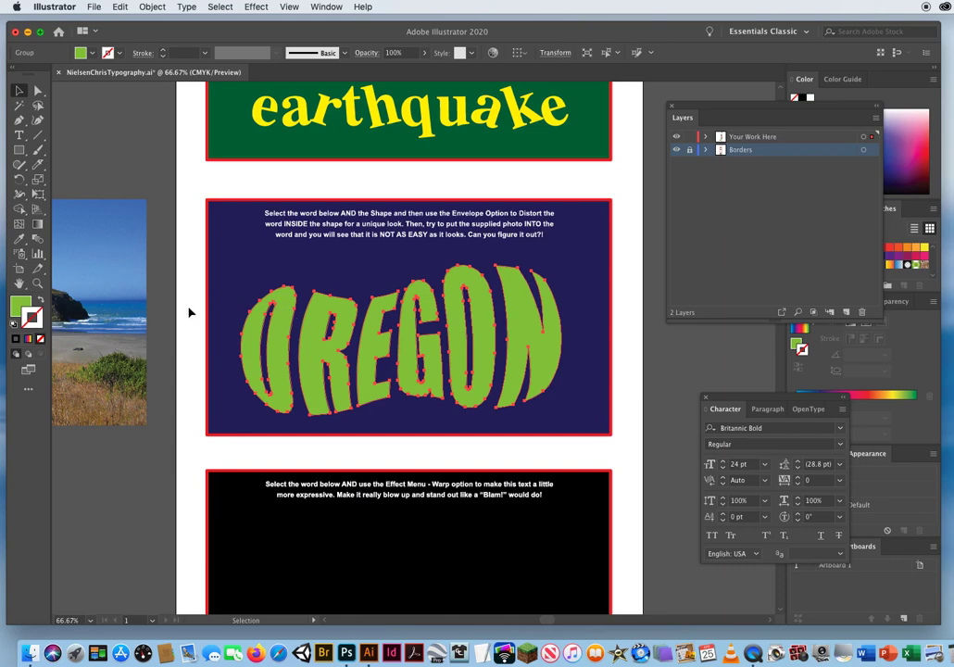
pyautogui.click(222, 329)
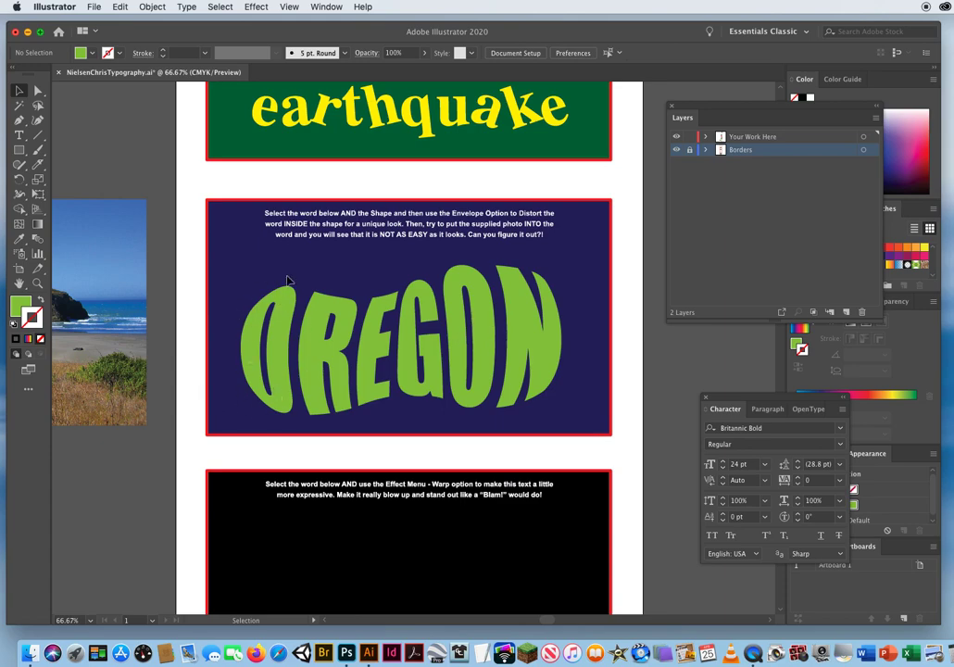
pyautogui.click(152, 7)
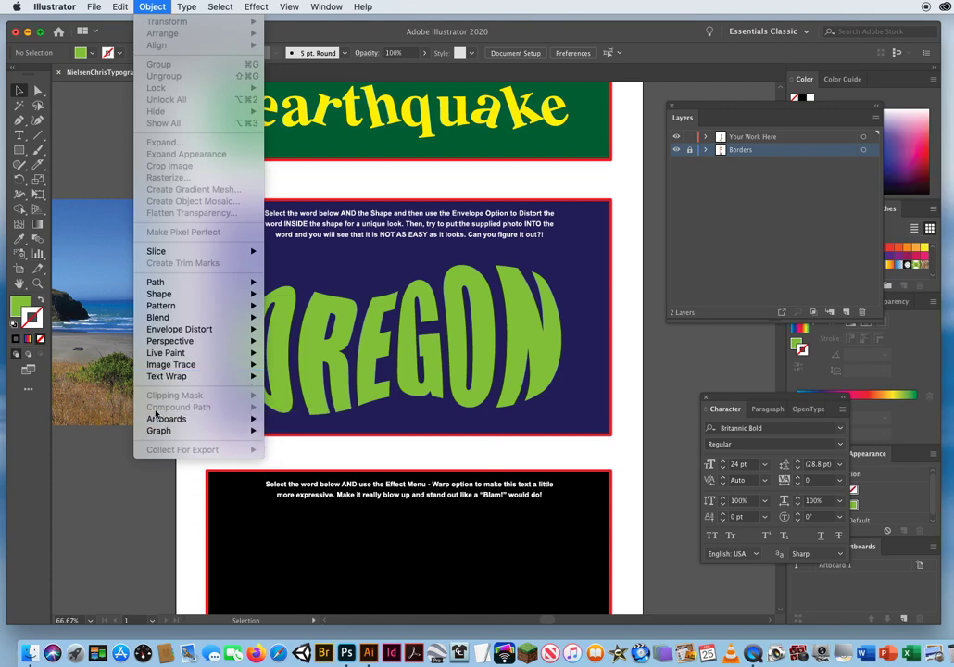
pyautogui.click(104, 468)
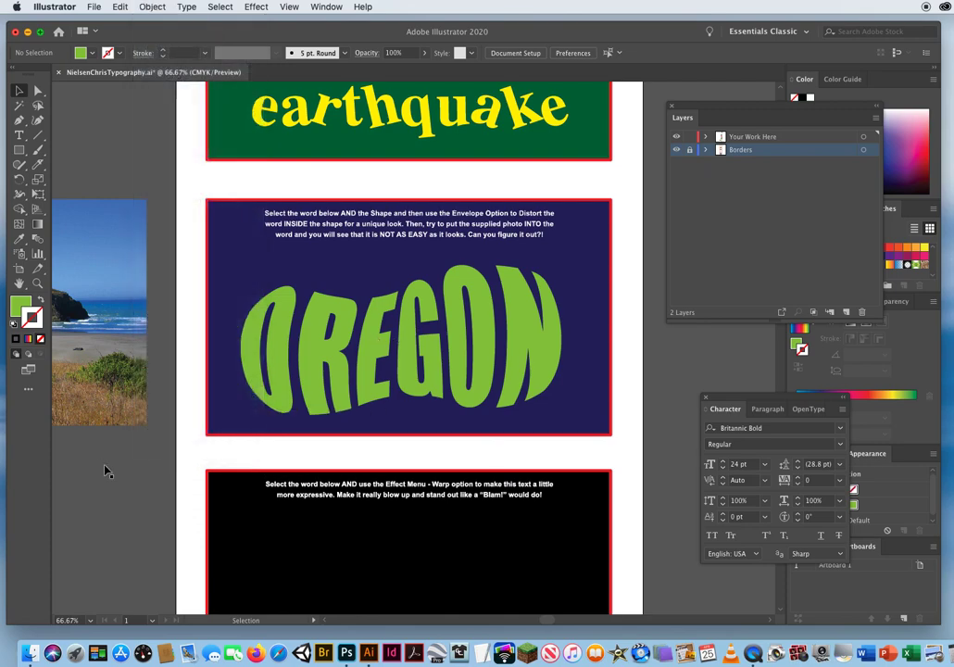
pyautogui.click(152, 6)
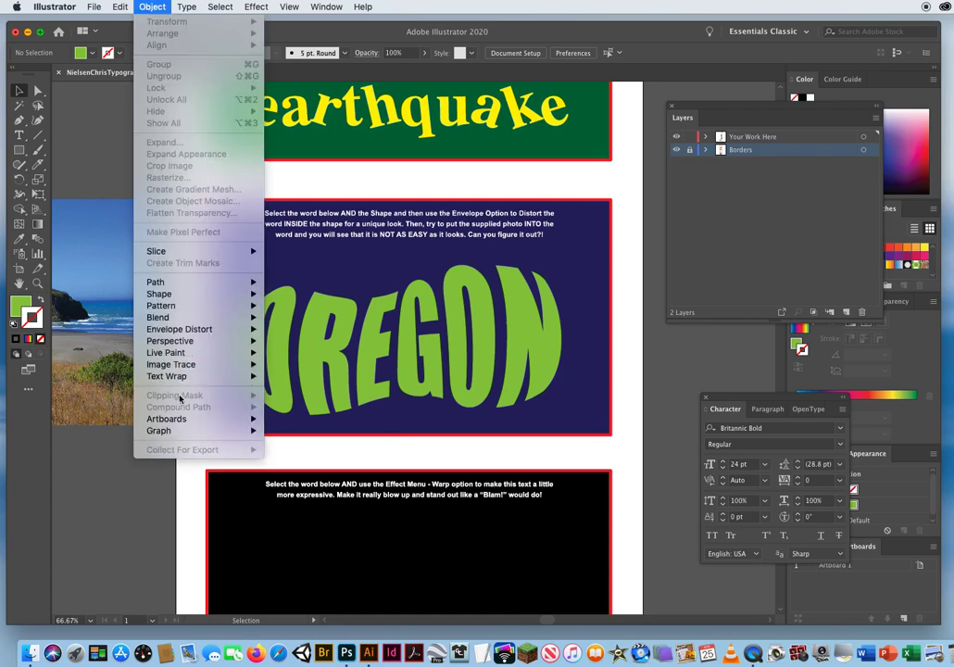
pyautogui.click(120, 478)
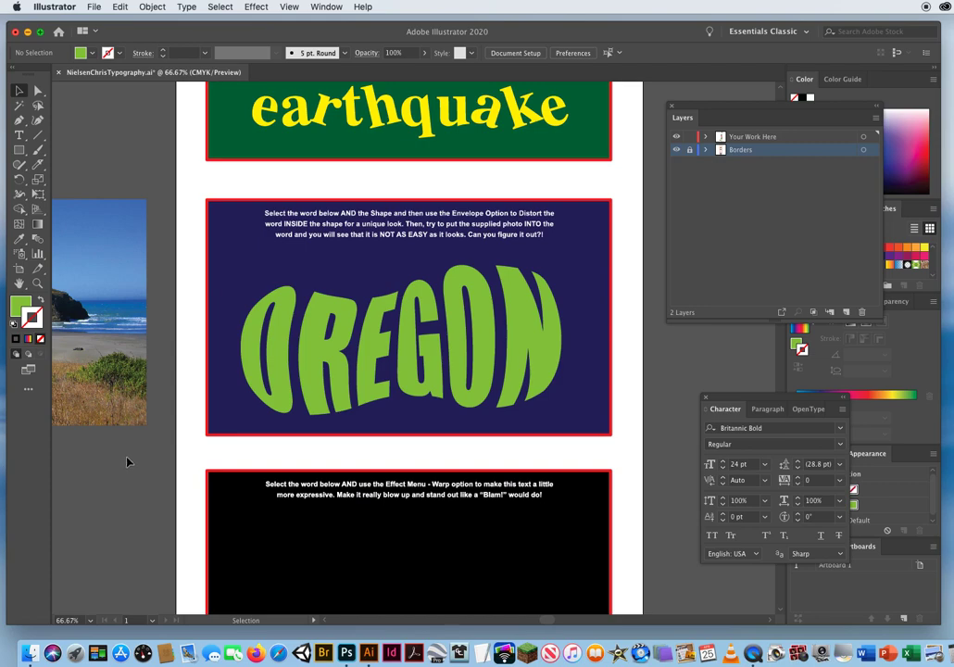
pyautogui.click(284, 317)
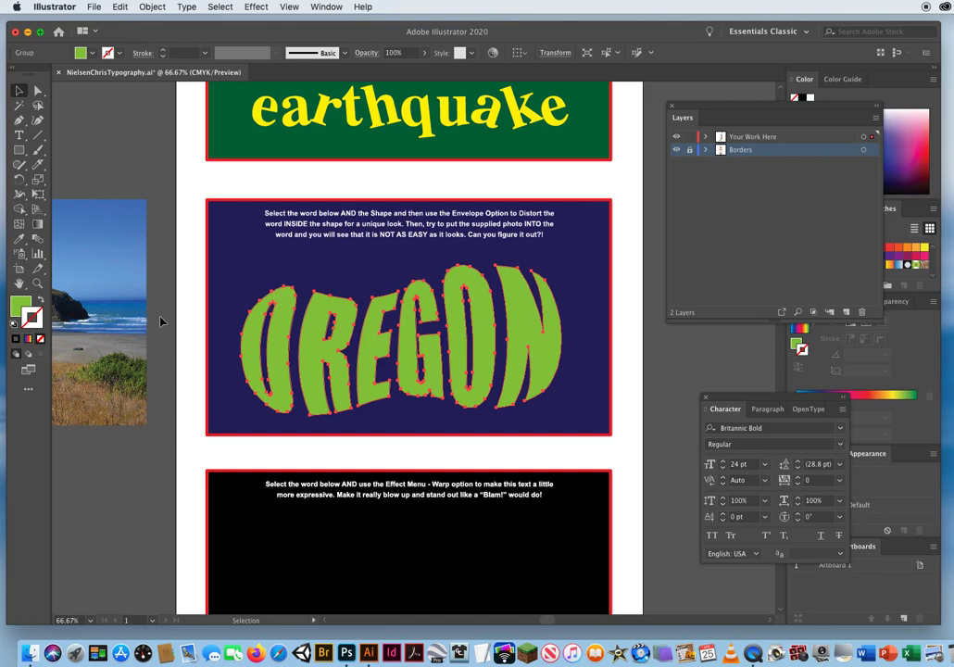
pyautogui.click(279, 273)
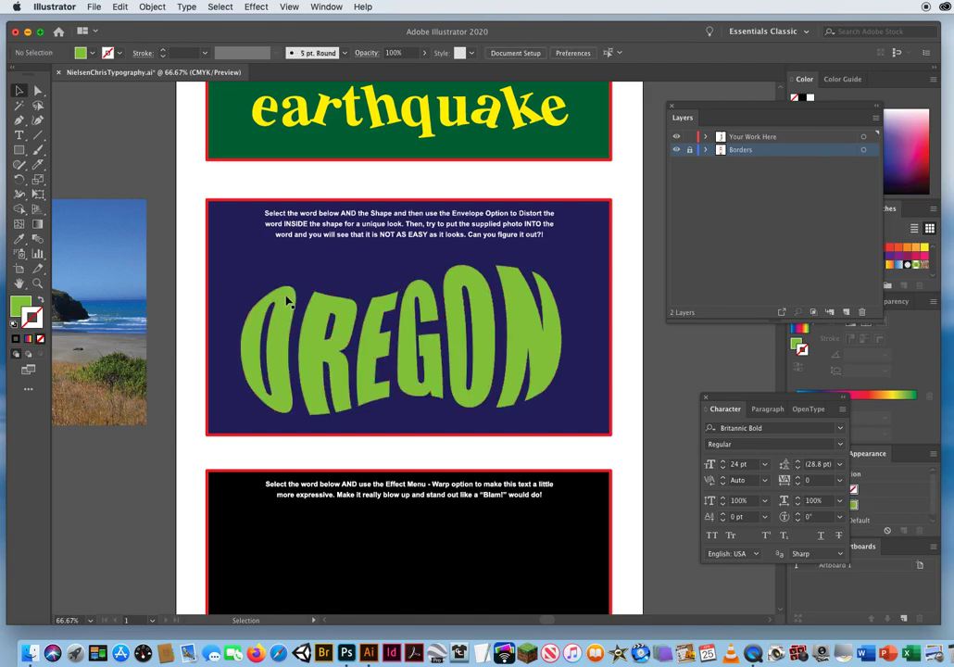
# Release the compound paths in the OREGON letter group, and make all the letters into a single compound path.
pyautogui.click(288, 301)
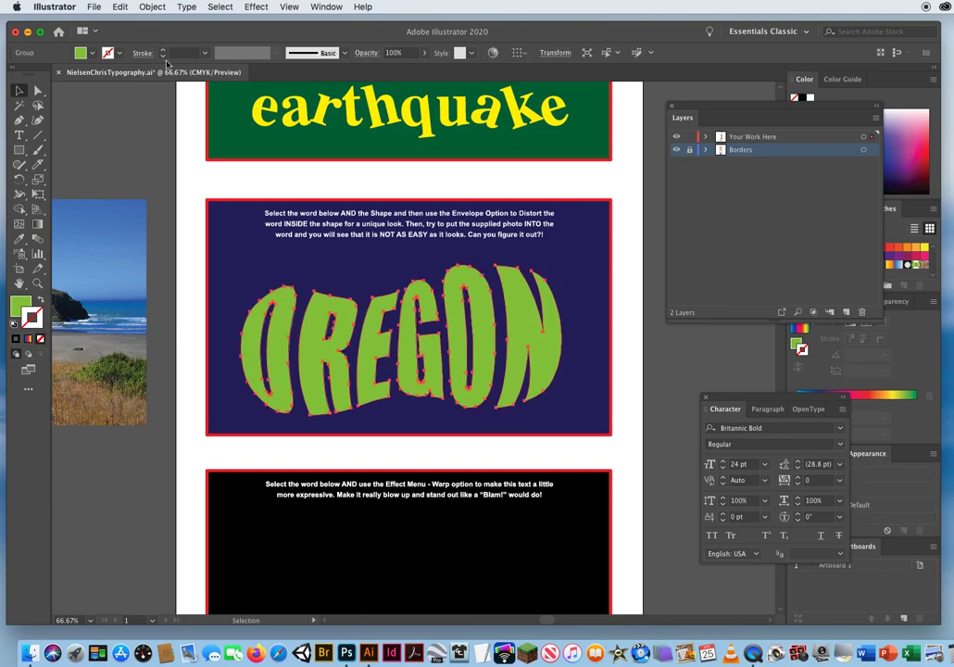
pyautogui.click(152, 7)
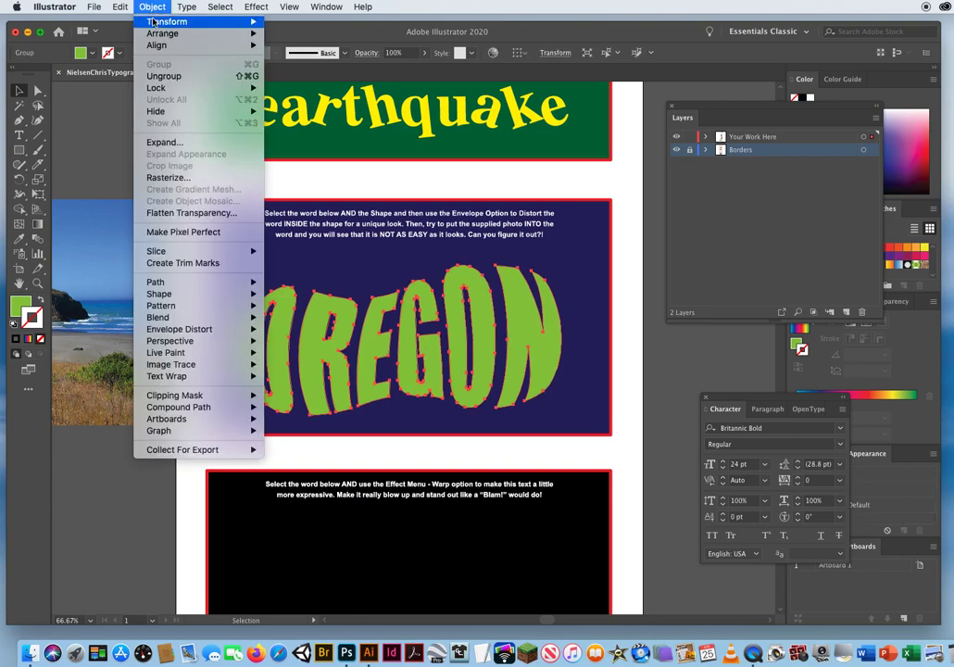
pyautogui.moveTo(197, 411)
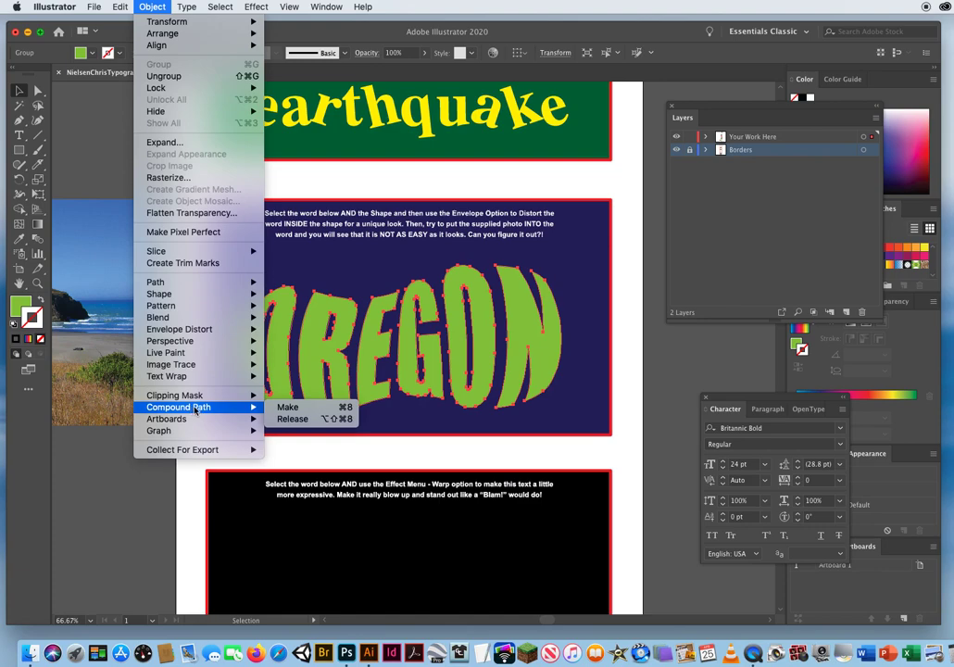
pyautogui.click(290, 418)
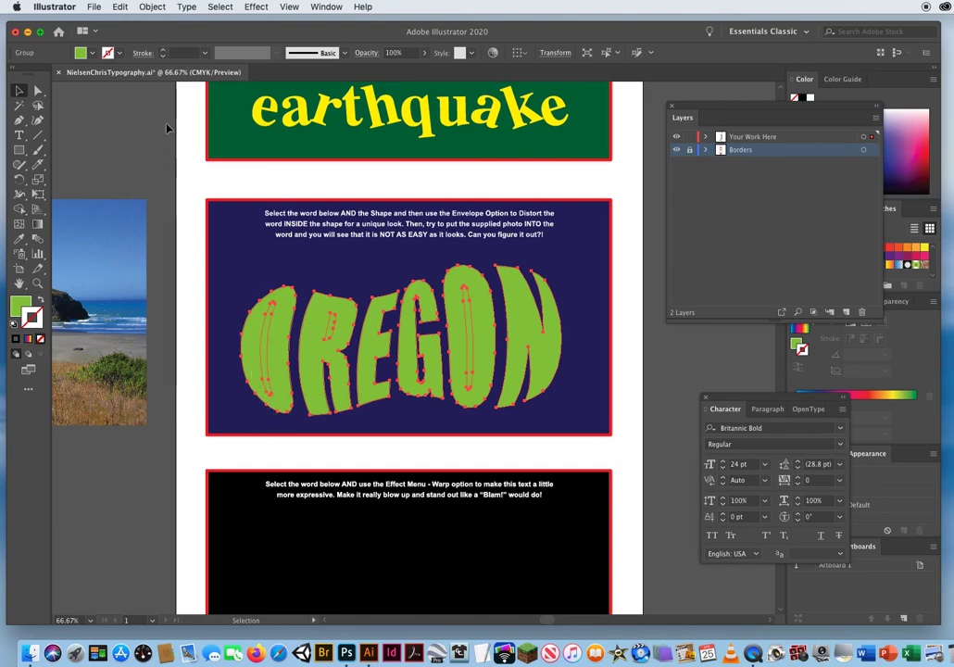
pyautogui.click(153, 7)
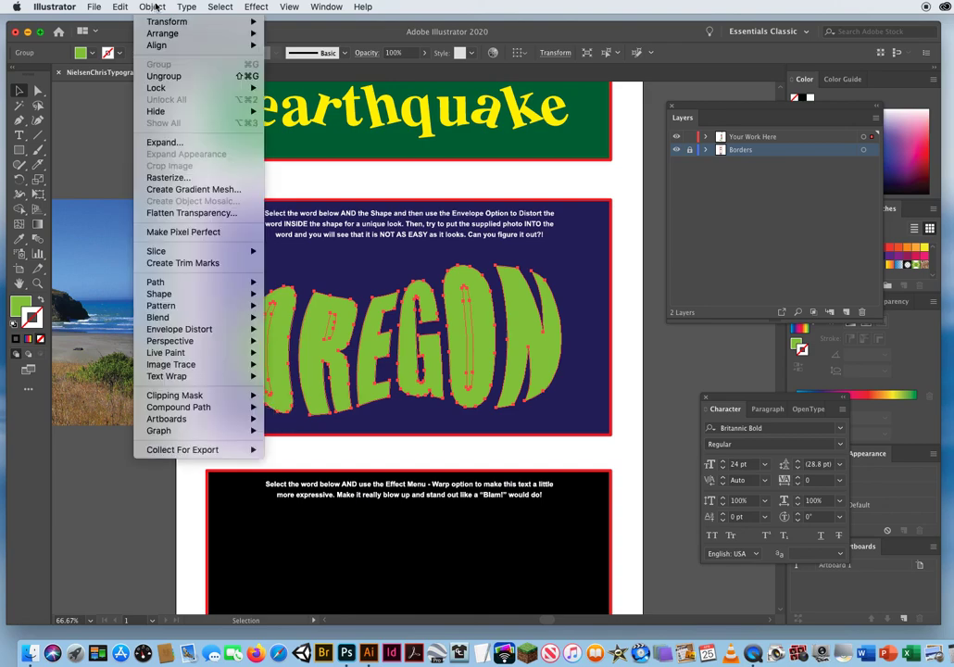
pyautogui.moveTo(192, 409)
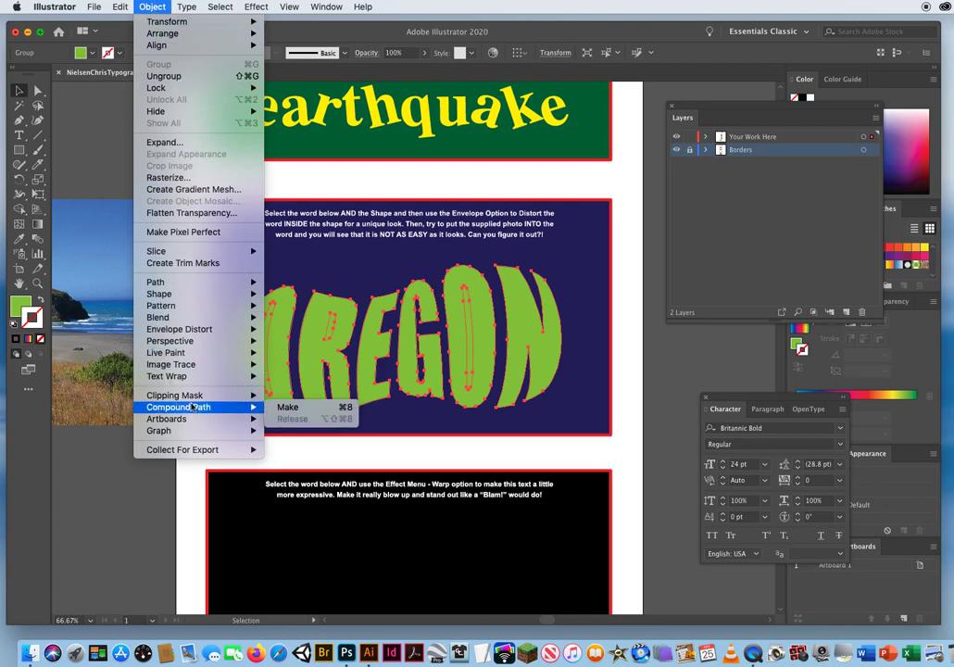
pyautogui.click(288, 407)
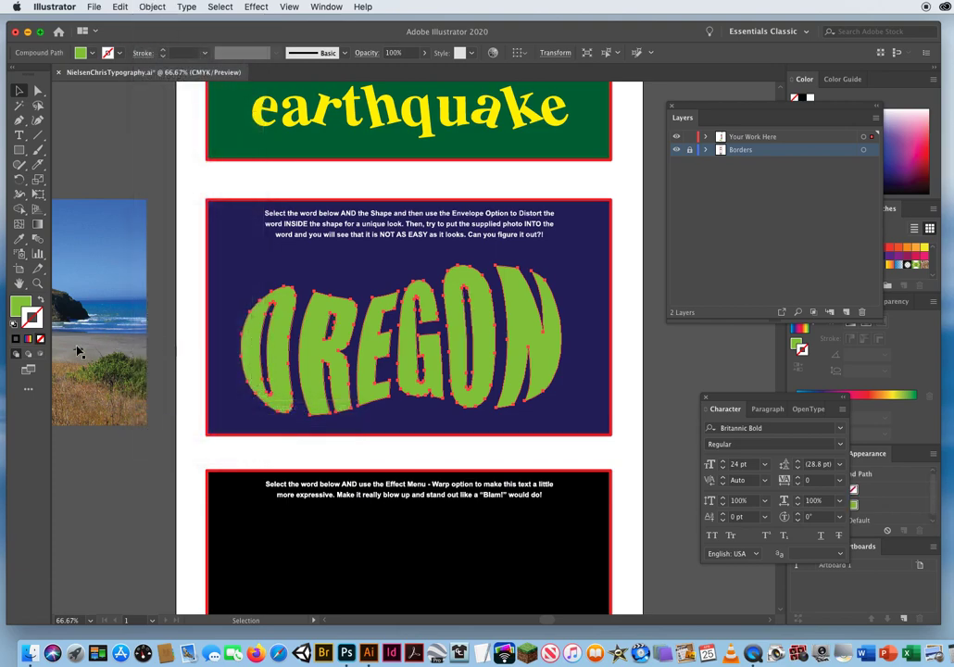
# Move the coast photo back behind OREGON and clip it with the compound-path letters using a clipping mask.
pyautogui.moveTo(77, 352); pyautogui.dragTo(528, 361)
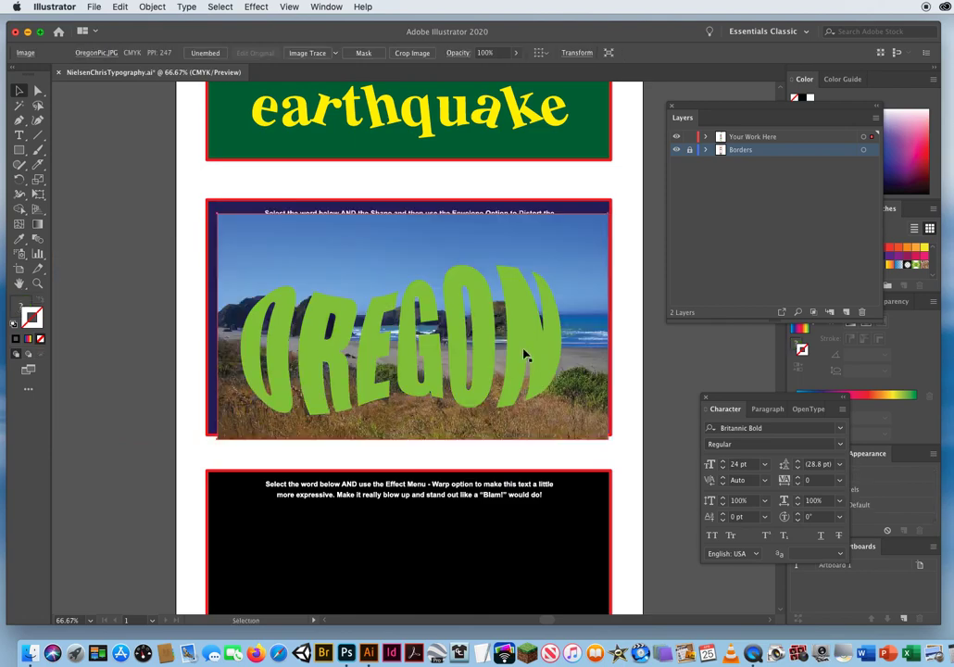
pyautogui.keyDown('shift'); pyautogui.click(278, 306); pyautogui.keyUp('shift')
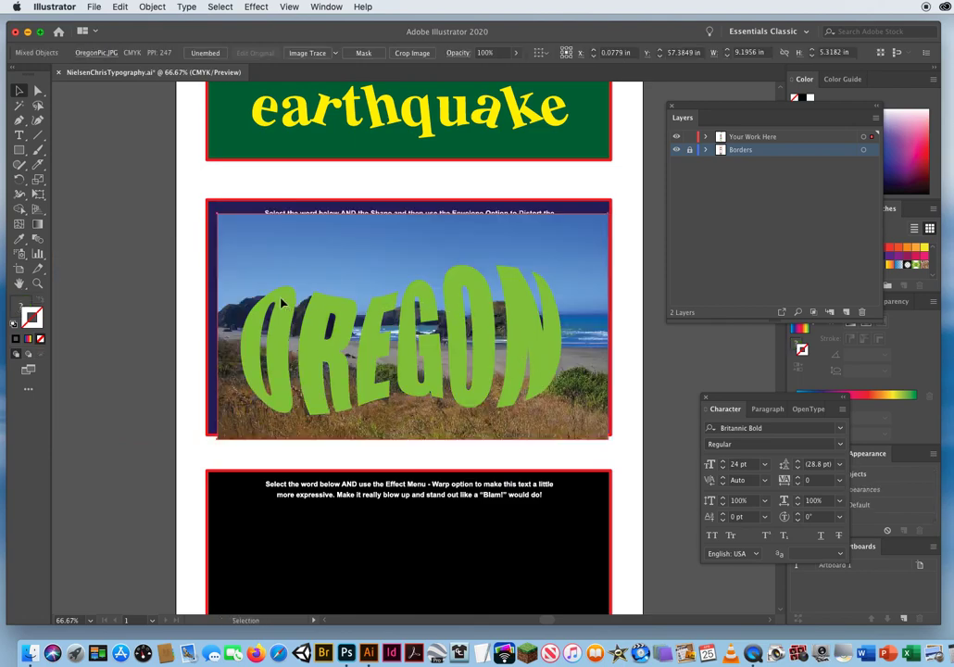
pyautogui.click(151, 7)
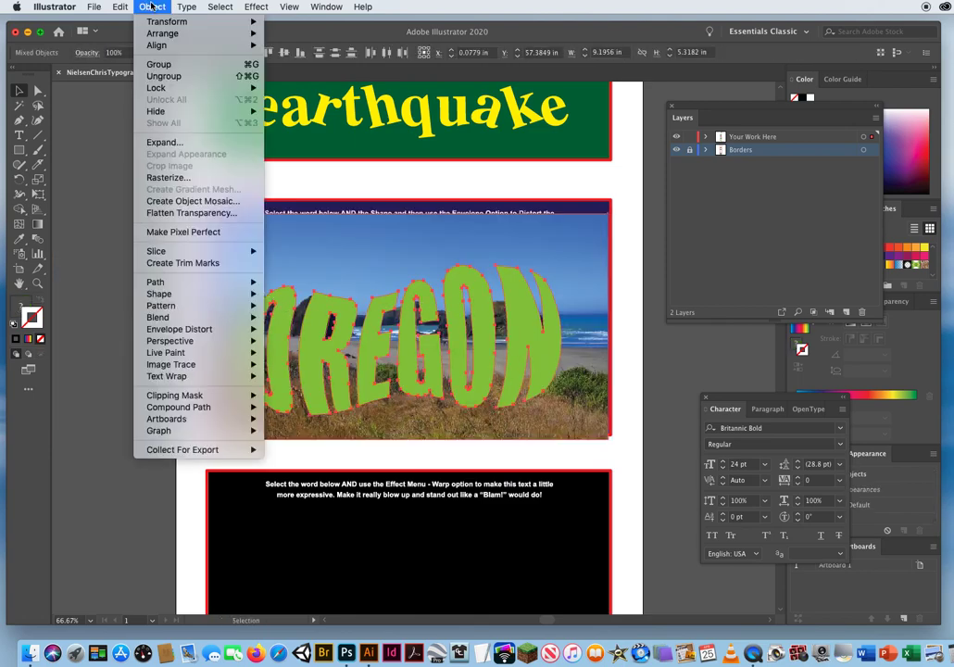
pyautogui.moveTo(185, 394)
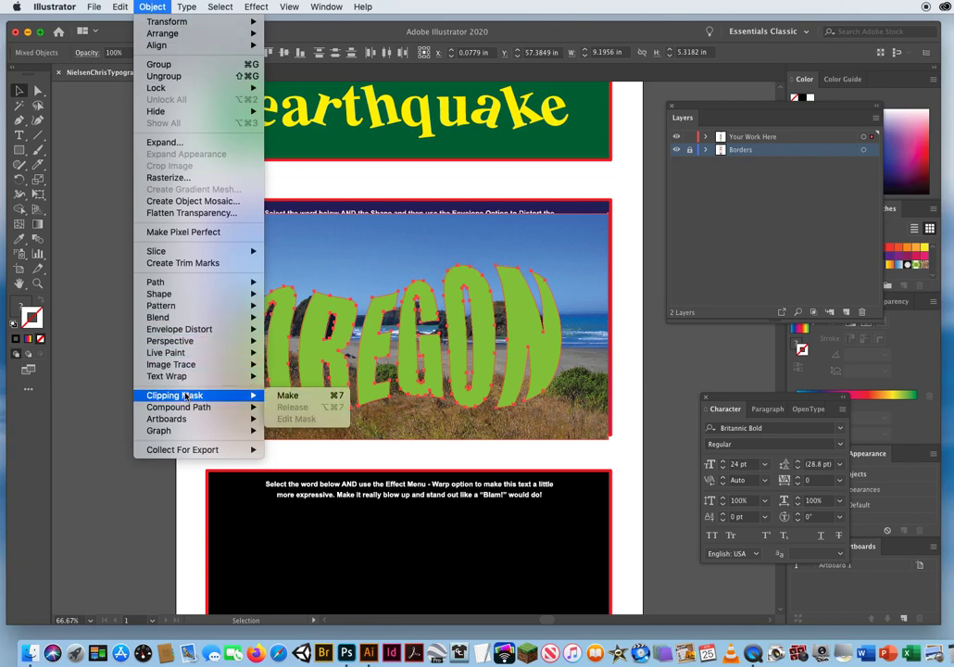
pyautogui.click(287, 395)
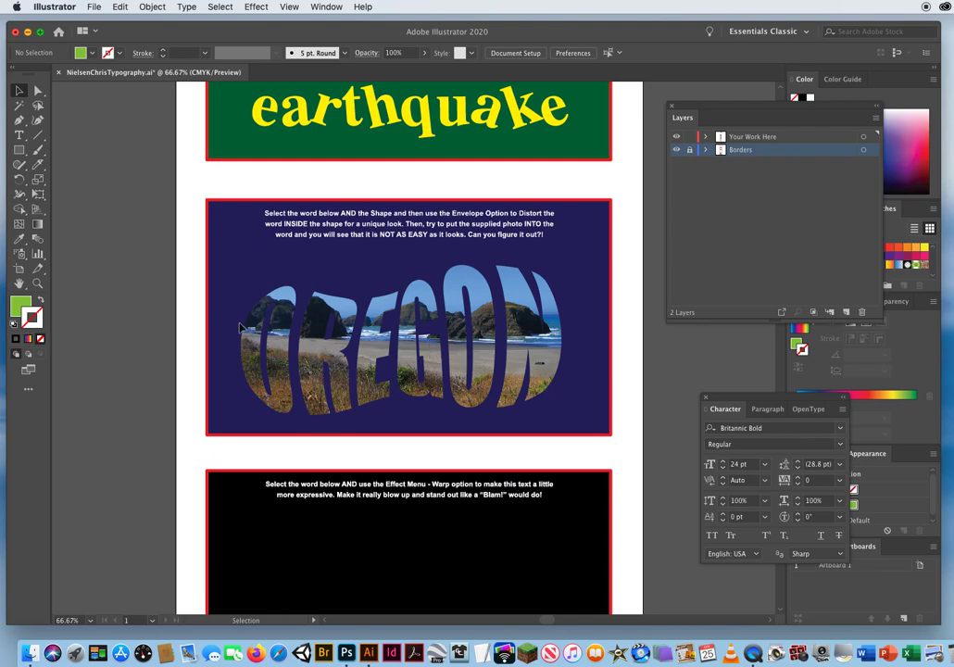
# Give the photo-filled OREGON letters a white 2 pt stroke, deselect them, and save the document.
pyautogui.click(522, 301)
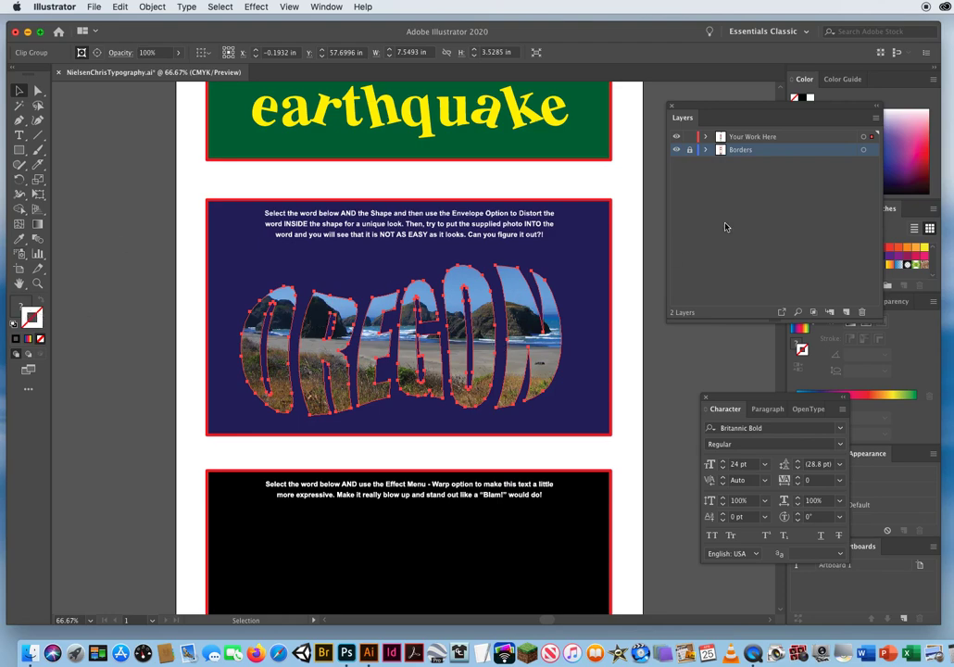
pyautogui.moveTo(750, 111); pyautogui.dragTo(606, 101)
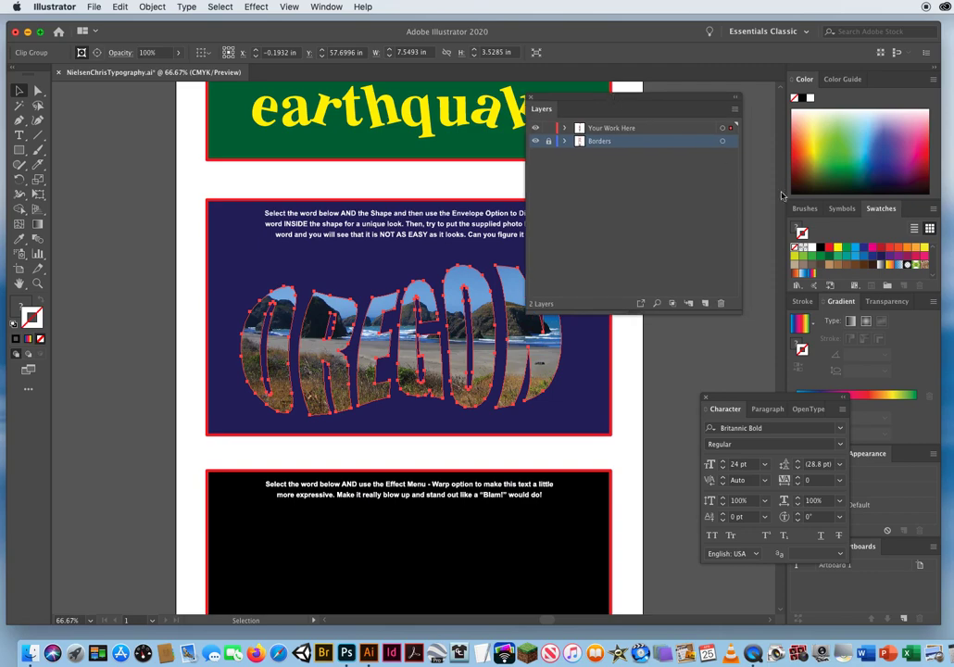
pyautogui.click(811, 246)
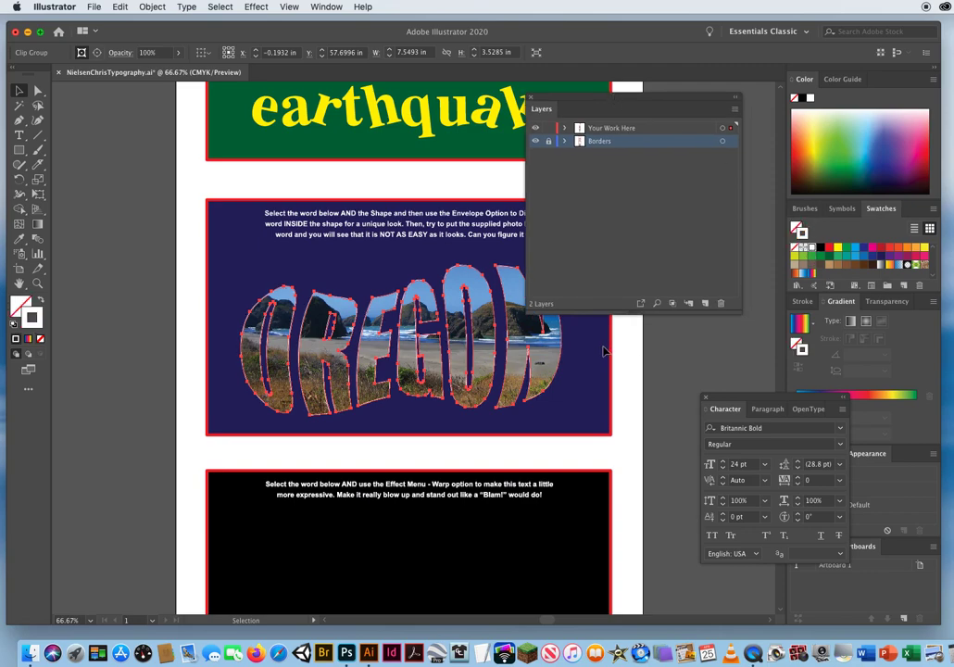
pyautogui.click(800, 302)
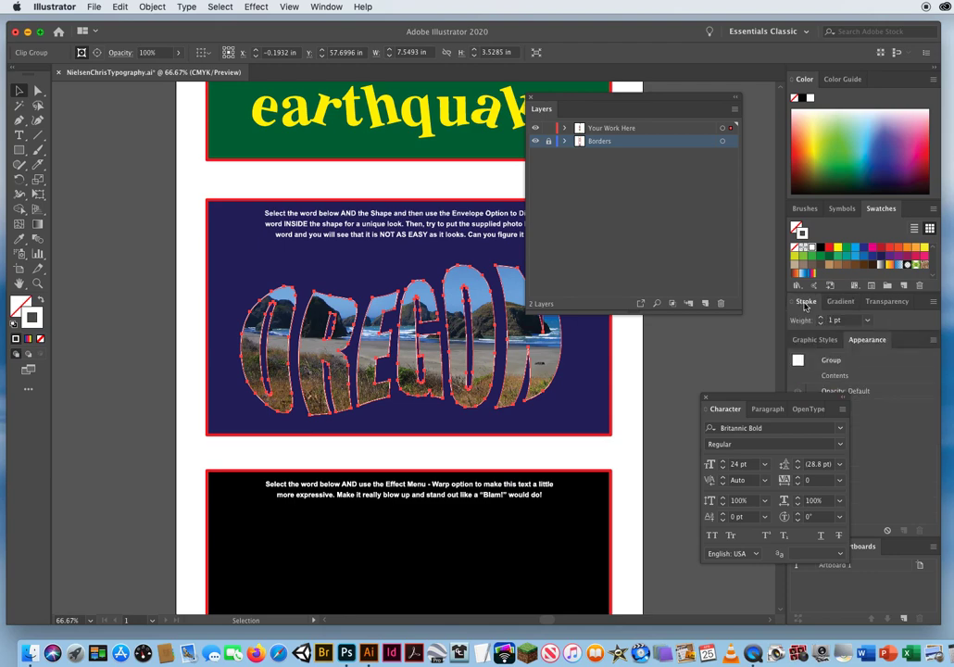
pyautogui.click(624, 352)
pyautogui.moveTo(575, 93); pyautogui.dragTo(684, 94)
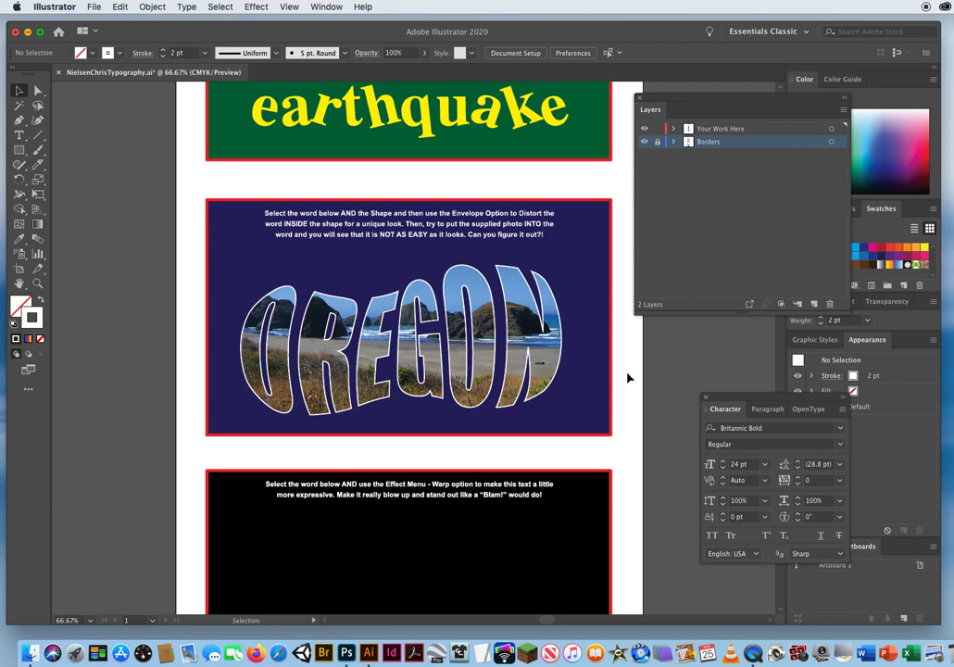
pyautogui.press('a')
pyautogui.press('super+s')
# Apply a horizontal Bulge warp effect with a 77% bend to the BLAM! text in the black exercise box.
pyautogui.moveTo(414, 452); pyautogui.dragTo(368, 186)
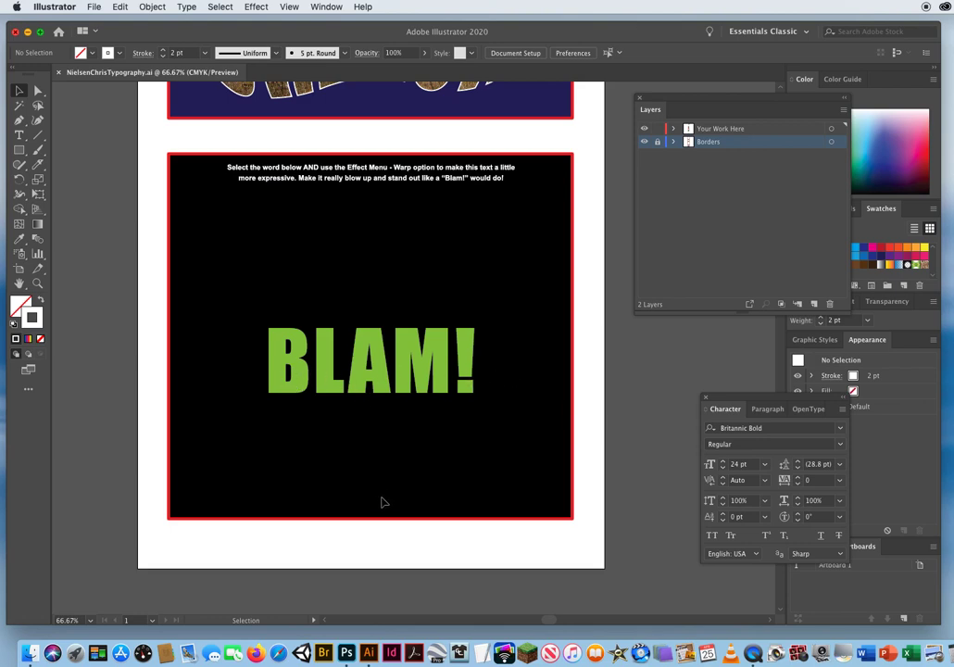
pyautogui.click(365, 390)
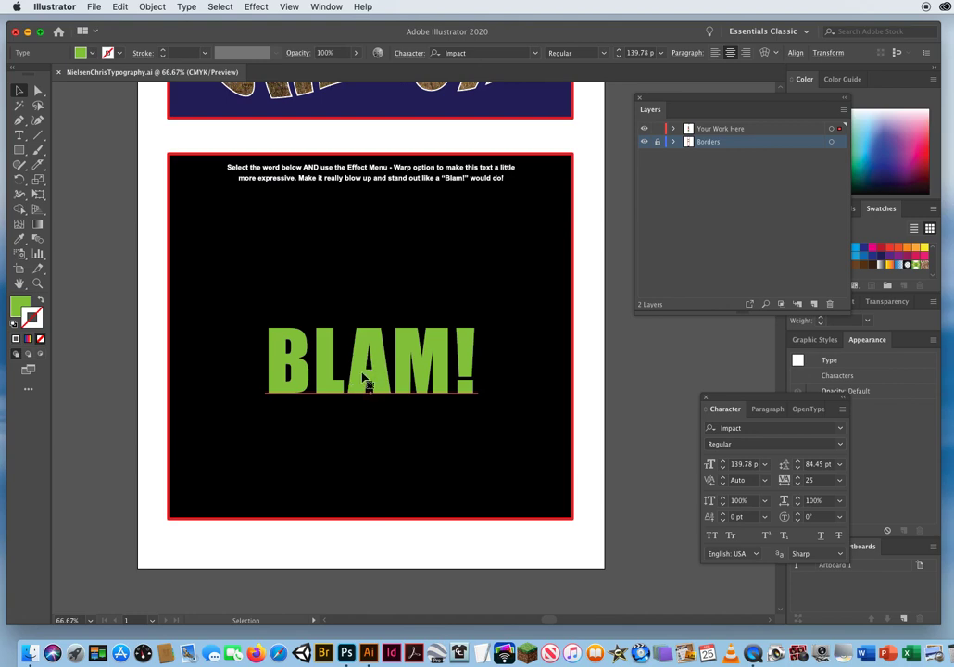
pyautogui.click(261, 8)
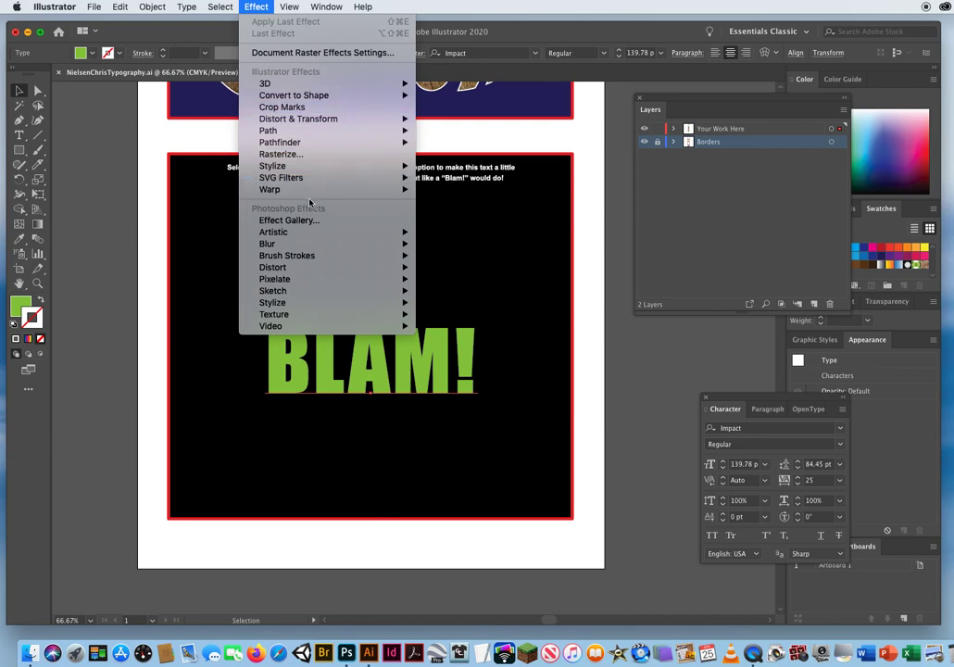
pyautogui.moveTo(279, 194)
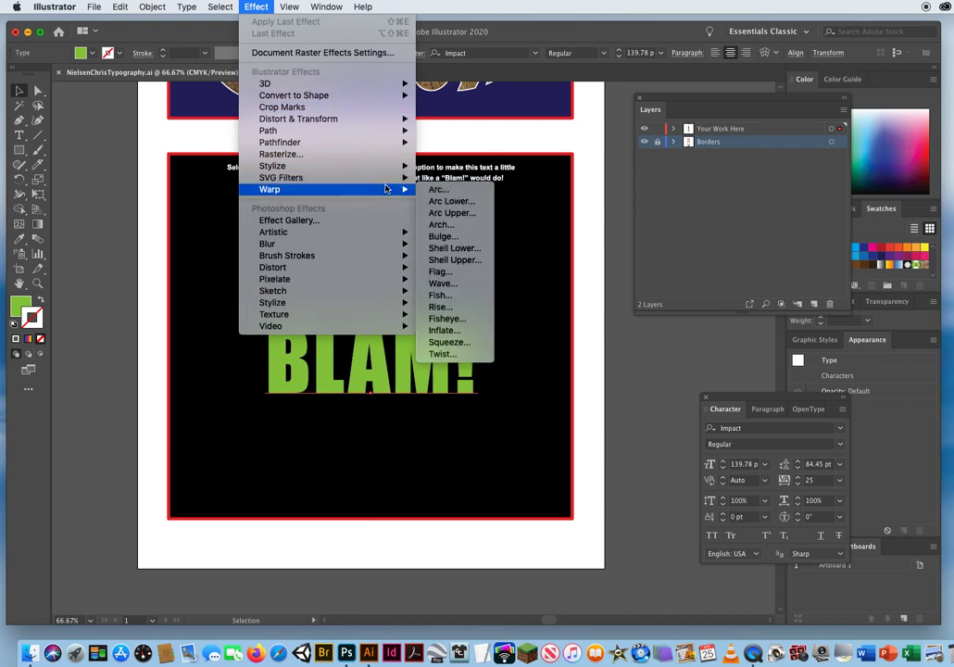
pyautogui.click(445, 238)
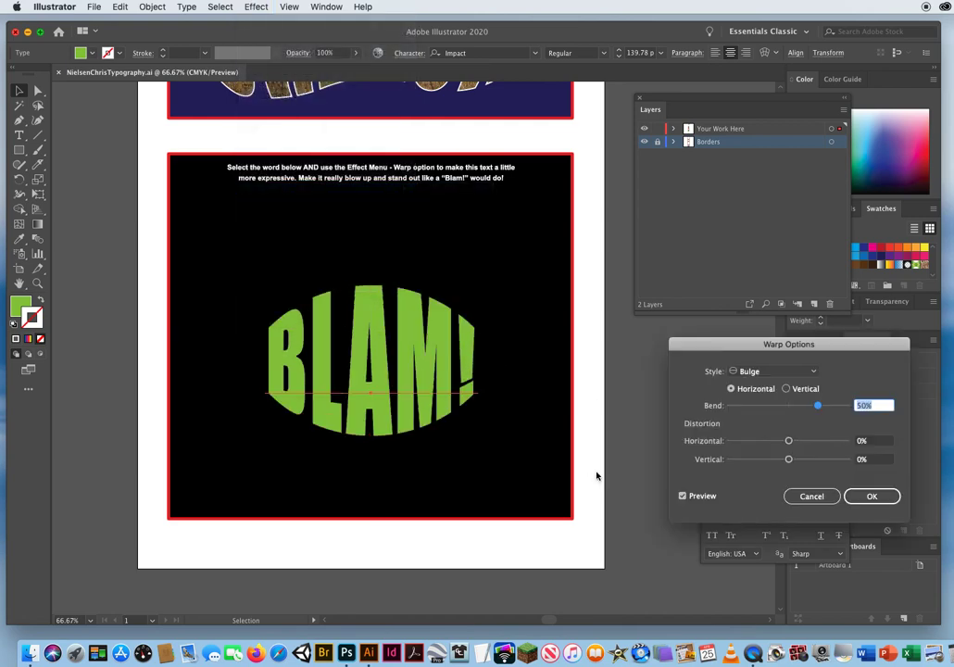
pyautogui.moveTo(659, 339); pyautogui.dragTo(625, 229)
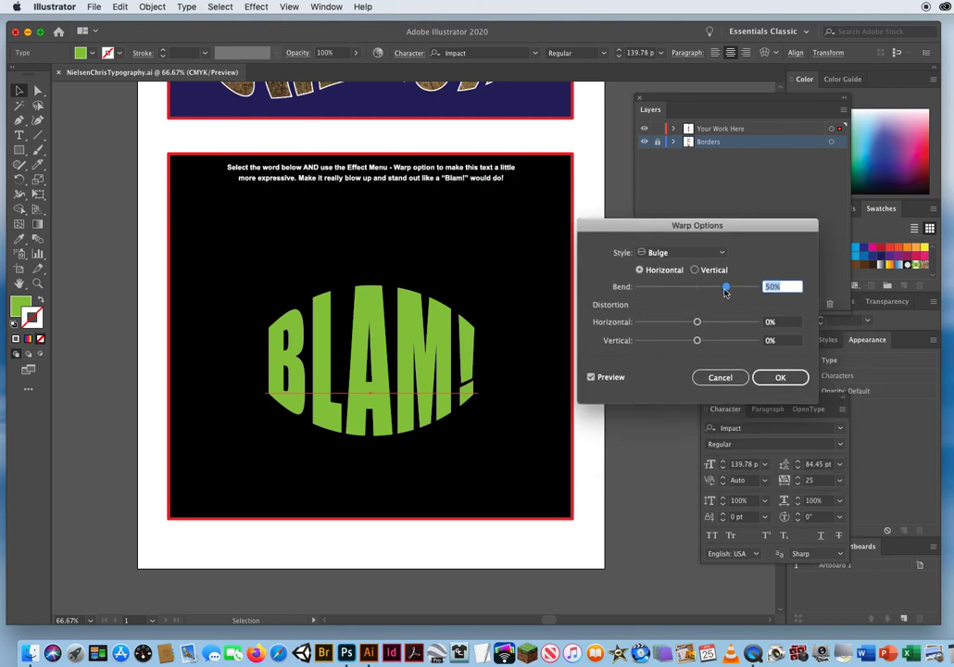
pyautogui.moveTo(725, 287); pyautogui.dragTo(740, 288)
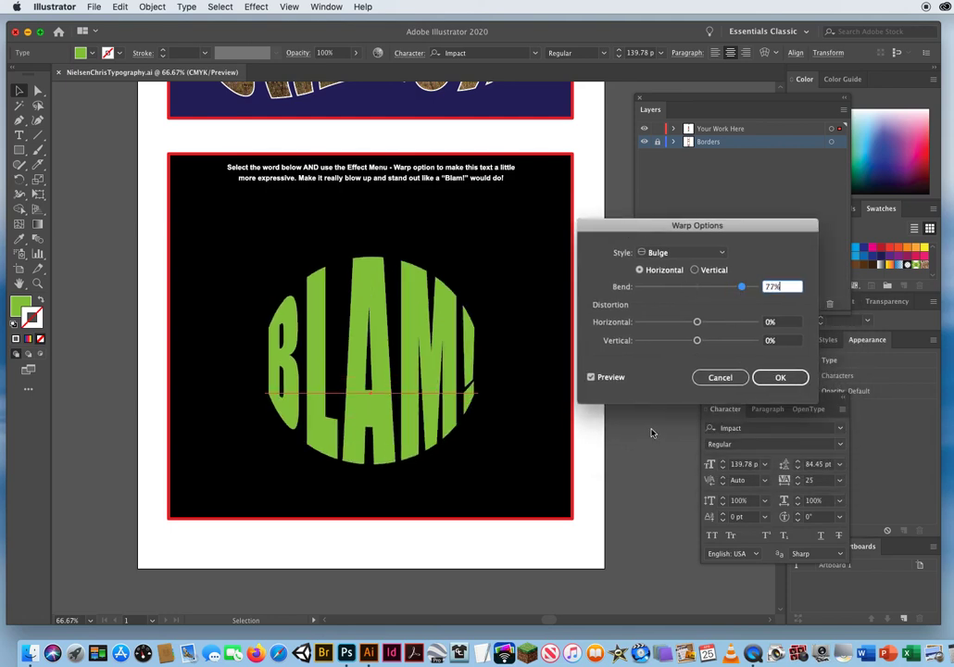
pyautogui.click(778, 378)
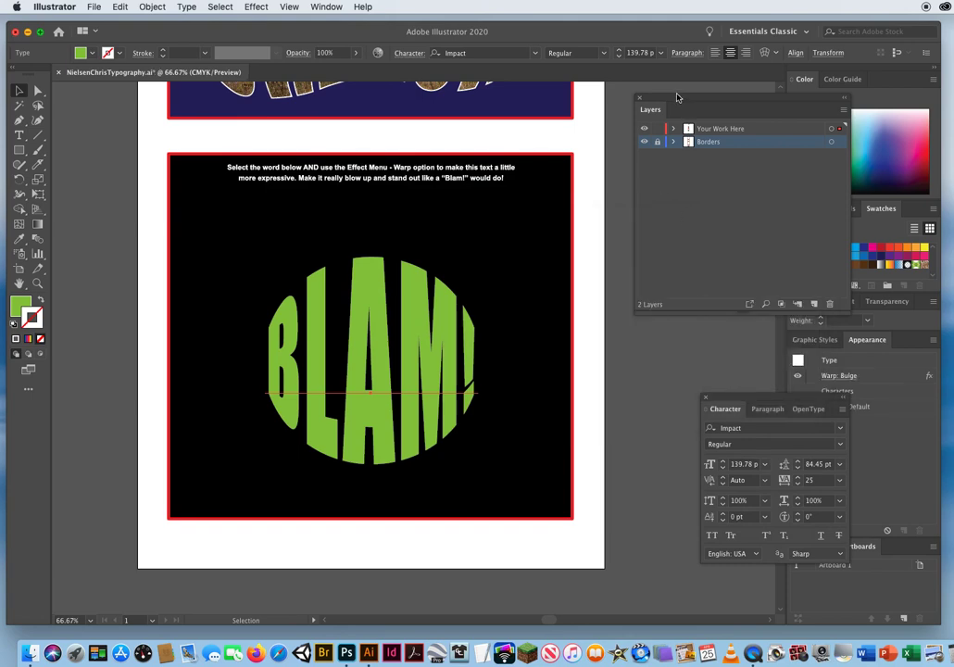
# Try the Orange, Yellow gradient as the fill of the live BLAM! text, and replace it with white.
pyautogui.moveTo(677, 97); pyautogui.dragTo(551, 108)
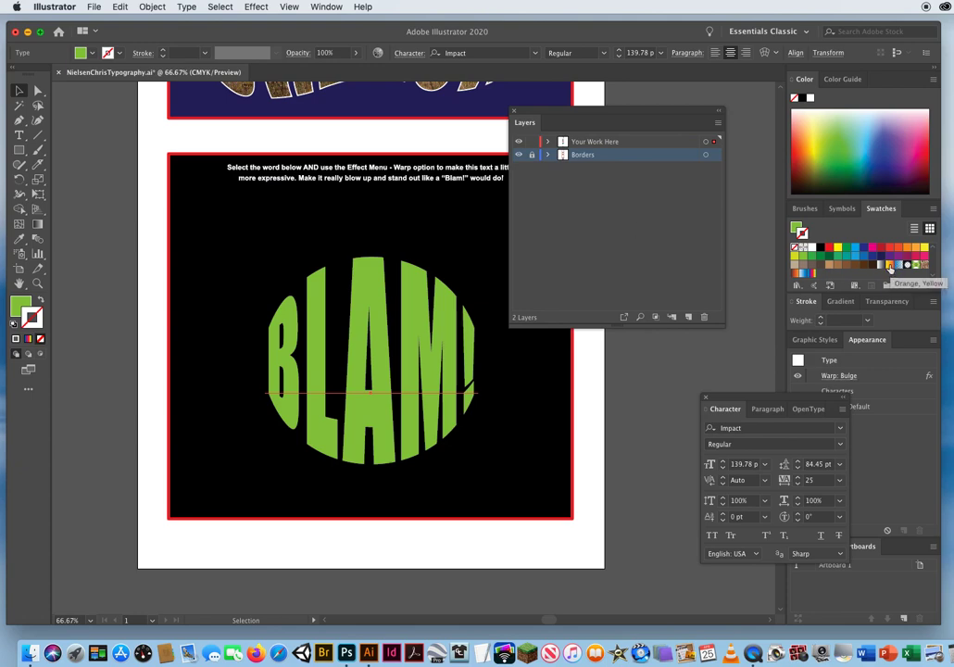
pyautogui.click(21, 306)
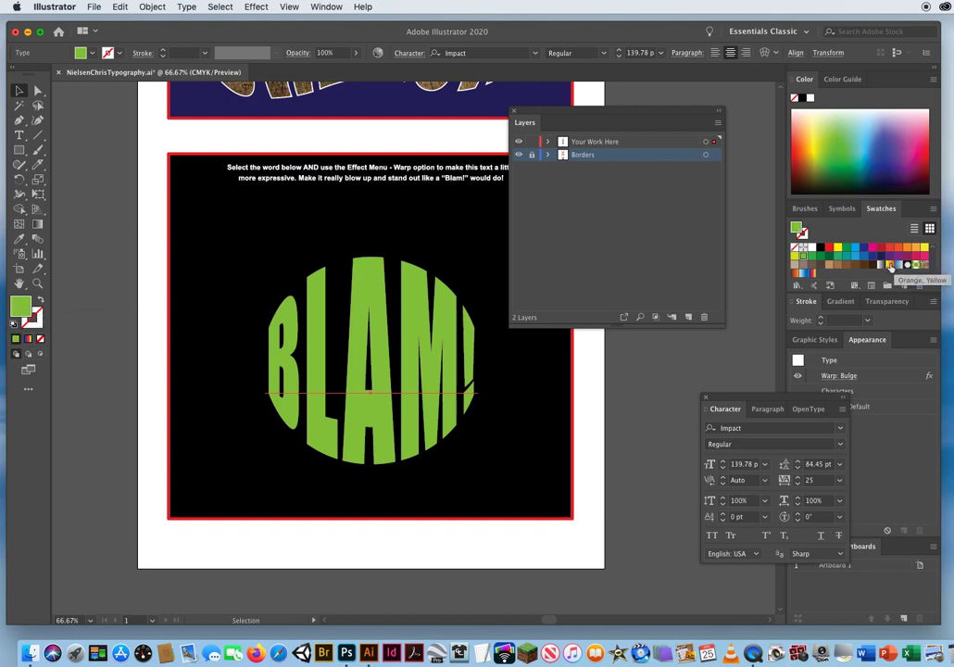
pyautogui.click(889, 266)
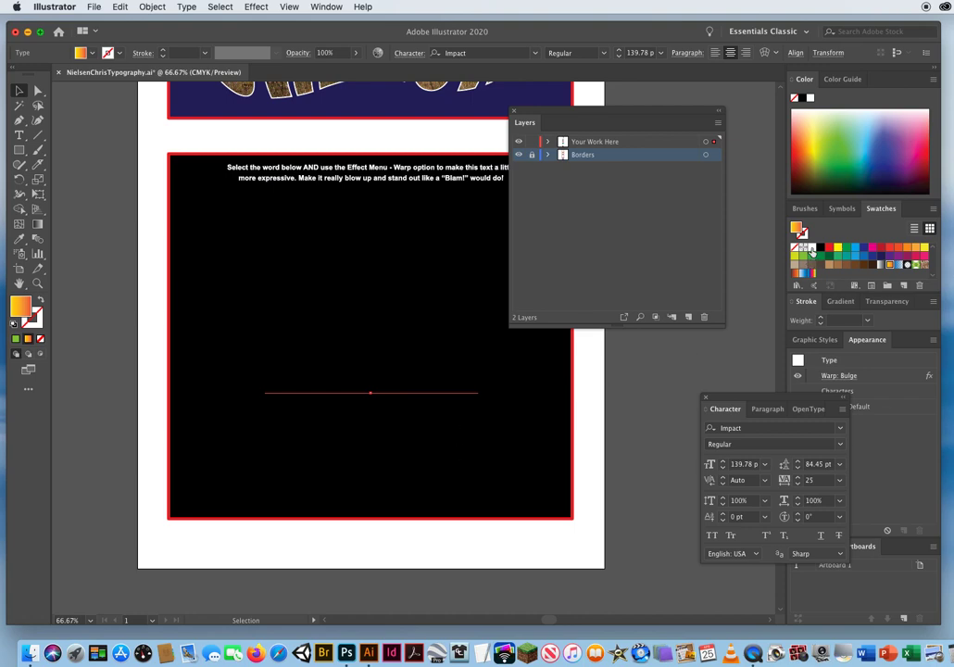
pyautogui.click(811, 249)
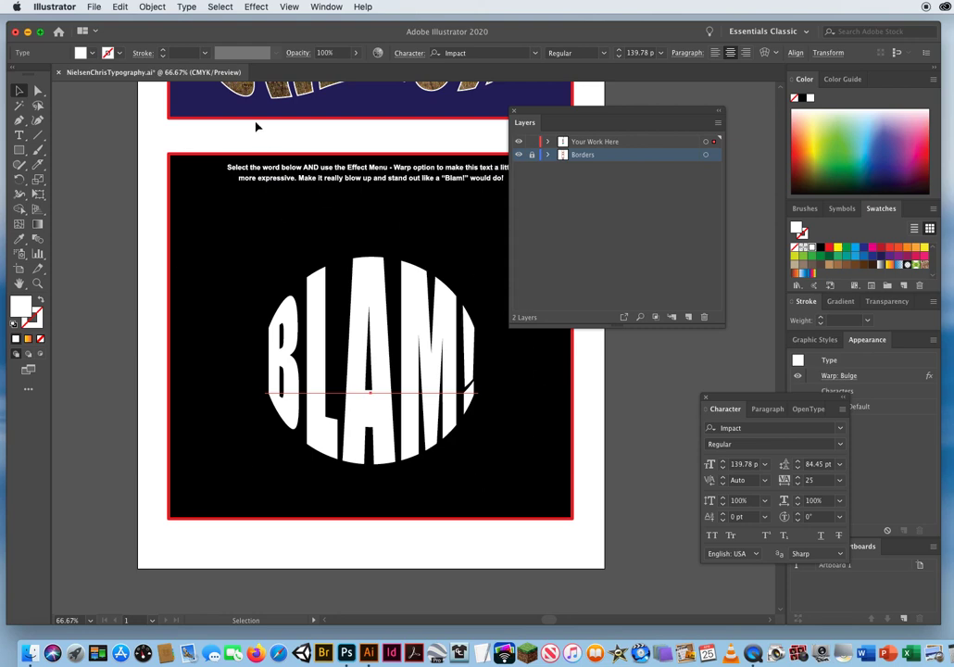
# Try converting the warped BLAM! text to outlines, and undo the conversion.
pyautogui.click(187, 7)
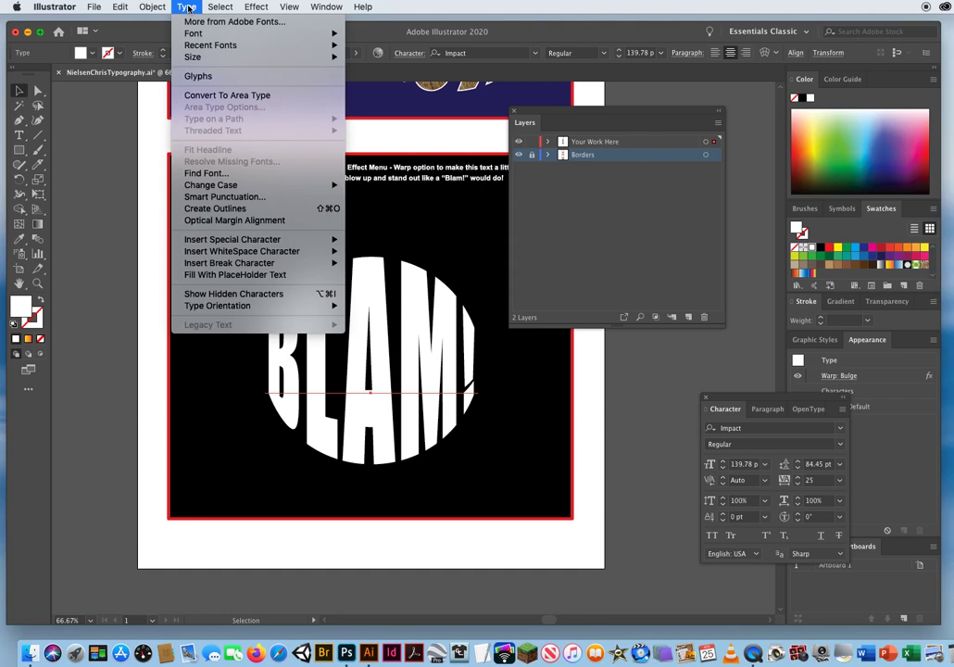
pyautogui.click(246, 209)
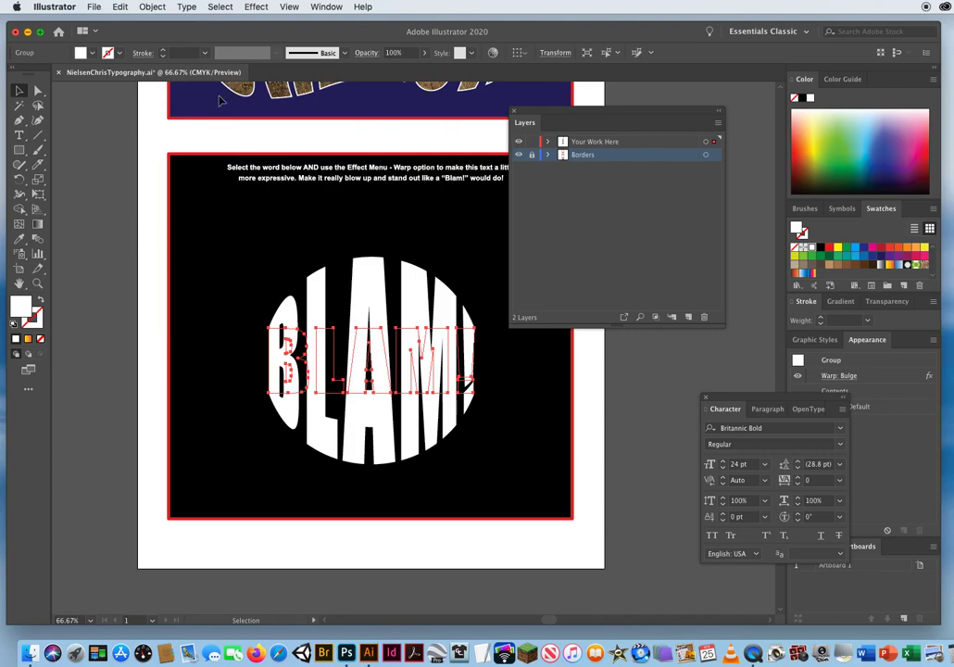
pyautogui.click(120, 6)
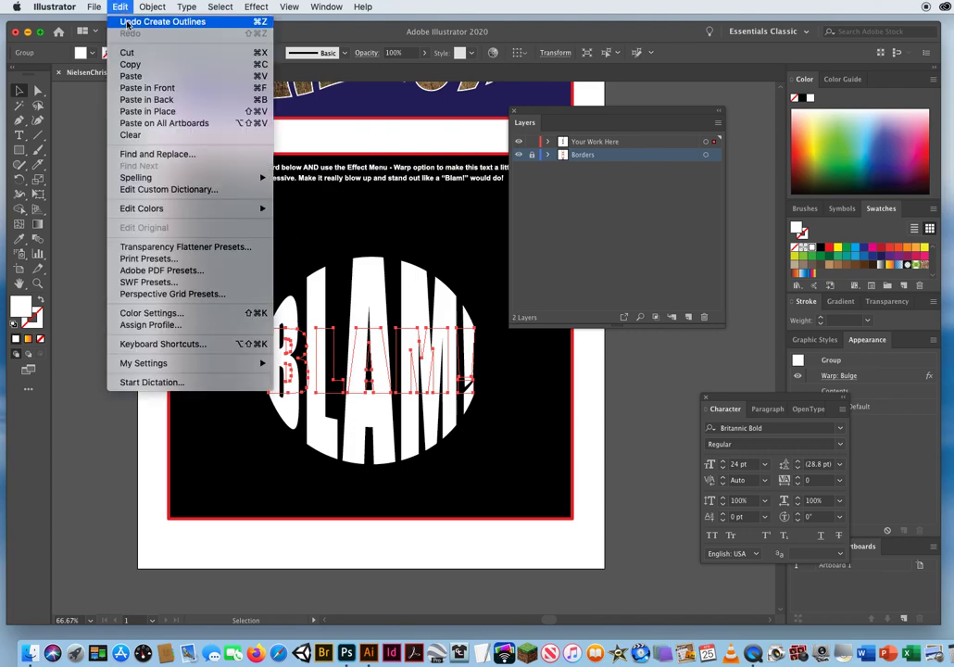
pyautogui.click(121, 32)
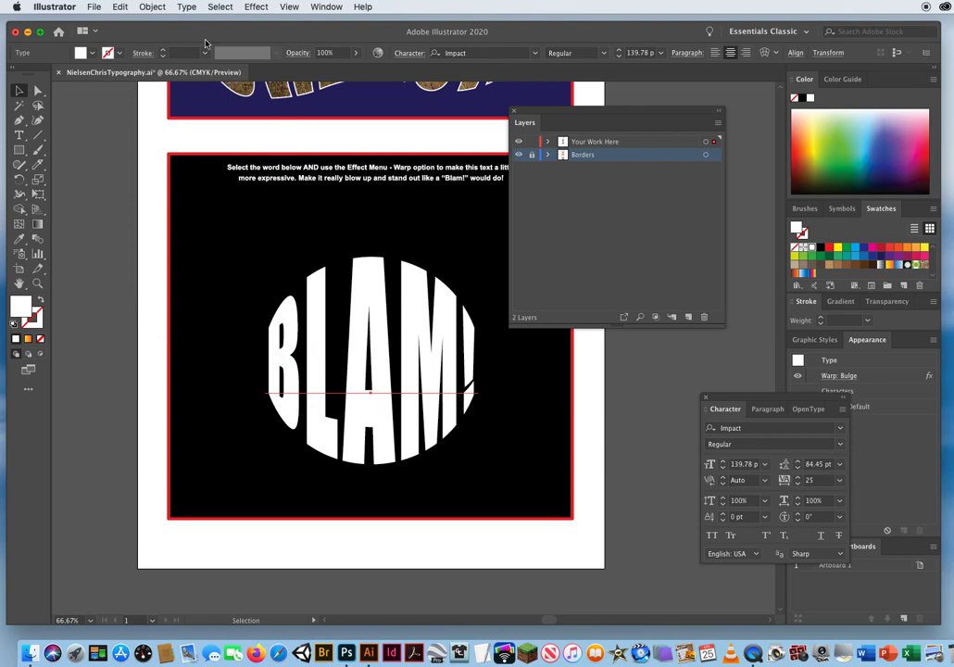
# Expand the appearance of the warped BLAM! text and fill the resulting letters with the Orange, Yellow gradient.
pyautogui.click(152, 7)
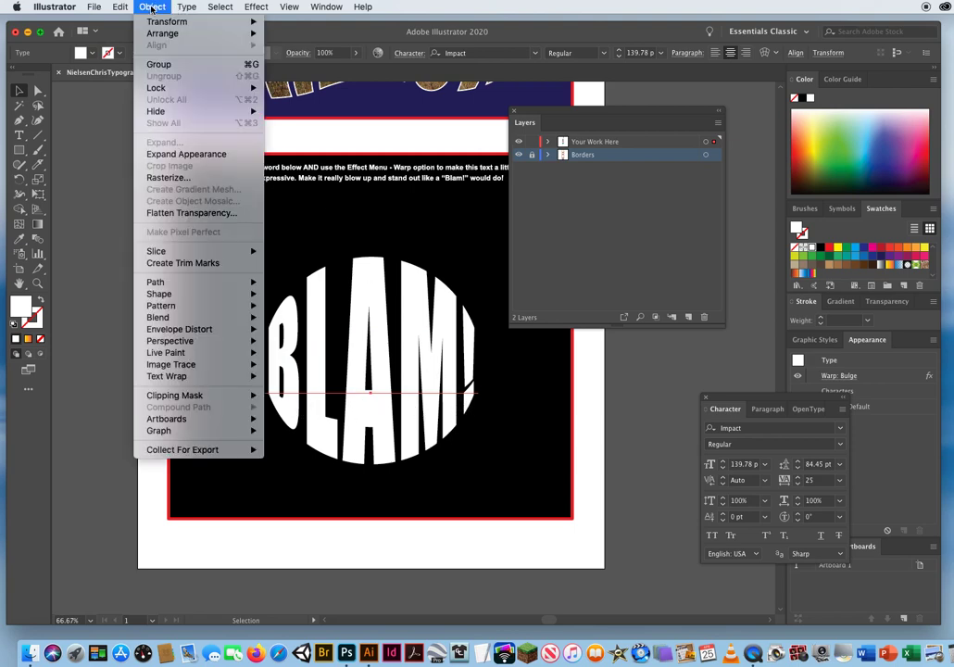
pyautogui.click(170, 156)
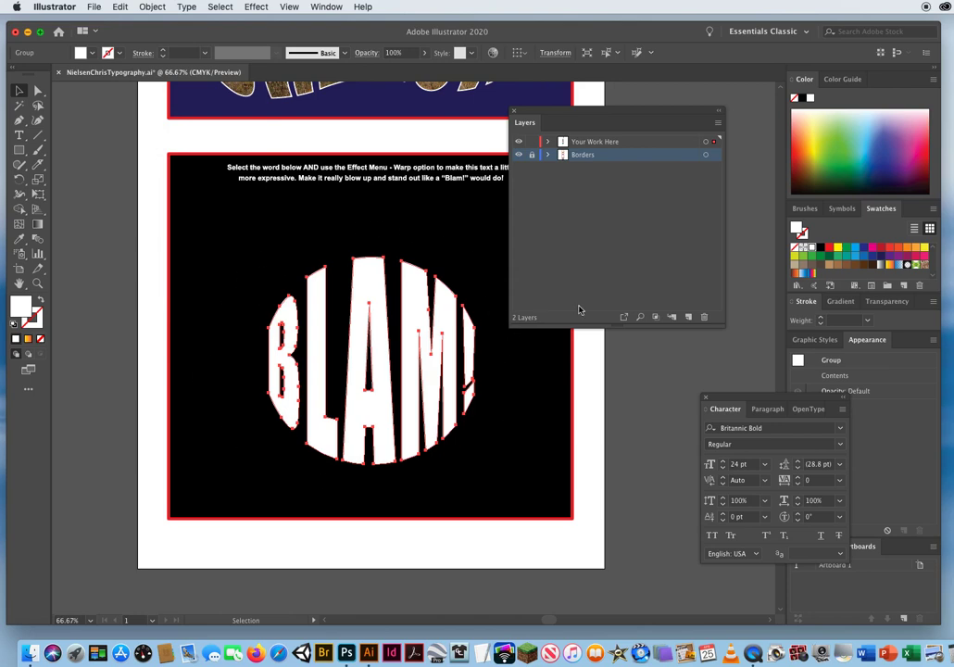
pyautogui.click(891, 264)
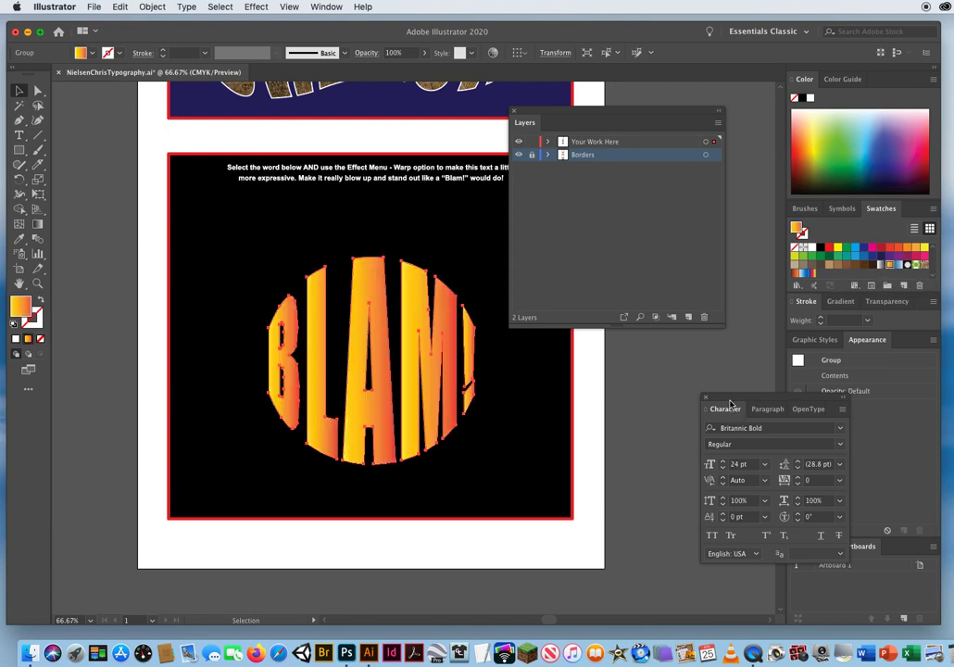
# Bring up the gradient settings and change the BLAM! letters' gradient type to radial.
pyautogui.moveTo(730, 403); pyautogui.dragTo(601, 373)
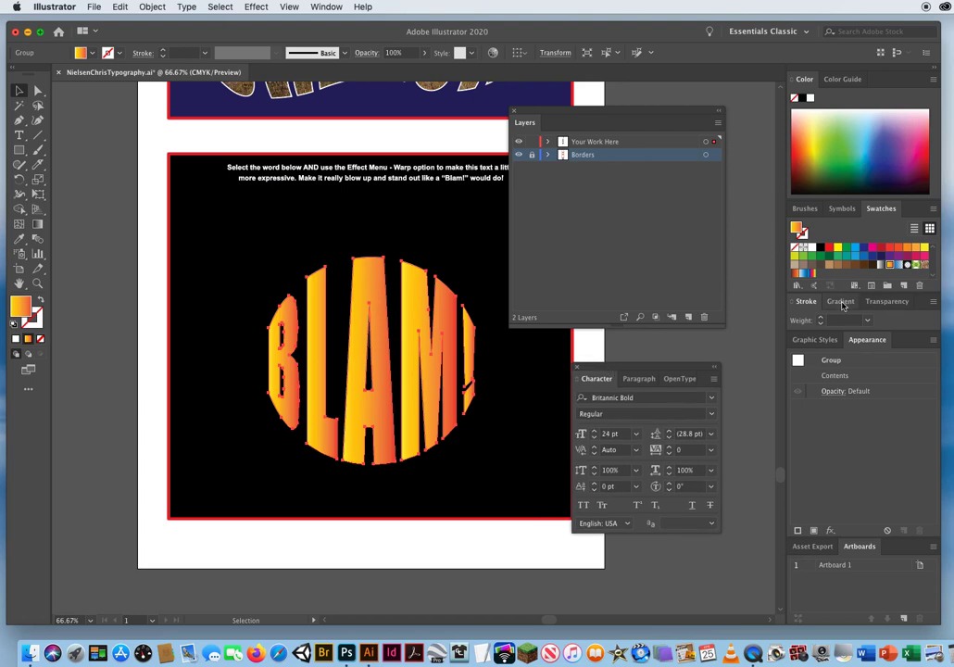
pyautogui.click(840, 302)
pyautogui.click(343, 7)
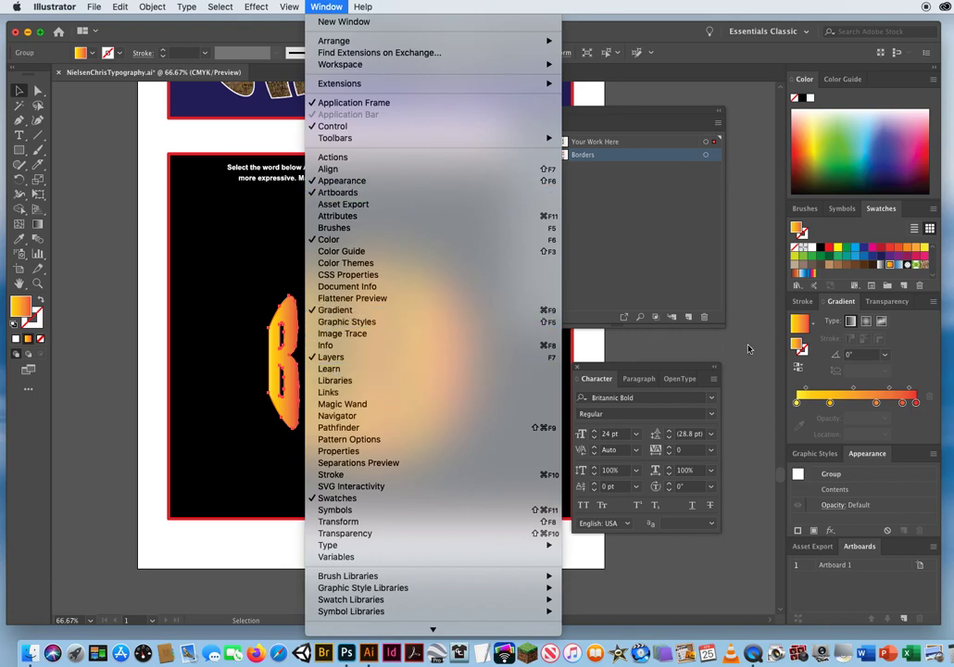
pyautogui.click(850, 320)
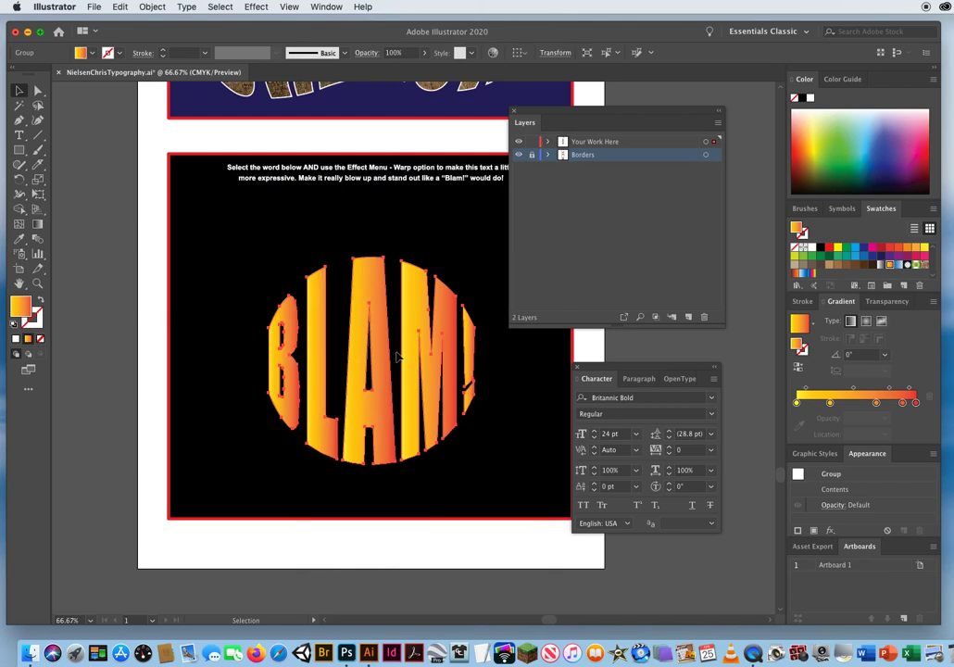
pyautogui.click(866, 322)
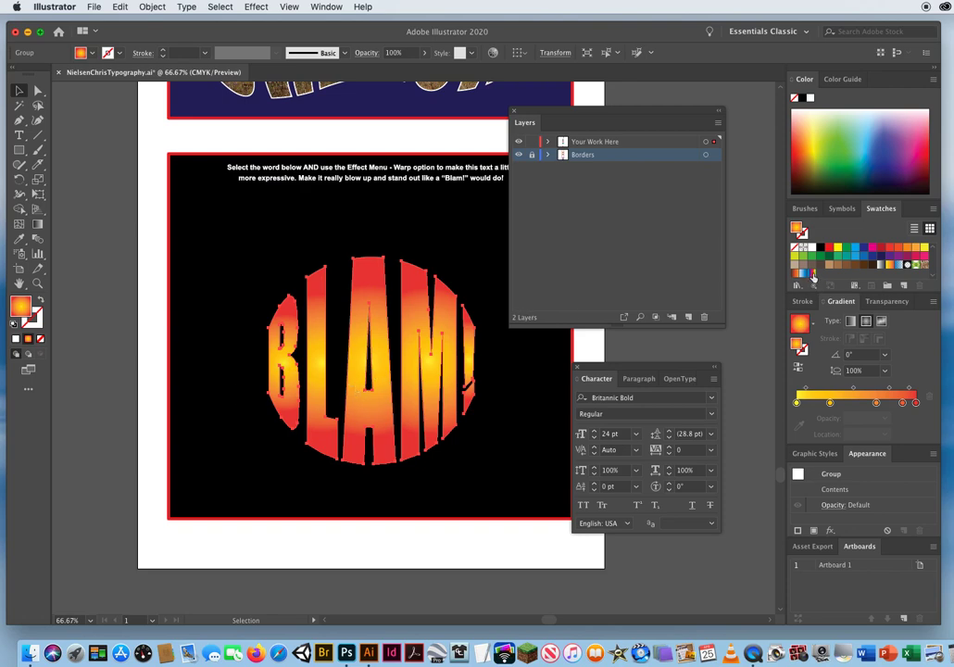
# Try a rainbow gradient on BLAM!, set to radial and stretched with the Gradient tool from the A's centre across all letters.
pyautogui.click(812, 274)
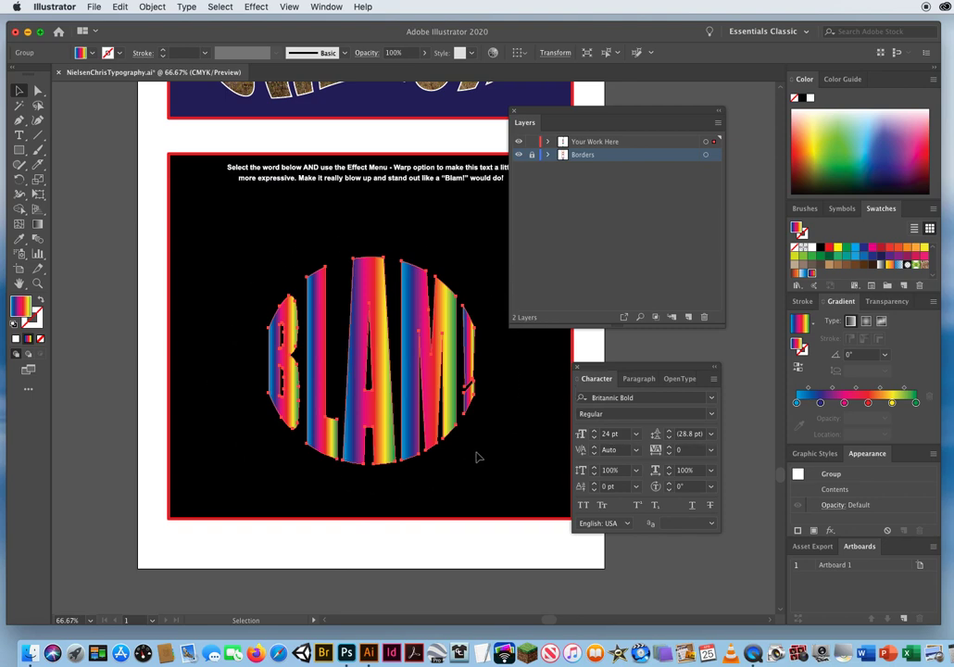
pyautogui.click(38, 225)
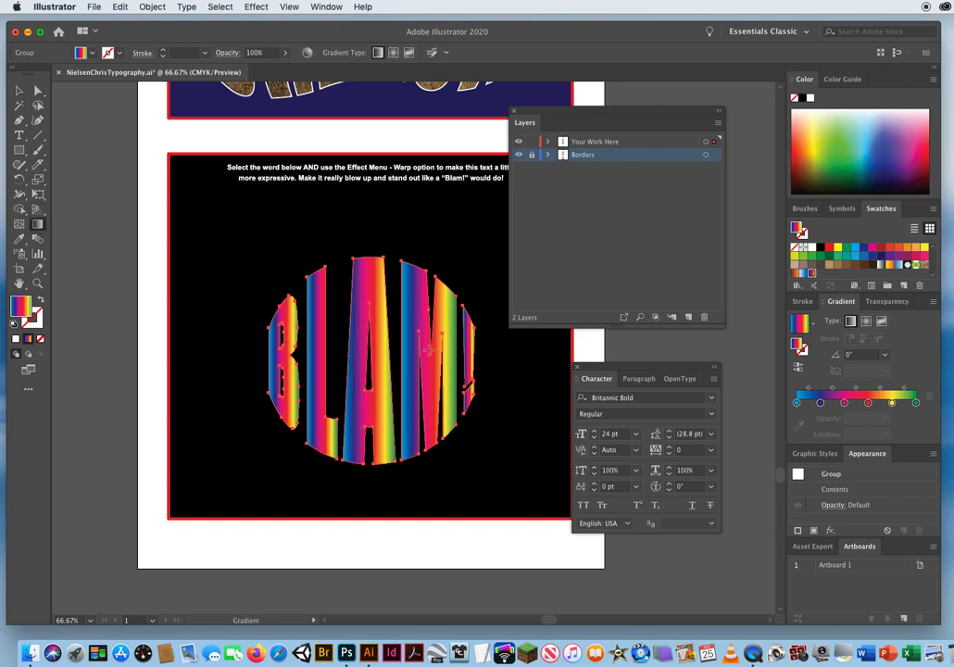
pyautogui.click(865, 321)
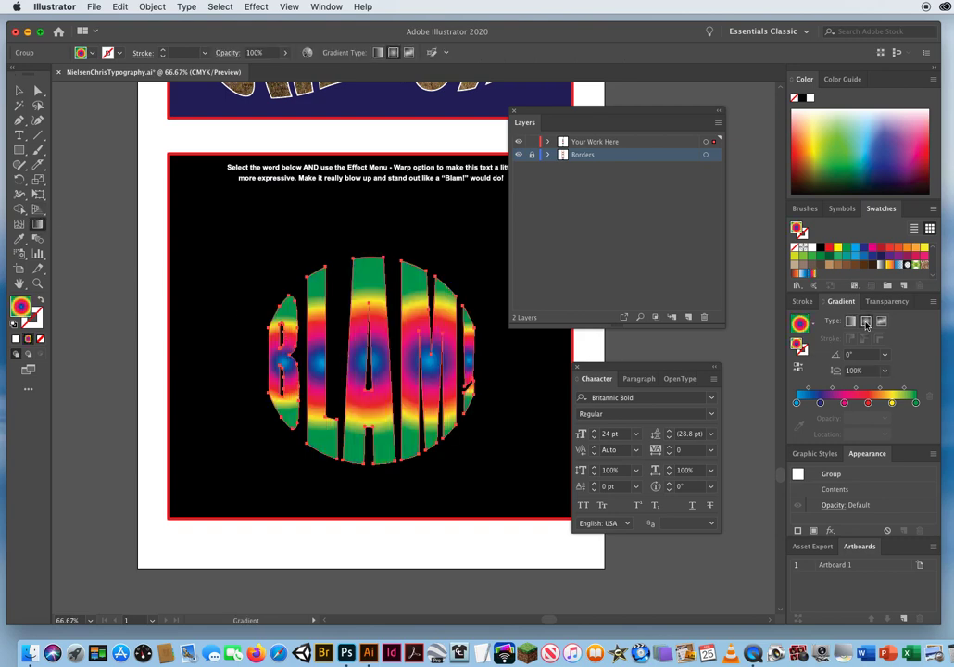
pyautogui.moveTo(370, 366); pyautogui.dragTo(403, 325)
pyautogui.moveTo(442, 276); pyautogui.dragTo(445, 275)
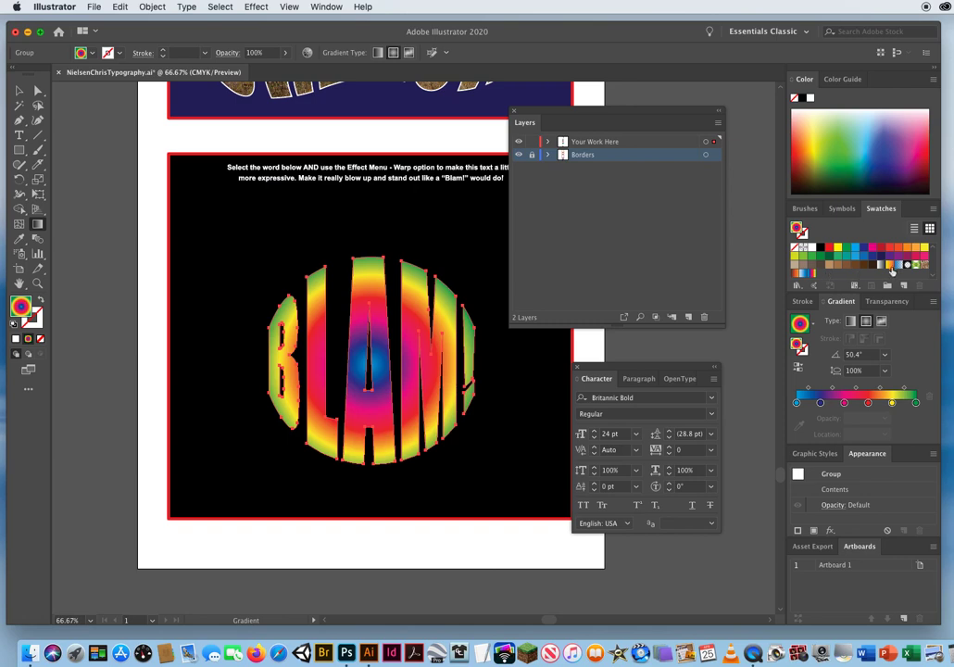
# Refill BLAM! with a radial Orange, Yellow gradient, spread it as one blend from the A's centre across all letters, and deselect.
pyautogui.click(888, 266)
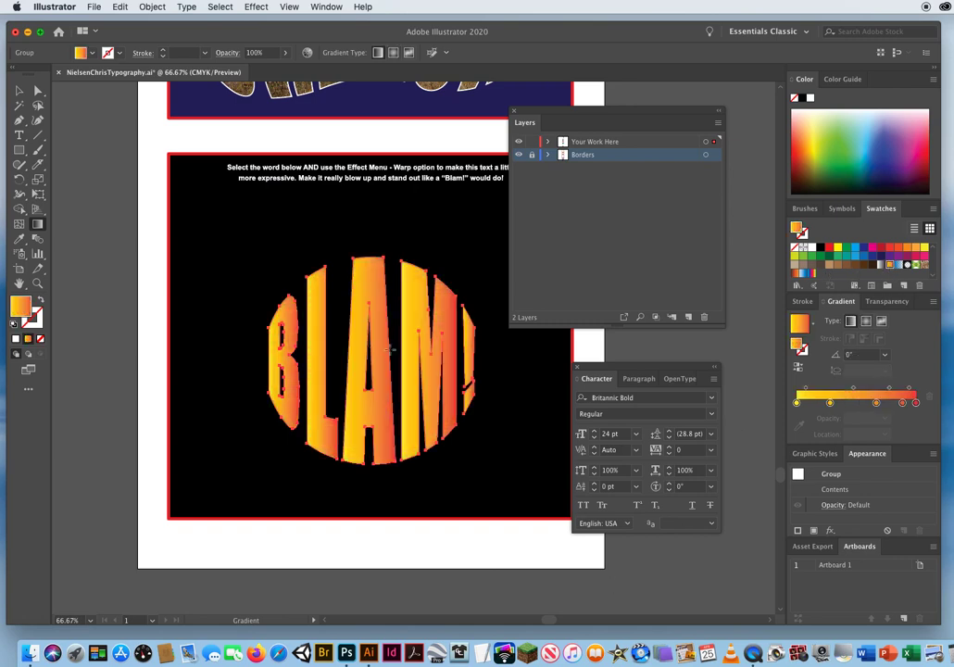
pyautogui.click(866, 321)
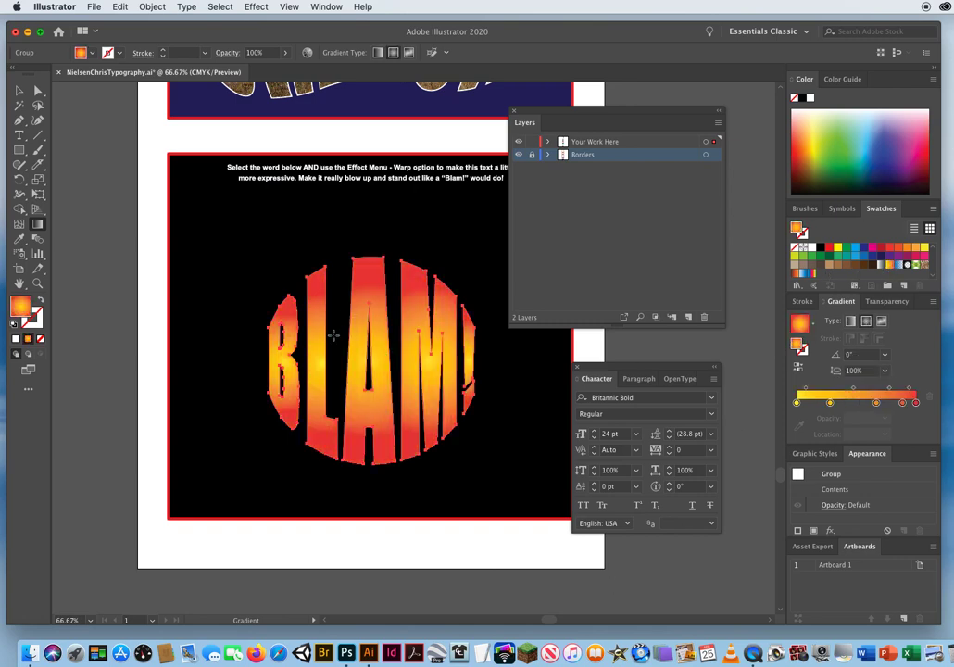
pyautogui.moveTo(372, 364); pyautogui.dragTo(378, 350)
pyautogui.moveTo(421, 277); pyautogui.dragTo(422, 275)
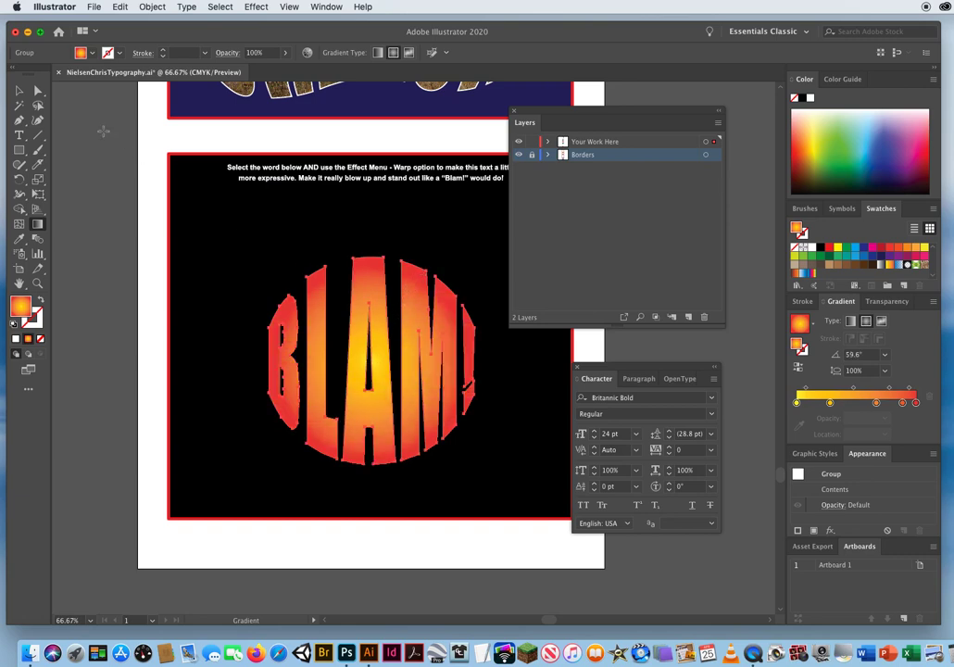
pyautogui.click(19, 90)
pyautogui.click(130, 501)
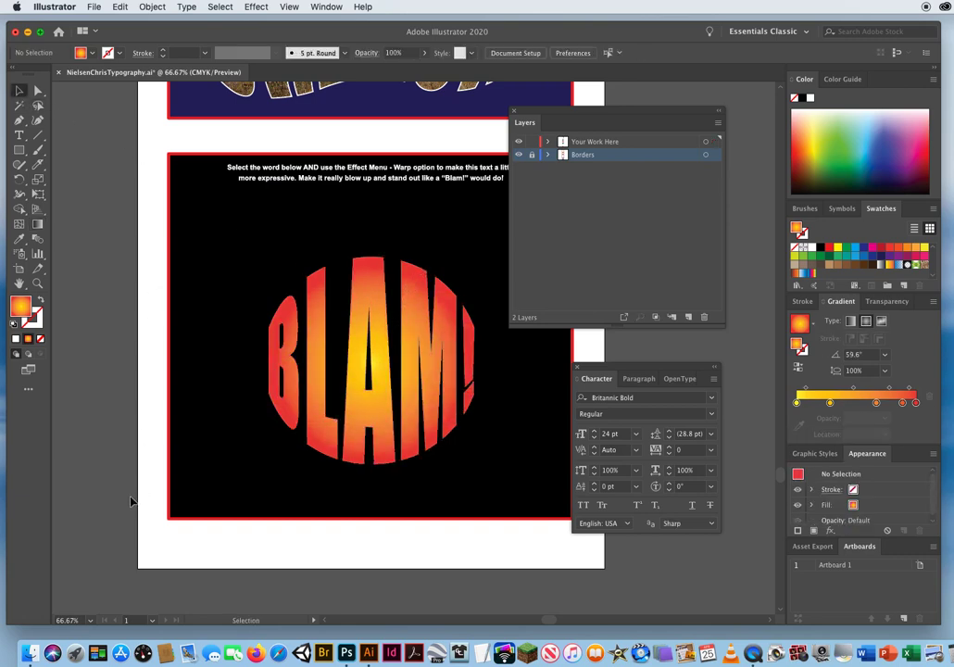
# Move the Layers and Character panels clear of the BLAM! exercise and save the document.
pyautogui.moveTo(541, 129); pyautogui.dragTo(654, 123)
pyautogui.moveTo(589, 377); pyautogui.dragTo(663, 367)
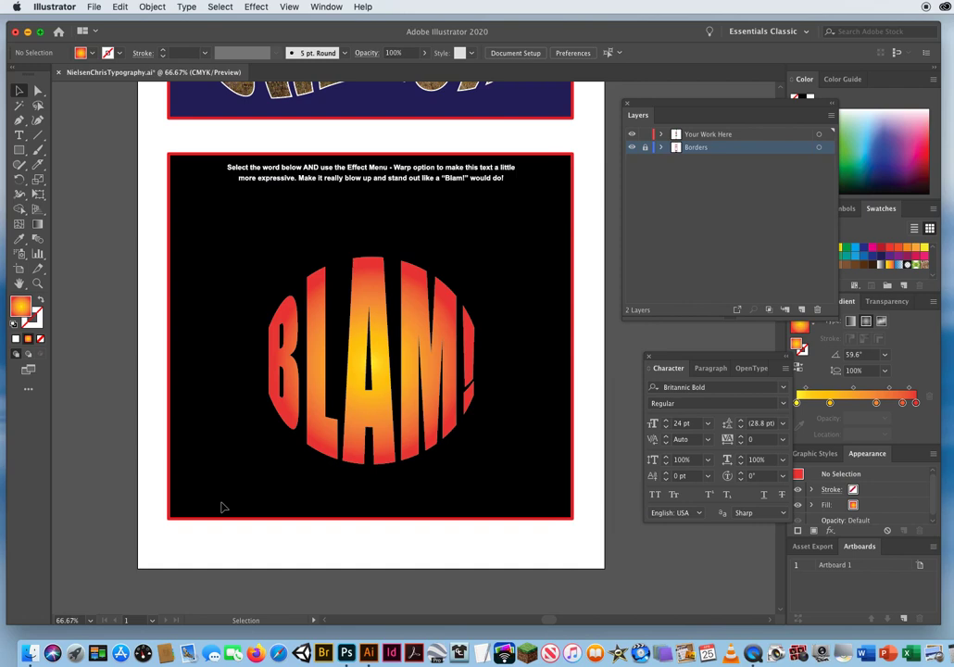
pyautogui.press('a')
pyautogui.press('super+s')
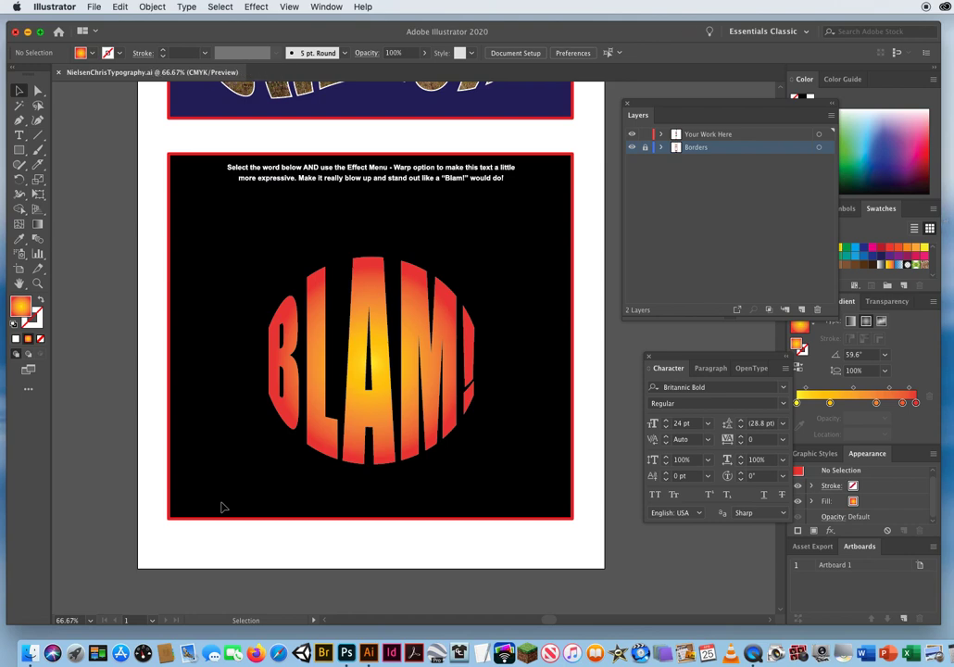
# Close the Character panel, move the Layers panel further aside, and reset the fill and stroke to their defaults.
pyautogui.press('super+alt+0')
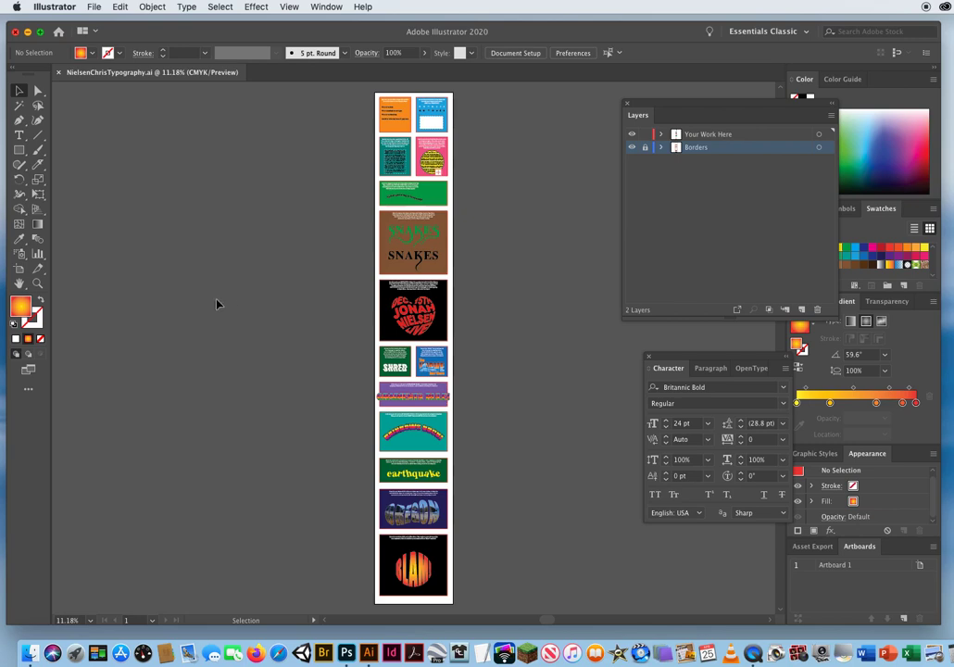
pyautogui.click(649, 358)
pyautogui.moveTo(660, 102); pyautogui.dragTo(701, 97)
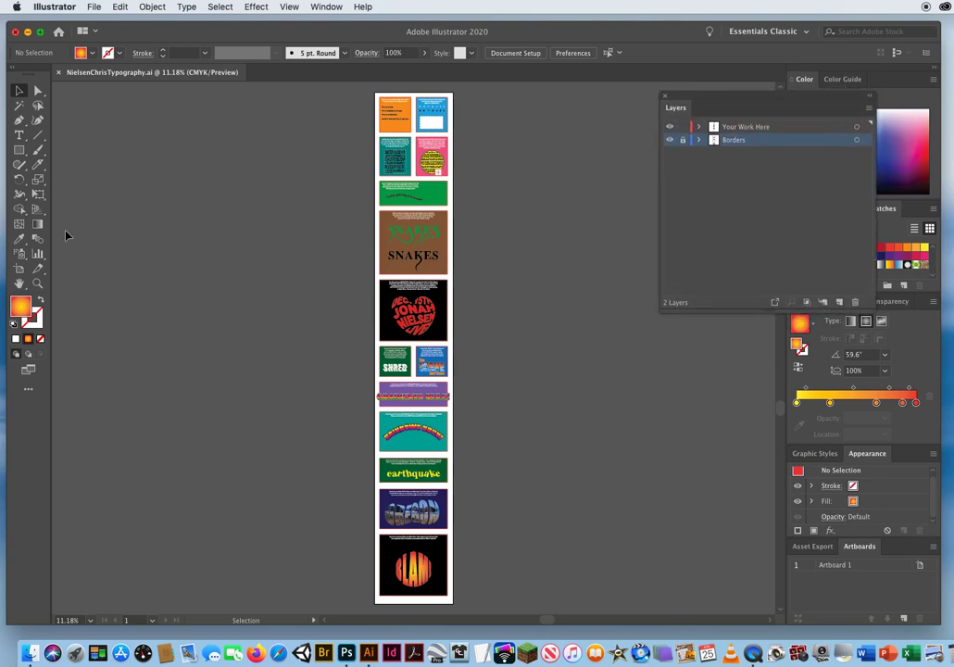
pyautogui.press('d')
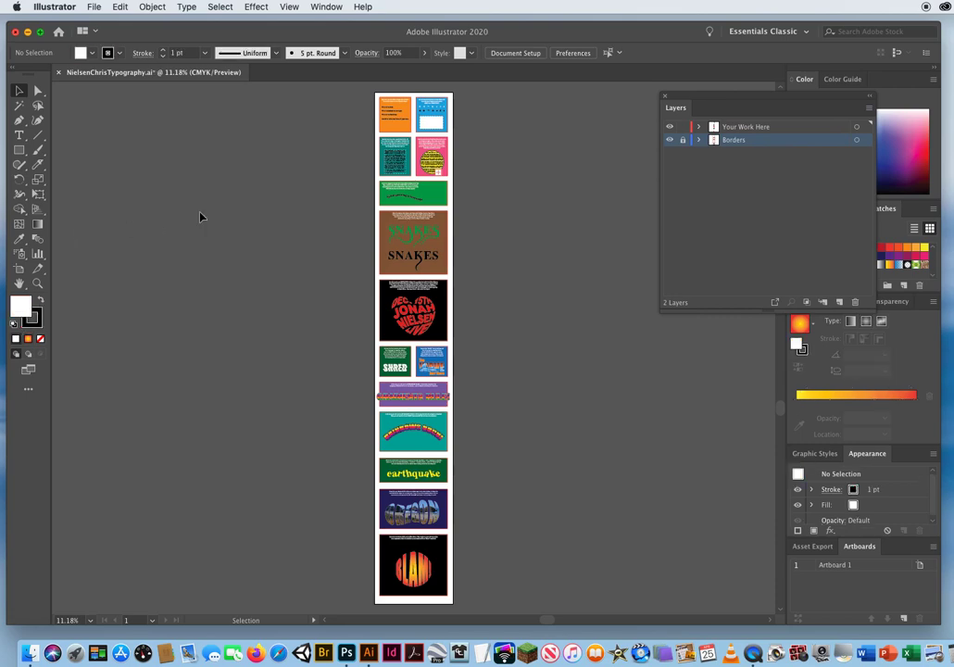